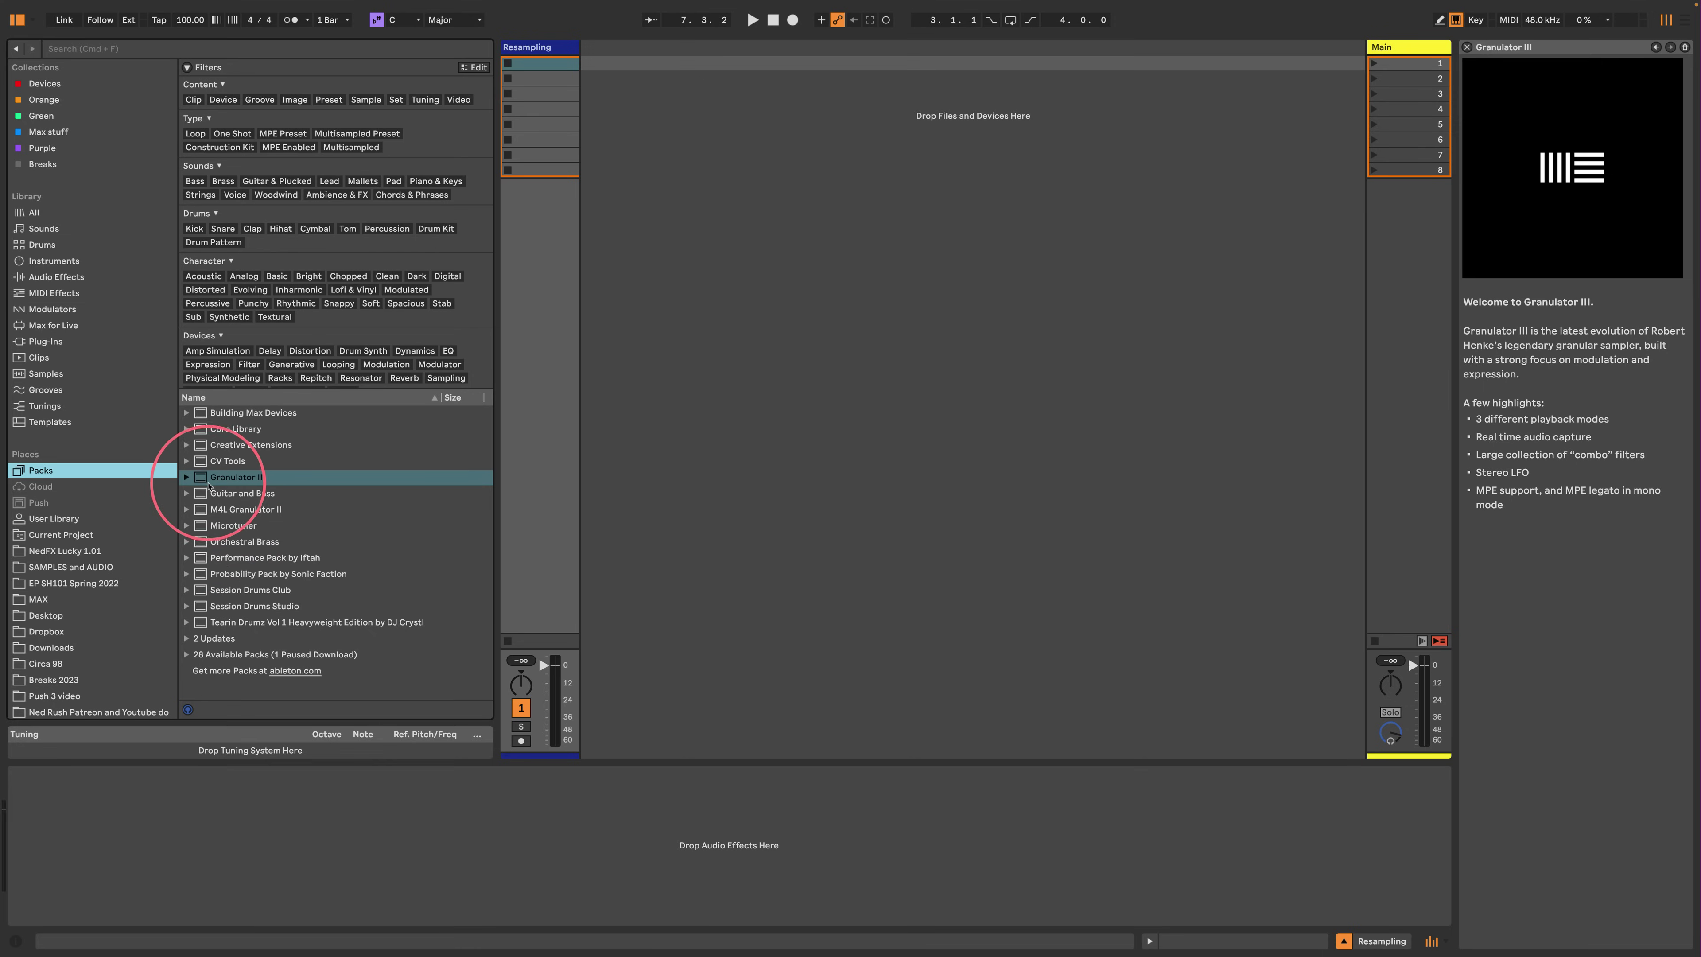
Expand the Granulator III pack and drag its device into the empty track area as a new MIDI track
click(193, 476)
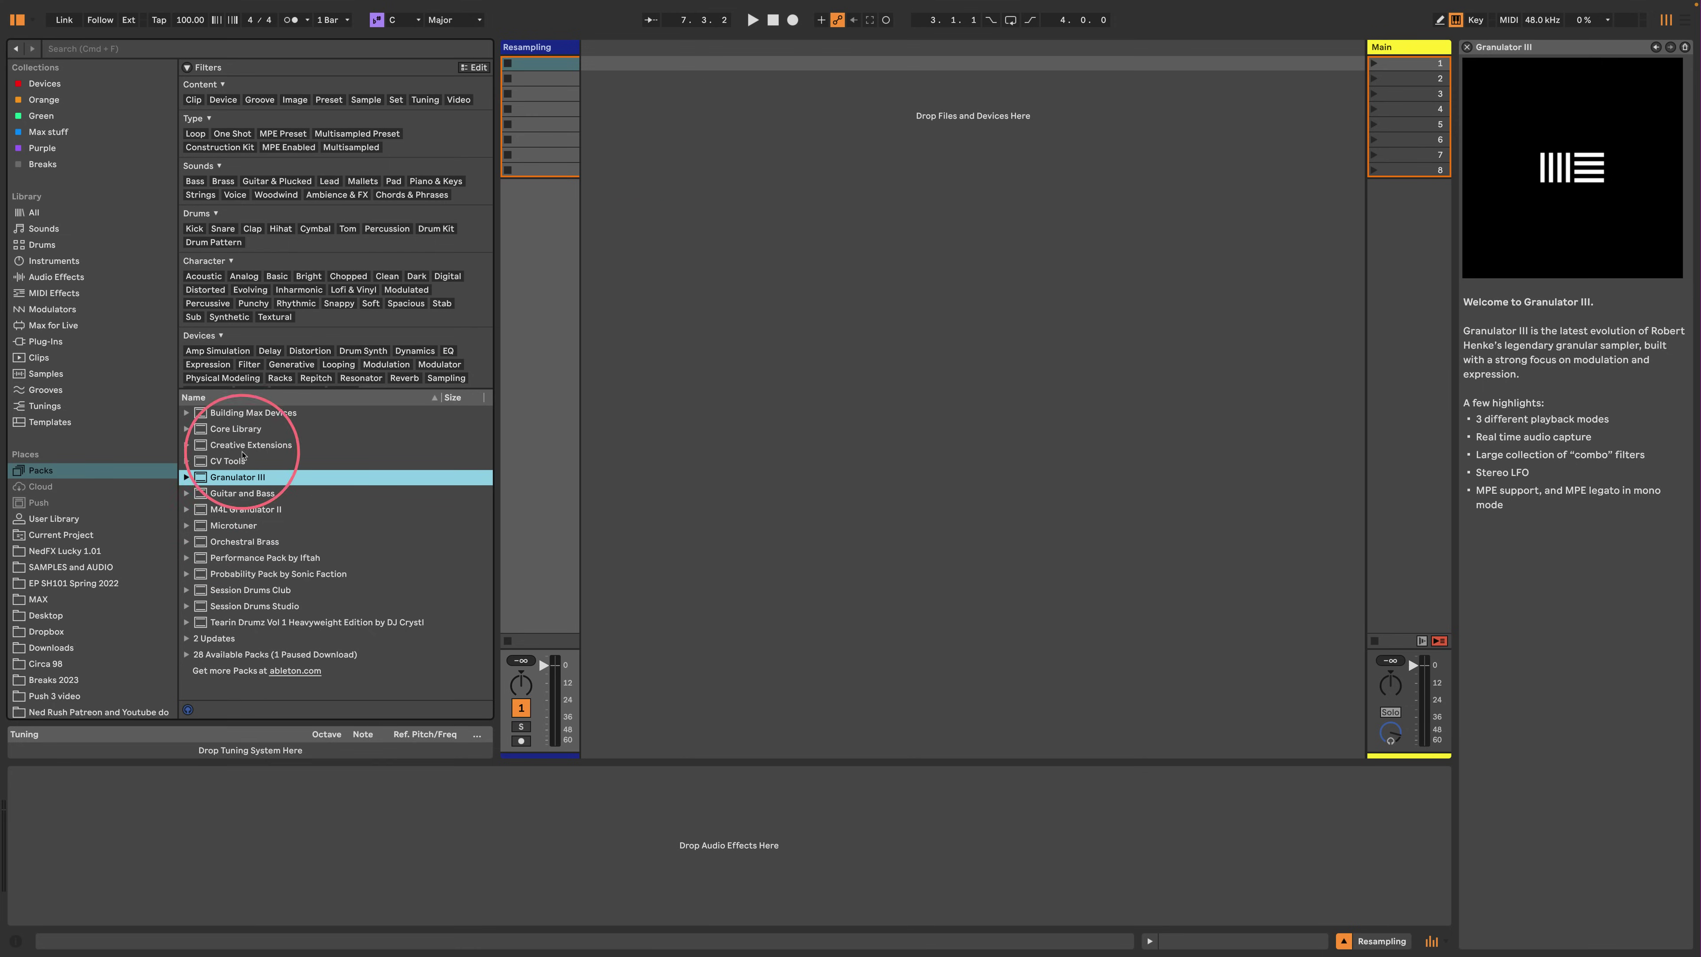
click(186, 477)
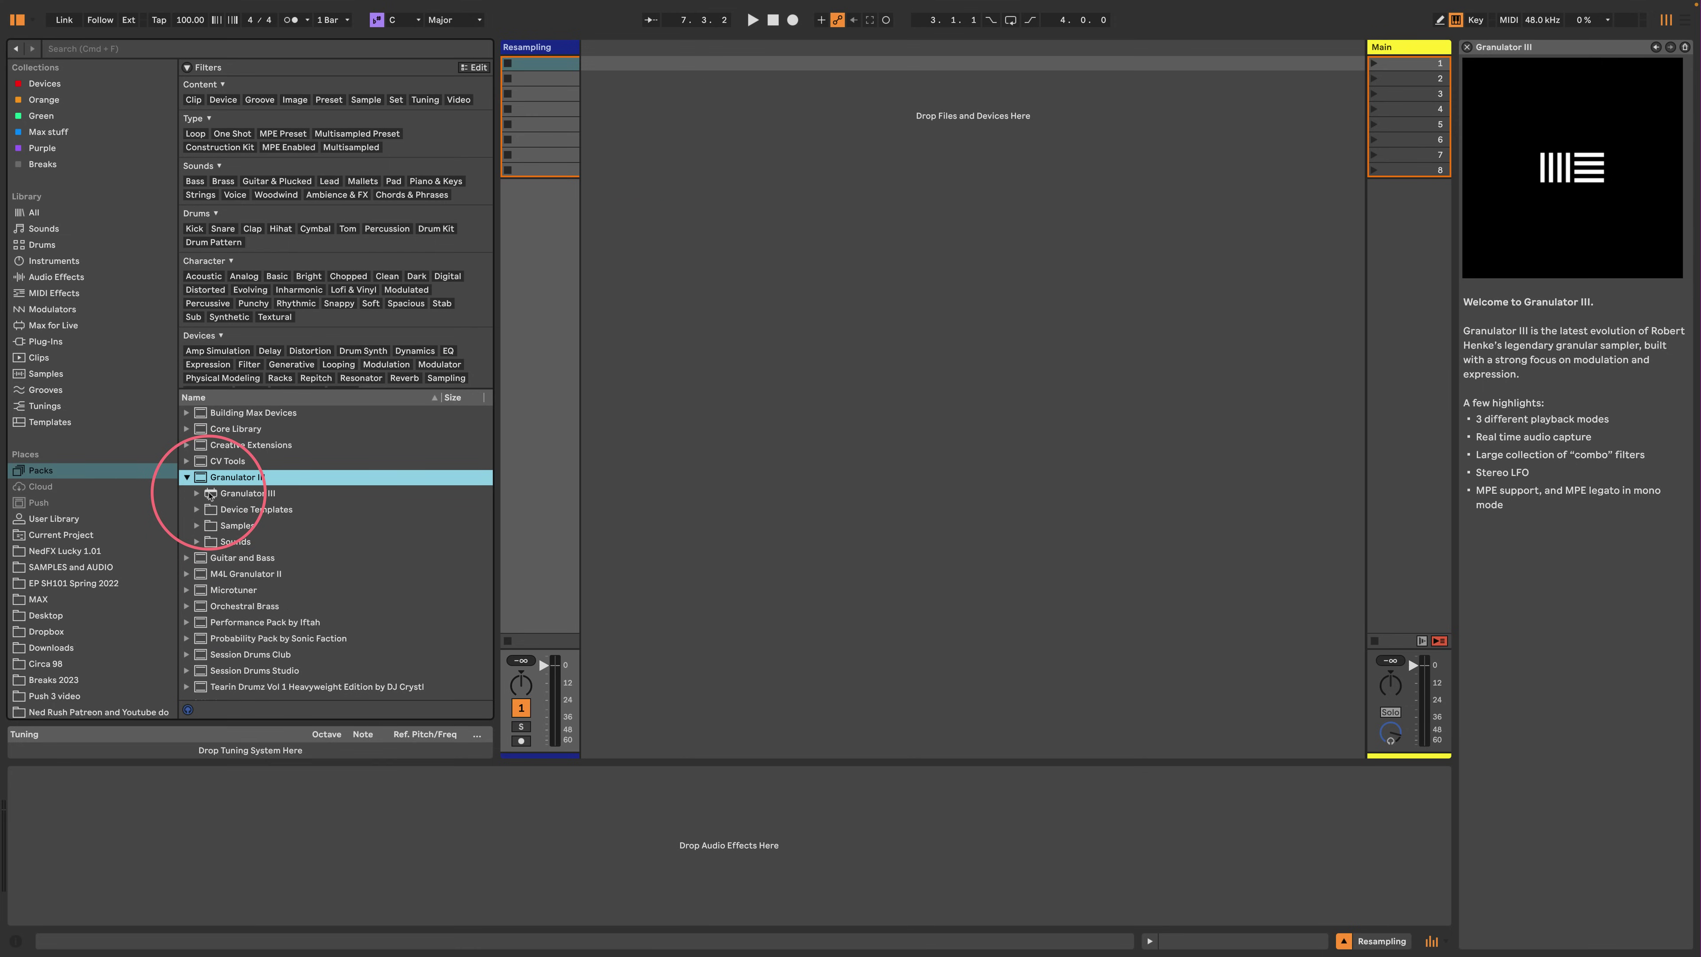
drag(201, 493, 733, 498)
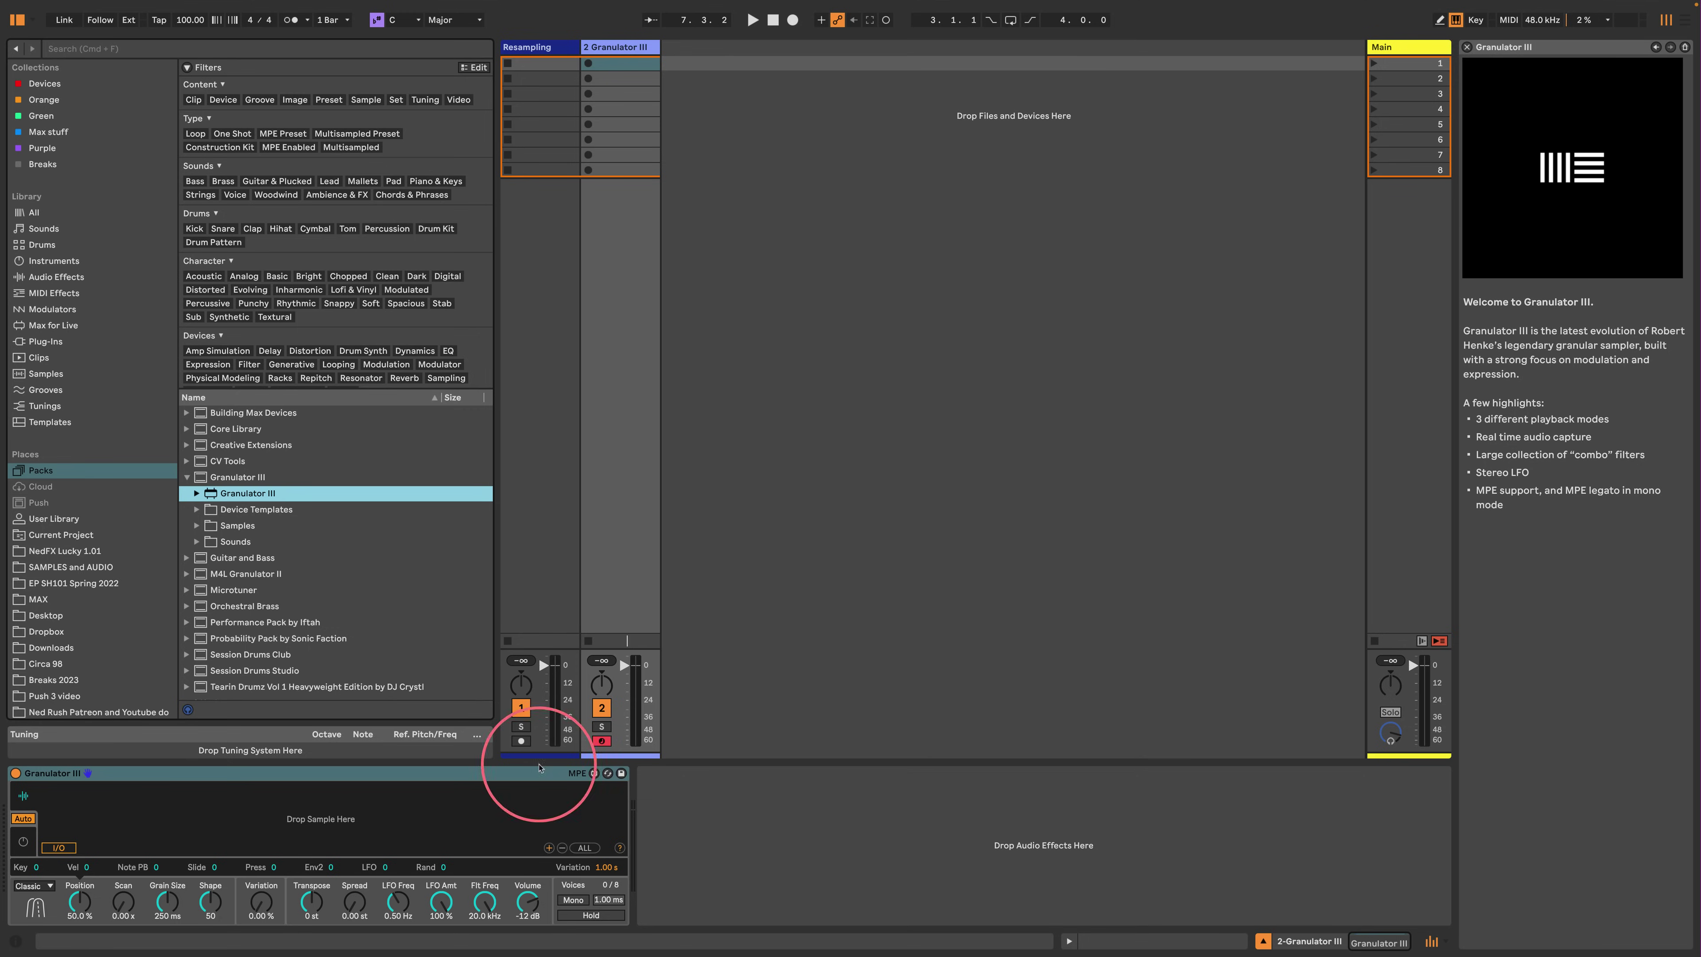
Search the samples for 'wah' and drop Wah (JW1).wav into the Resampling track's fifth slot
scroll(116, 449, down, 3)
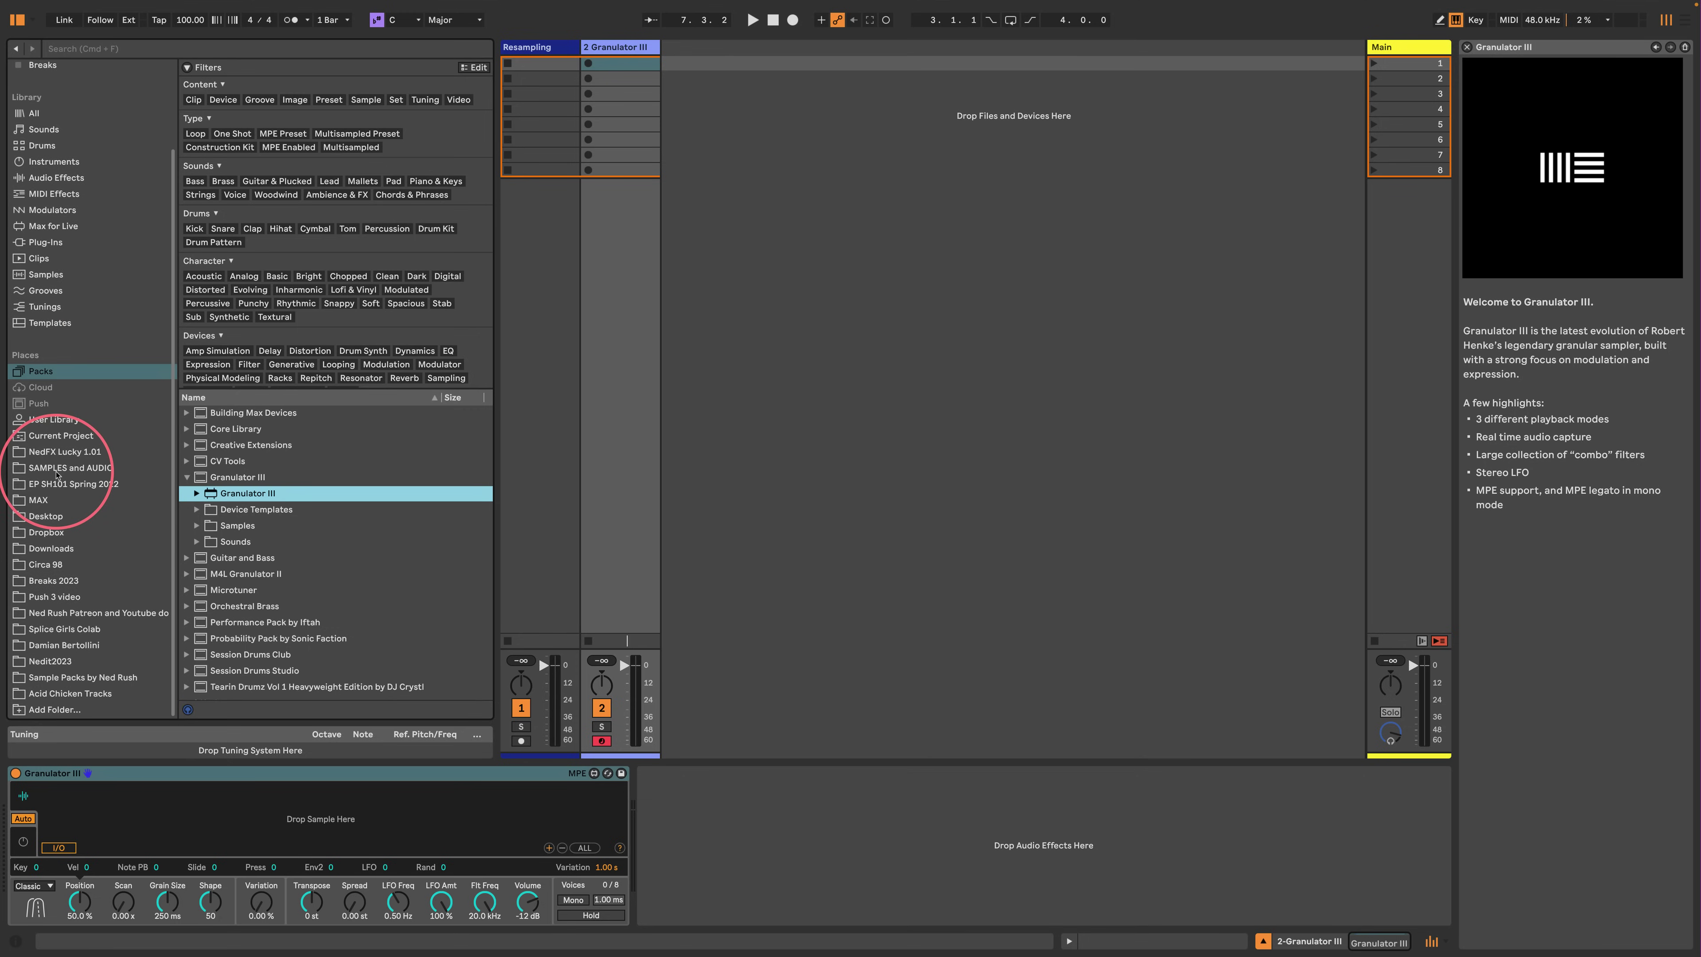
click(67, 467)
click(186, 48)
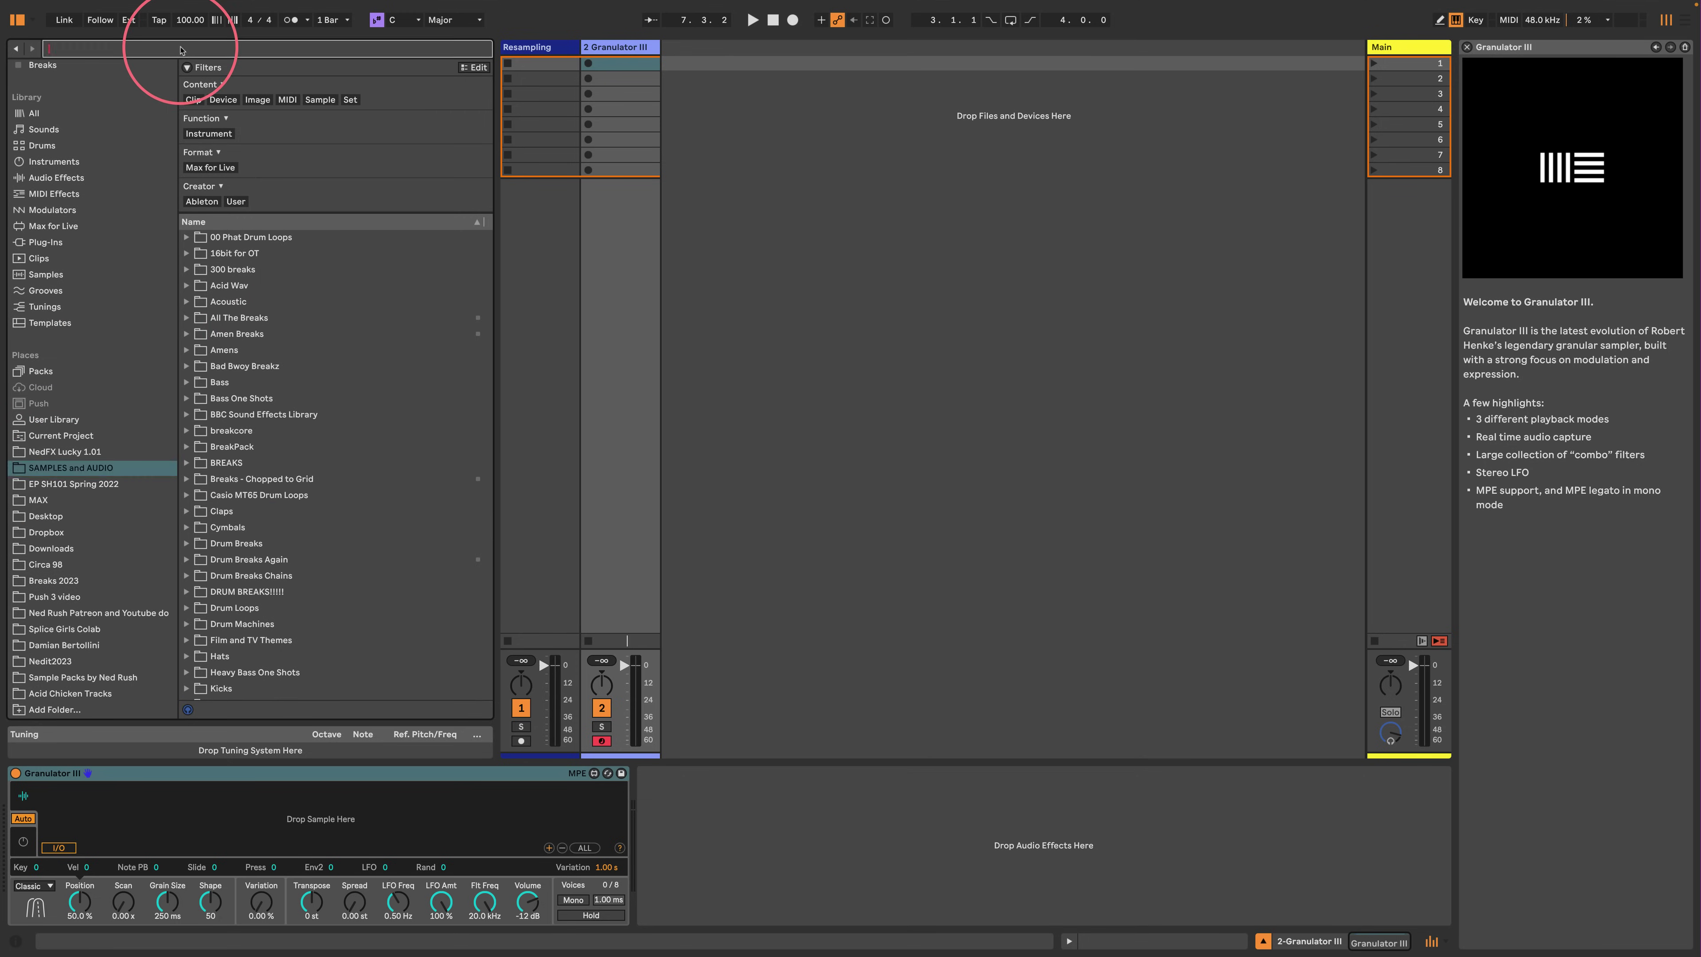
text(wah)
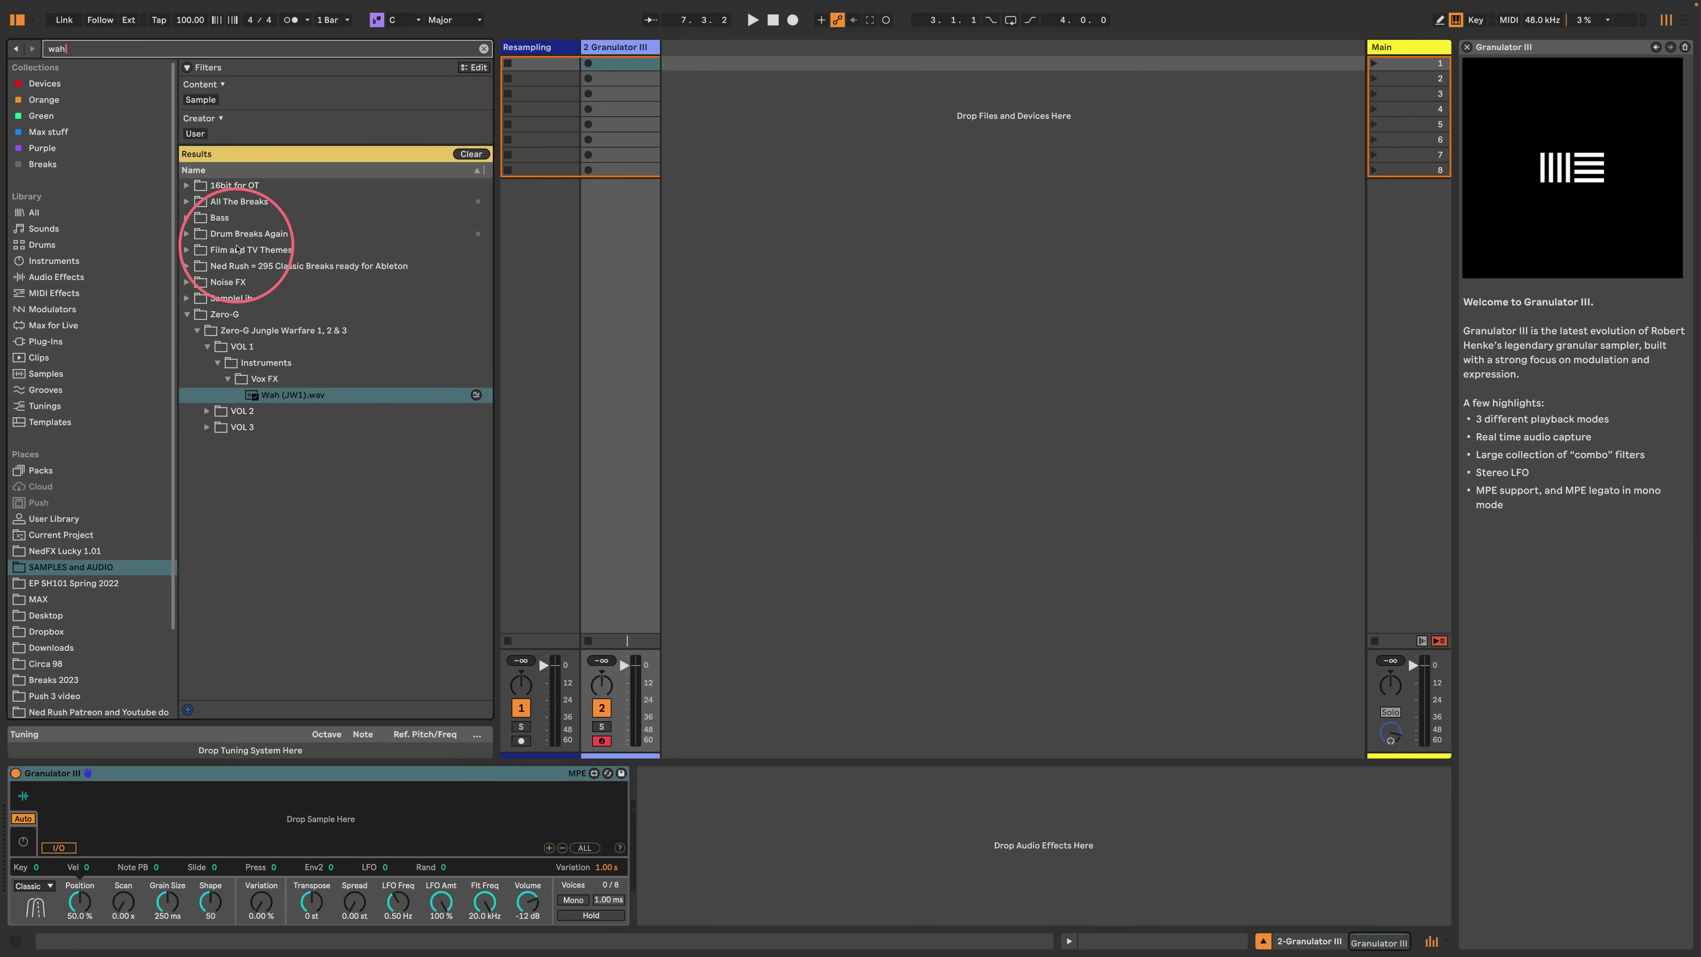
drag(253, 396, 543, 125)
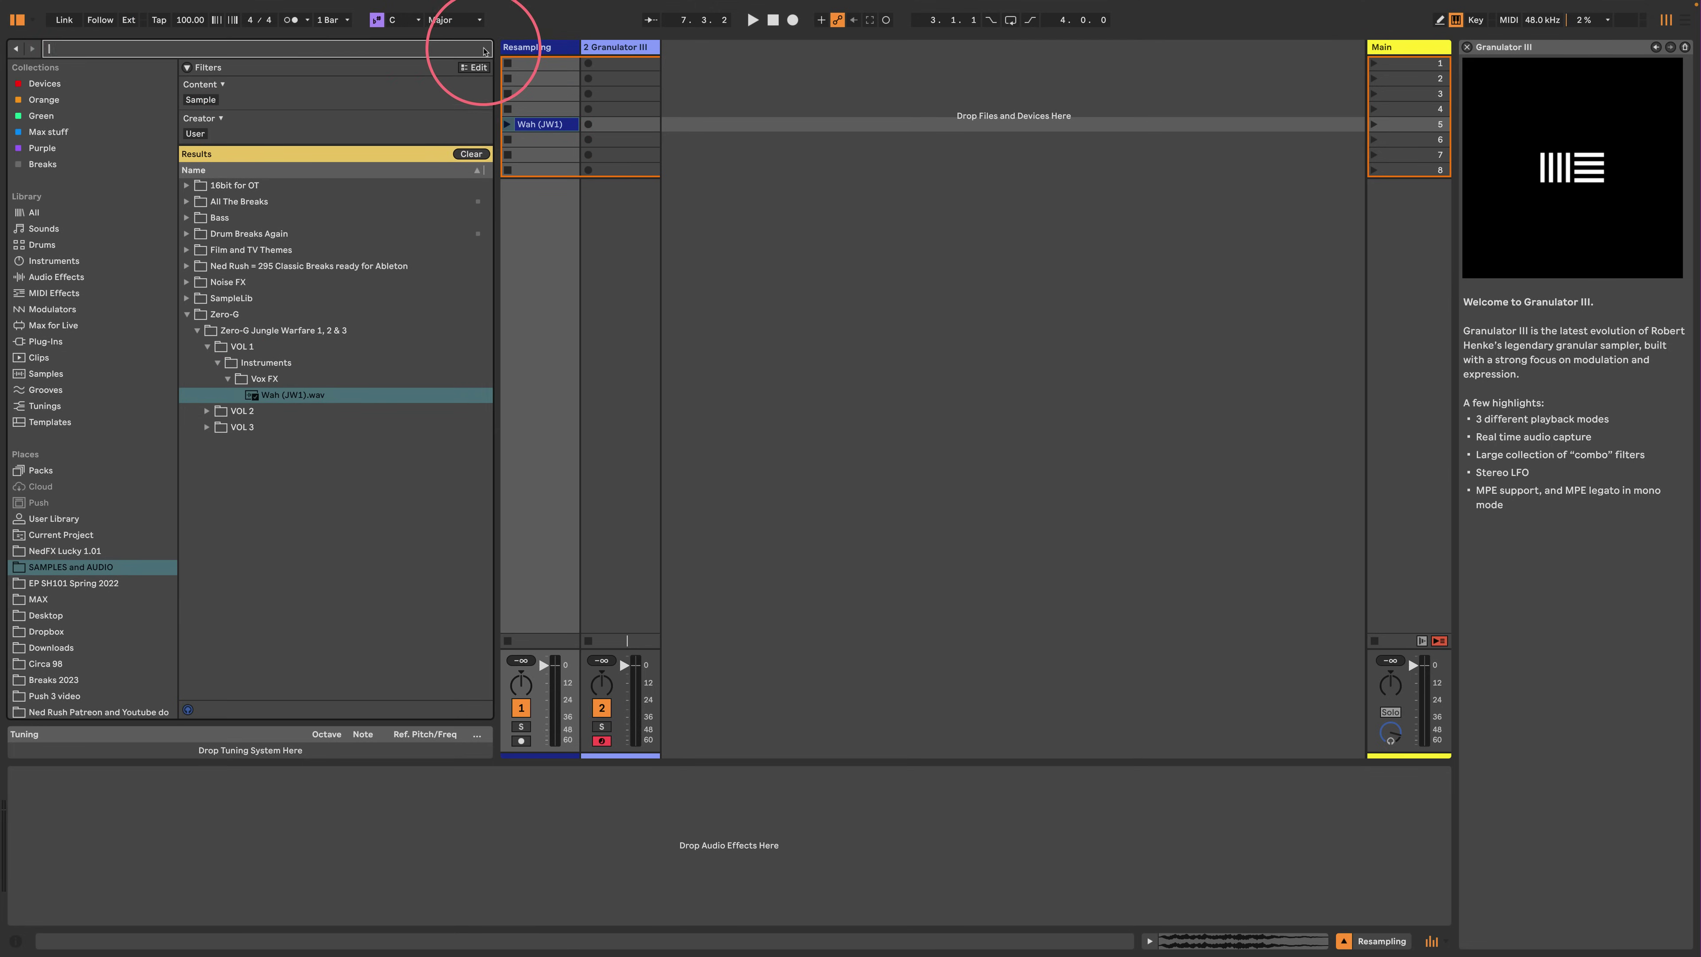
Clear the sample search and launch the Wah (JW1) clip, restarting it once
click(484, 49)
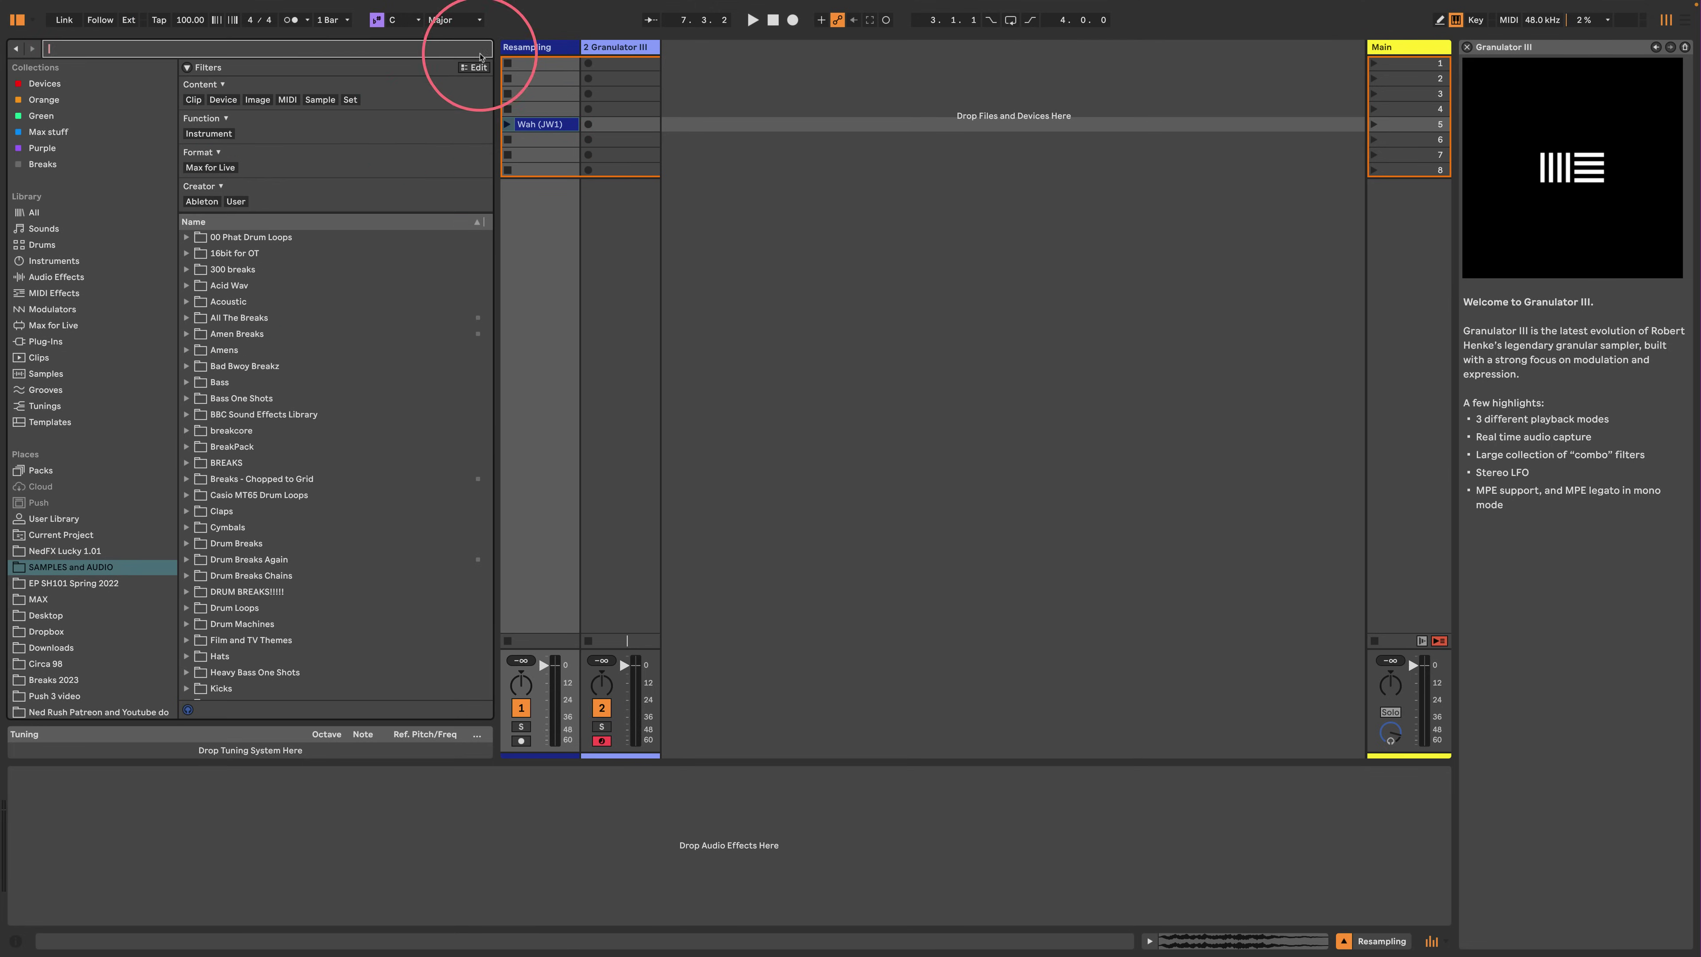
click(53, 261)
click(507, 124)
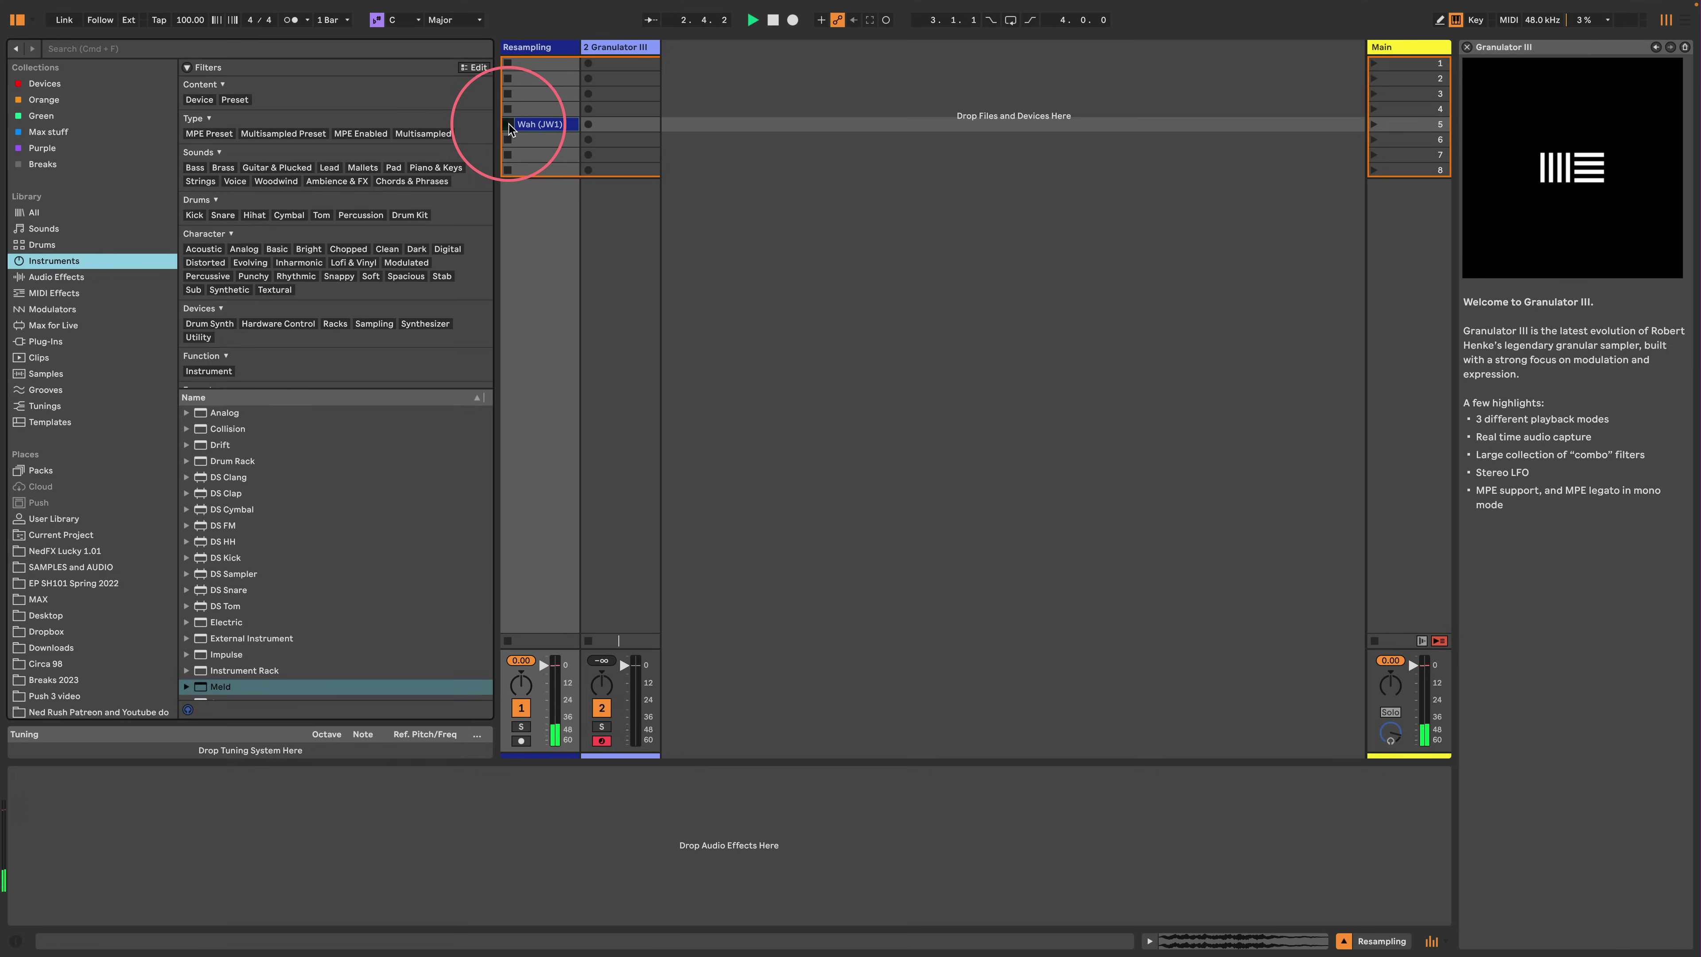
click(507, 124)
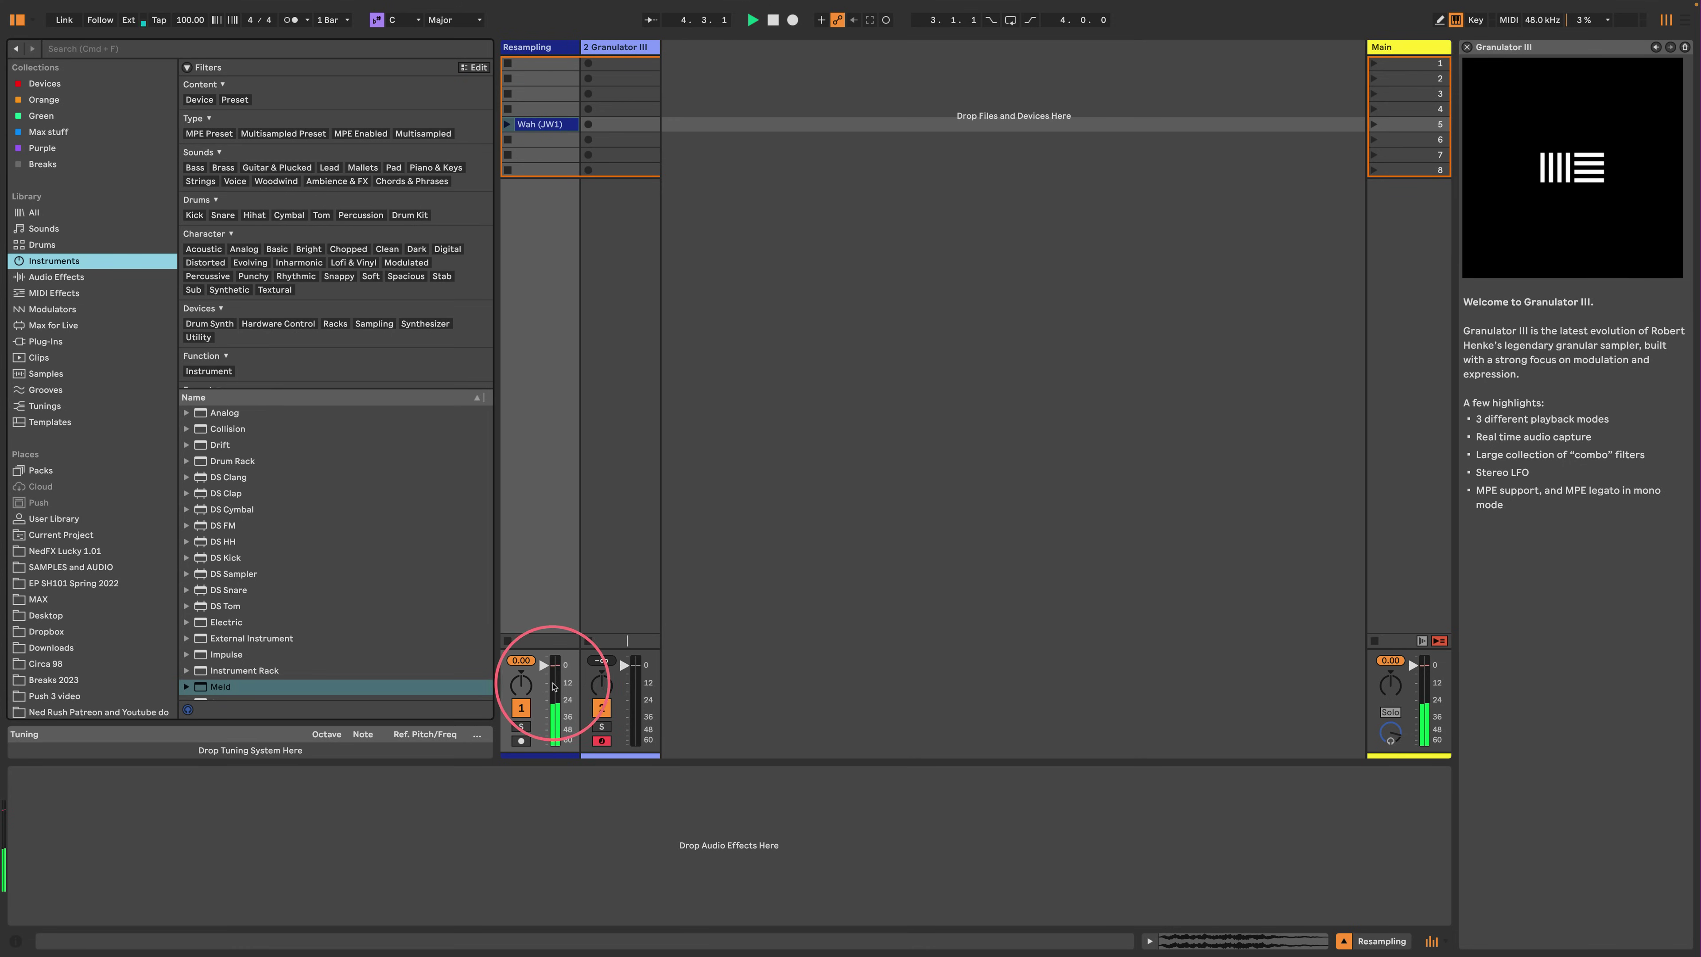
Add a Limiter from Audio Effects to the Main track
click(1398, 85)
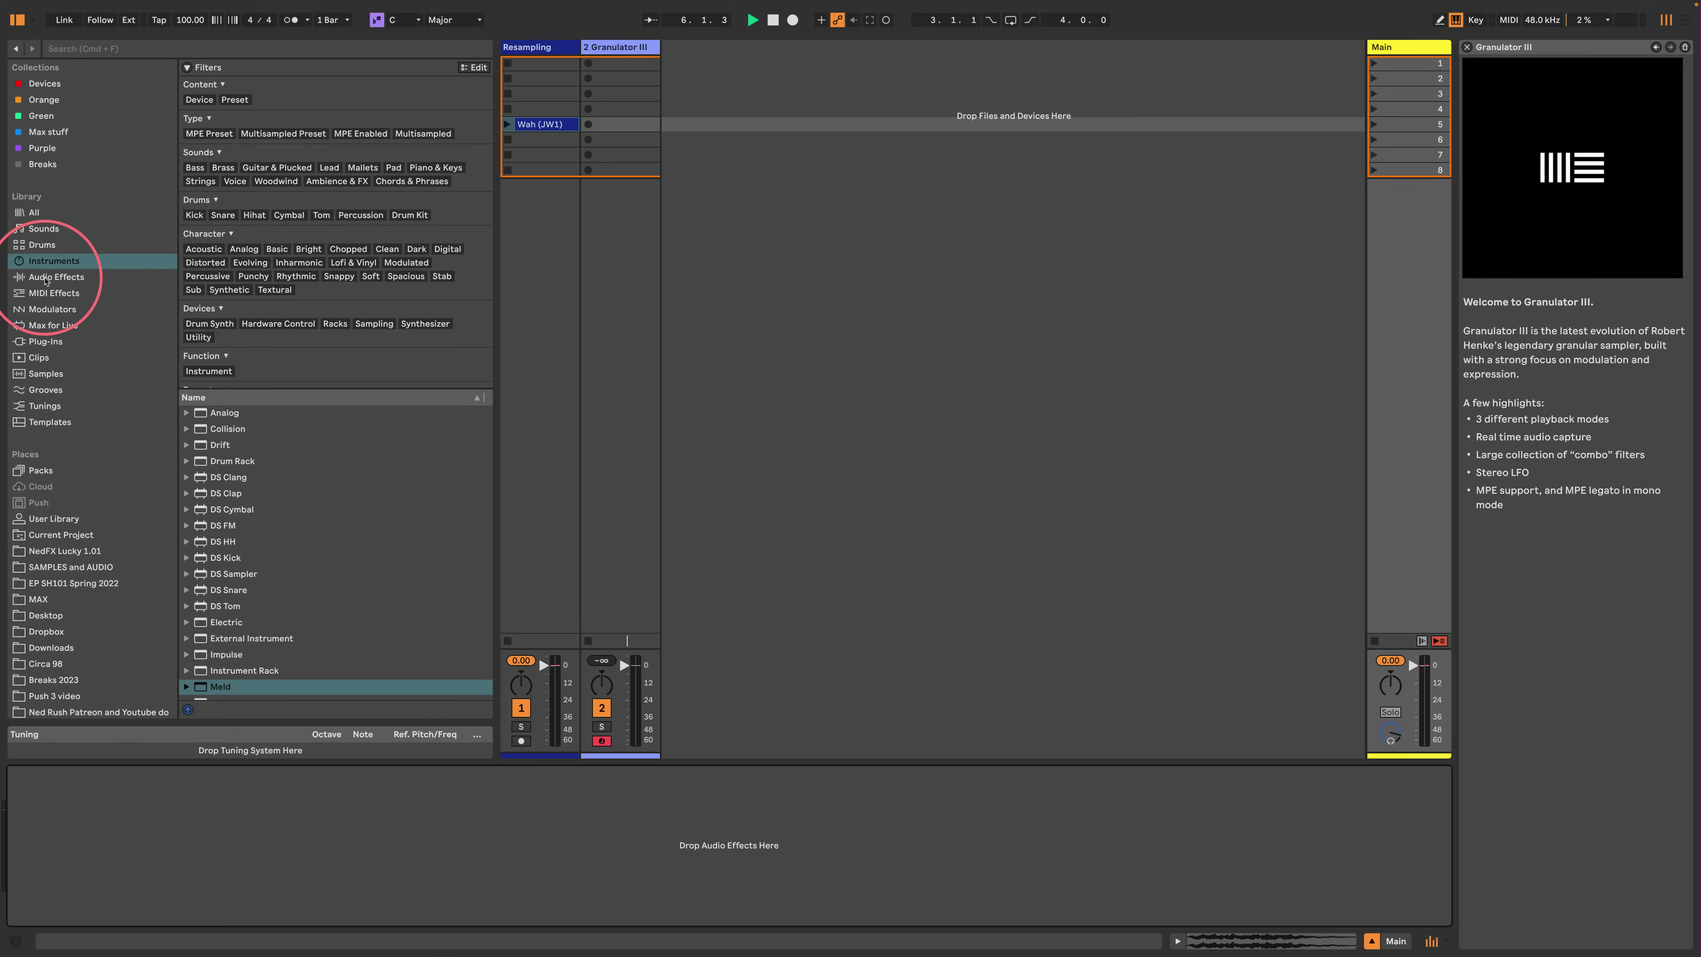
click(55, 277)
scroll(233, 531, down, 3)
scroll(232, 531, down, 3)
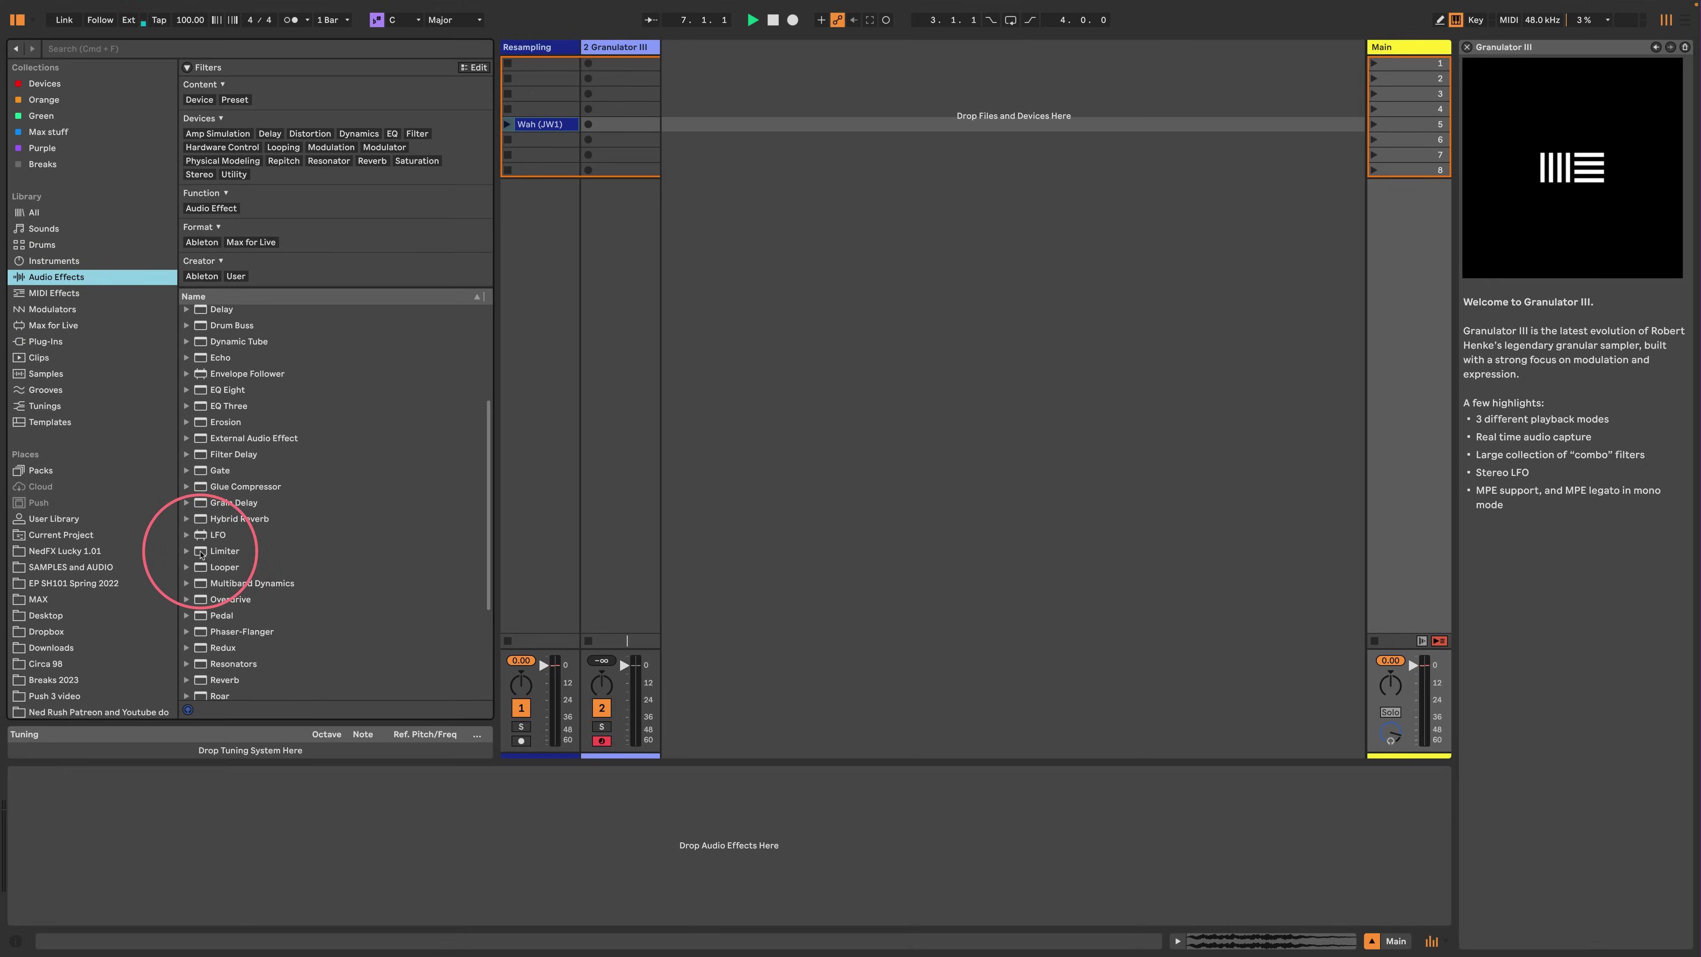
click(213, 551)
drag(1394, 63, 1405, 50)
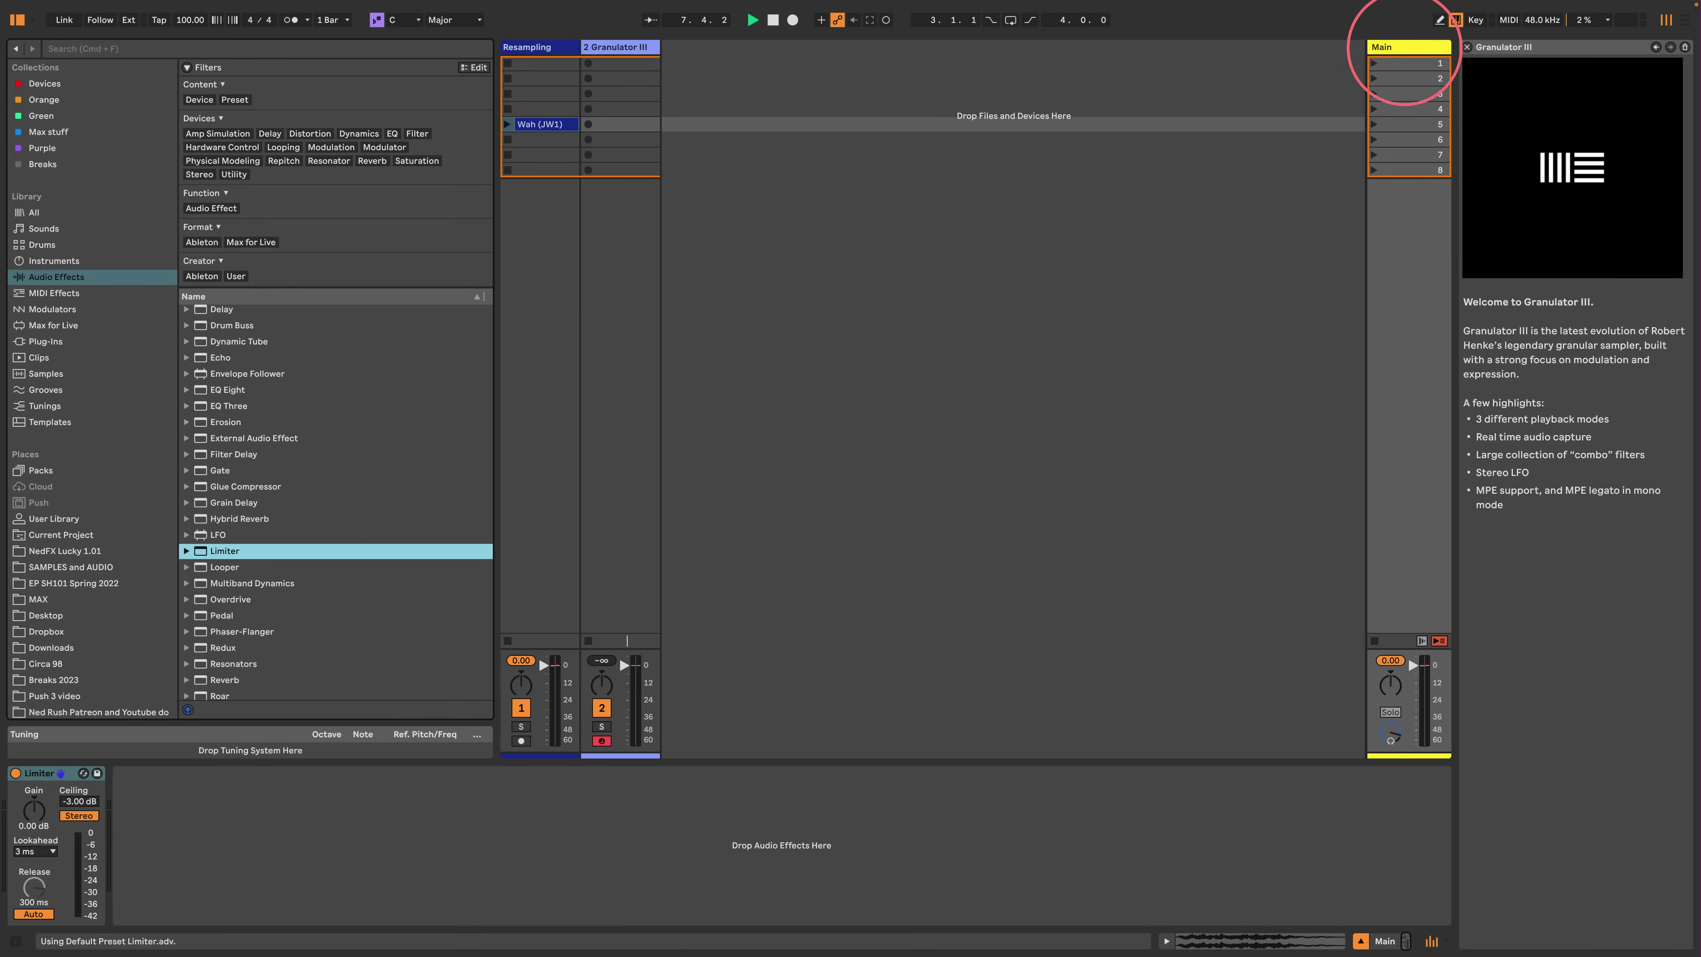
Load the Wah clip into Granulator III's sample area and play a note through it
click(616, 47)
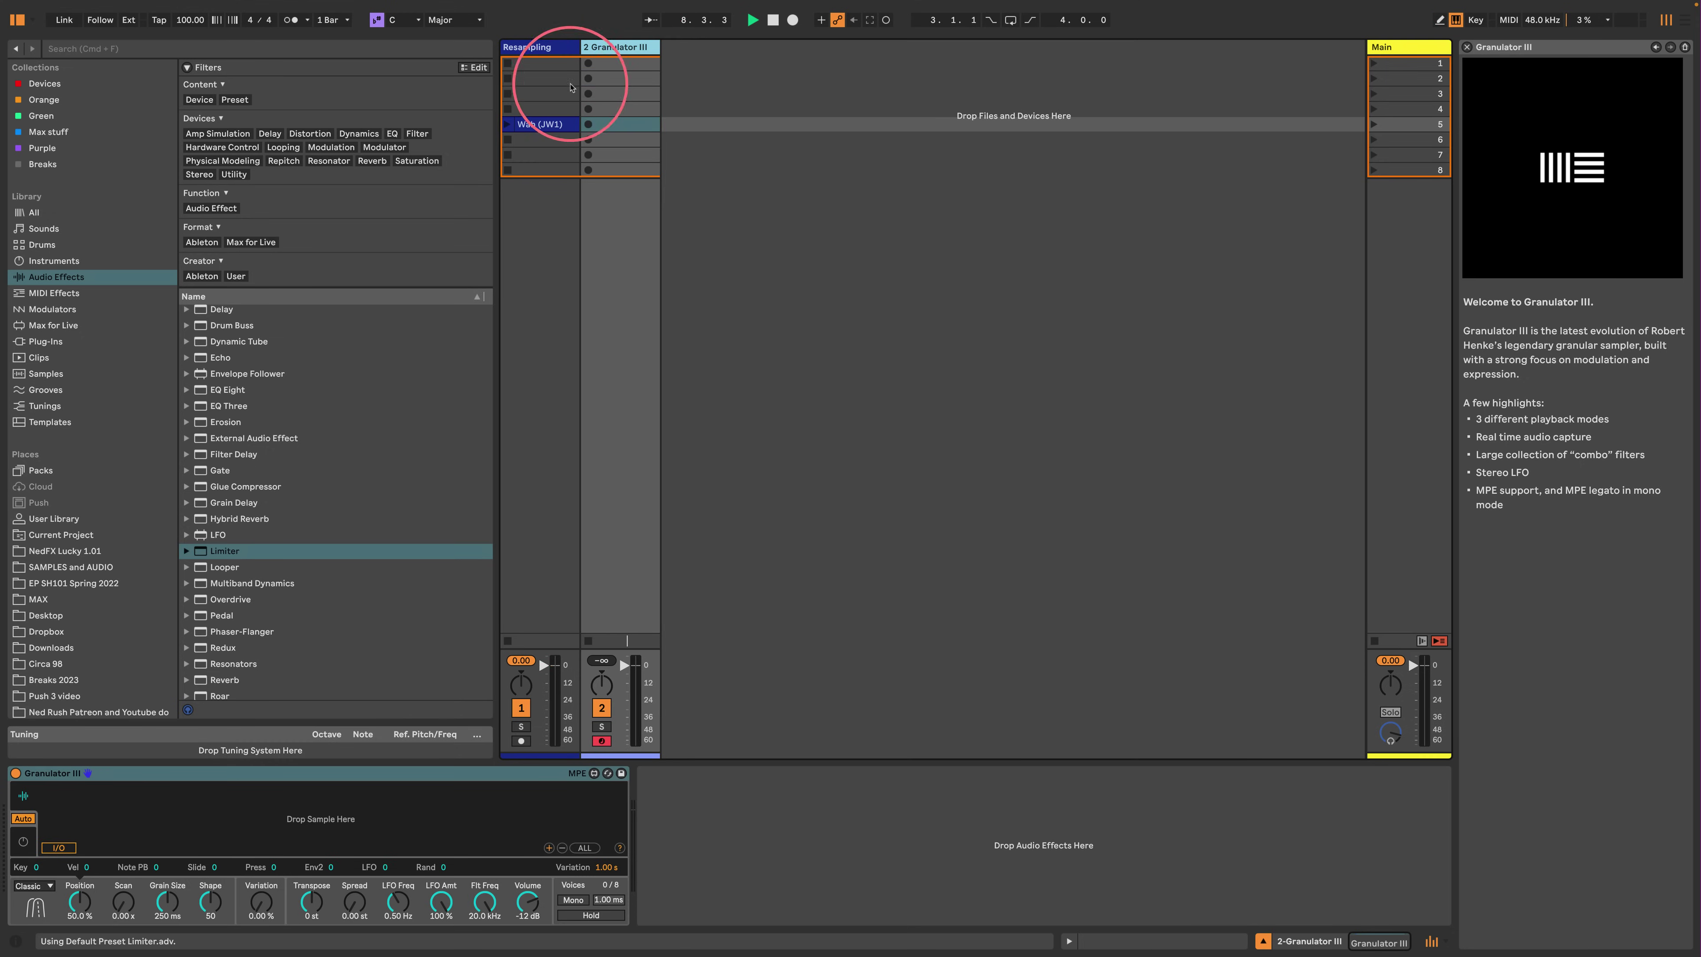
drag(539, 124, 281, 820)
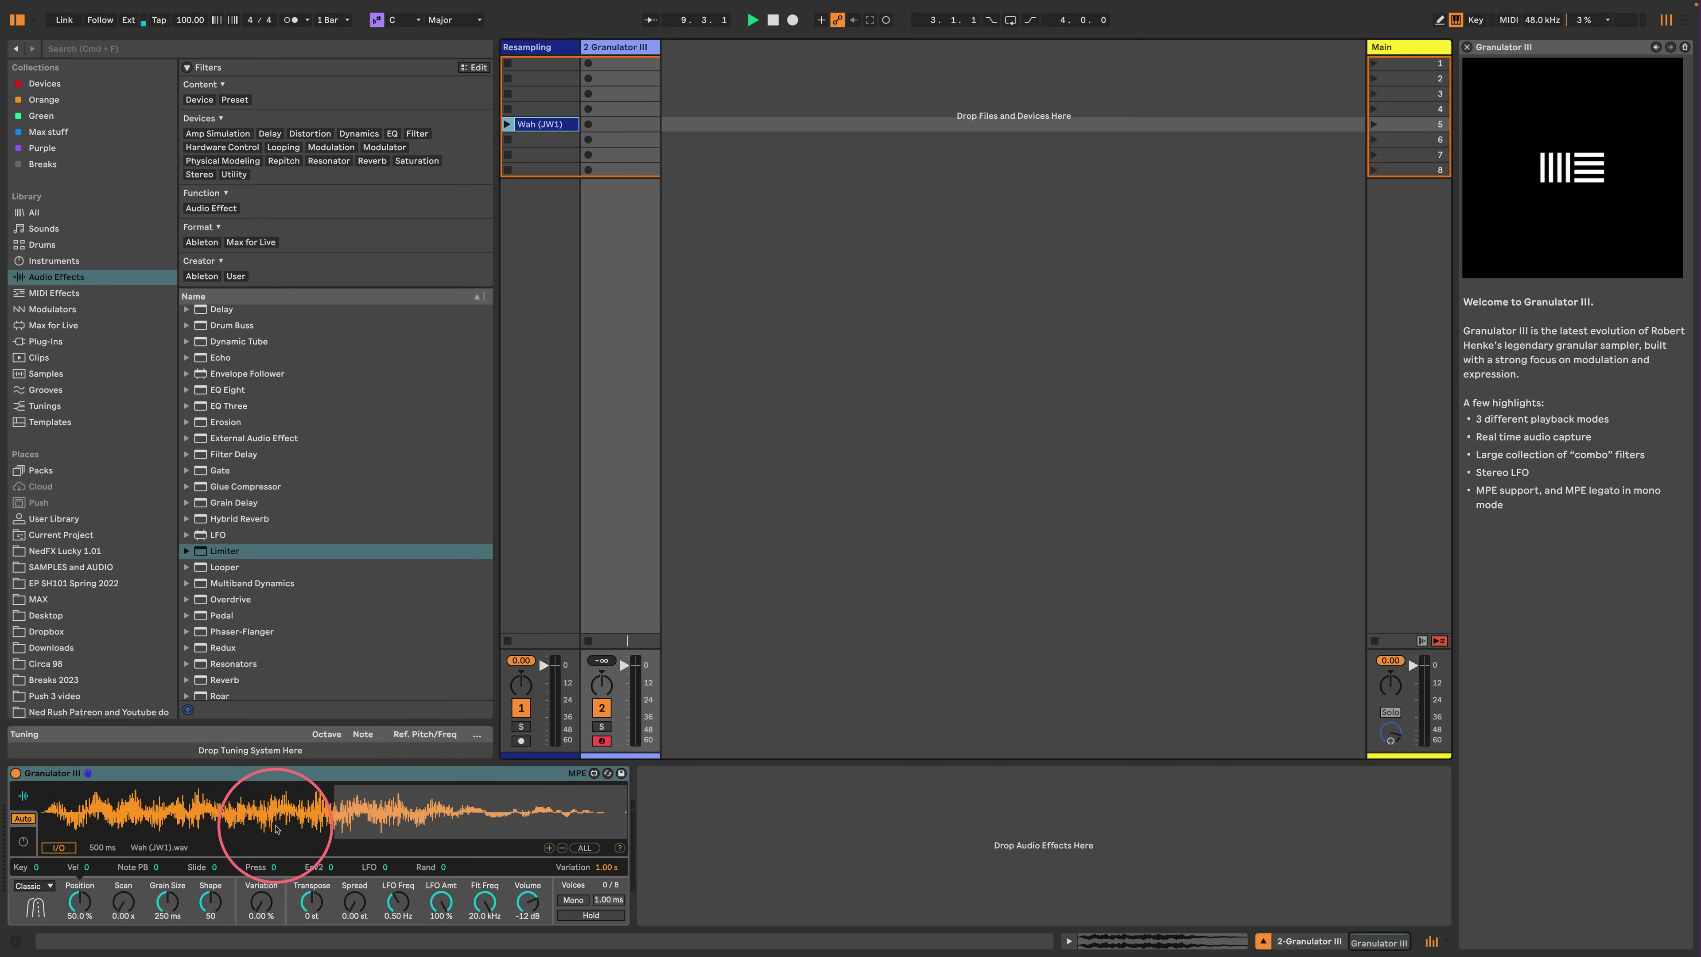
key(a)
key(a)
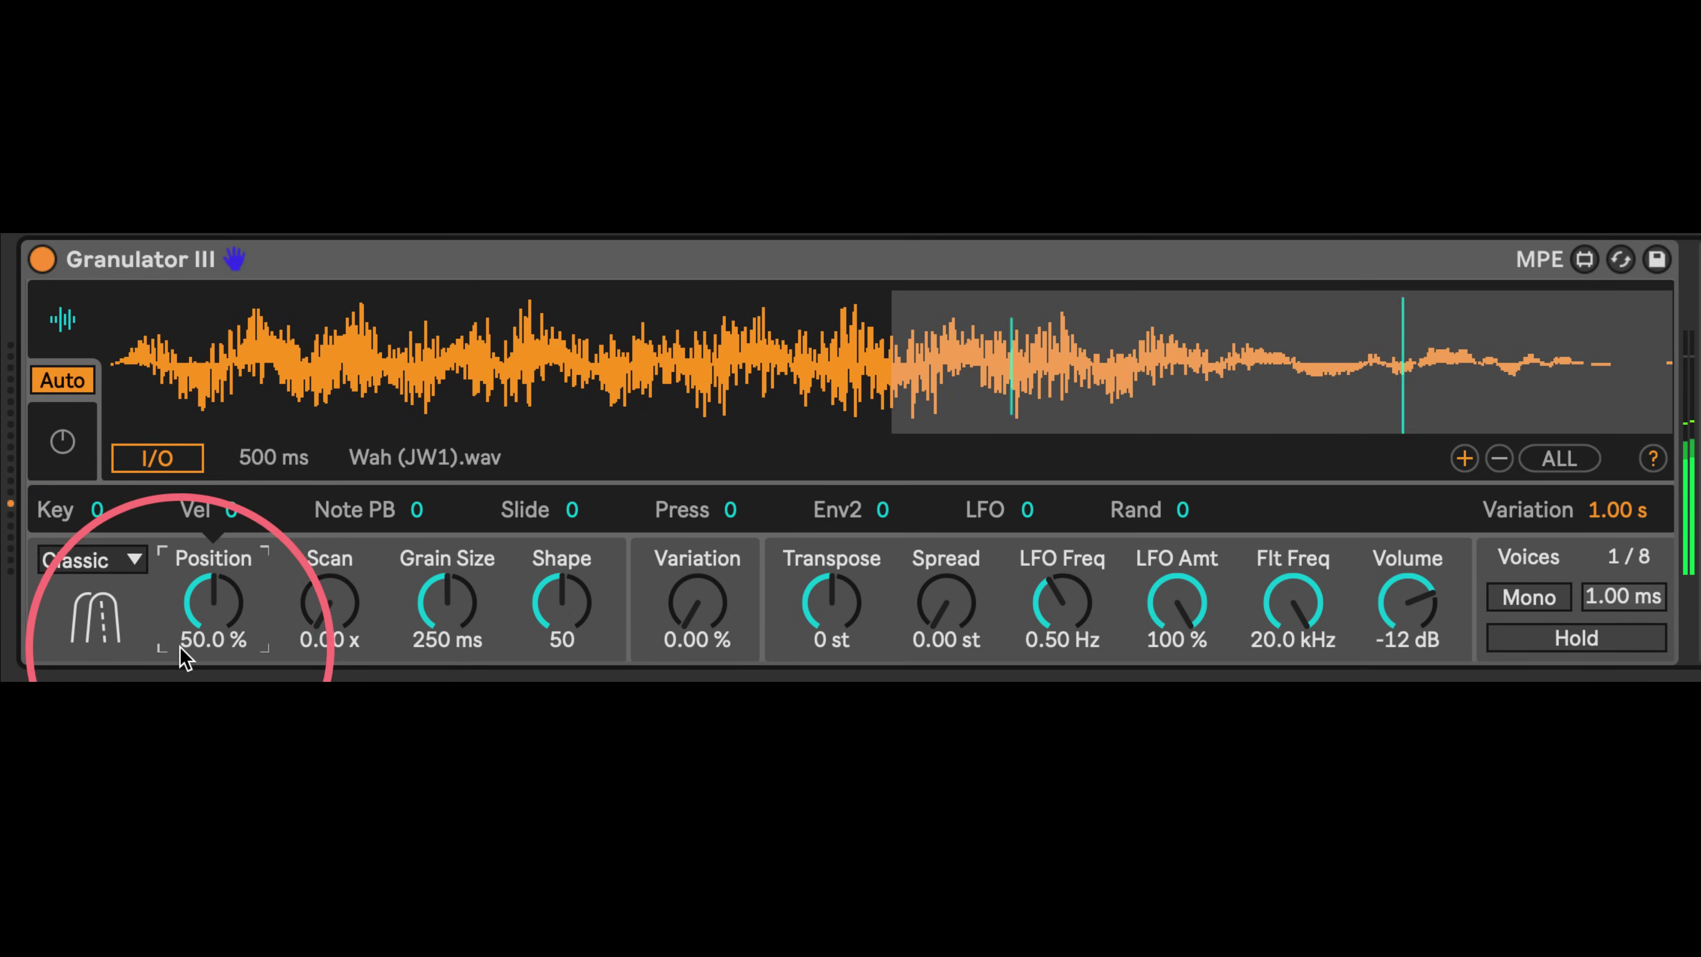
Sweep Granulator III's Position knob through the Wah sample, leaving it at 34.3 %
click(116, 940)
mouse_move(219, 603)
mouse_down()
mouse_move(220, 646)
mouse_move(220, 624)
mouse_up()
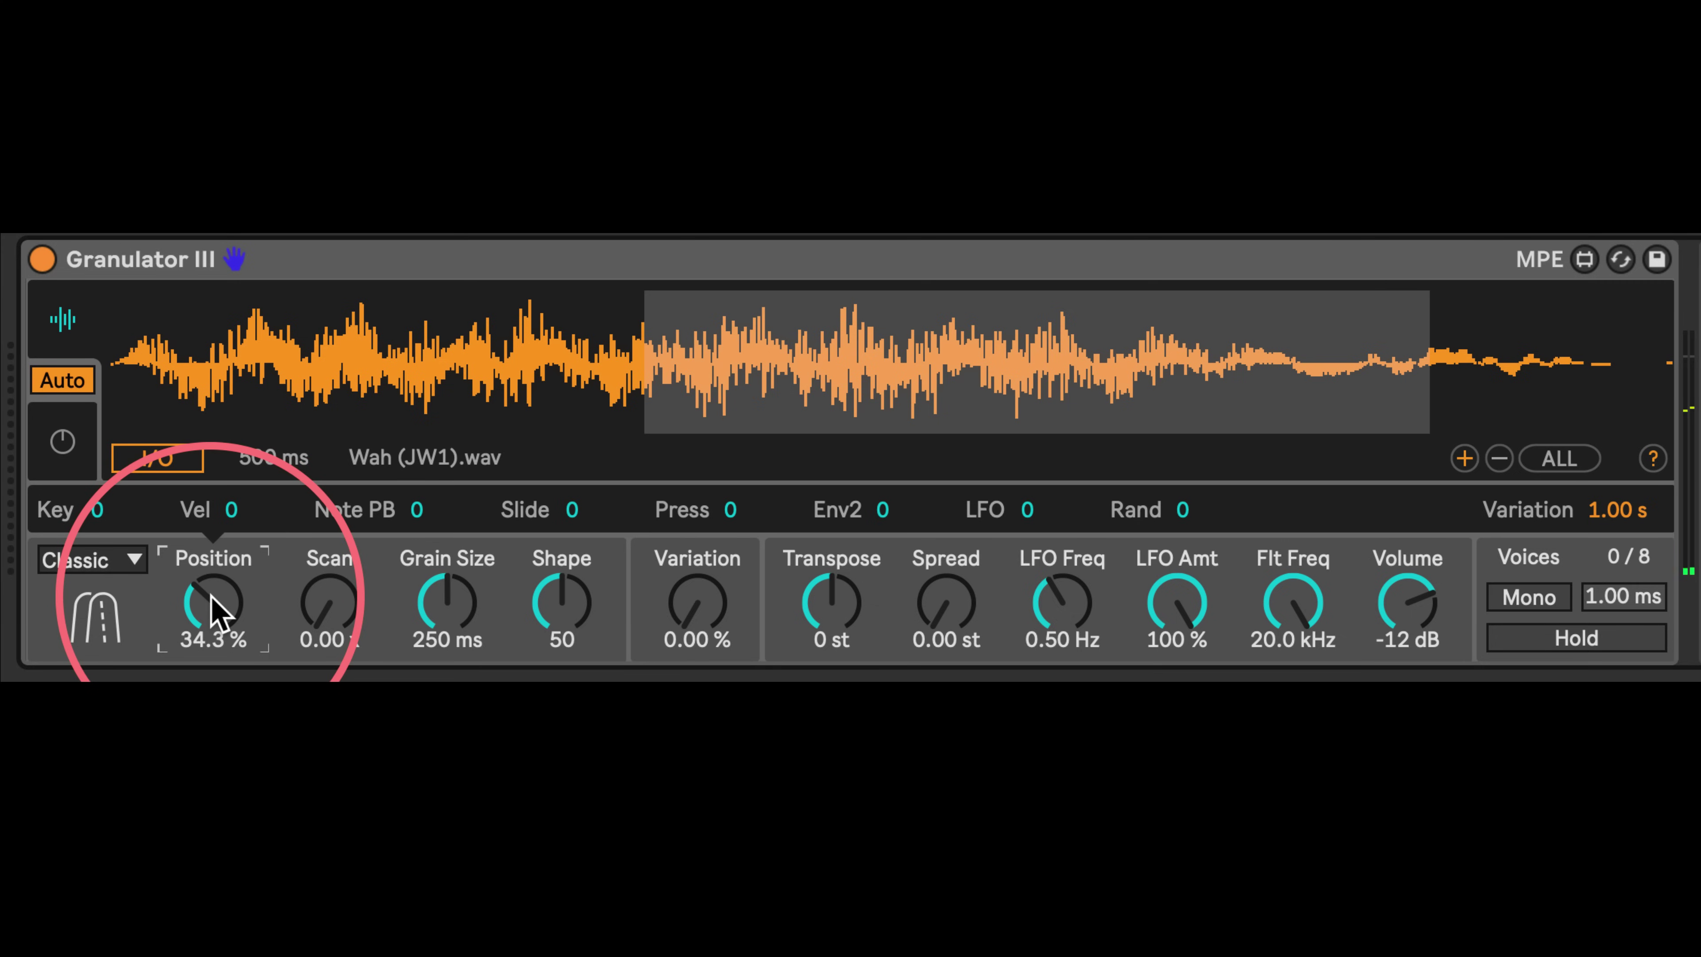
Keep Classic mode, set Grain Size to 22.0 ms and Position to 39.0 %
click(115, 558)
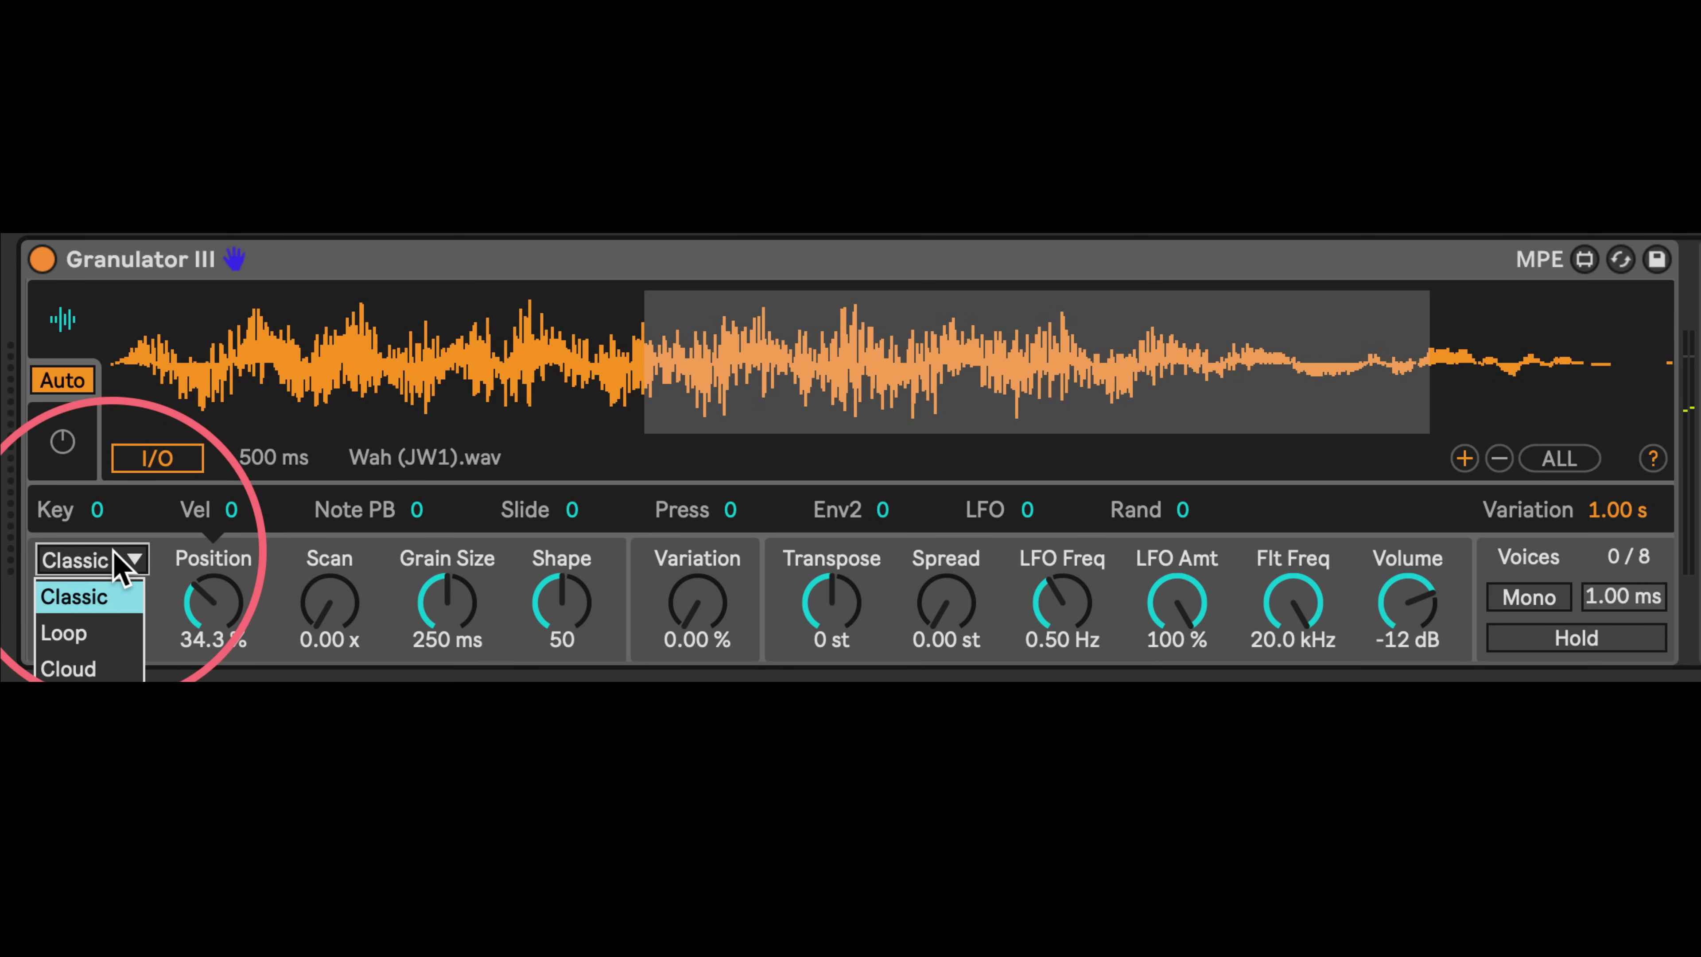
click(155, 536)
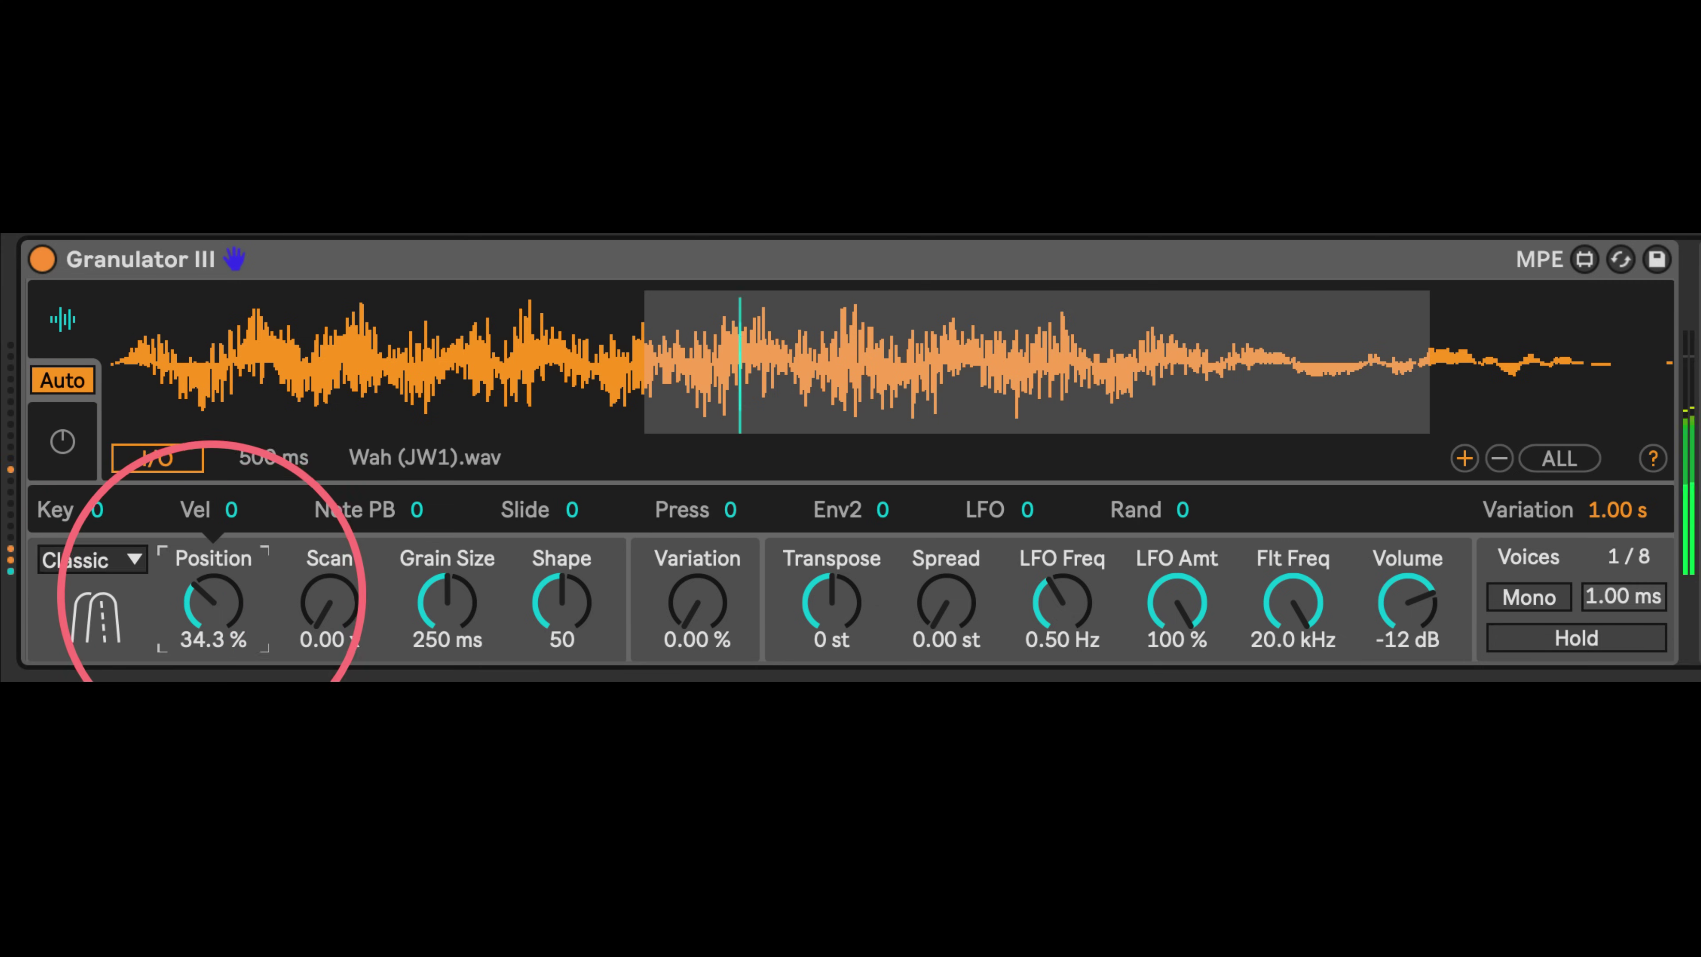
mouse_move(213, 603)
mouse_down()
mouse_move(217, 653)
mouse_move(214, 576)
mouse_move(216, 596)
mouse_up()
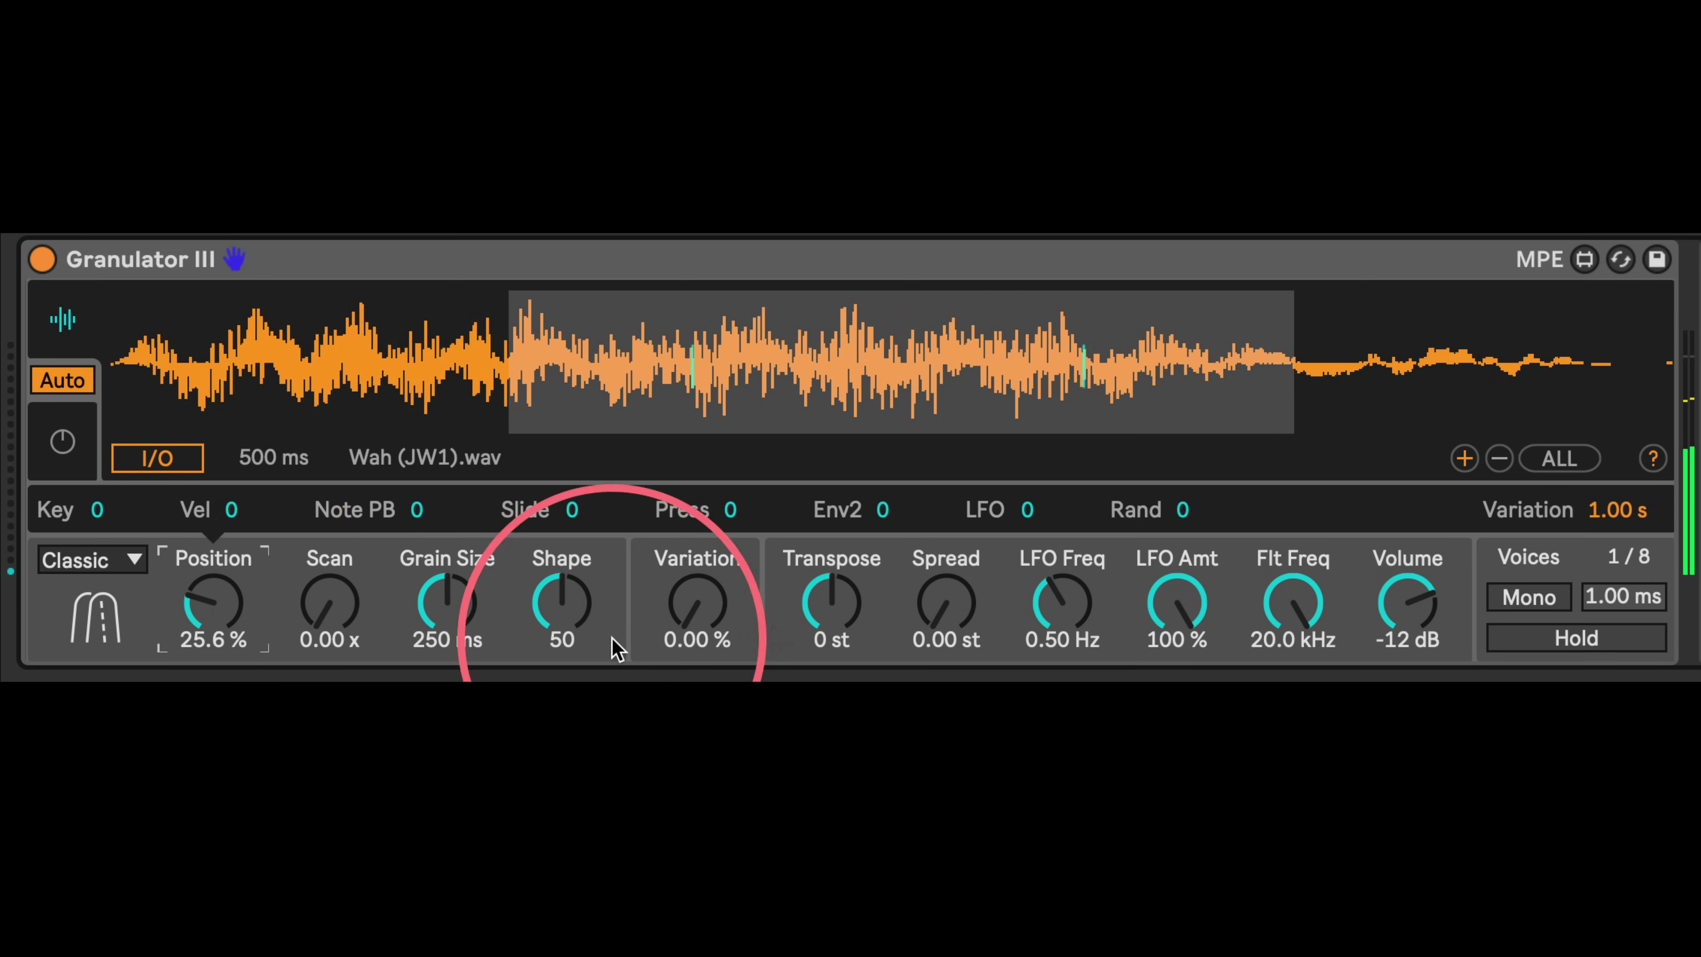
drag(443, 613, 436, 659)
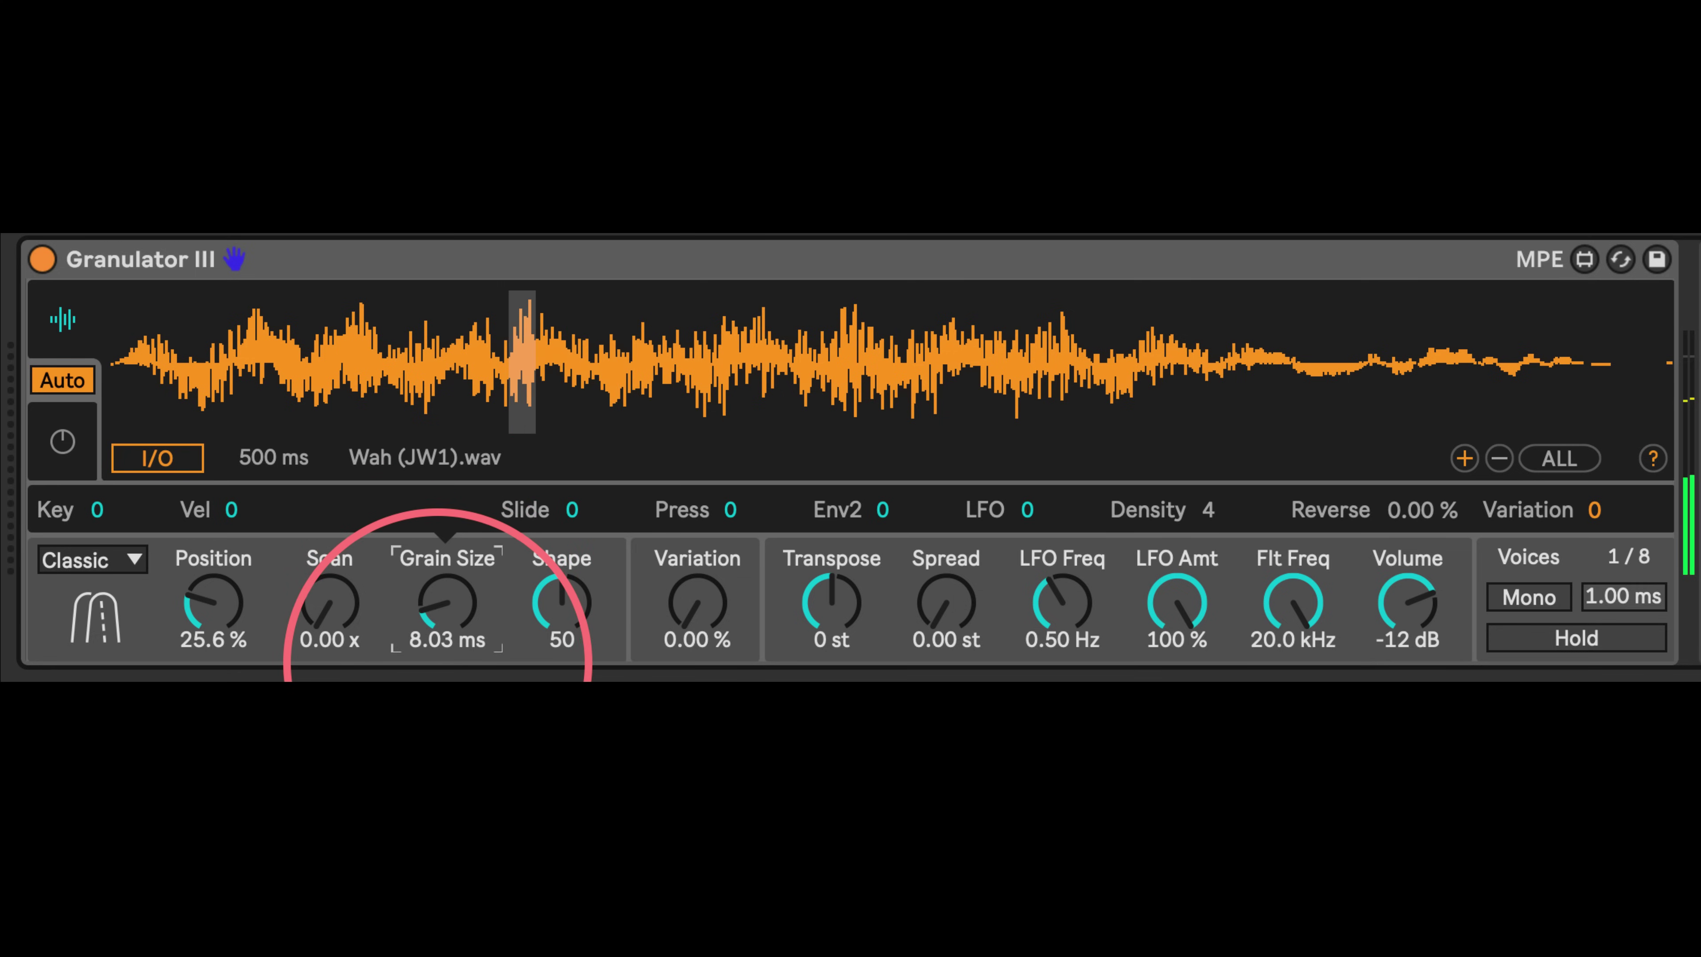
drag(438, 663, 439, 633)
mouse_move(204, 611)
mouse_down()
mouse_move(198, 532)
mouse_move(207, 620)
mouse_move(208, 596)
mouse_up()
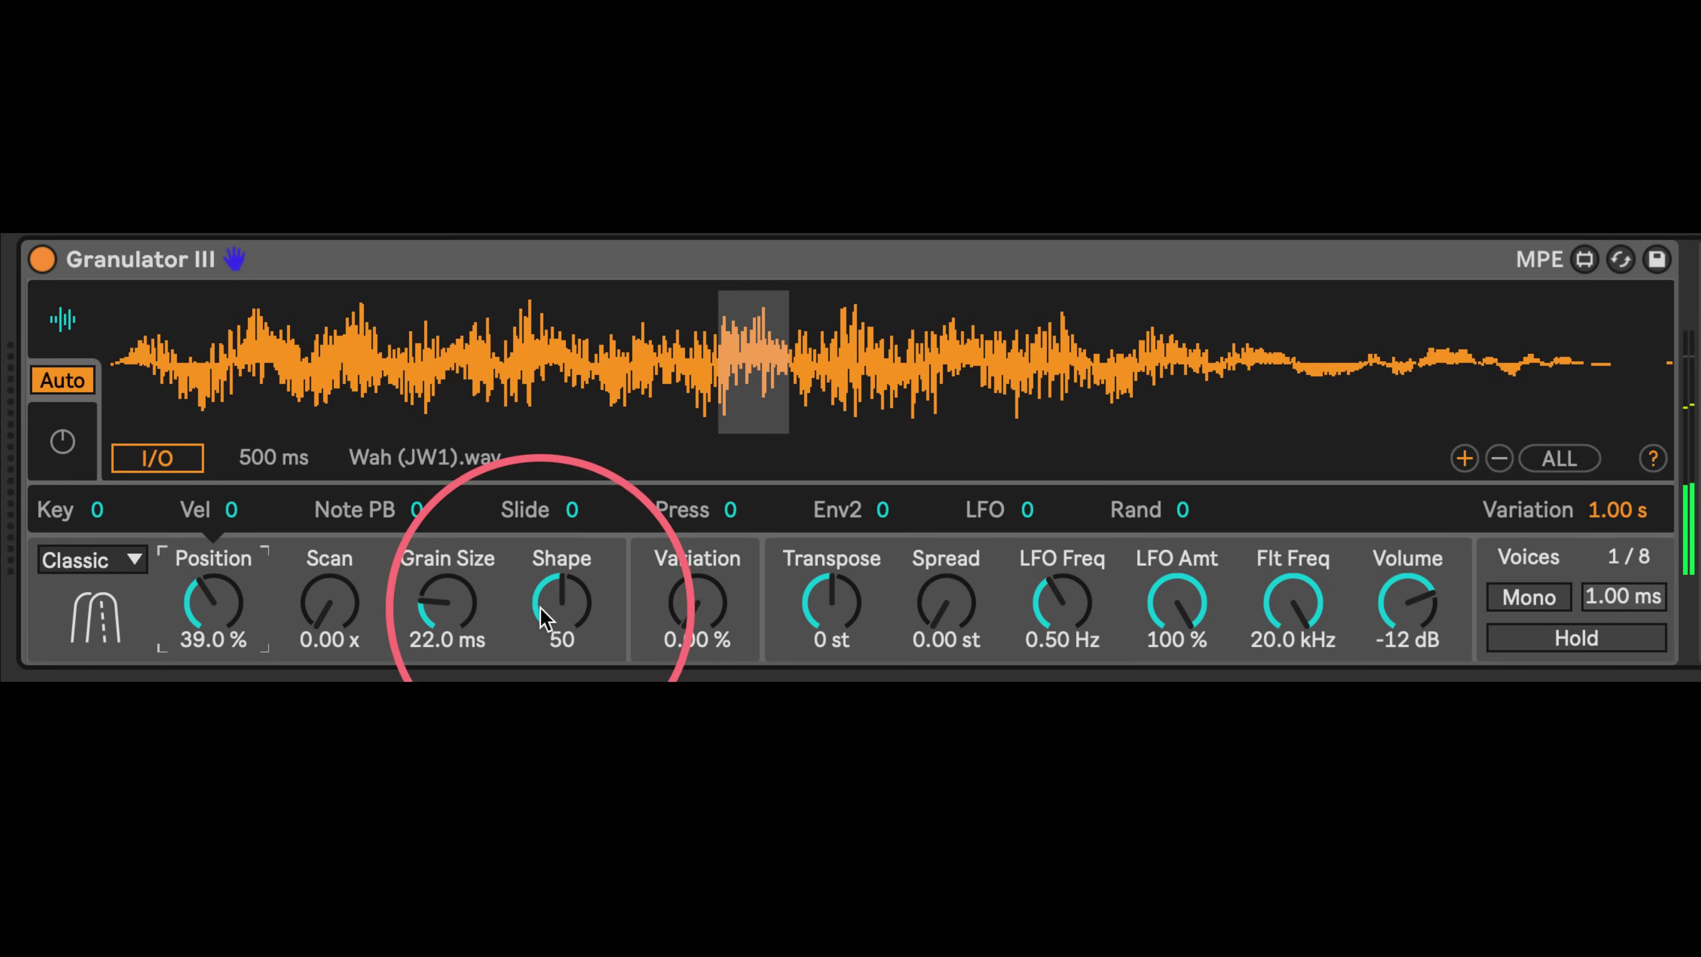
Lower Shape to 26, slide the grain window to Position 22.3 %, and set Scan to 0.08 x
mouse_move(541, 608)
mouse_down()
mouse_move(521, 569)
mouse_move(520, 475)
mouse_move(513, 643)
mouse_move(513, 601)
mouse_up()
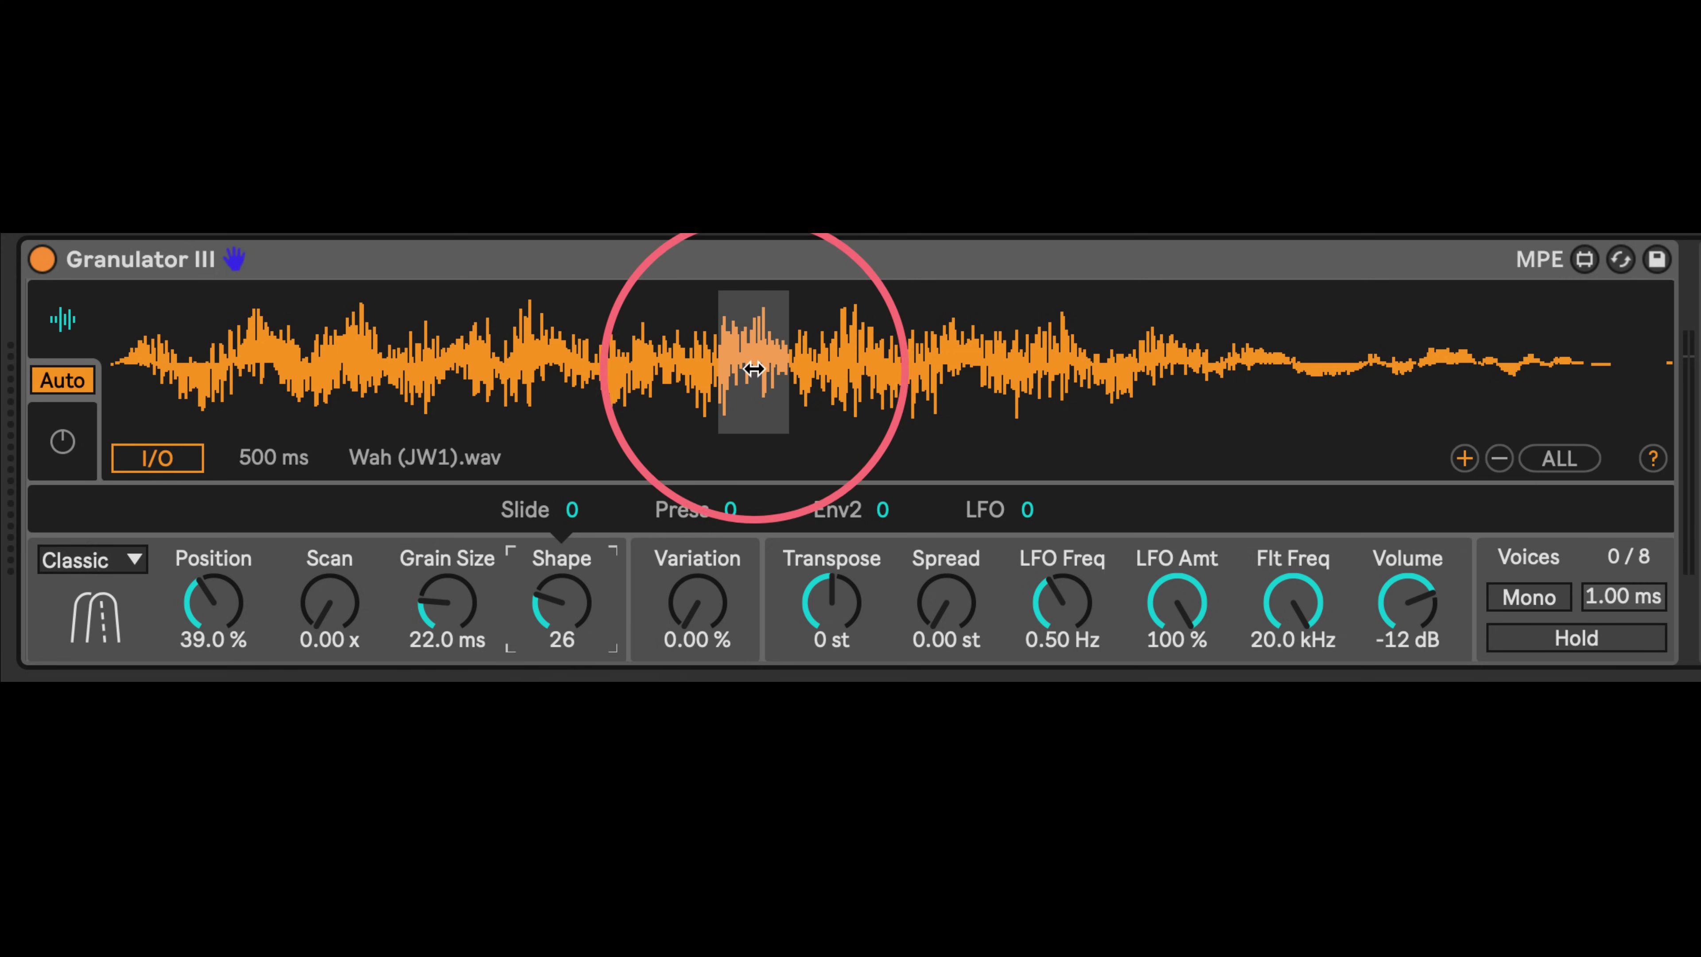
drag(754, 367, 619, 372)
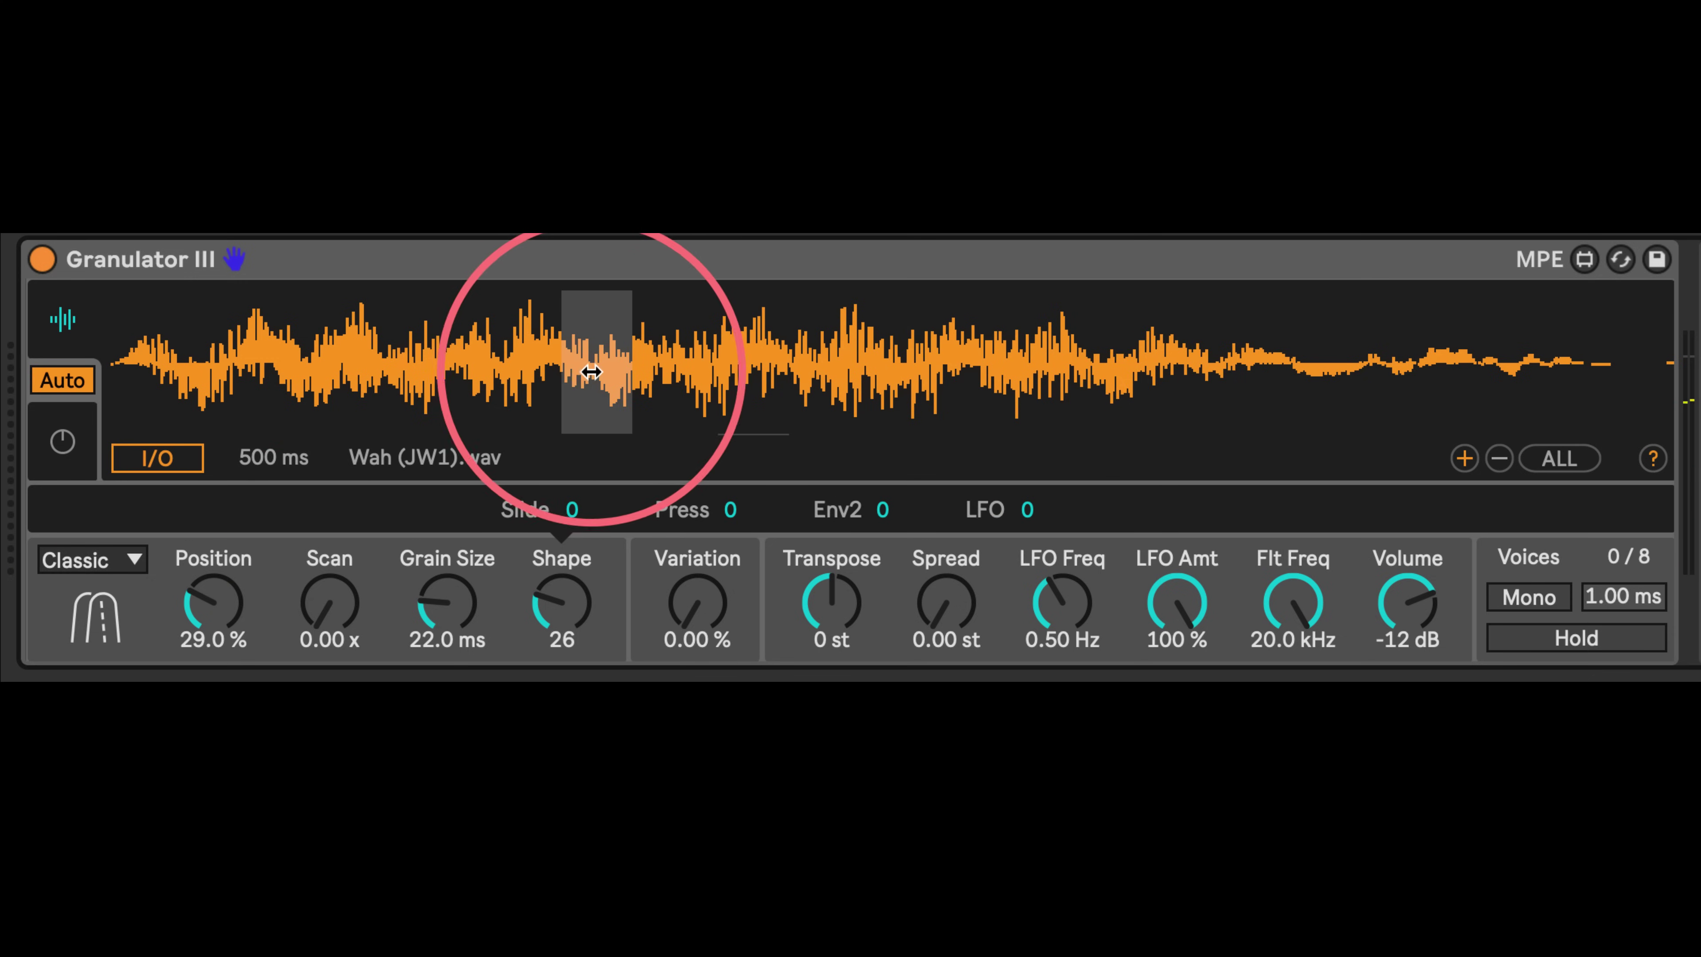
drag(593, 368, 746, 368)
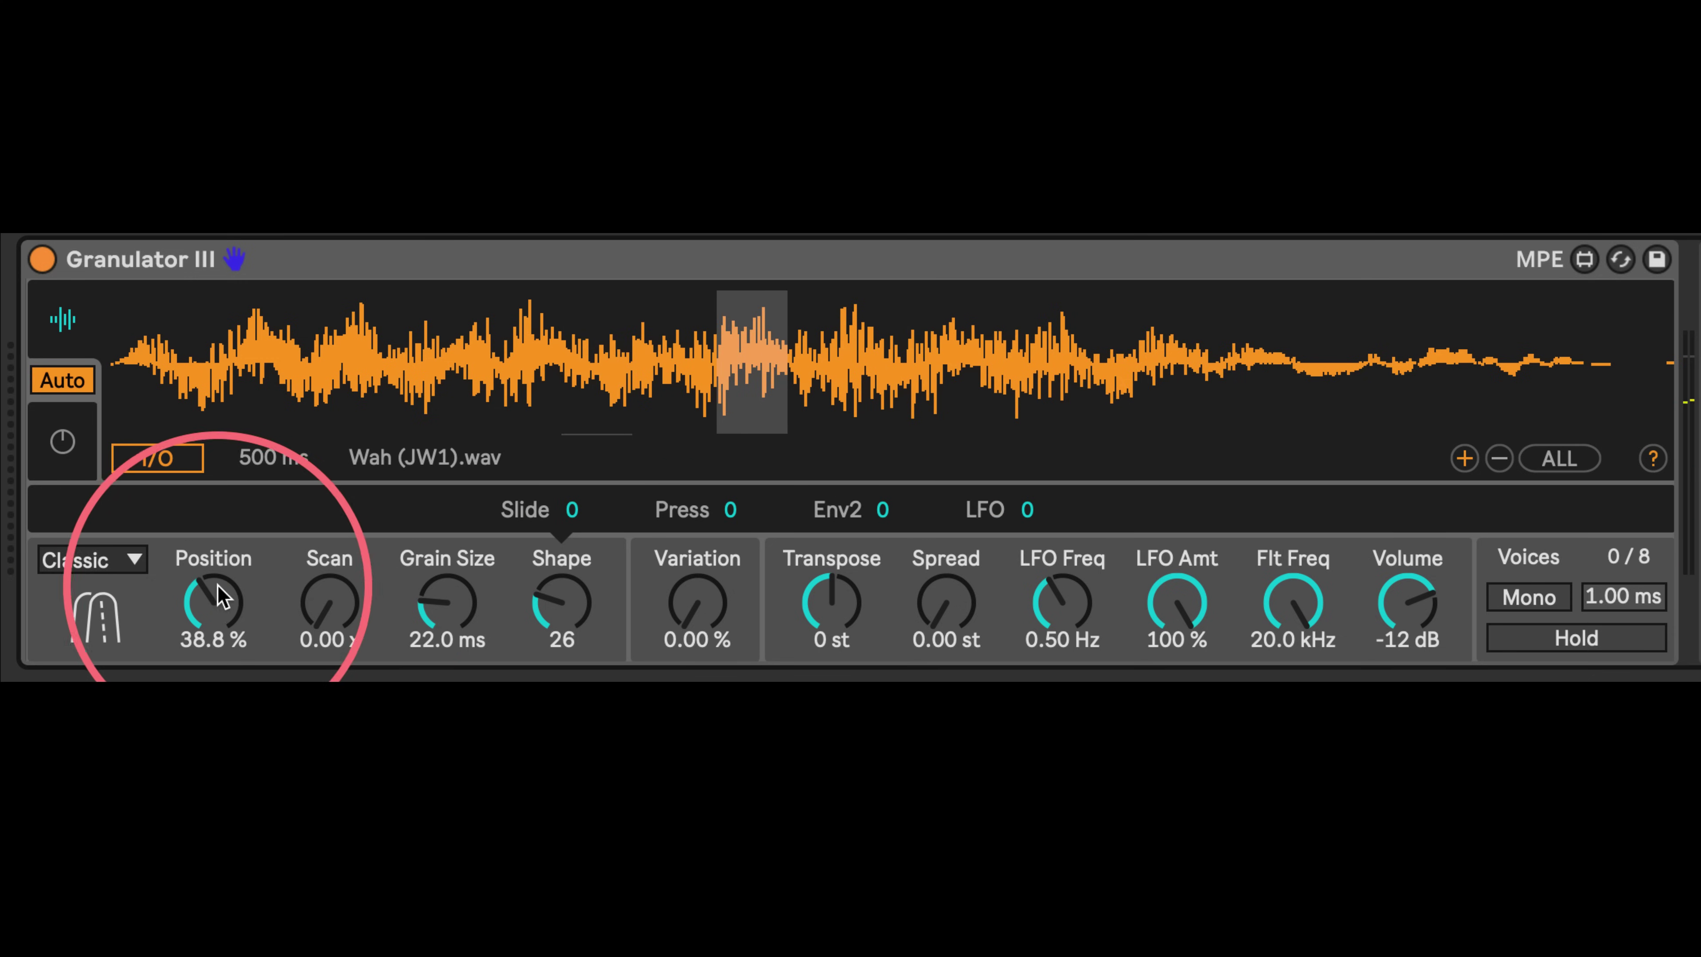
drag(213, 598, 213, 606)
drag(694, 376, 475, 350)
drag(328, 607, 305, 563)
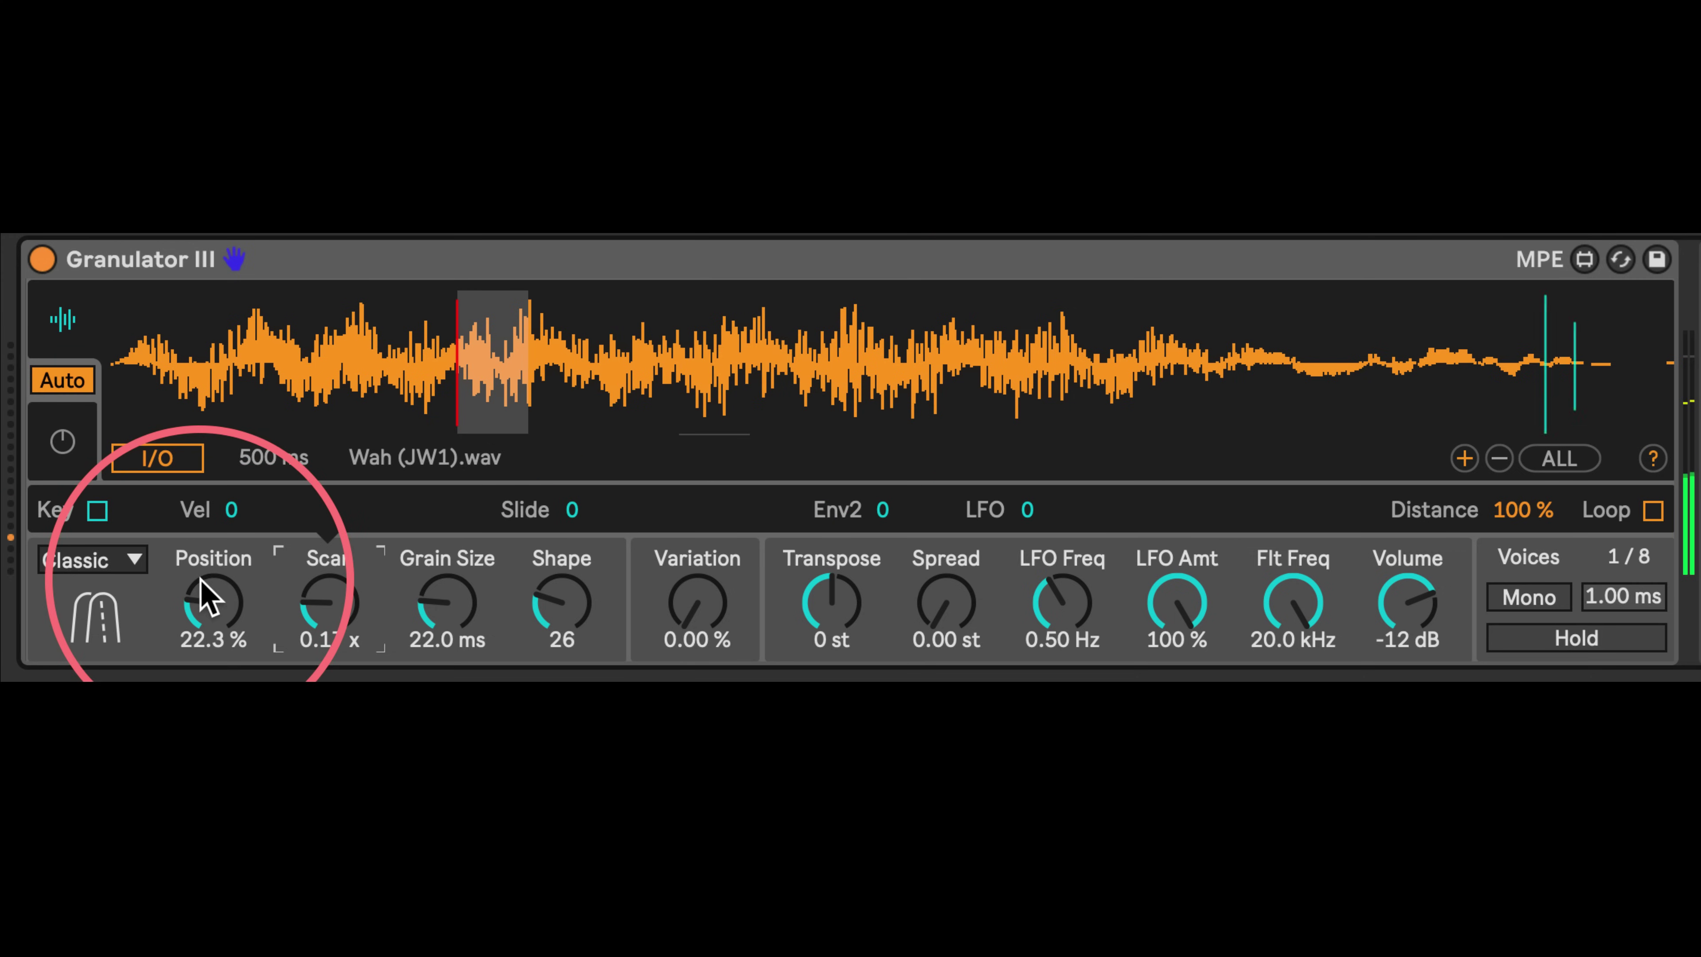
Set grain Shape to 64 and try Slide modulation of Shape, leaving it at 0
drag(554, 630, 534, 593)
drag(572, 510, 539, 355)
drag(562, 607, 569, 762)
drag(558, 496, 561, 603)
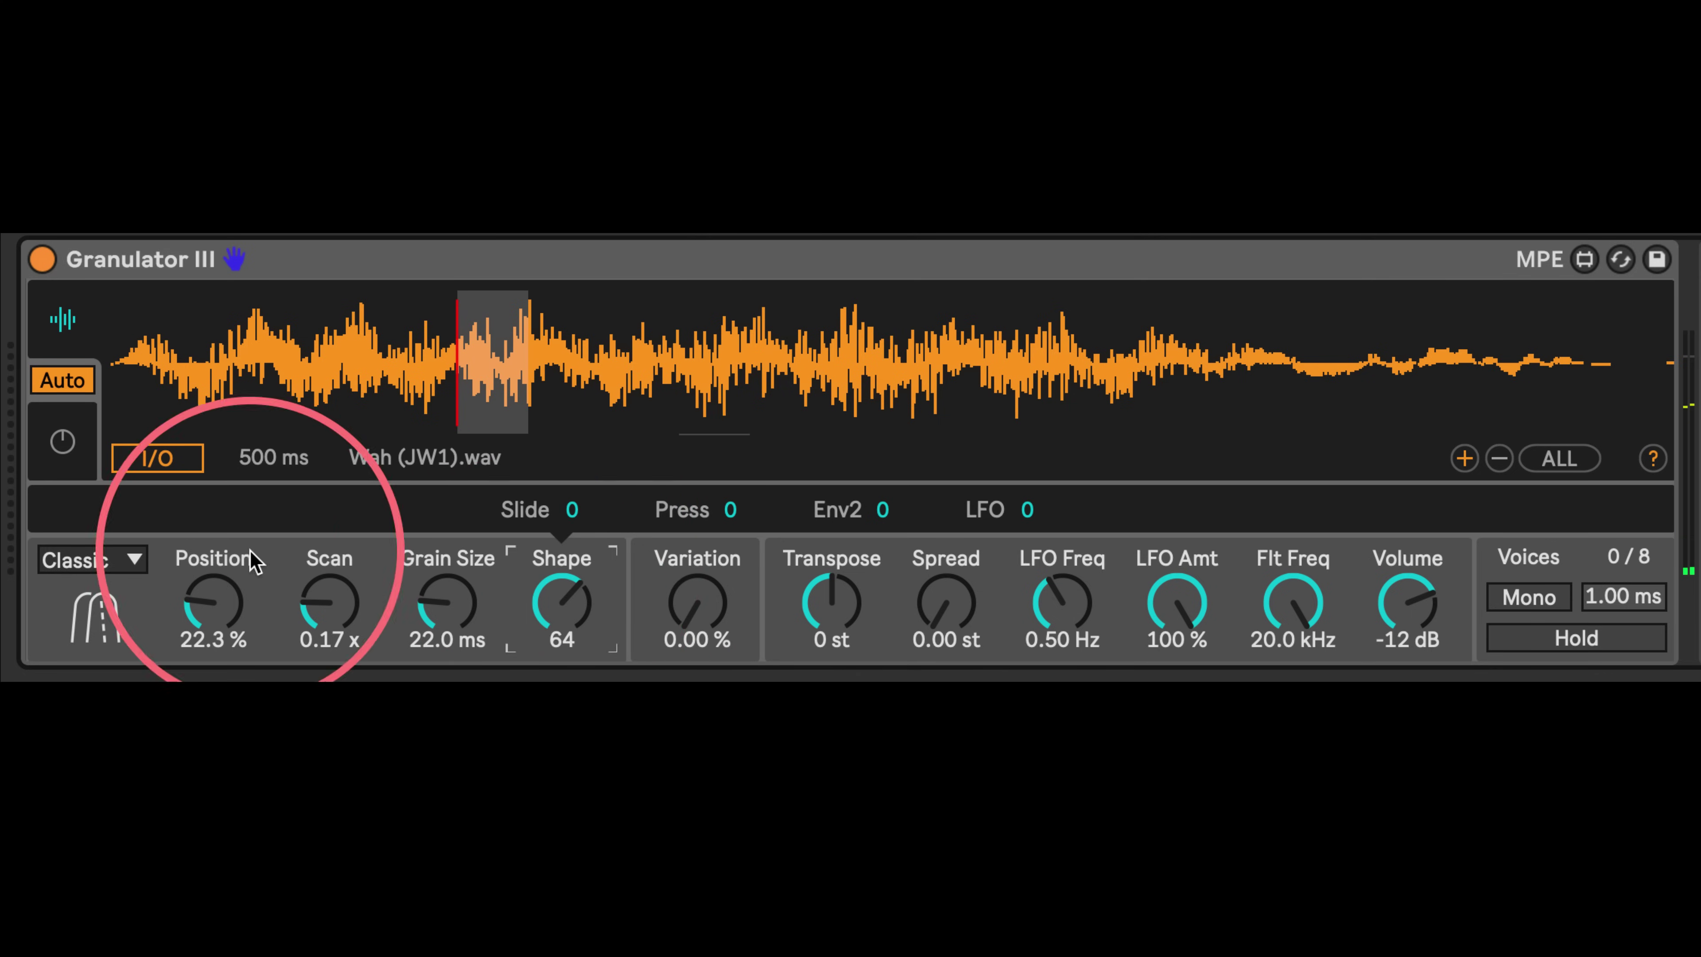
click(39, 720)
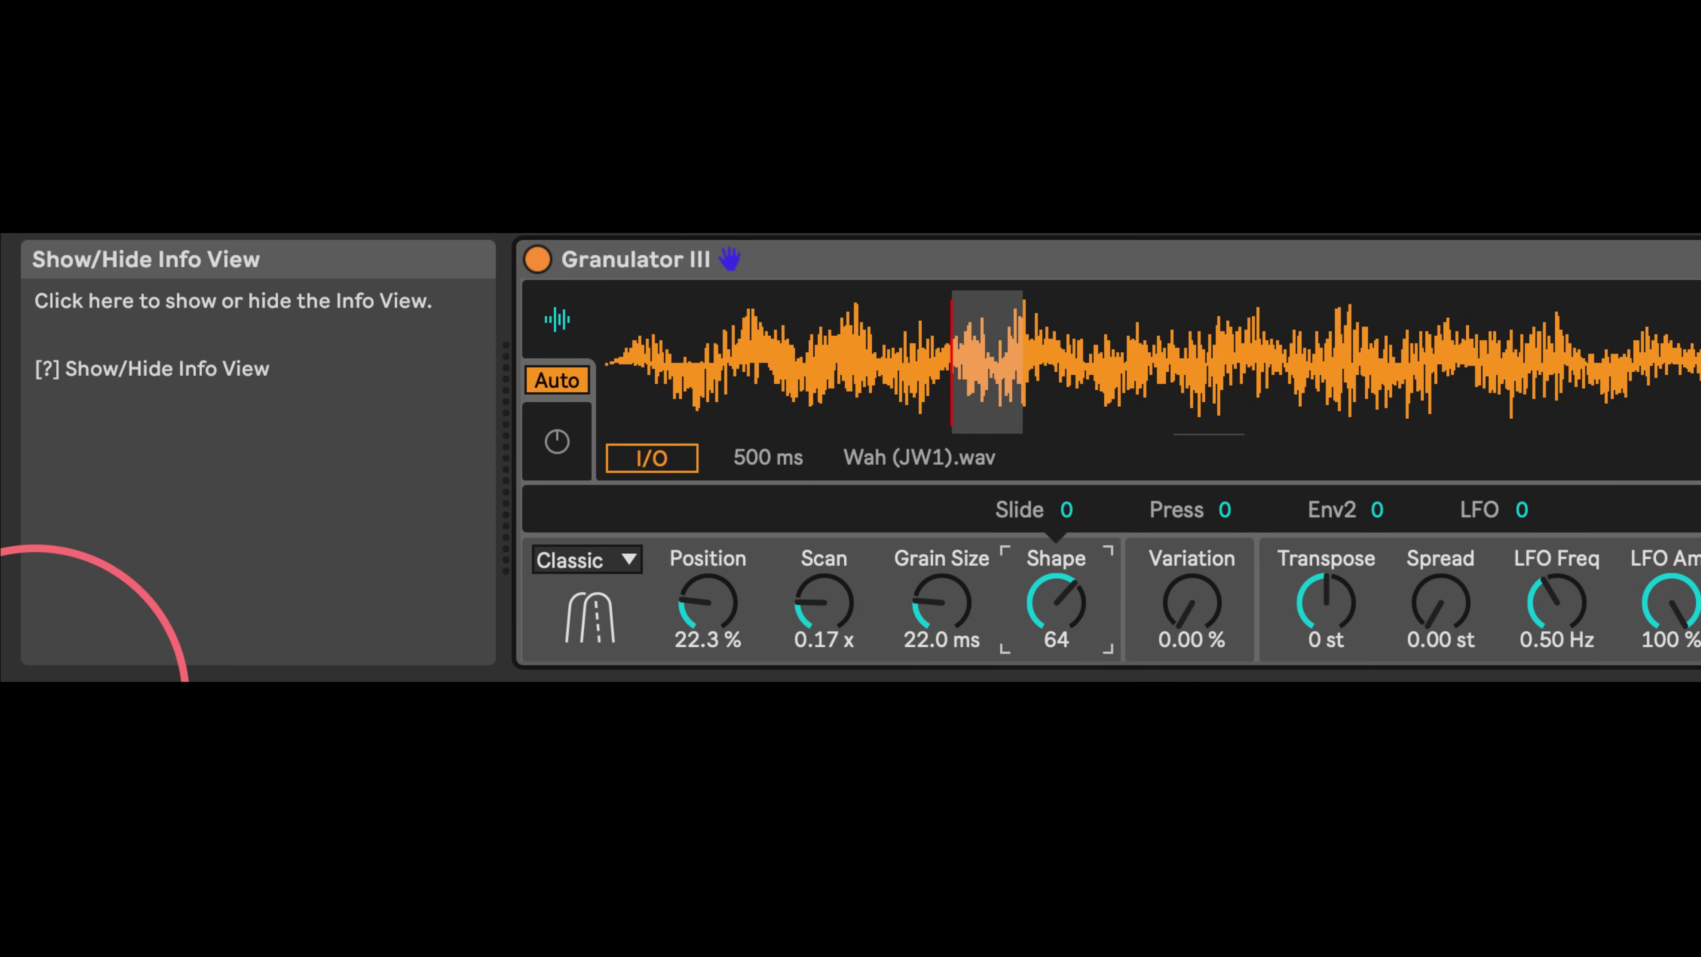
click(37, 697)
drag(557, 603, 542, 602)
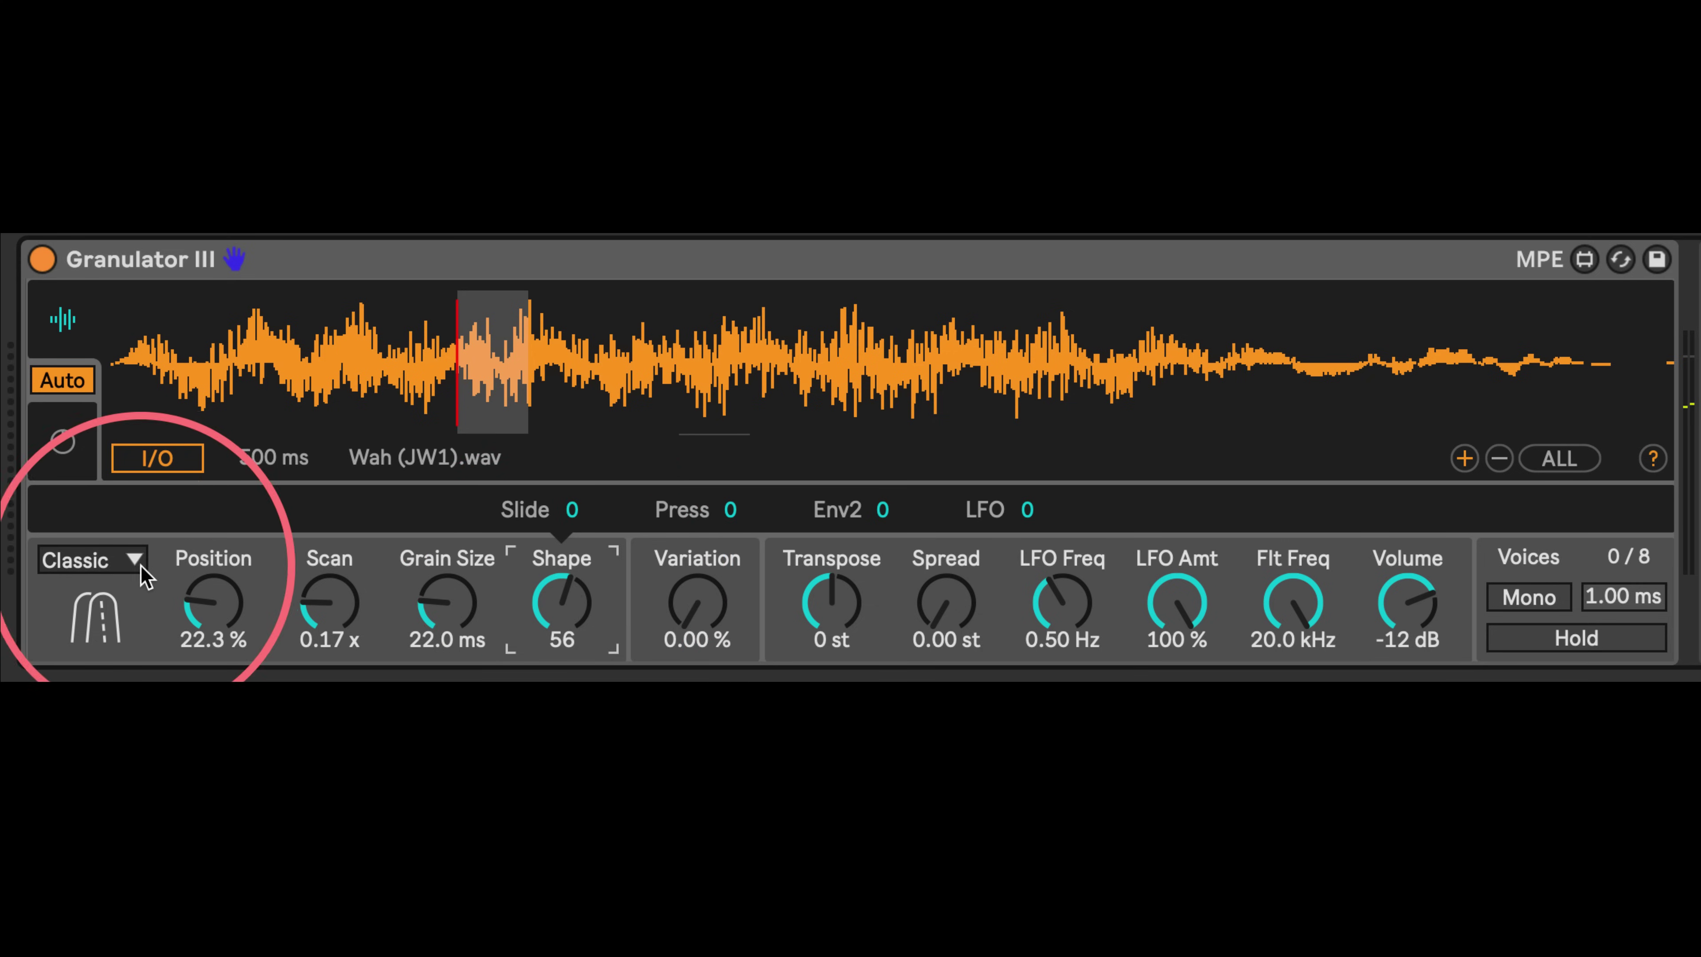
click(93, 558)
click(94, 563)
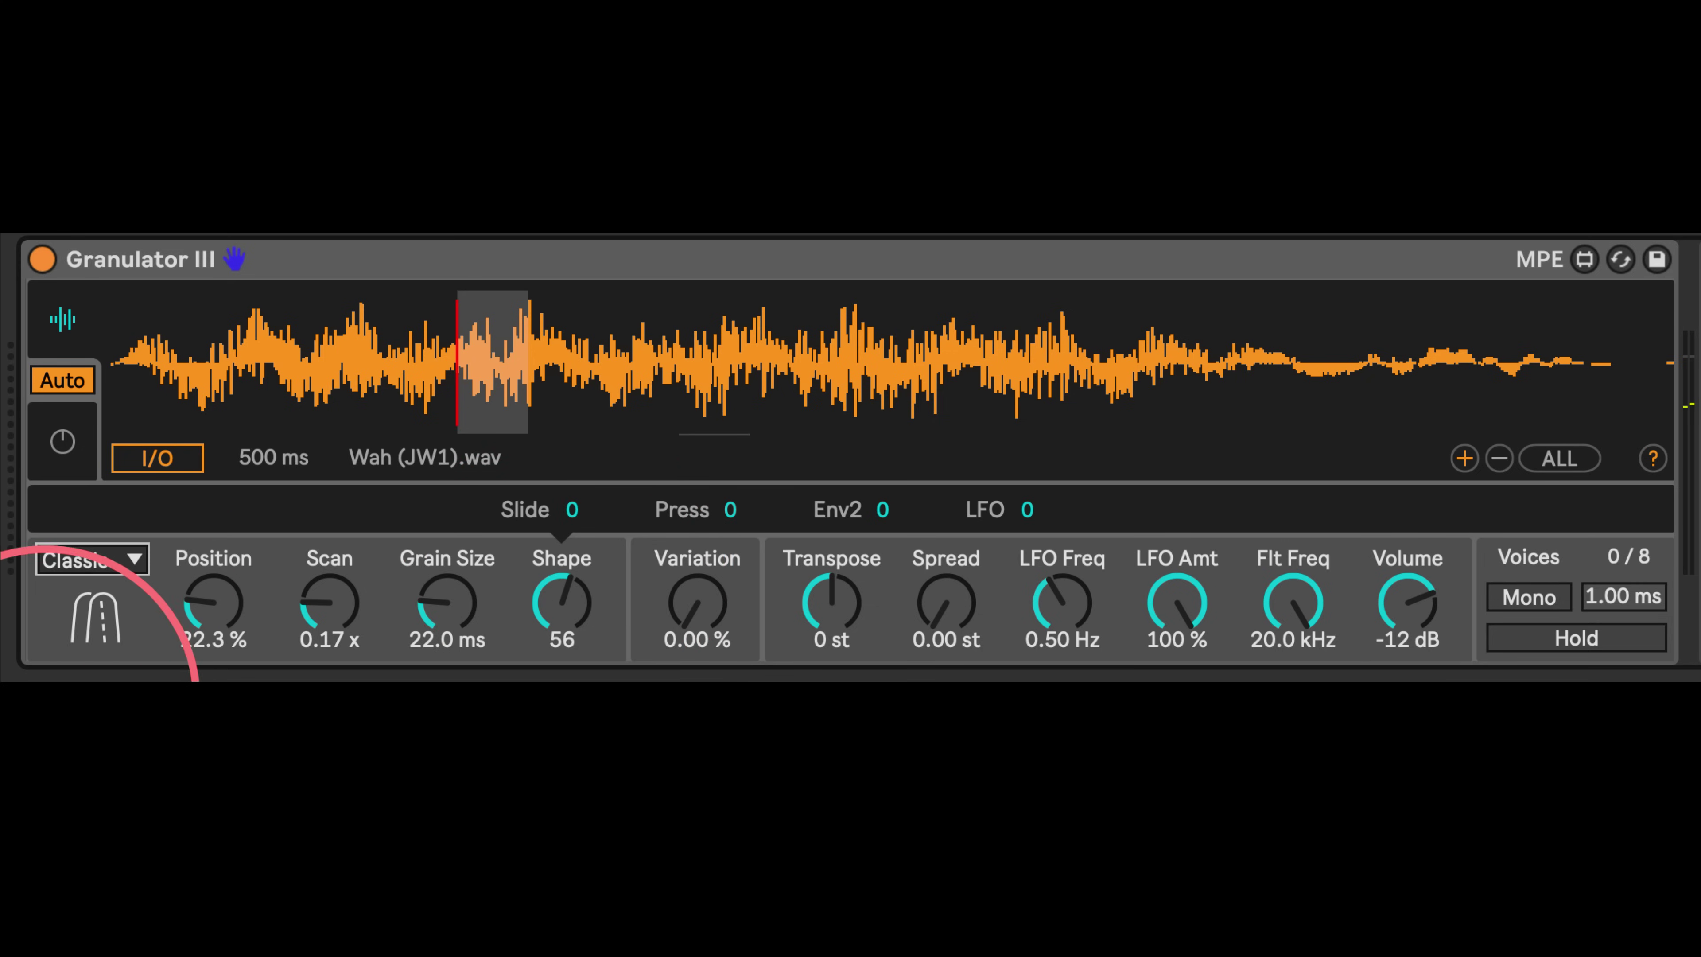
key(shift+slash)
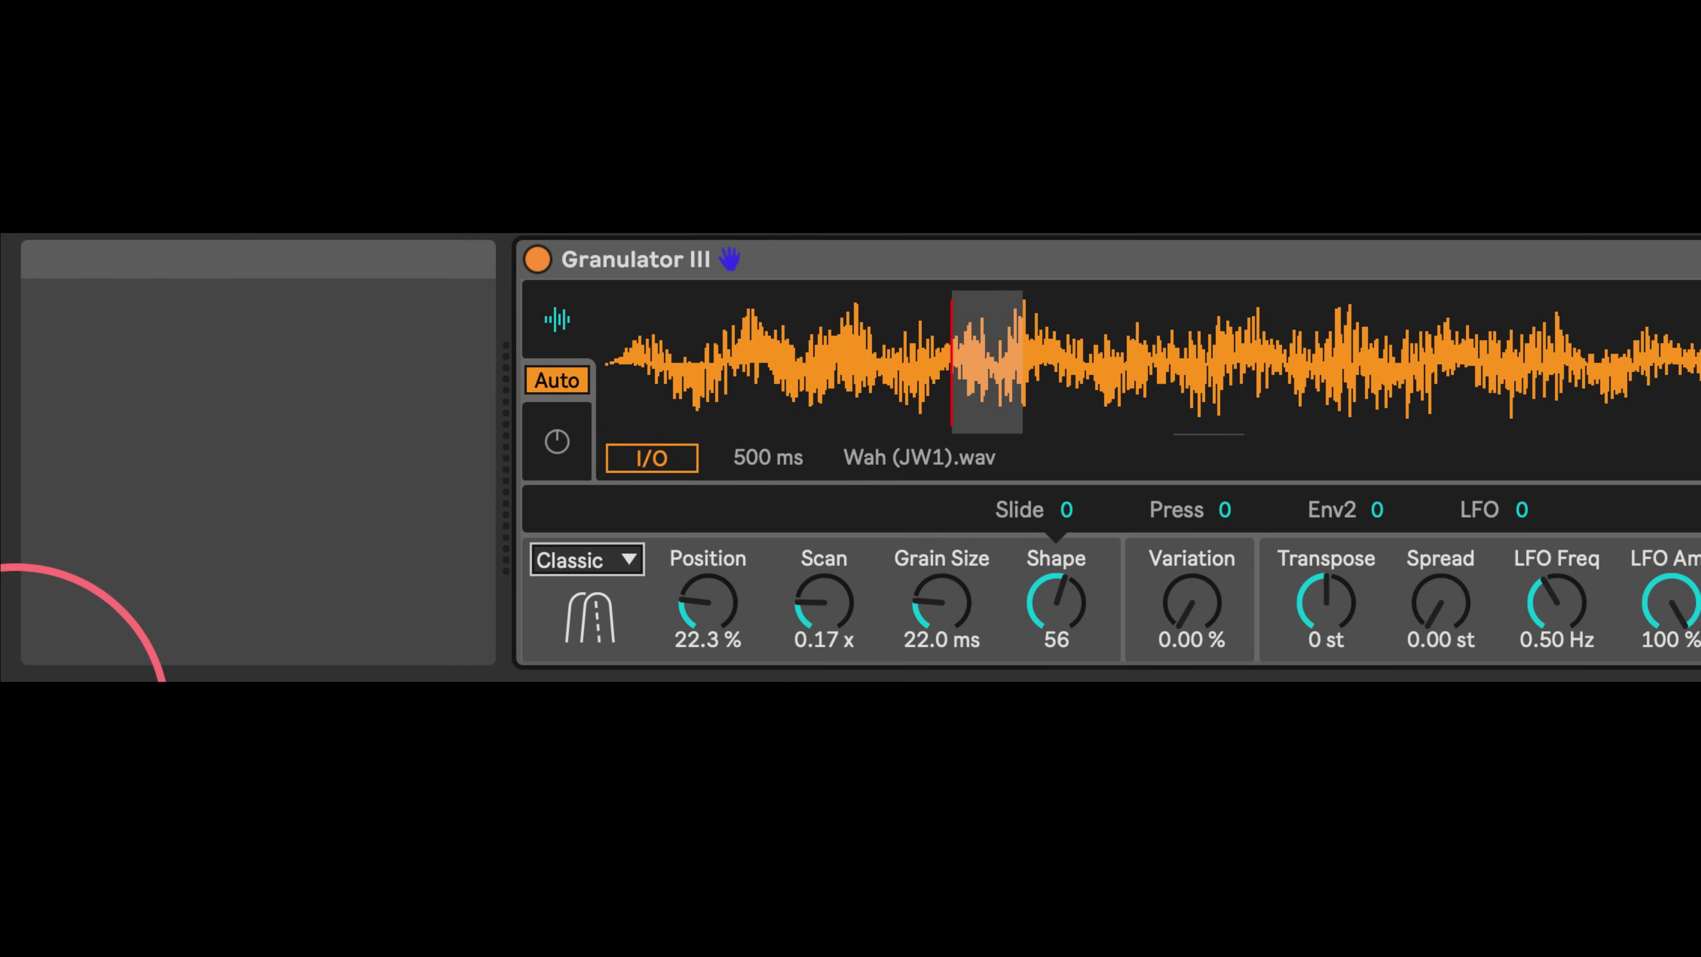
key(shift+slash)
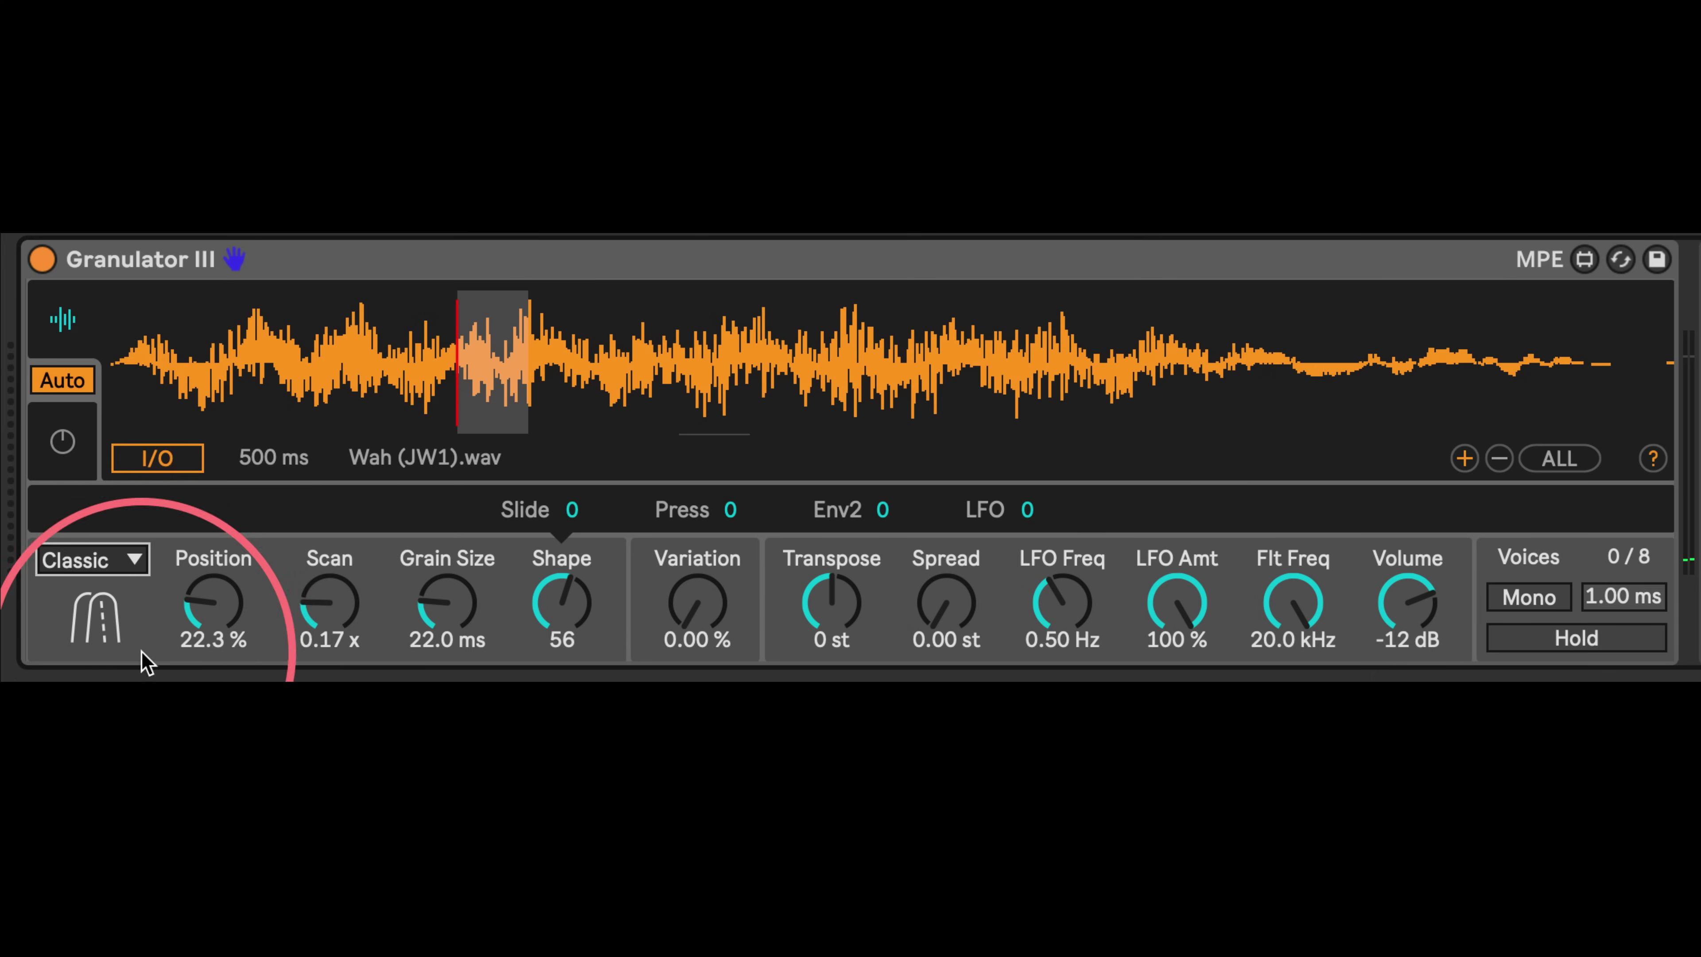
Audition the Loop and Cloud playback modes, then return to Classic
click(110, 564)
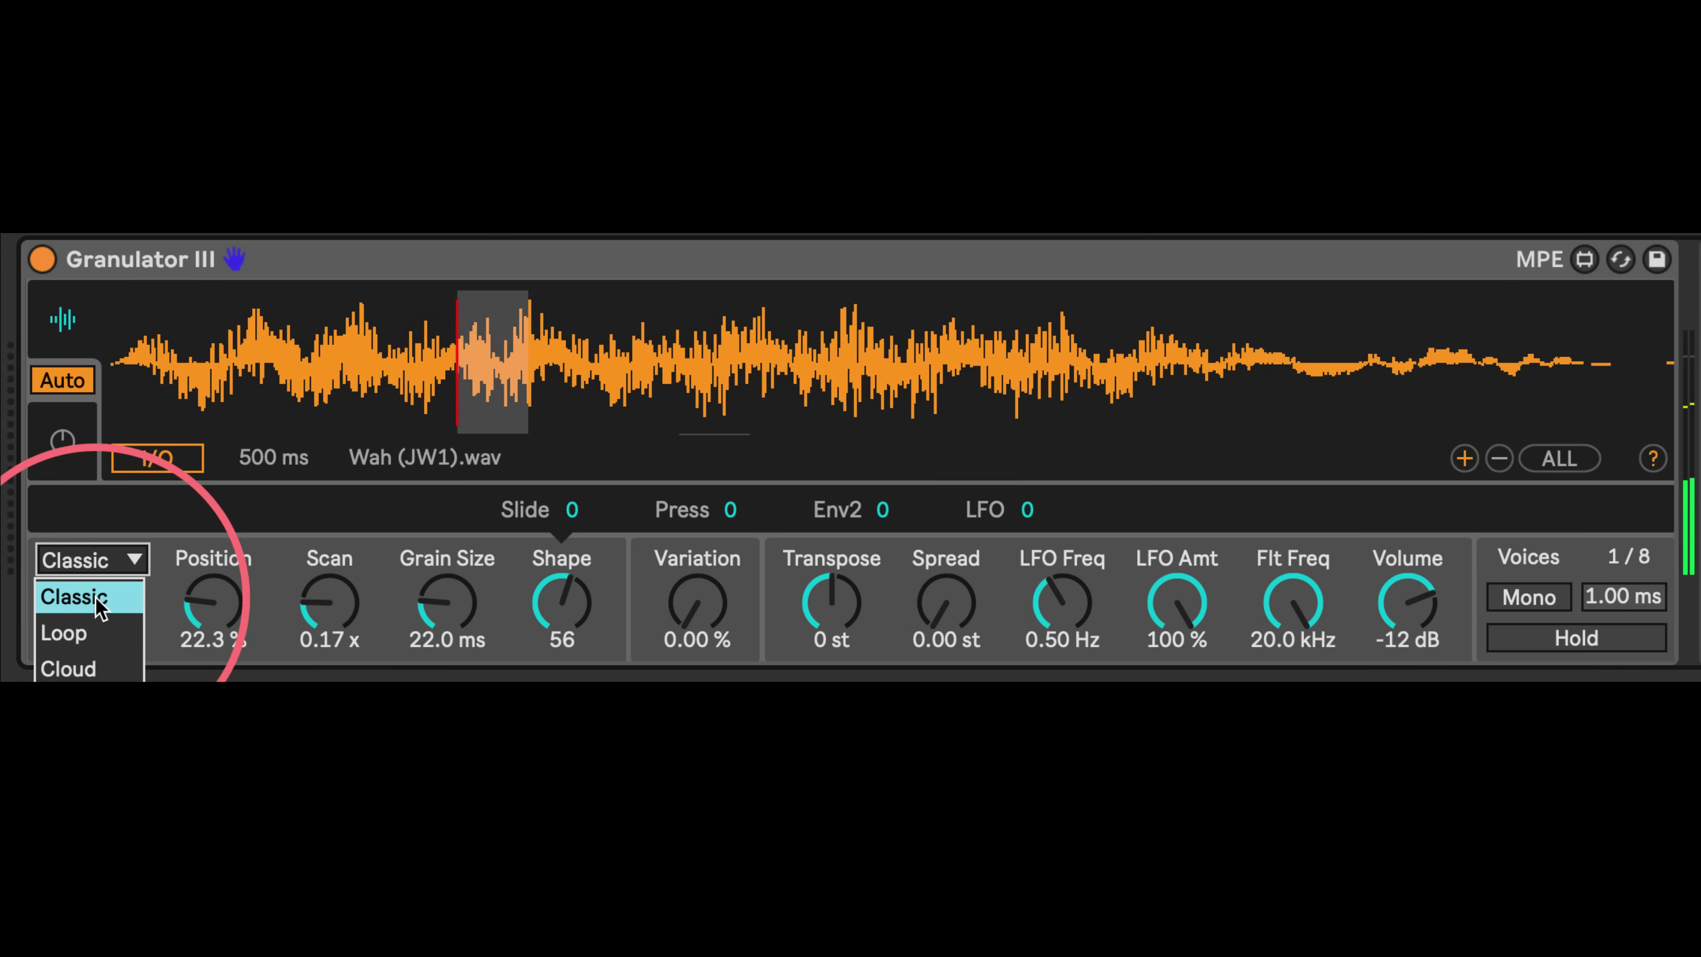
click(98, 580)
click(99, 574)
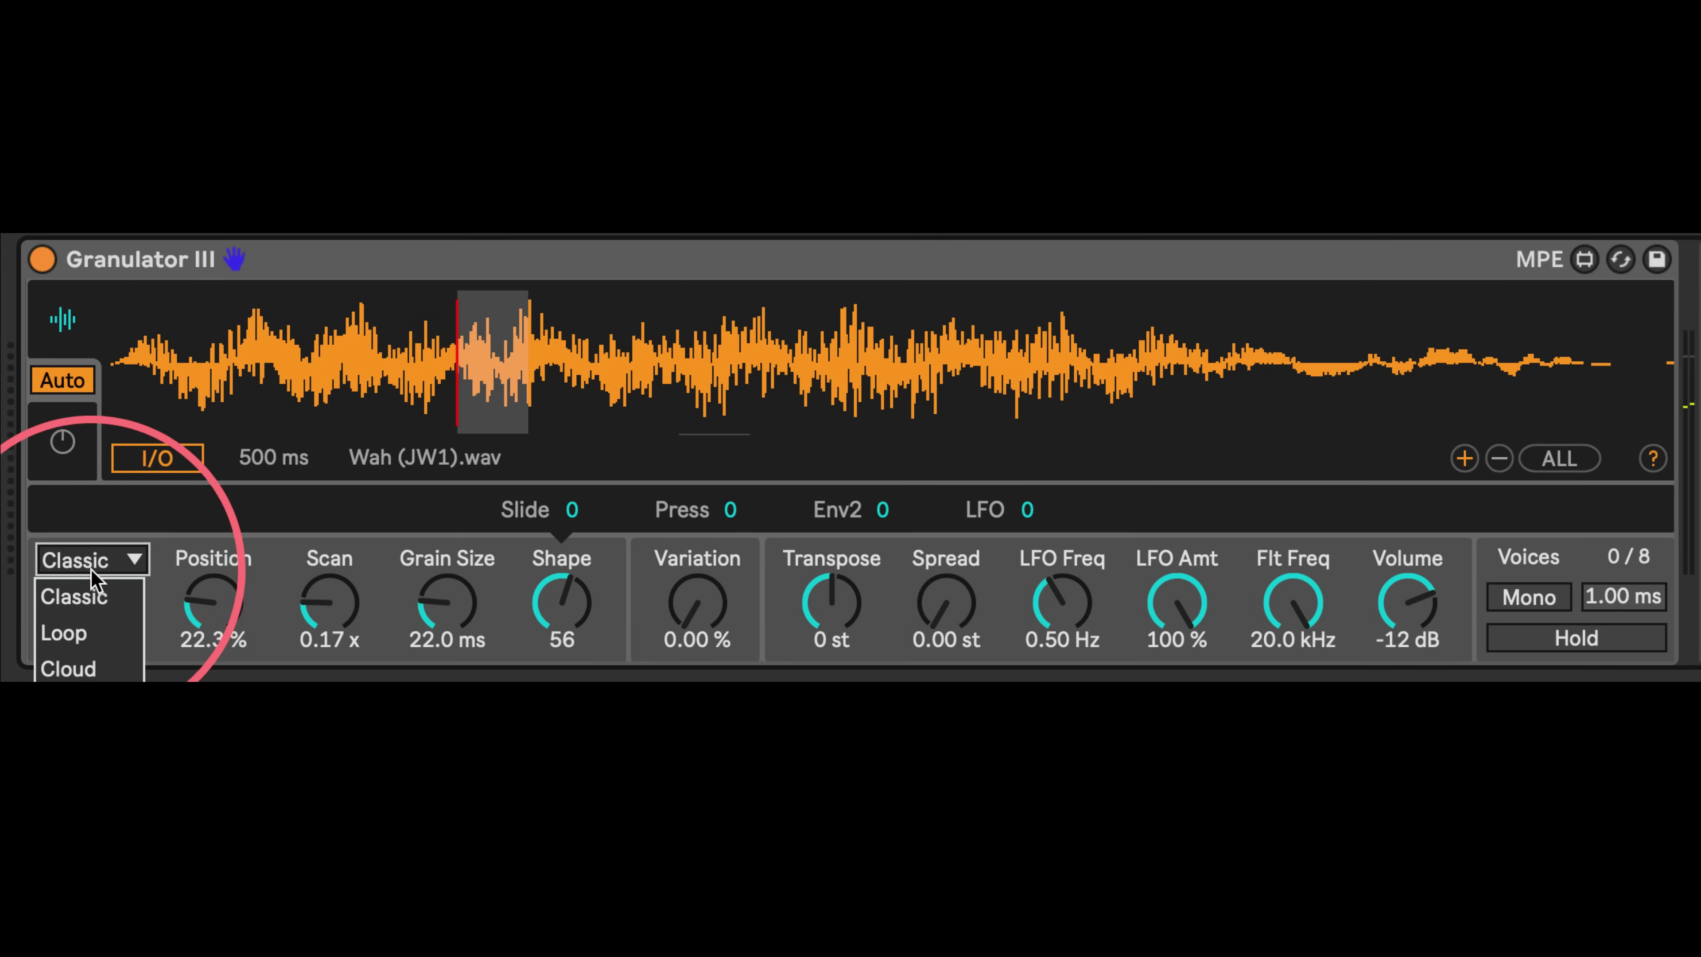
click(87, 594)
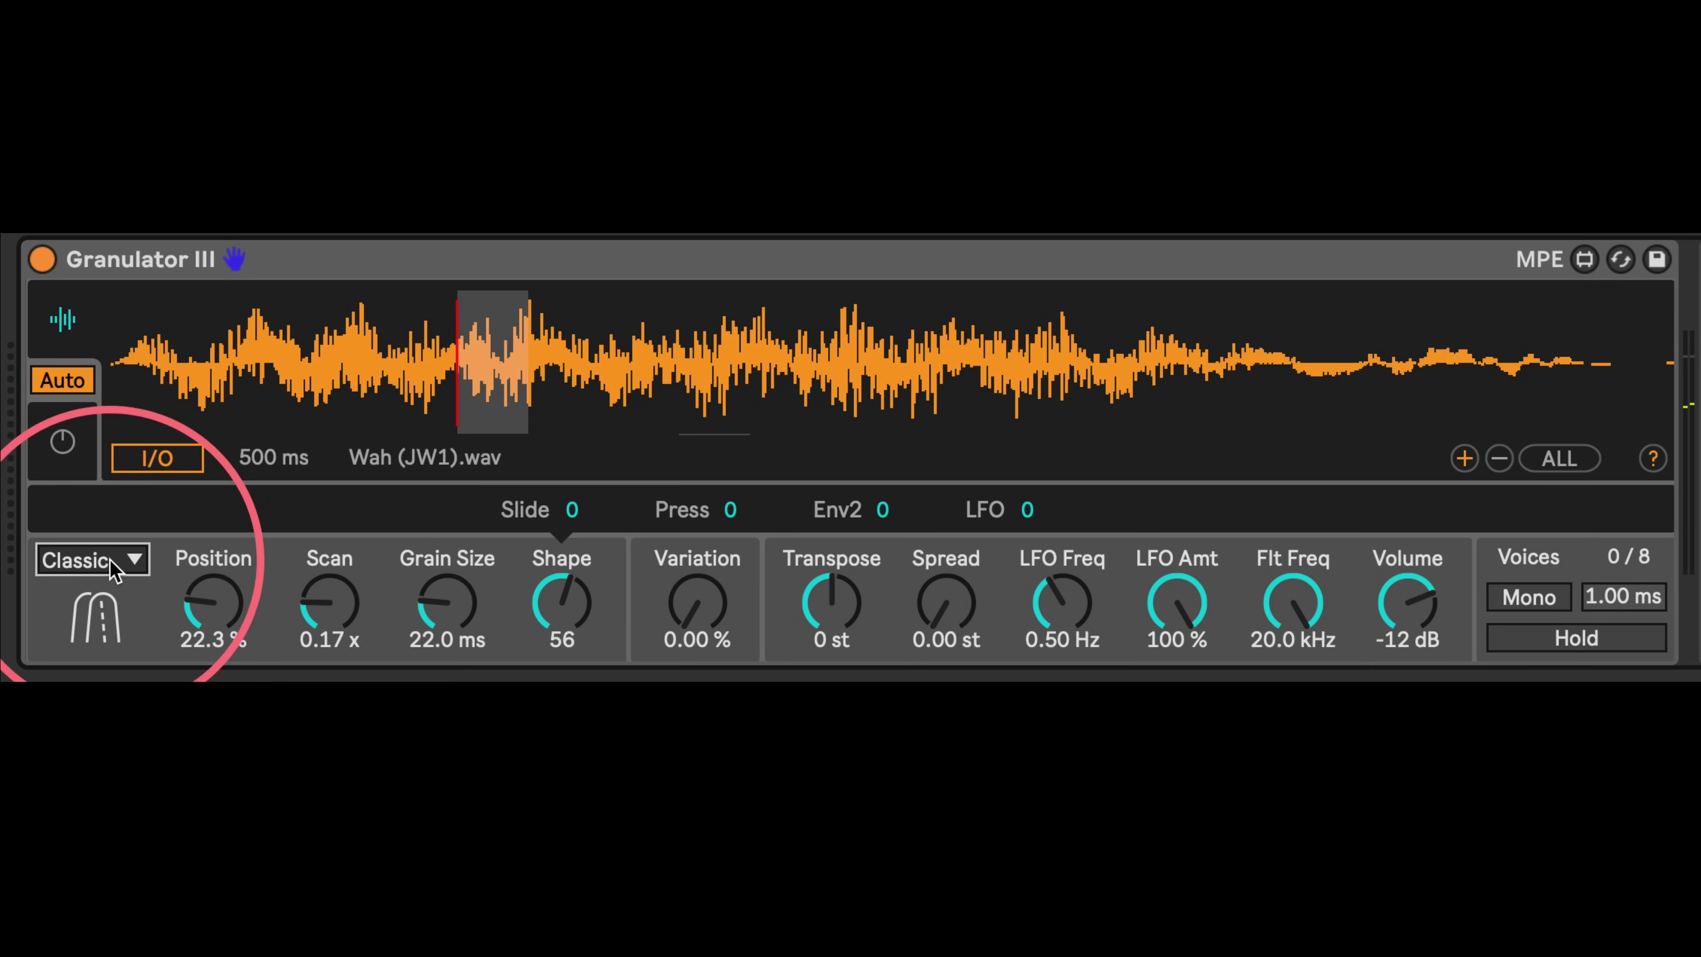
click(129, 559)
click(73, 646)
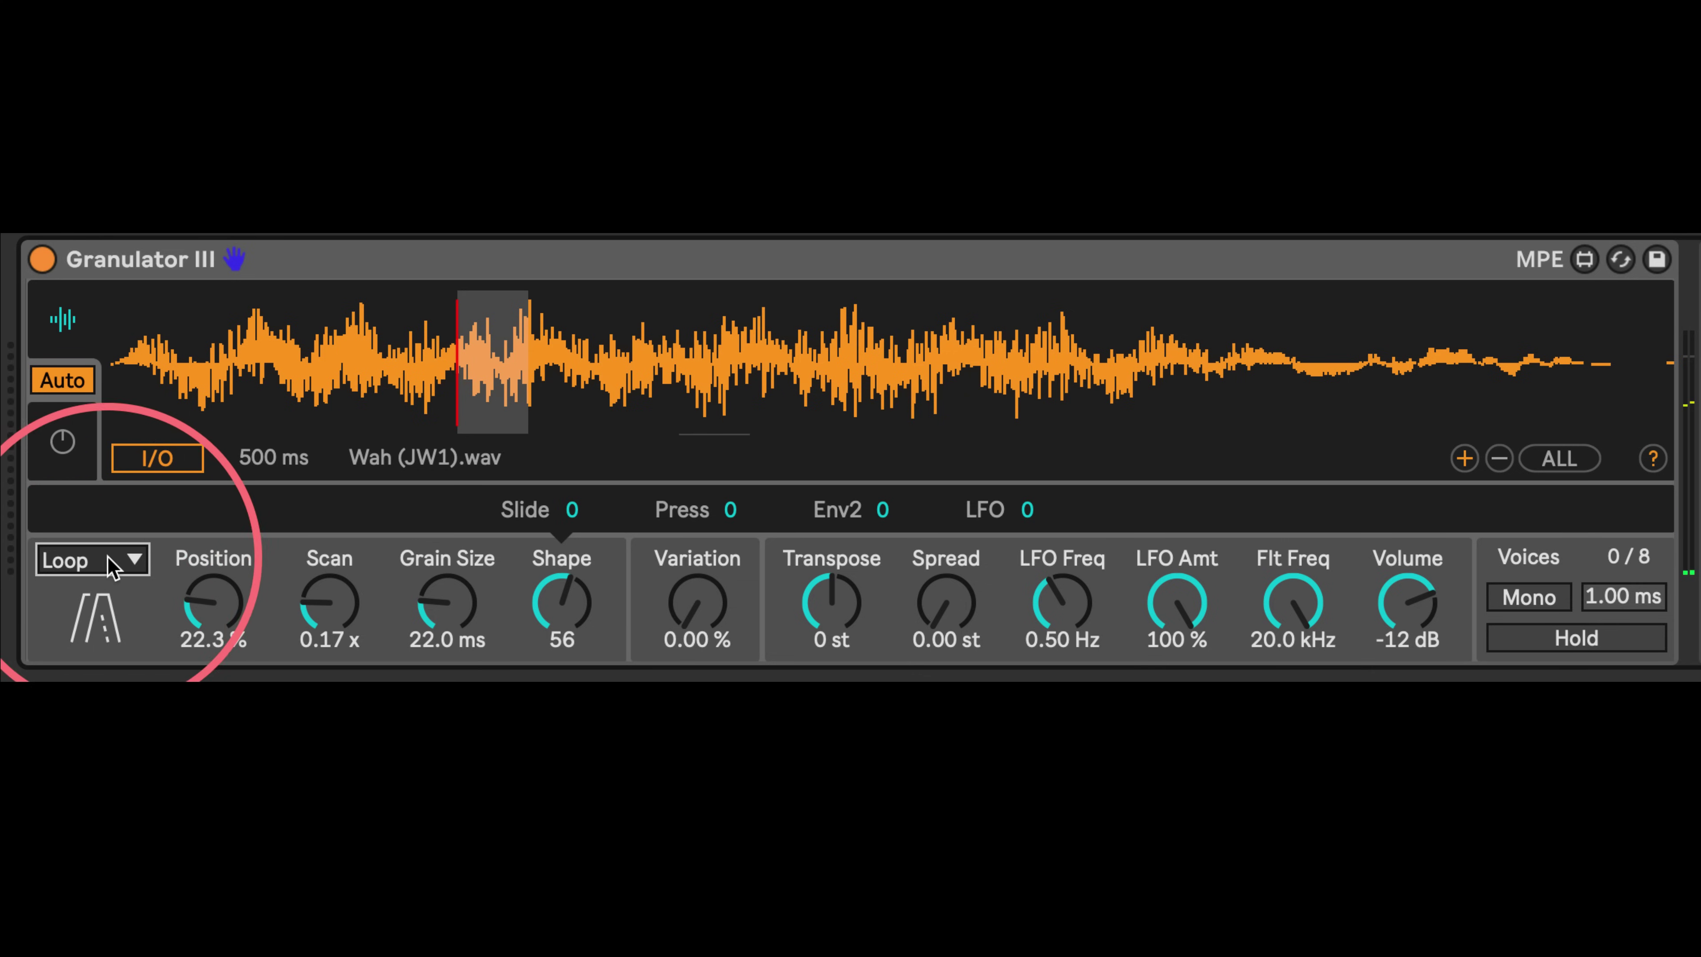
click(97, 577)
click(70, 665)
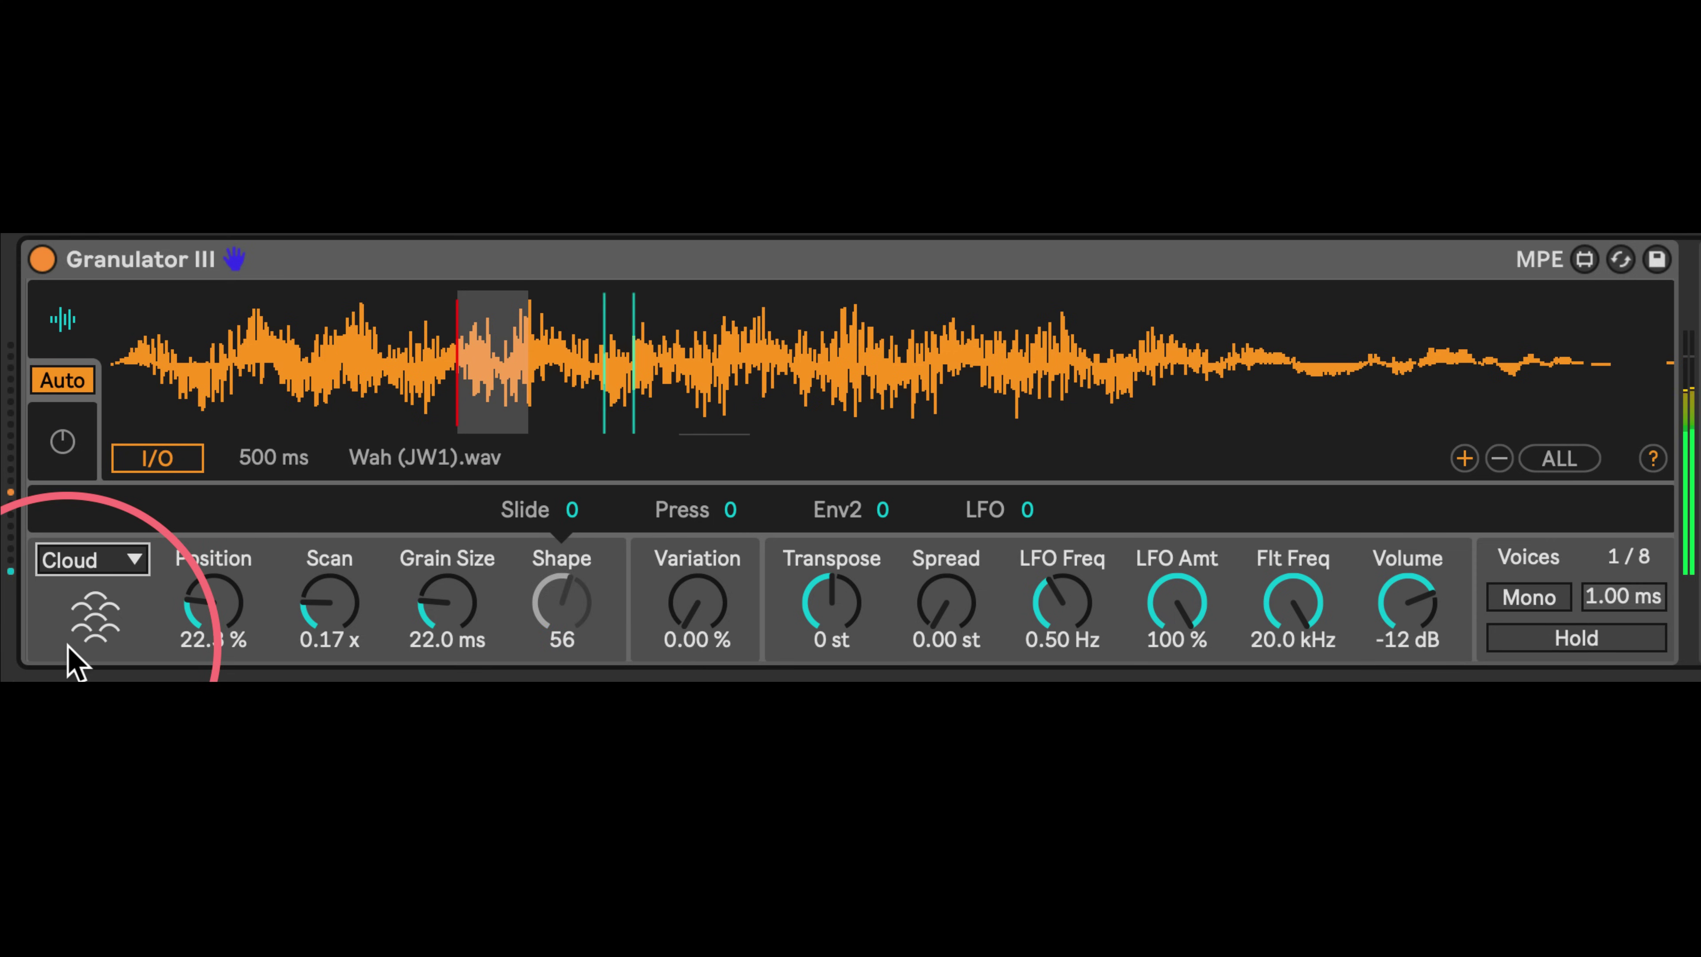
click(92, 565)
click(71, 592)
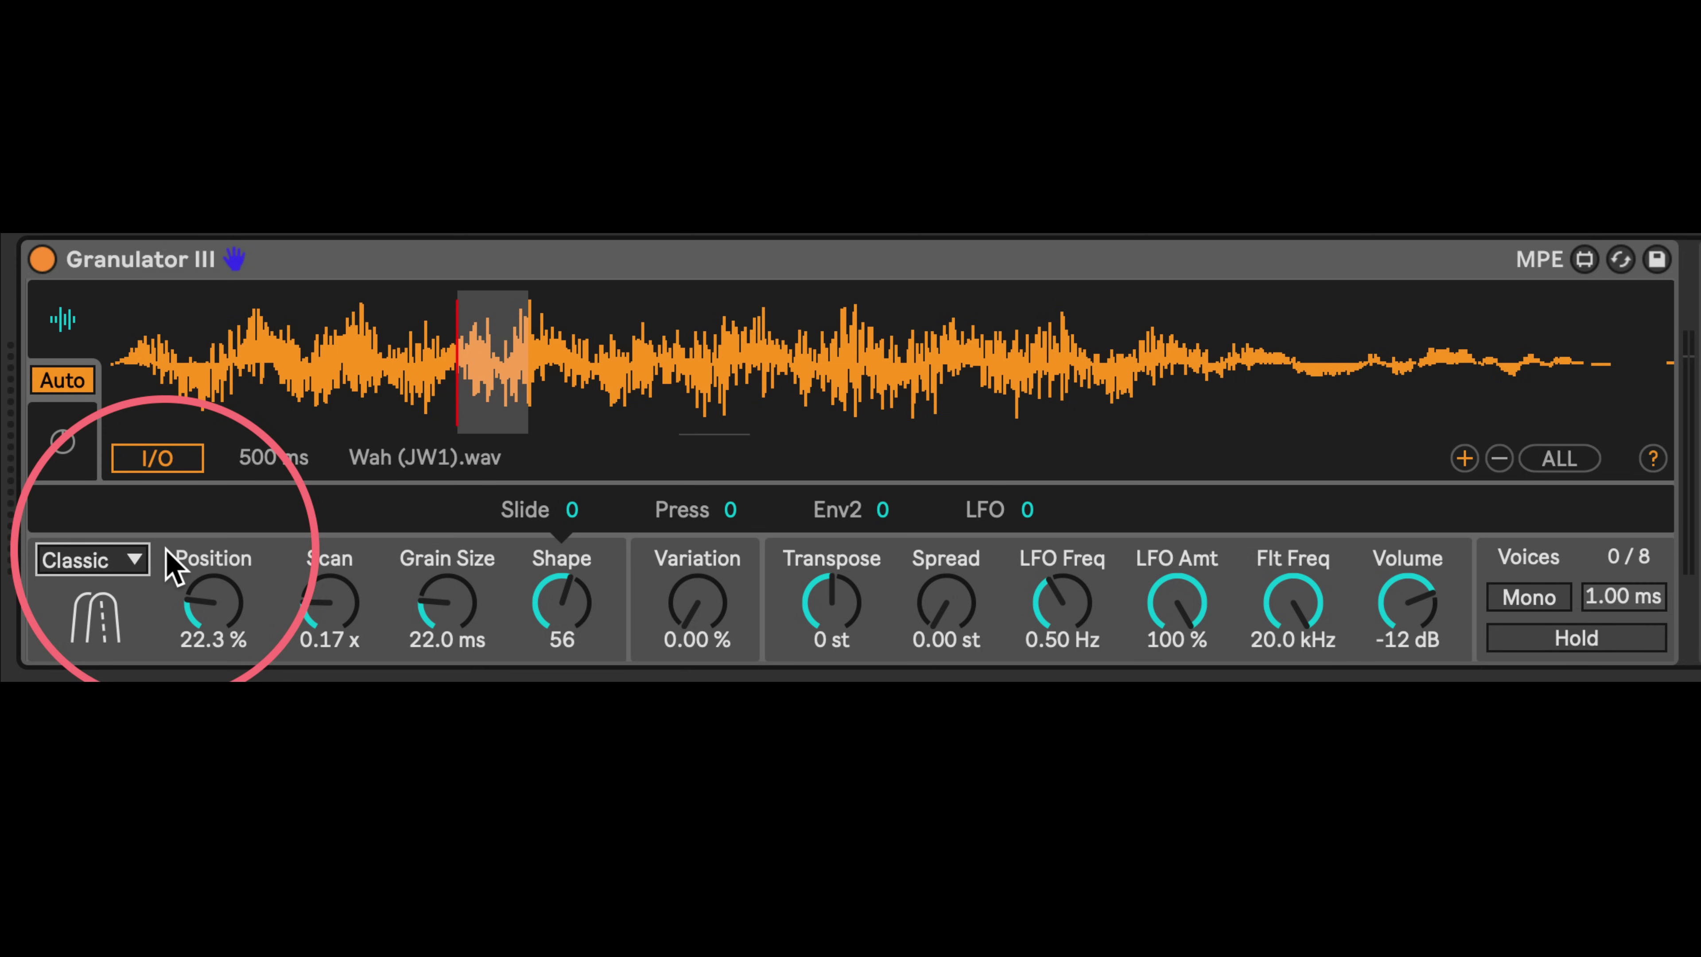
Cycle between Loop and Classic again and finally settle on Cloud mode
click(120, 564)
click(67, 630)
click(90, 560)
click(97, 593)
click(101, 563)
click(88, 630)
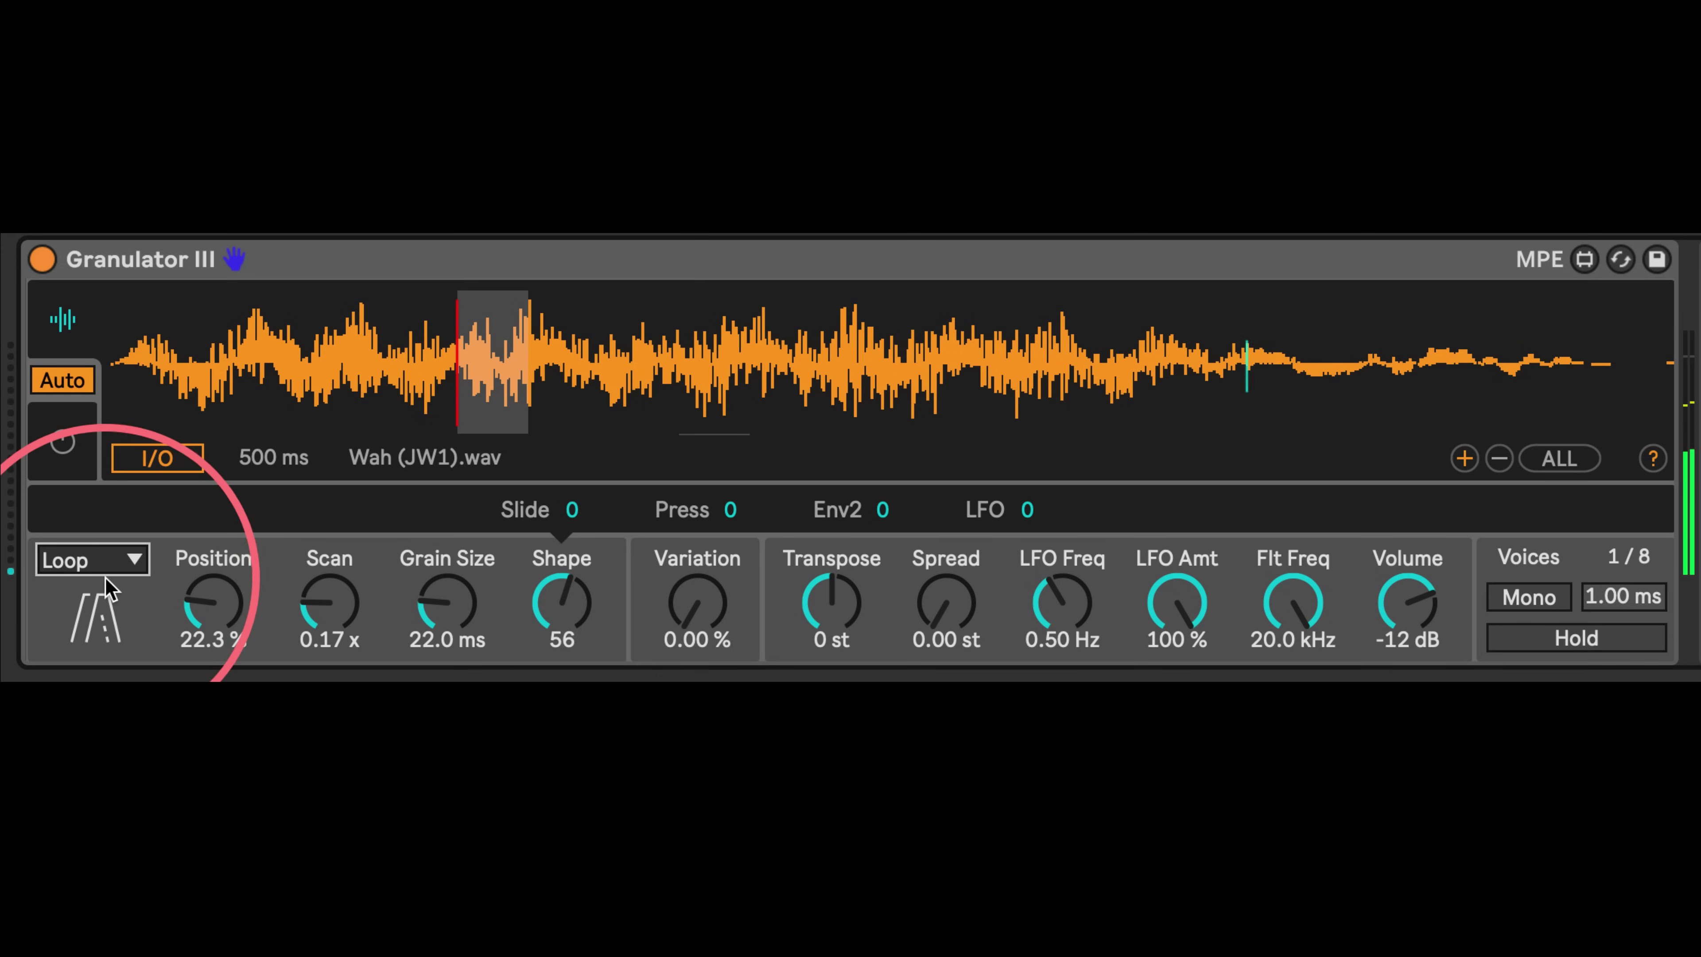
click(94, 560)
click(75, 669)
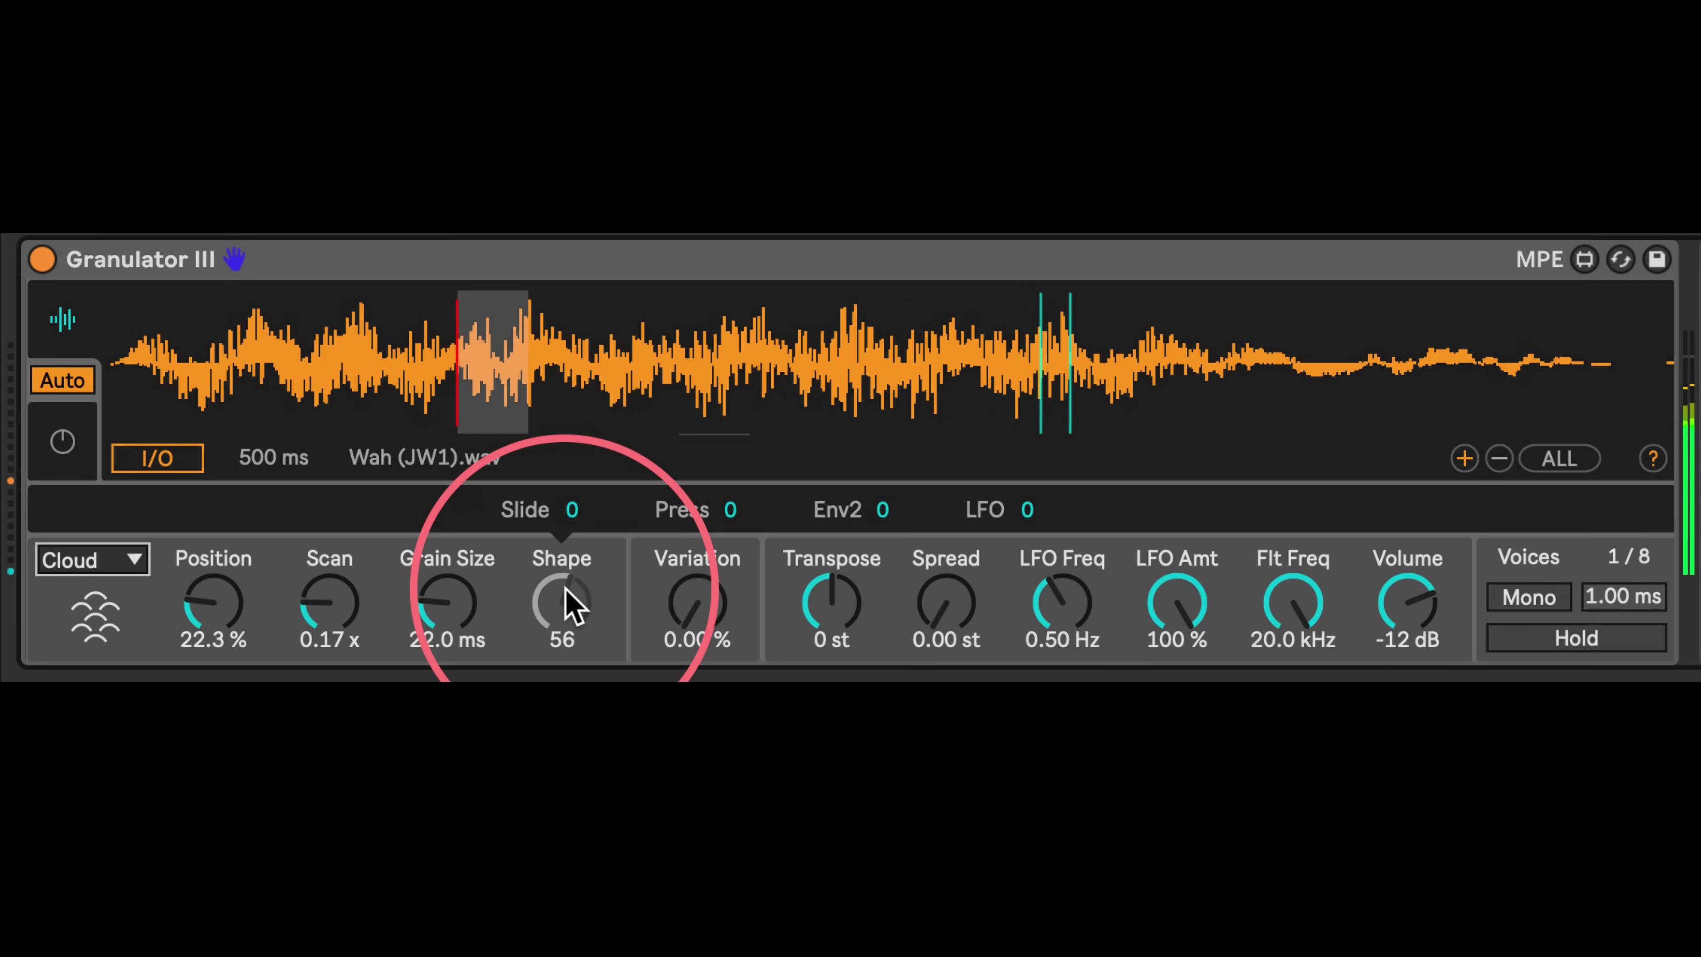
Set Scan to 0.00 x and Position to 11.3 %, and raise Grain Size's Slide modulation
drag(328, 600, 328, 643)
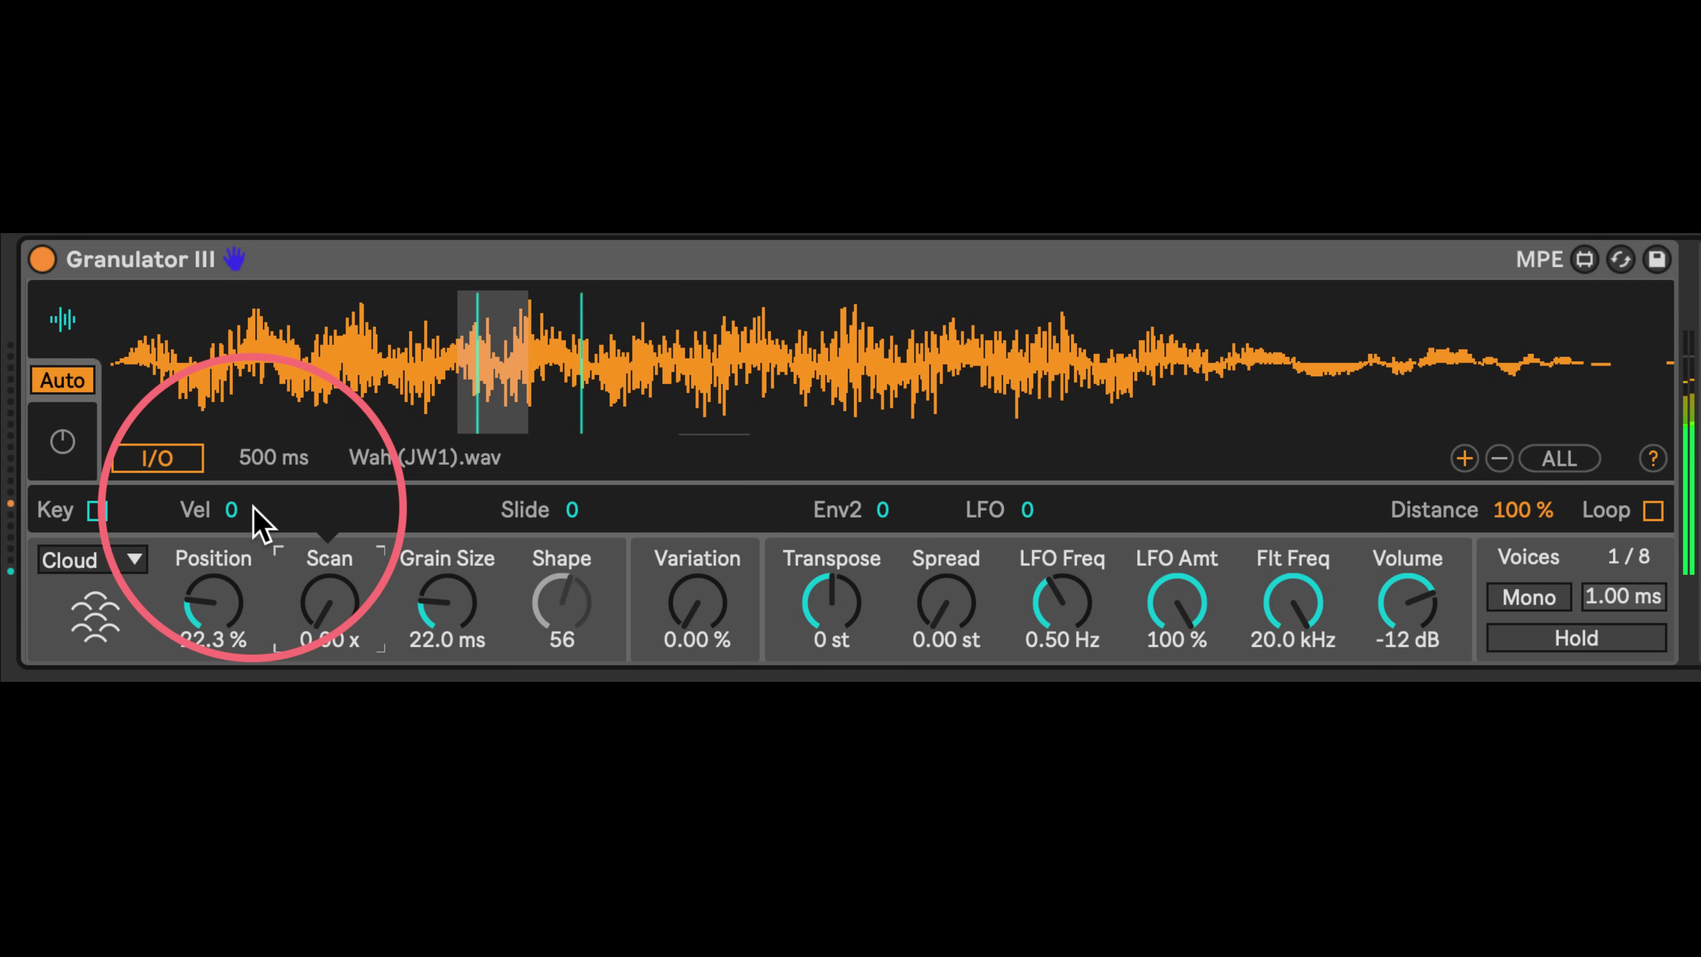
drag(213, 603, 402, 564)
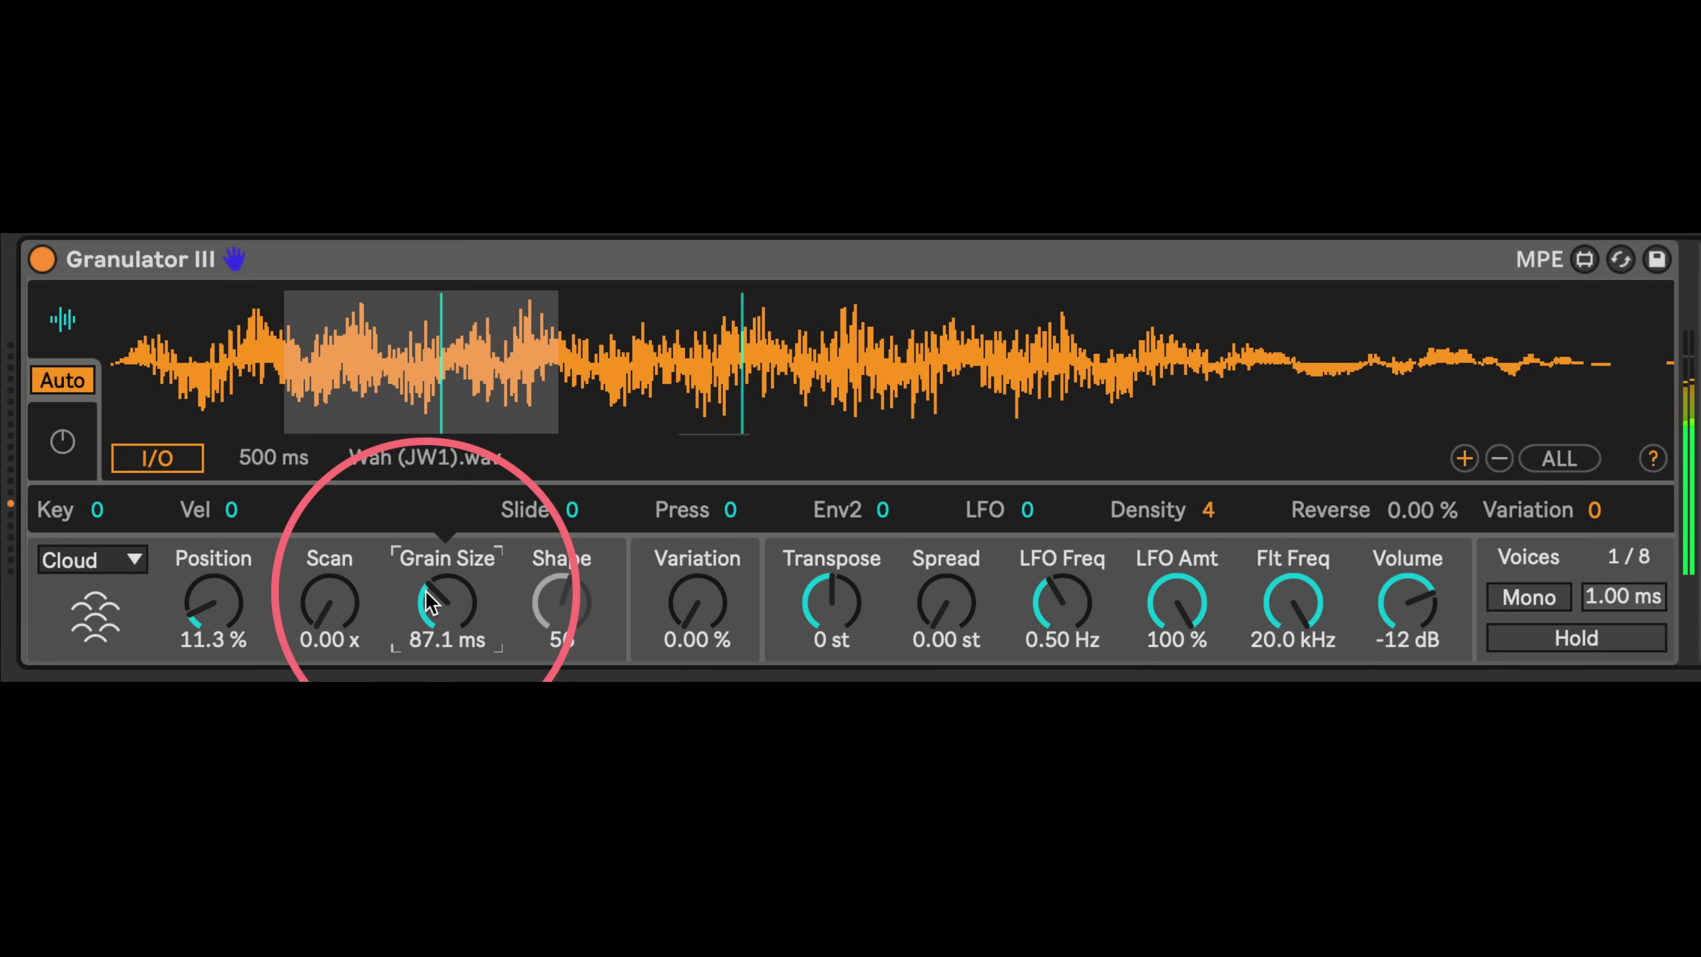
drag(572, 509, 571, 466)
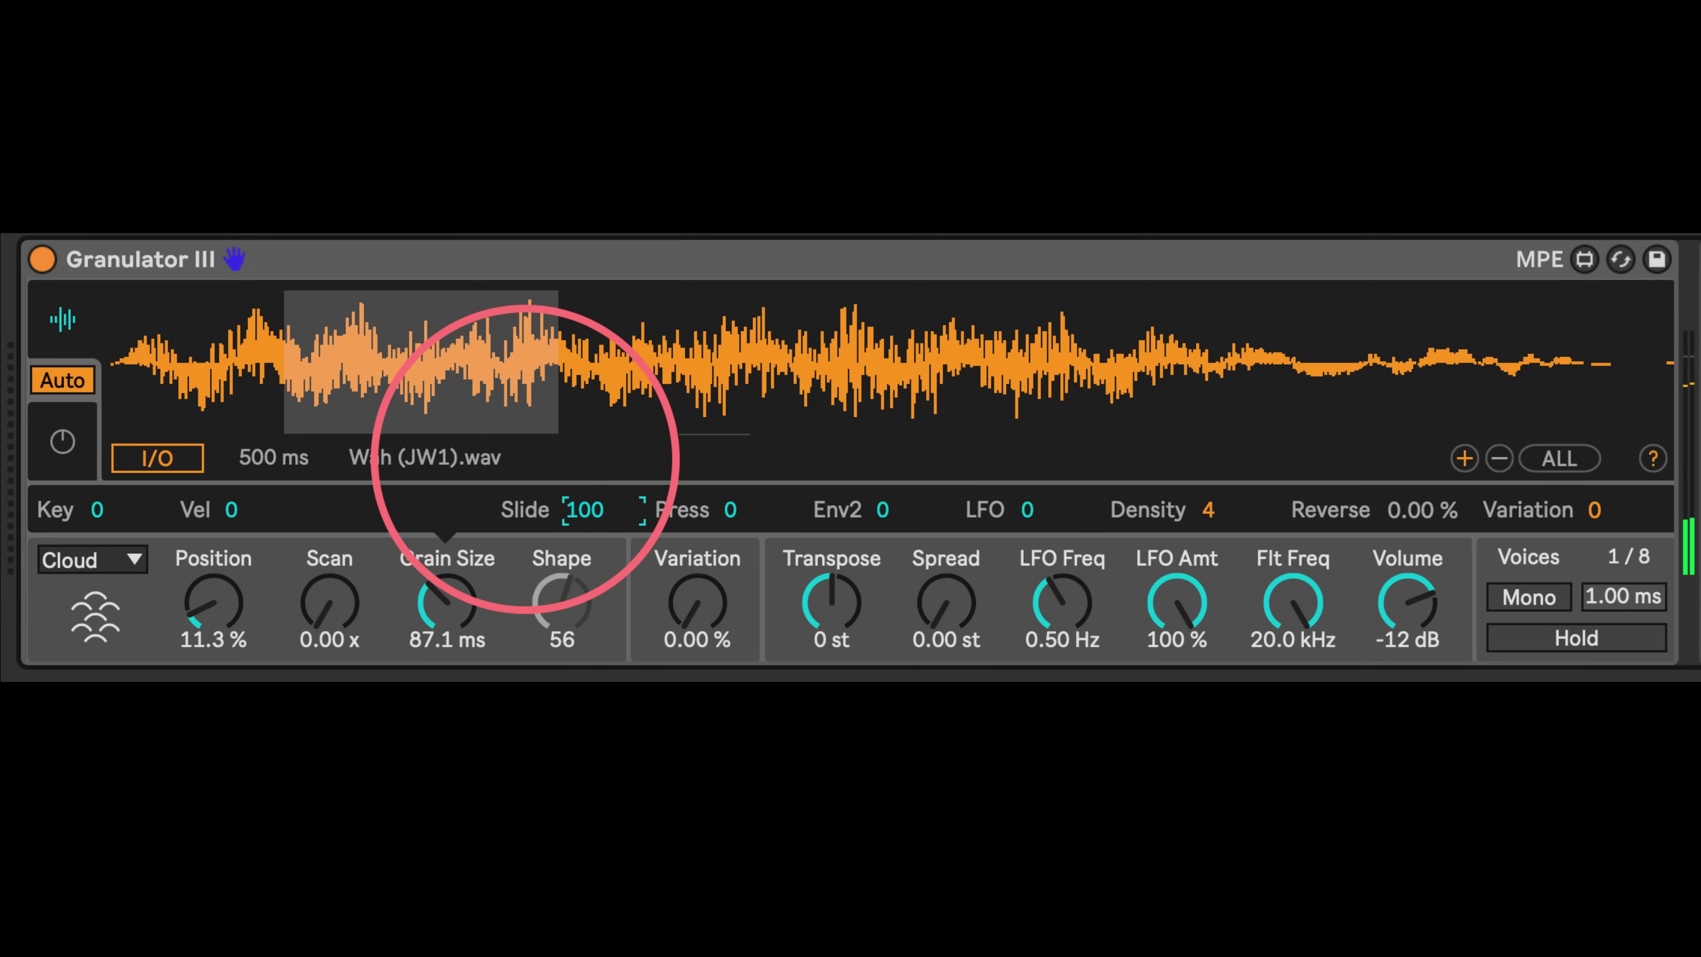
Shrink Grain Size to 10.2 ms, invert its Slide modulation to -100, and play grains from the waveform
drag(437, 589, 442, 622)
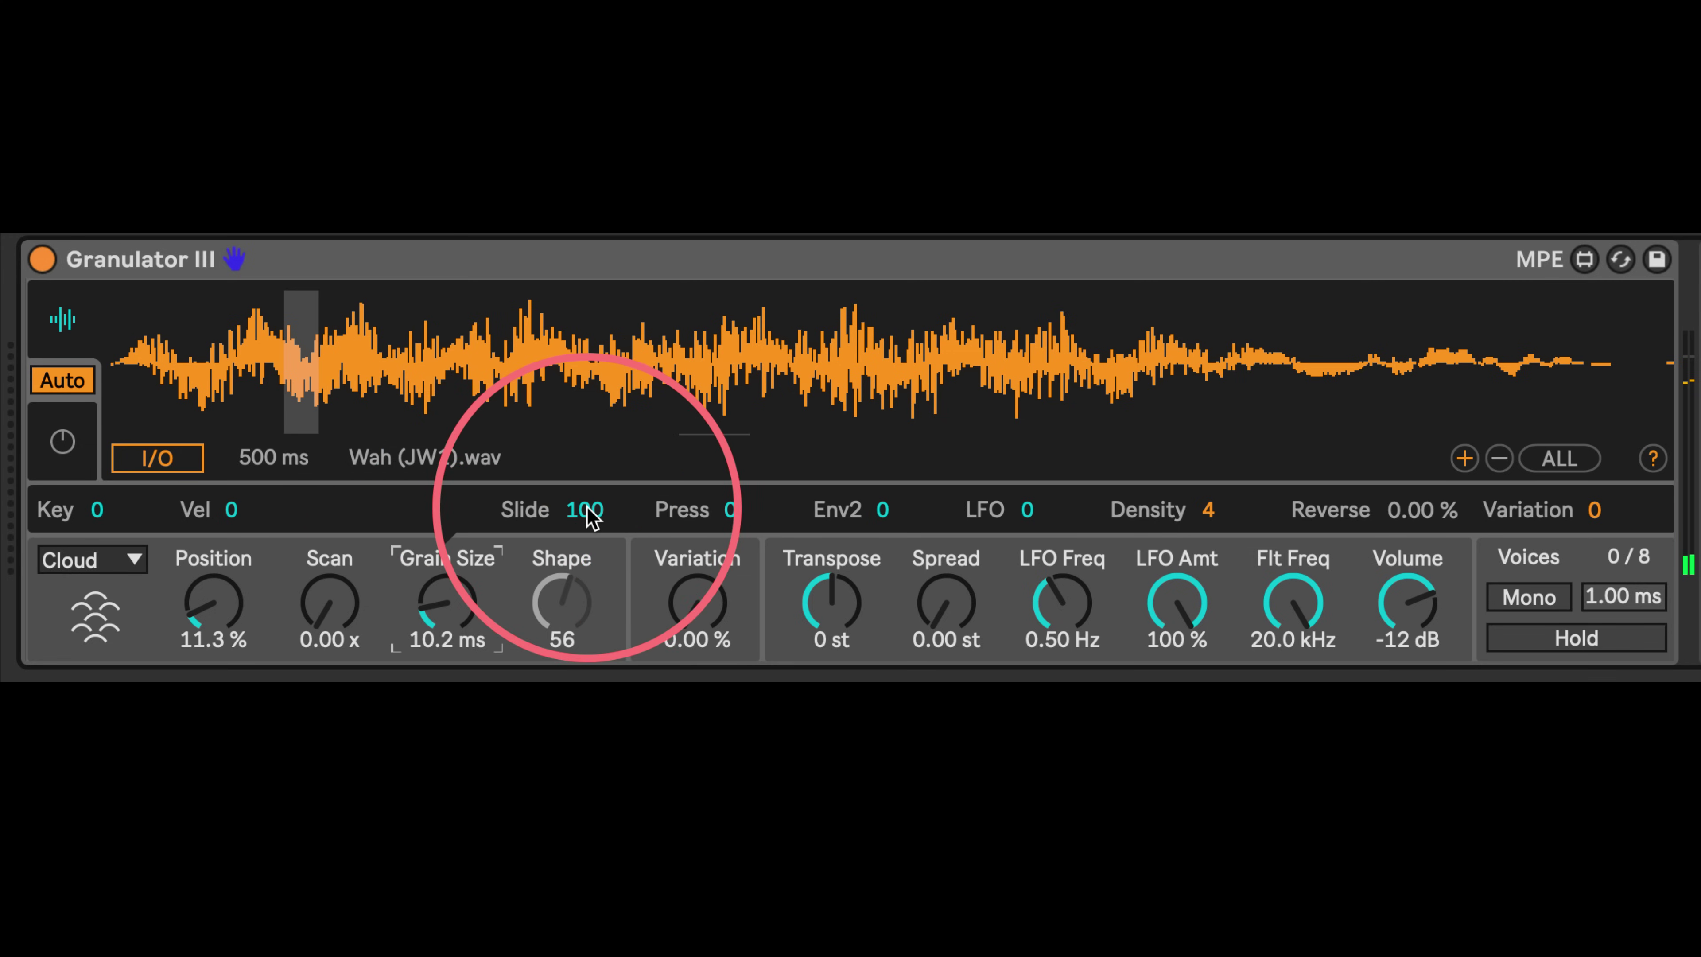
mouse_move(586, 507)
mouse_down()
mouse_move(570, 521)
mouse_move(574, 703)
mouse_move(584, 510)
mouse_up()
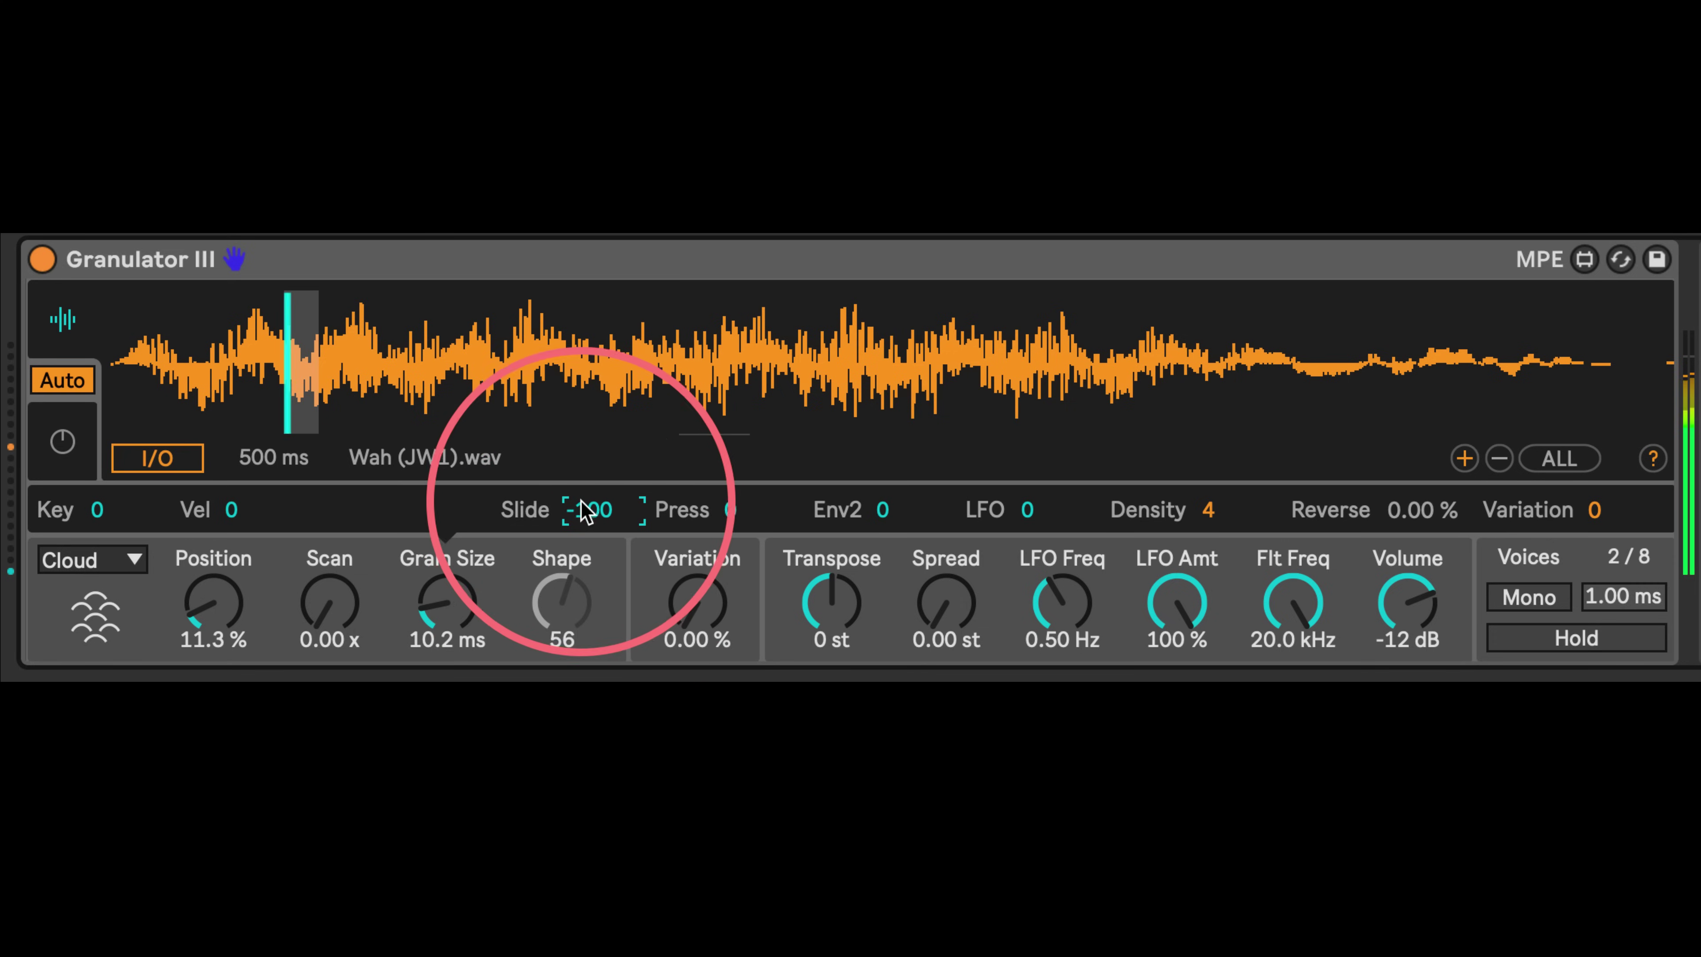
click(306, 388)
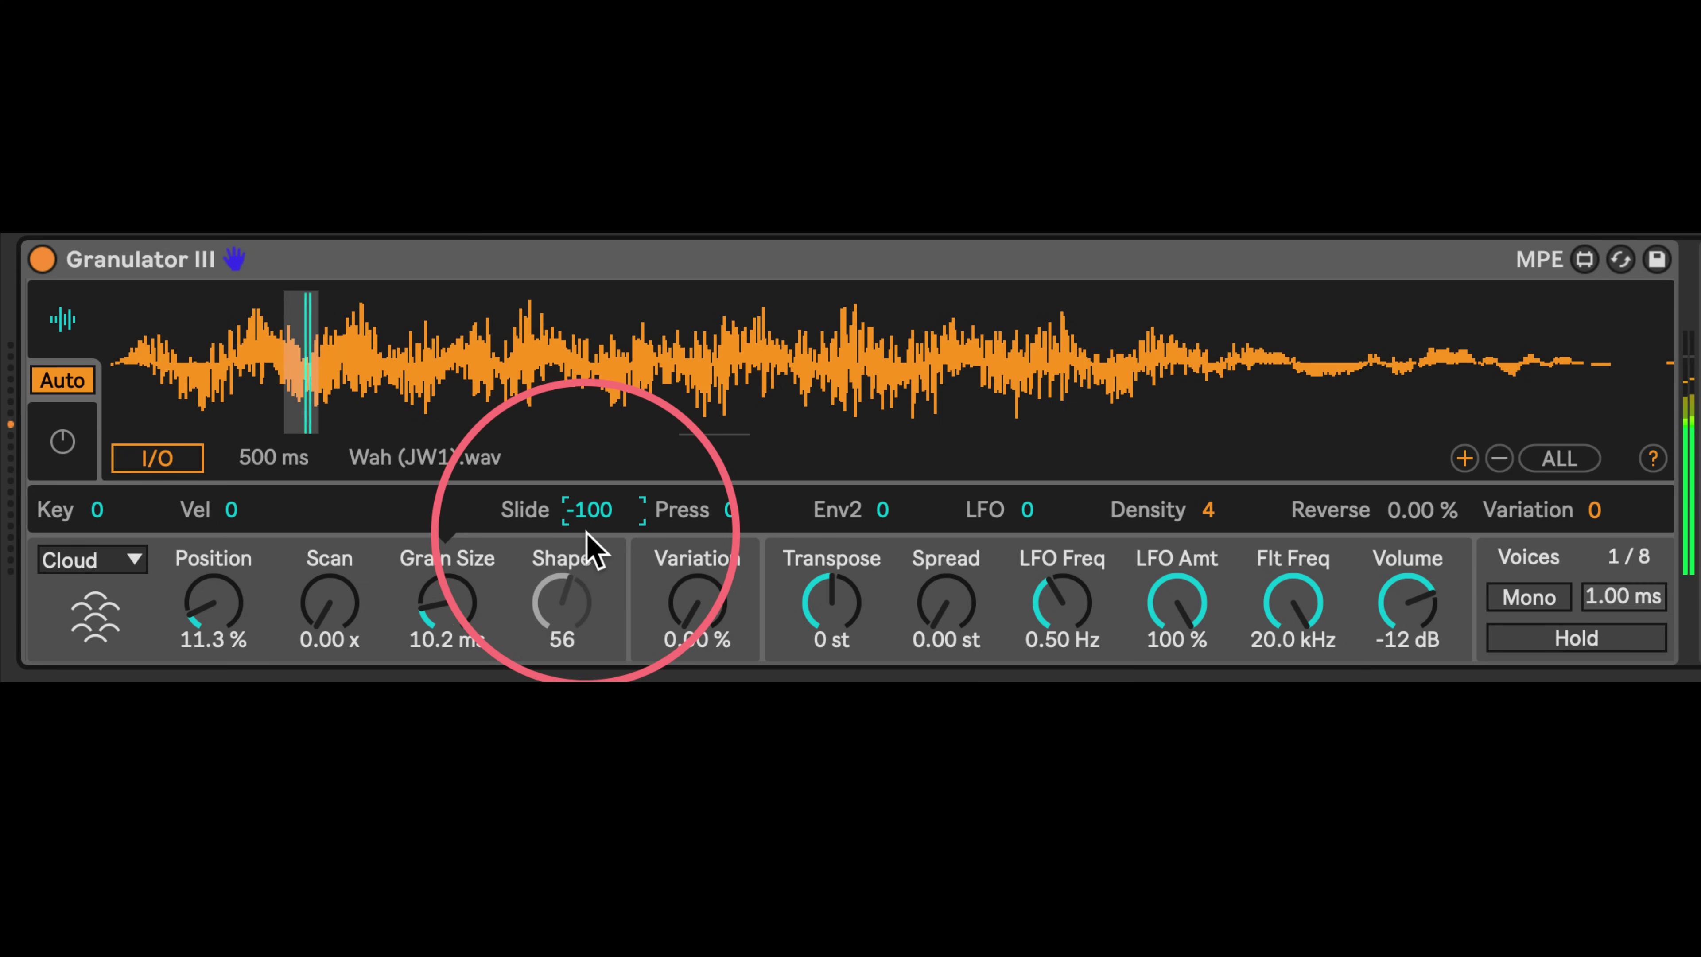
Try Slide at +100 and -100 on 3.43 ms grains, then clear Slide to 0 and set Grain Size to 12.9 ms
double_click(597, 512)
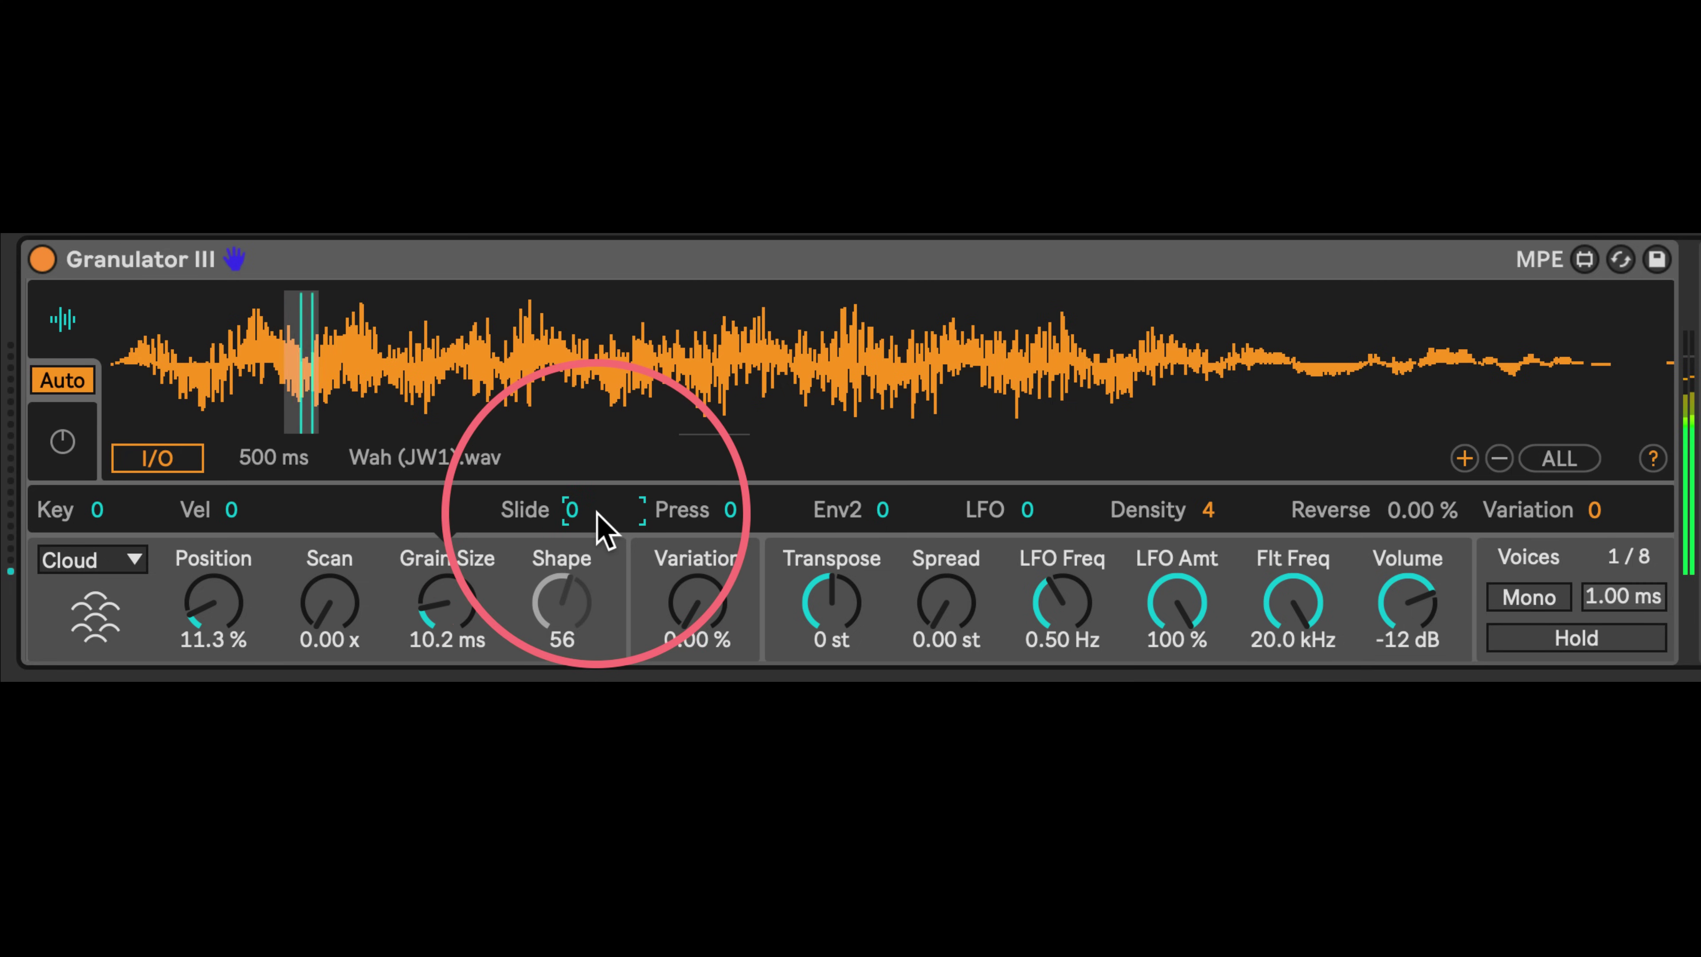
drag(596, 512, 569, 335)
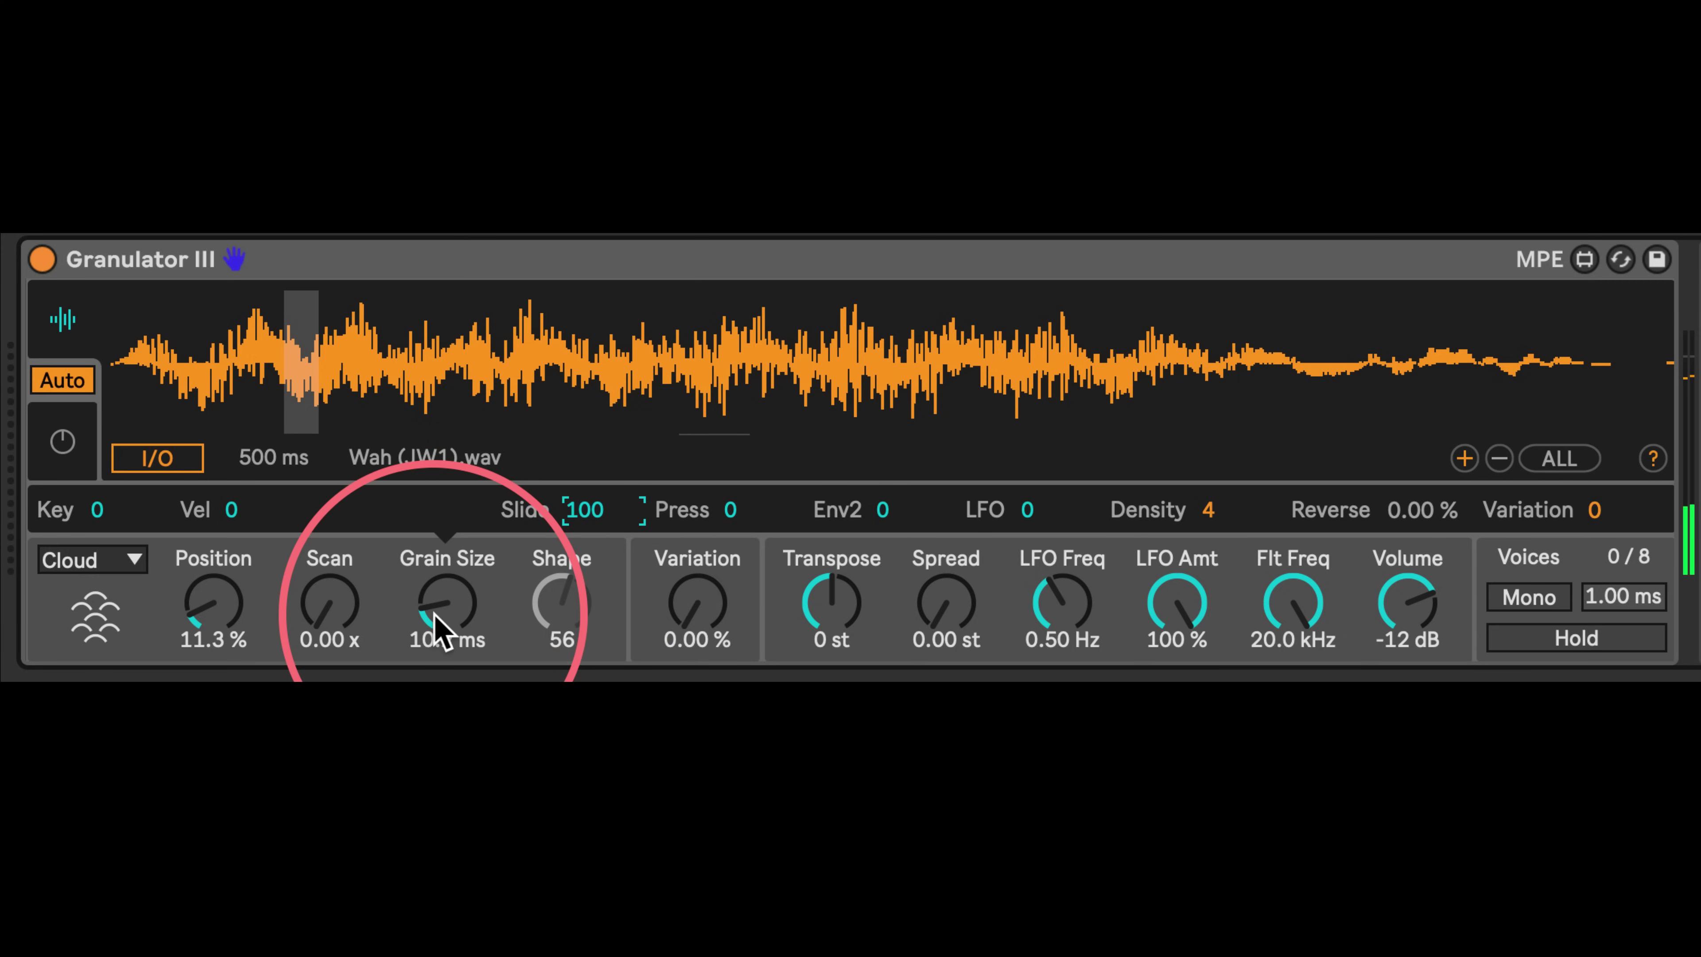
drag(435, 627, 432, 635)
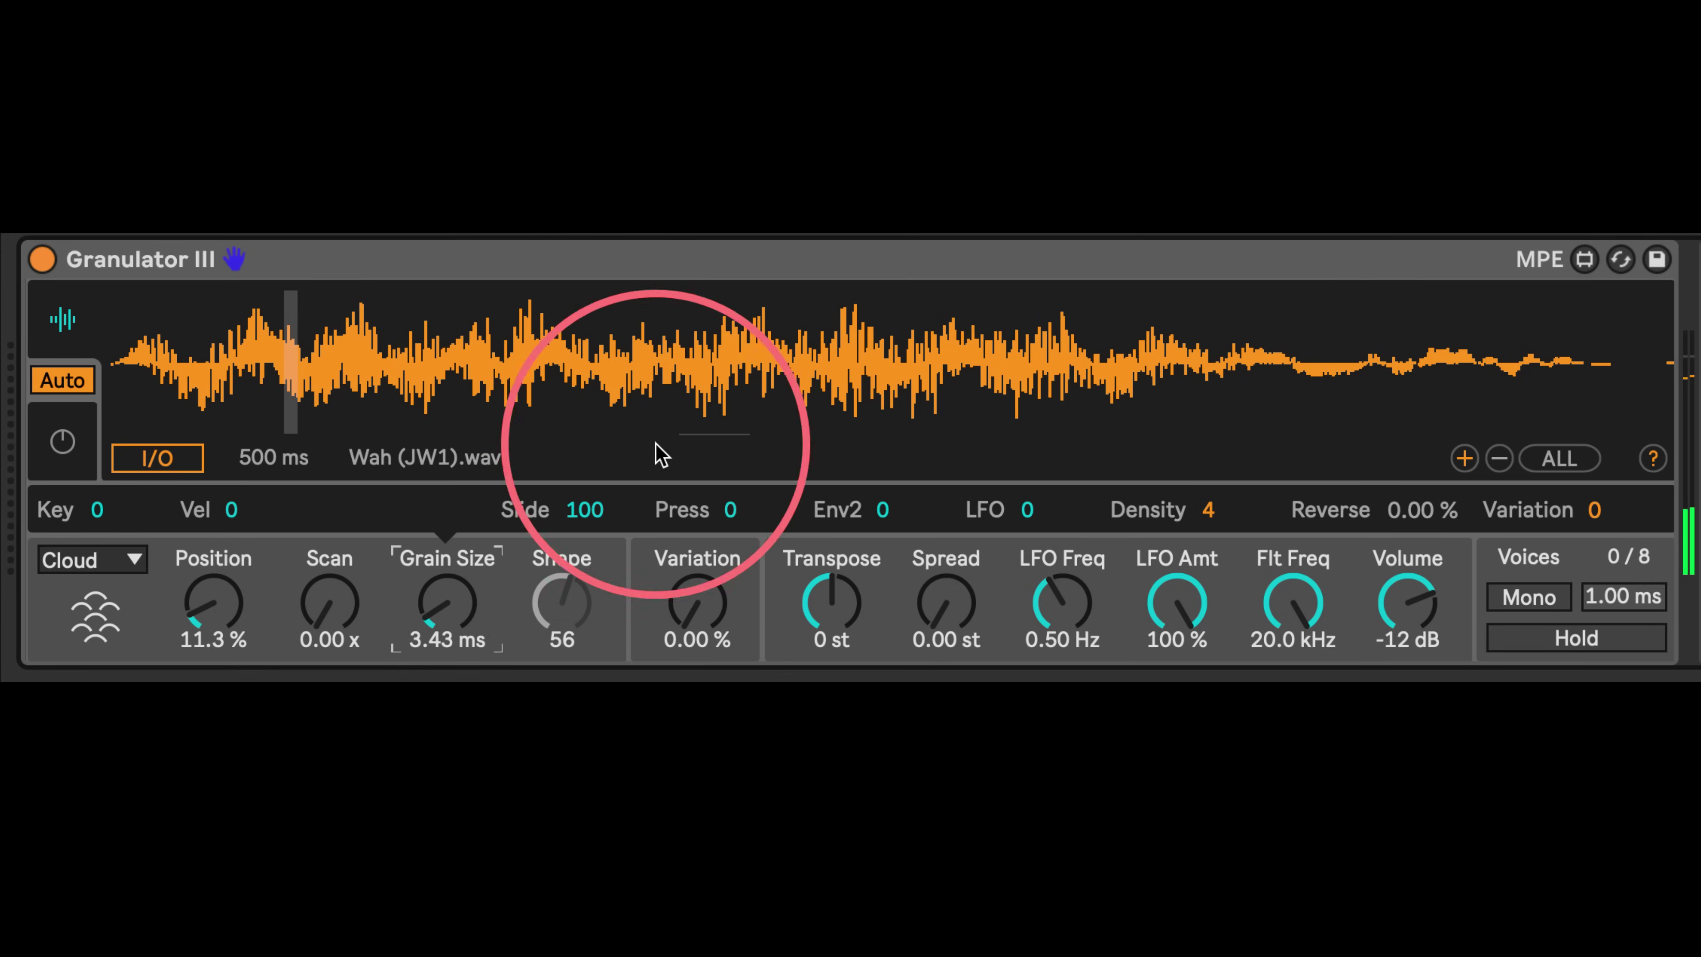
drag(589, 509, 600, 717)
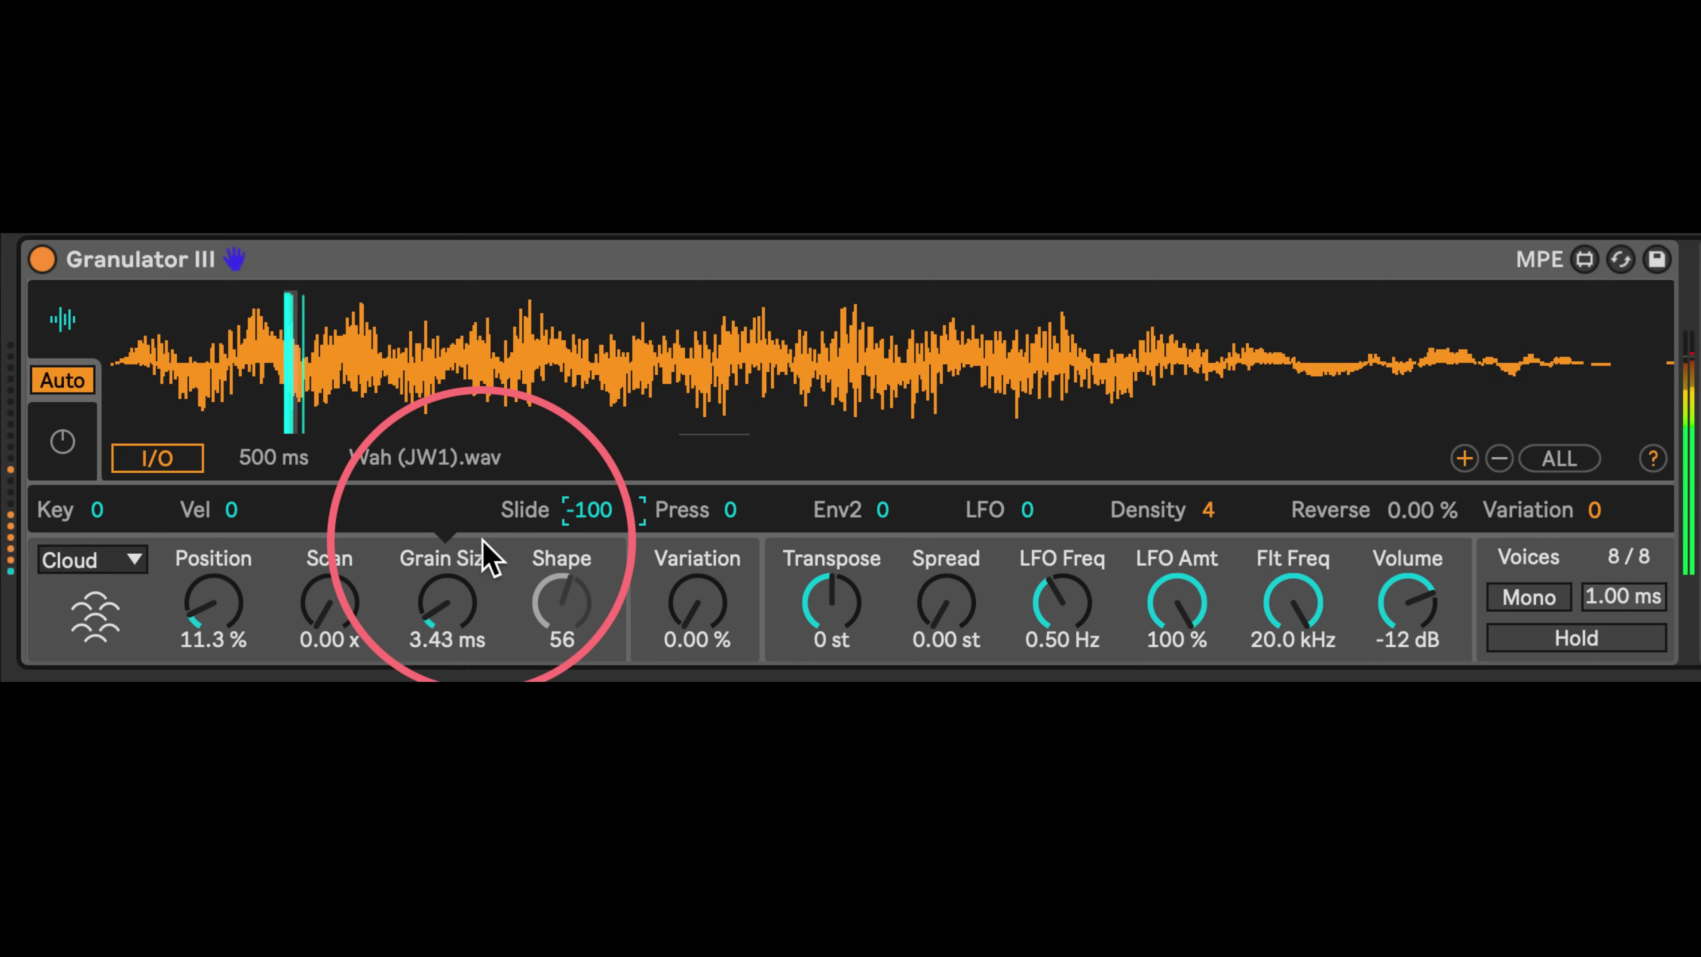
double_click(598, 517)
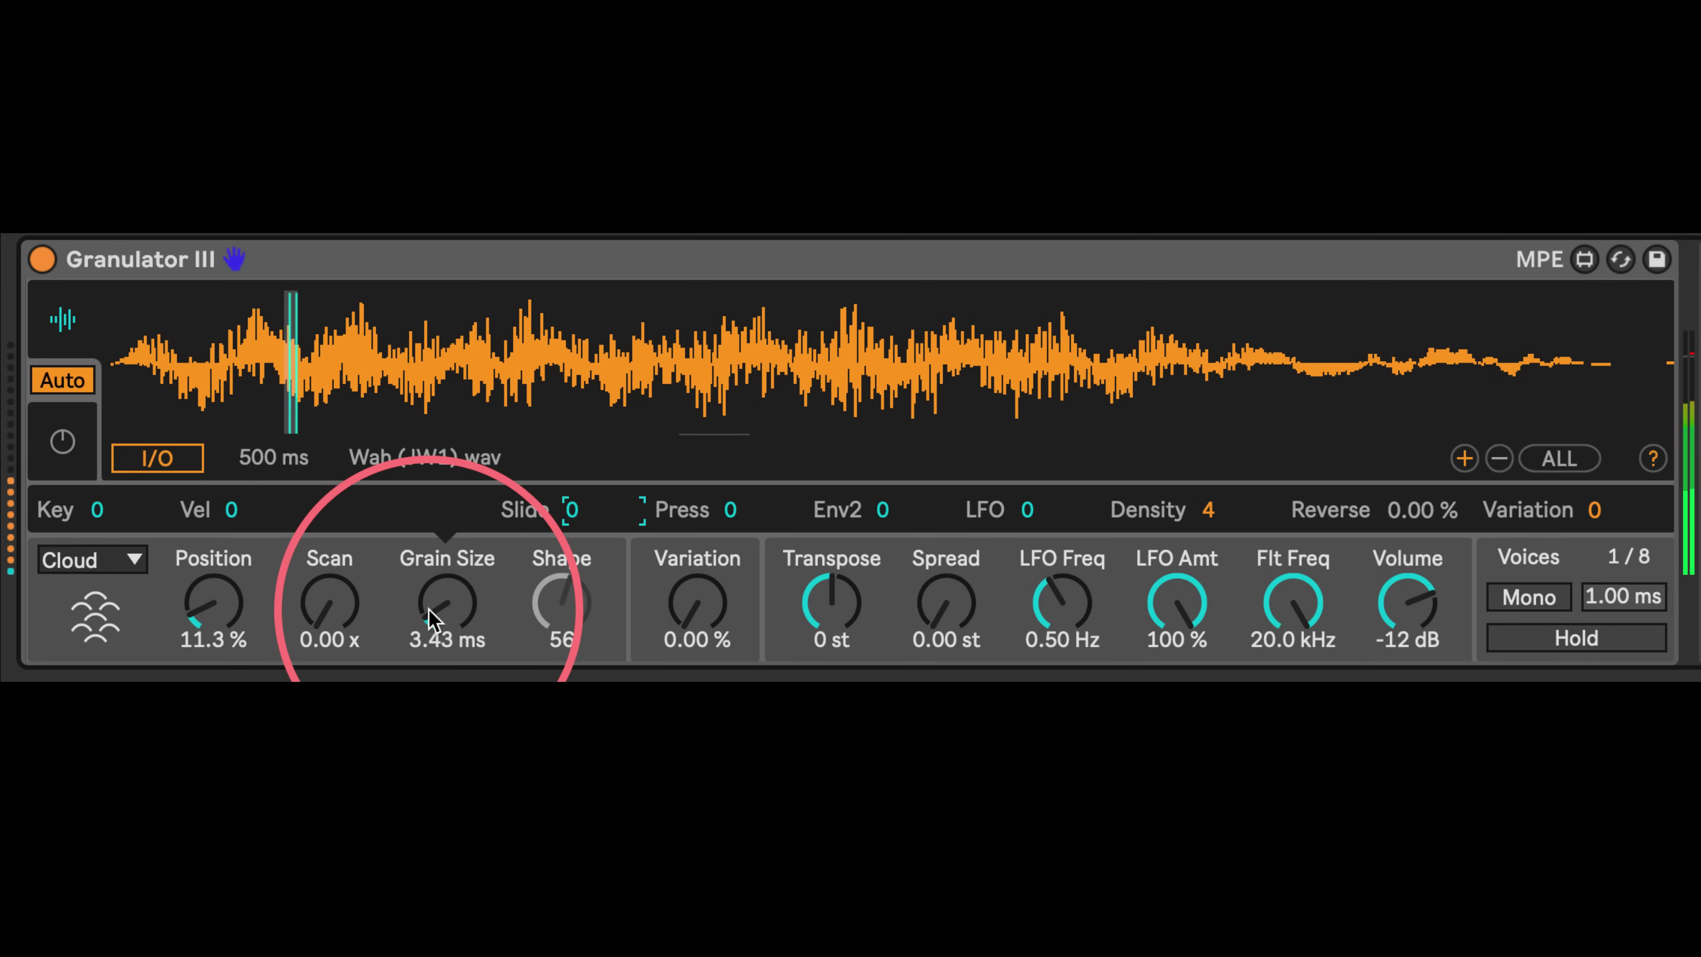
mouse_move(432, 616)
mouse_down()
mouse_move(432, 570)
mouse_move(431, 598)
mouse_up()
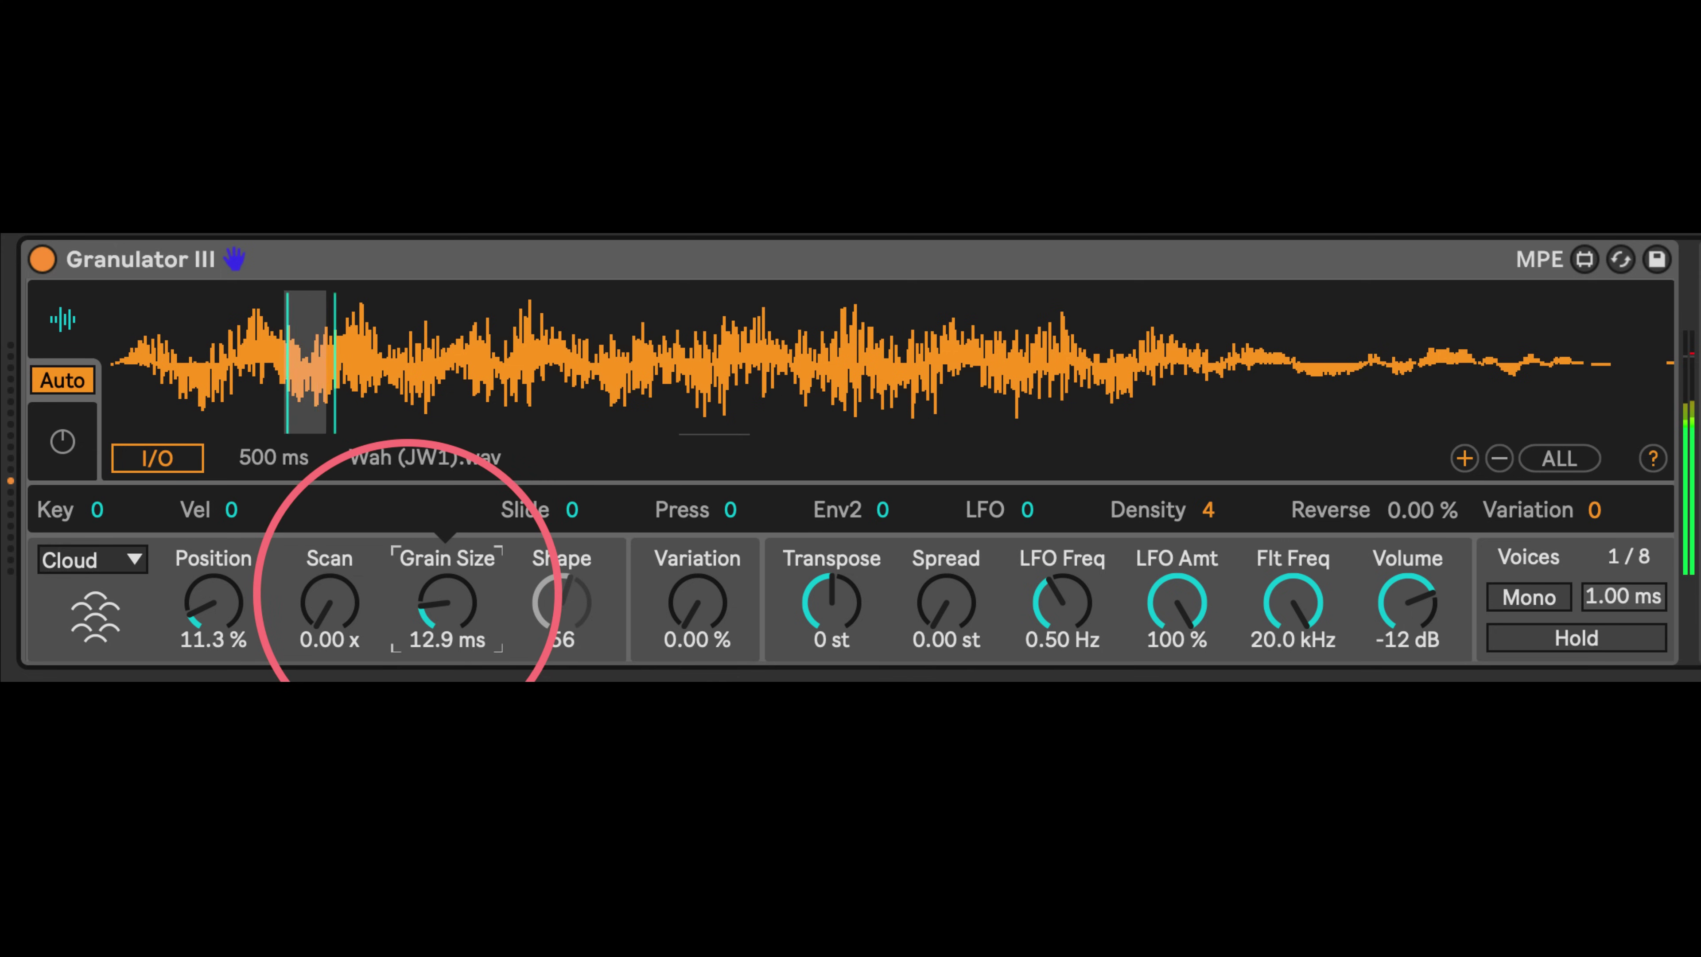
Set the grain Position to 0.00 % and have Slide modulate it at 100
click(326, 602)
drag(194, 600, 243, 512)
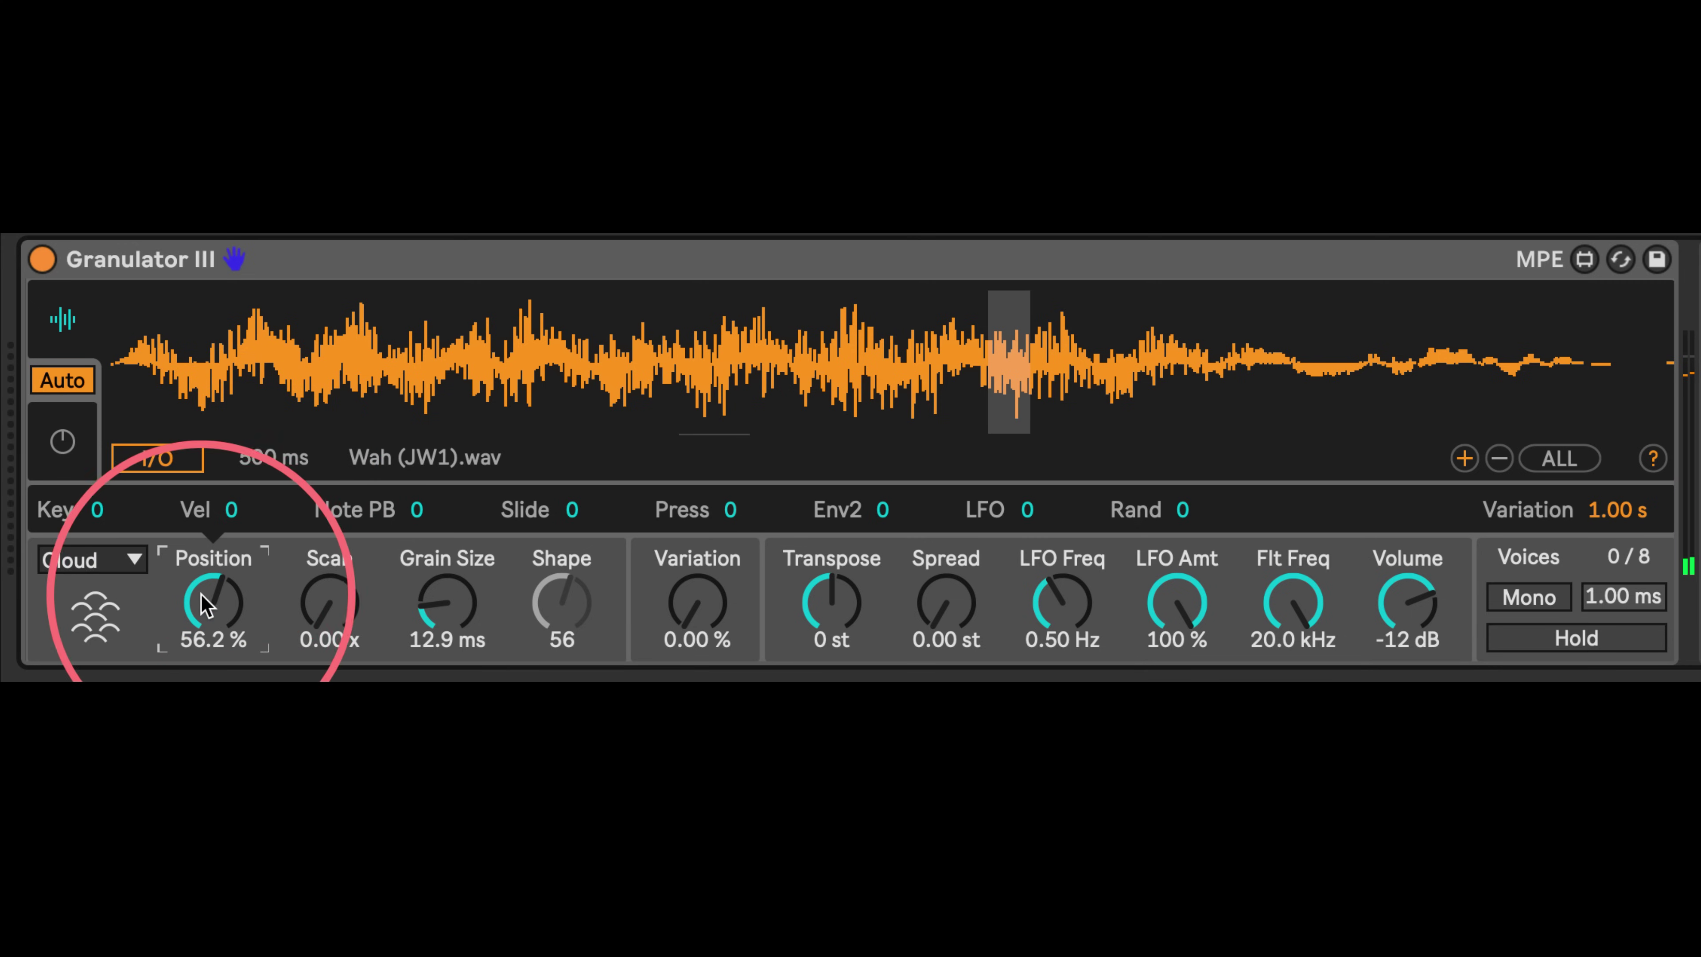
drag(204, 603, 205, 704)
drag(575, 512, 572, 295)
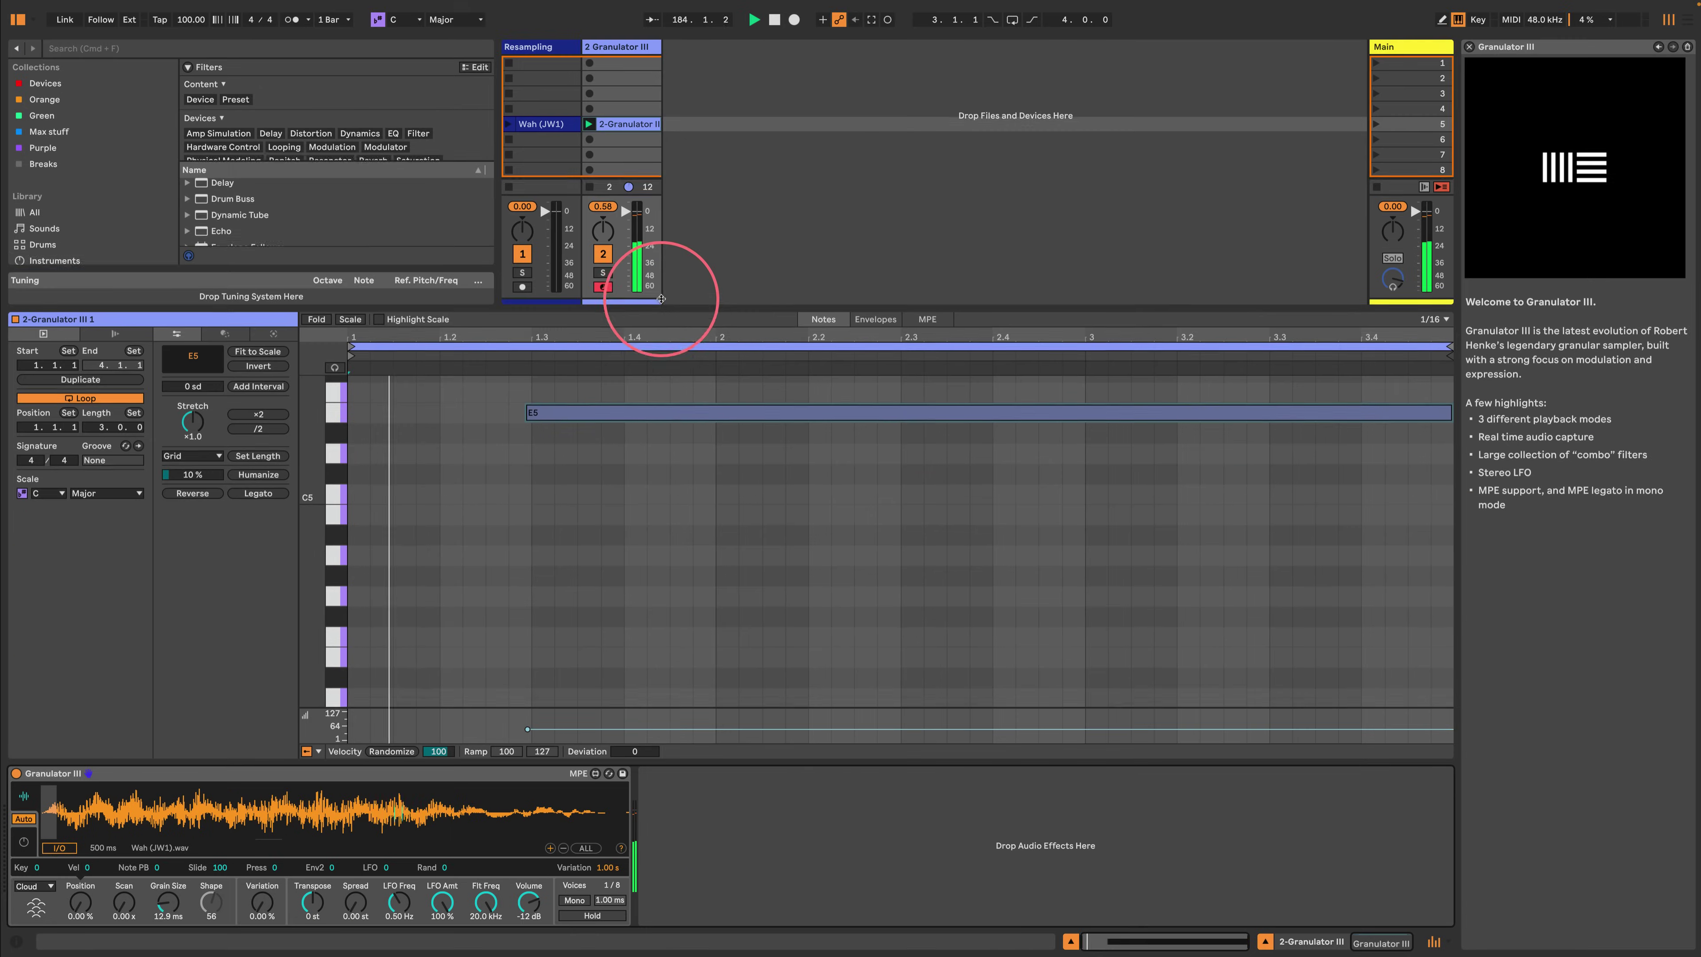
Enlarge the MPE lanes and pencil the E5 note's Slide curve as a steady ramp to 127
drag(661, 299, 661, 286)
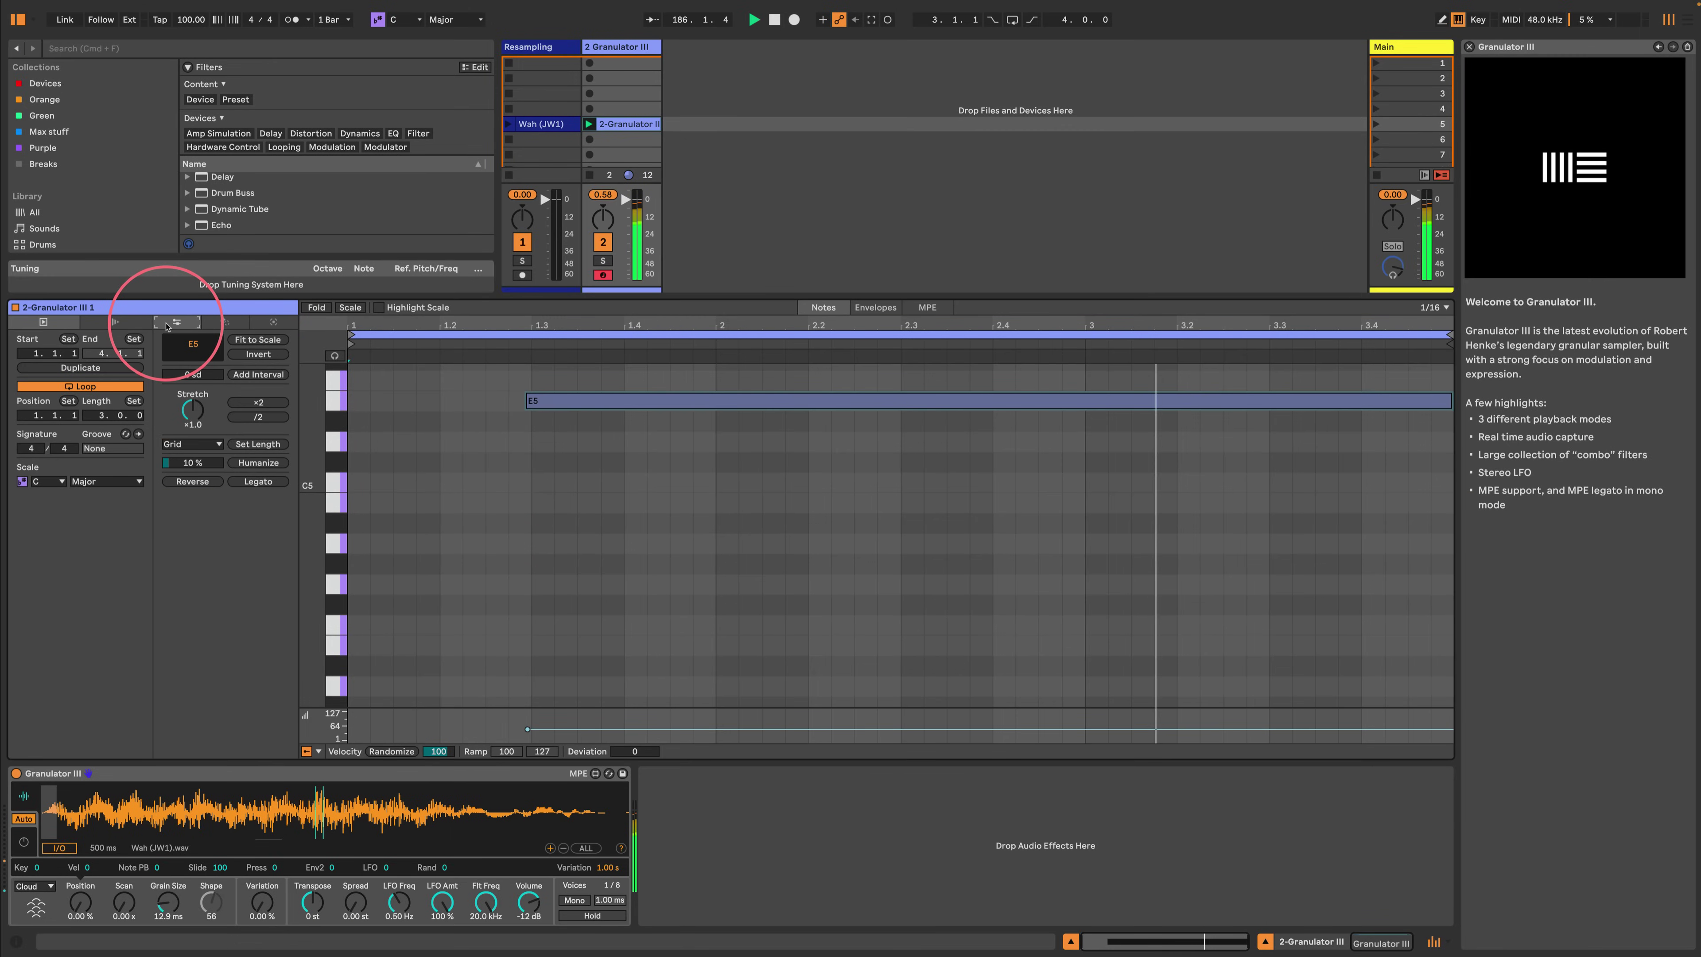
click(928, 306)
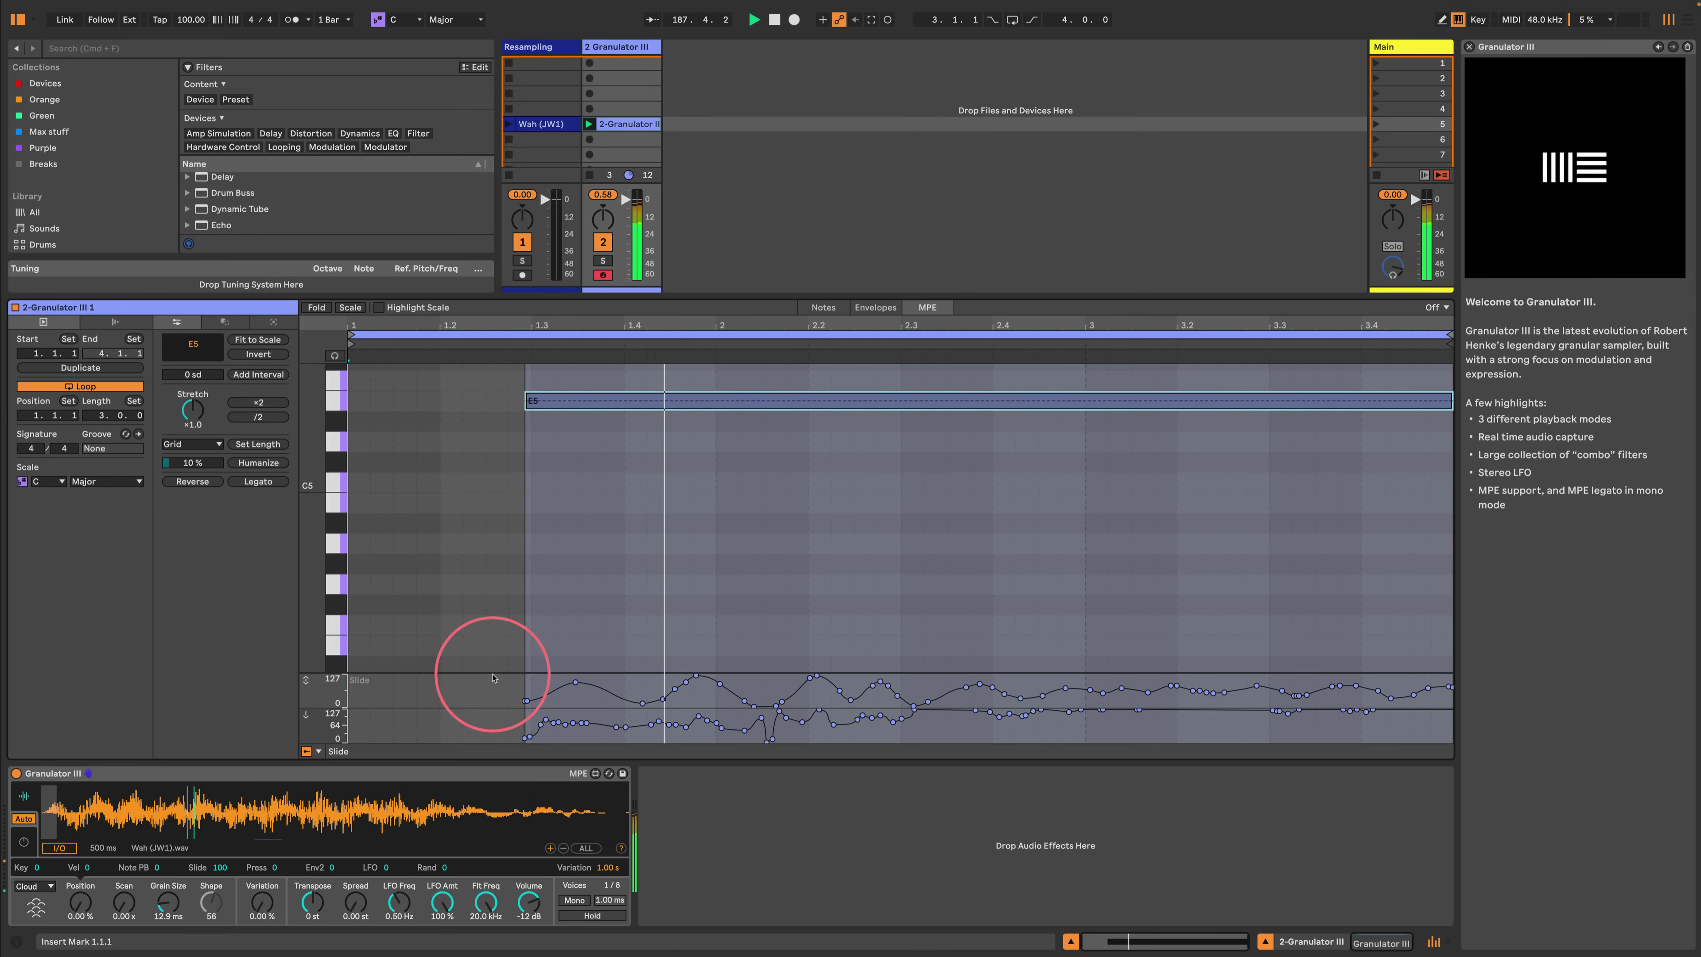
drag(490, 674, 500, 510)
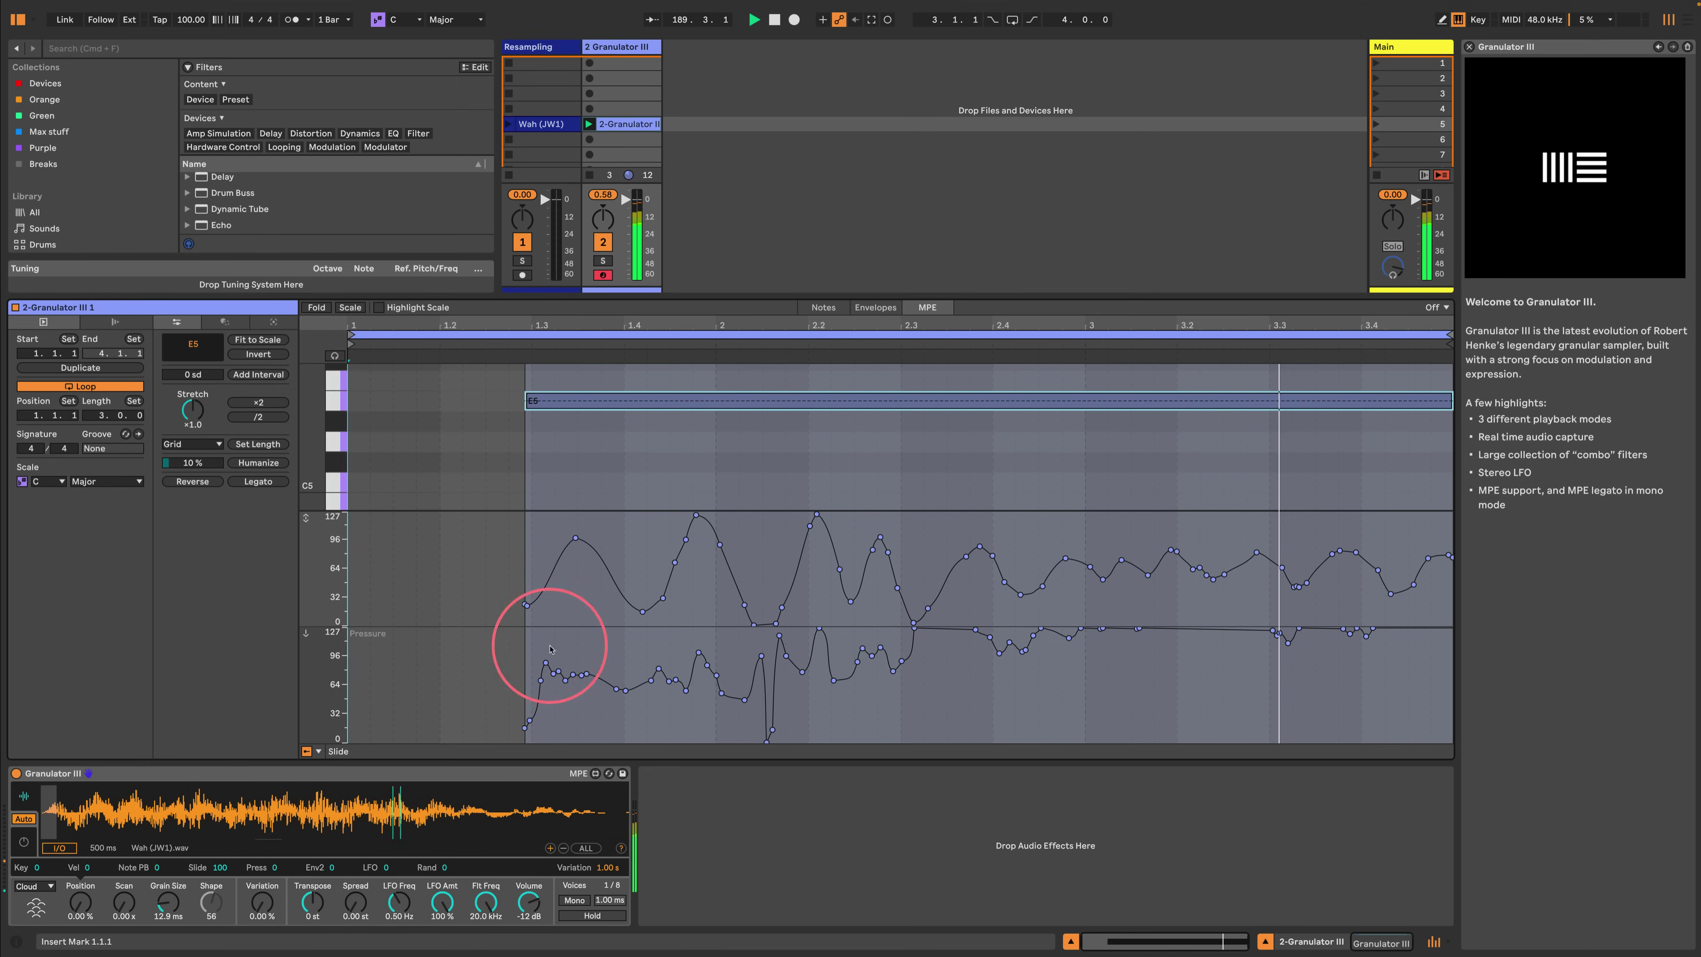
key(b)
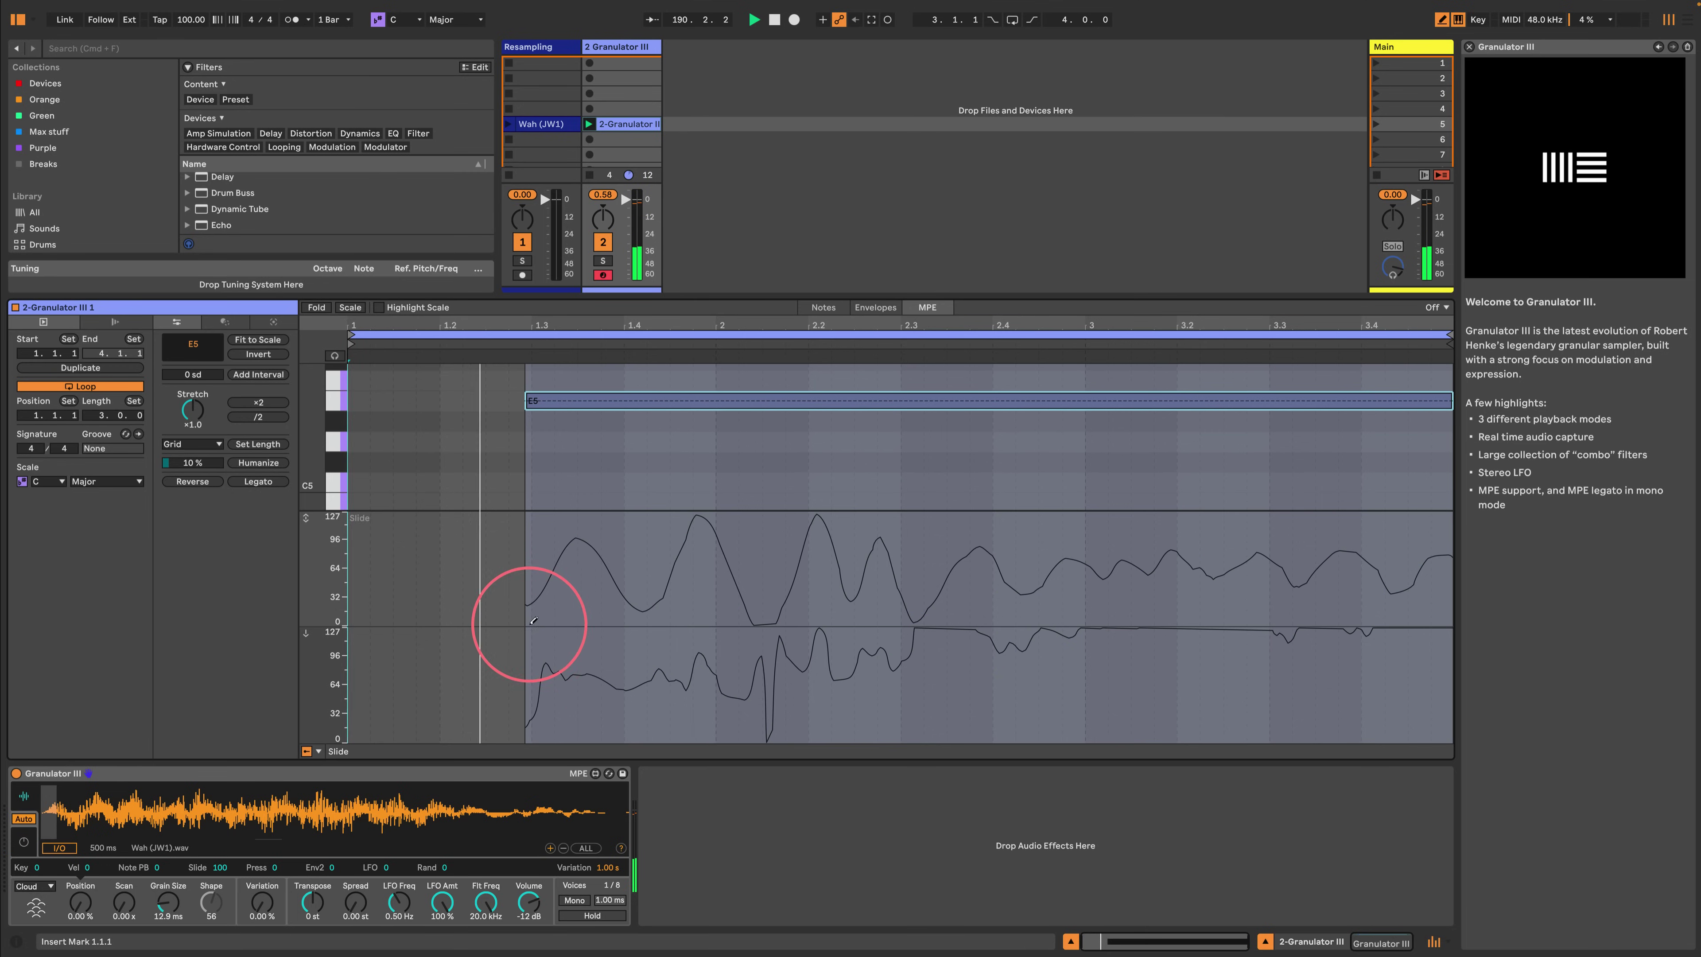
drag(532, 620, 1443, 507)
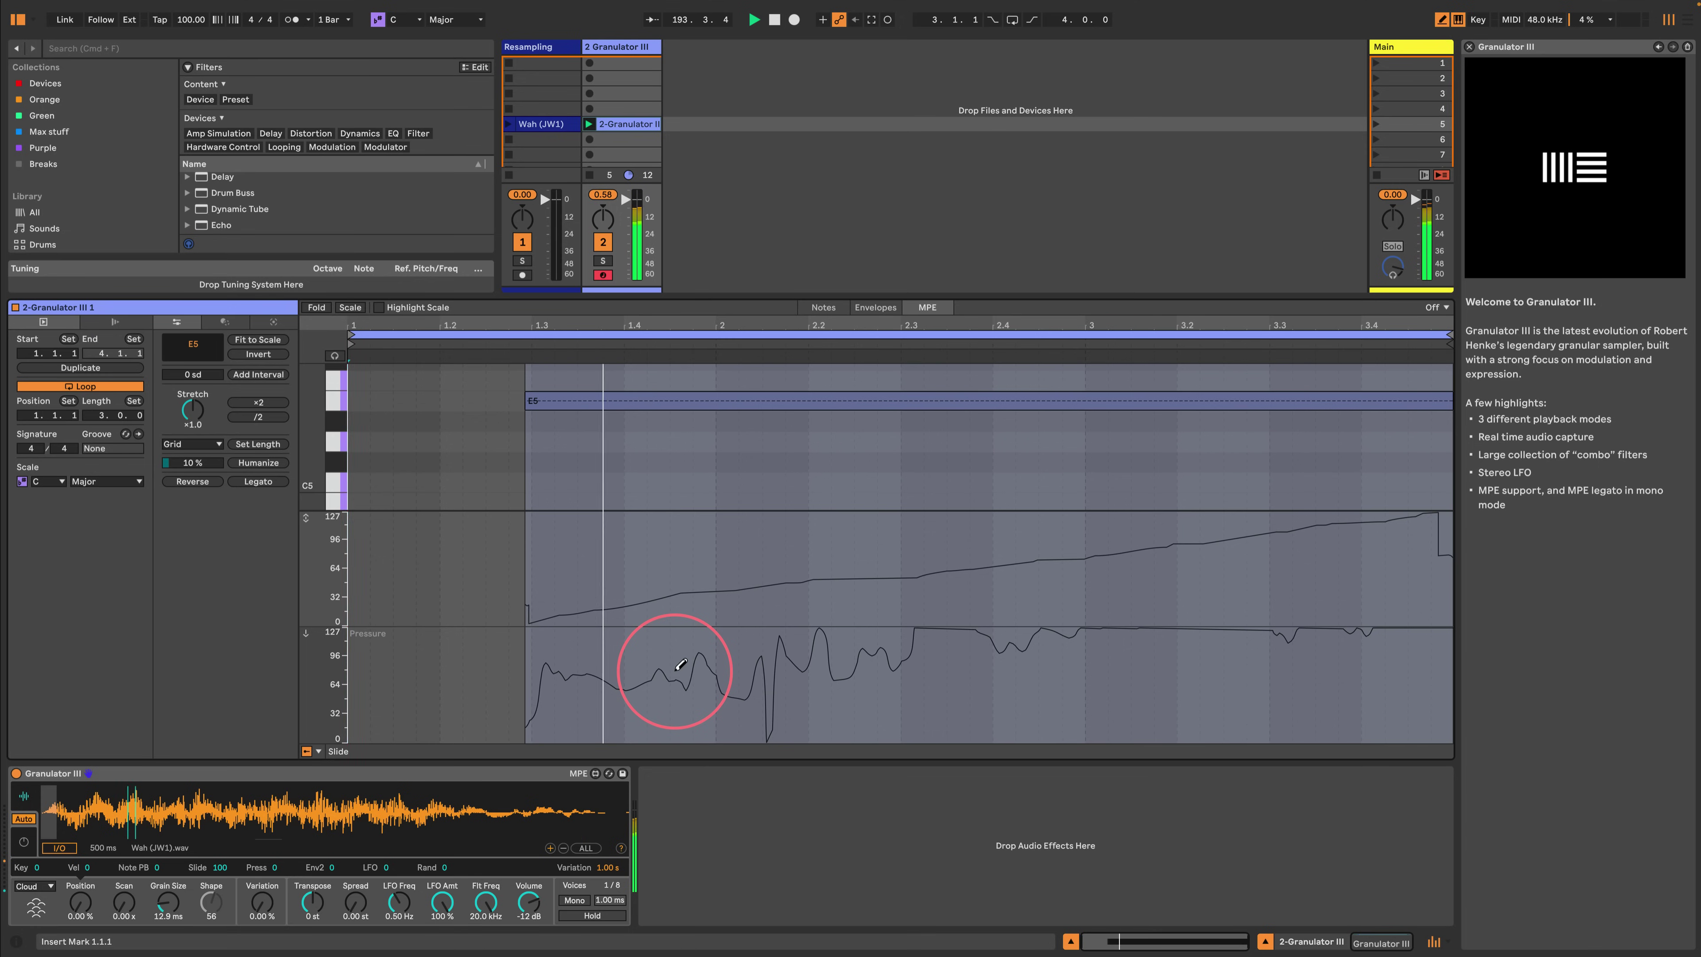
Leave Draw Mode, deselect the clip's notes and bring up the Pressure envelope lane
key(b)
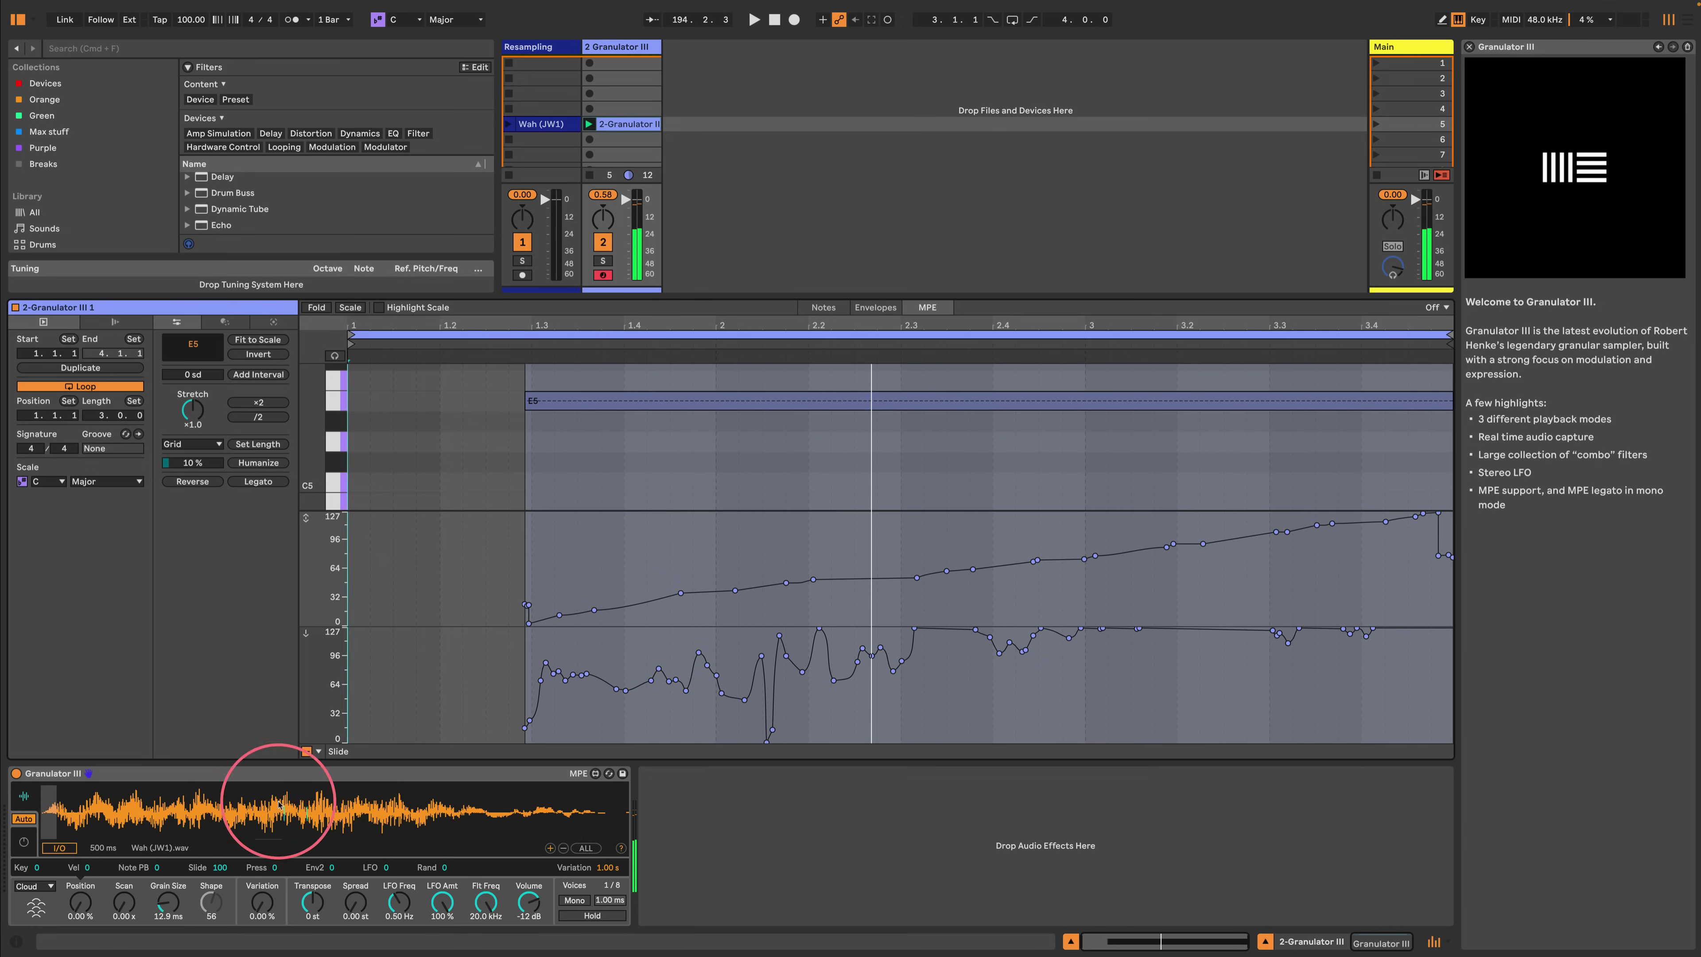
click(166, 898)
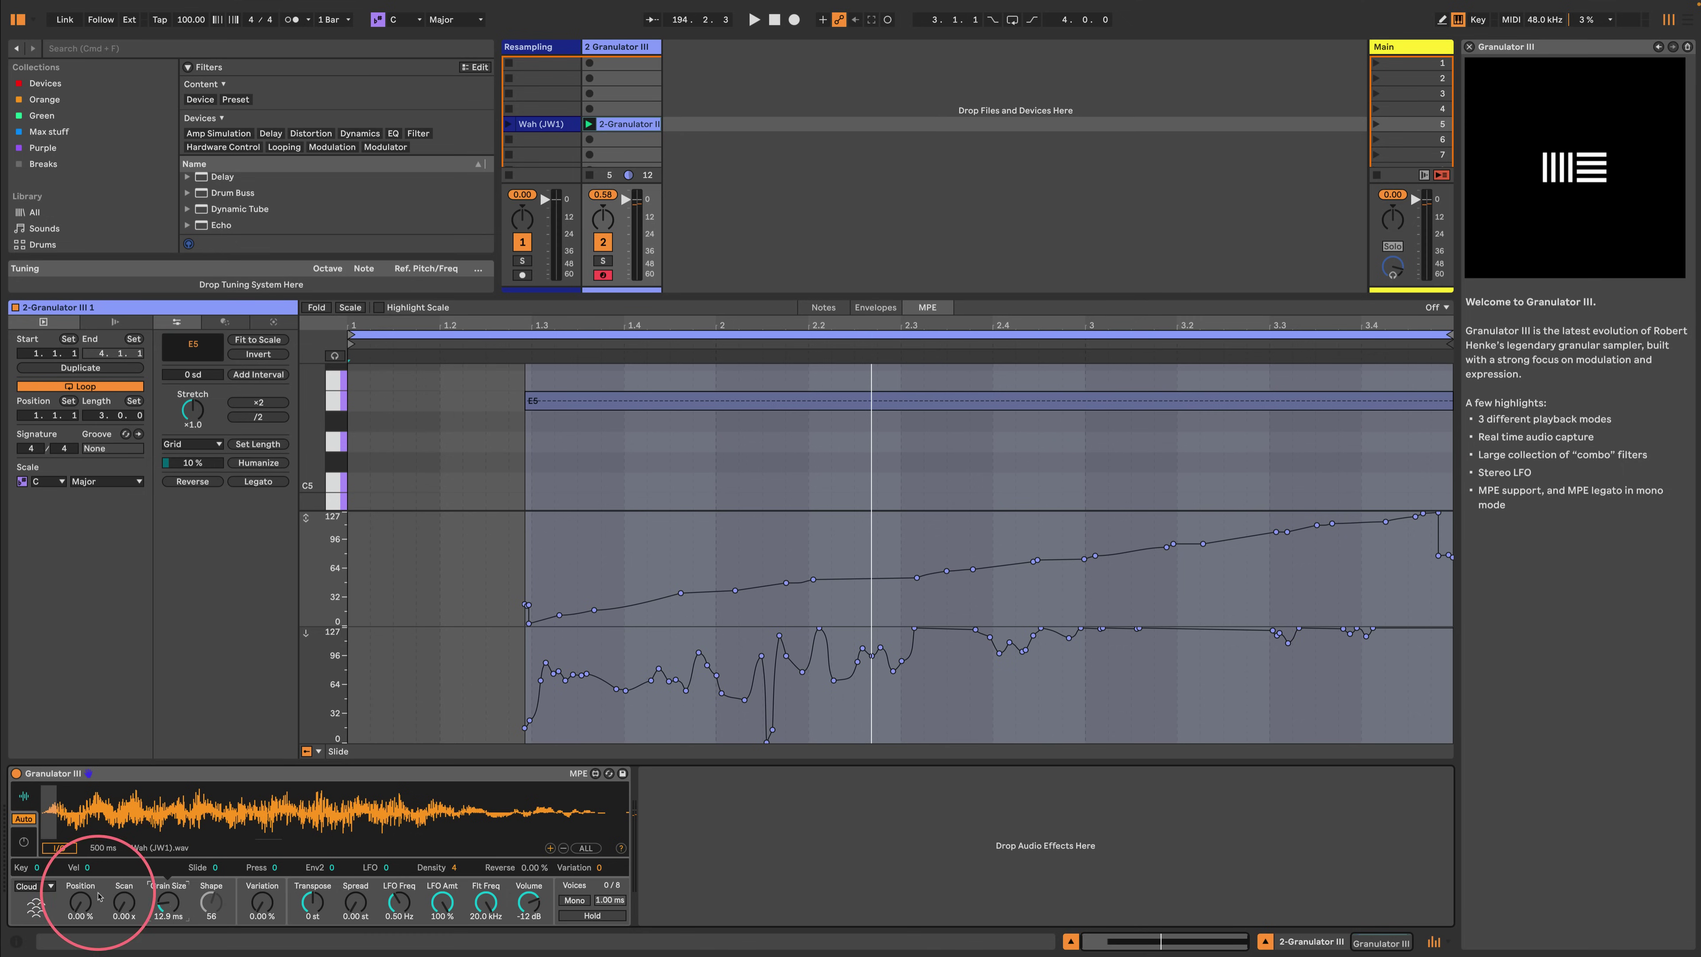
click(124, 901)
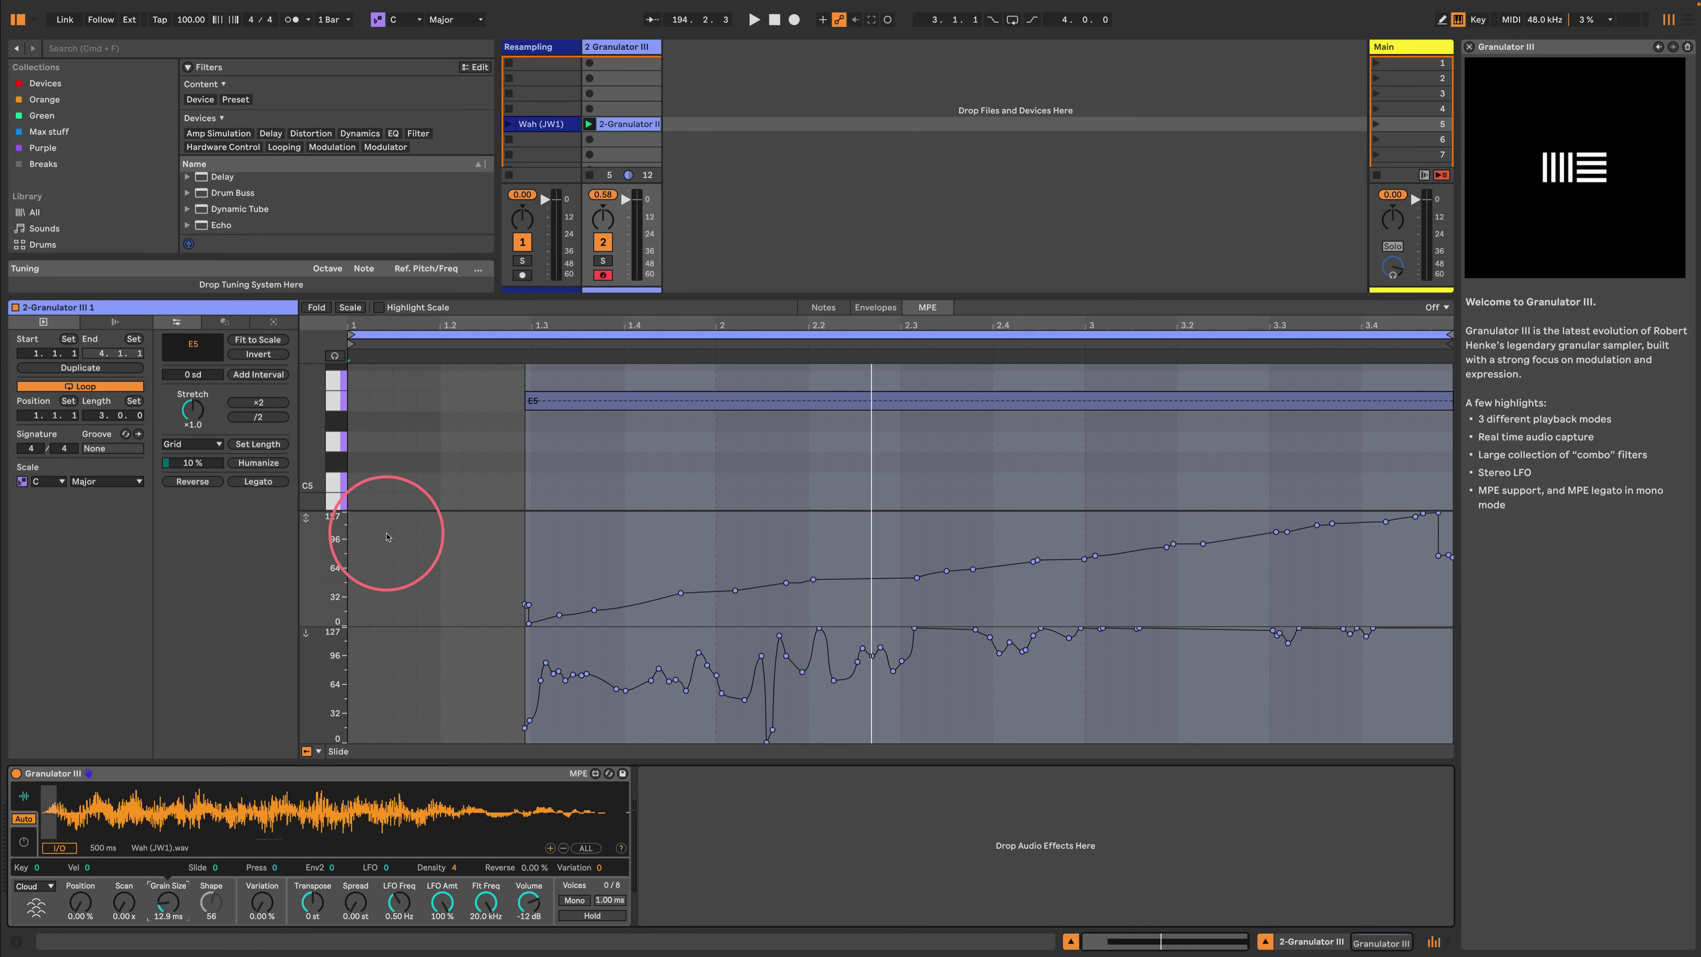
click(447, 589)
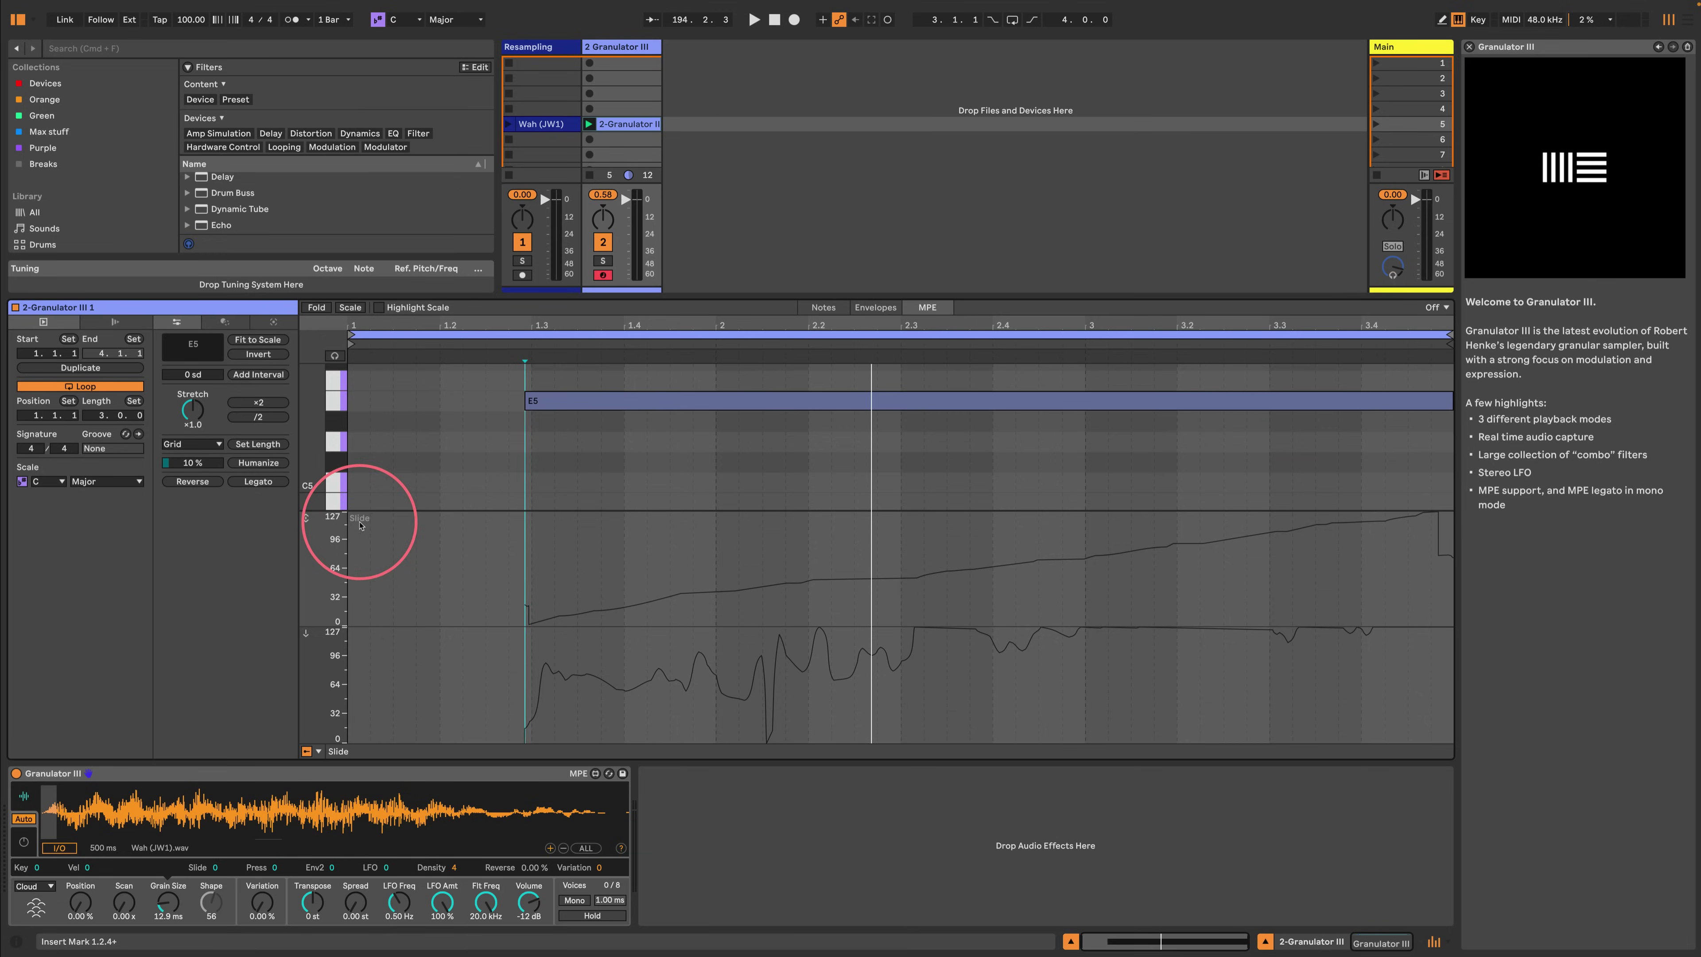
click(655, 704)
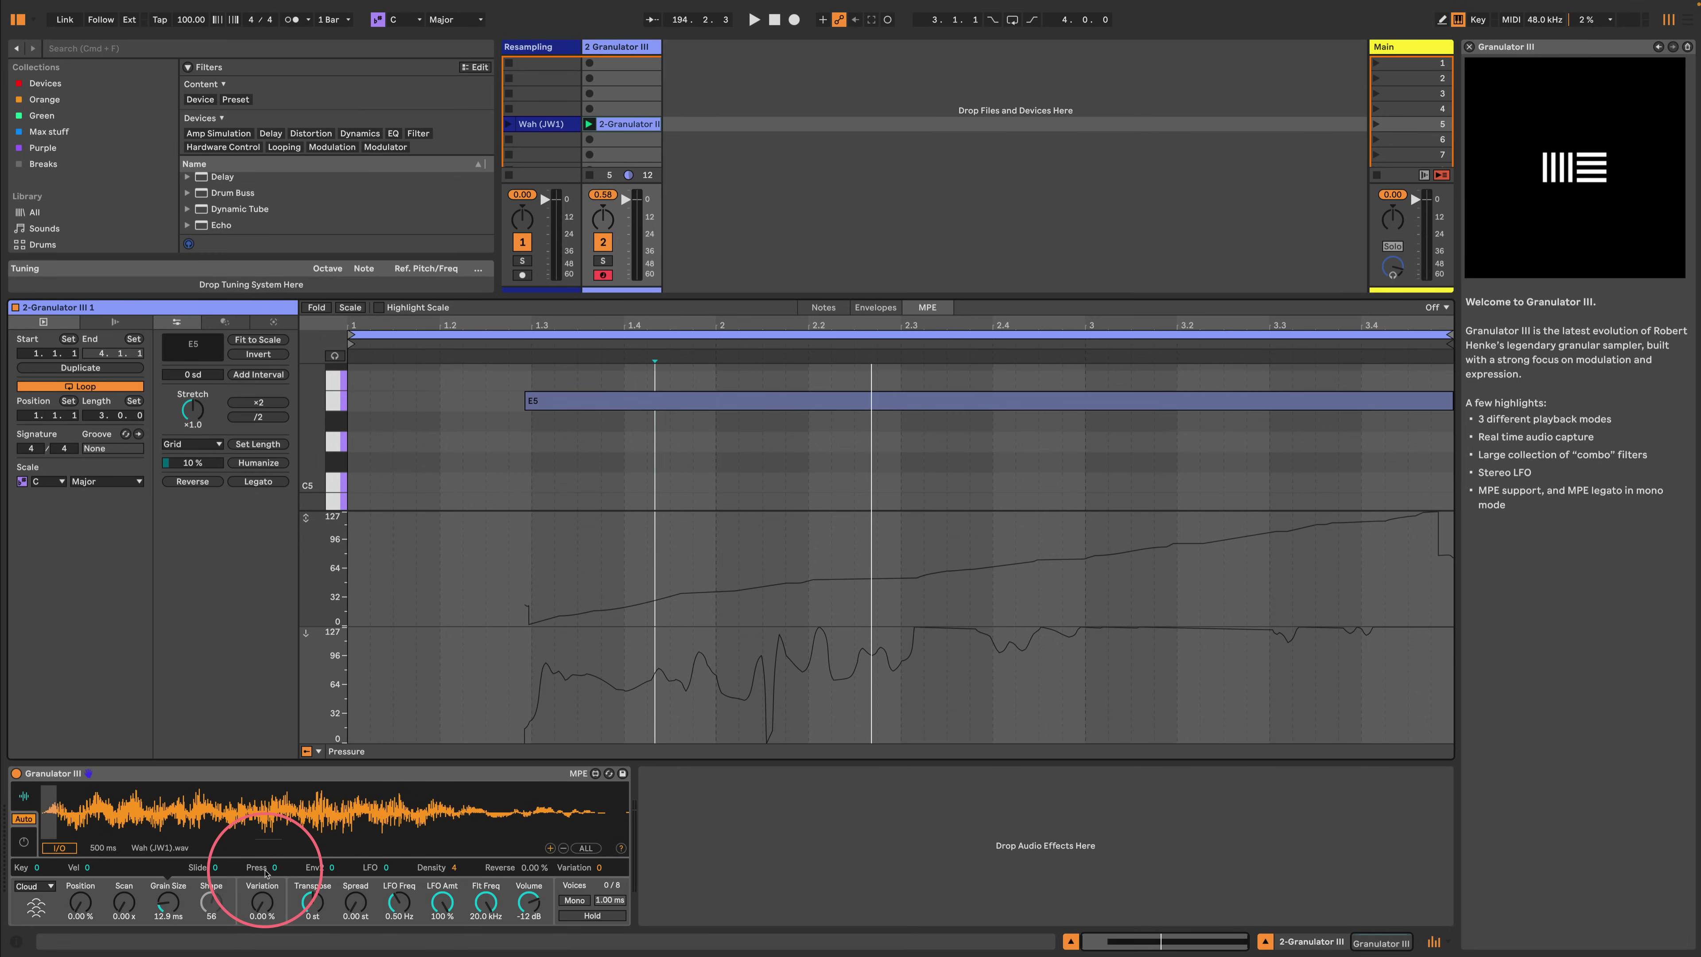
Set Pressure's modulation of Grain Size to 92 and shrink the grains to 4.88 ms
click(168, 892)
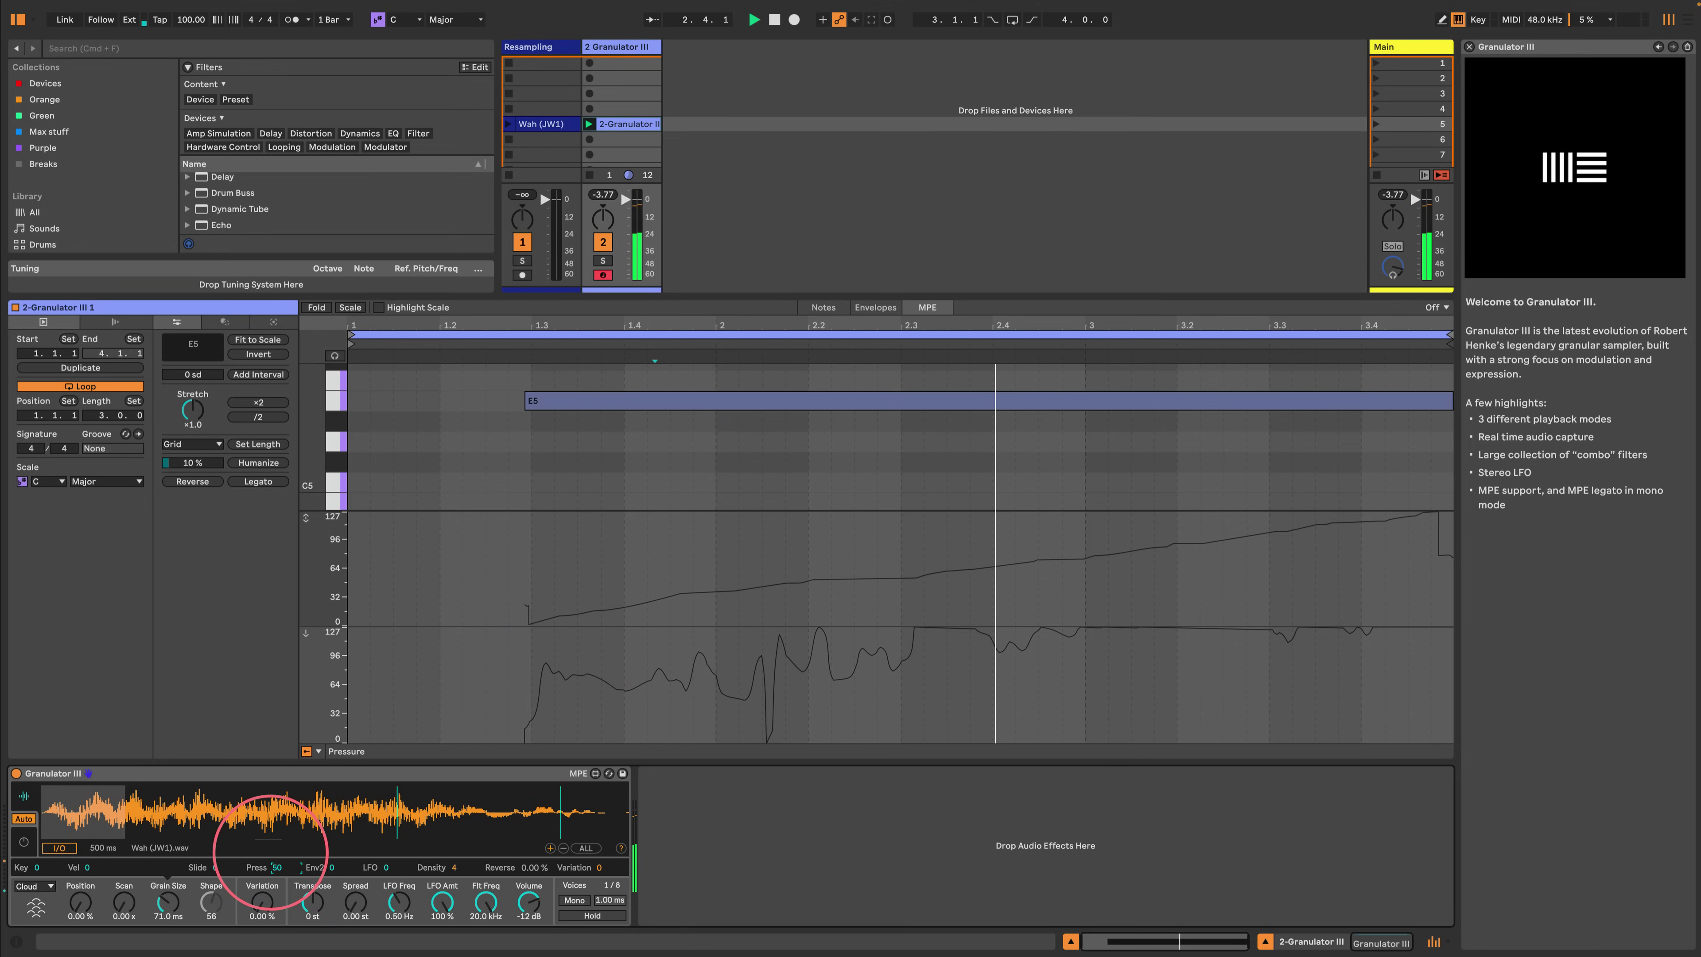
mouse_move(280, 871)
mouse_down()
mouse_move(270, 838)
mouse_move(274, 870)
mouse_up()
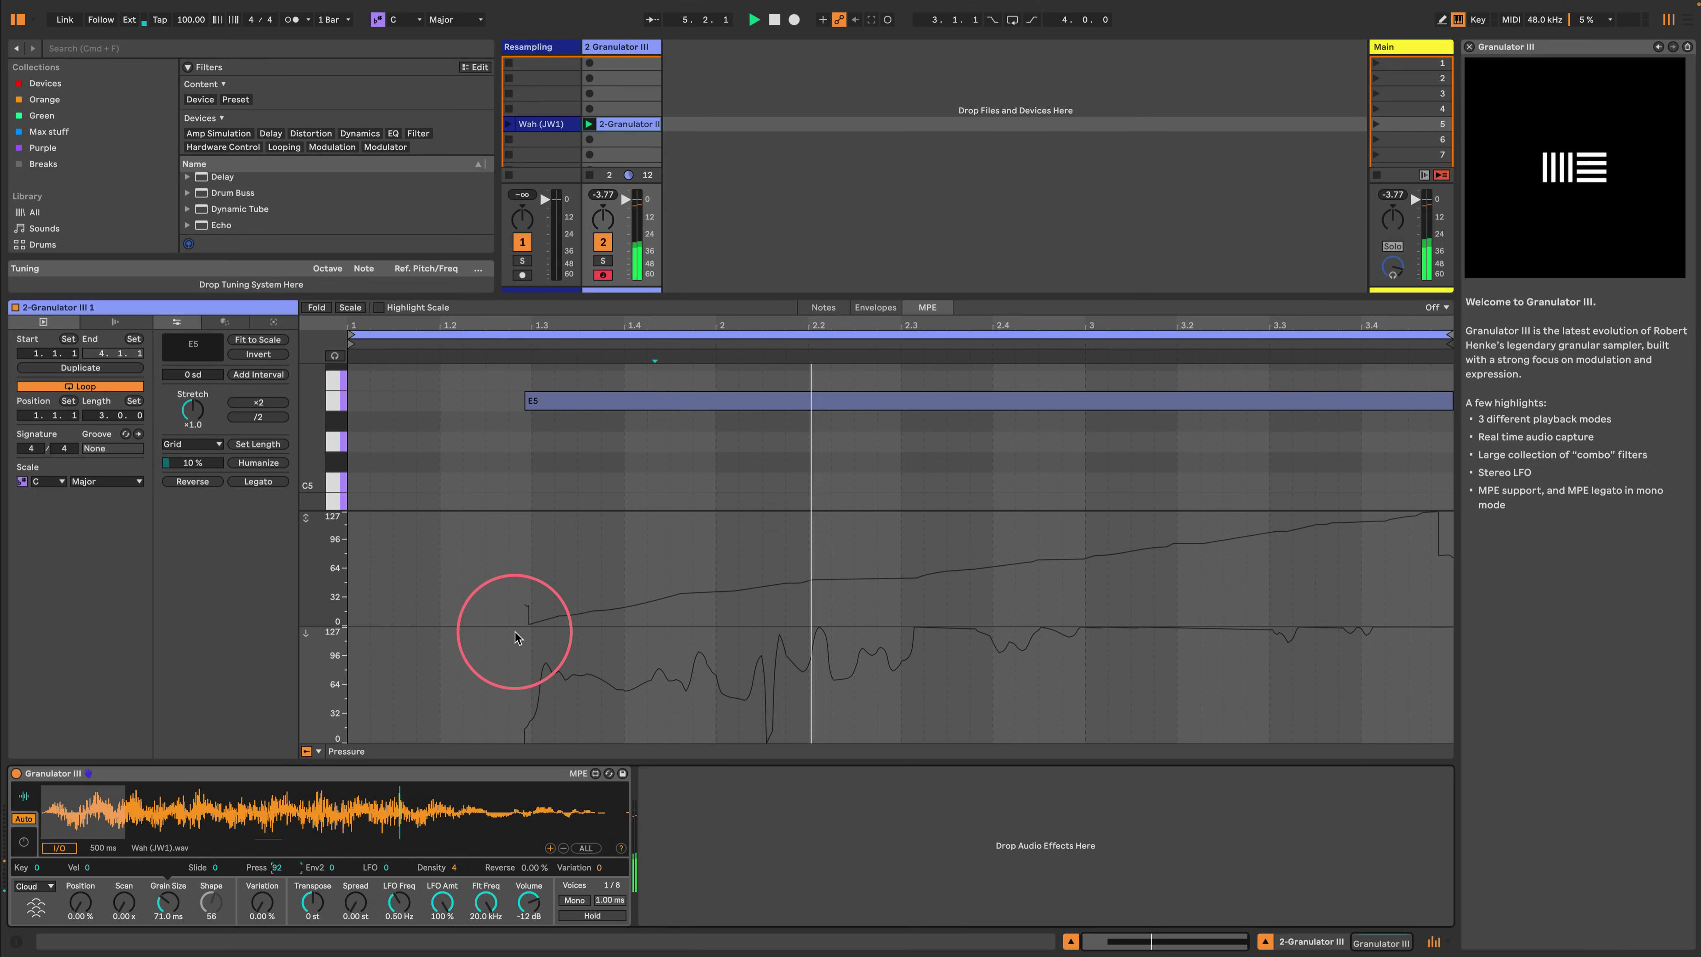
drag(168, 902, 166, 919)
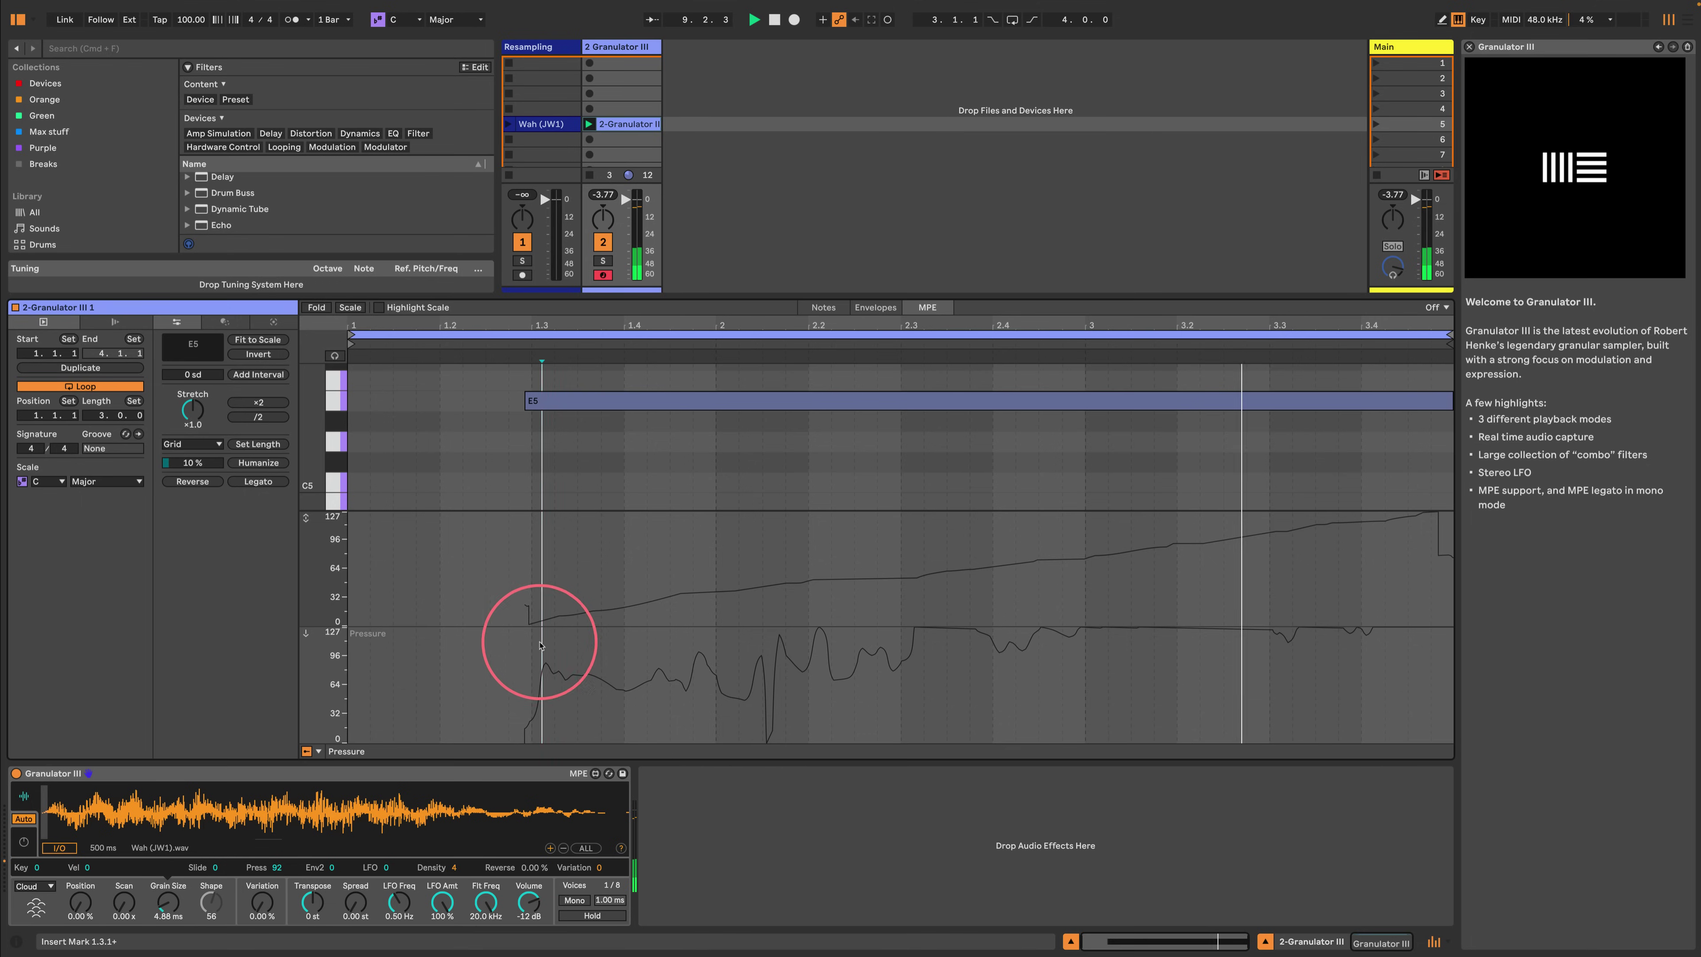
Toggle Draw Mode, sketch a short pitch-bent C#5 note at 1.2.3, then undo it
click(540, 644)
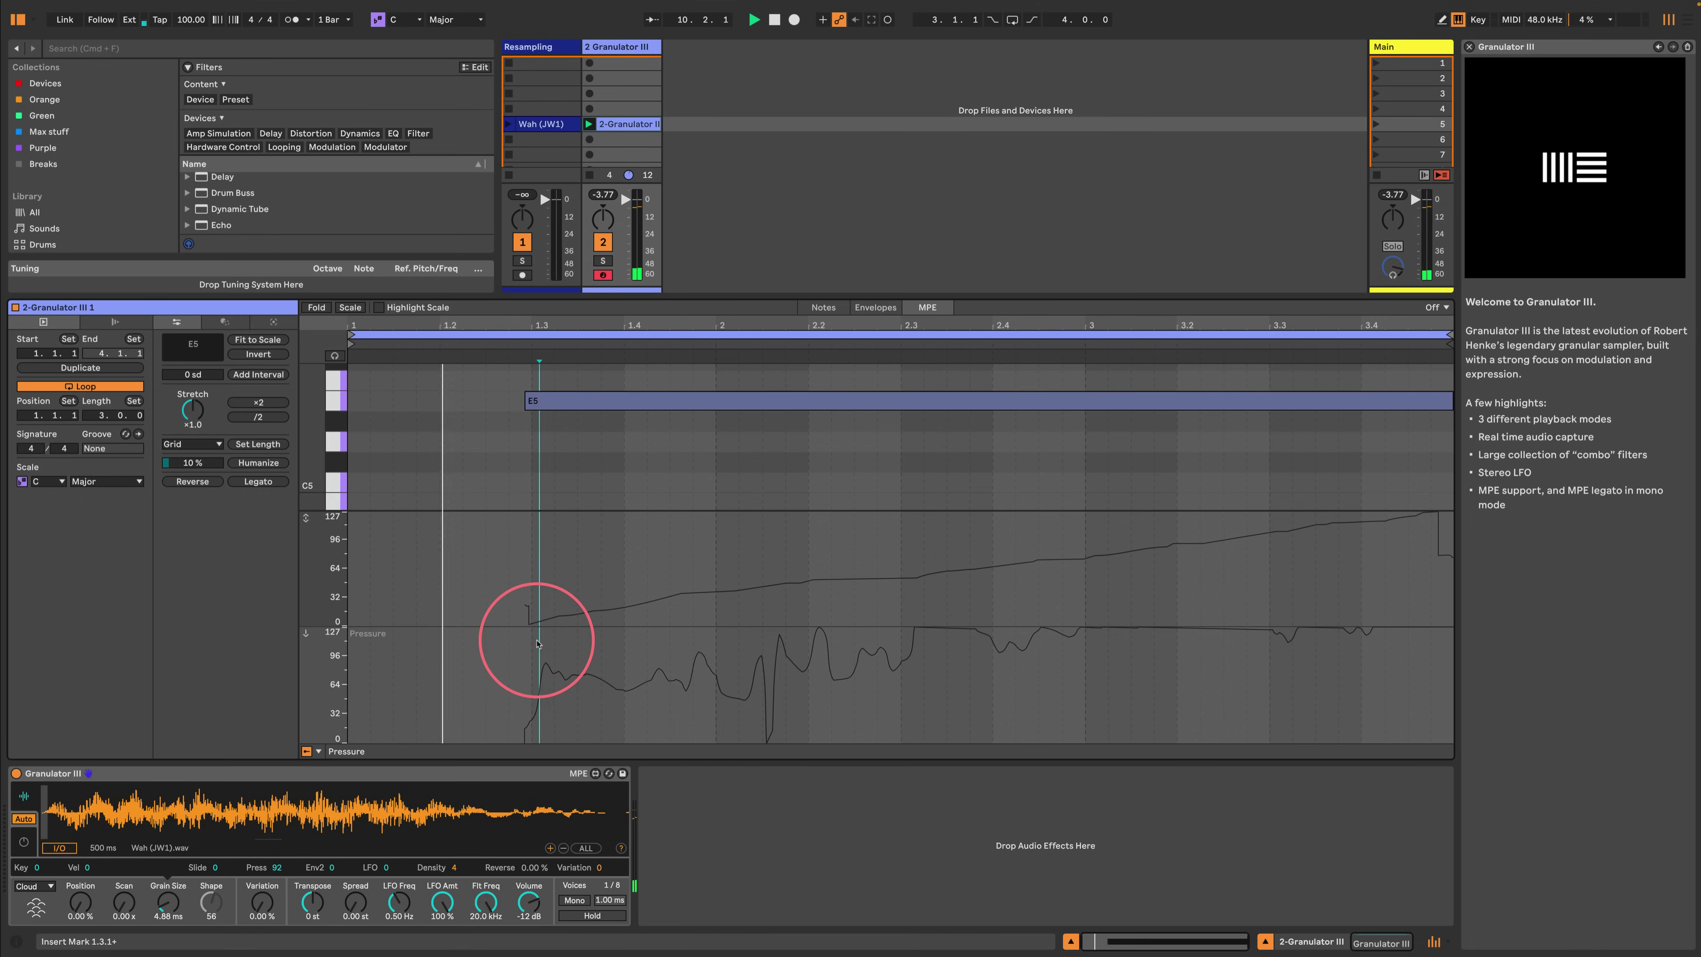
key(b)
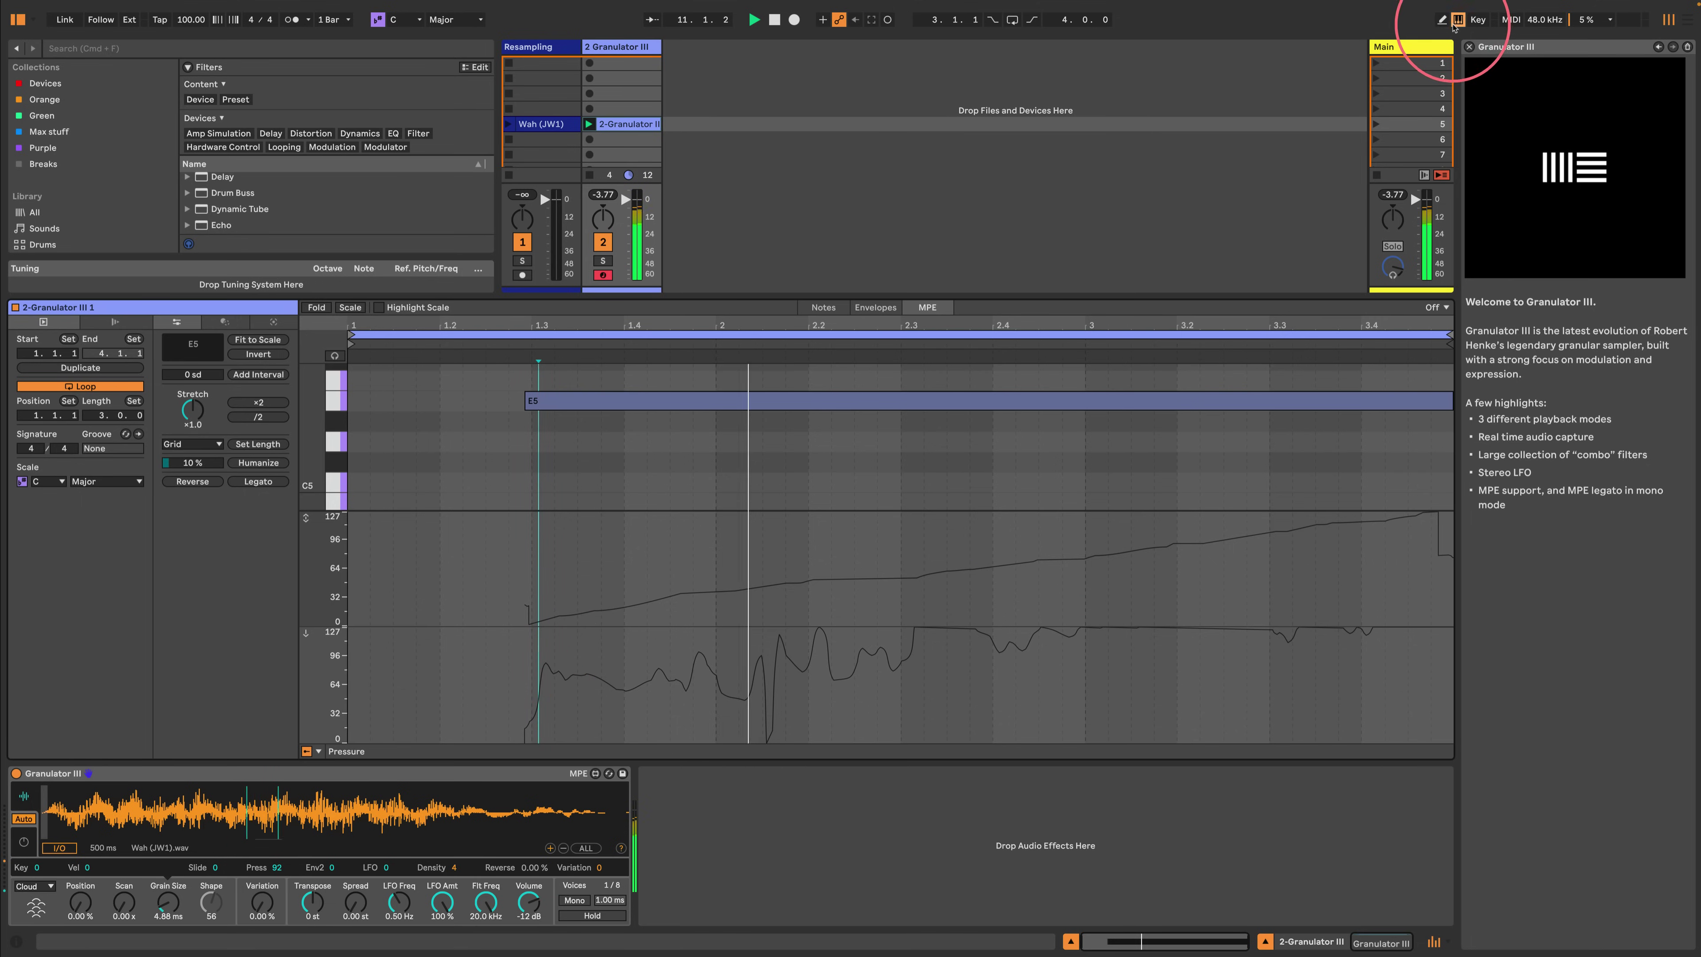
click(1440, 20)
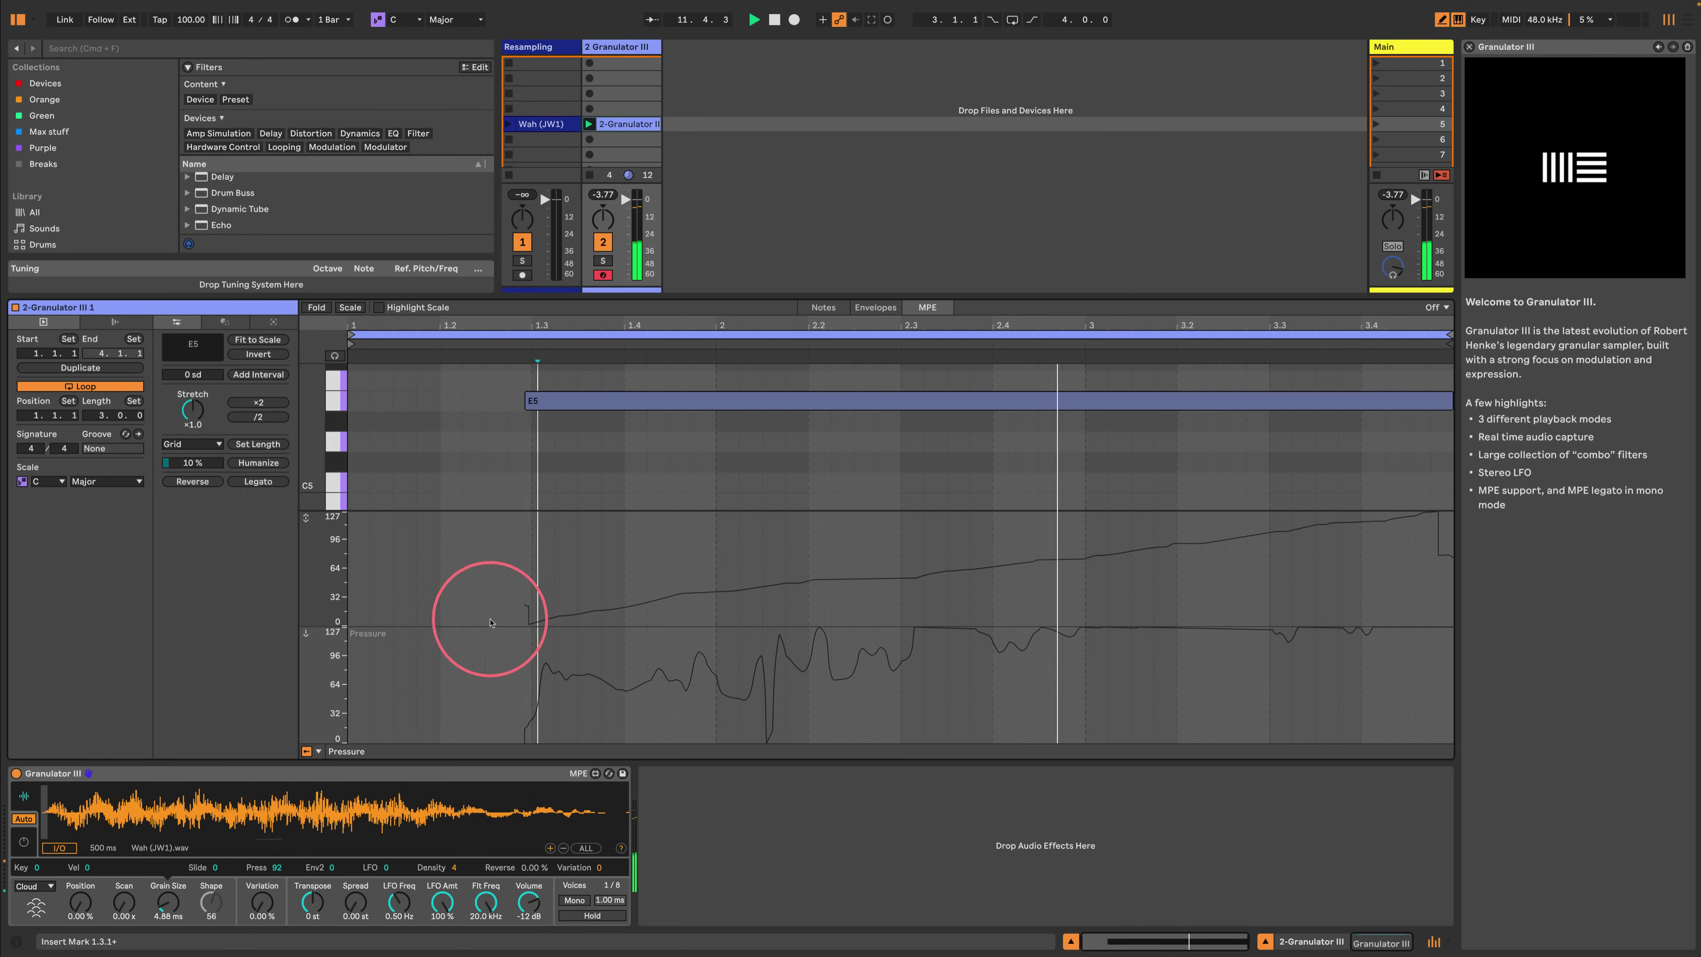
click(496, 462)
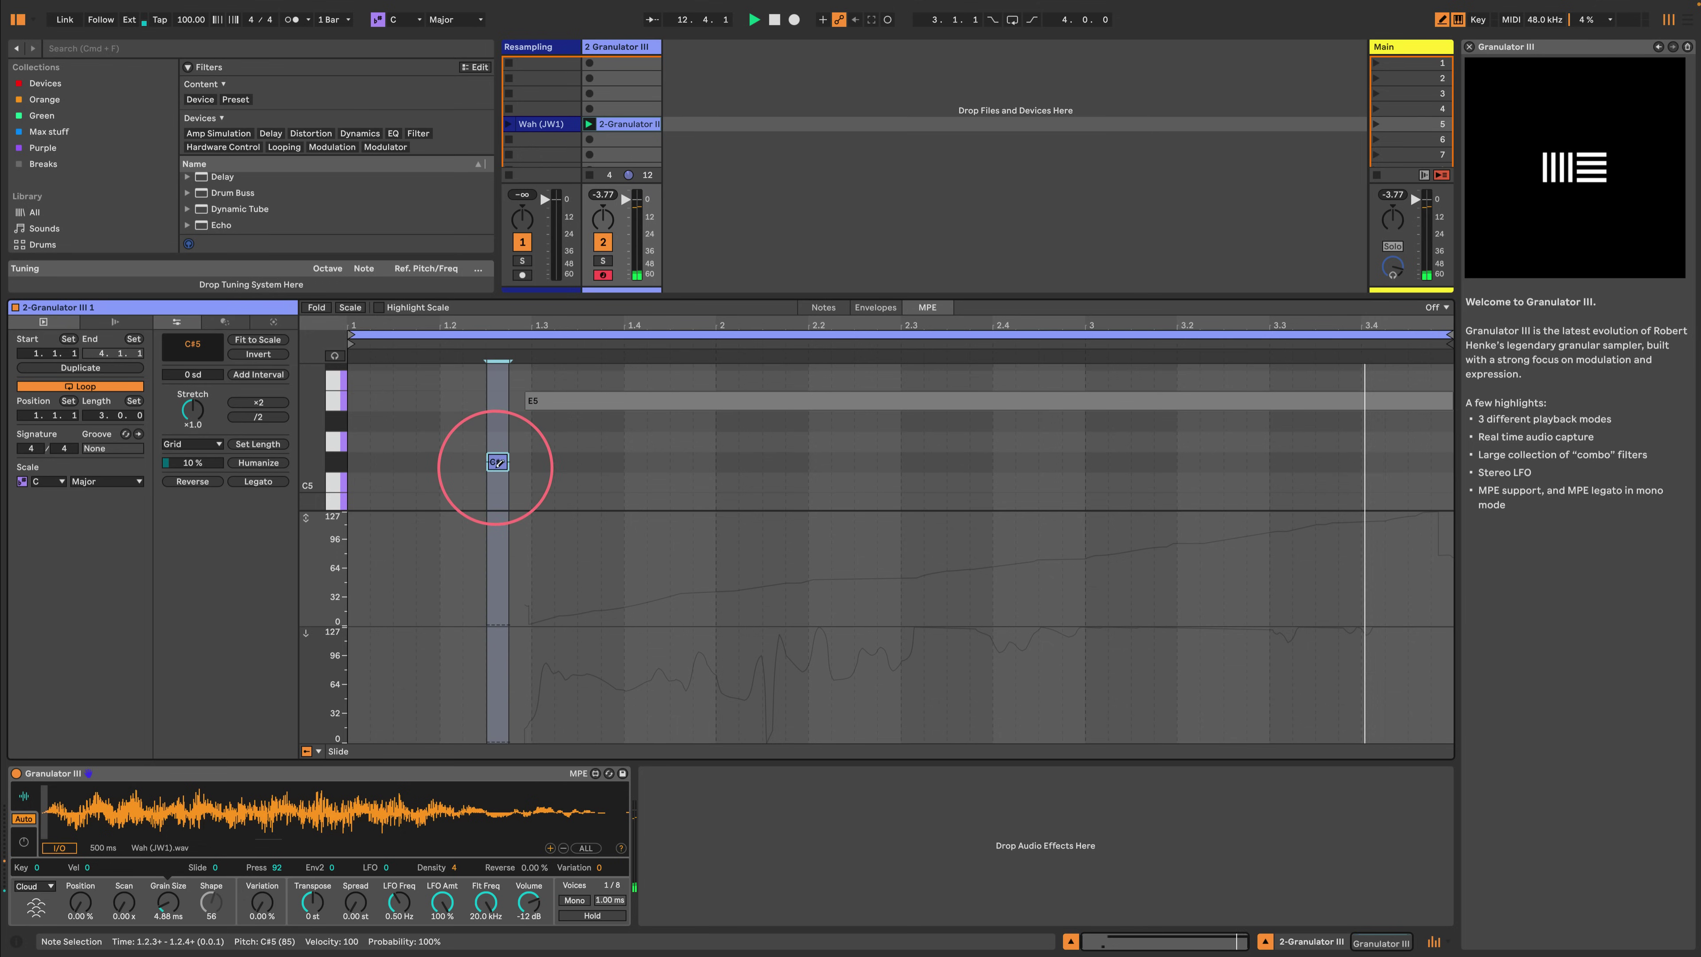
mouse_move(494, 462)
mouse_down()
mouse_move(562, 449)
mouse_move(498, 473)
mouse_up()
key(b)
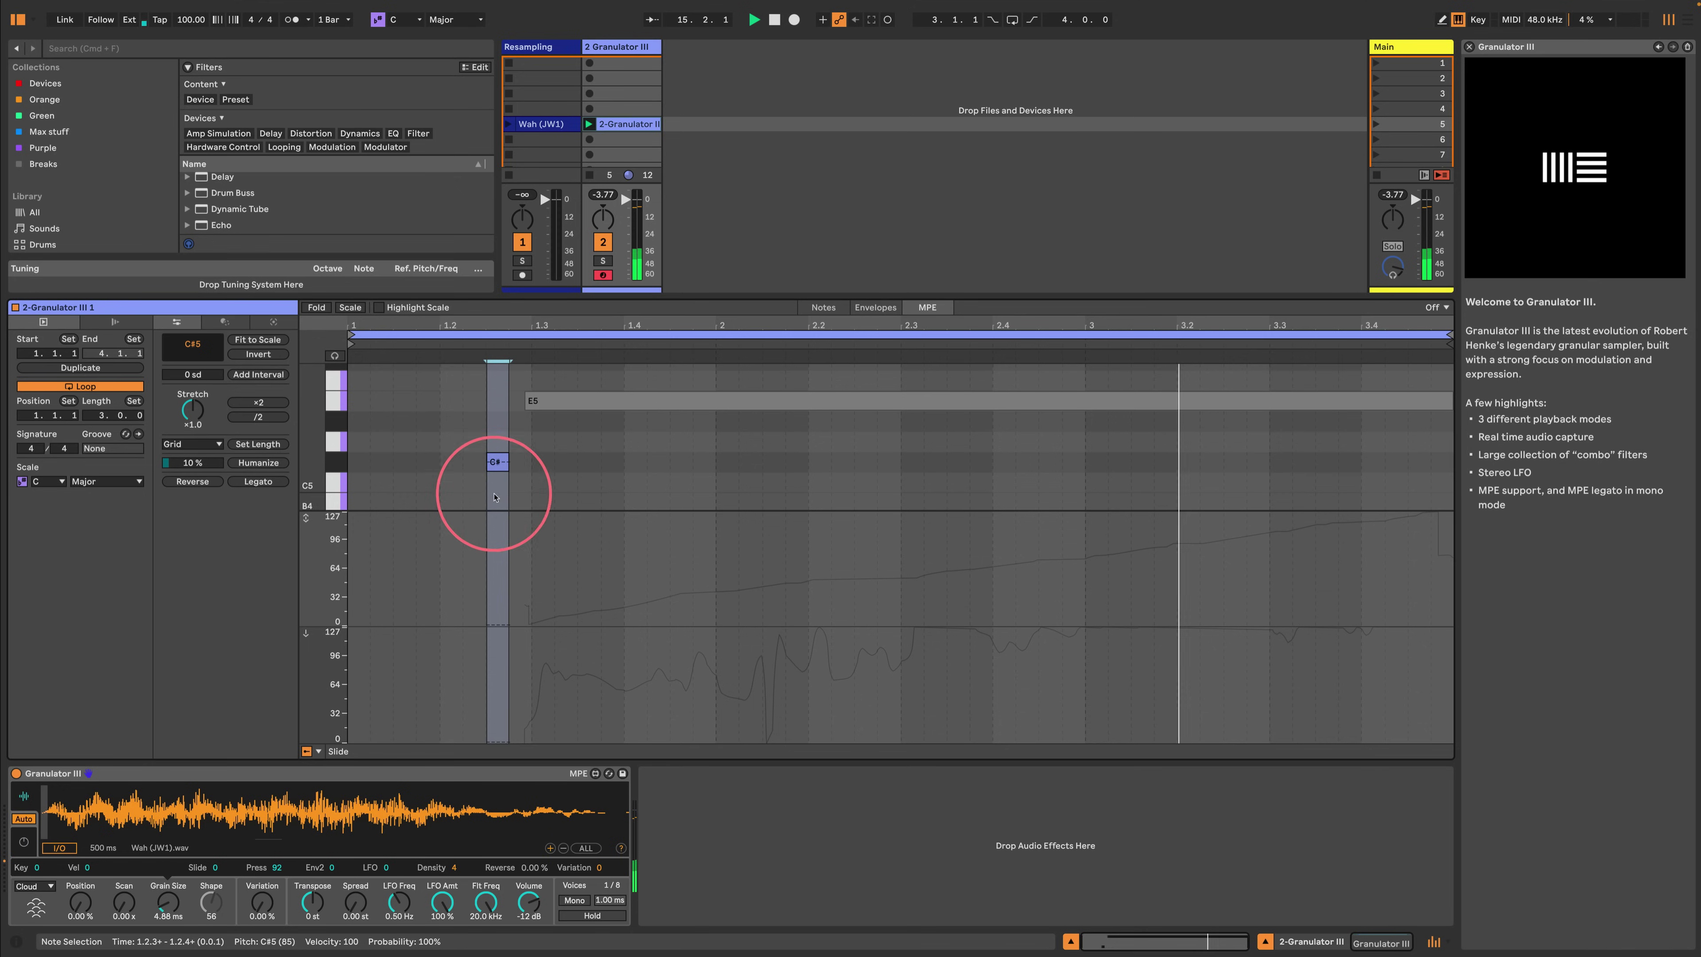
key(super+z)
key(super+shift+z)
key(super+z)
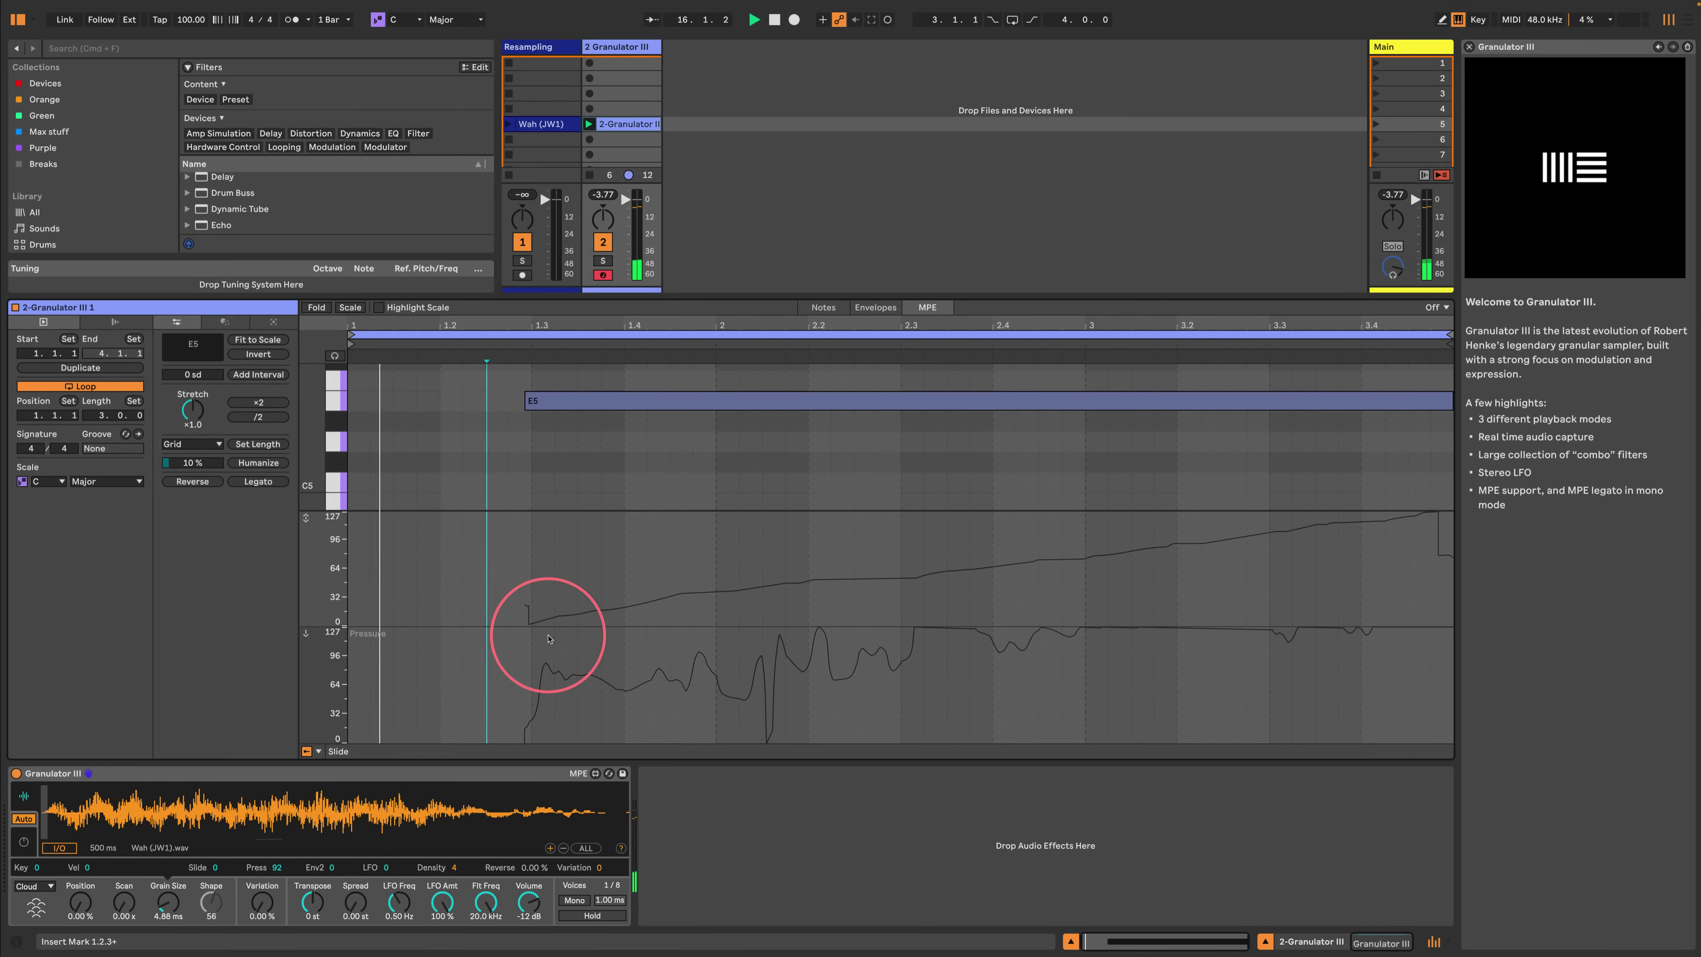
Draw the E5 note's Pressure falling steadily toward 0 and redraw its Slide as a steady rise
click(531, 684)
click(548, 673)
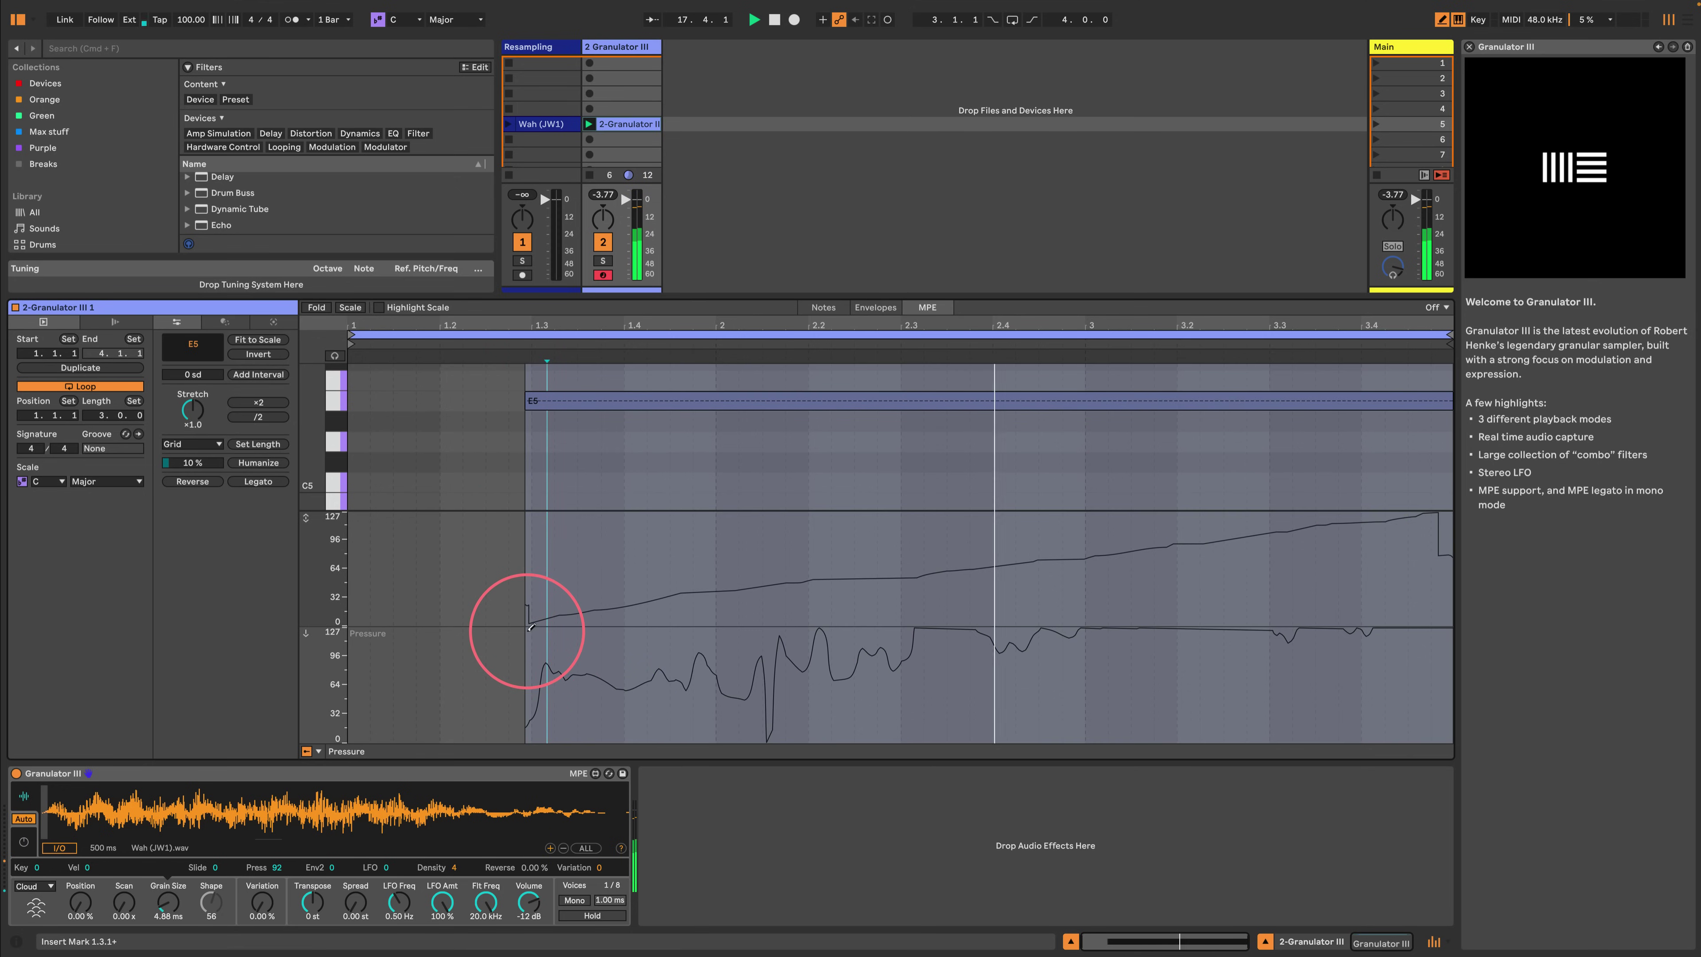
mouse_move(606, 640)
mouse_down()
mouse_move(805, 683)
mouse_move(1430, 738)
mouse_up()
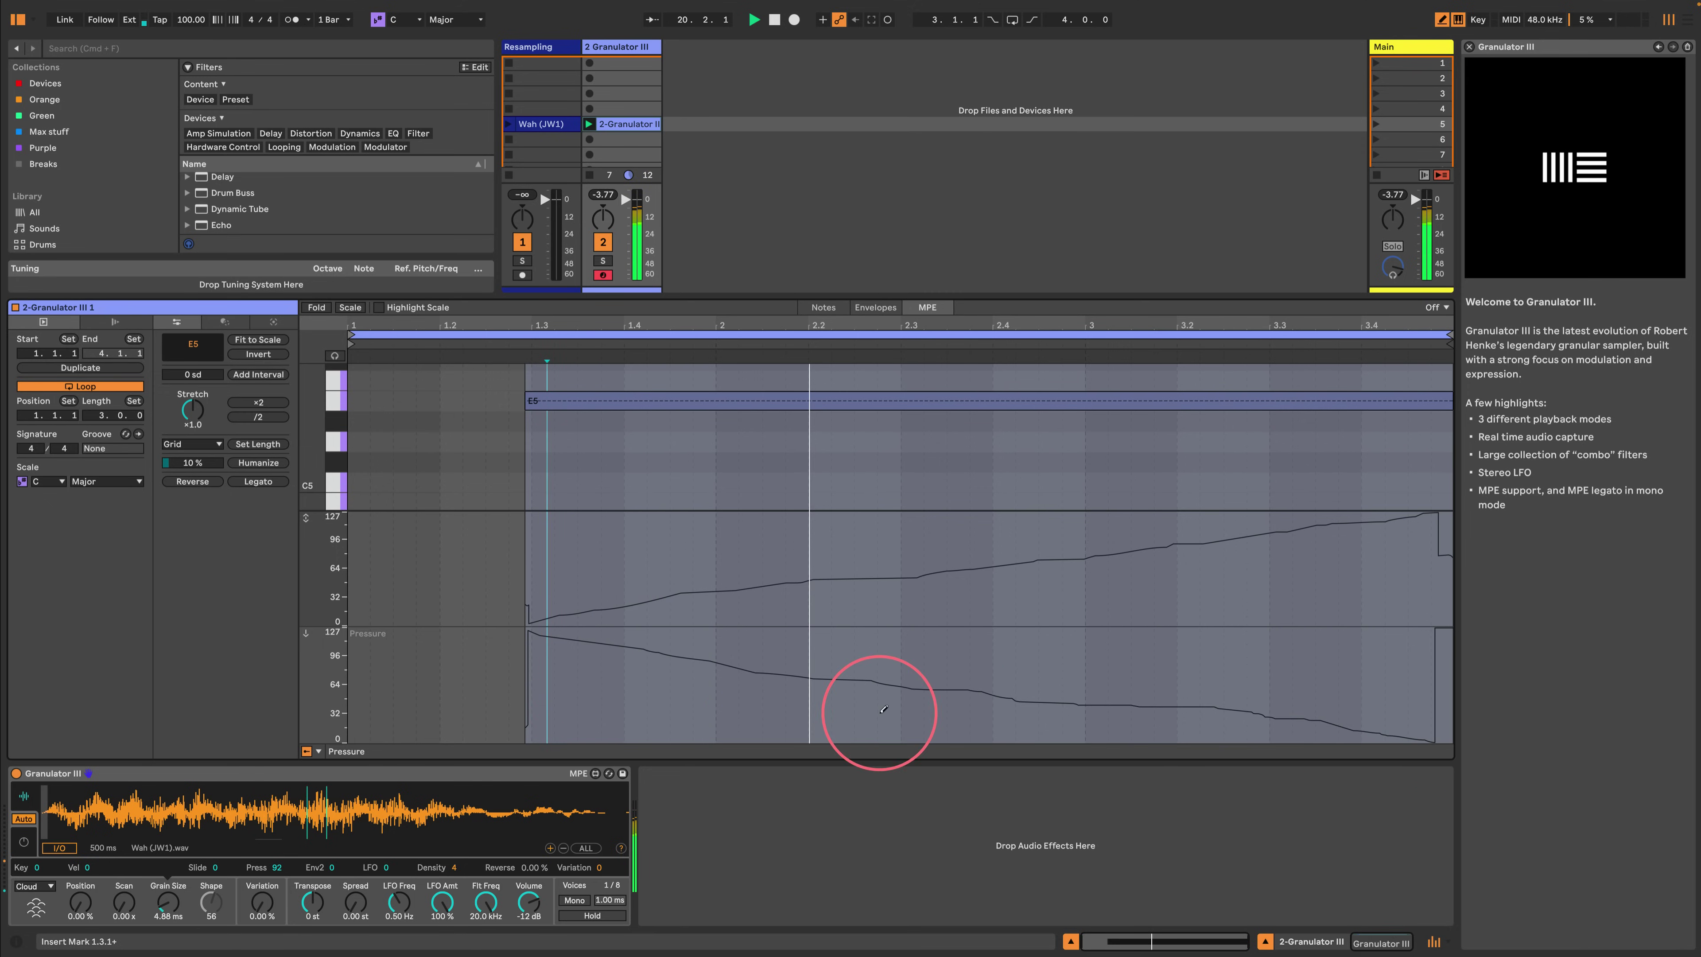
drag(1068, 705, 1206, 695)
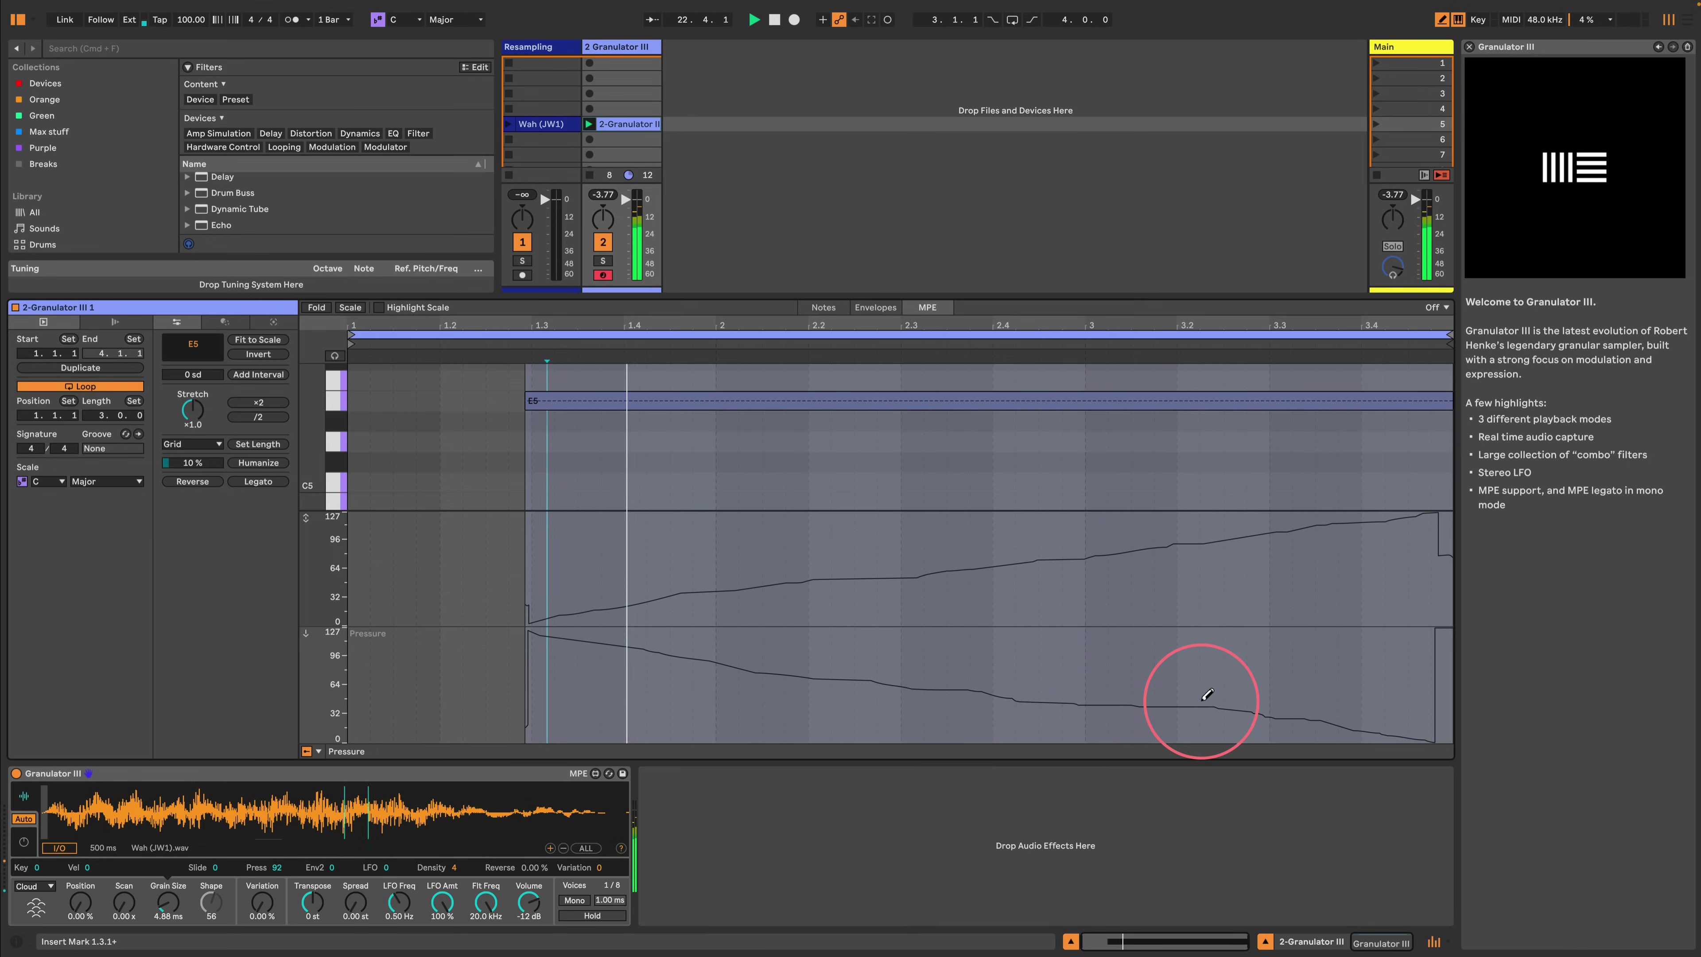
key(space)
drag(535, 611, 650, 589)
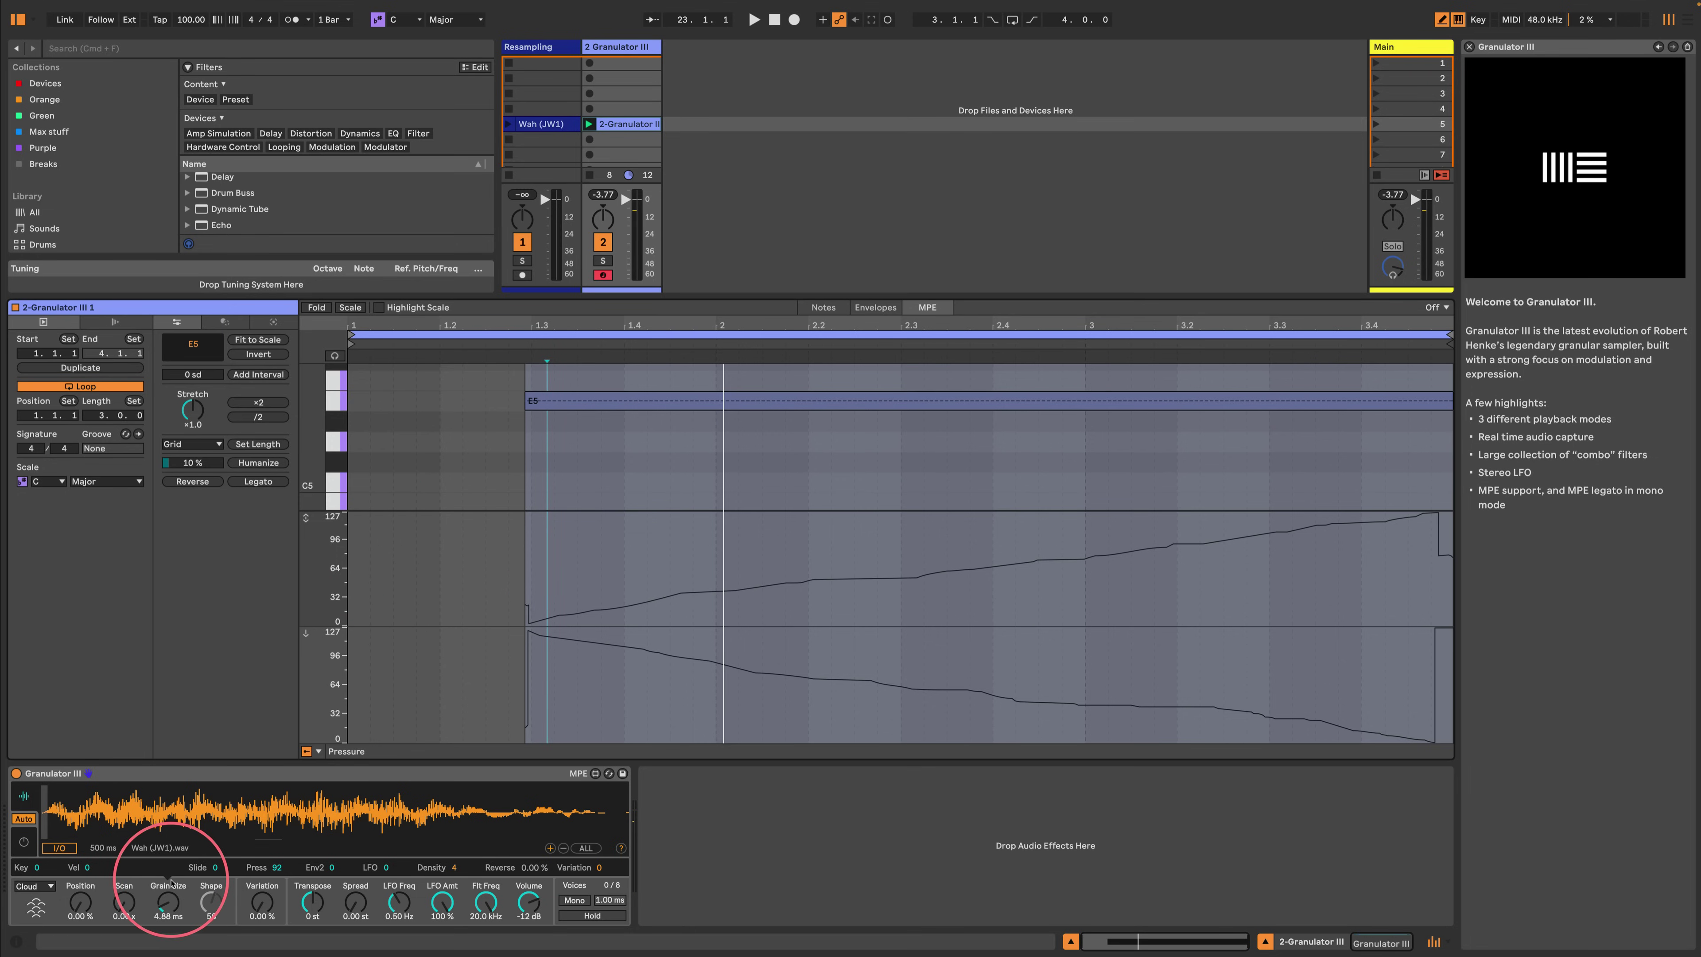
key(space)
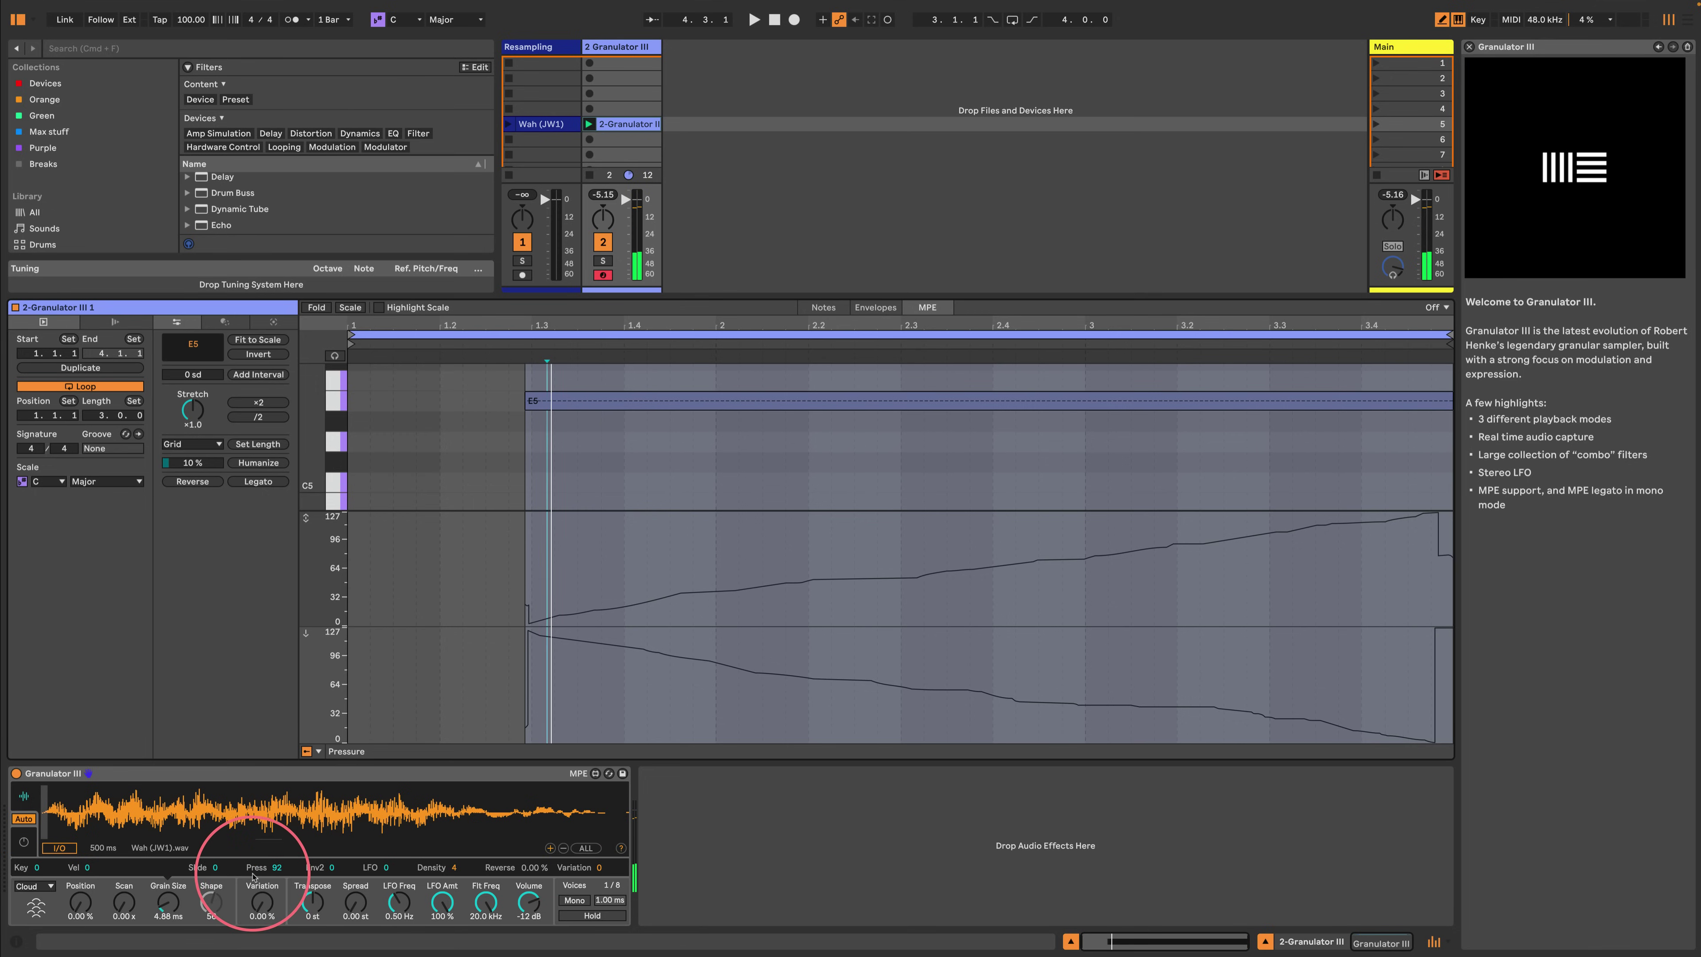
click(589, 175)
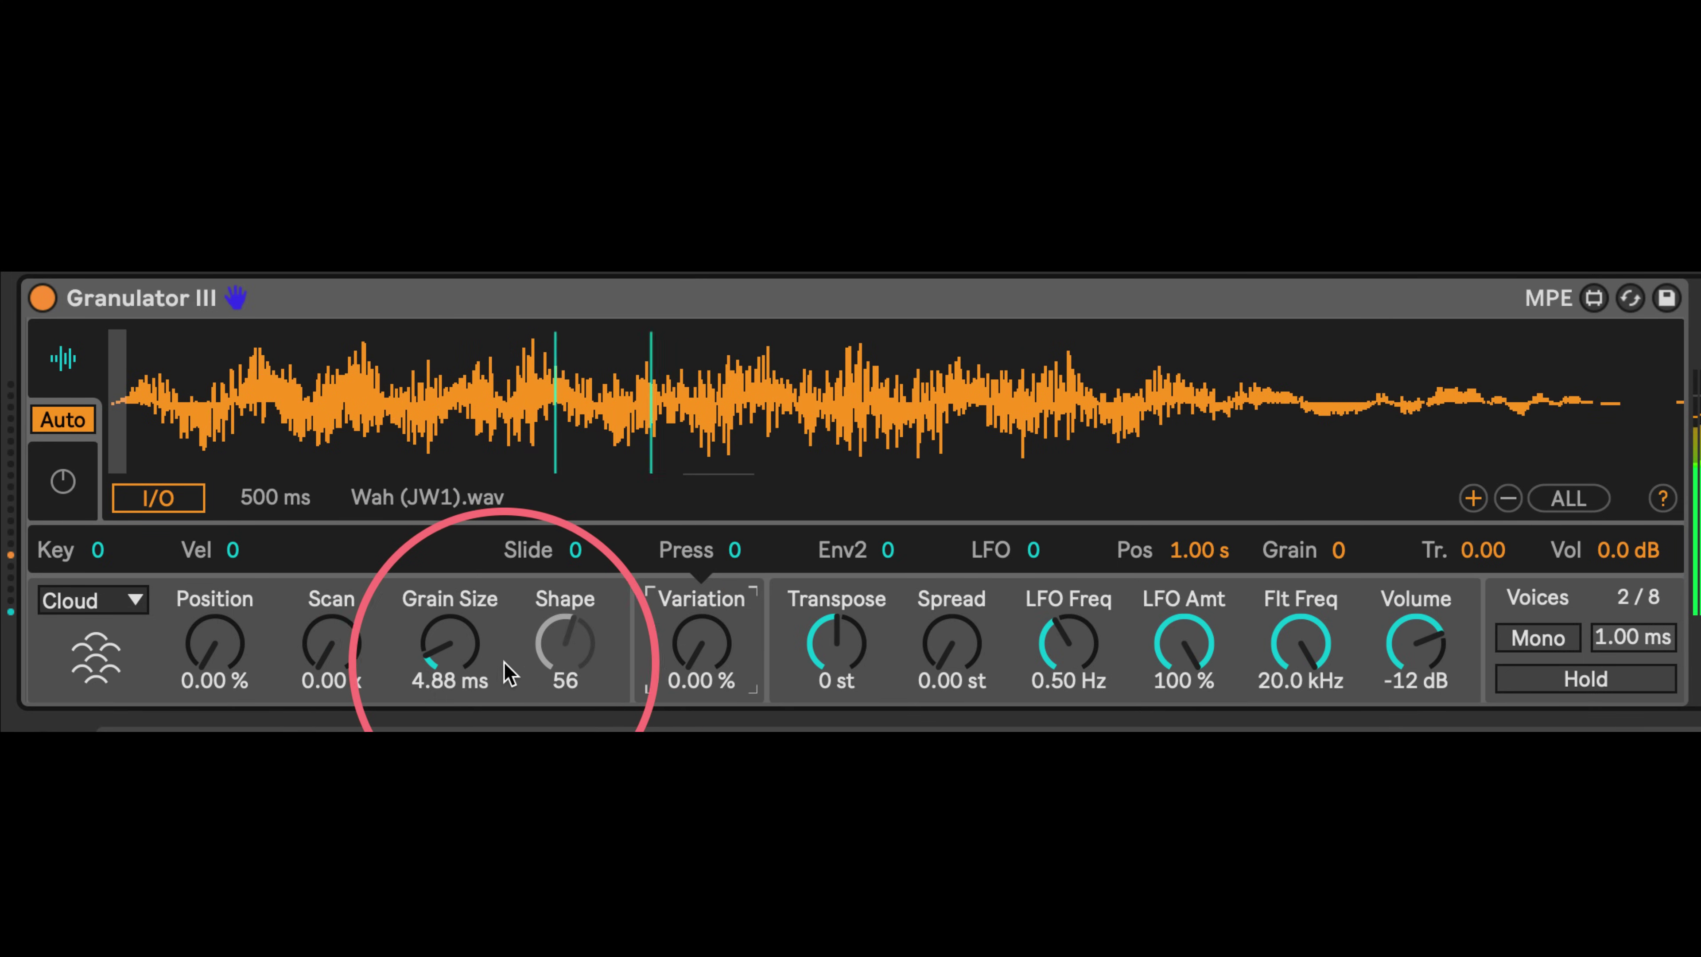
Reset Slide's modulation of Position to 0
click(438, 649)
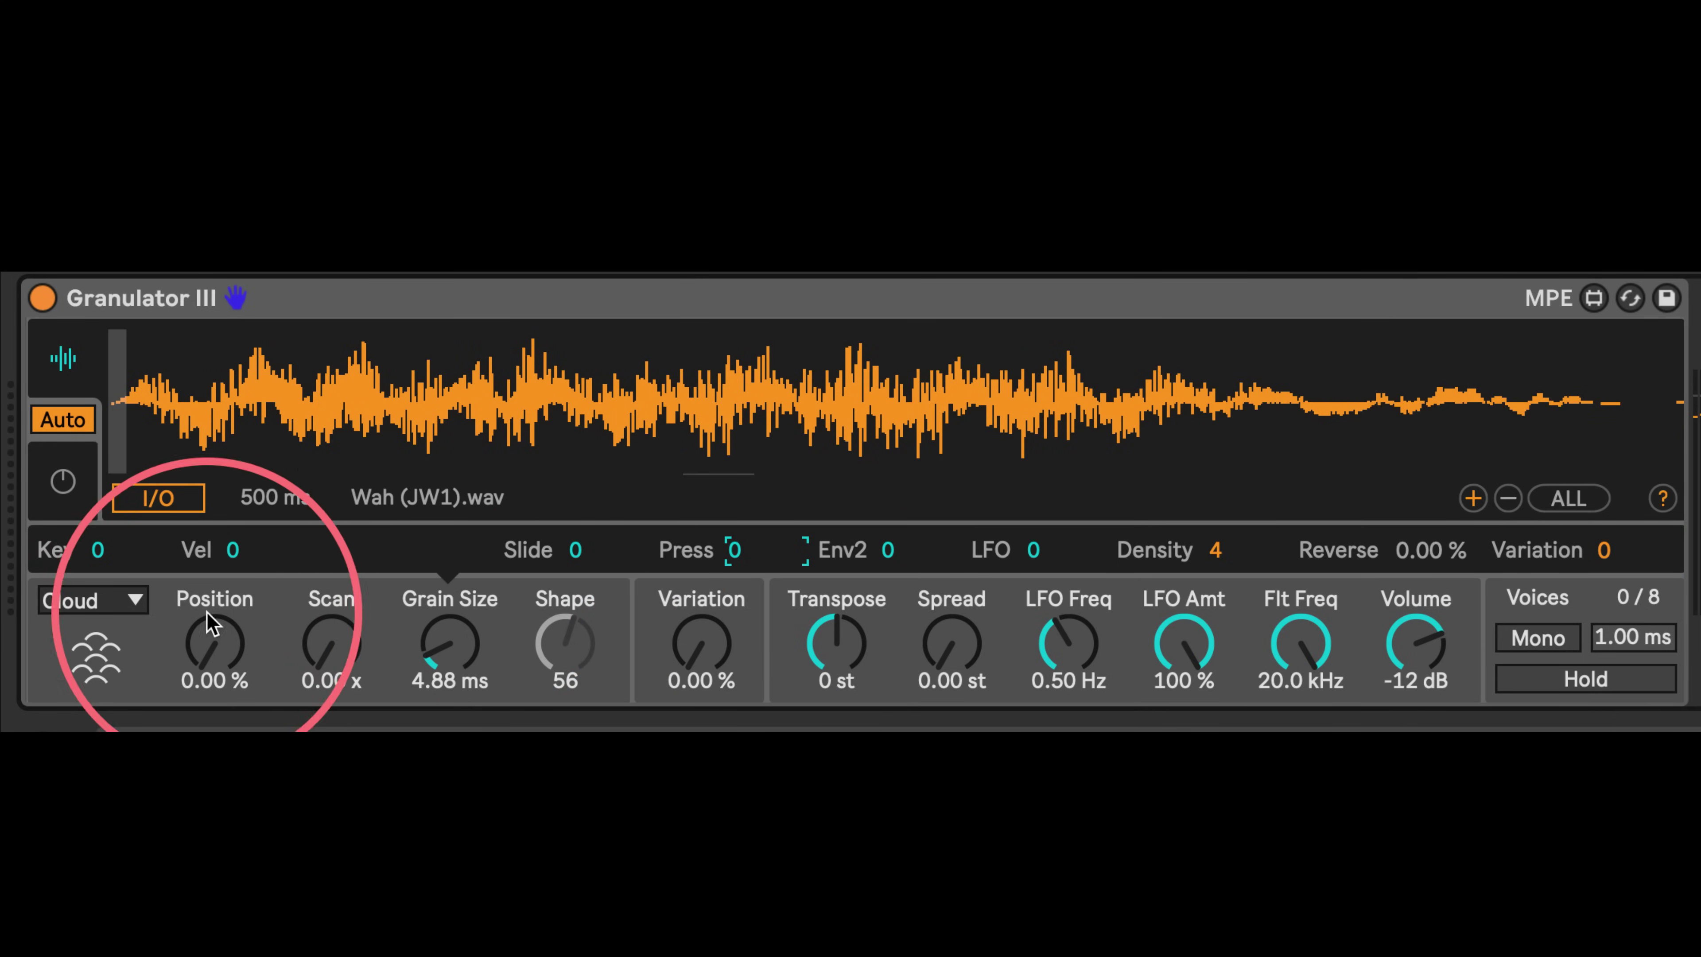
click(224, 599)
double_click(577, 551)
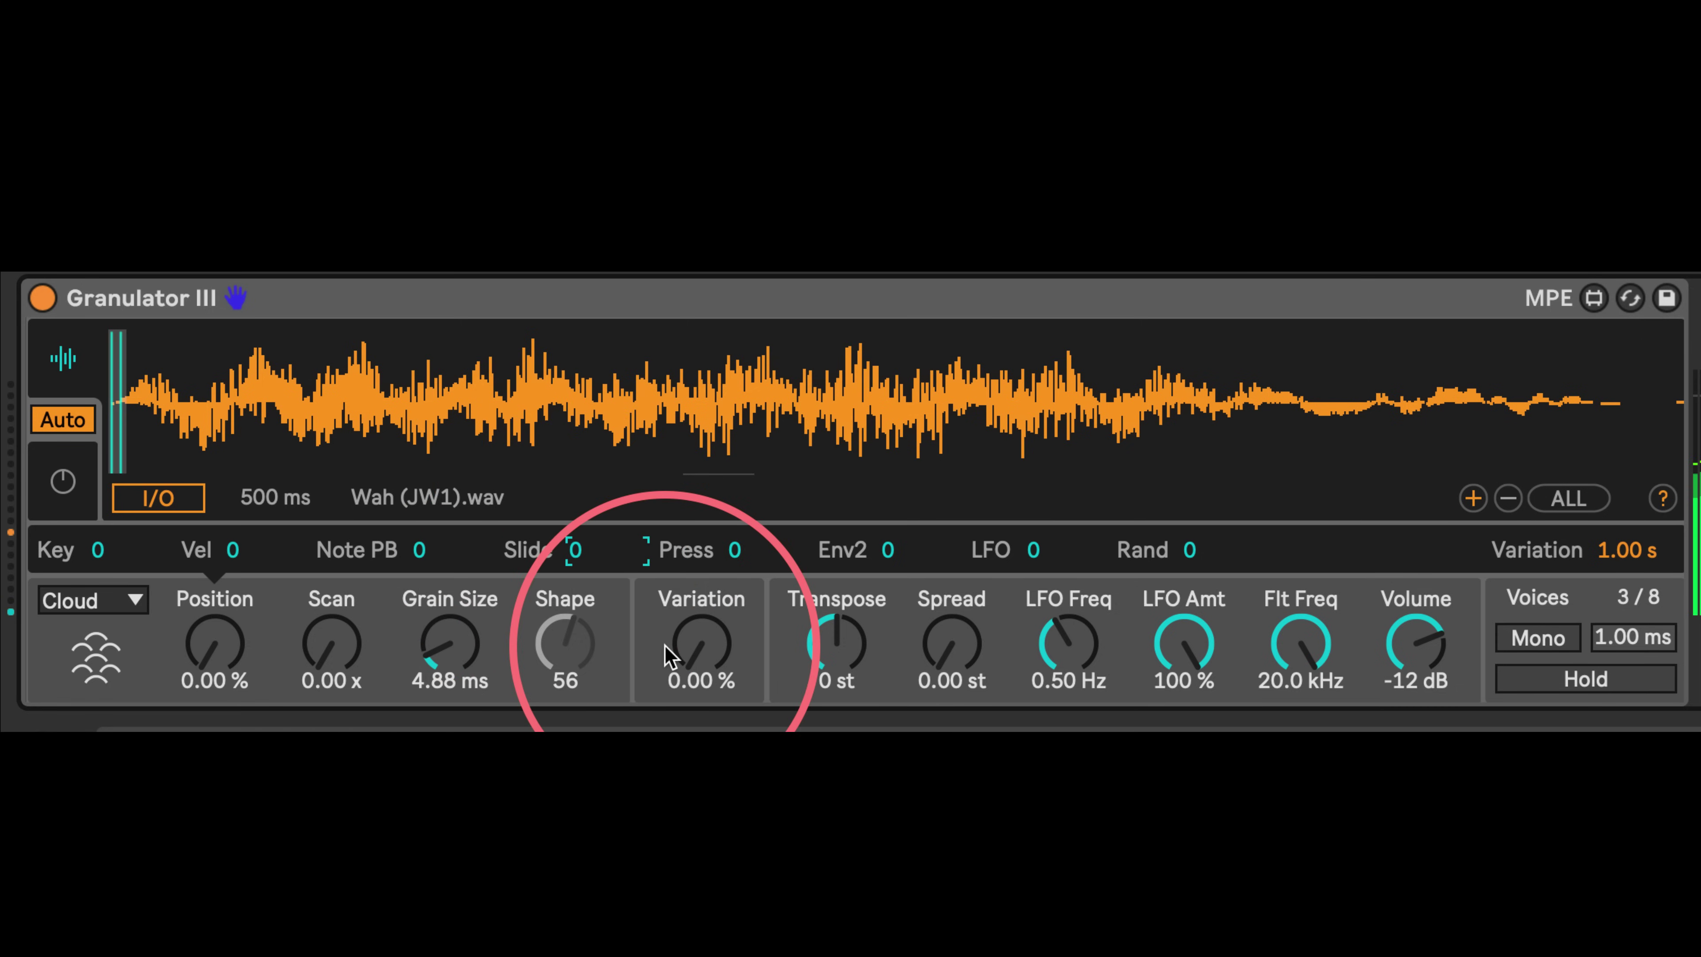
Set Variation to 6.75 % and move Position to 40.9 %
click(703, 643)
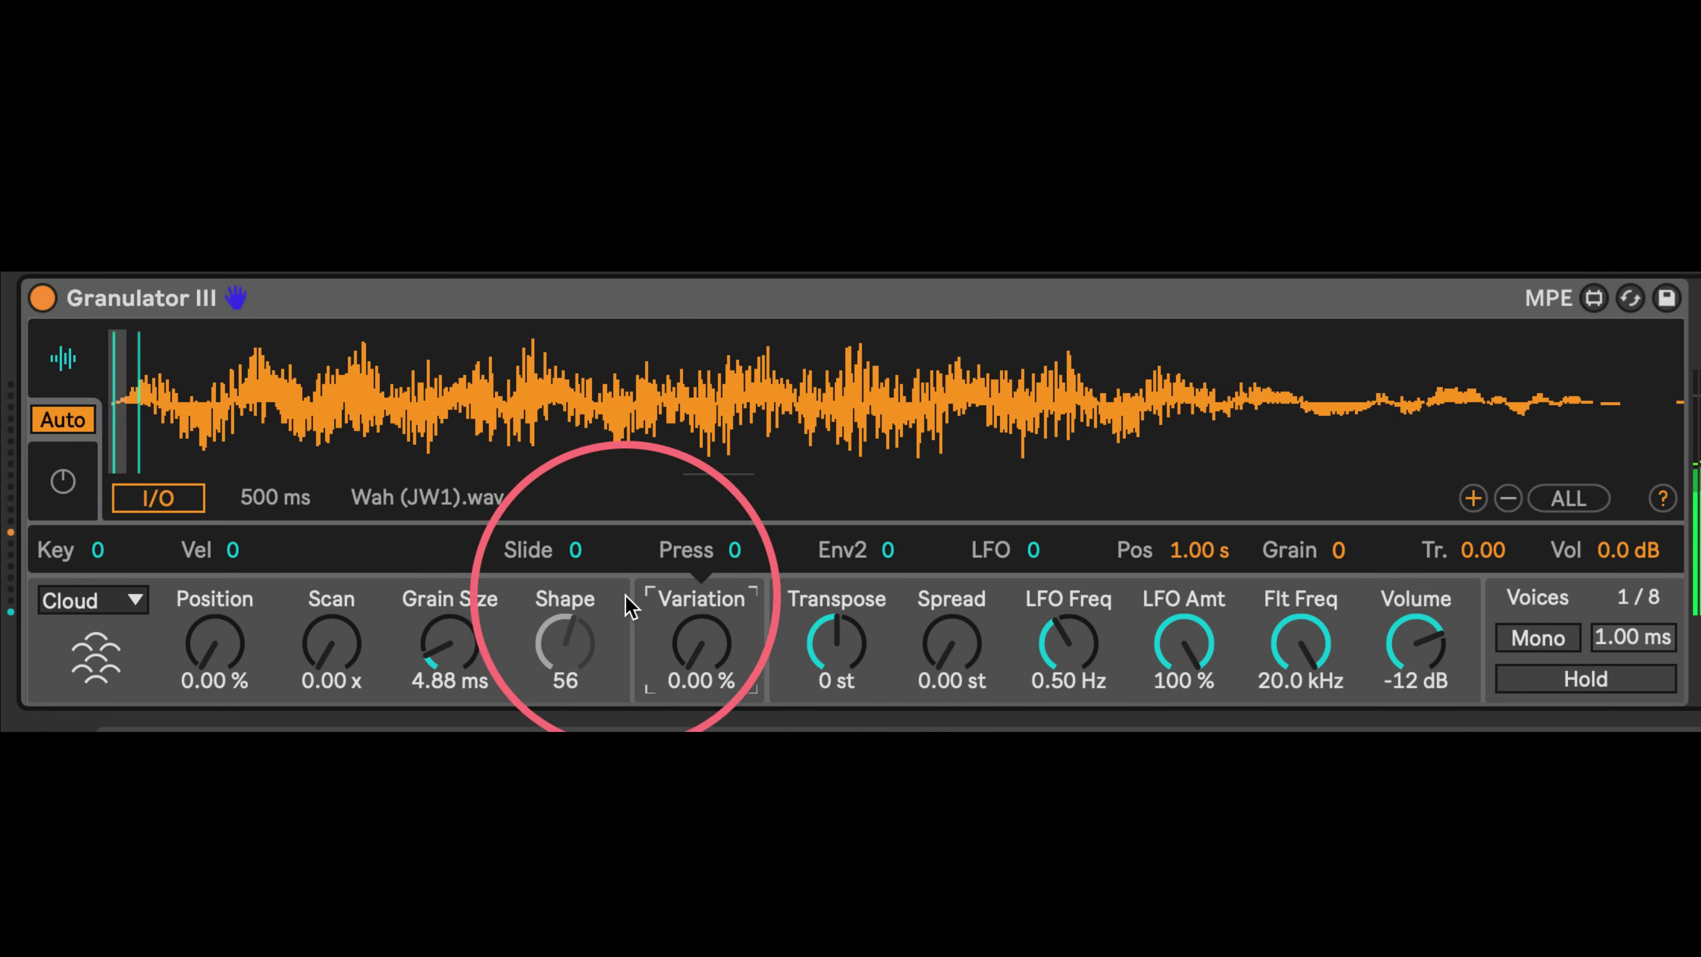
drag(702, 633, 677, 456)
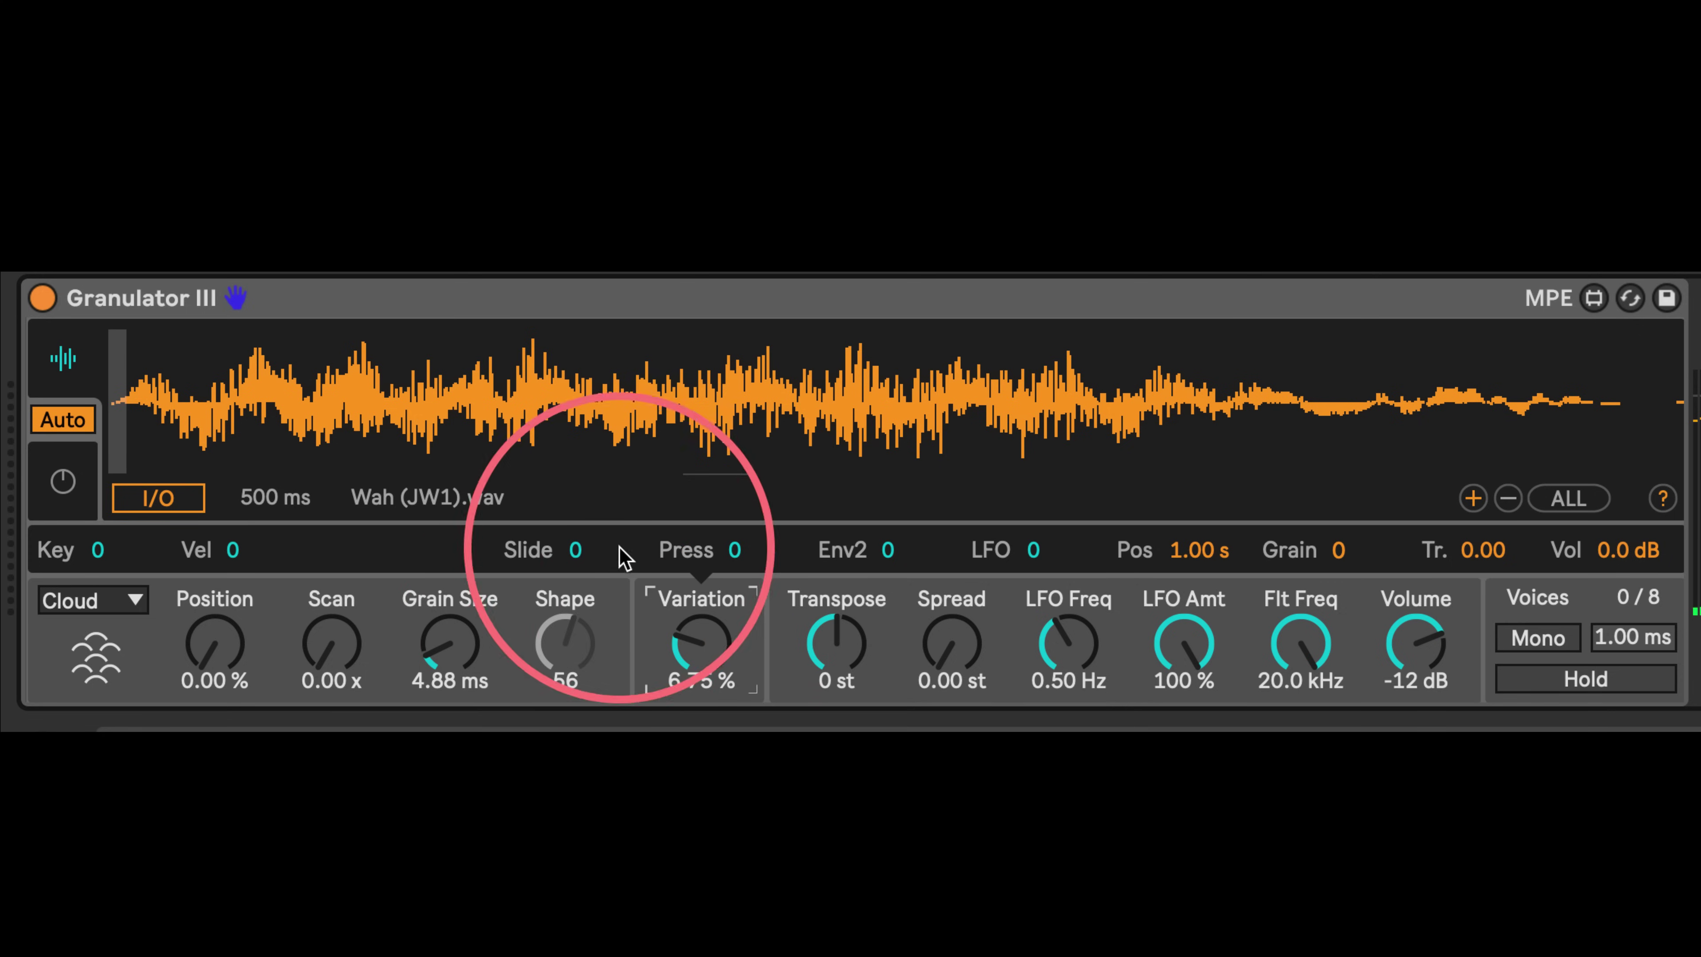
drag(215, 643, 197, 605)
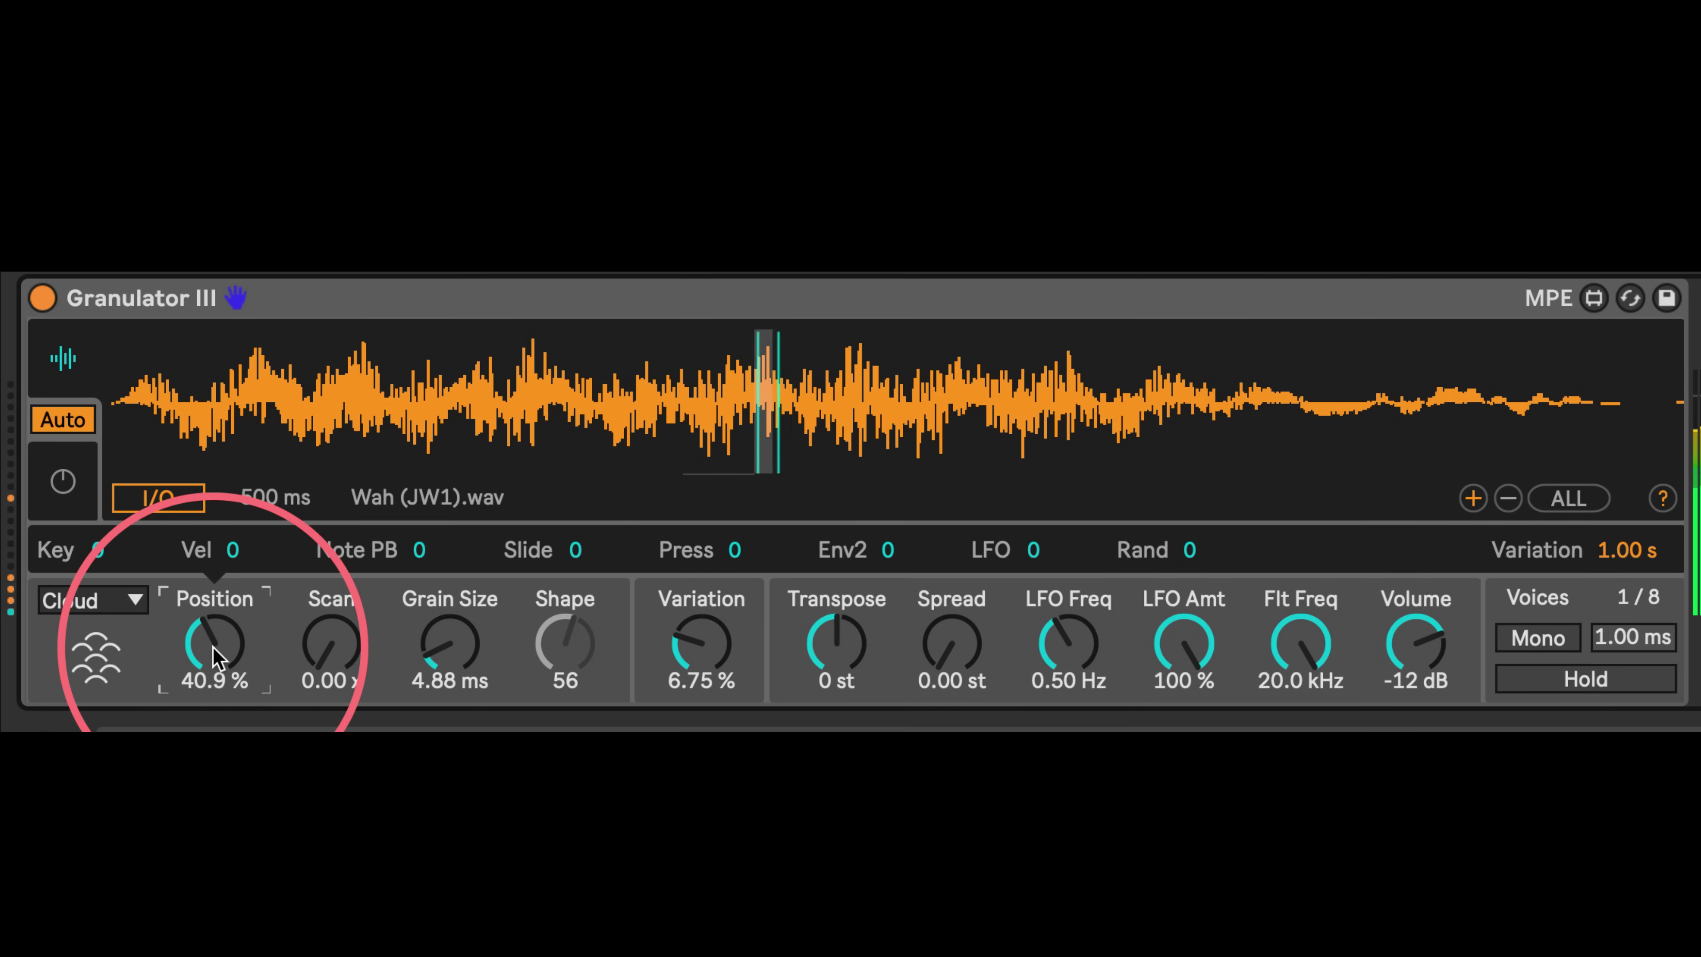
Route Variation to grain position, grain size and transpose by up to 24
drag(670, 636, 691, 673)
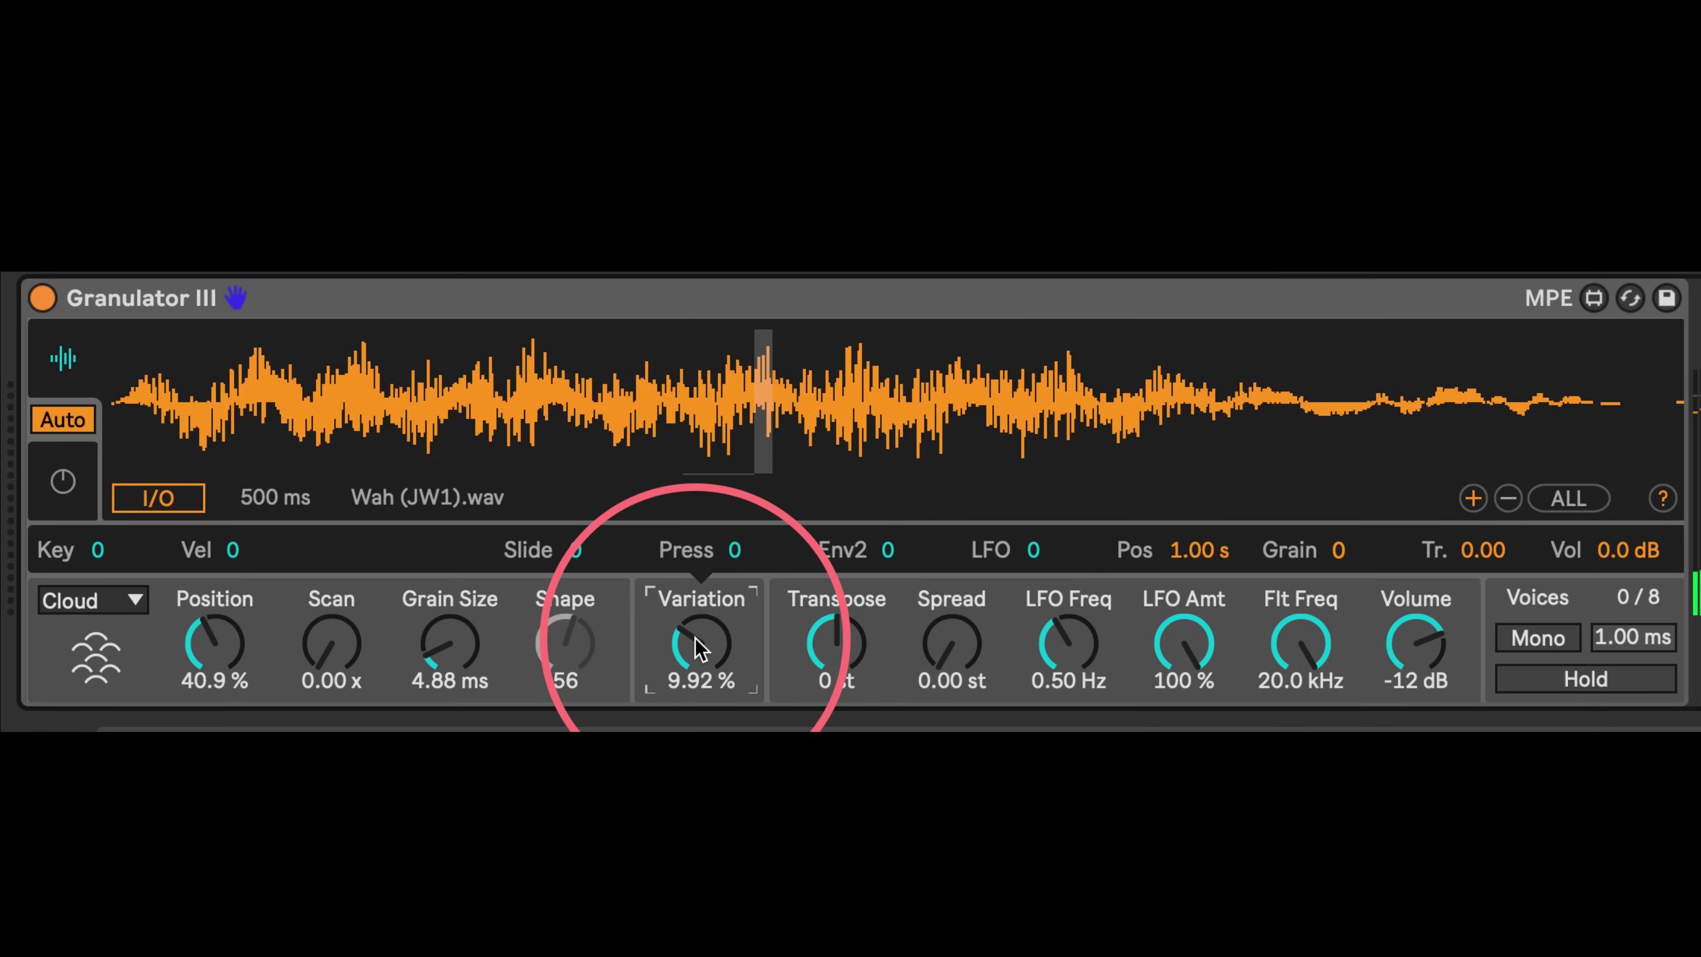
mouse_move(1194, 564)
mouse_down()
mouse_move(1184, 664)
mouse_move(1212, 743)
mouse_move(1223, 418)
mouse_move(1194, 562)
mouse_up()
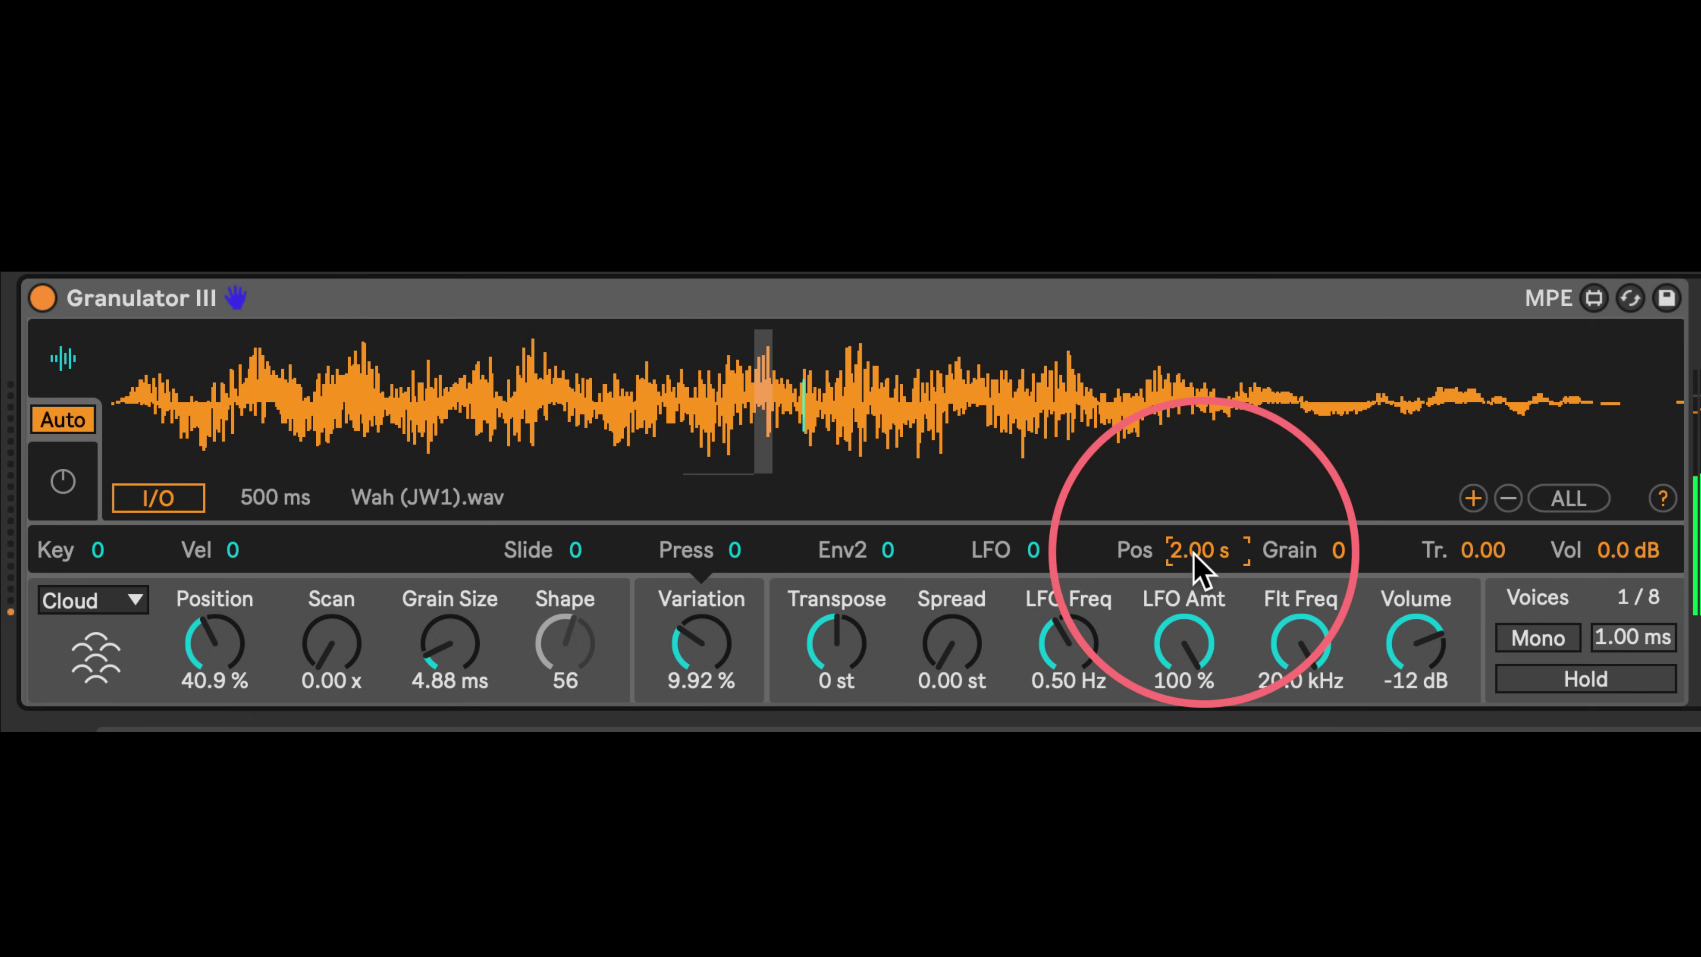
drag(1338, 560, 1337, 388)
mouse_move(701, 643)
mouse_down()
mouse_move(702, 619)
mouse_move(701, 660)
mouse_move(701, 454)
mouse_move(701, 653)
mouse_up()
mouse_move(1473, 561)
mouse_down()
mouse_move(1477, 530)
mouse_move(1479, 551)
mouse_up()
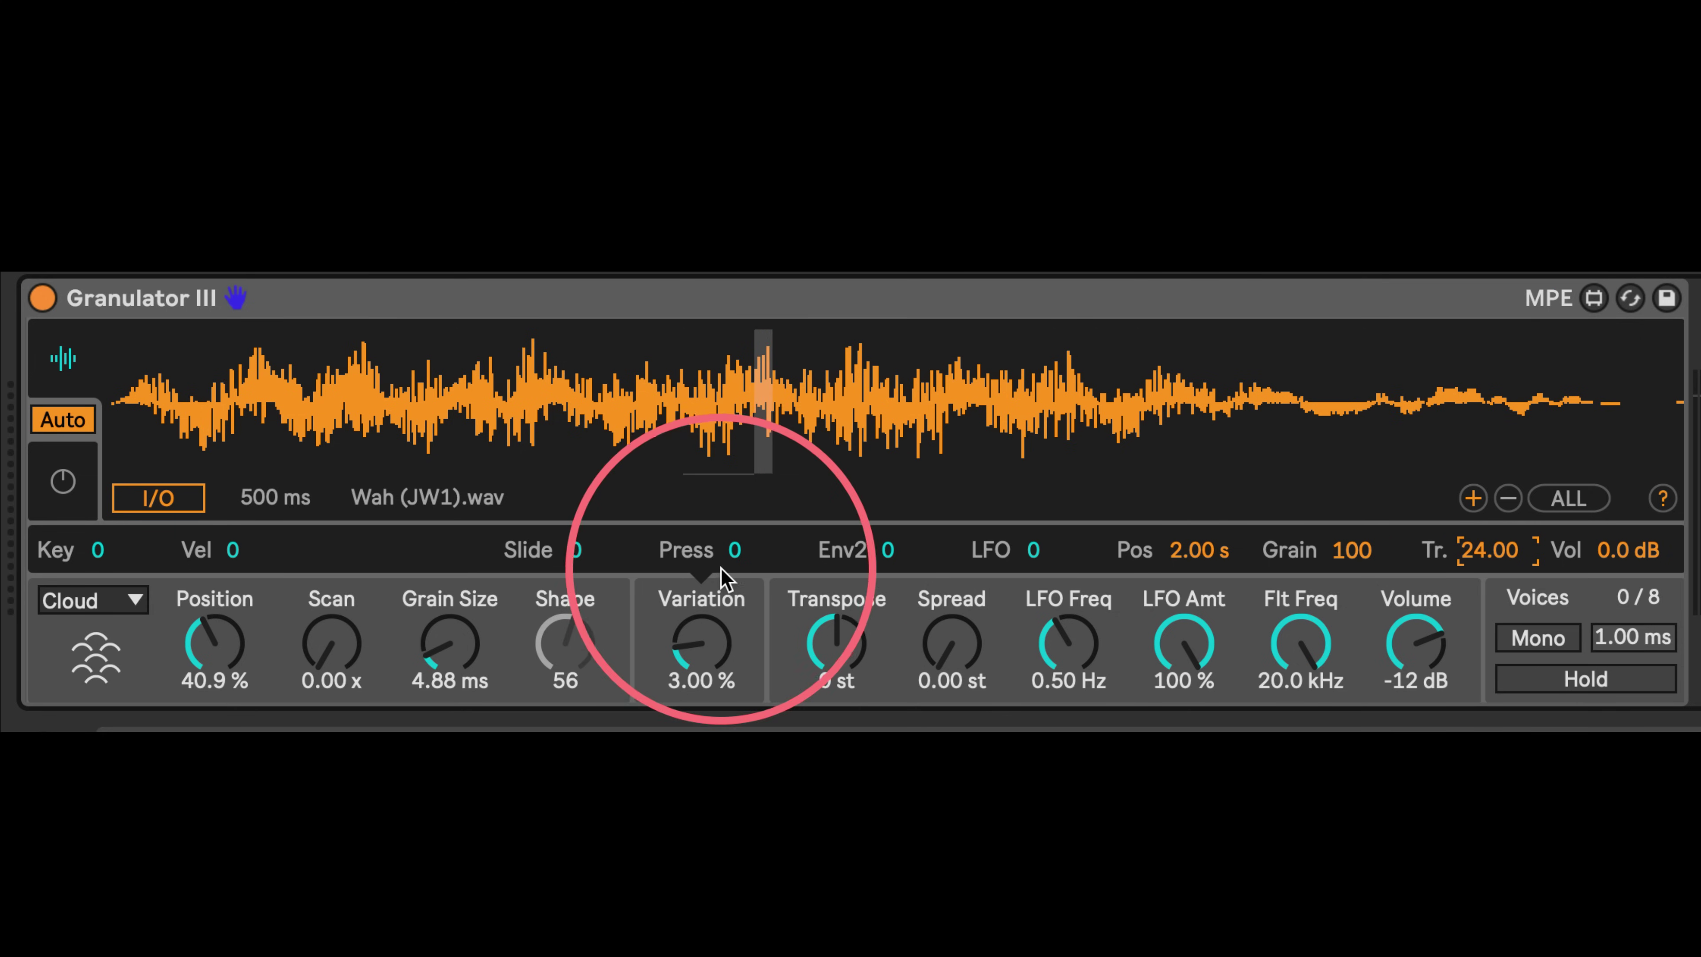
Remove Variation's position amount, trim its grain size amount, and try then remove Pressure modulation at 100
click(1195, 550)
drag(1196, 551, 1180, 838)
drag(1343, 550, 1557, 737)
drag(1433, 574, 1527, 553)
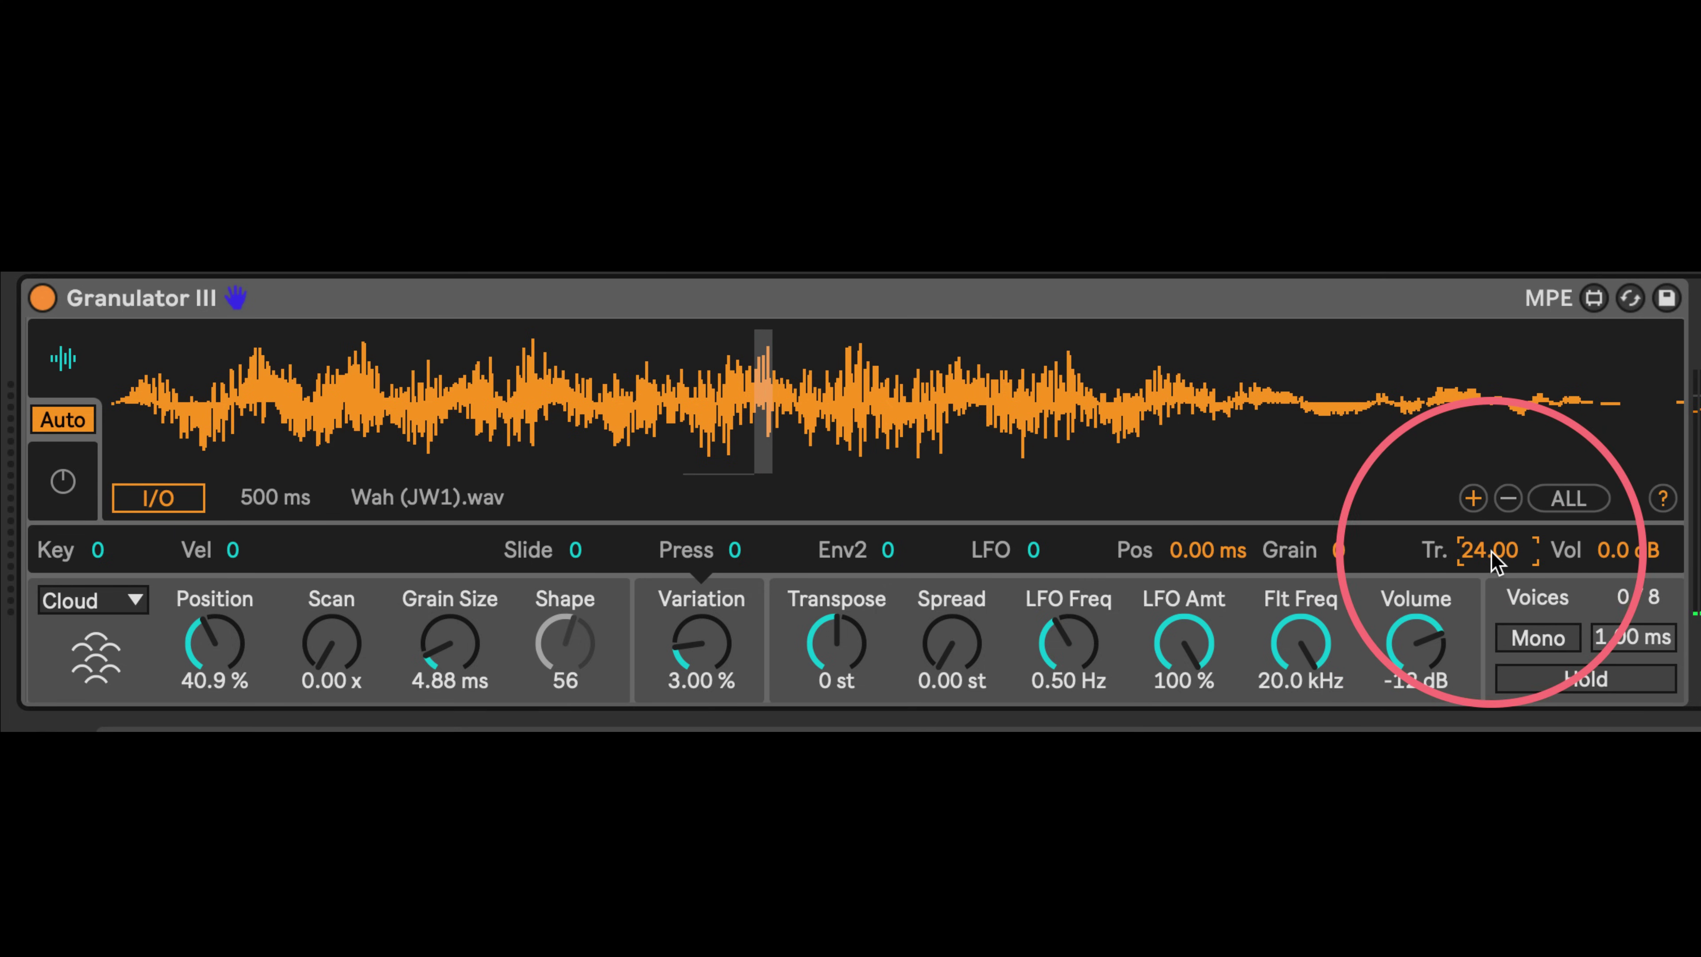
mouse_move(734, 559)
mouse_down()
mouse_move(734, 536)
mouse_move(734, 559)
mouse_up()
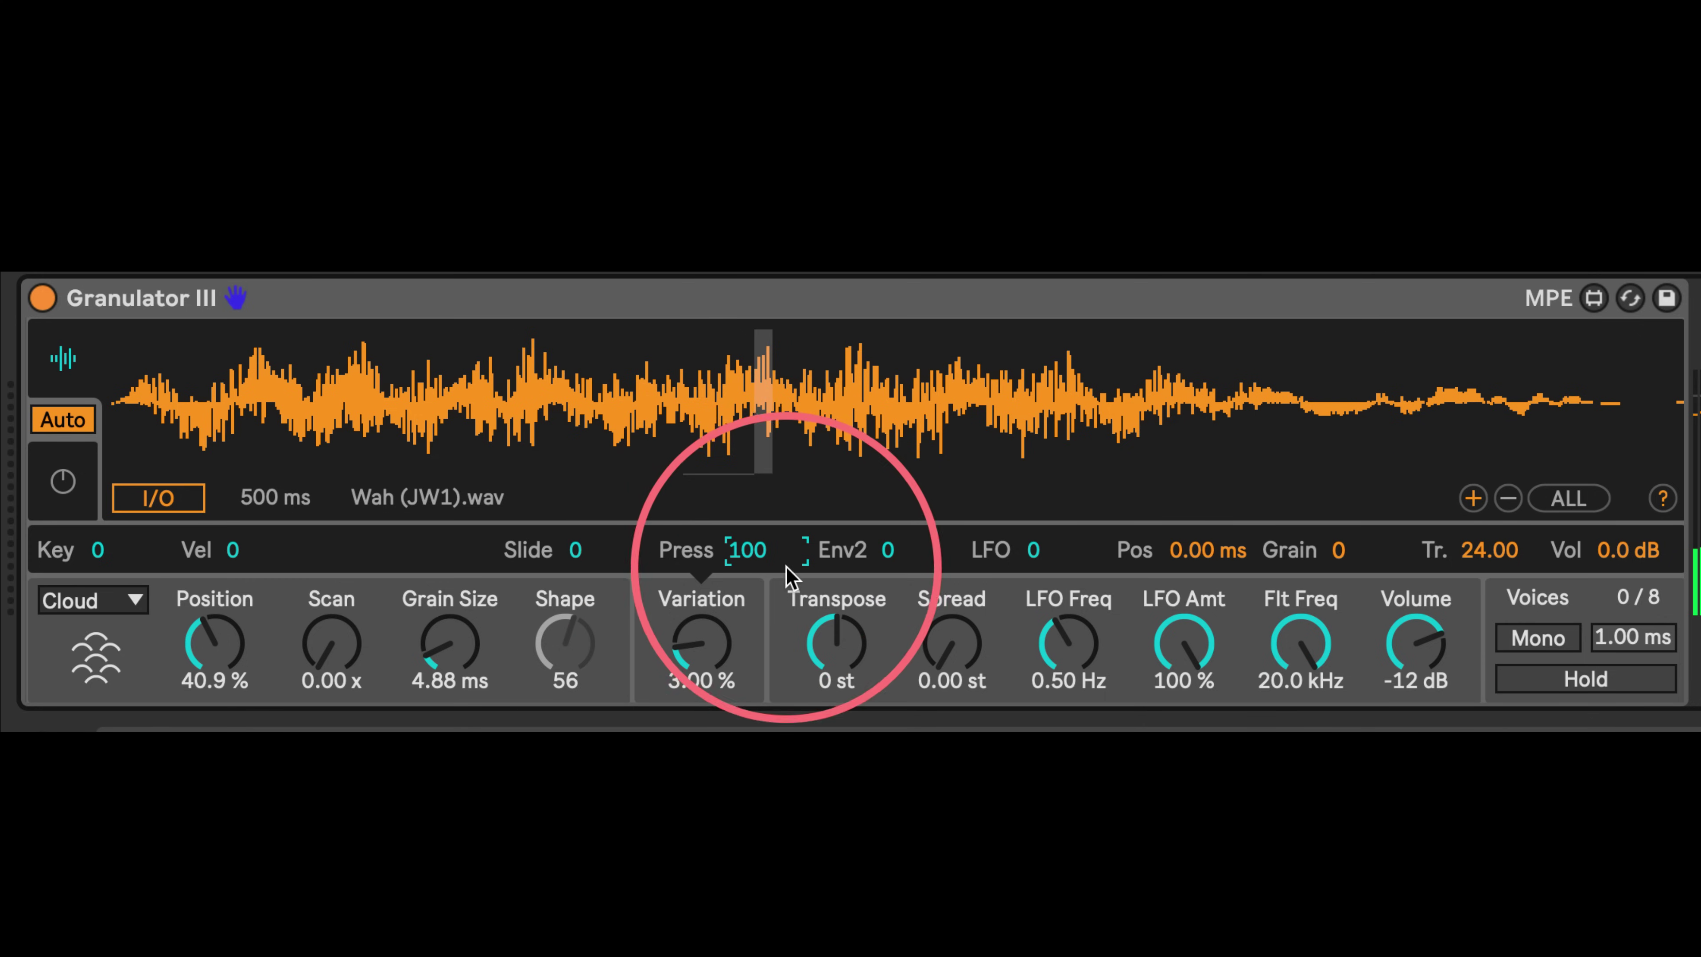
drag(753, 549, 870, 593)
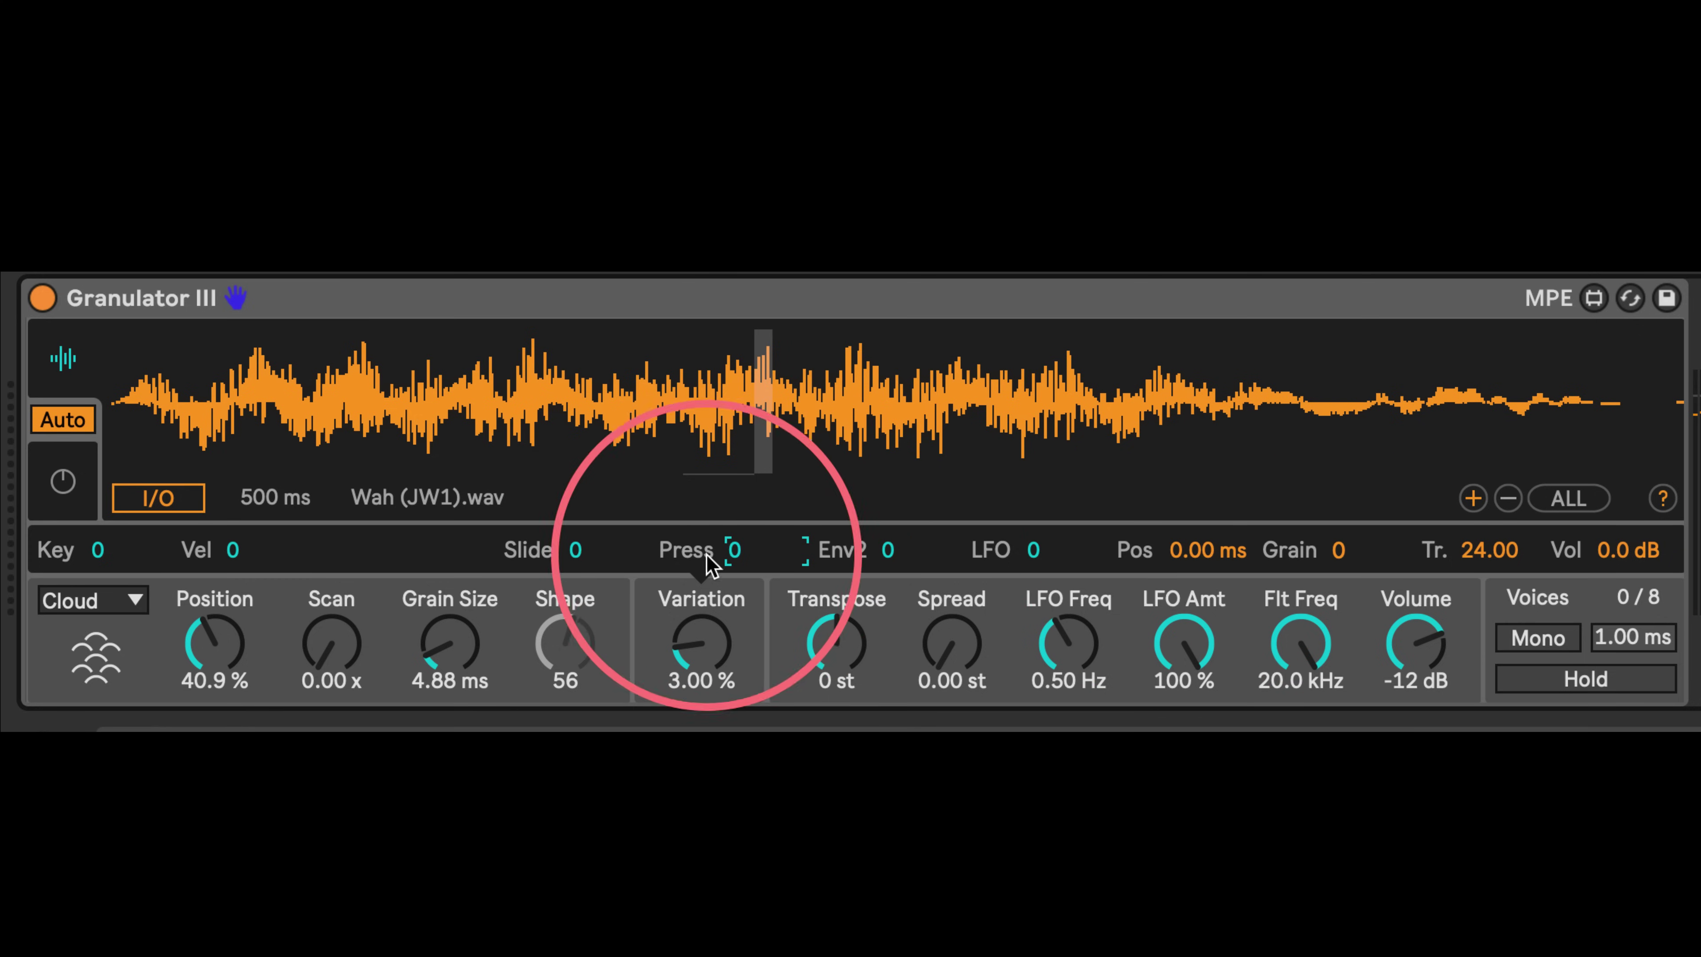
Briefly route Variation to position, clear that amount, and raise Variation to about 38.7 %
click(693, 626)
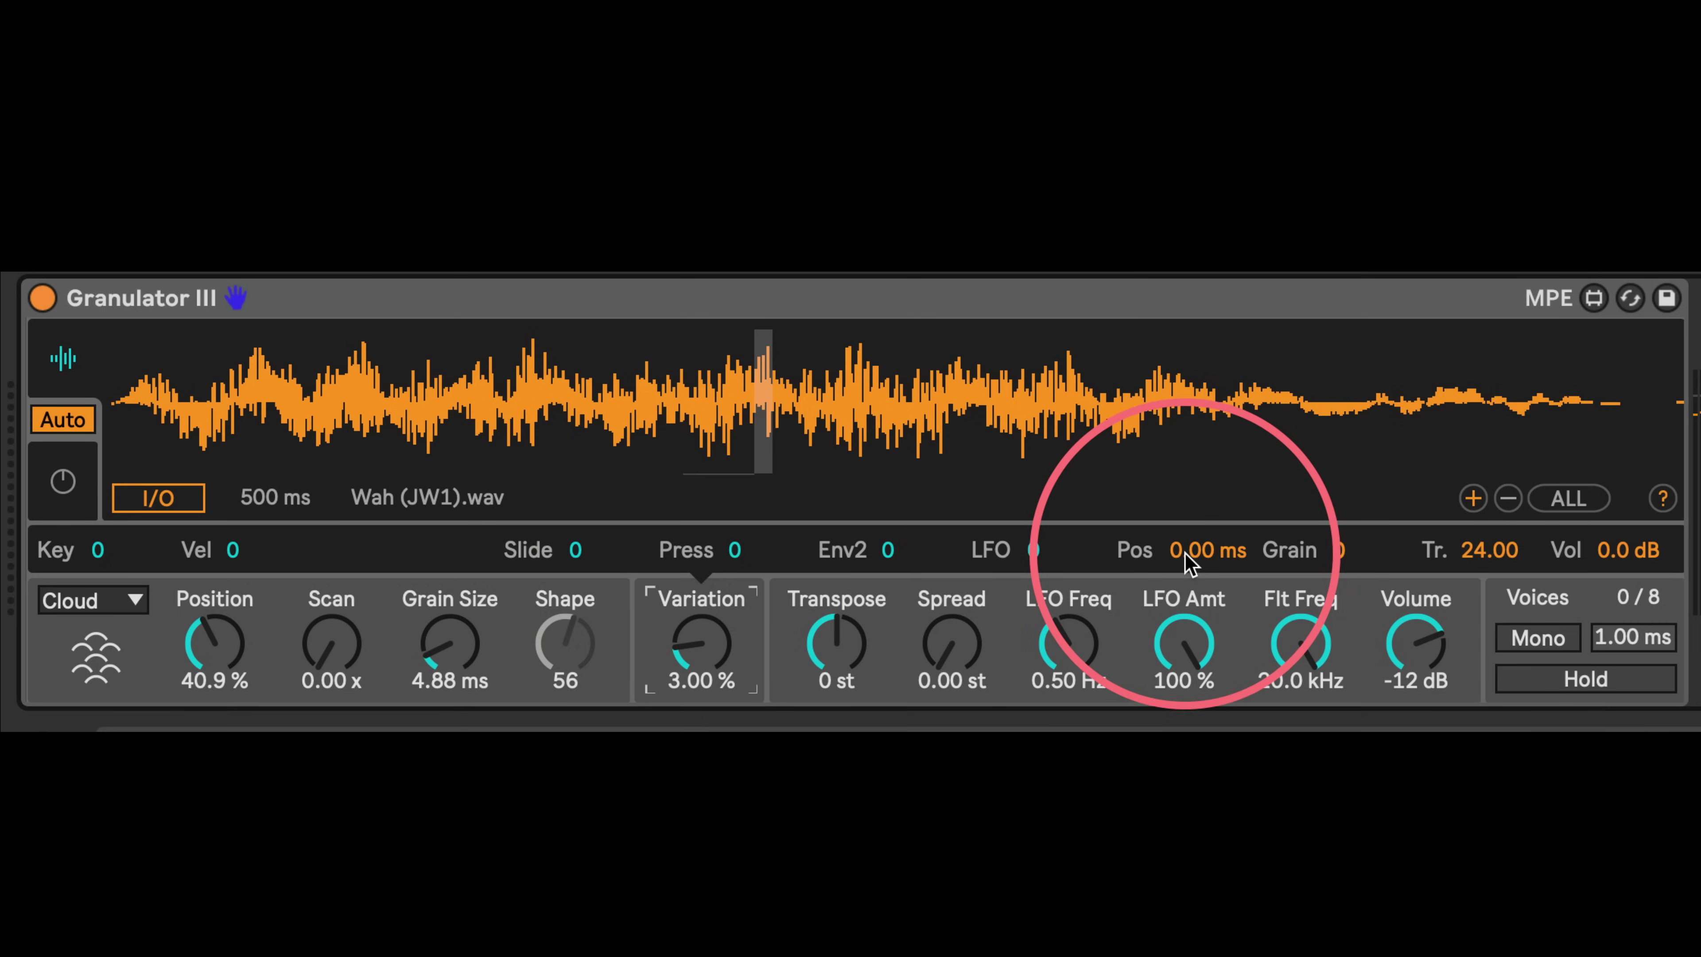
drag(1202, 550, 1209, 180)
drag(701, 643, 675, 566)
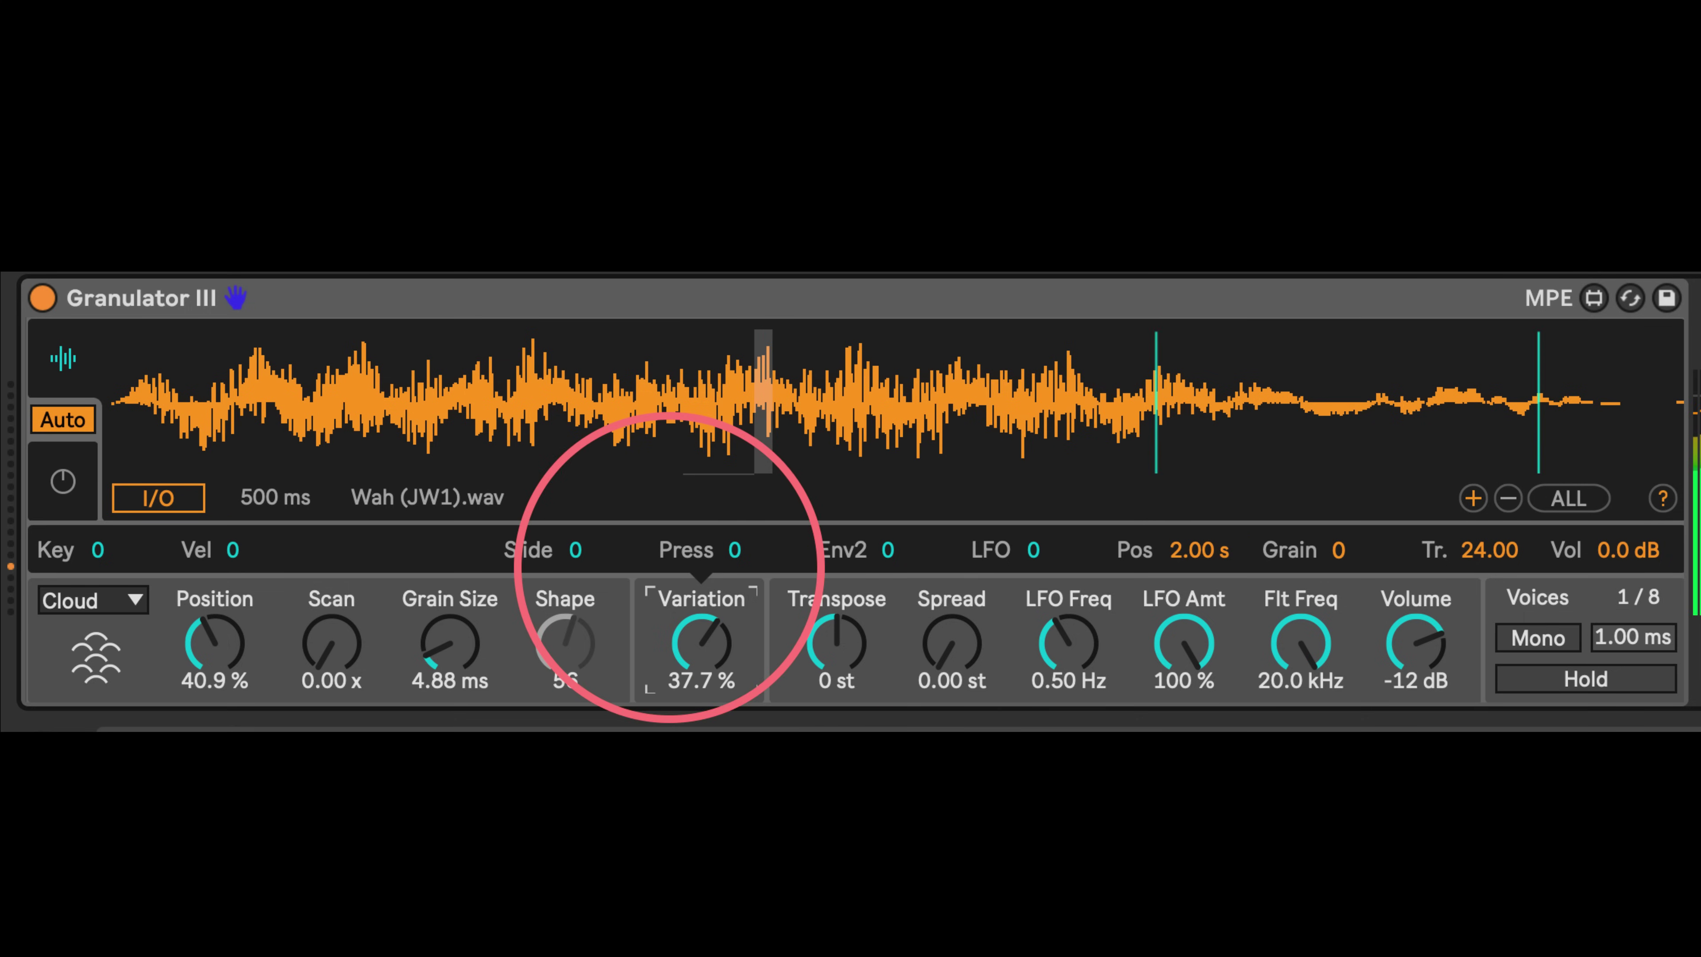
click(1205, 550)
key(Delete)
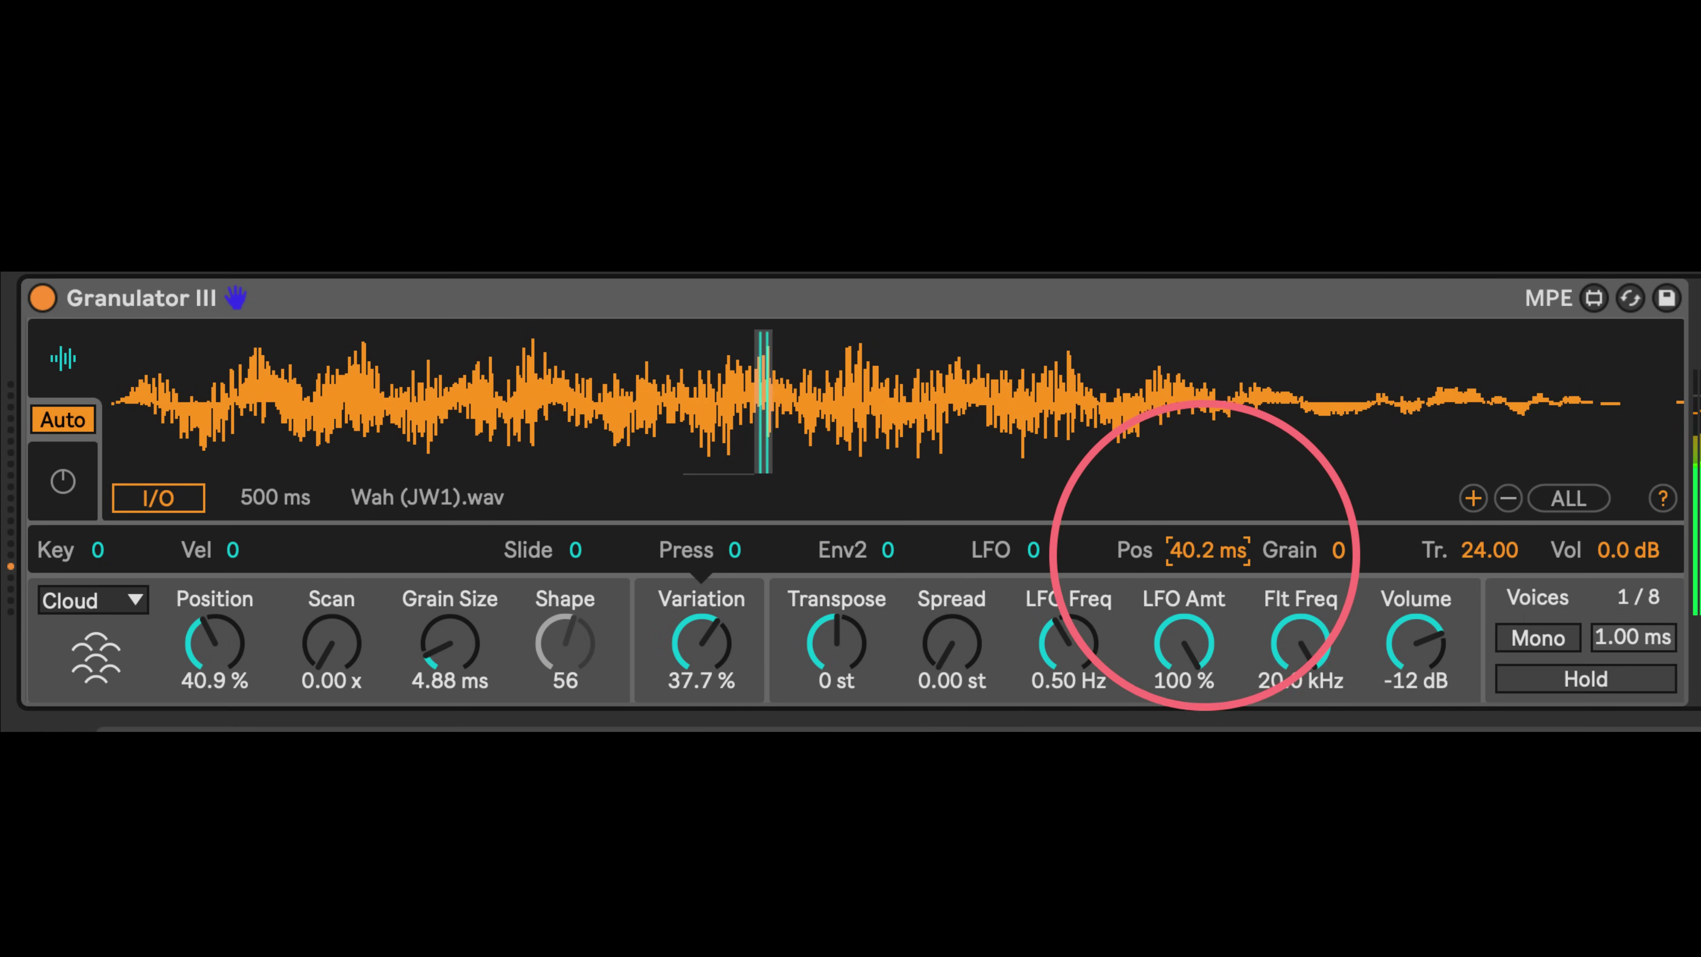
mouse_move(695, 647)
mouse_down()
mouse_move(696, 564)
mouse_move(695, 670)
mouse_move(695, 642)
mouse_up()
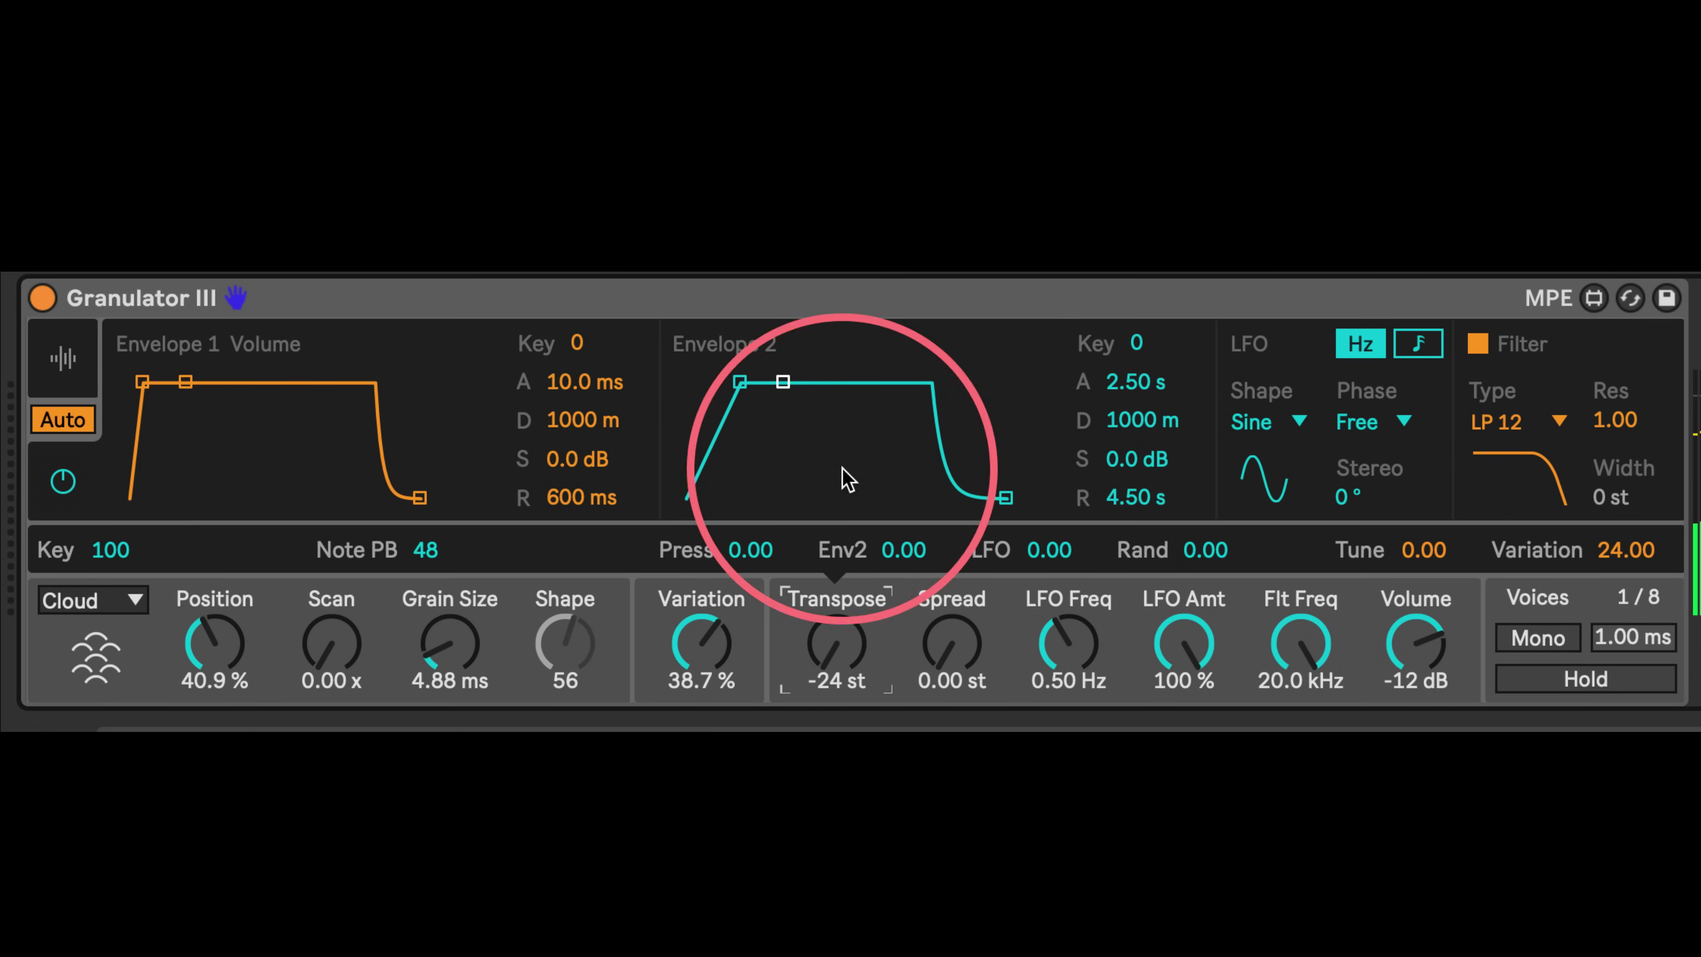
Clear Variation's Position modulation, set its Transpose amount to 21.17, with grains at 287 ms
click(736, 599)
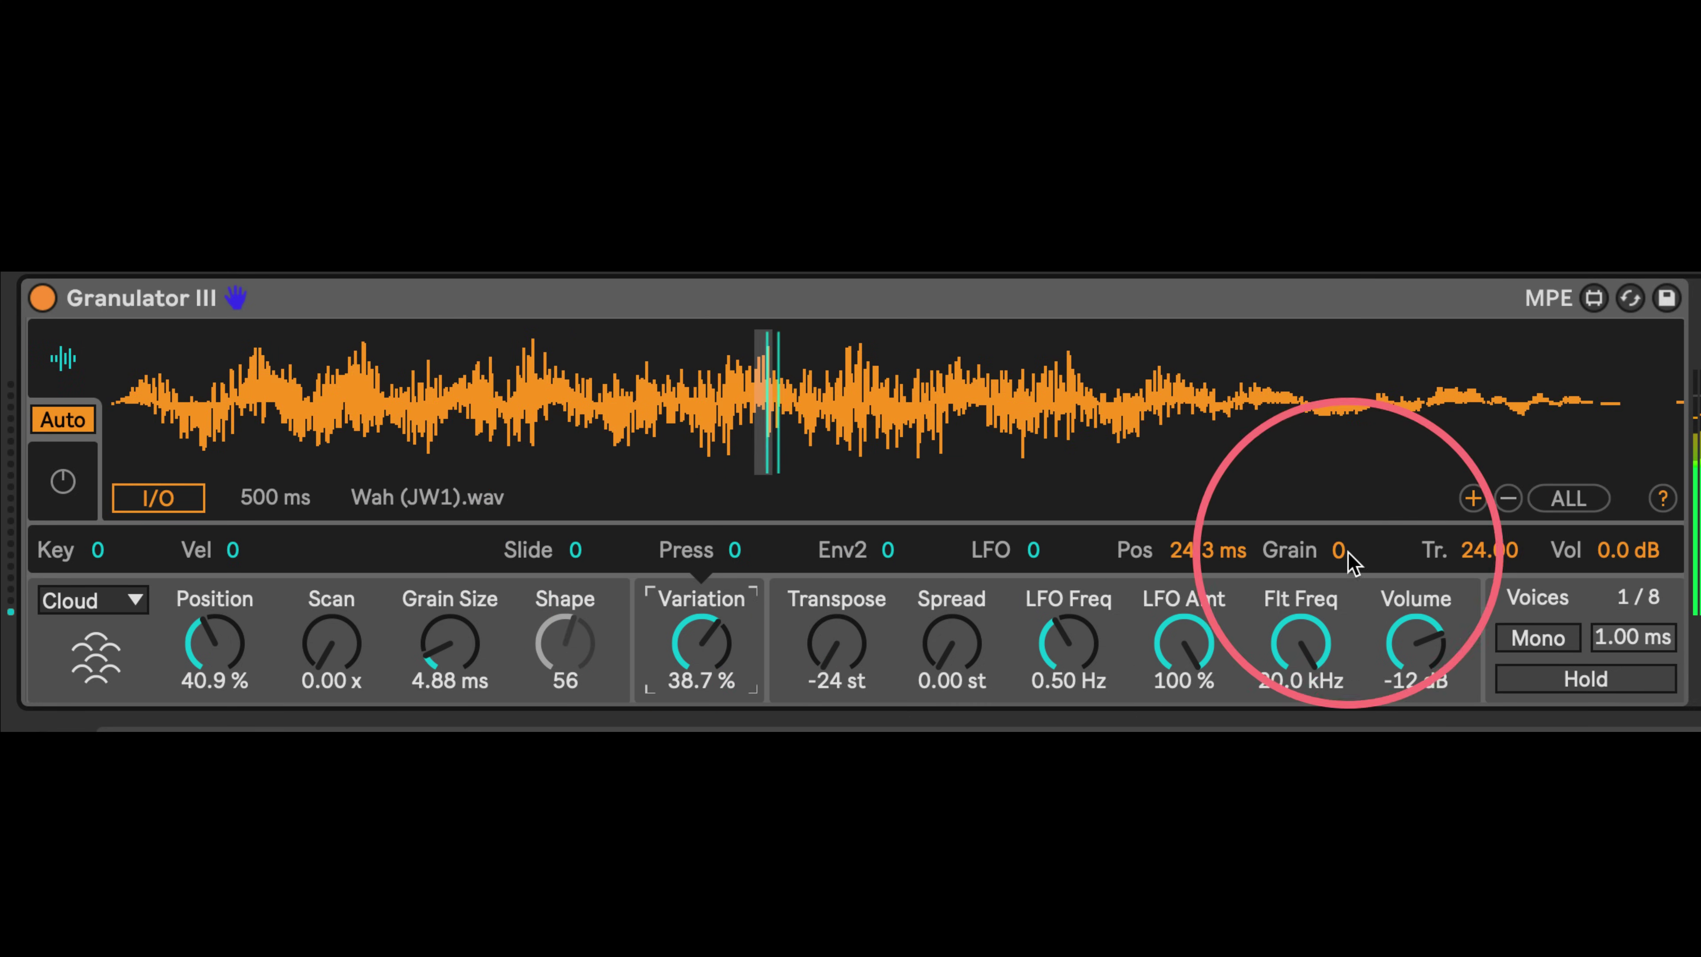
mouse_move(1486, 549)
mouse_down()
mouse_move(1486, 576)
mouse_move(1487, 508)
mouse_move(1486, 565)
mouse_move(1486, 541)
mouse_up()
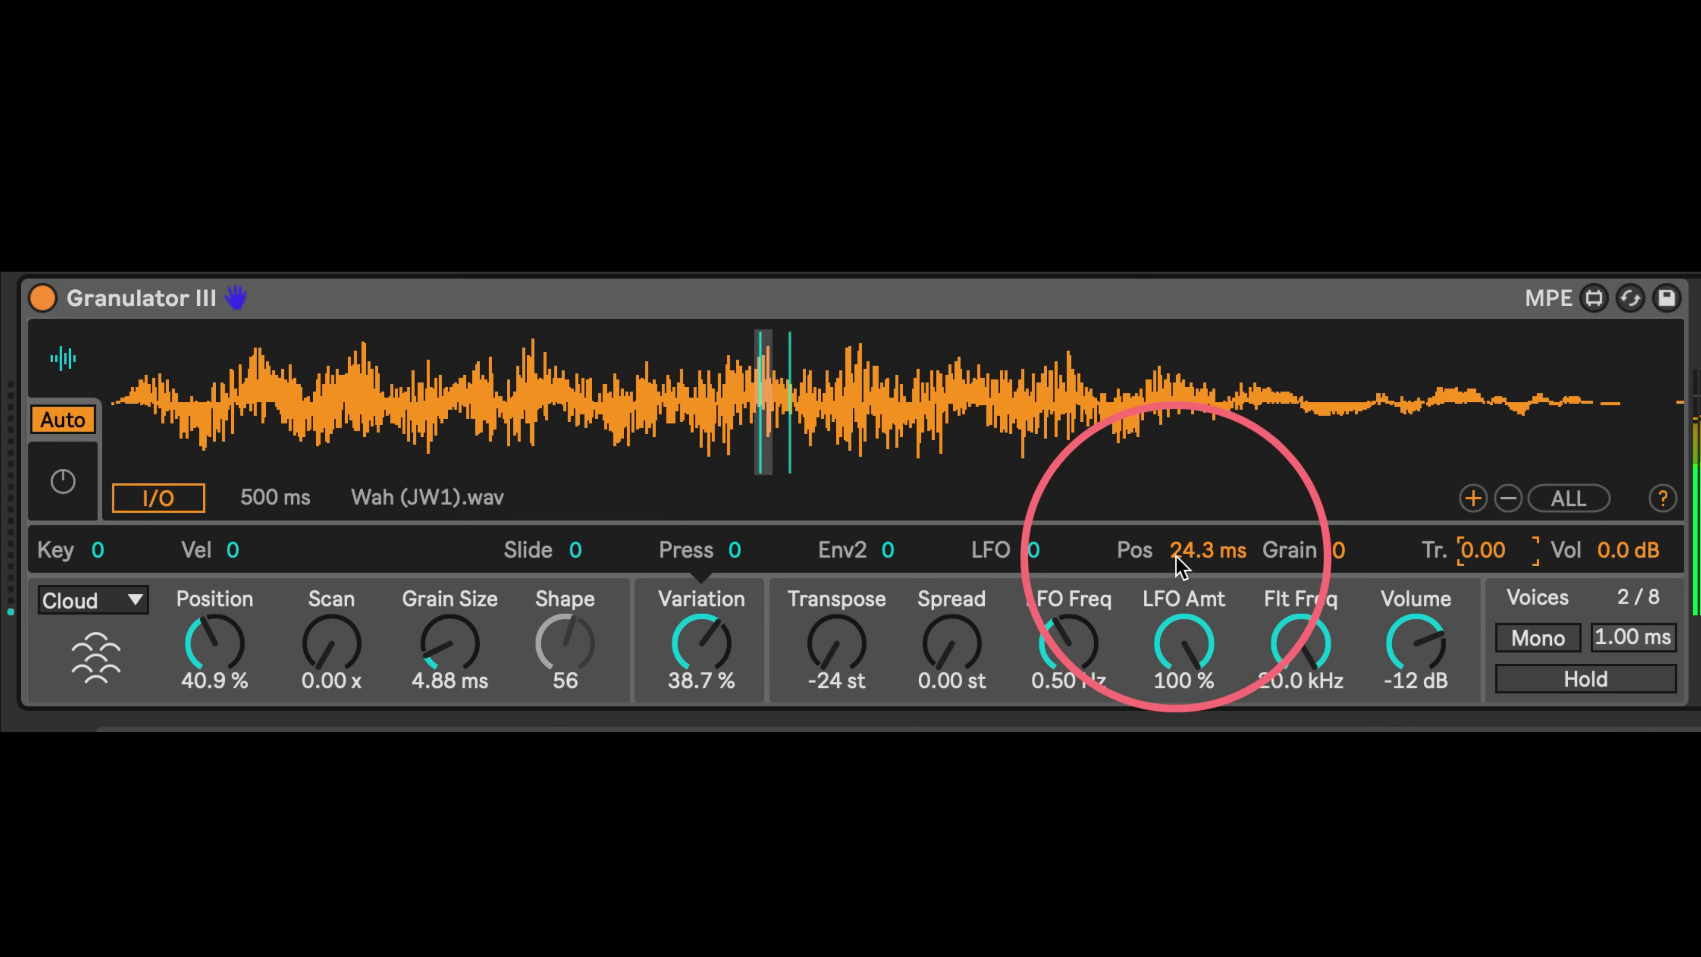
double_click(1205, 550)
drag(1454, 554, 1454, 505)
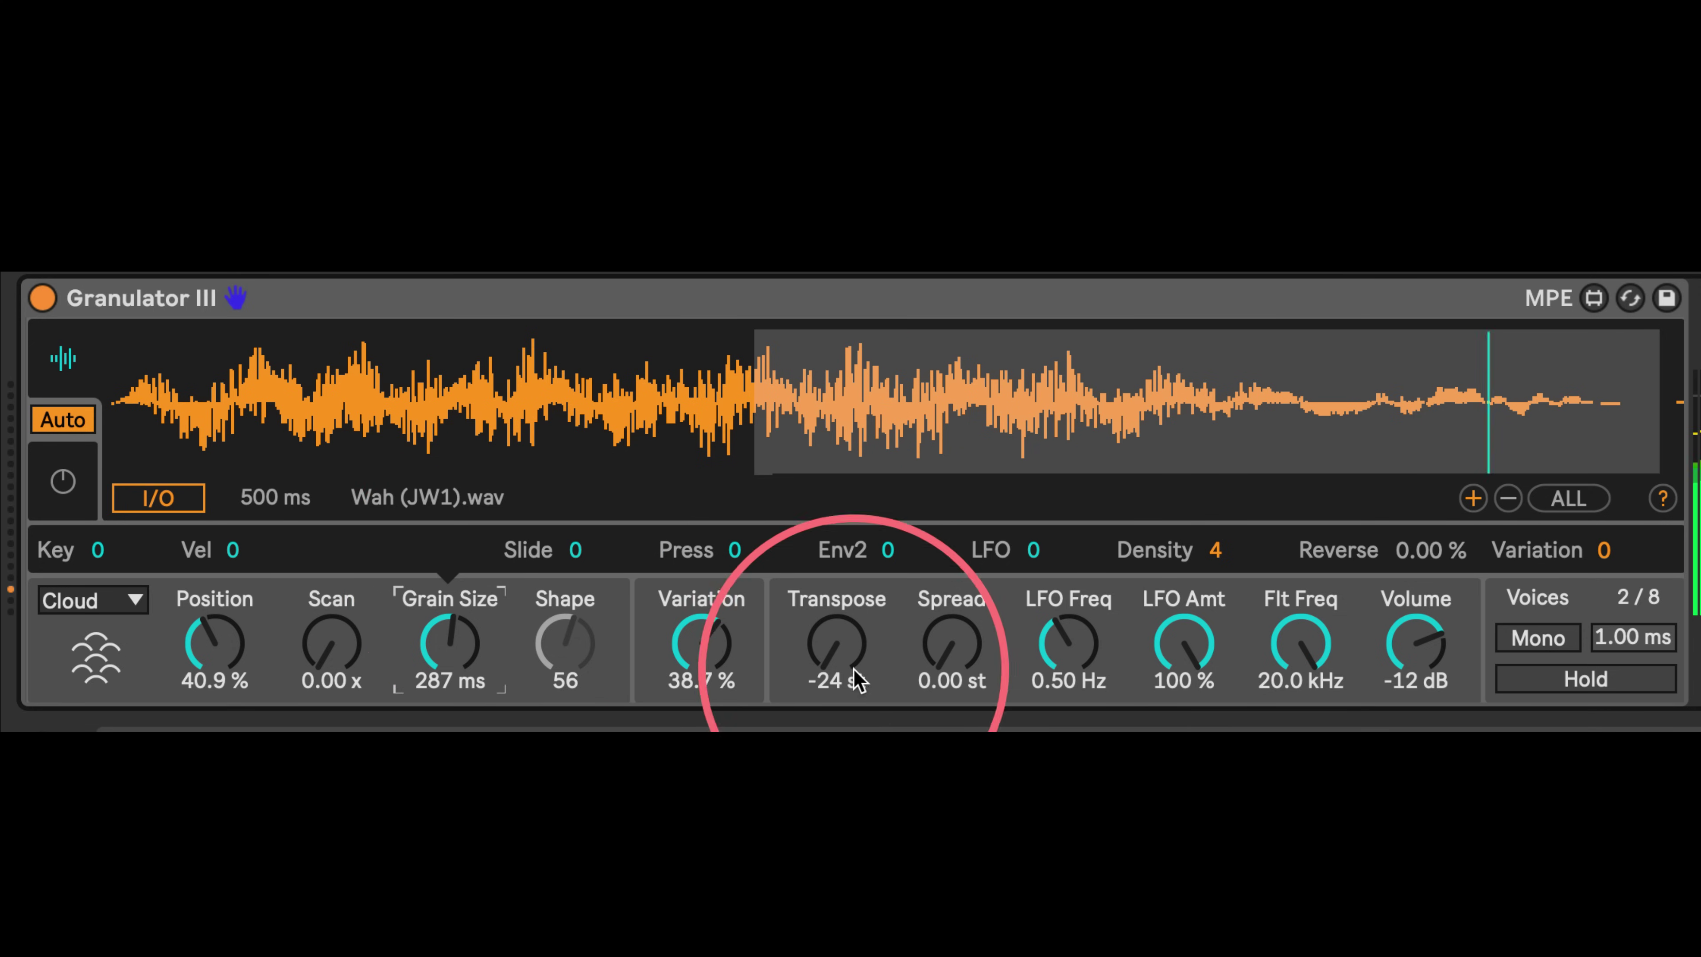
drag(835, 643, 727, 676)
Reduce Variation's transpose amount, route it fully to Grain, and try 2 ms grains
click(650, 599)
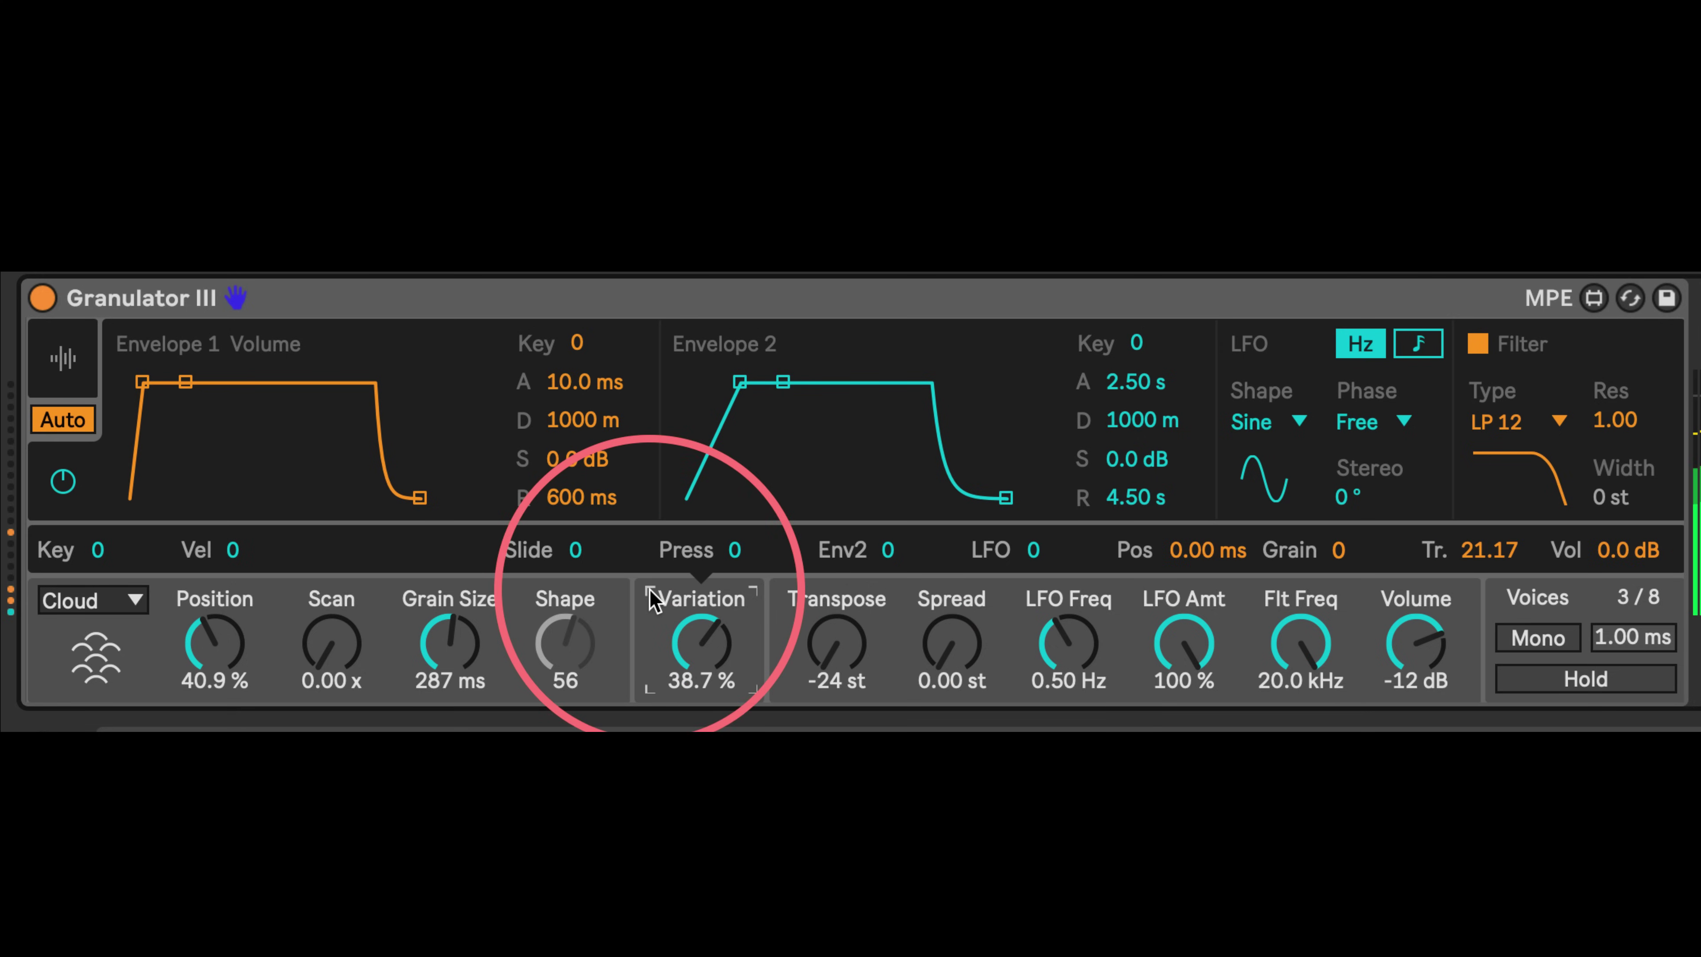
click(355, 595)
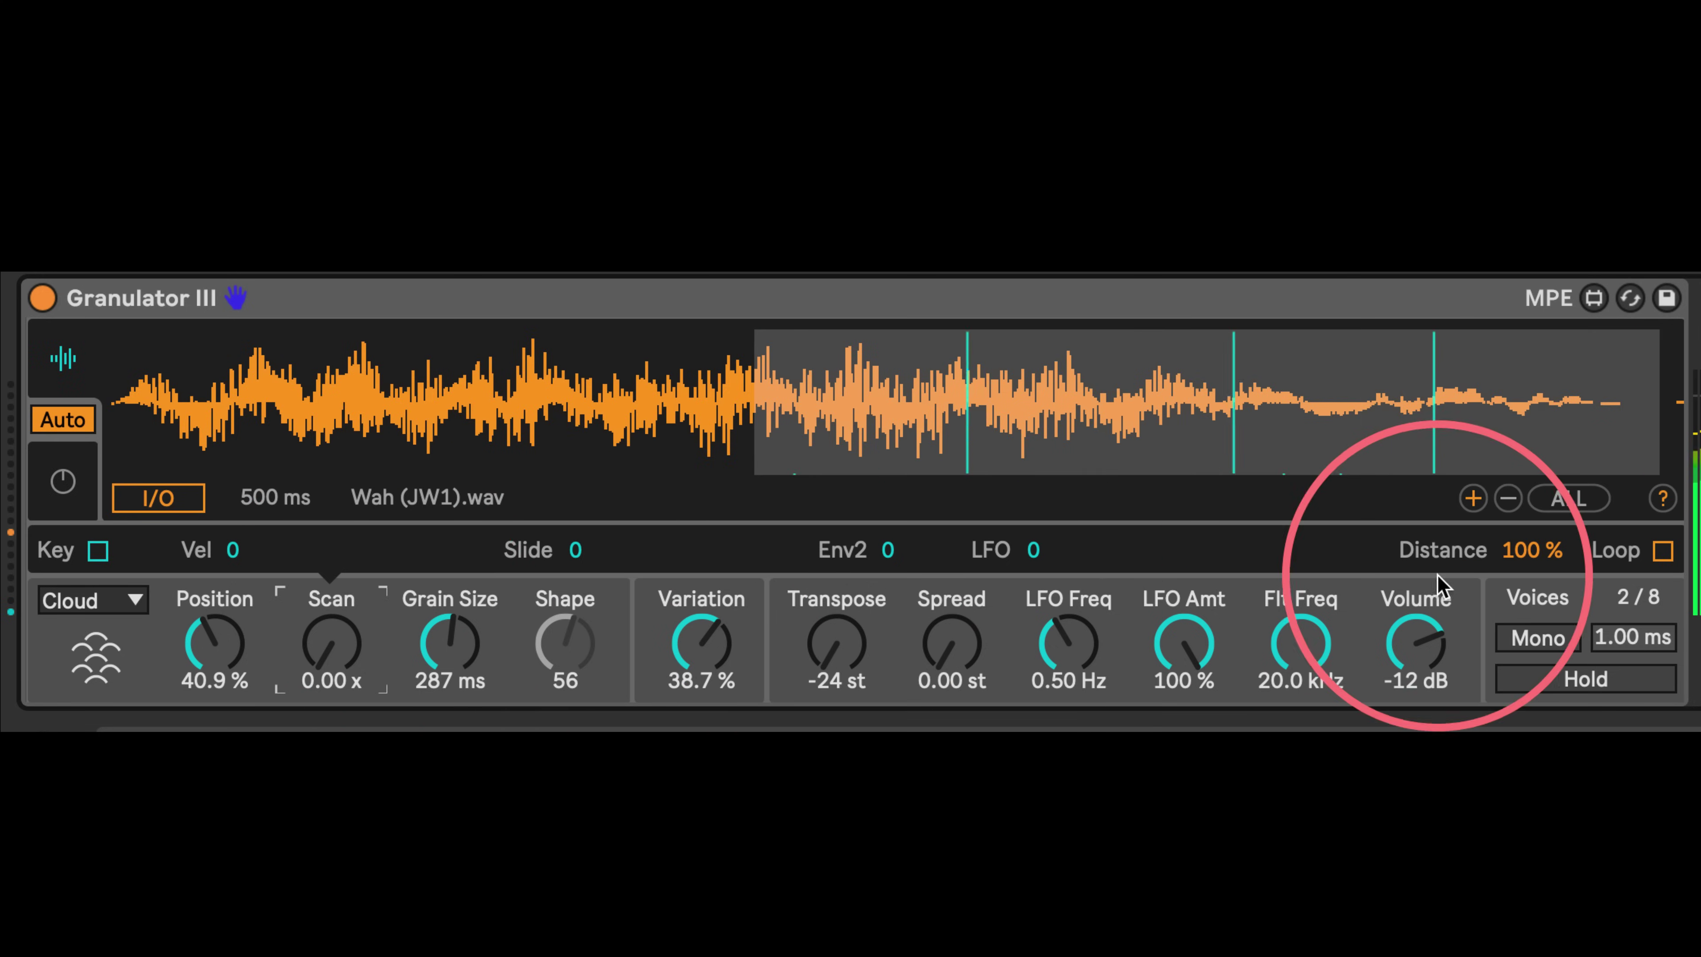
click(676, 599)
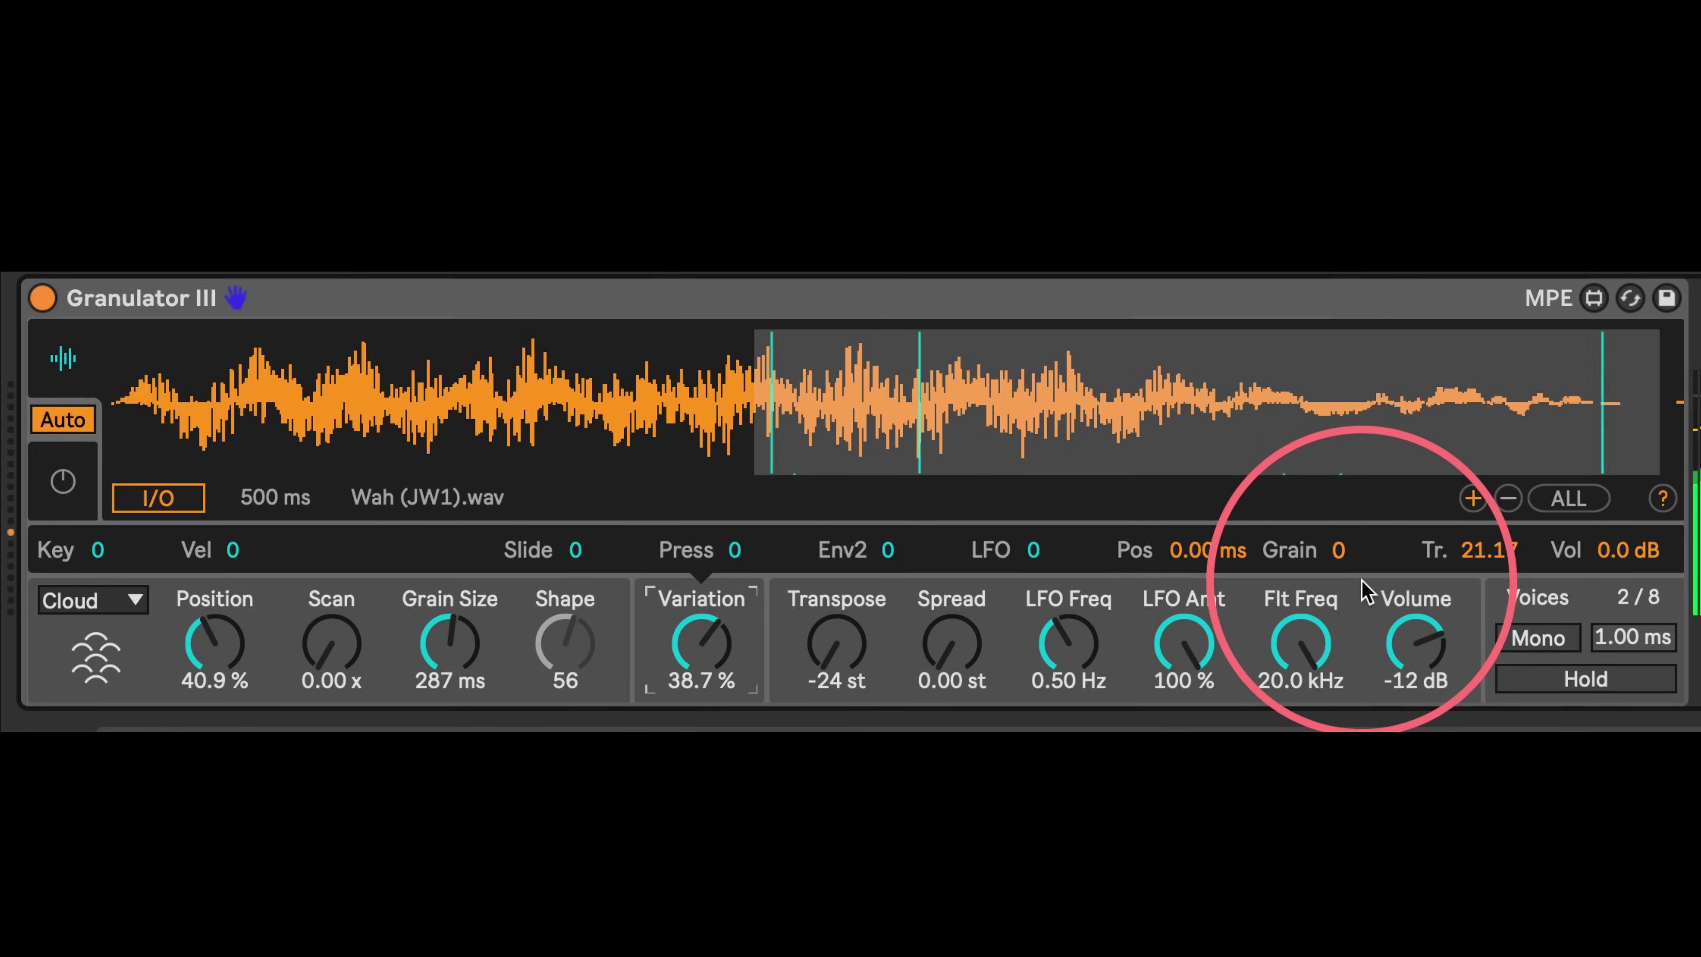
mouse_move(1483, 550)
mouse_down()
mouse_move(1483, 616)
mouse_move(1483, 552)
mouse_up()
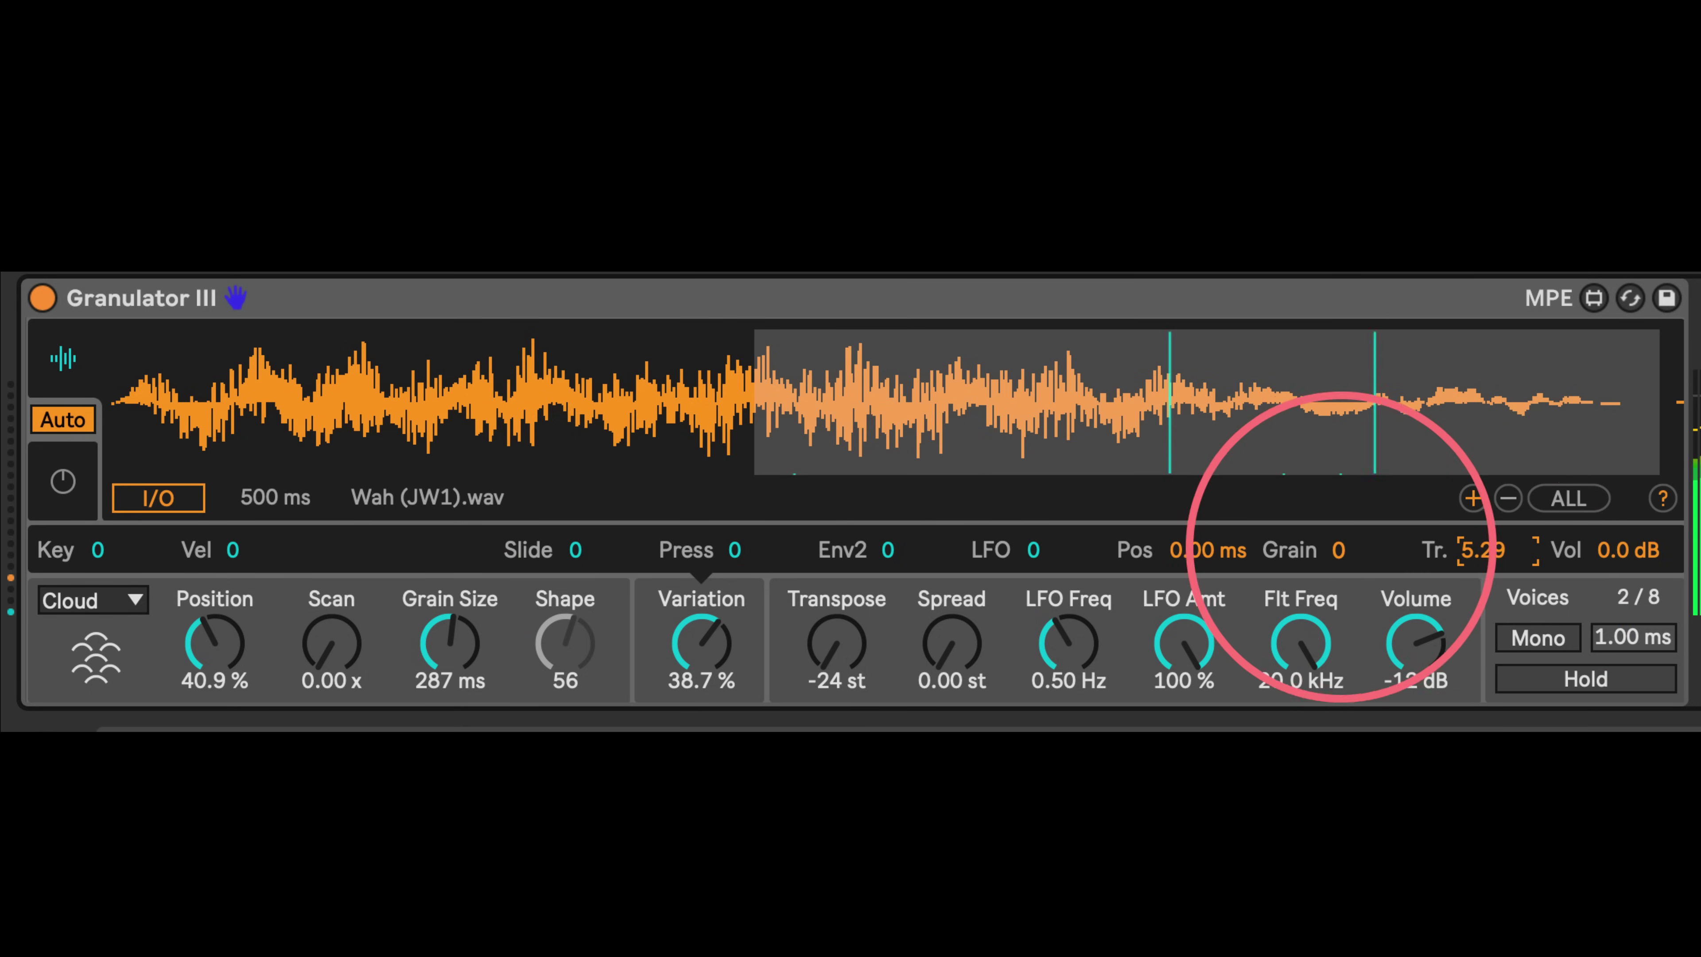
drag(1274, 559, 1274, 492)
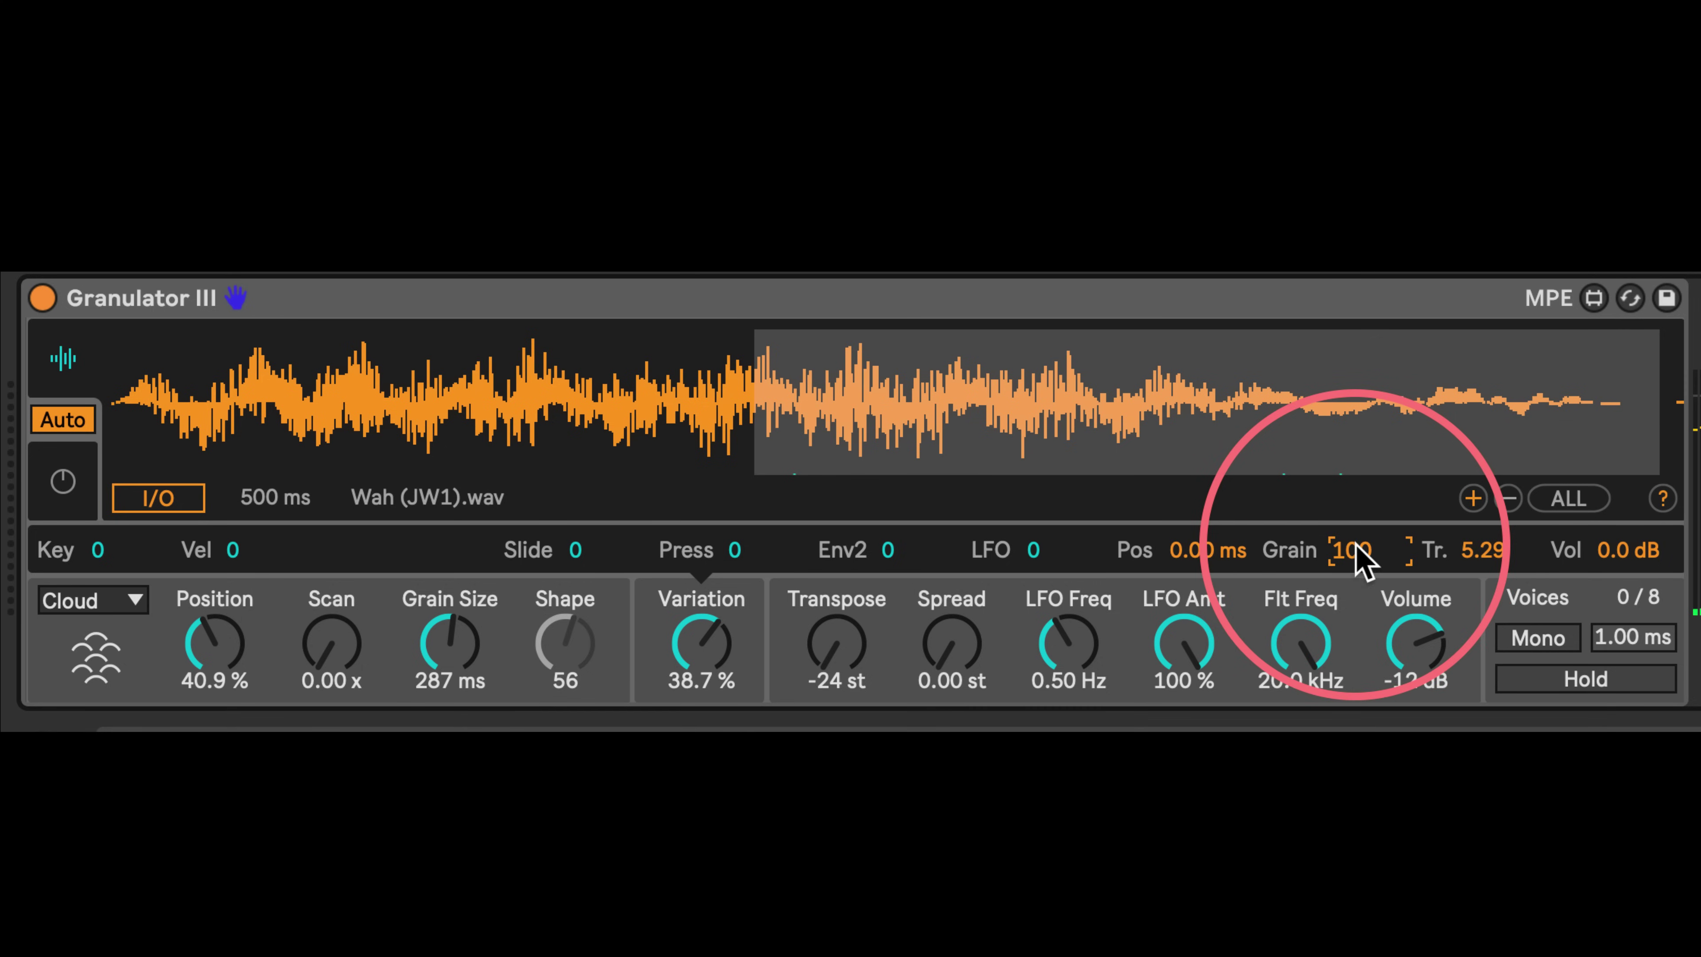
drag(439, 646, 439, 703)
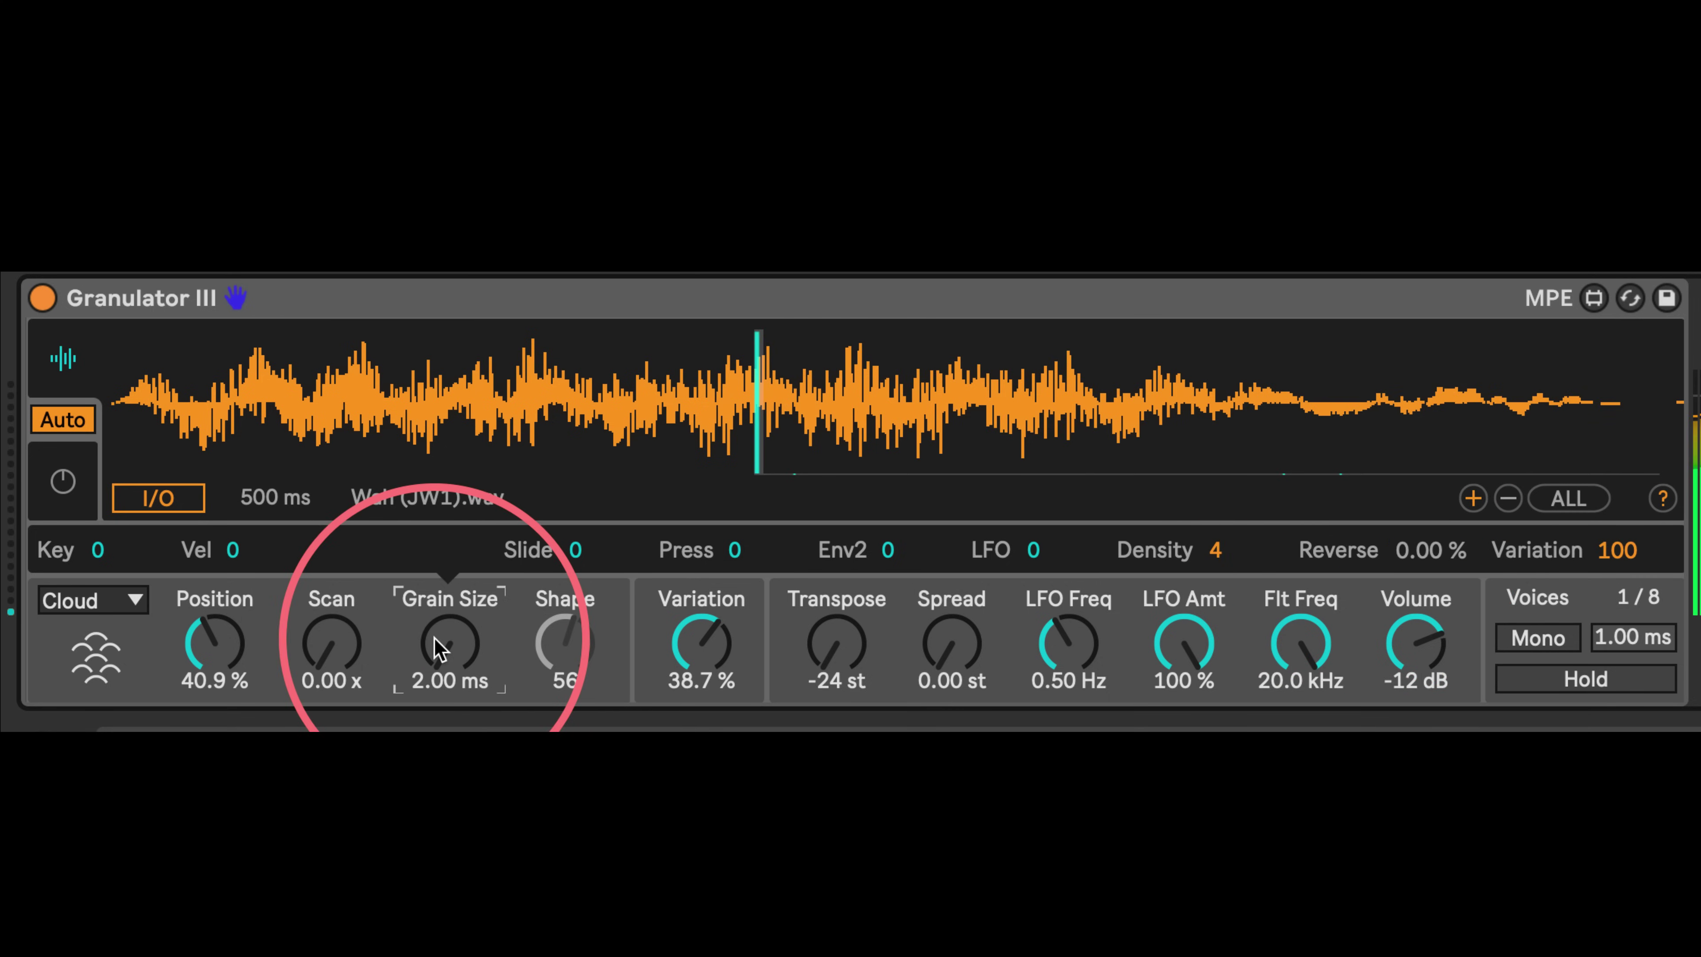
Set grains to 79.6 ms, rework Variation's Grain amount, and have Variation shift position by 1.00 s
click(701, 606)
drag(1403, 560, 1403, 586)
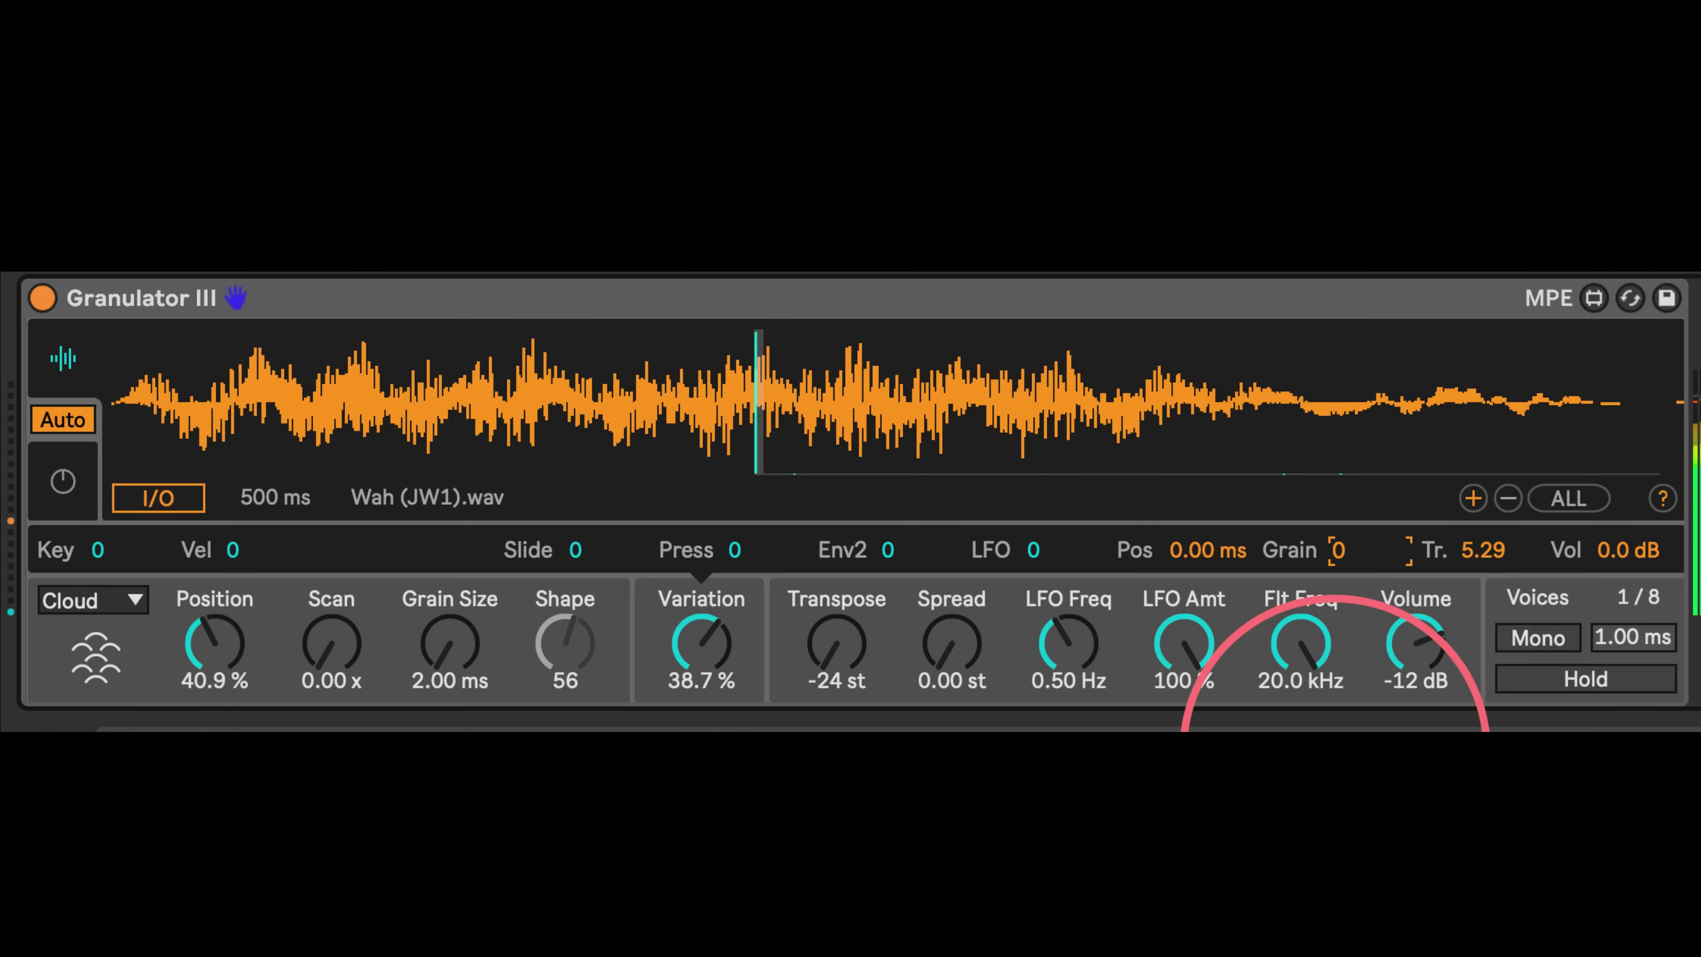
drag(1334, 731, 1349, 558)
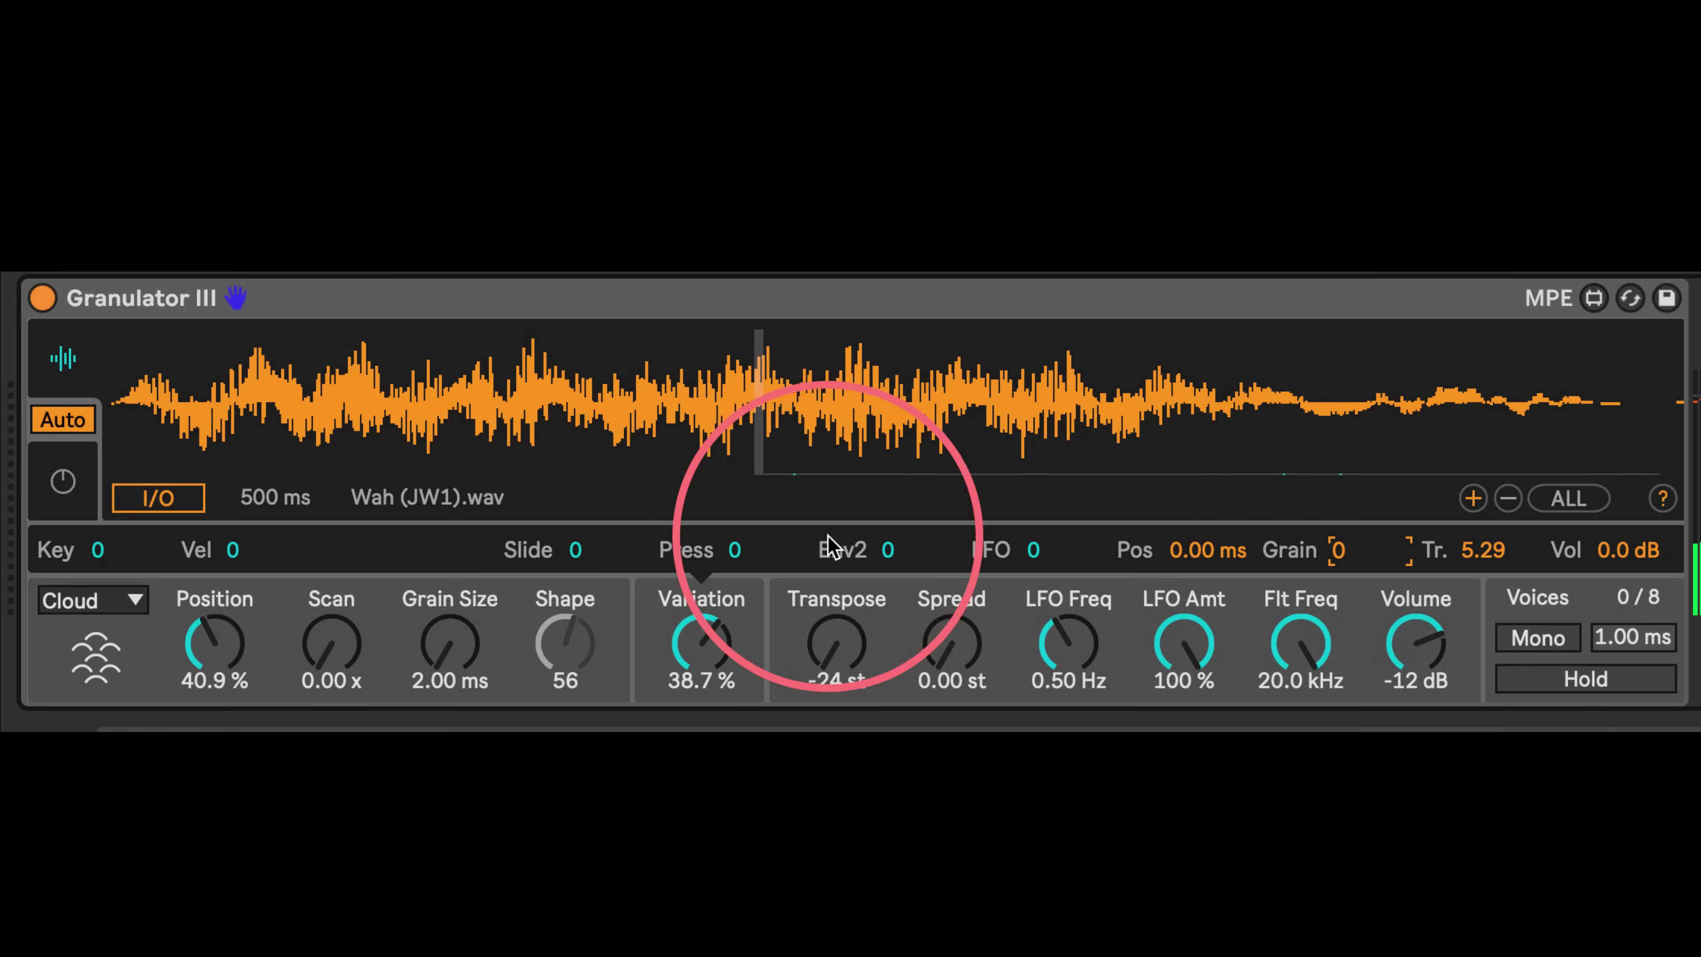
click(443, 600)
drag(444, 600, 443, 542)
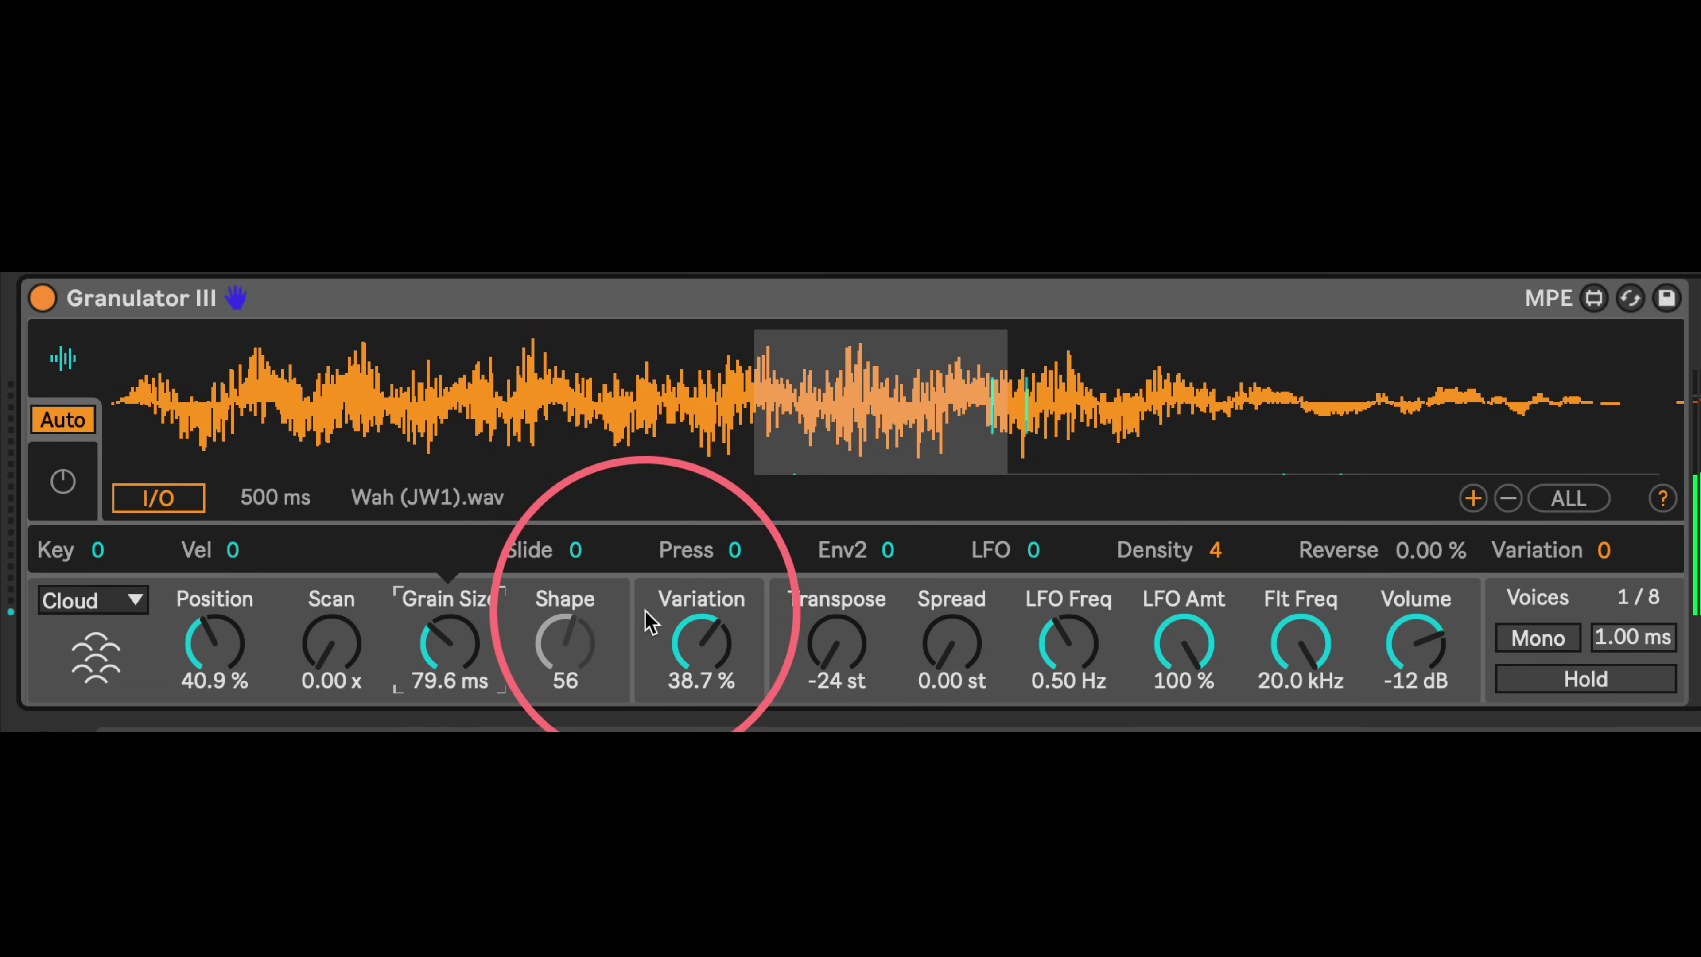
click(663, 606)
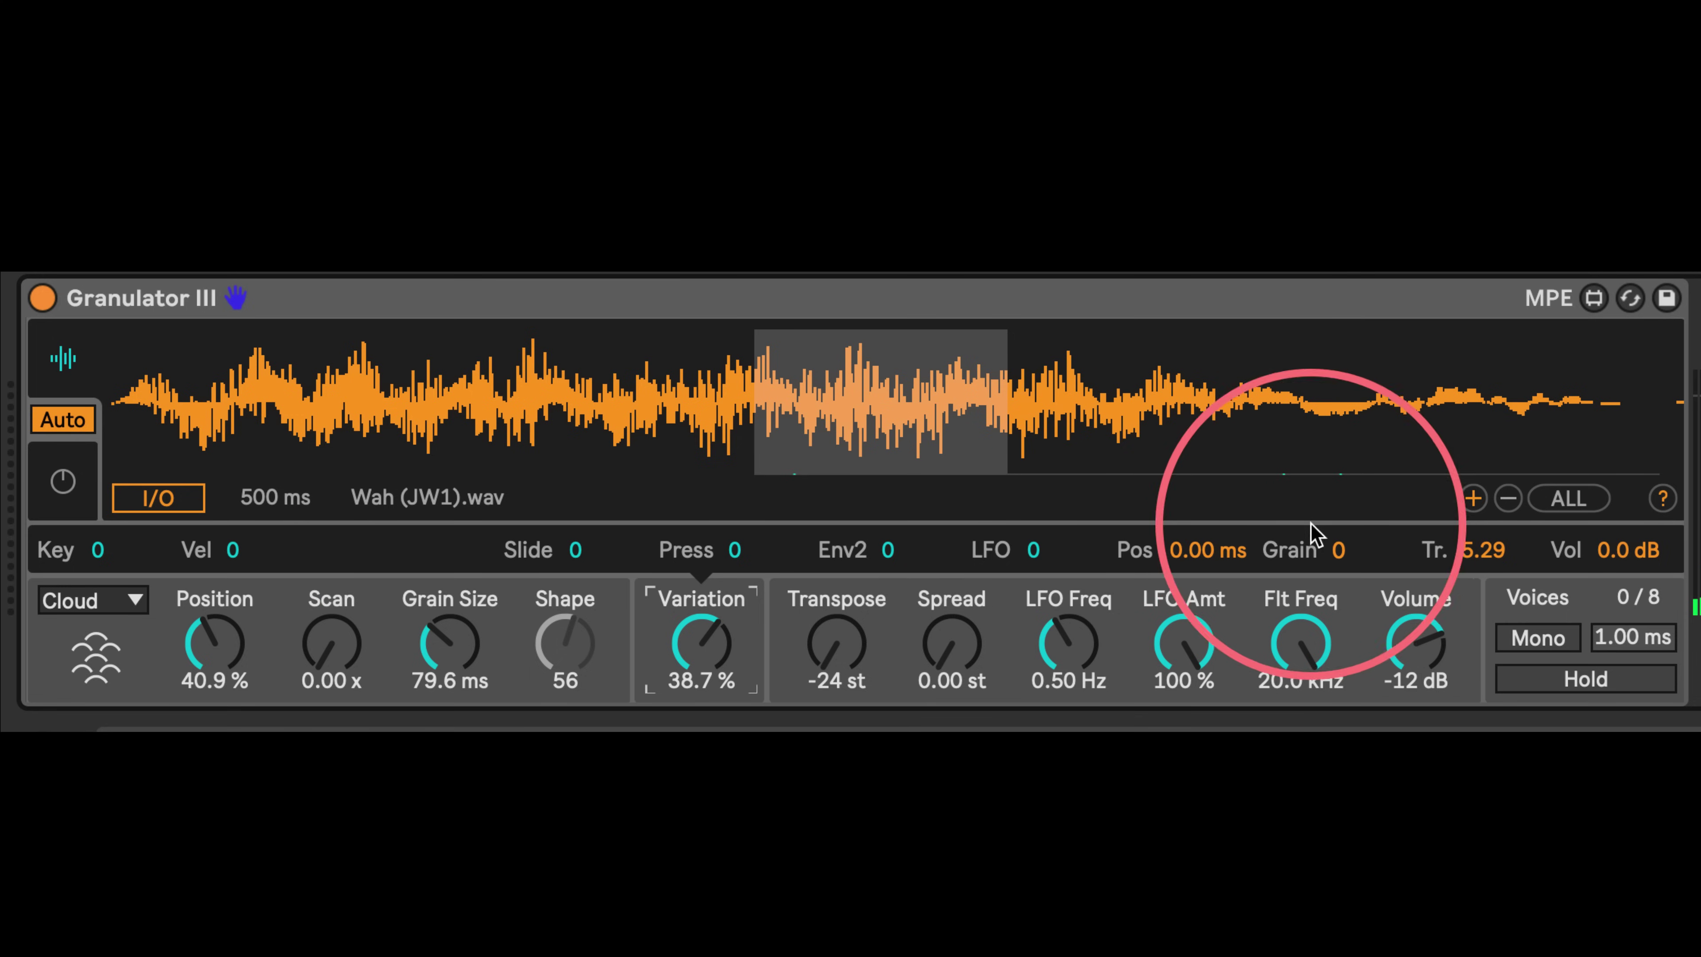
drag(1337, 550, 1348, 284)
drag(1195, 563, 1195, 476)
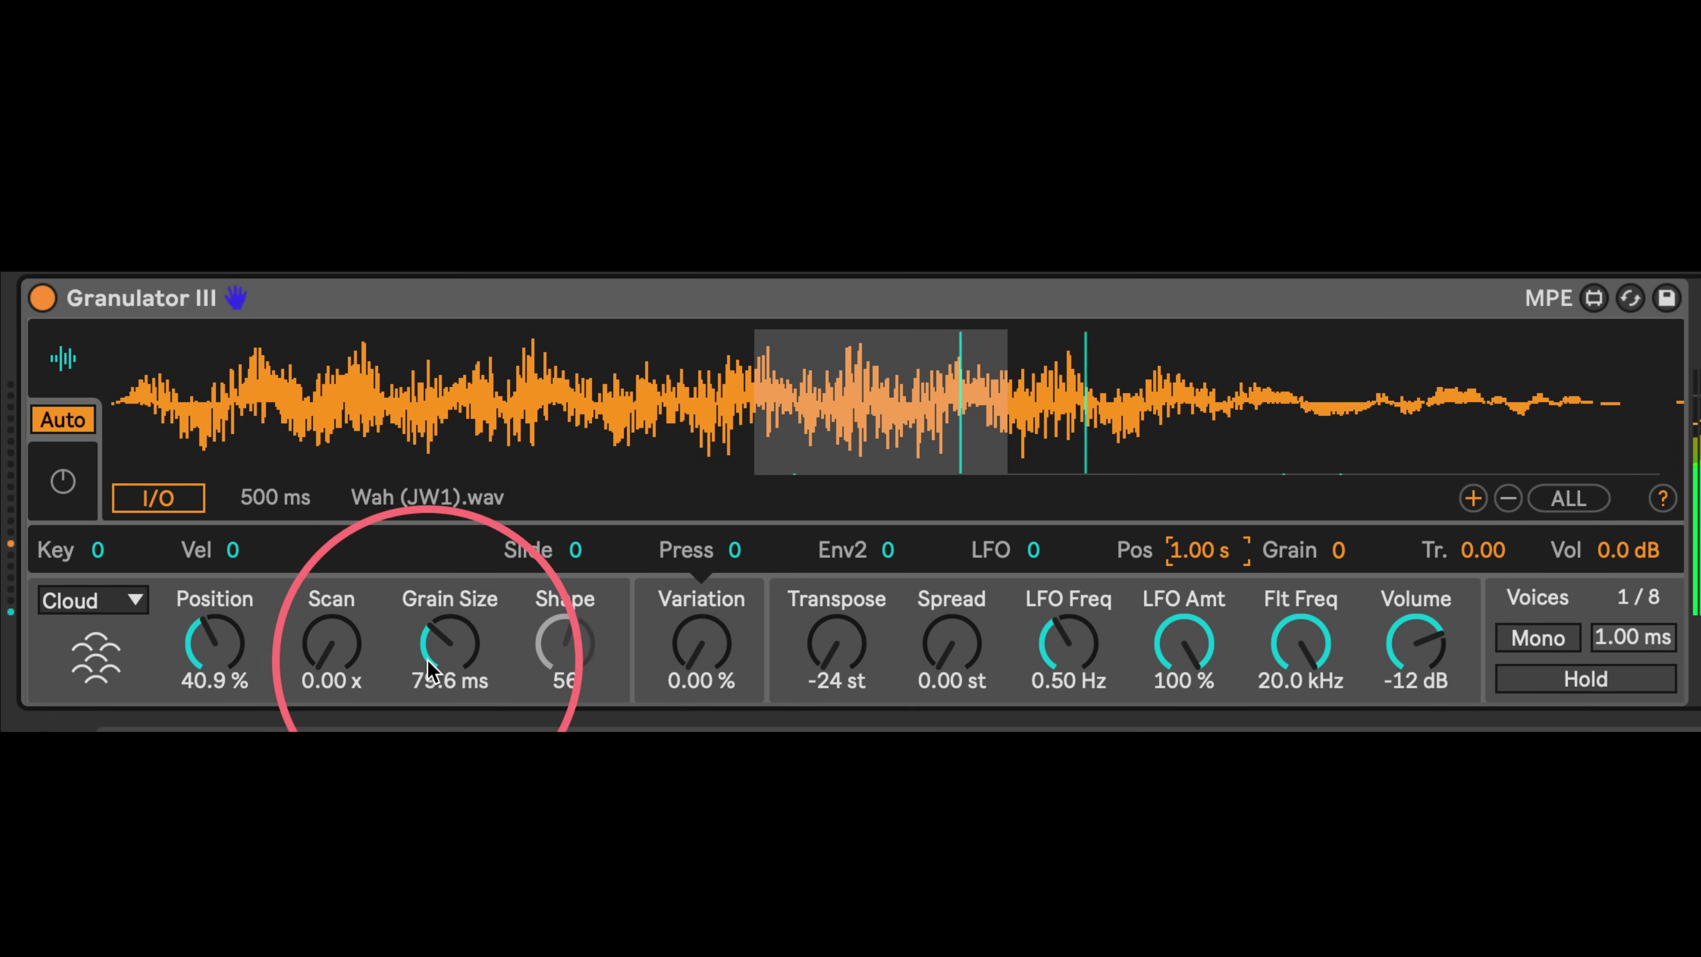
Shorten the grains, nudge Position later, and reset Transpose to 0 st after a sweep
drag(432, 666, 432, 703)
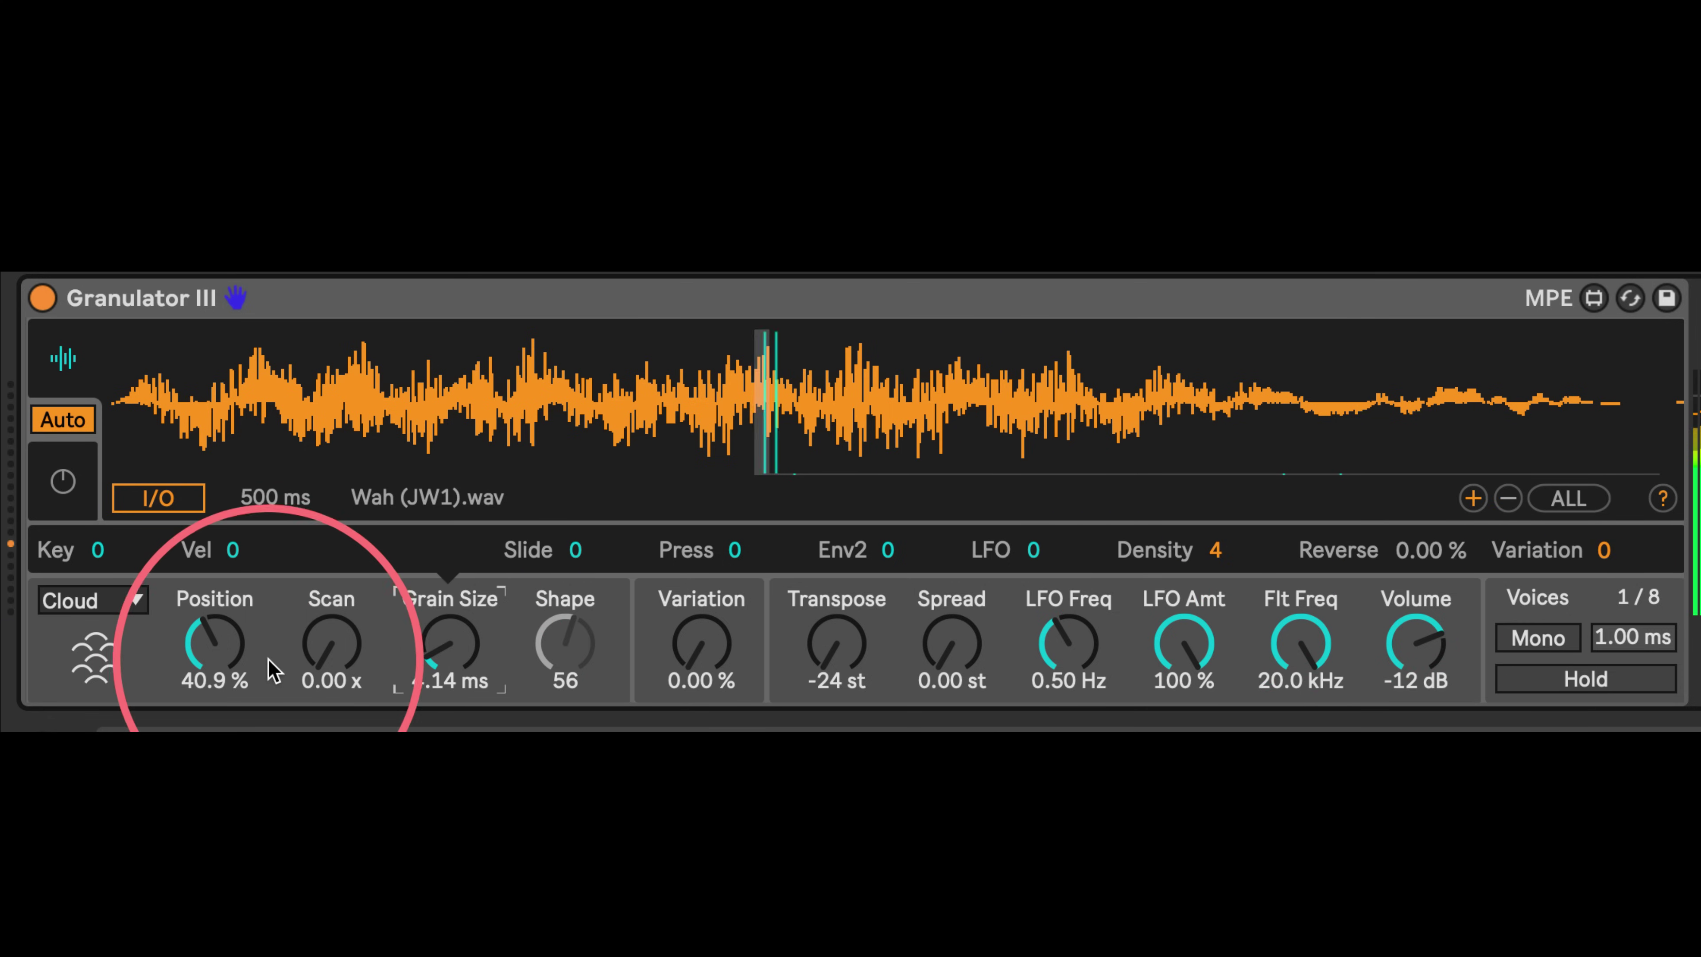
mouse_move(206, 645)
mouse_down()
mouse_move(200, 593)
mouse_move(200, 640)
mouse_up()
double_click(847, 657)
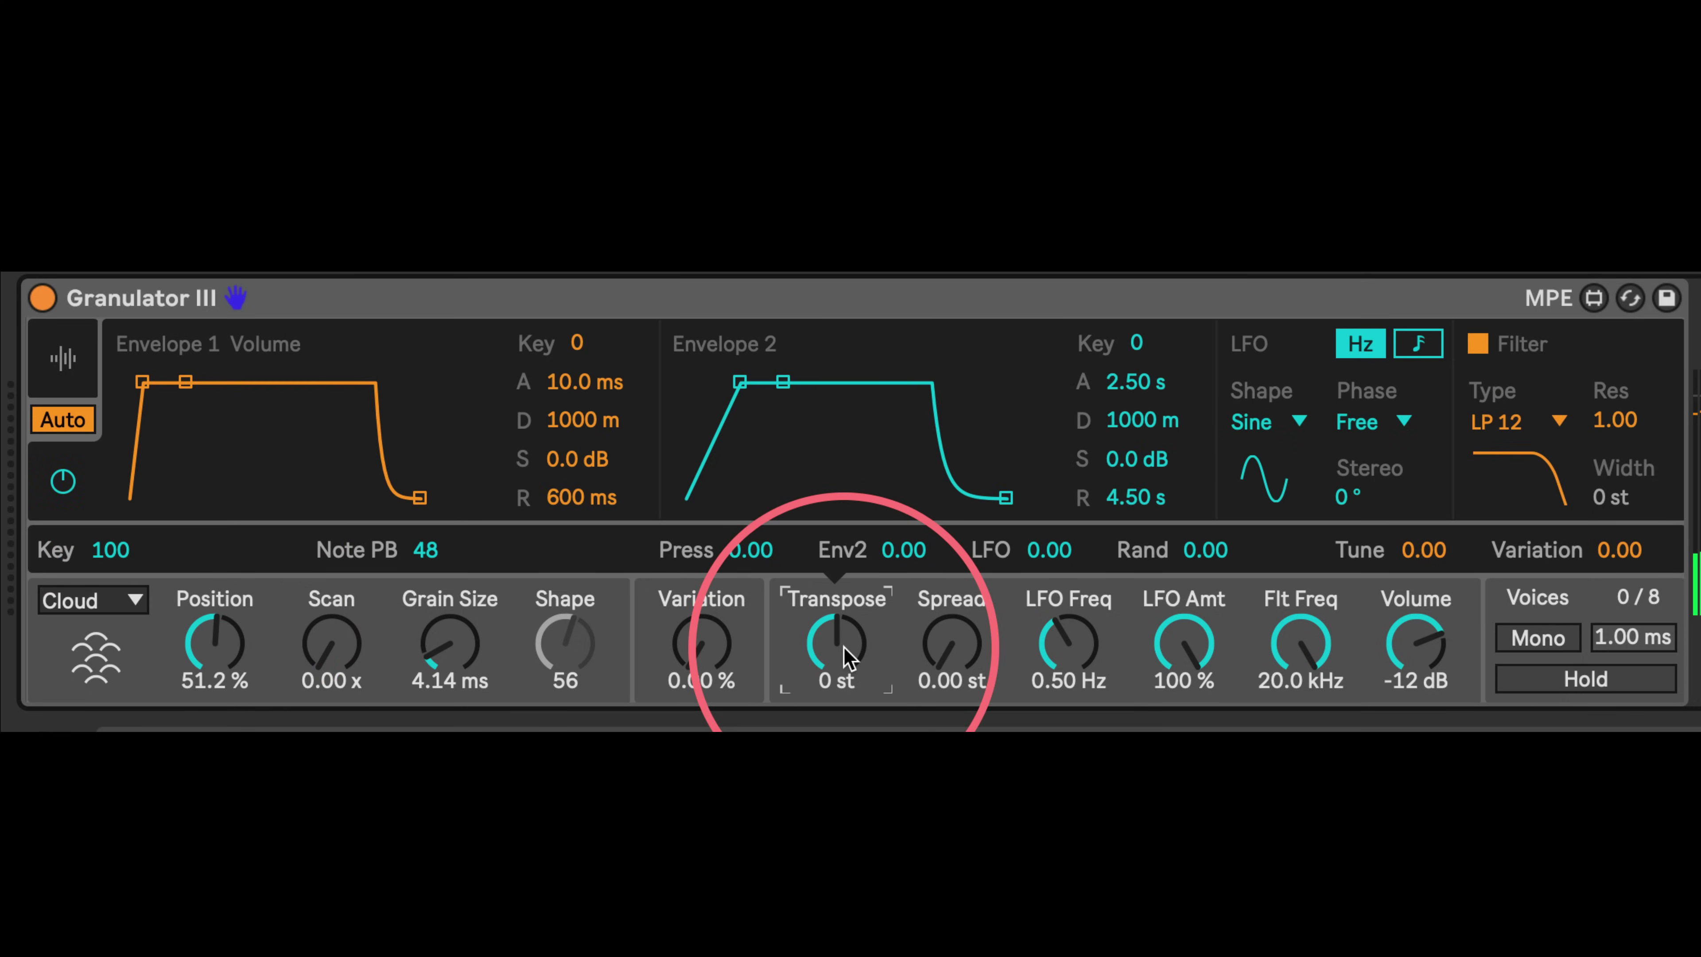
click(822, 636)
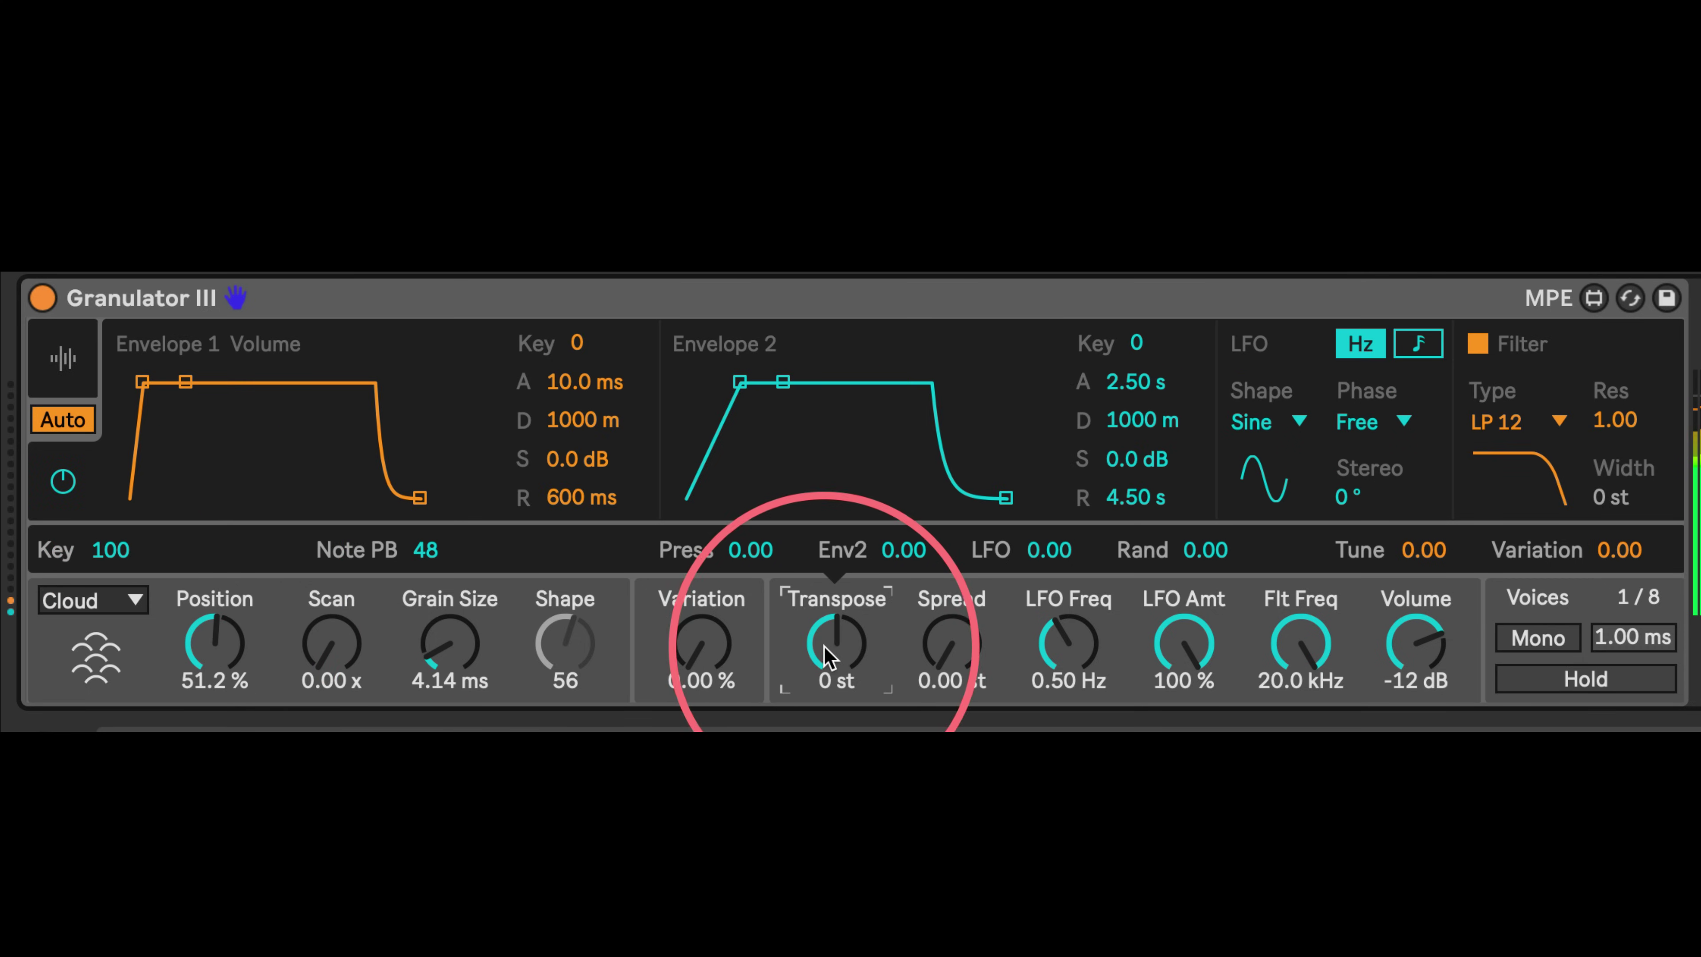
drag(829, 655, 834, 744)
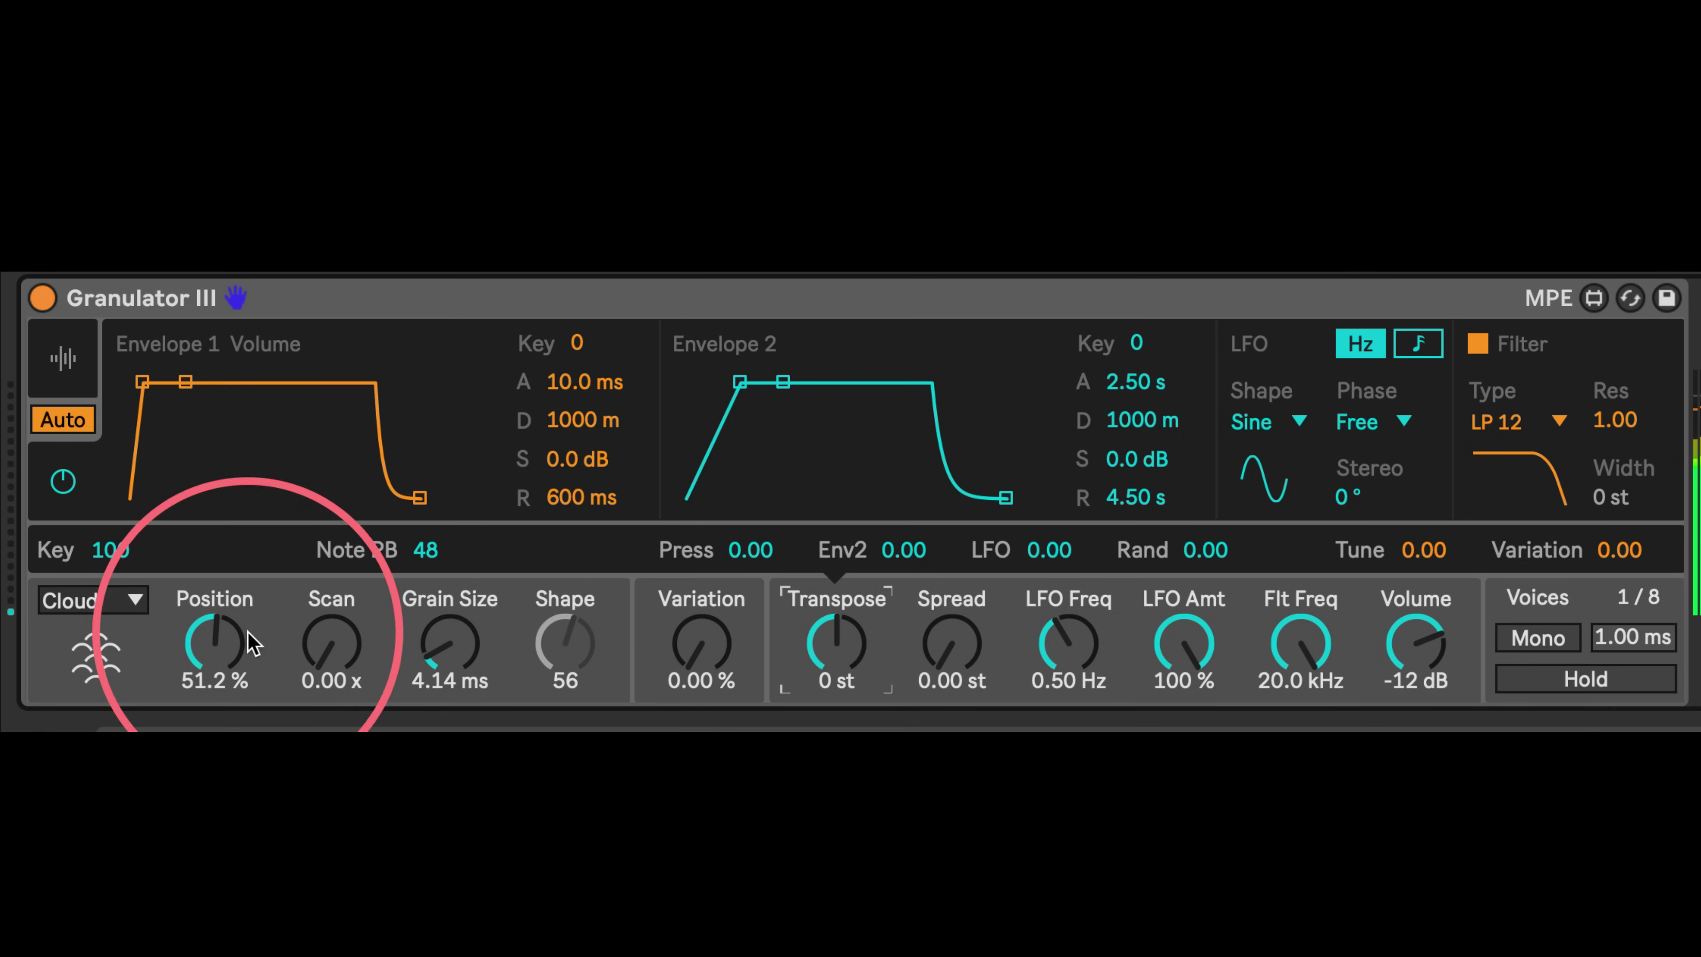
Settle the grains at 15.5 ms and the Position at 42.5 %
mouse_move(219, 642)
mouse_down()
mouse_move(216, 713)
mouse_move(211, 618)
mouse_up()
mouse_move(445, 657)
mouse_down()
mouse_move(420, 603)
mouse_move(426, 660)
mouse_up()
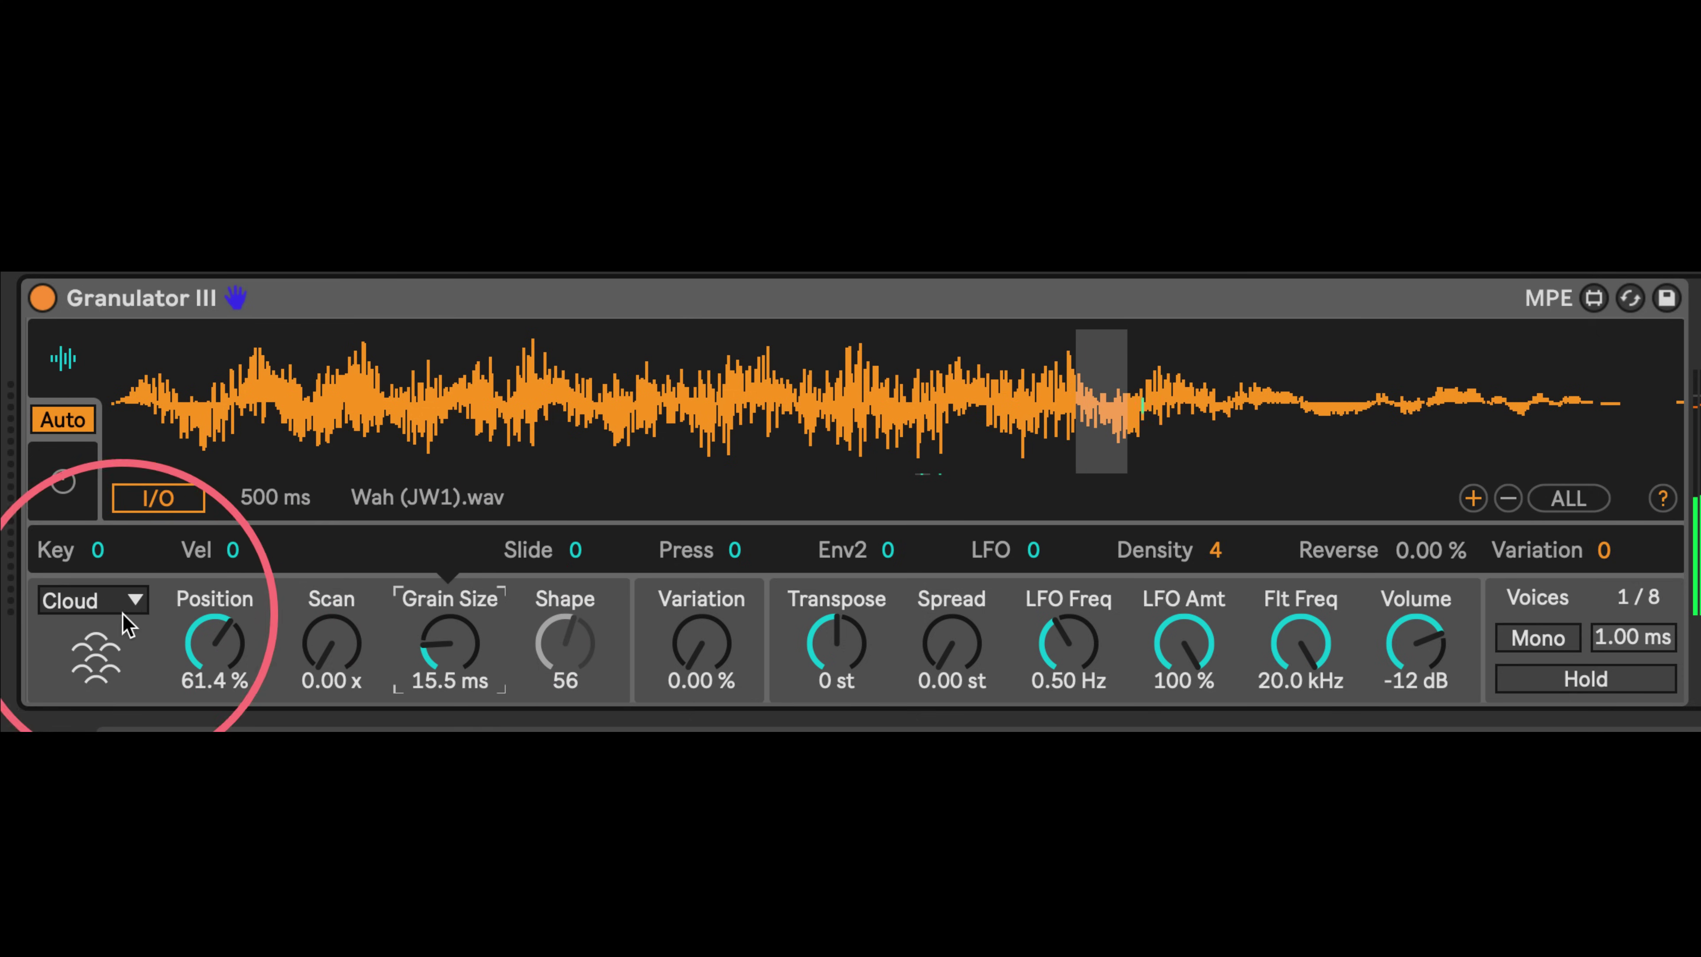
drag(215, 643, 214, 683)
click(830, 636)
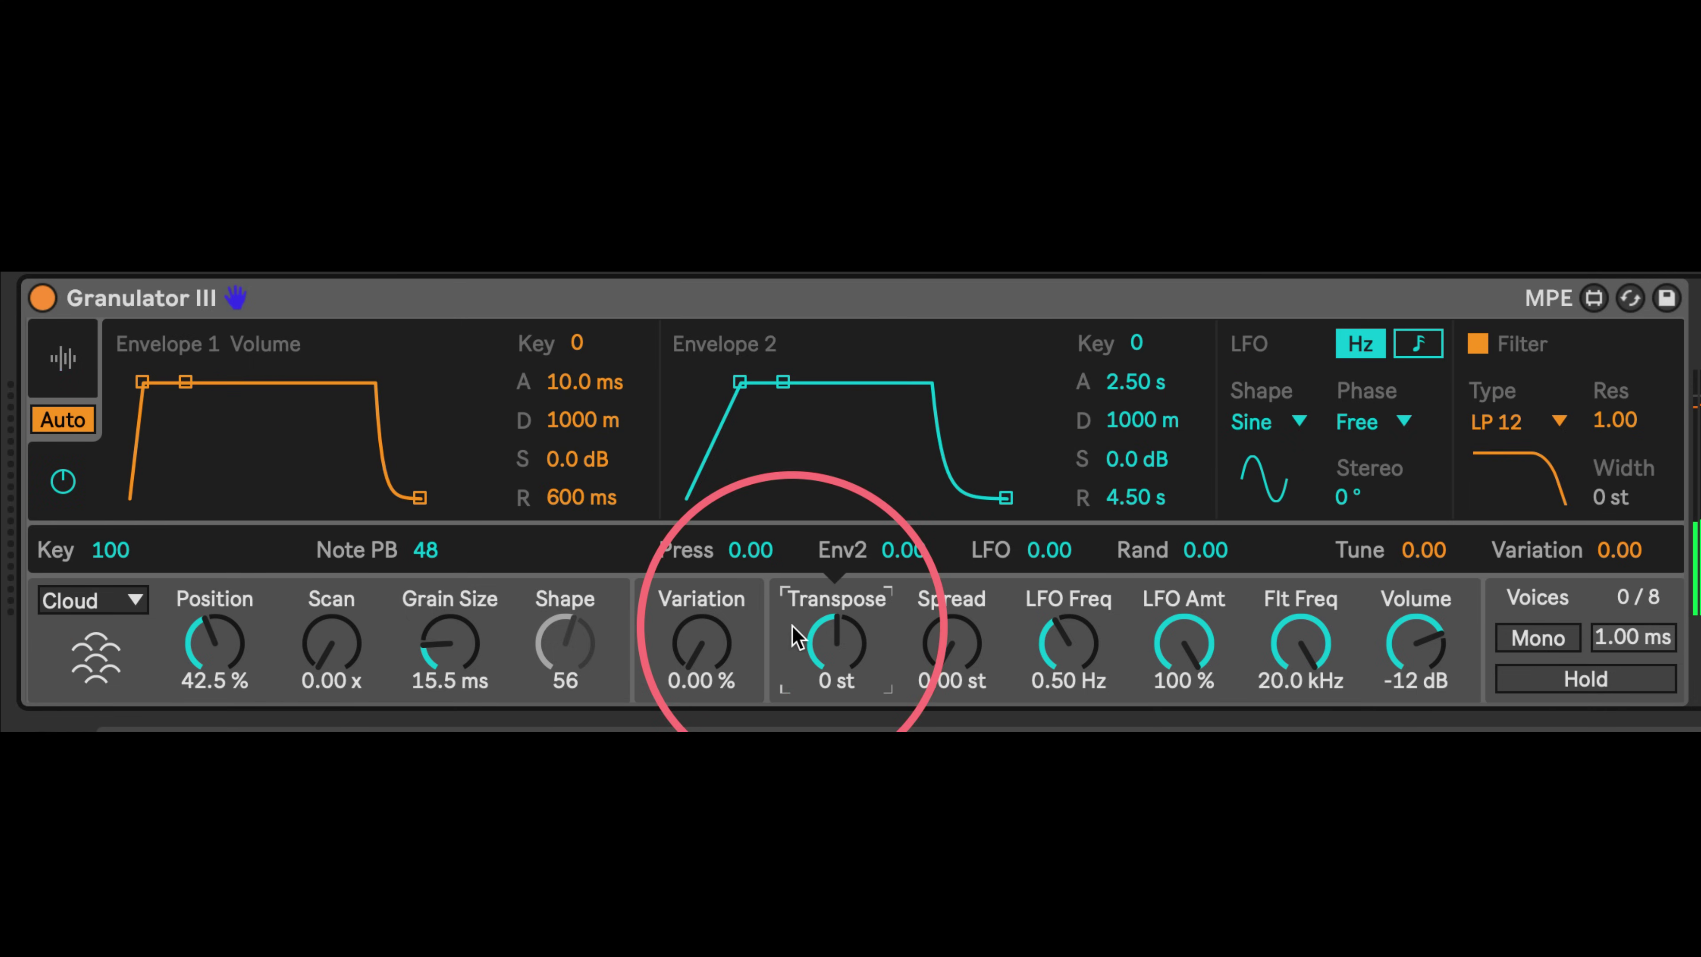
click(935, 633)
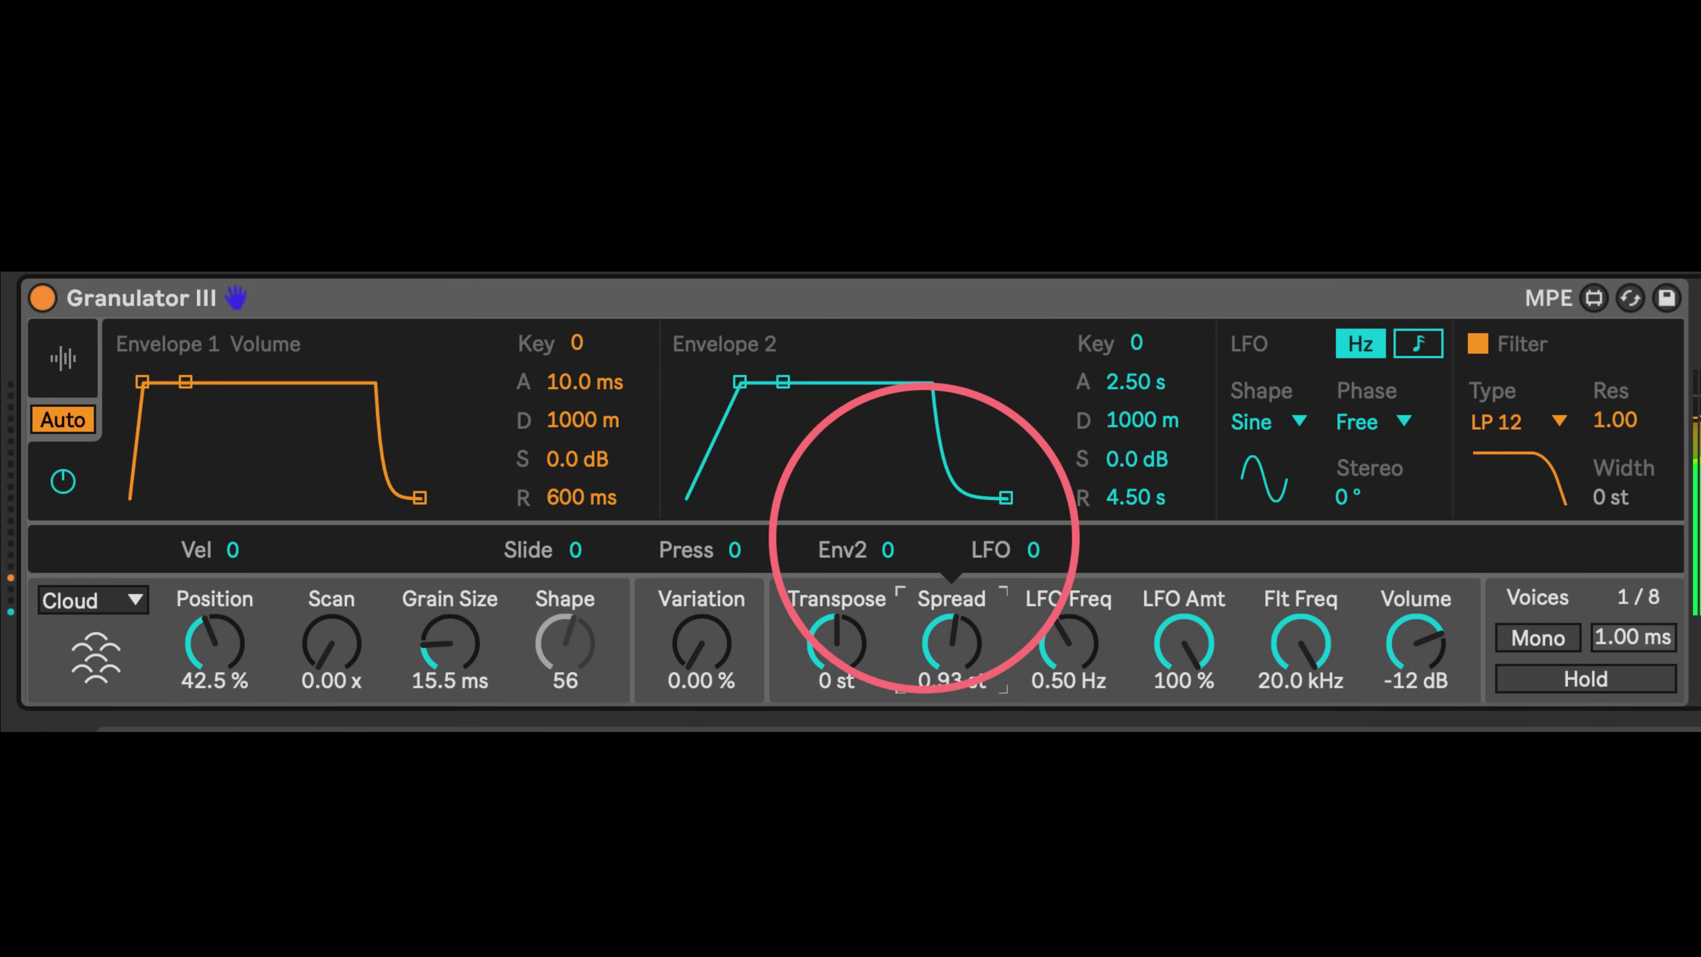
mouse_move(952, 643)
mouse_down()
mouse_move(951, 597)
mouse_move(951, 647)
mouse_up()
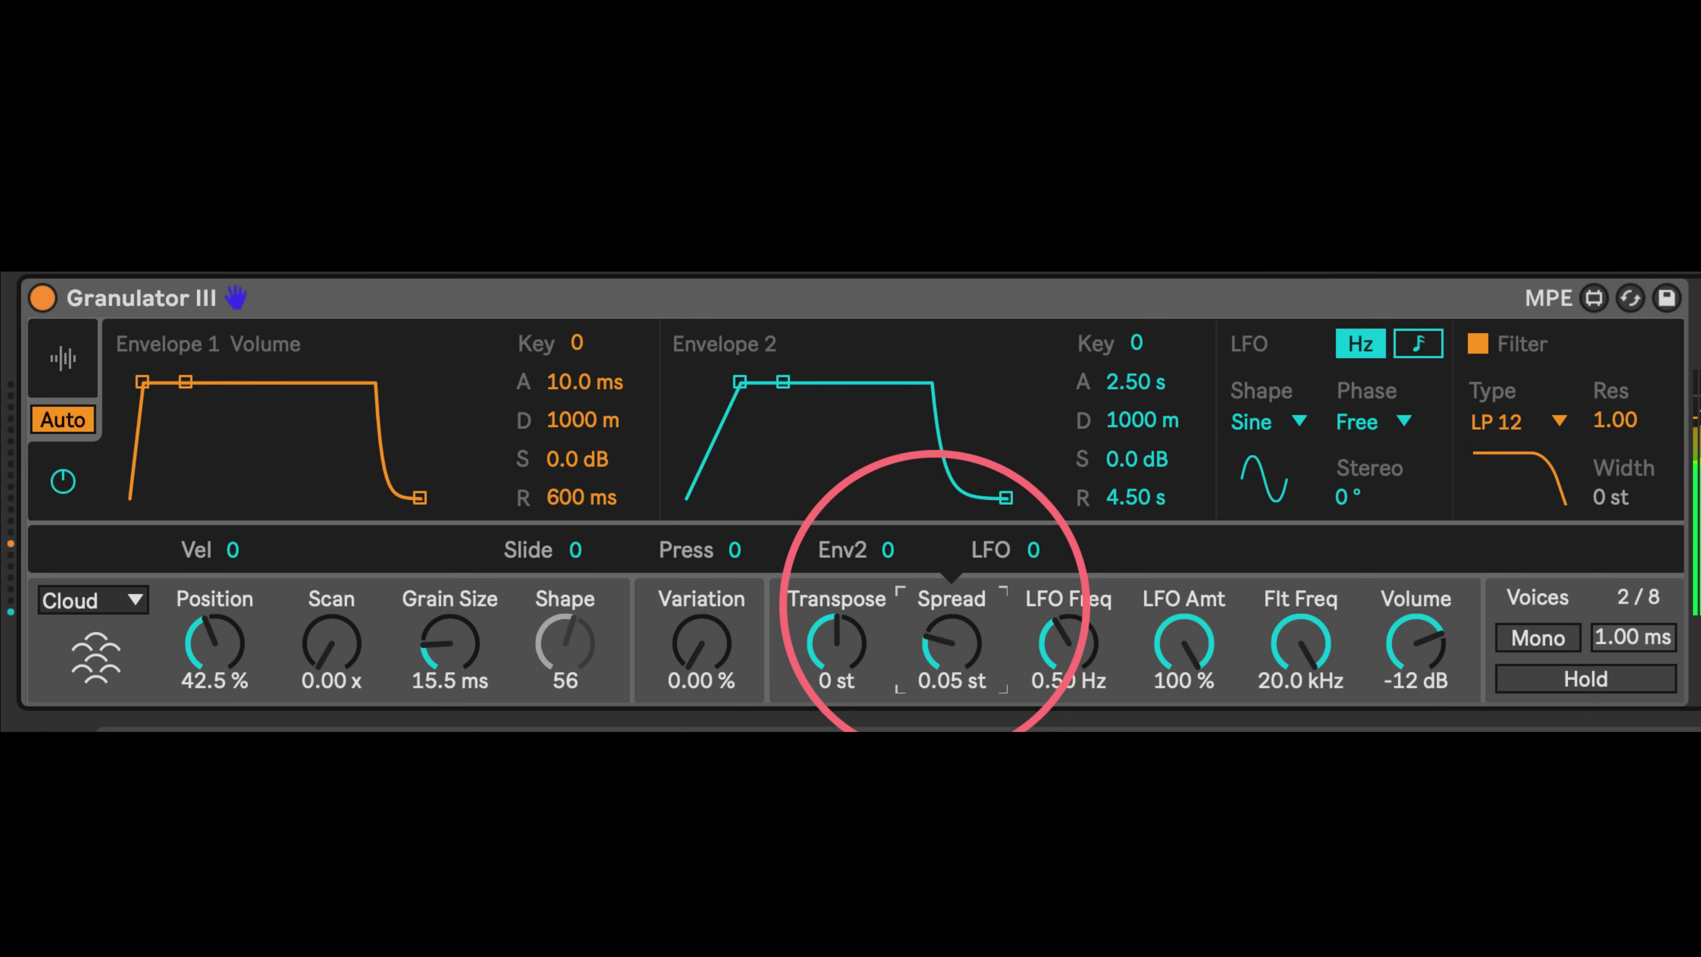
mouse_move(952, 644)
mouse_down()
mouse_move(951, 597)
mouse_move(951, 643)
mouse_up()
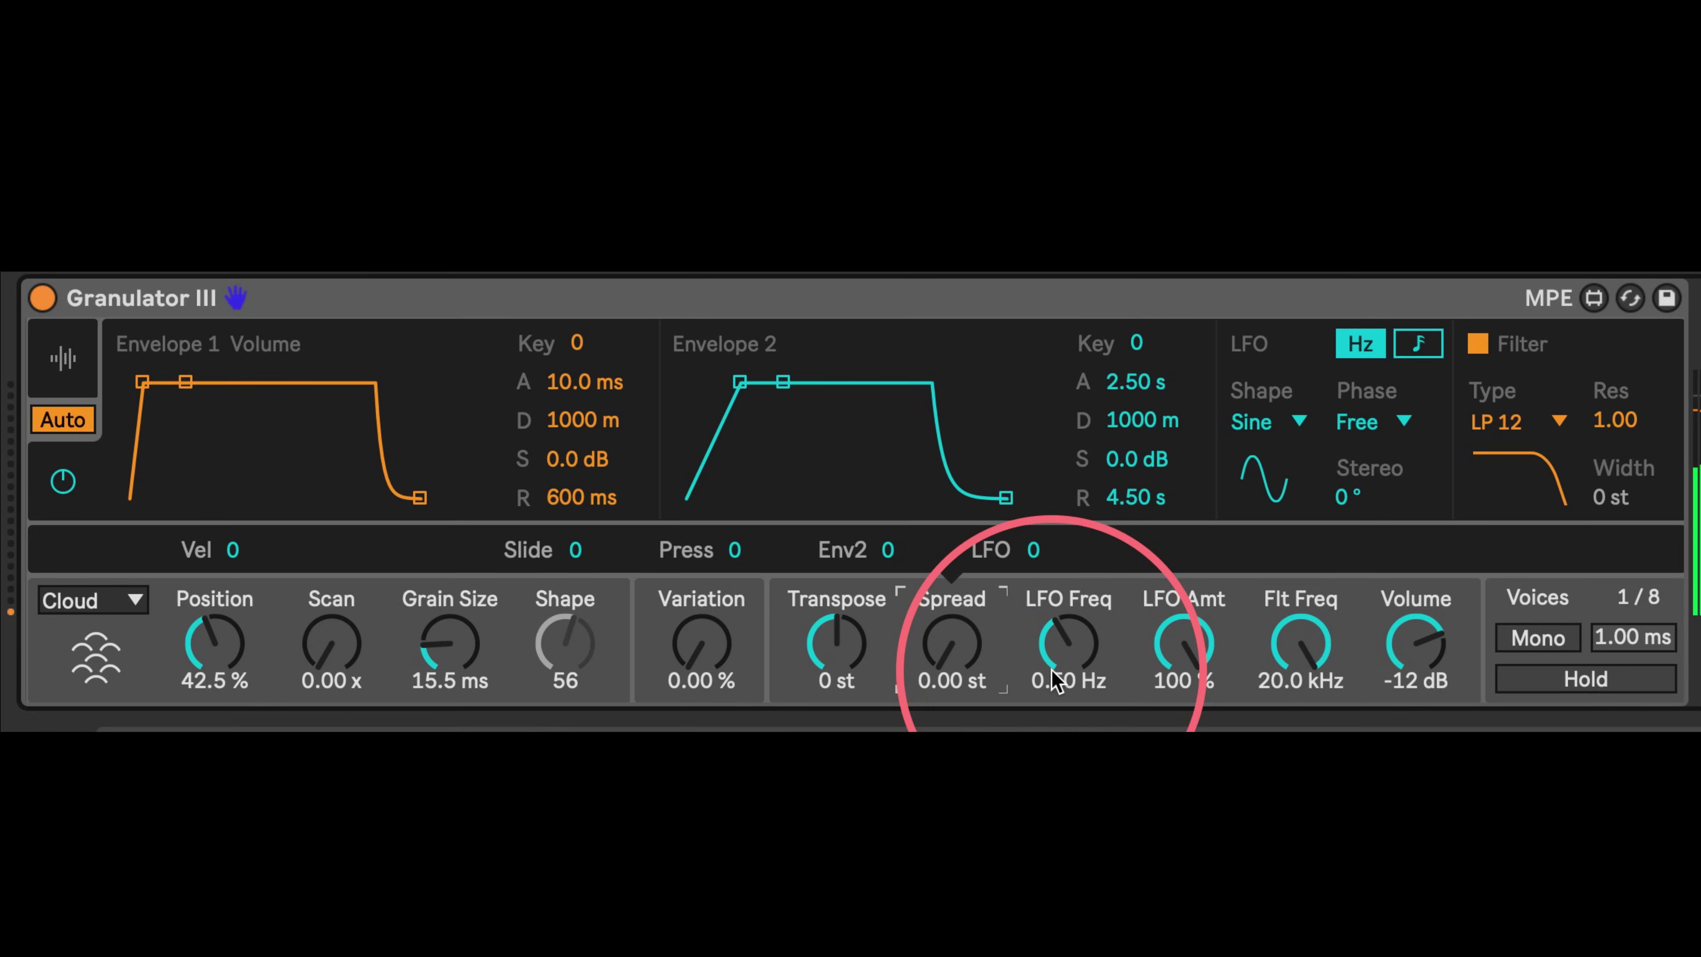
click(1067, 611)
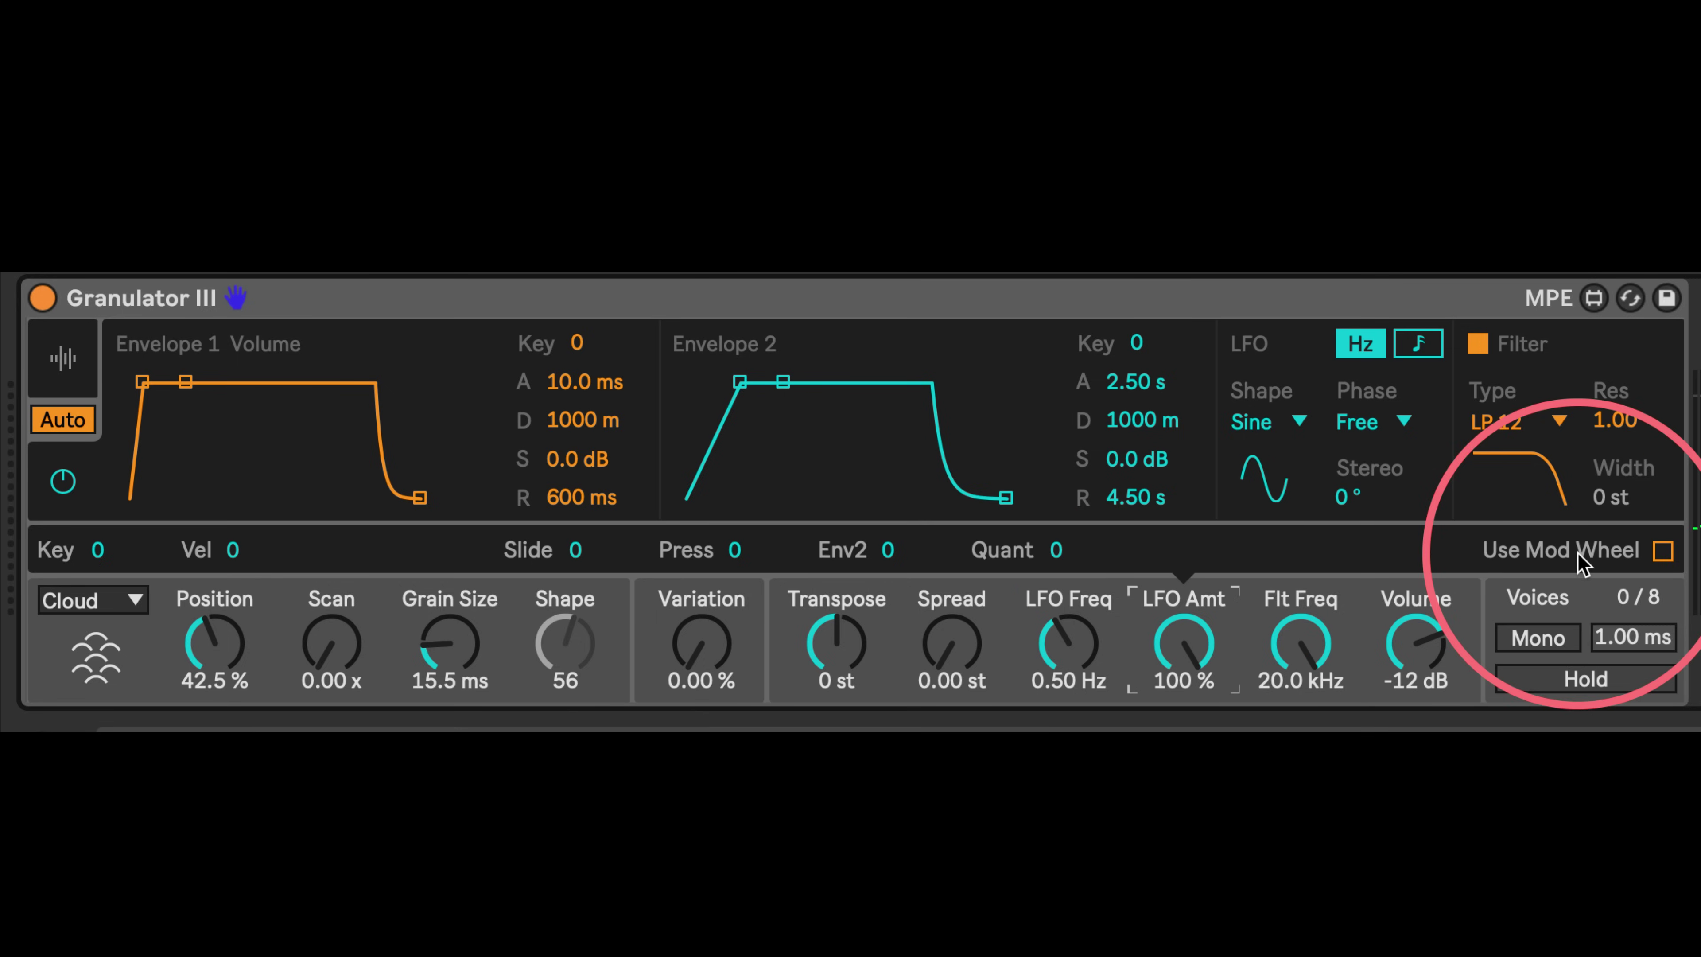
click(1312, 630)
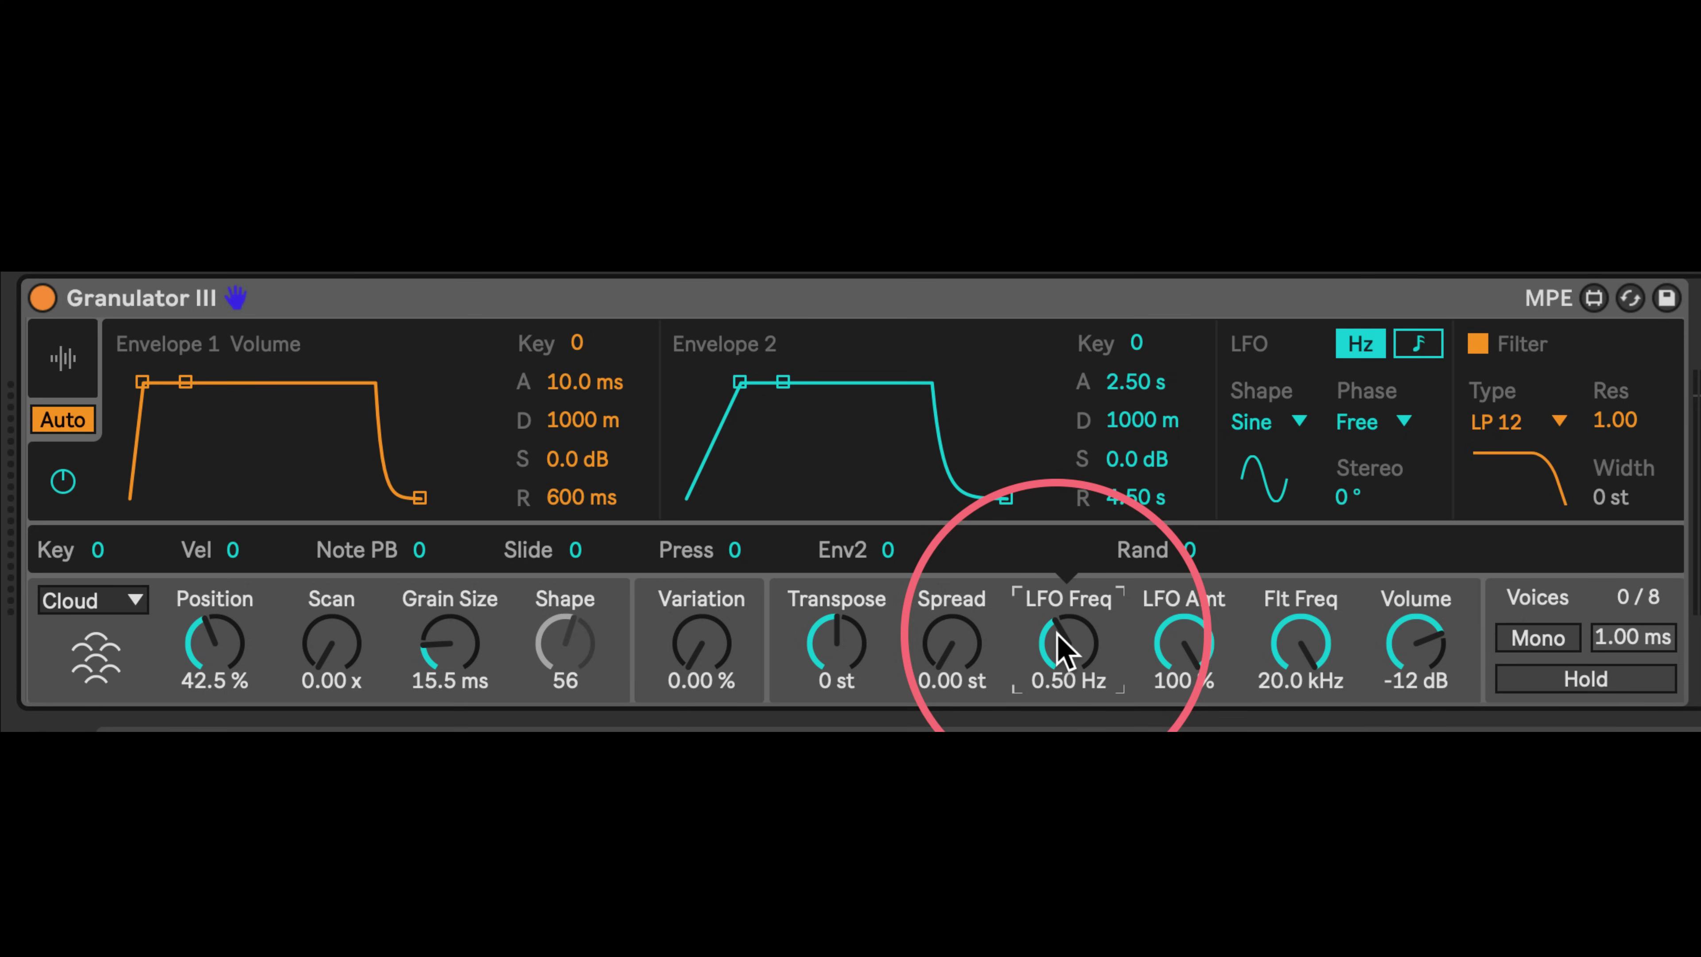
click(1390, 417)
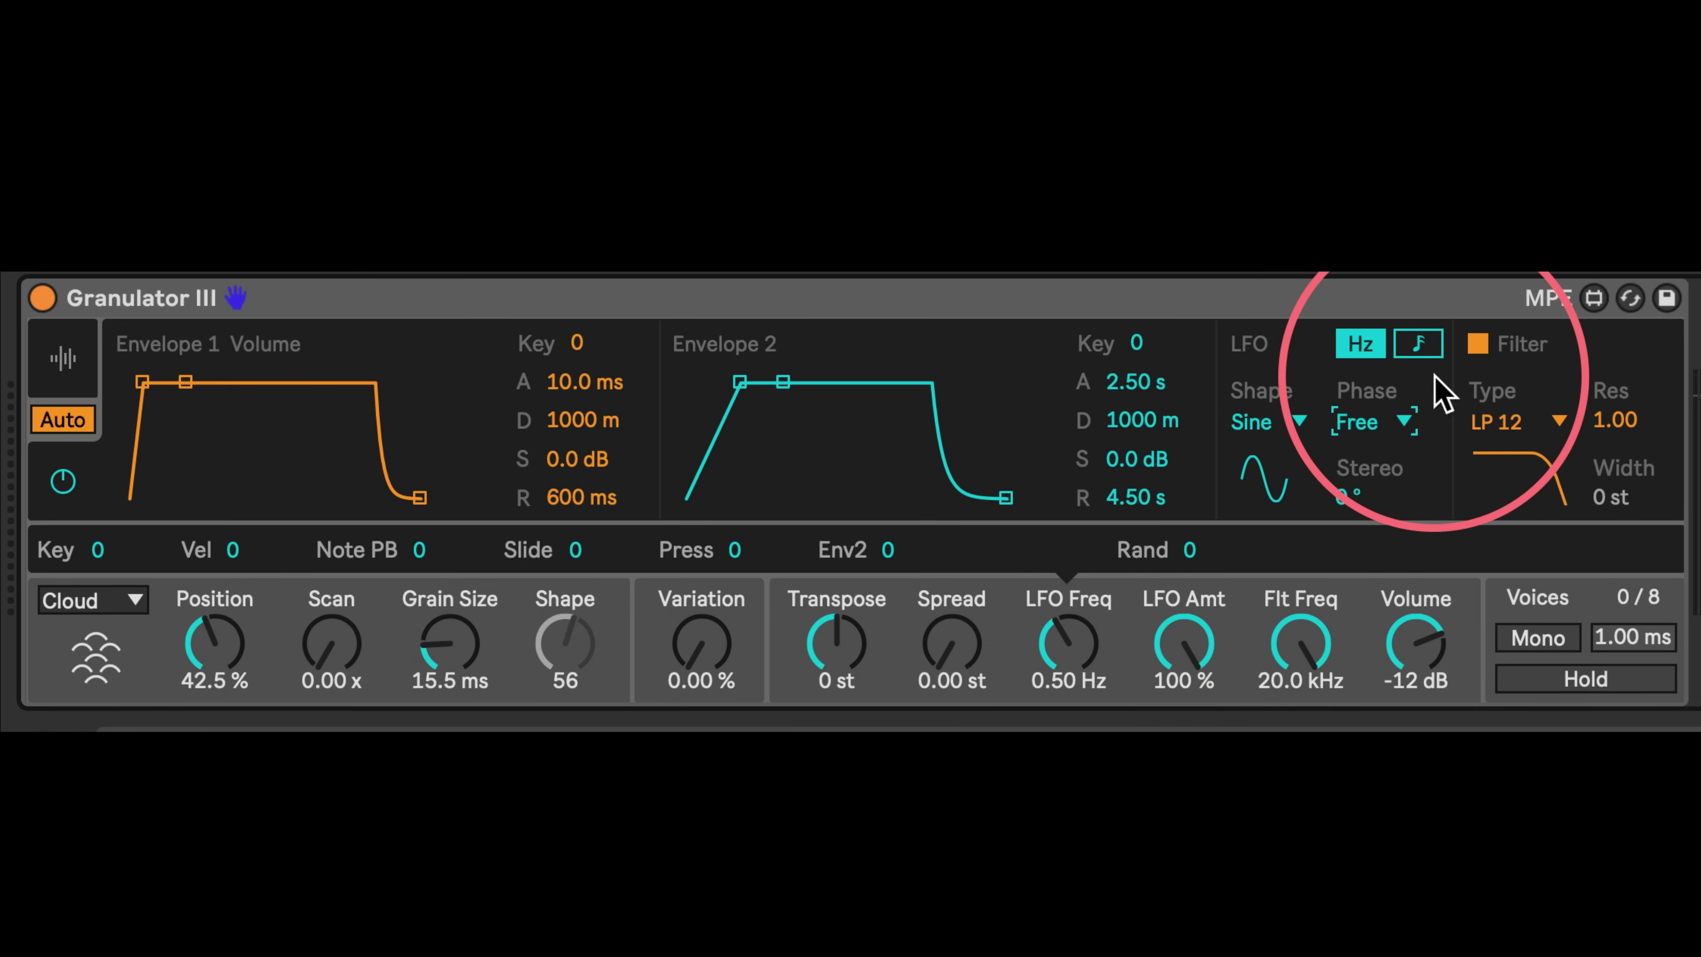
click(59, 352)
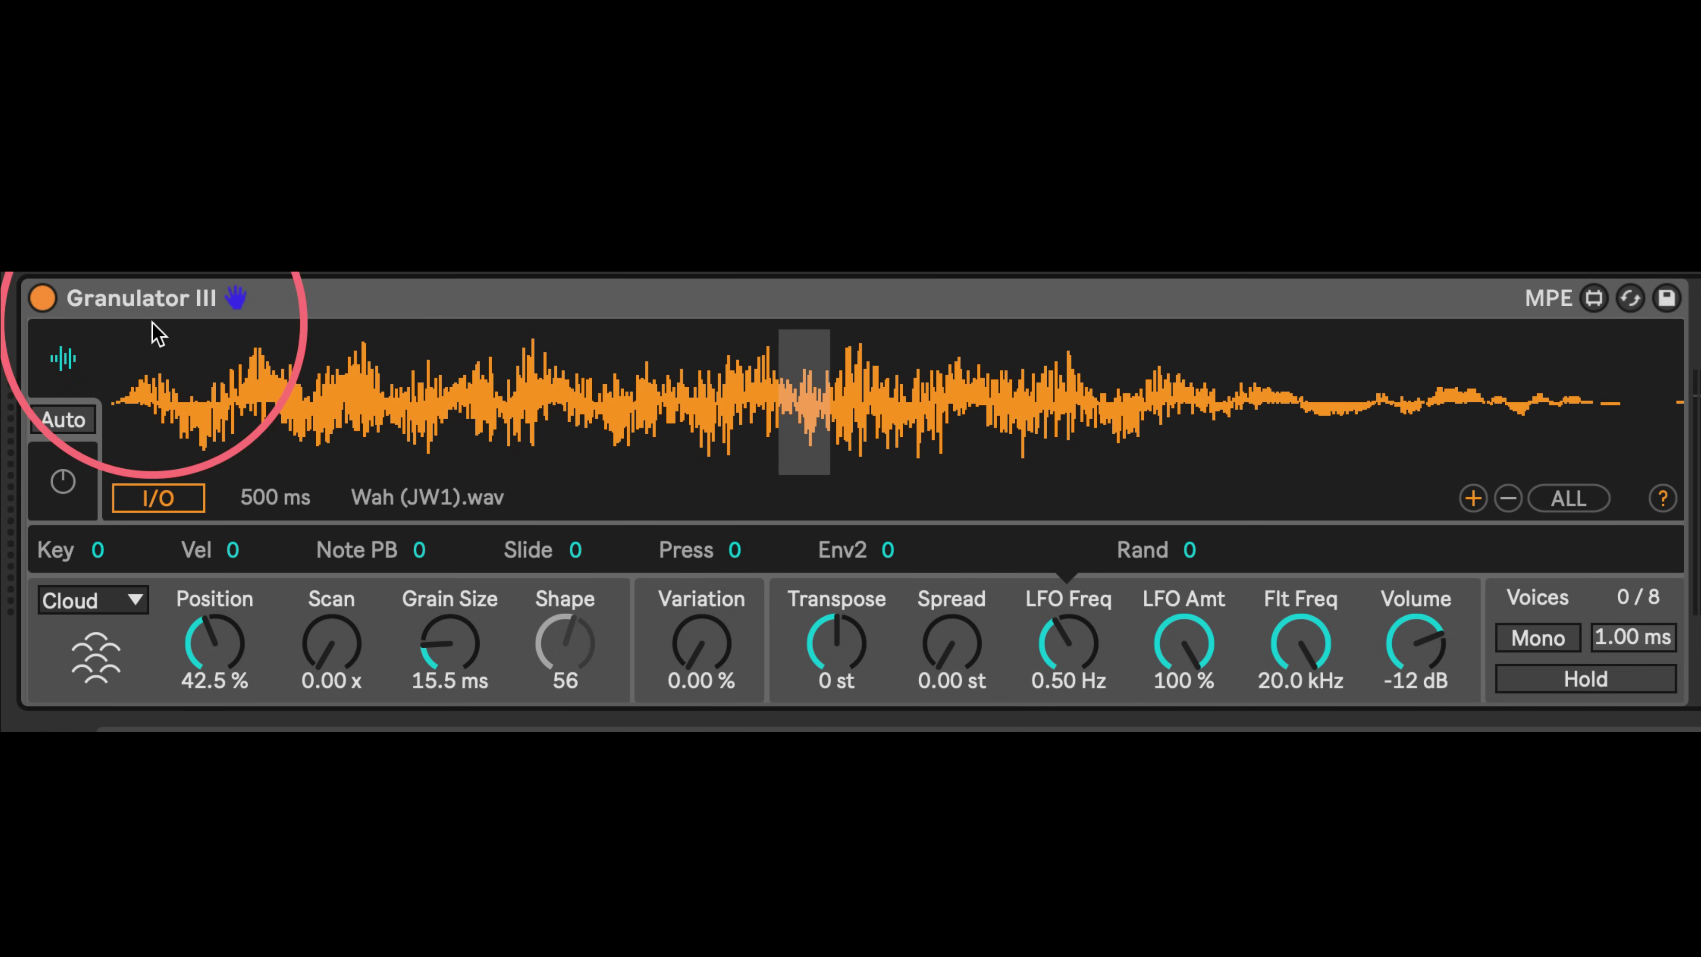
click(59, 421)
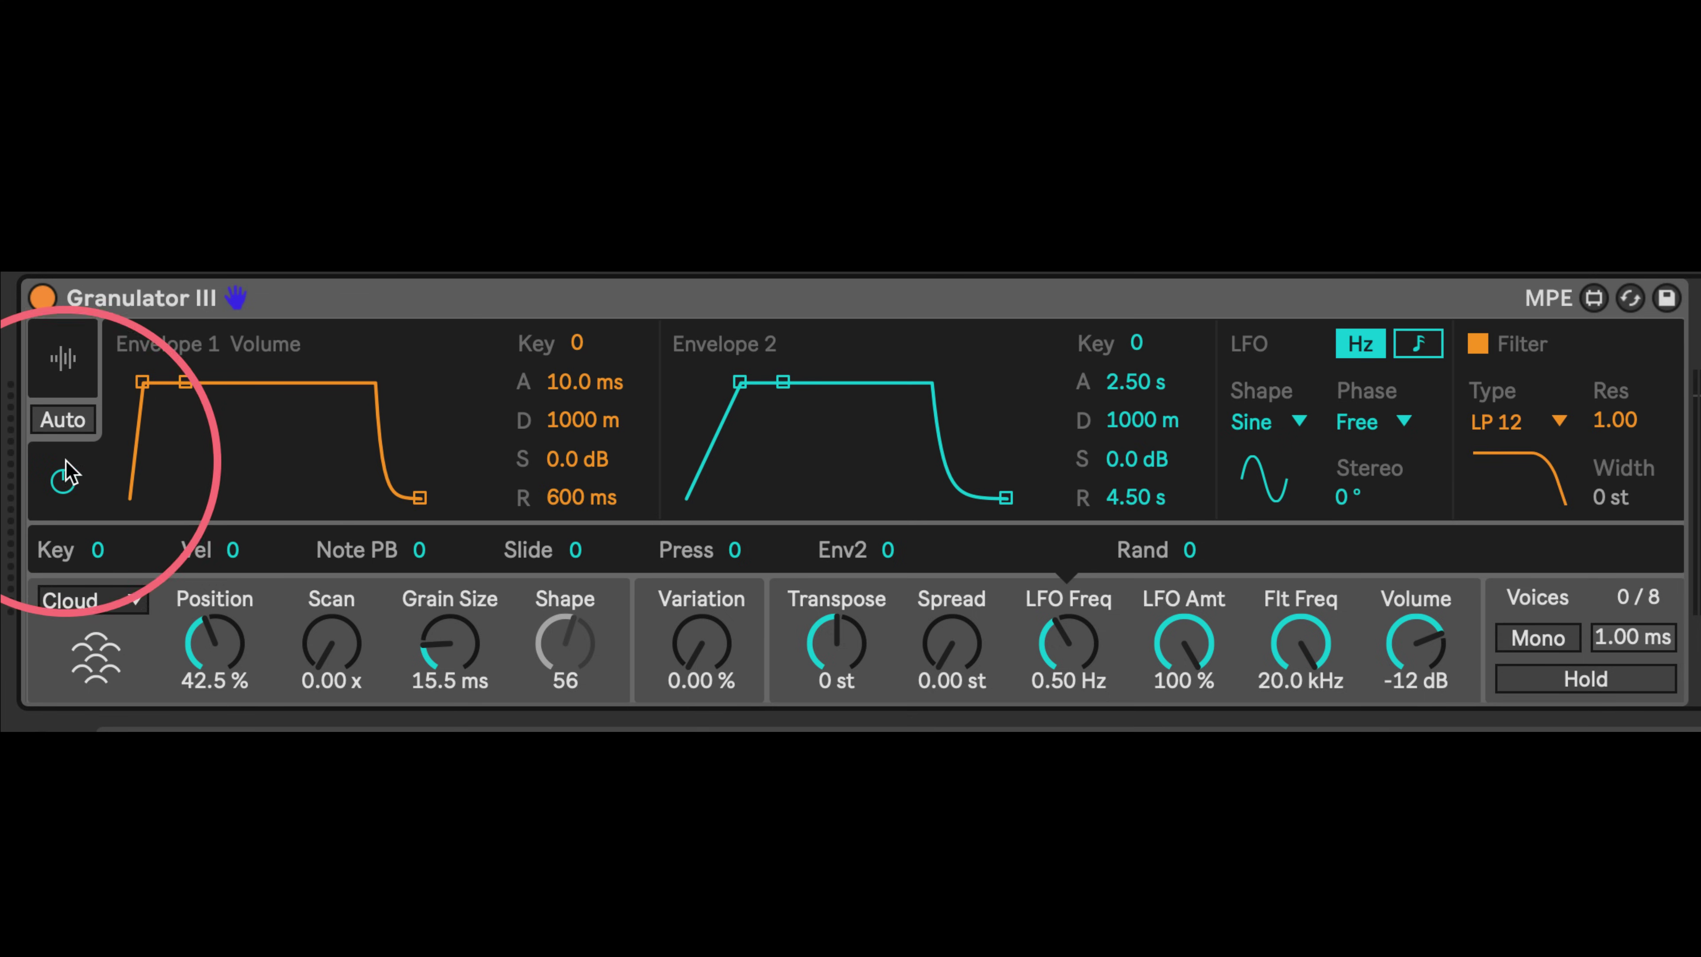
click(71, 422)
click(61, 472)
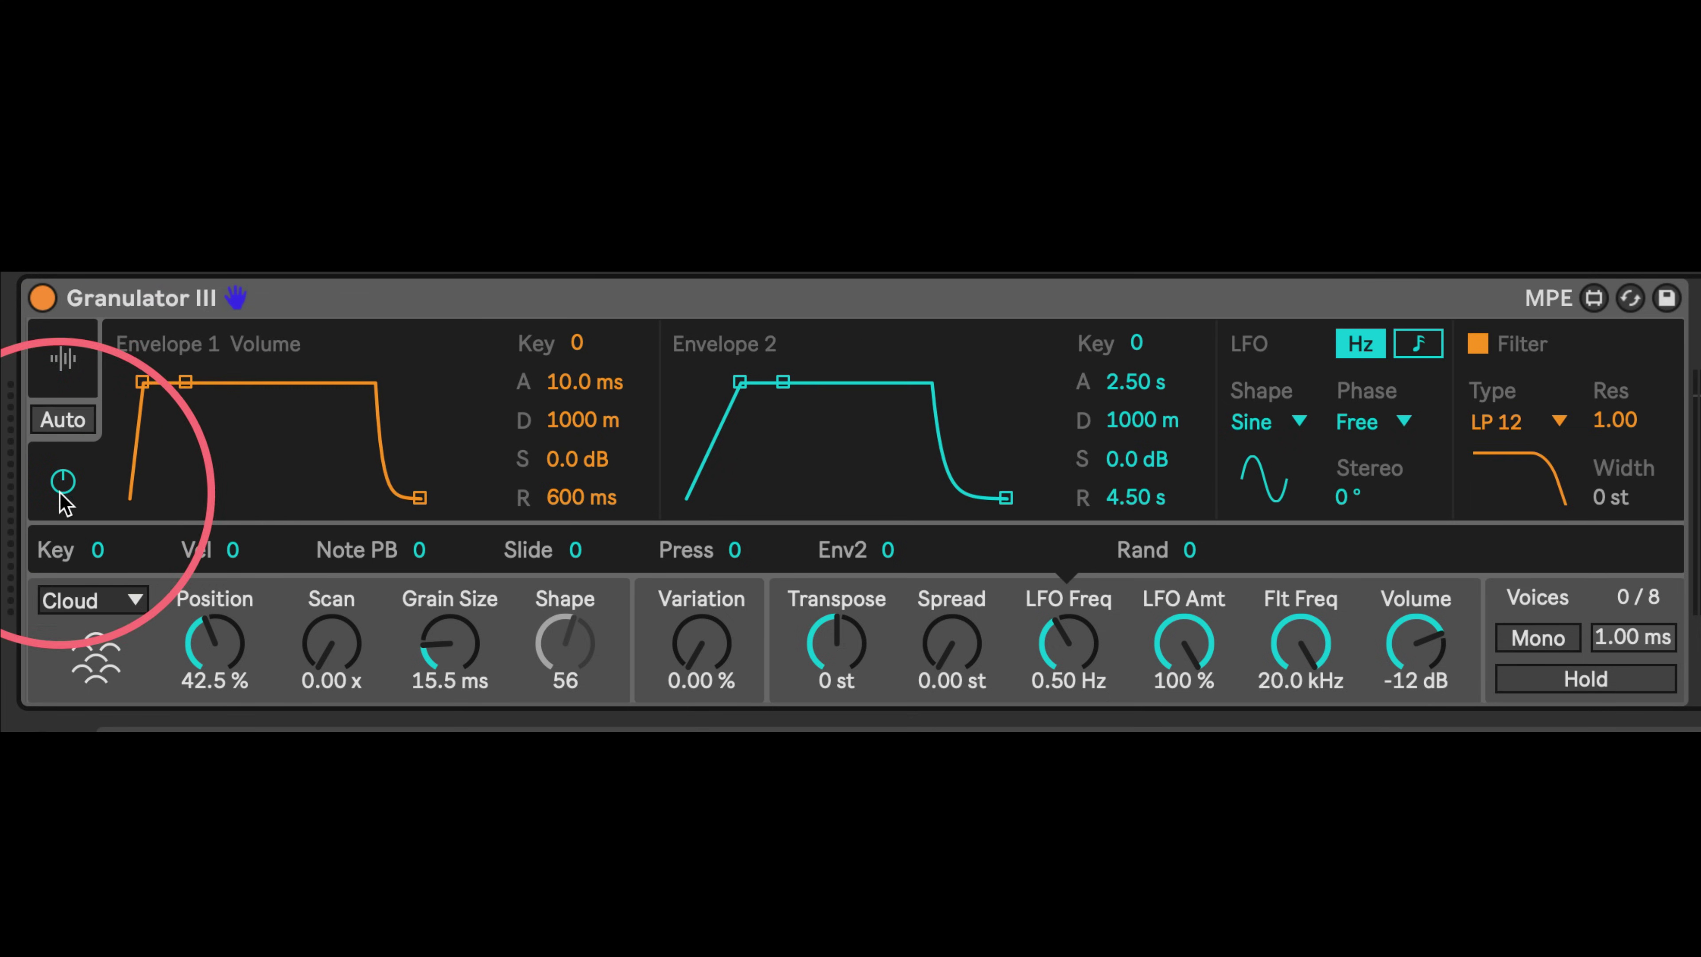
click(60, 361)
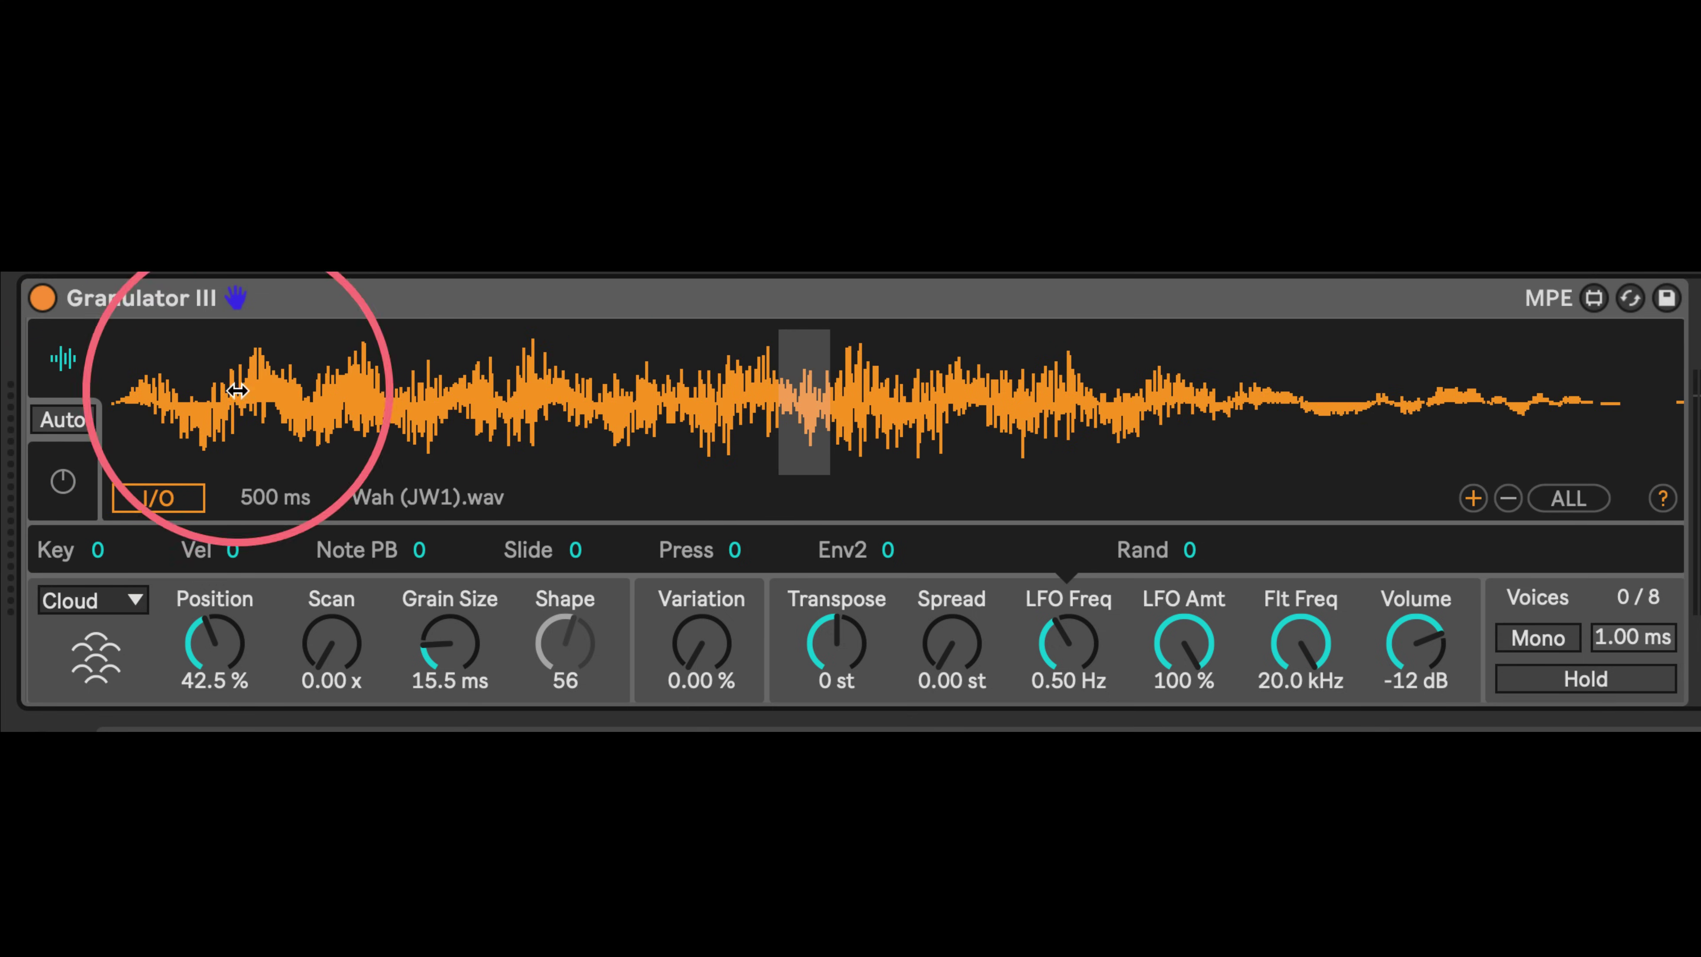
click(63, 481)
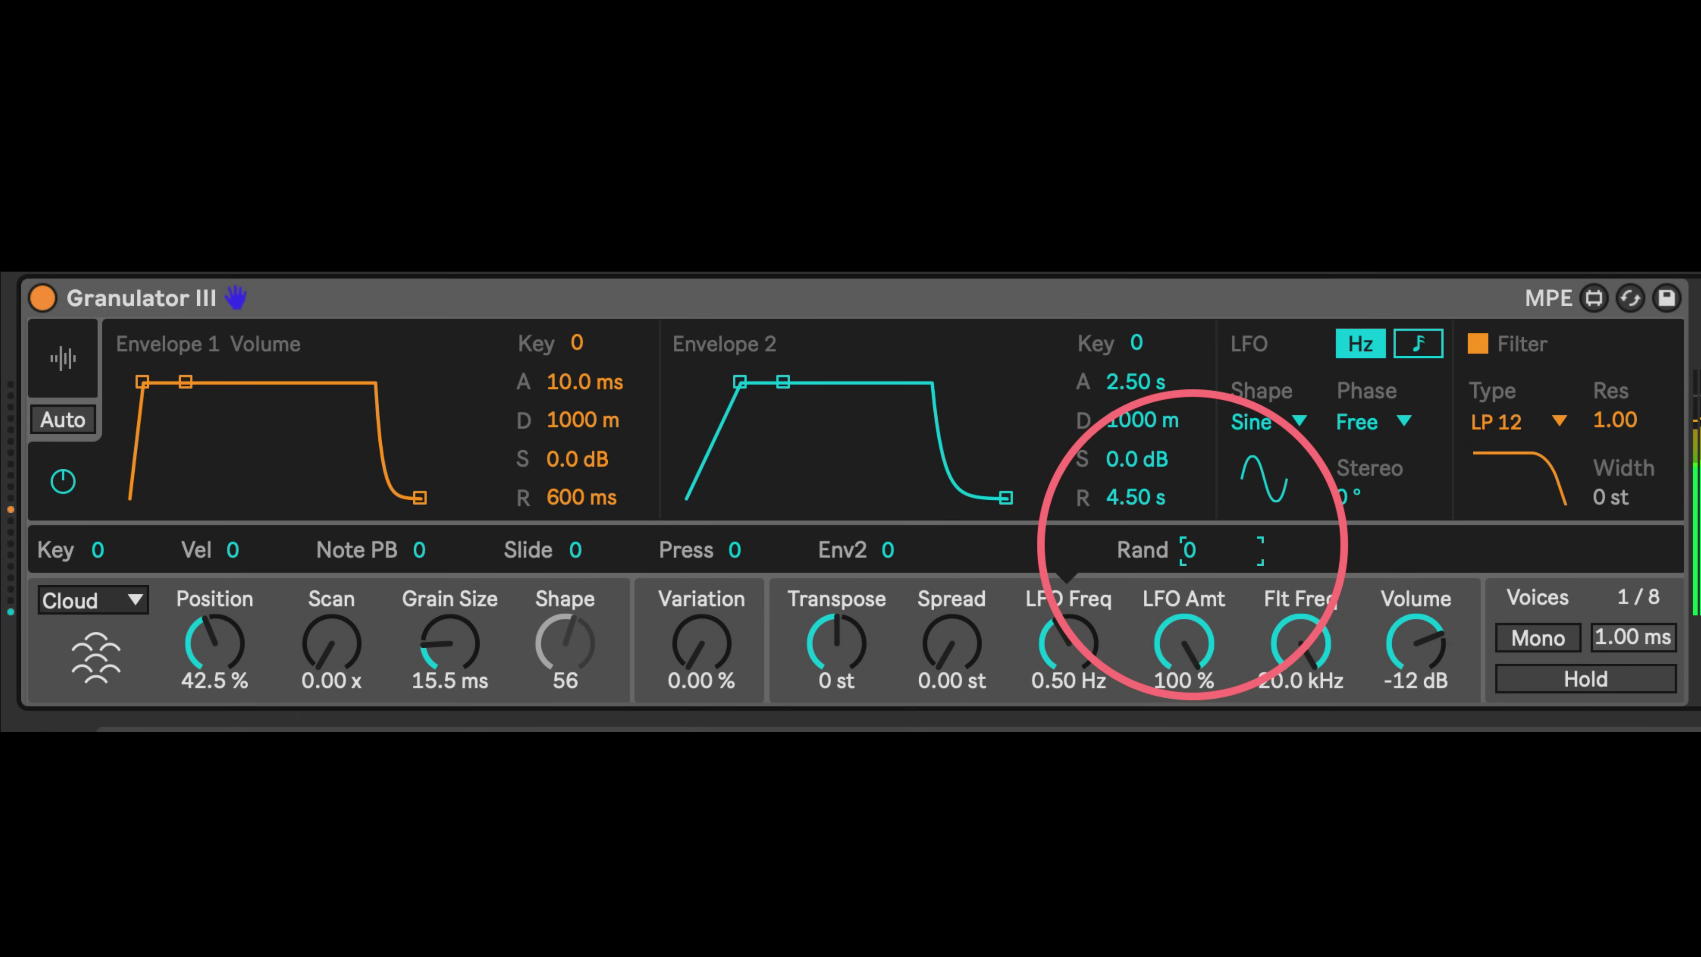
Give the LFO rate full random modulation and switch the LFO shape to an Up ramp
drag(1191, 550, 1191, 469)
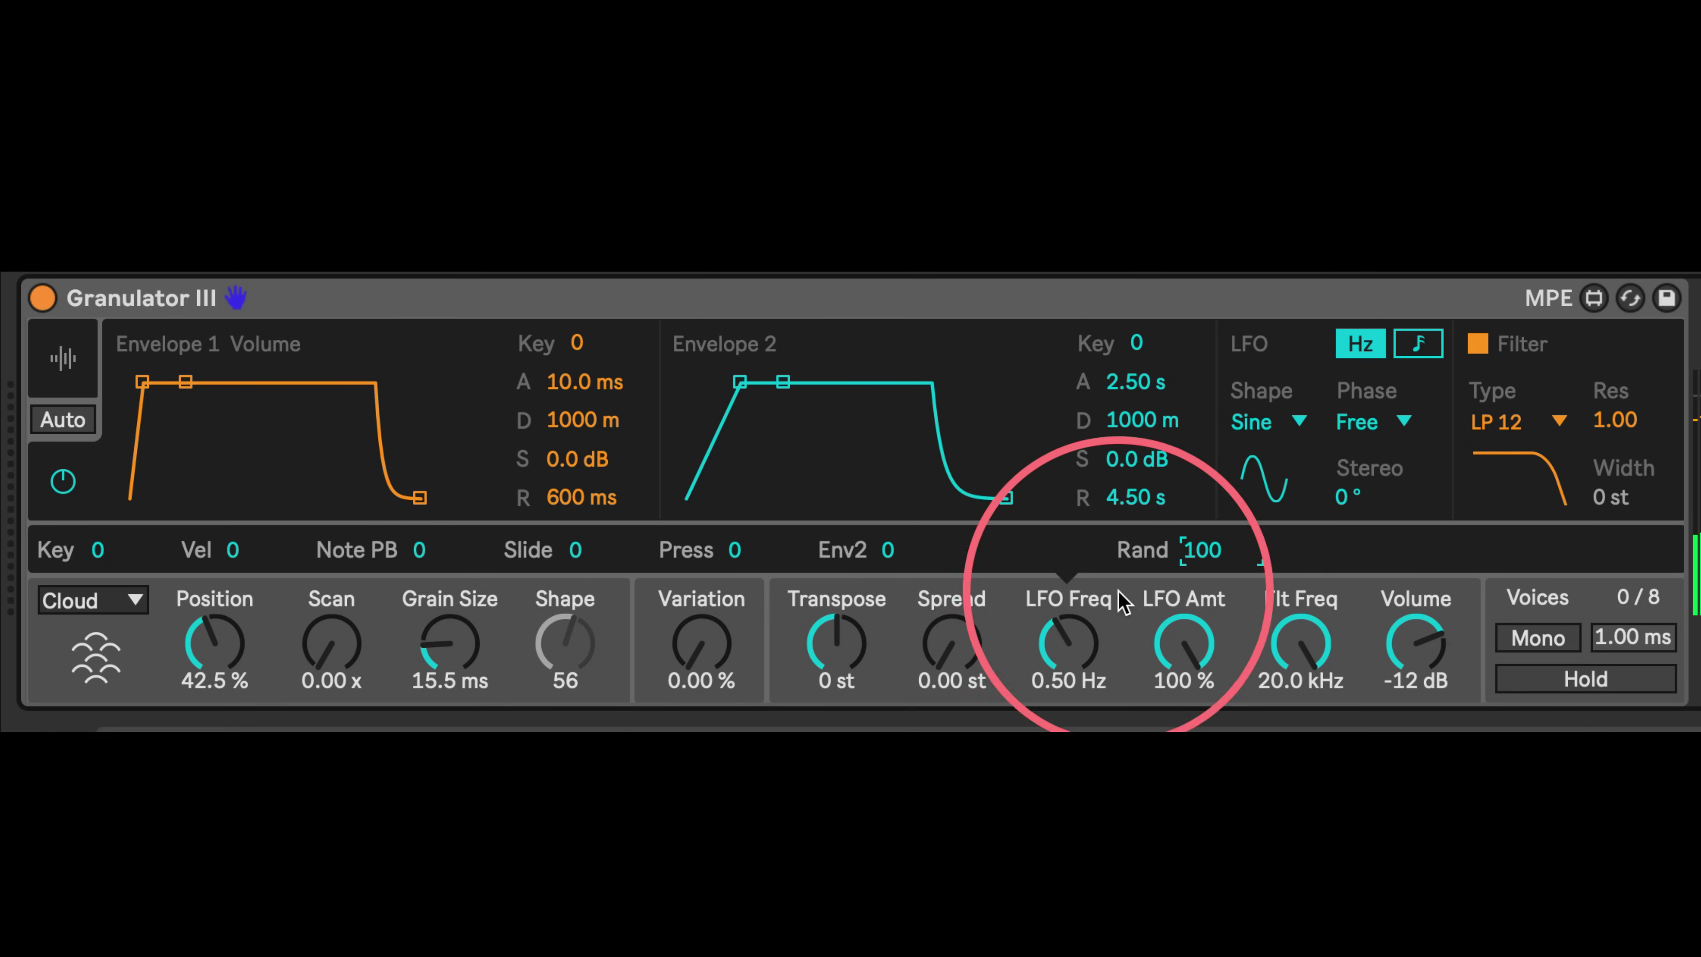
click(1205, 606)
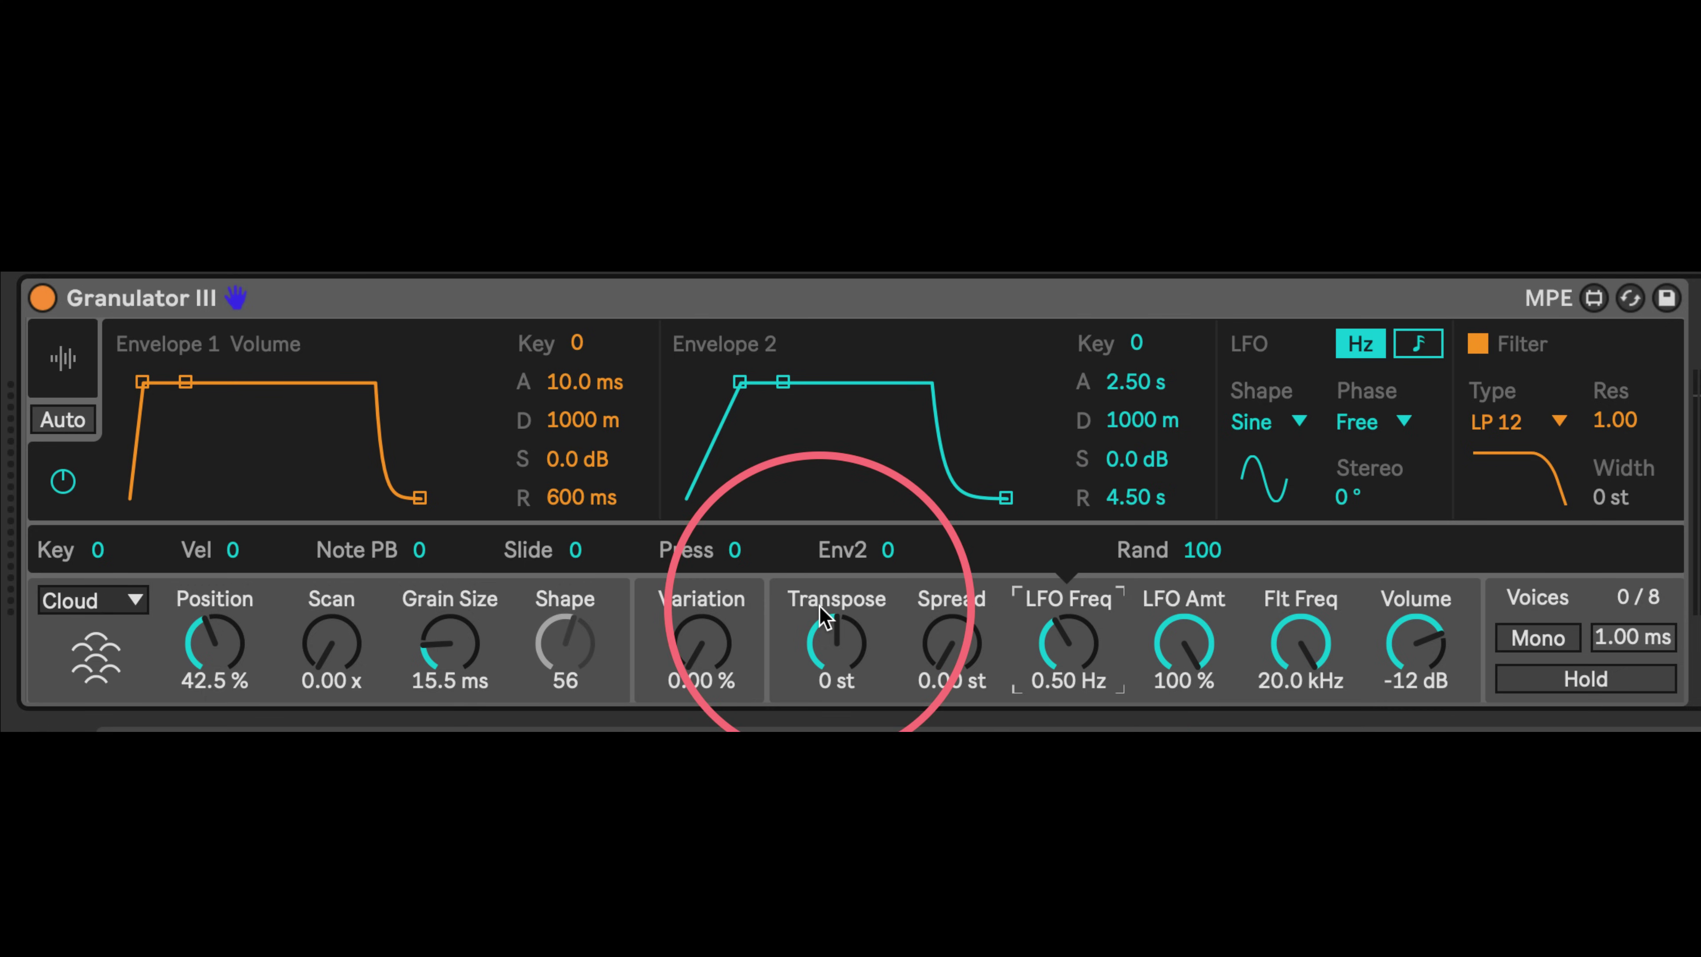
click(700, 599)
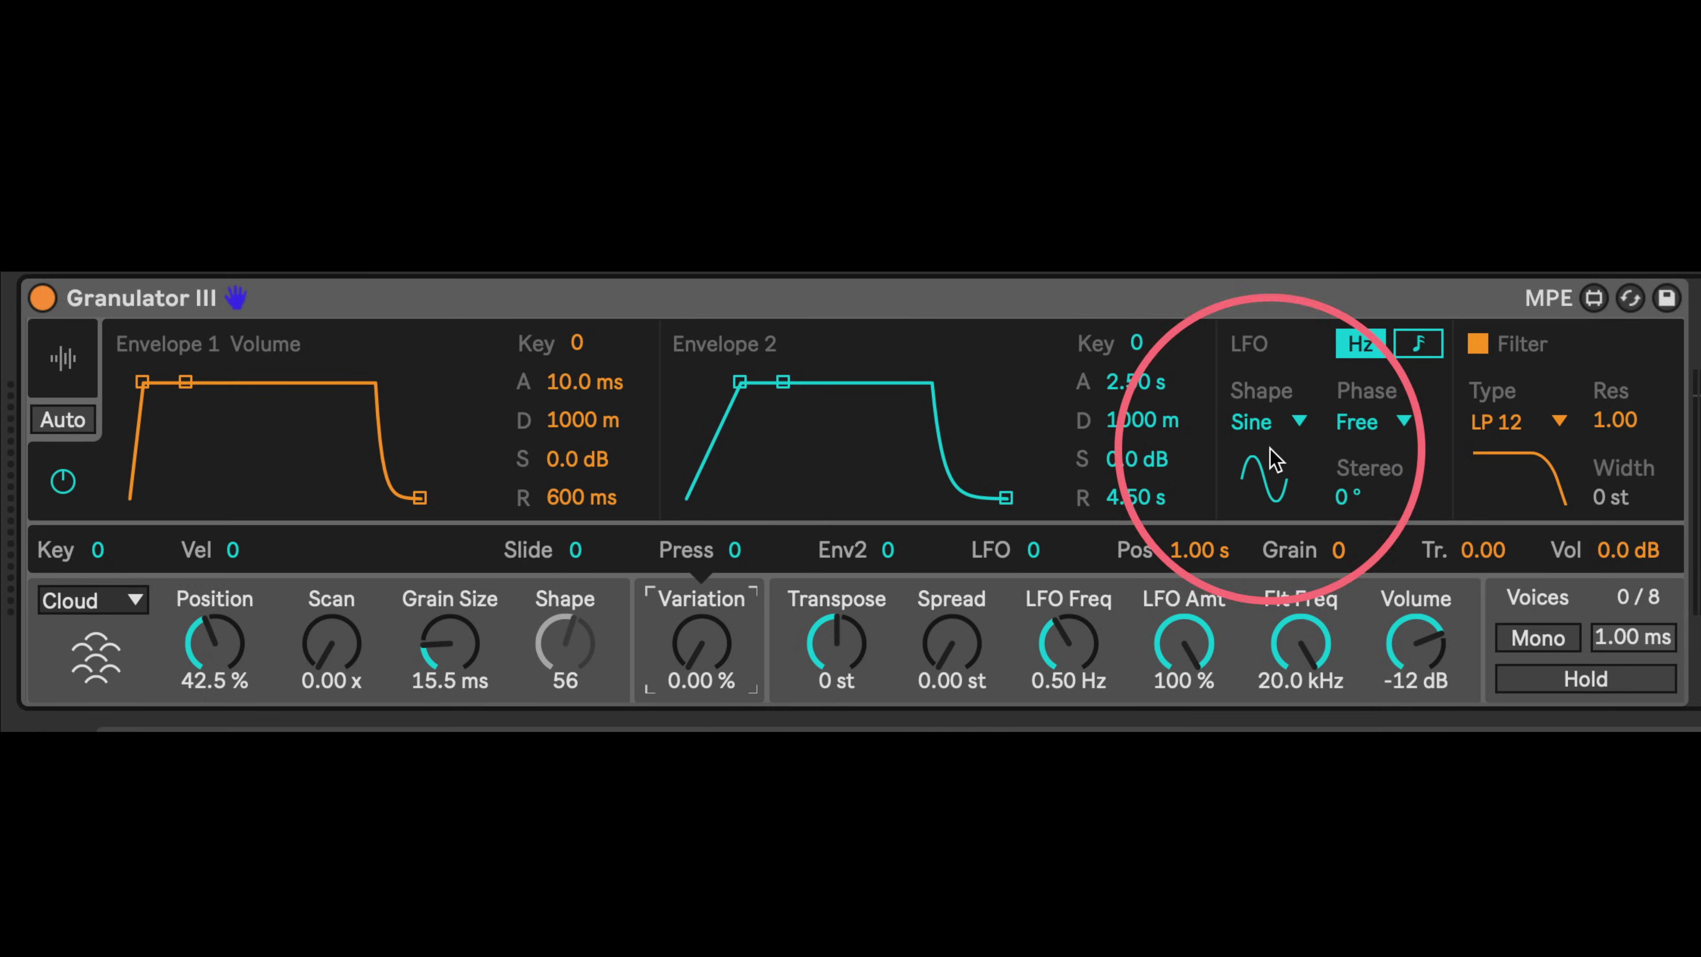
click(1266, 422)
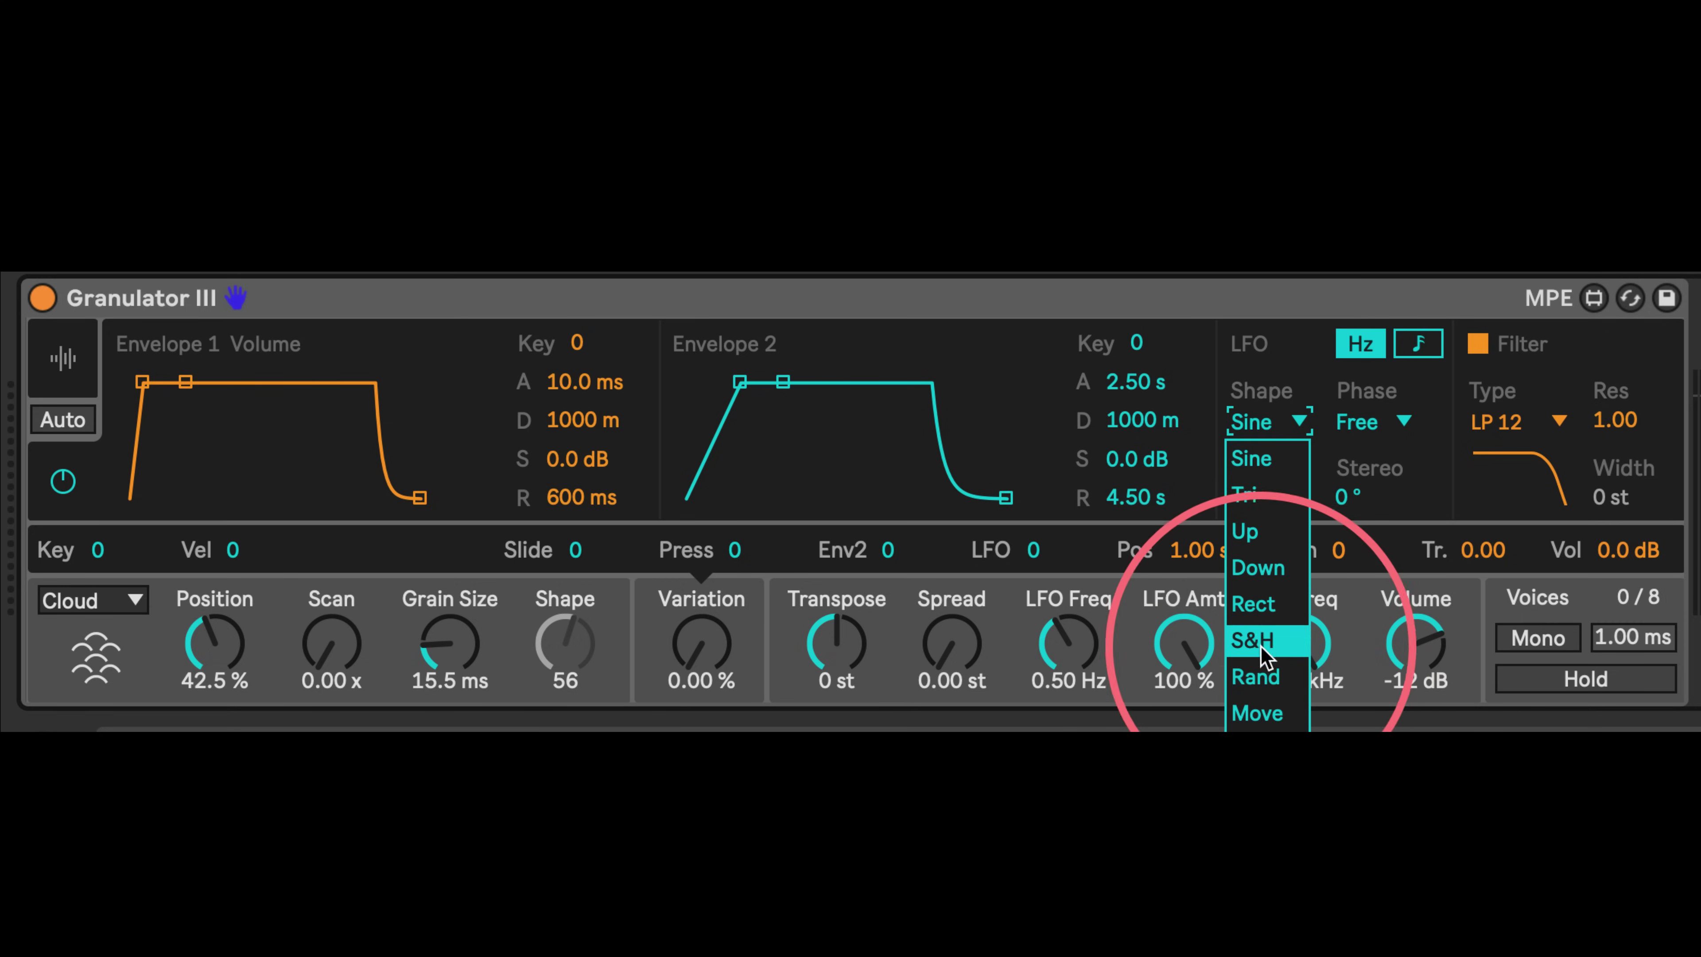
click(1269, 541)
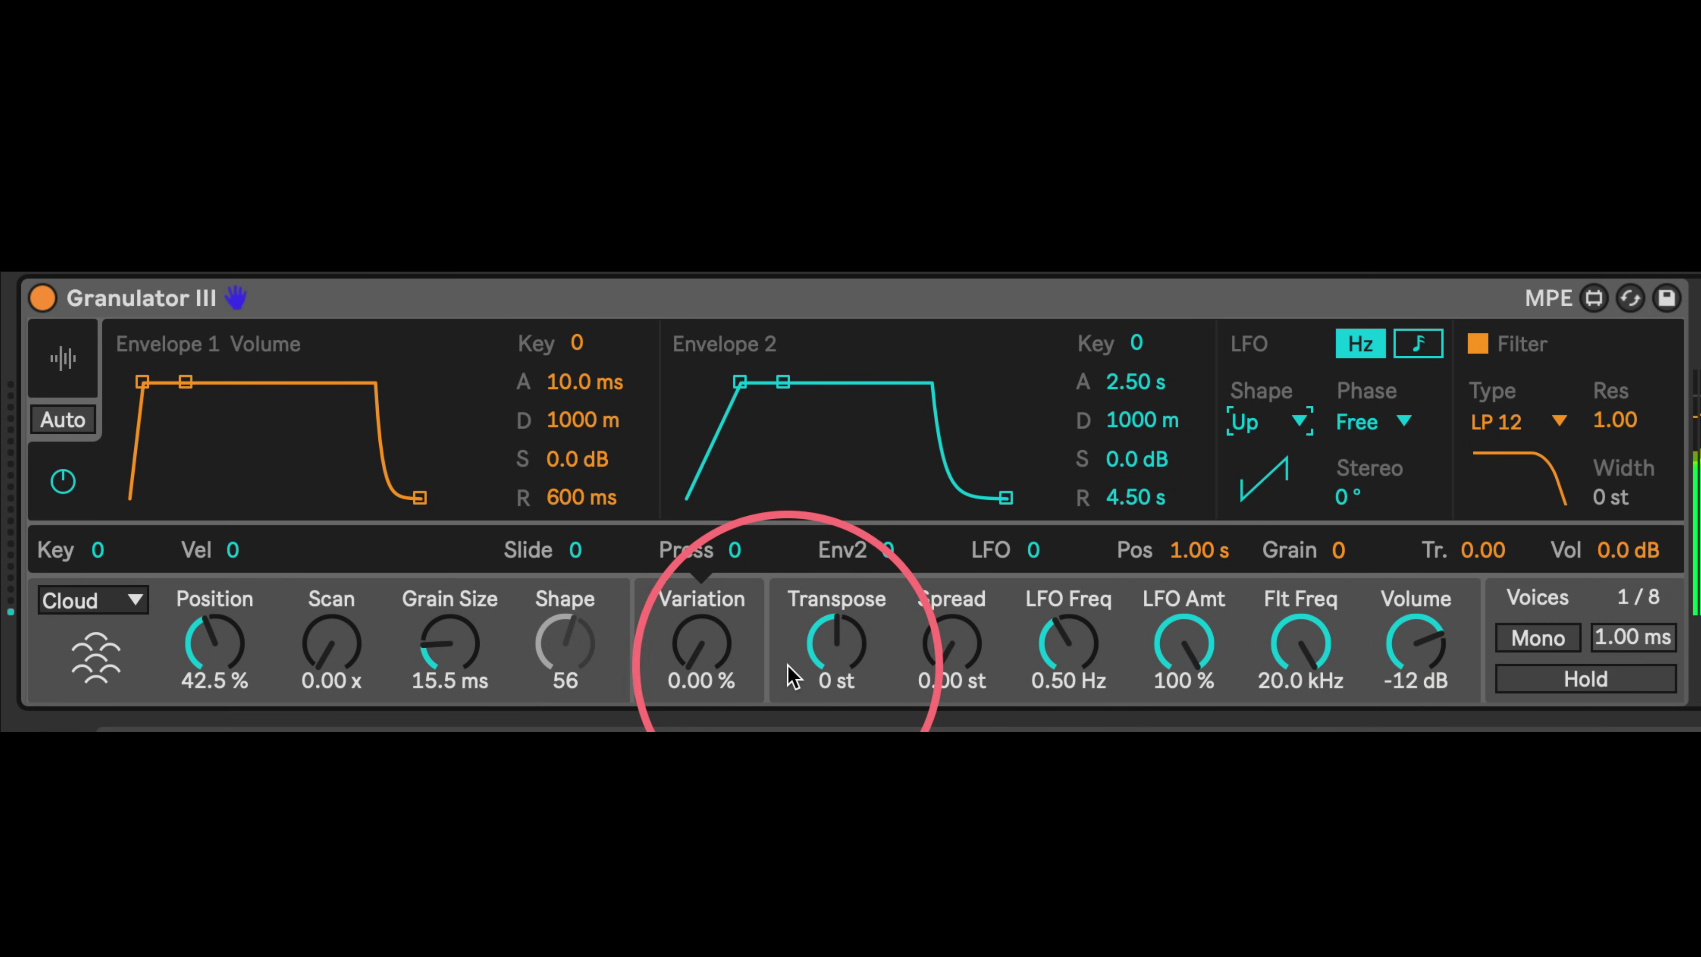
Raise Variation to 100 %, slow the LFO to 0 Hz, and set Position to 15 %
drag(700, 660, 717, 365)
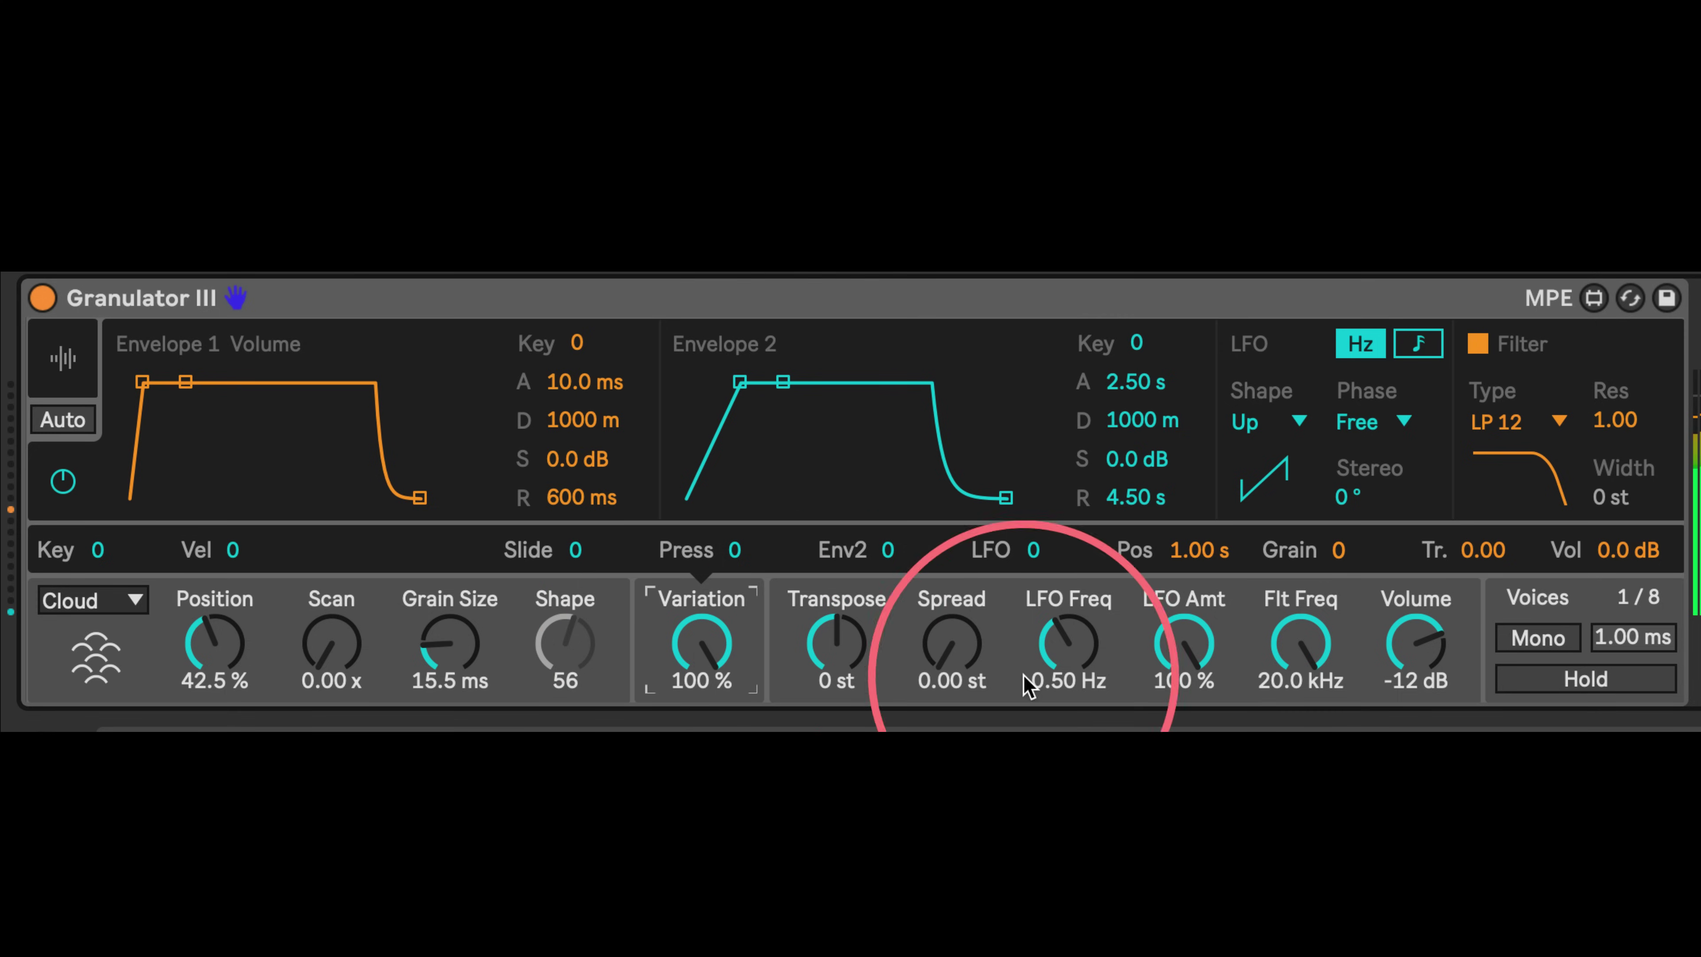
drag(1065, 657, 1054, 701)
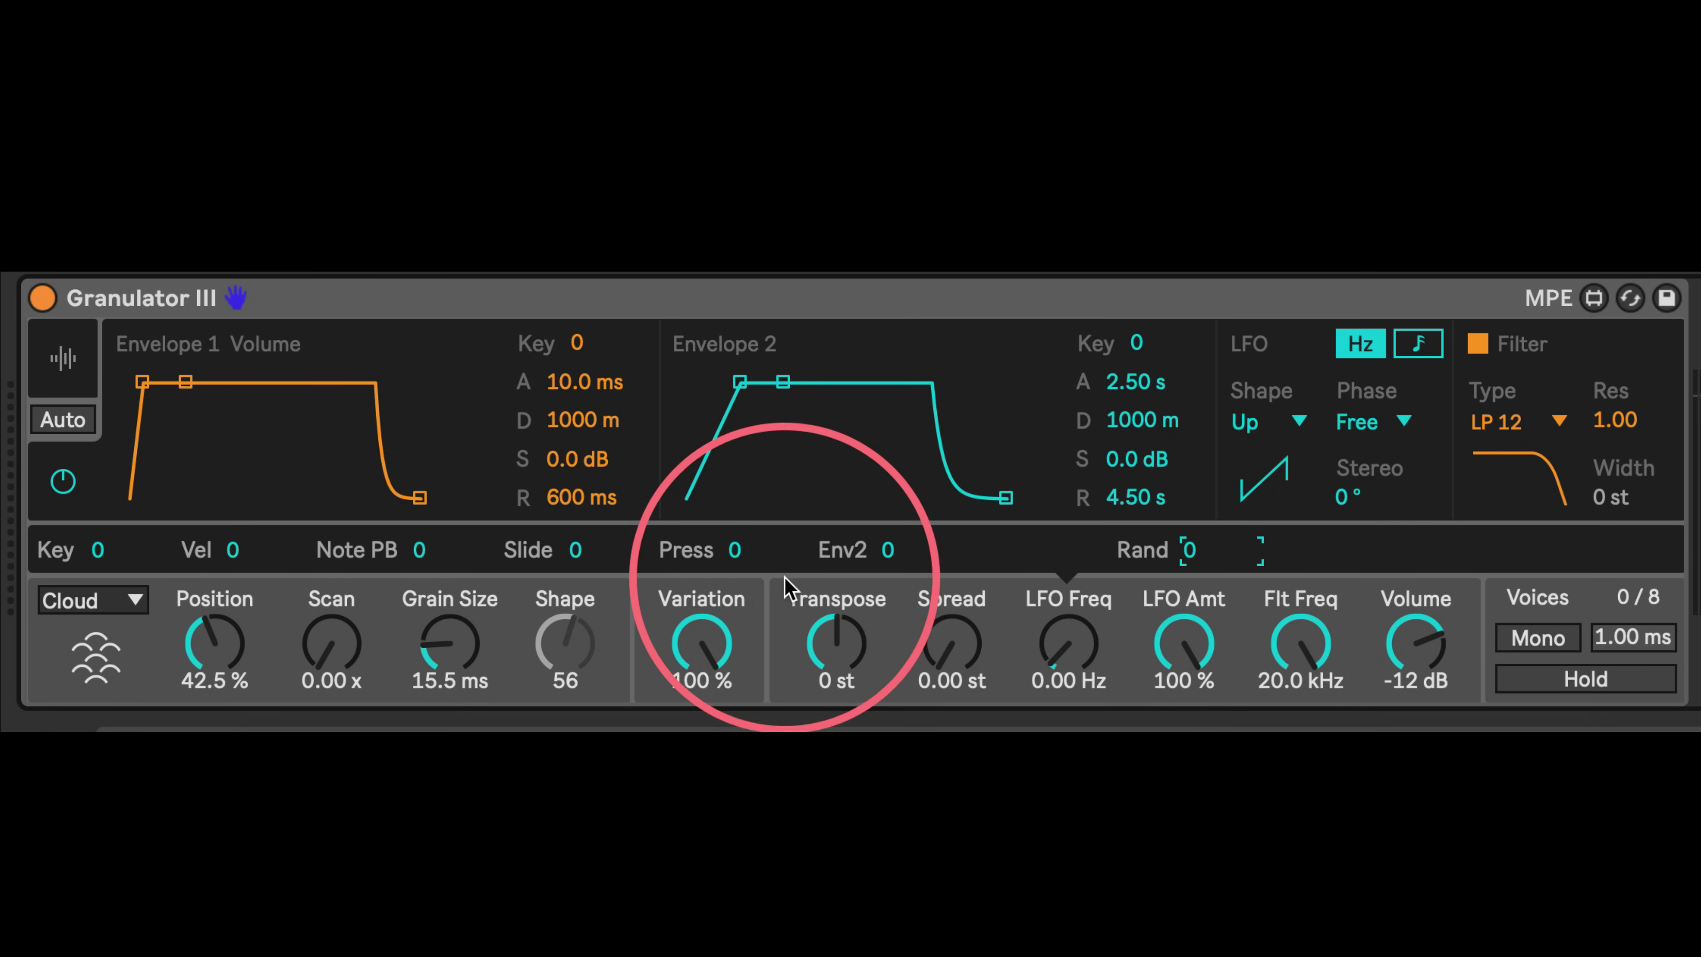
click(793, 596)
click(694, 596)
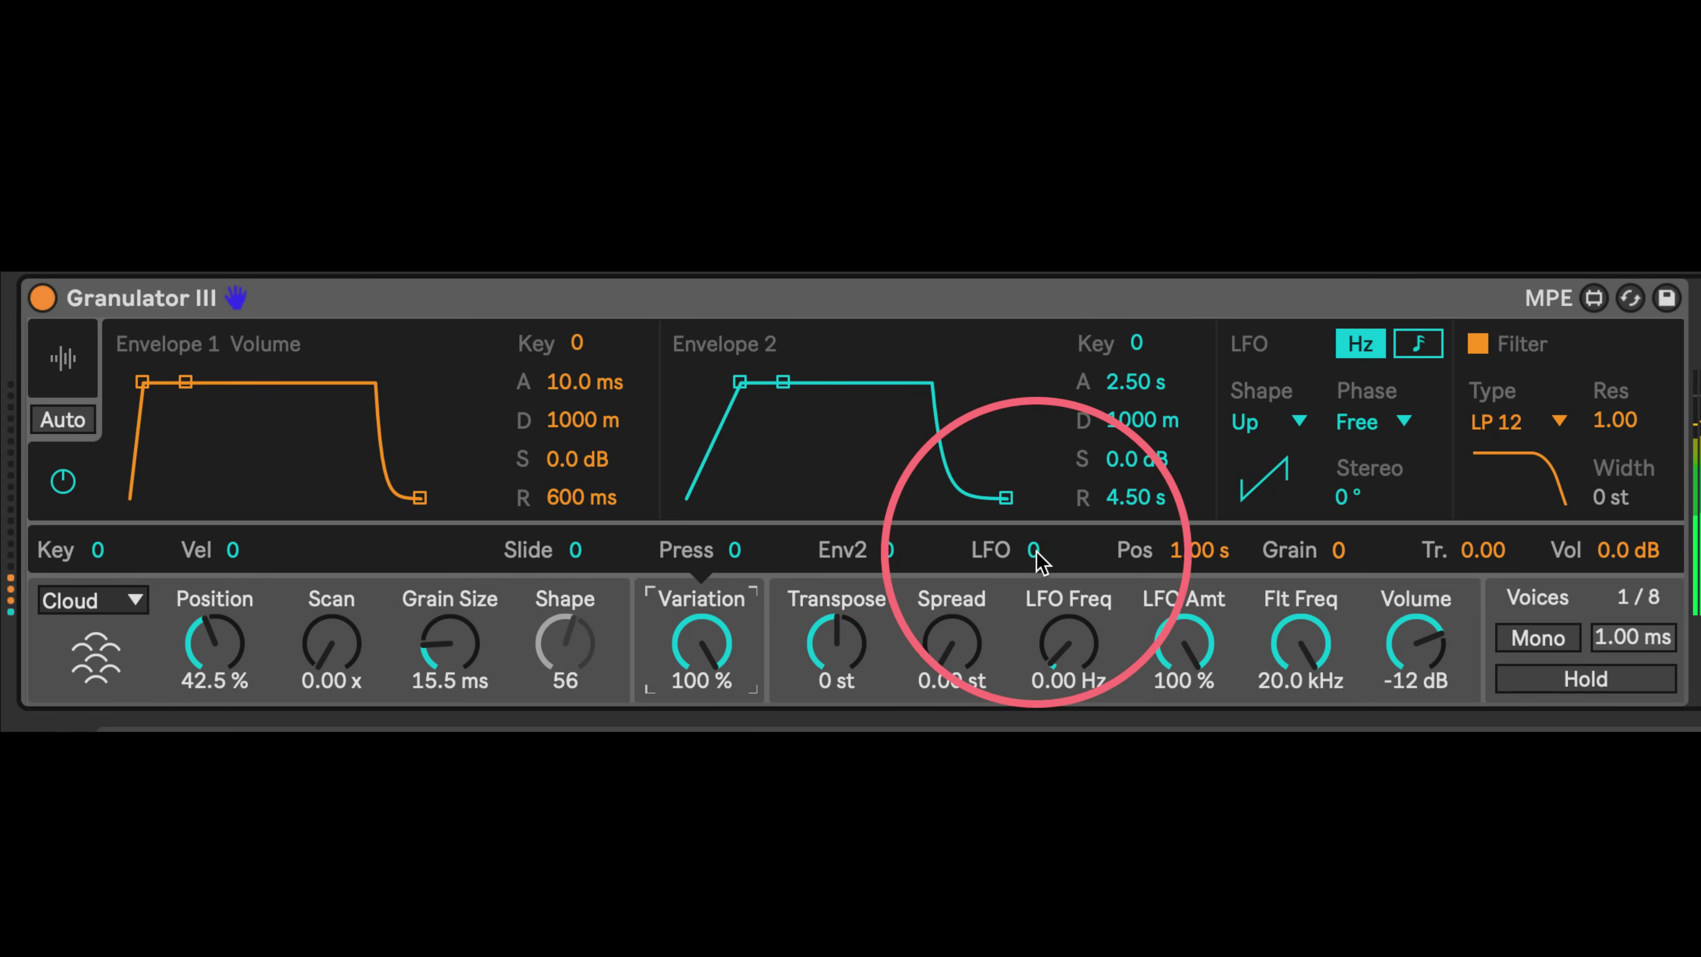
drag(1034, 549, 1018, 375)
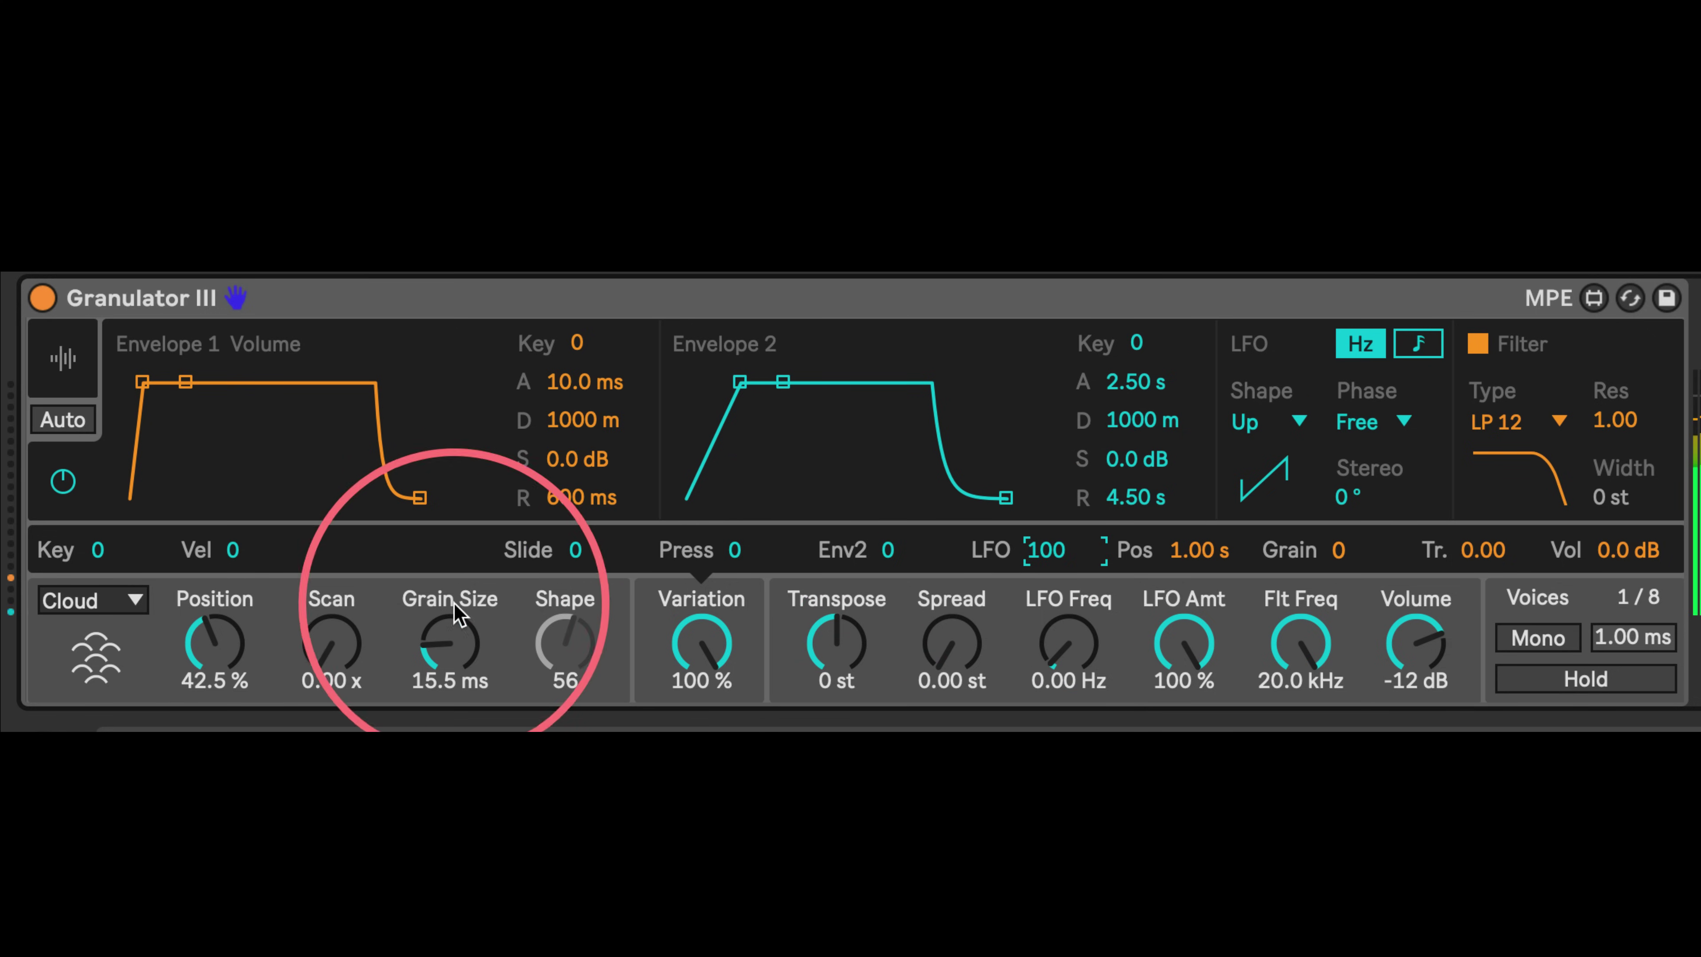
drag(194, 667, 209, 757)
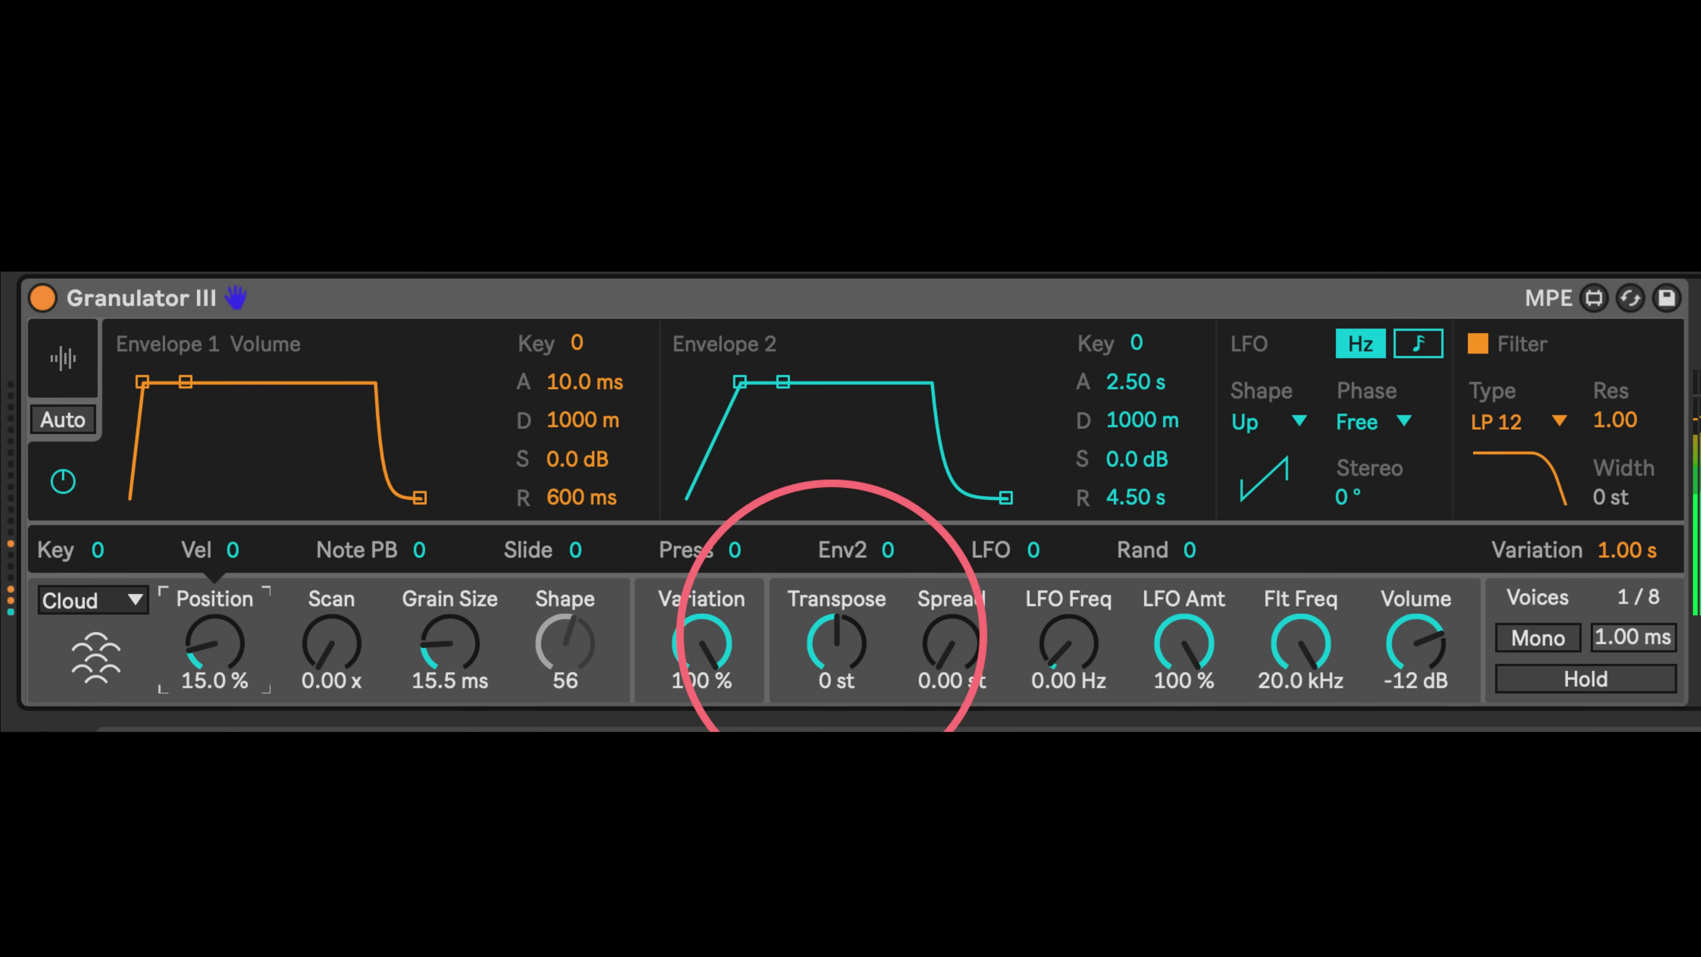
Transpose the grains to +24 st, cut LFO amount to 4.52 %, and lower the filter to 1.66 kHz
click(830, 590)
drag(828, 585, 835, 405)
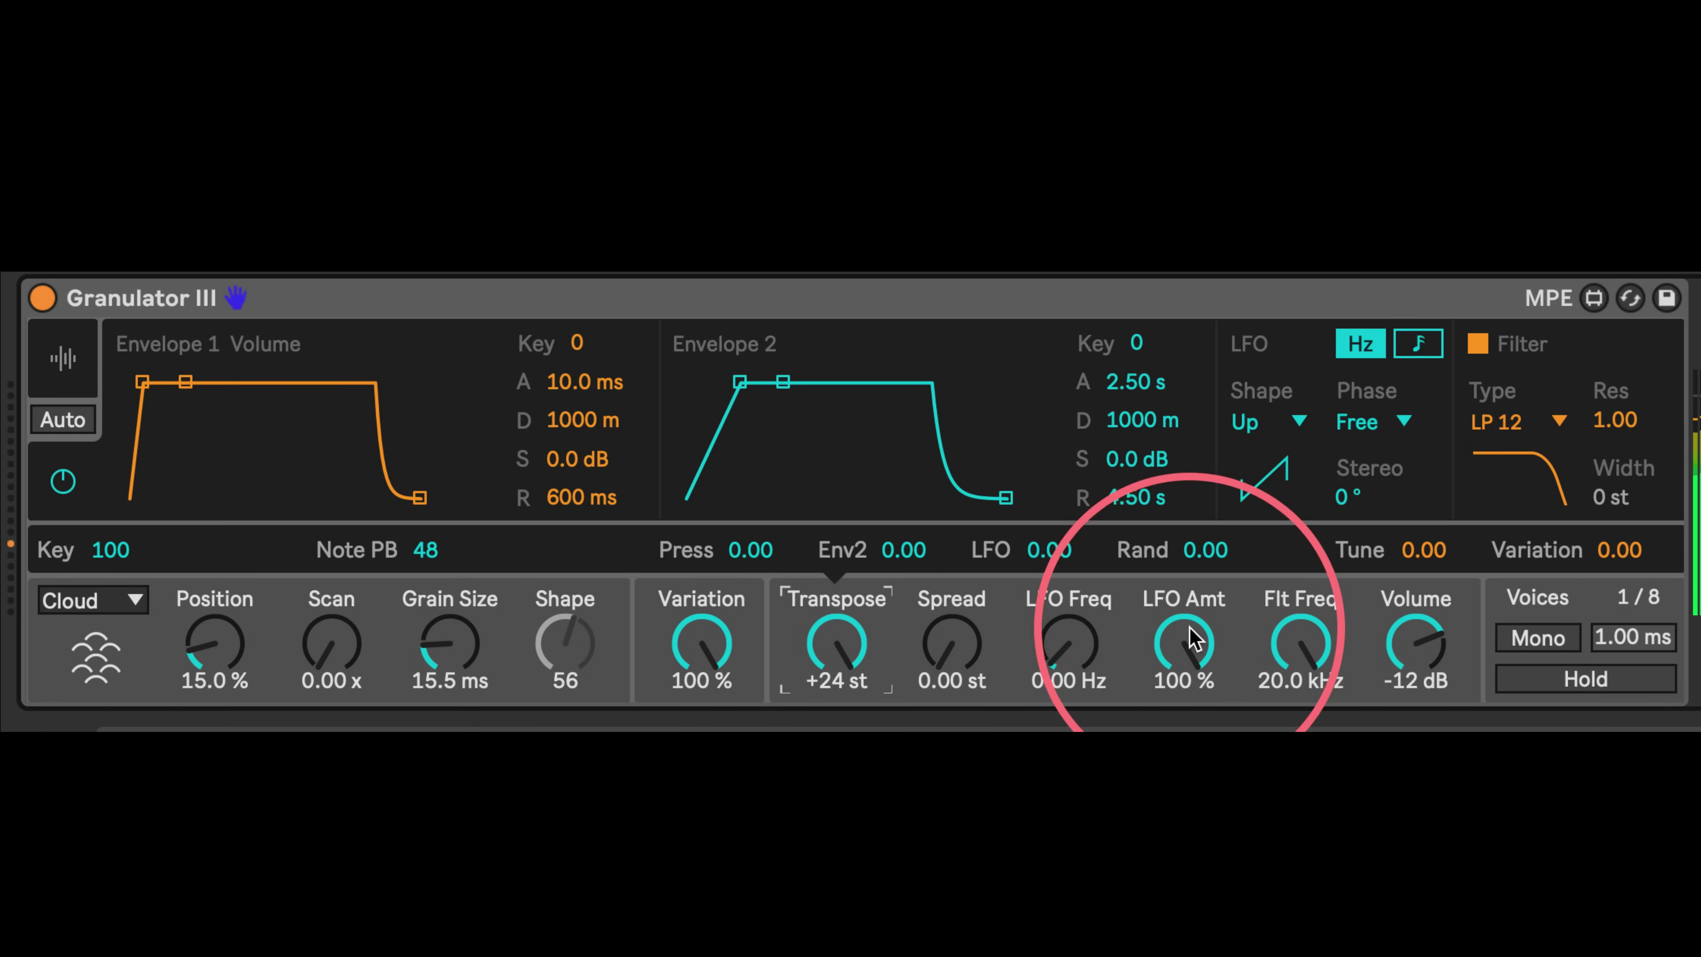
drag(1183, 644, 1298, 607)
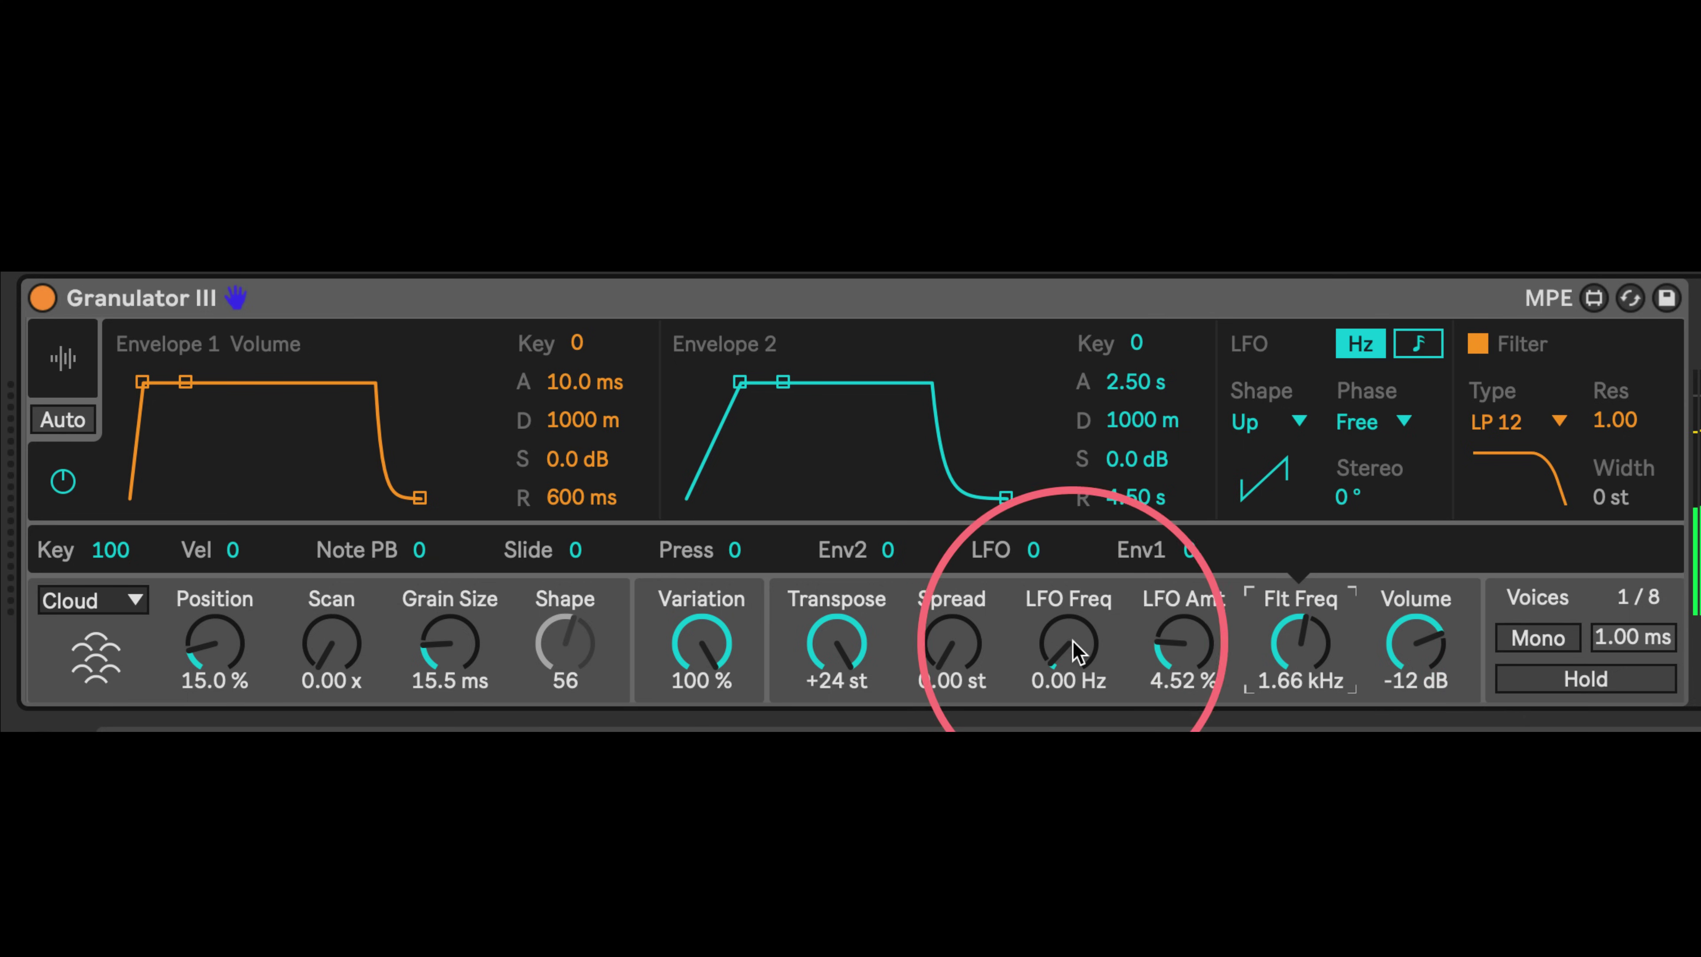
drag(1093, 691, 1003, 720)
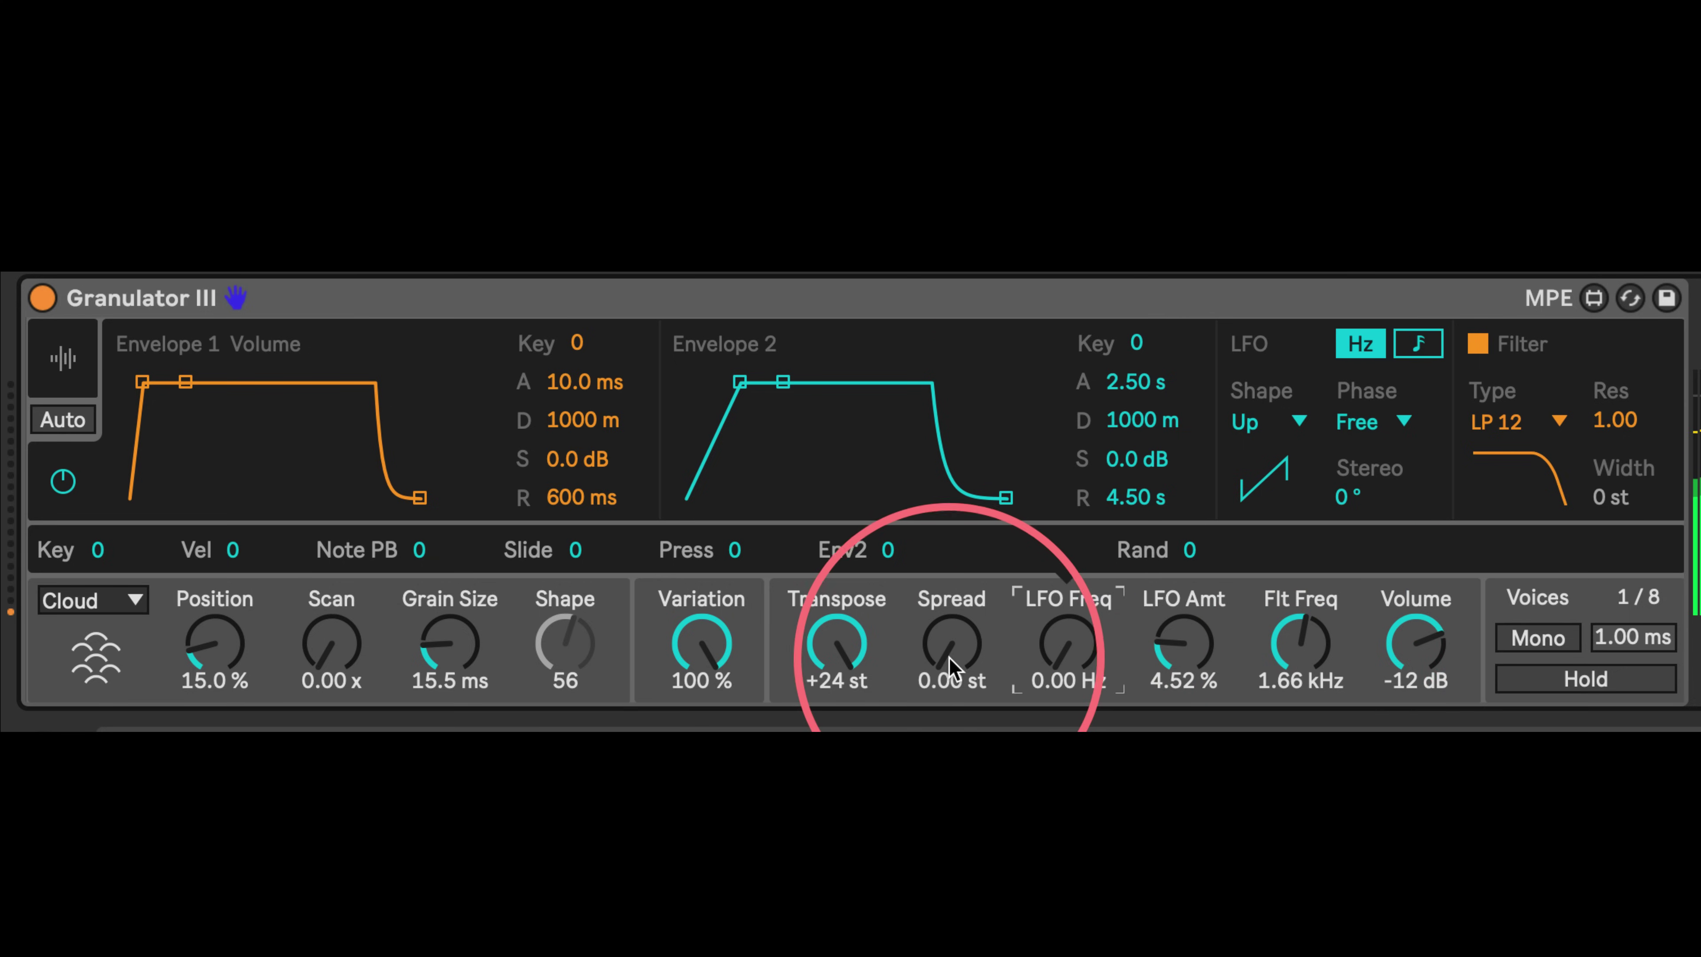
Audition Spread and Transpose, return Transpose to 0 st, set the LFO to 0.81 Hz, and zero Variation
drag(946, 655, 827, 683)
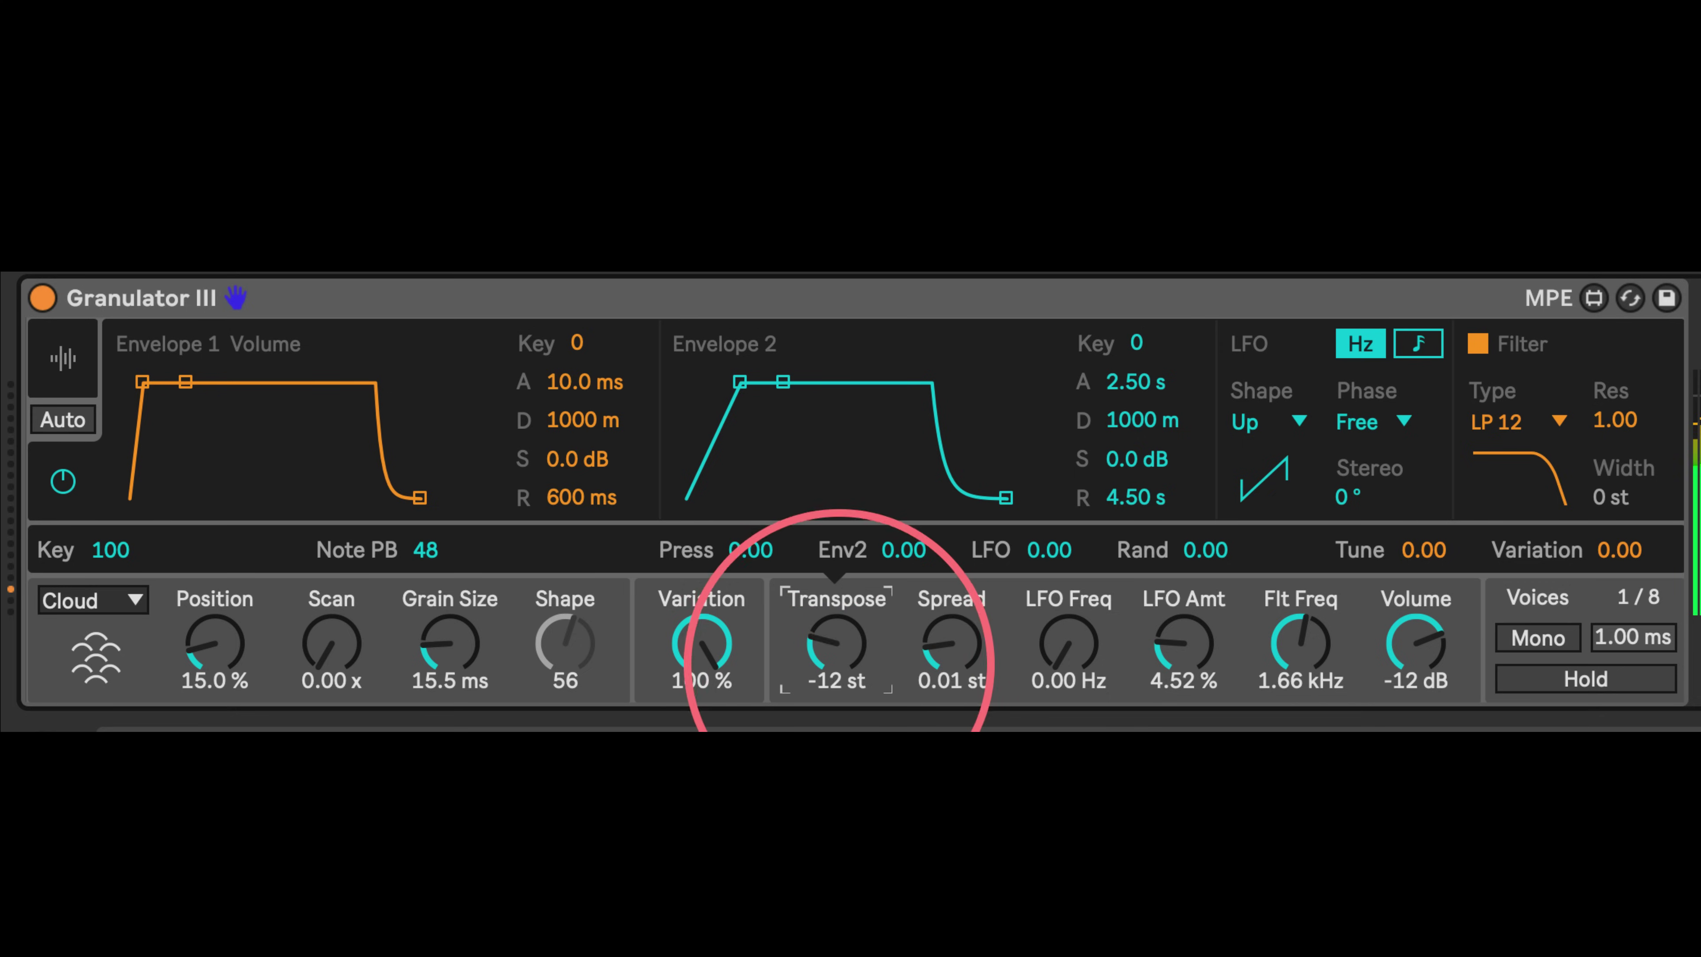
drag(849, 691, 830, 646)
drag(1046, 663, 1048, 624)
drag(715, 640, 703, 777)
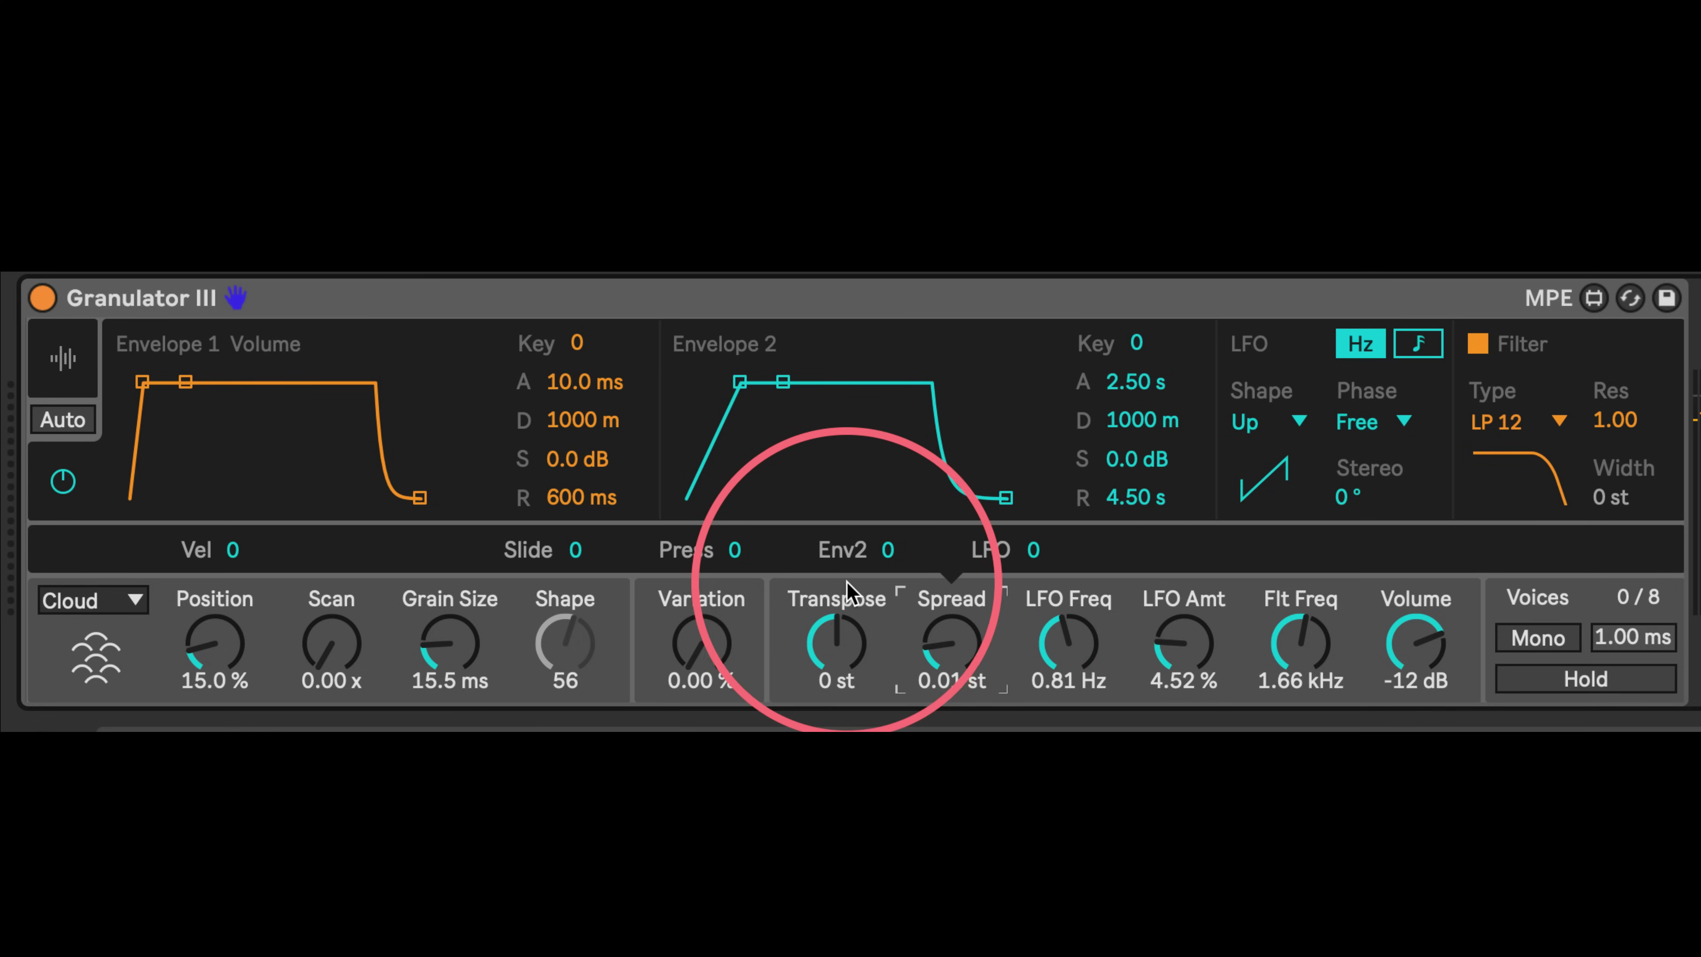
Step through each knob's modulation sources, ending on Spread, and nudge the Spread amount
click(897, 630)
click(954, 636)
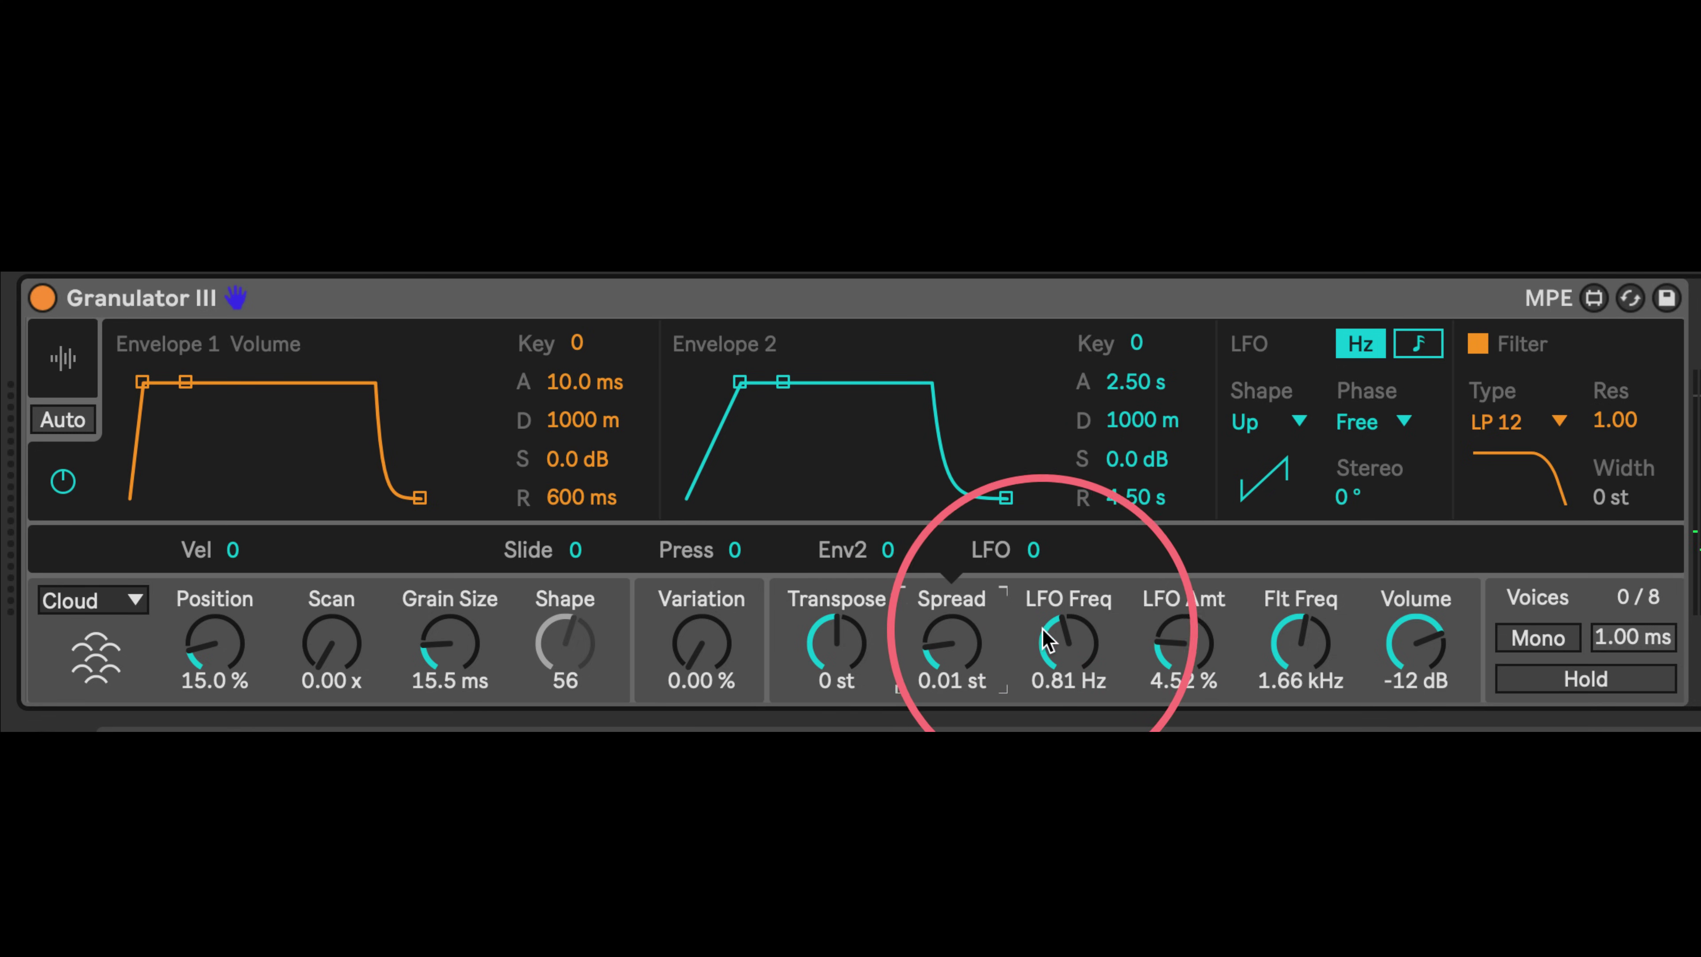
click(1192, 633)
click(1302, 636)
click(1416, 640)
click(1299, 640)
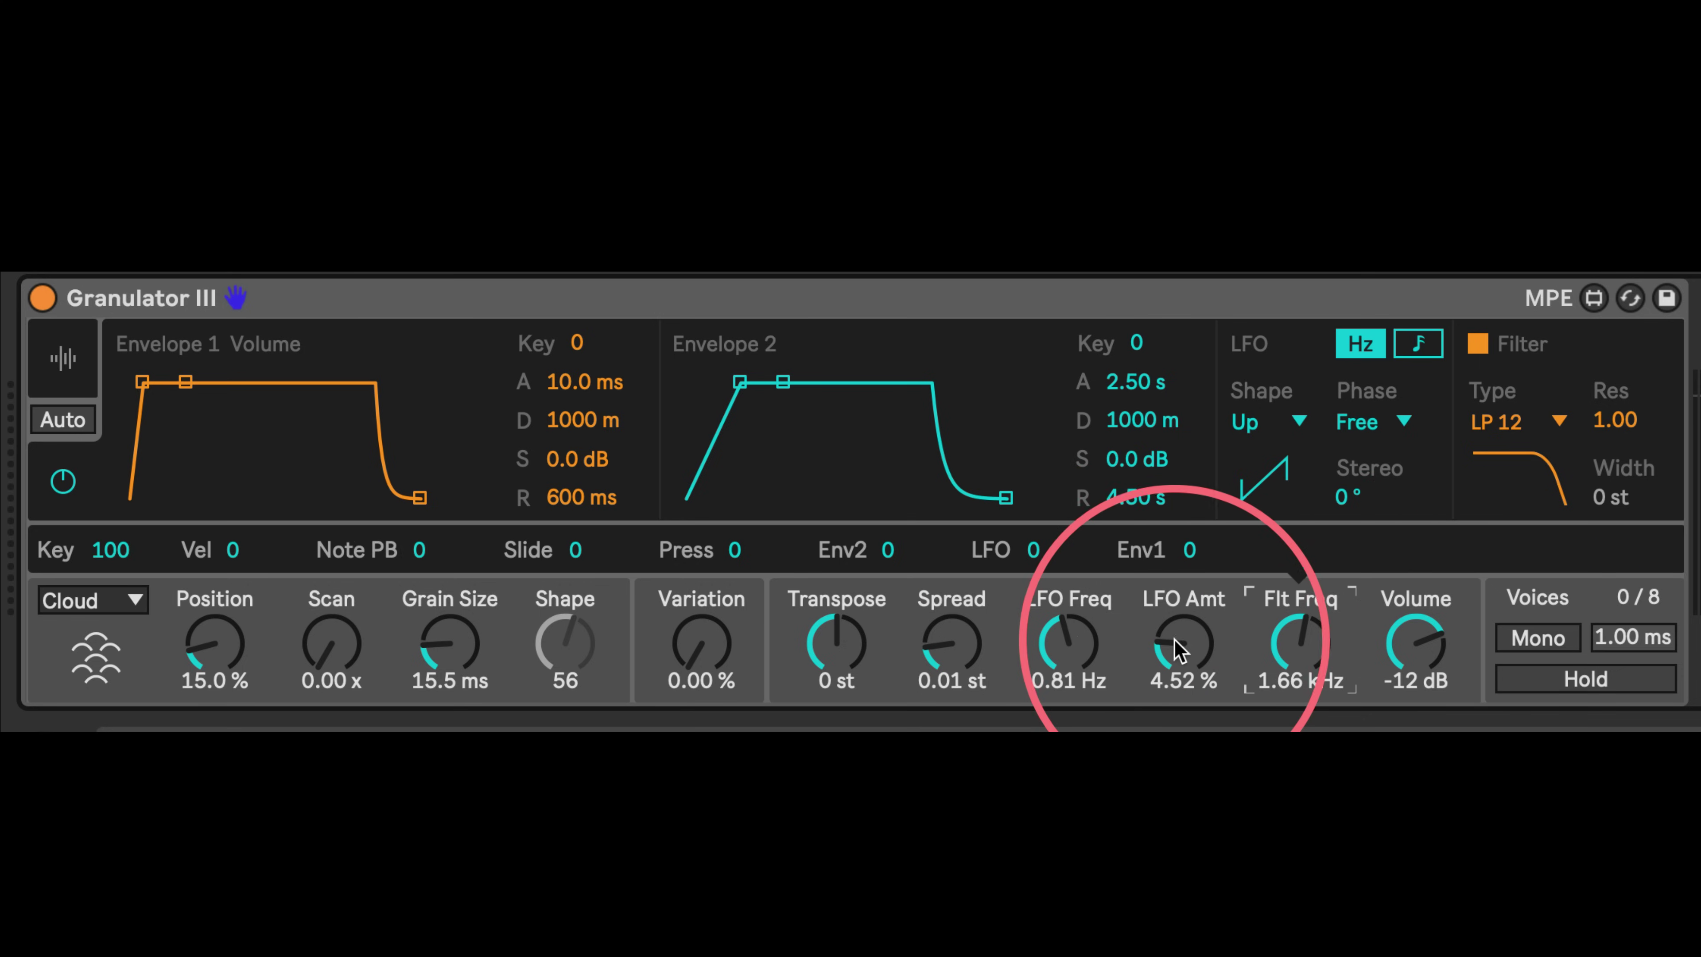
click(1035, 610)
click(940, 633)
click(833, 640)
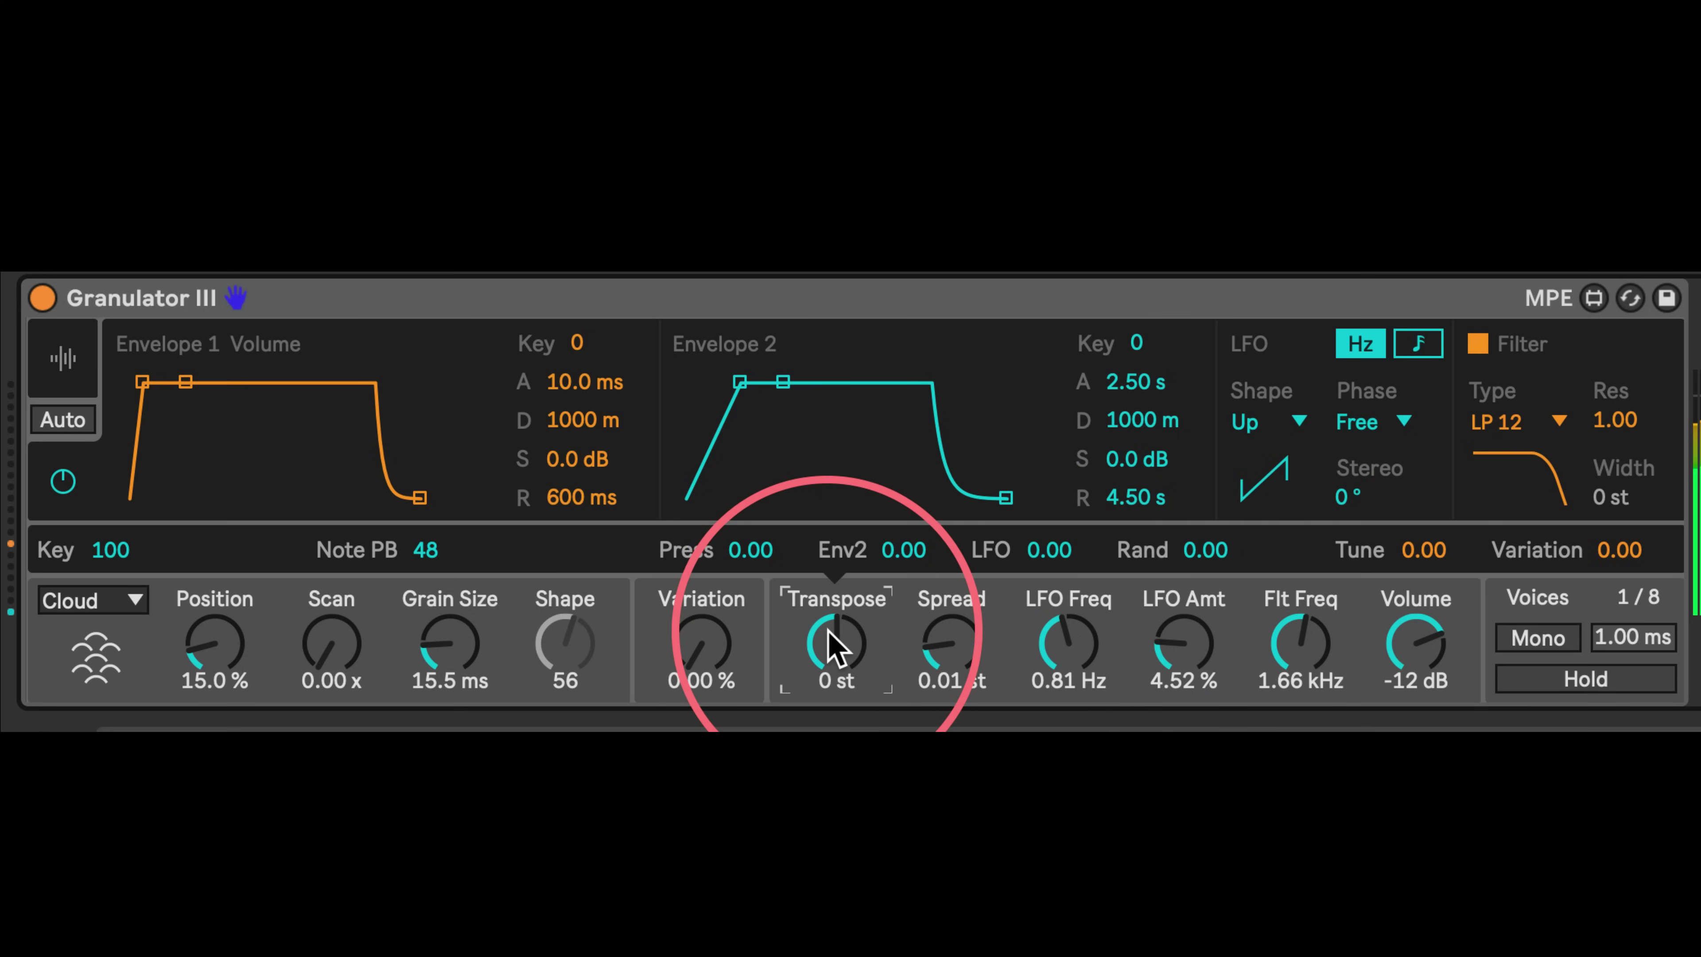
click(960, 608)
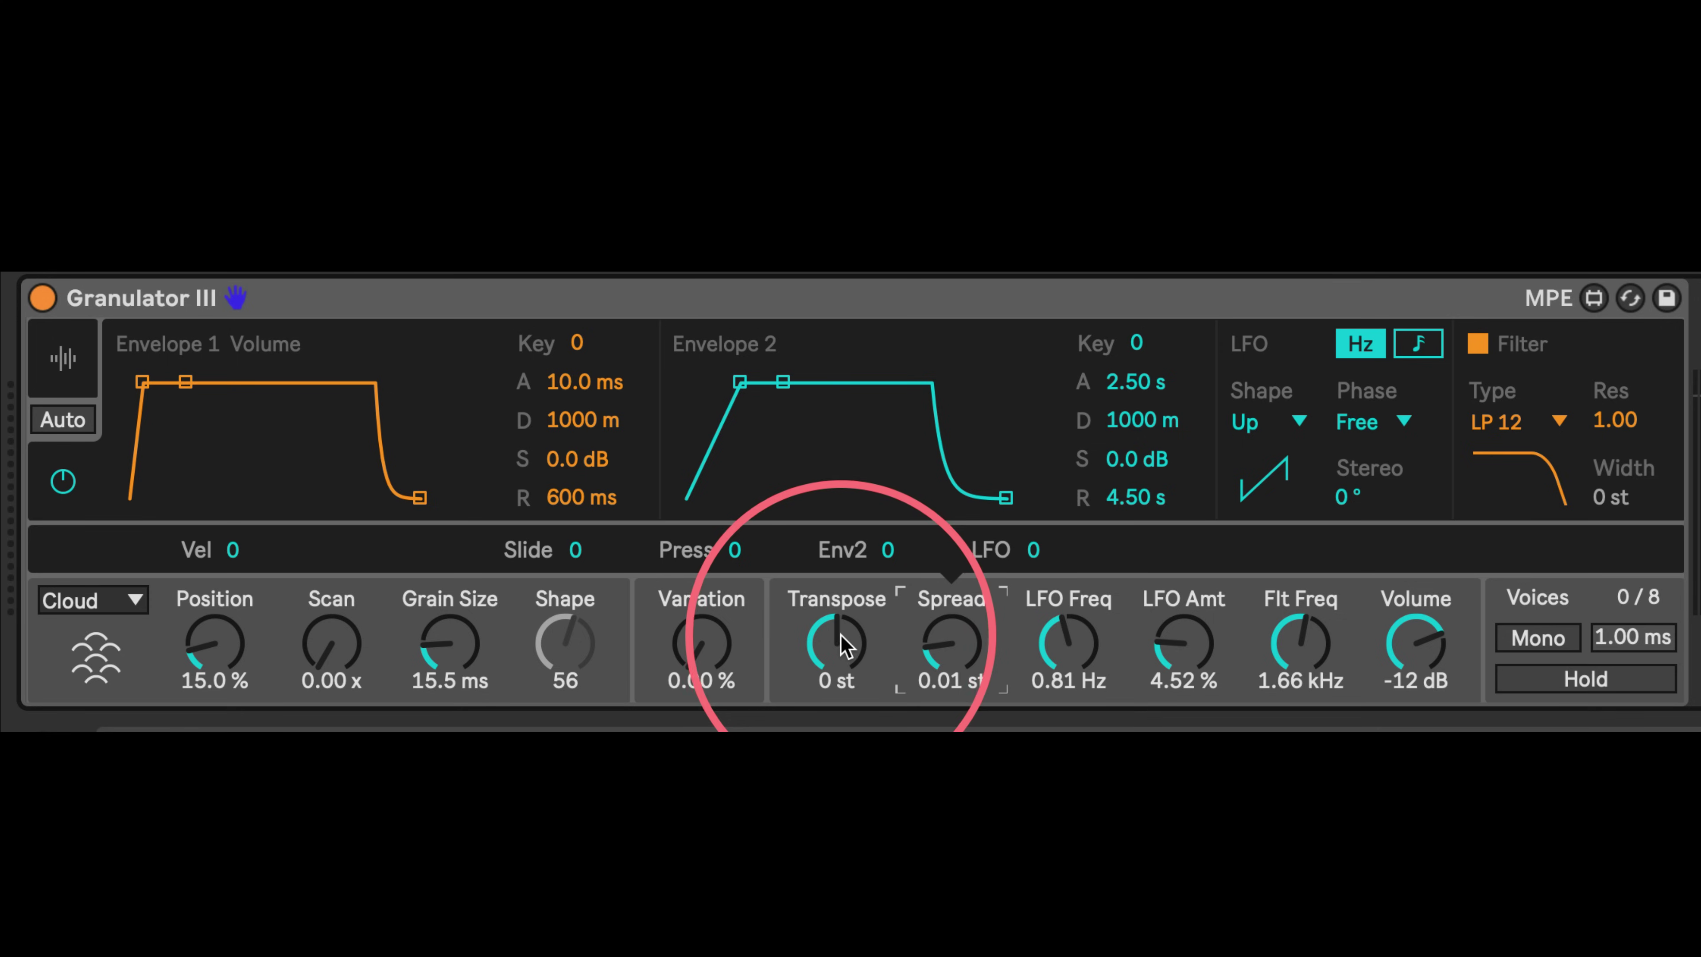
mouse_move(891, 626)
mouse_down()
mouse_move(873, 569)
mouse_move(889, 534)
mouse_move(870, 530)
mouse_move(884, 500)
mouse_move(854, 624)
mouse_move(874, 593)
mouse_move(870, 644)
mouse_up()
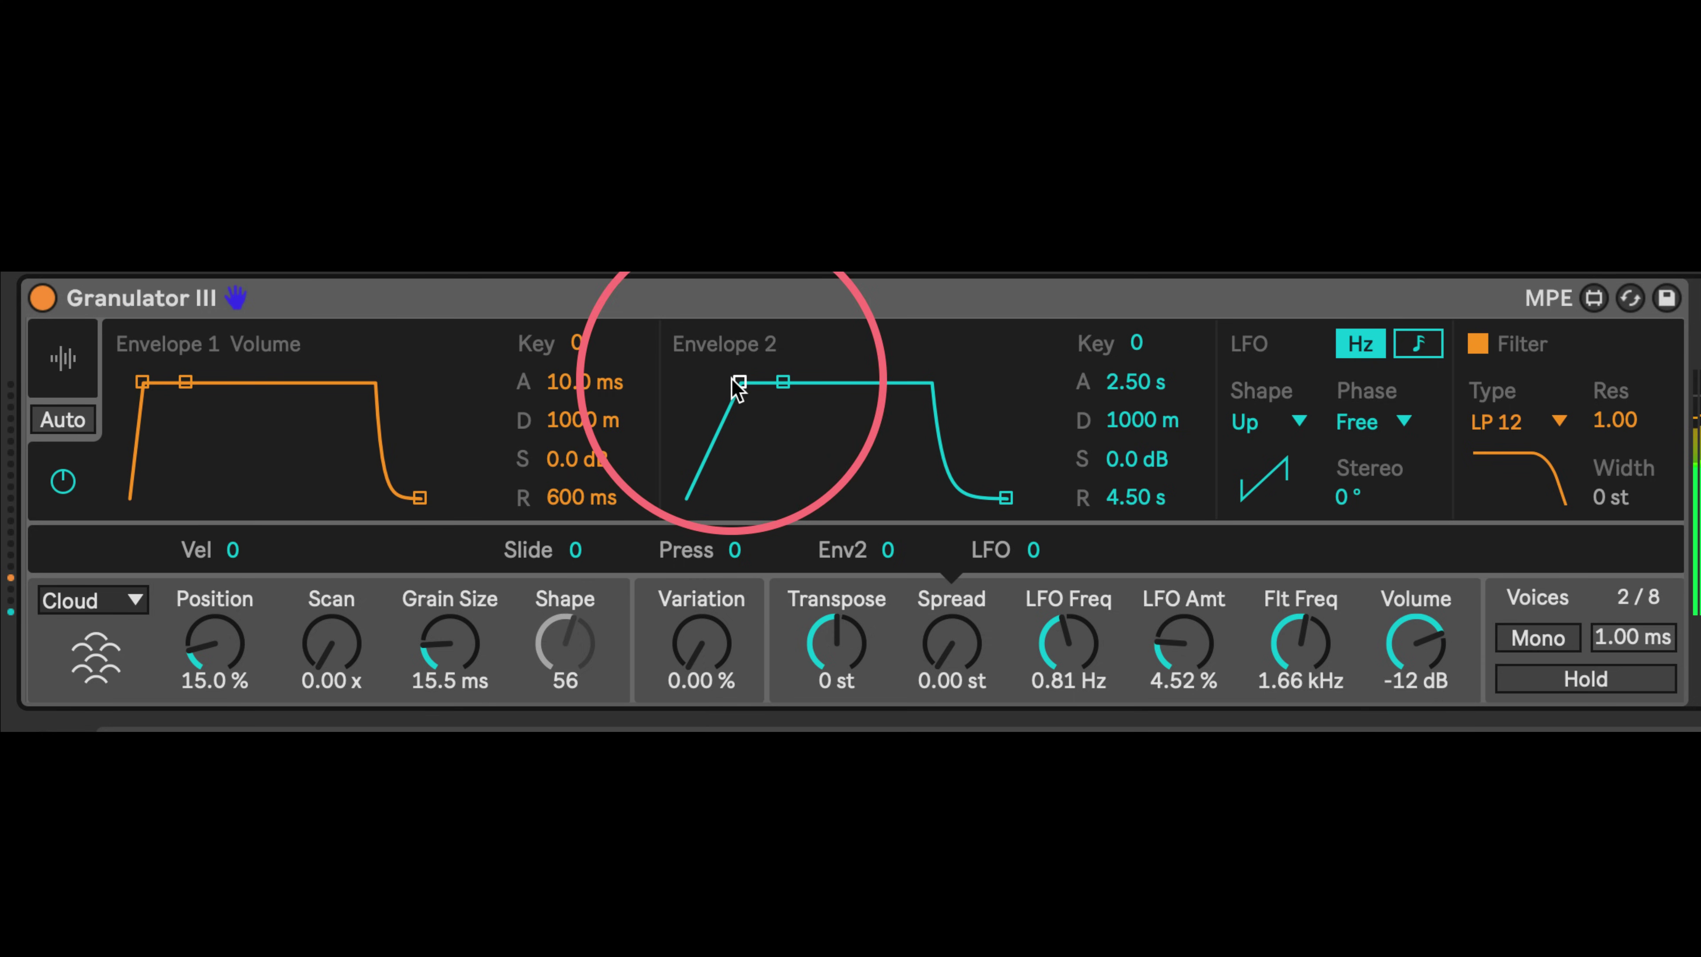
Make Envelope 2's attack instant, set Spread to 0.64 st, and reshape Envelope 1's attack, decay and sustain
drag(740, 384, 687, 387)
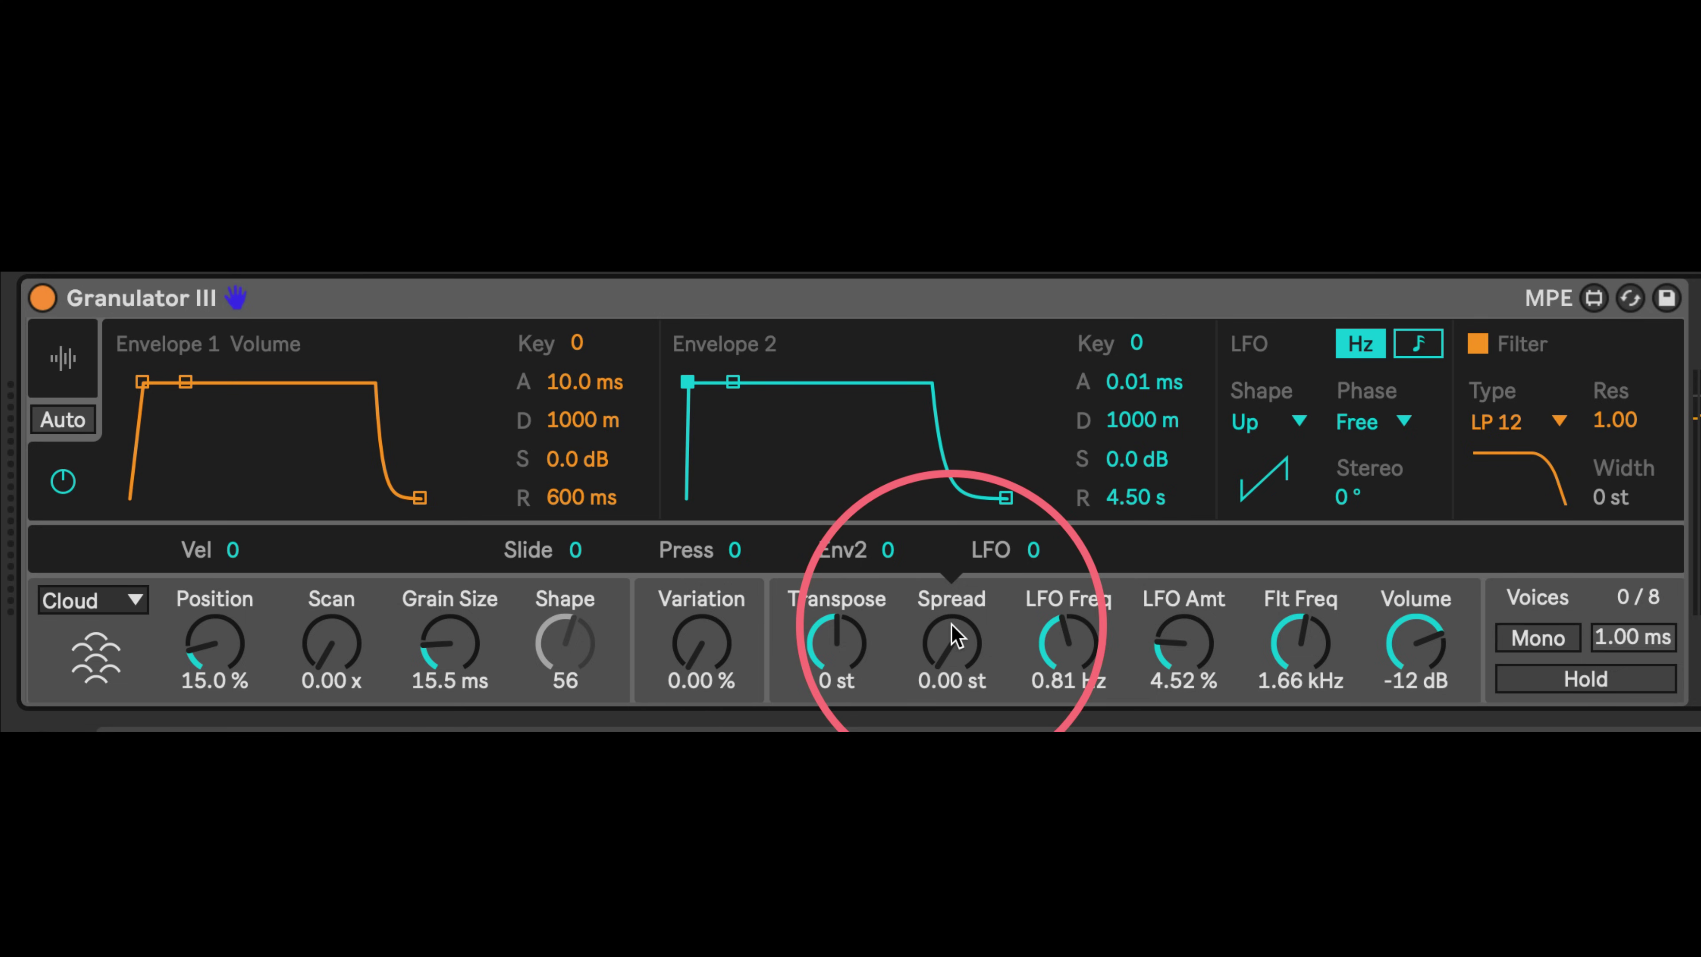
drag(964, 632, 858, 522)
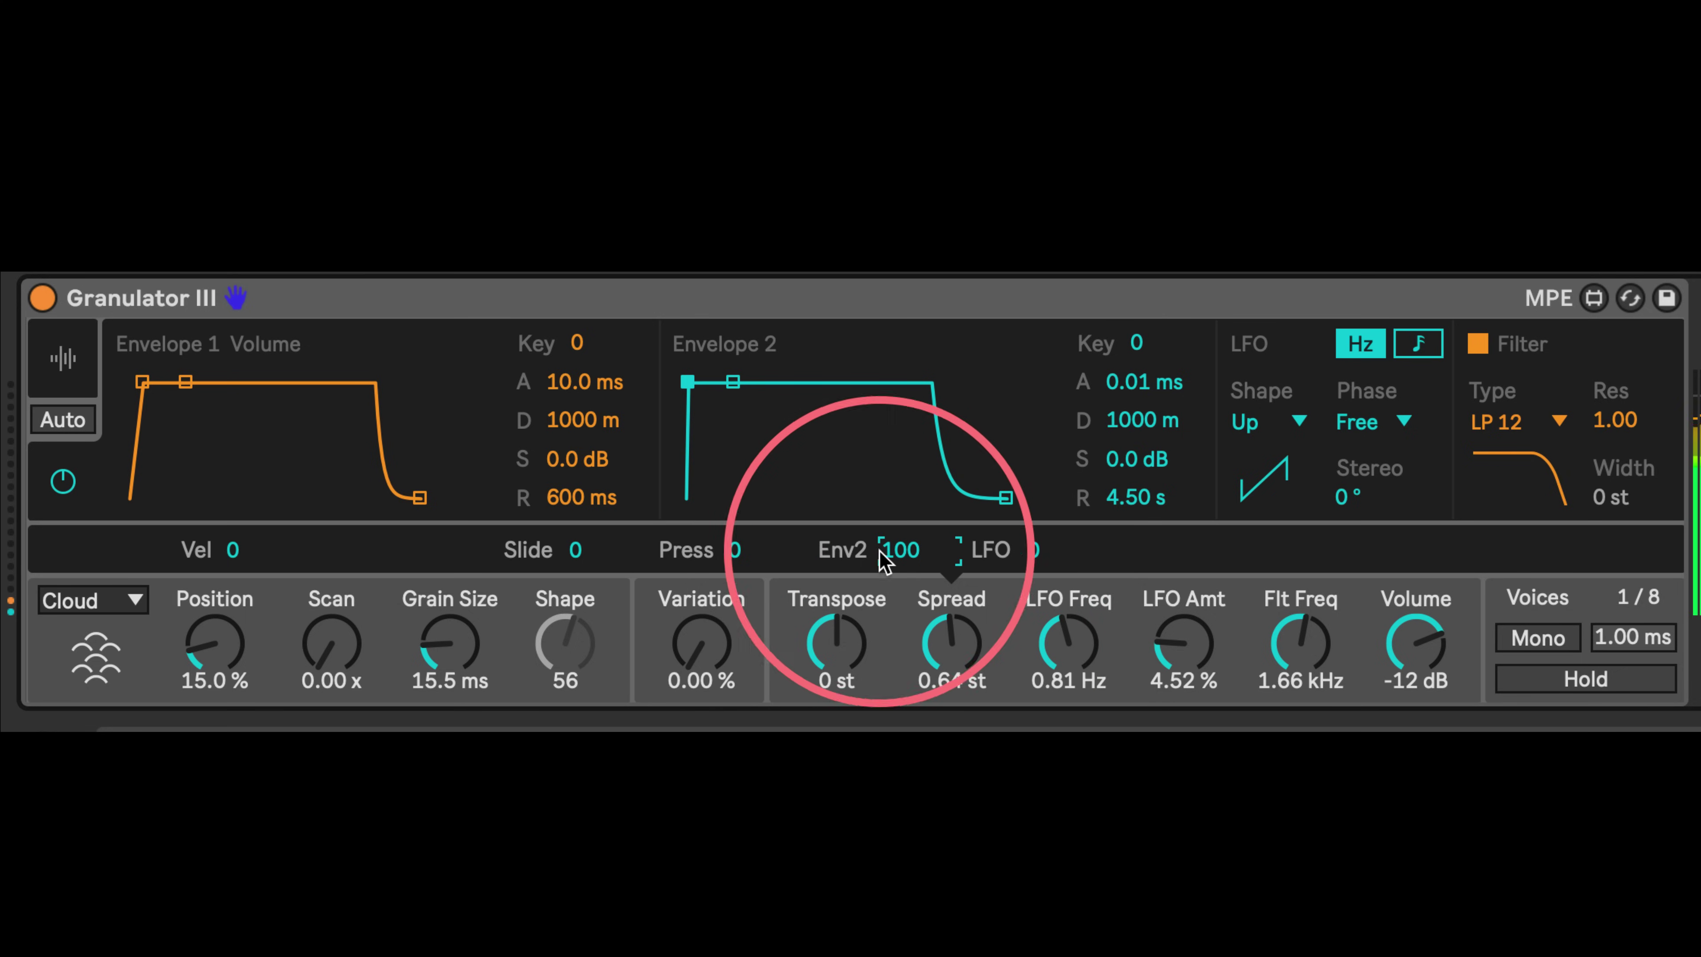
drag(186, 381, 174, 473)
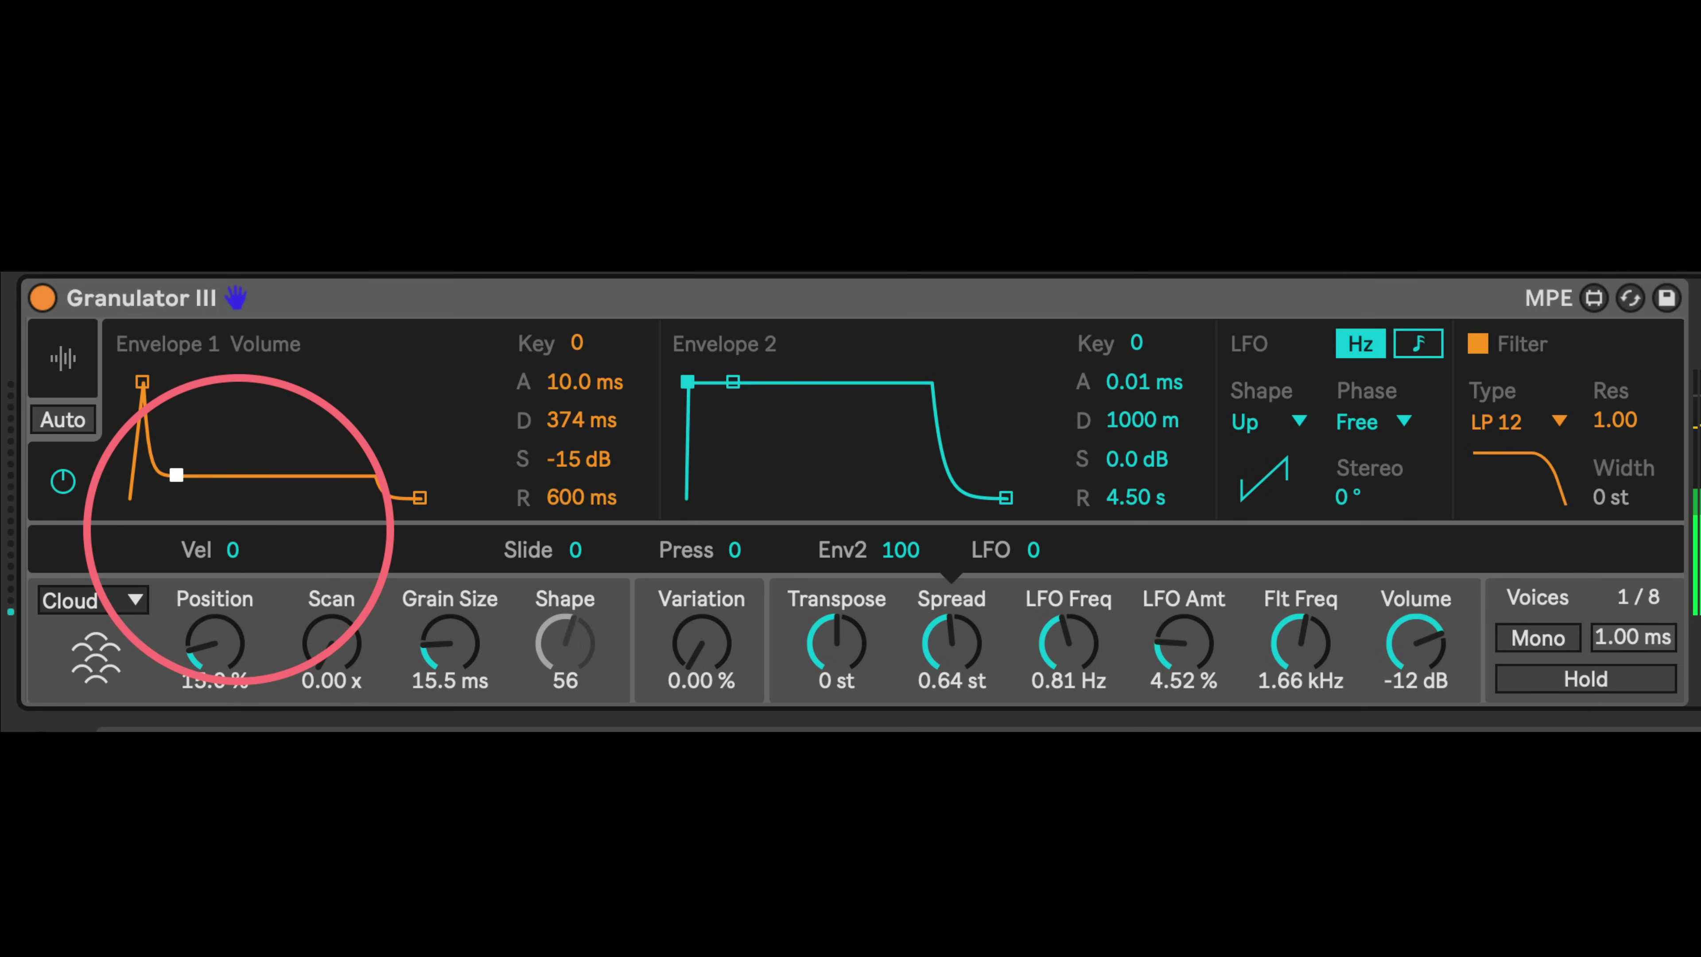
drag(176, 475, 176, 475)
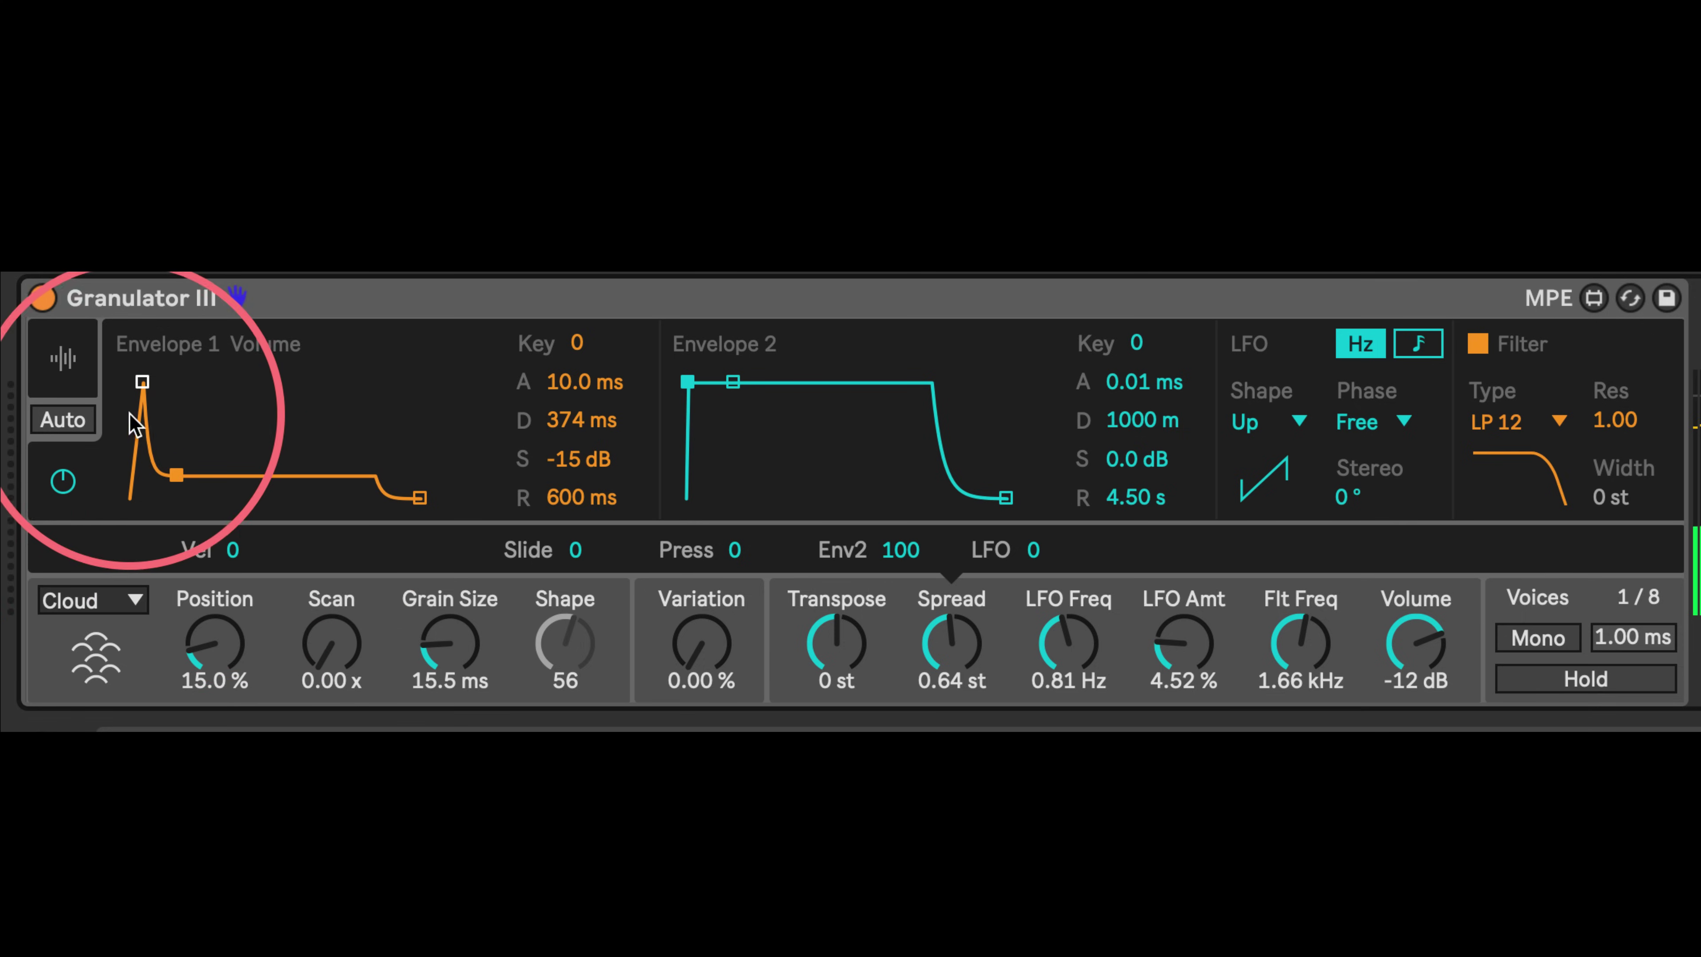
drag(142, 381, 131, 382)
mouse_move(176, 475)
mouse_down()
mouse_move(160, 460)
mouse_move(176, 461)
mouse_up()
Make Envelope 2 decay to -inf dB in 4.12 s, and set LFO amount 100 % at 0.00 Hz
drag(732, 381, 863, 338)
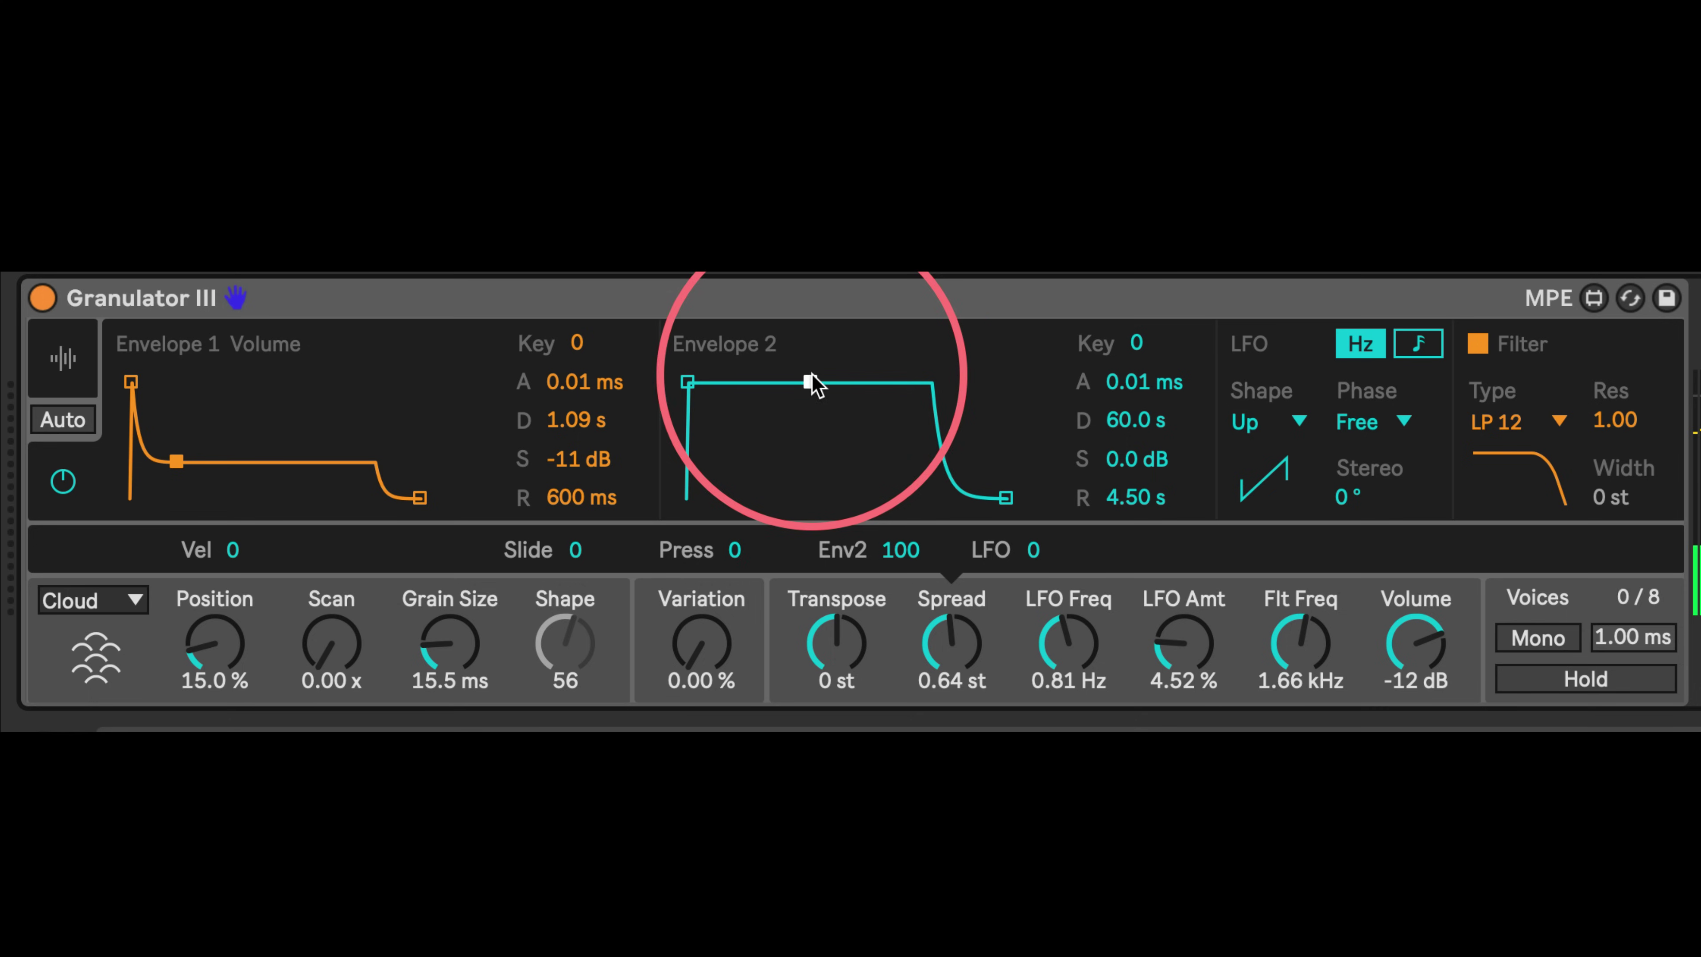
drag(810, 383, 752, 497)
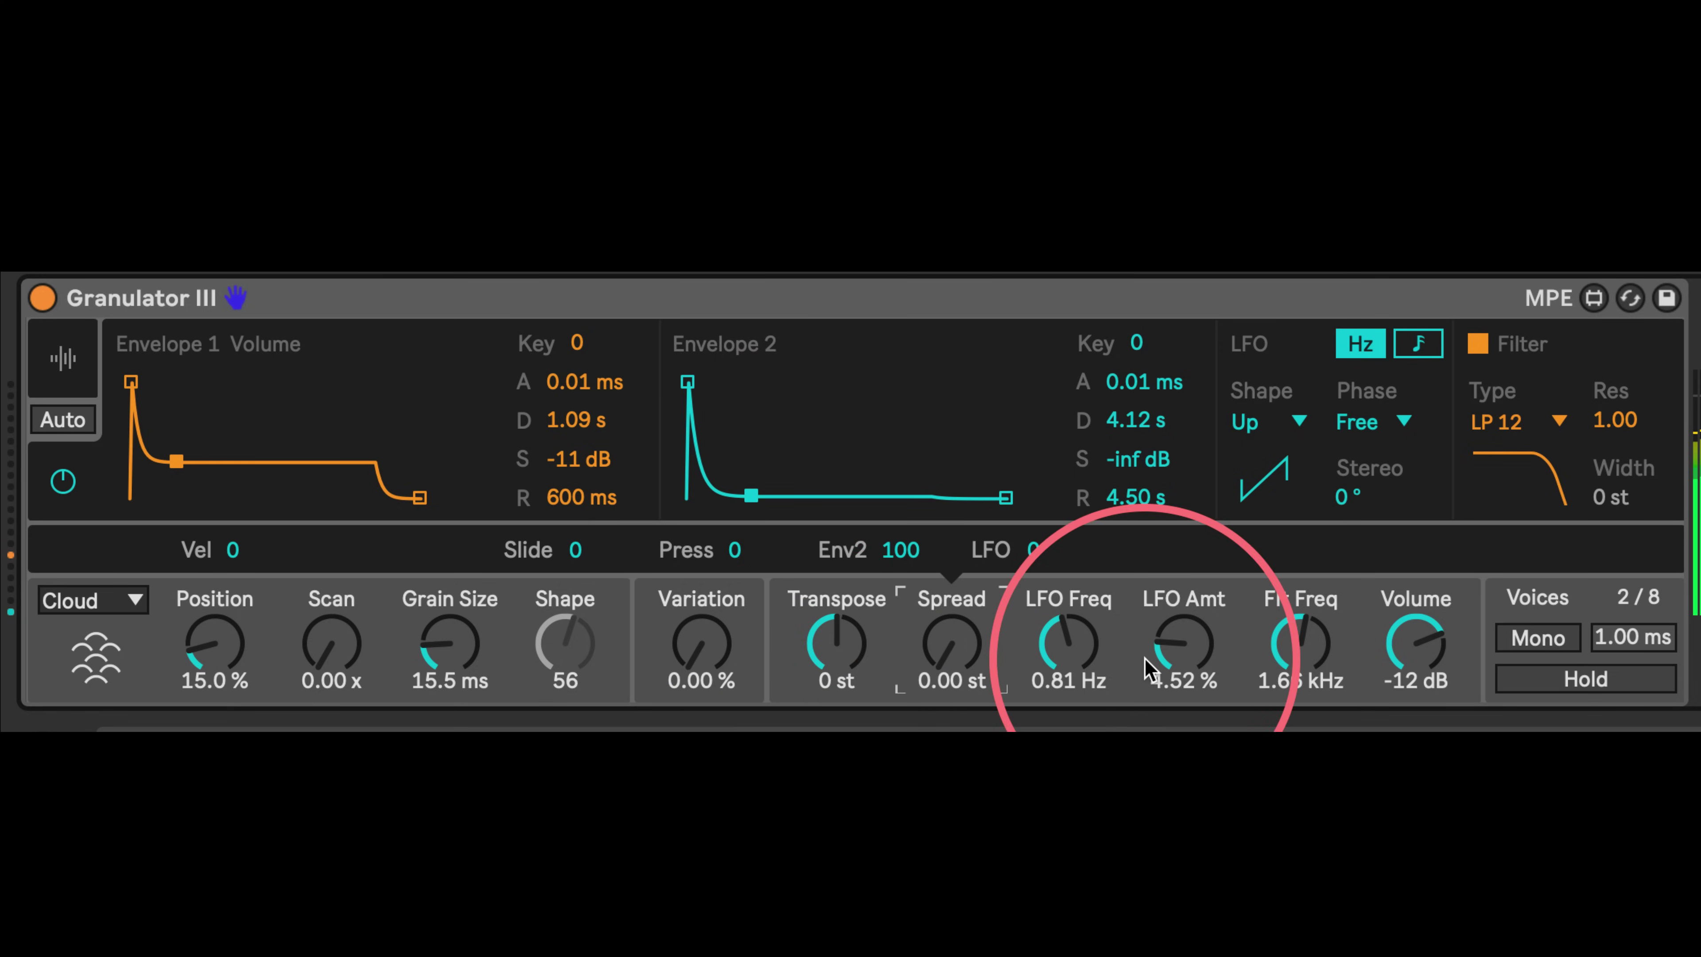
drag(1150, 667, 1158, 362)
drag(1074, 696, 1008, 590)
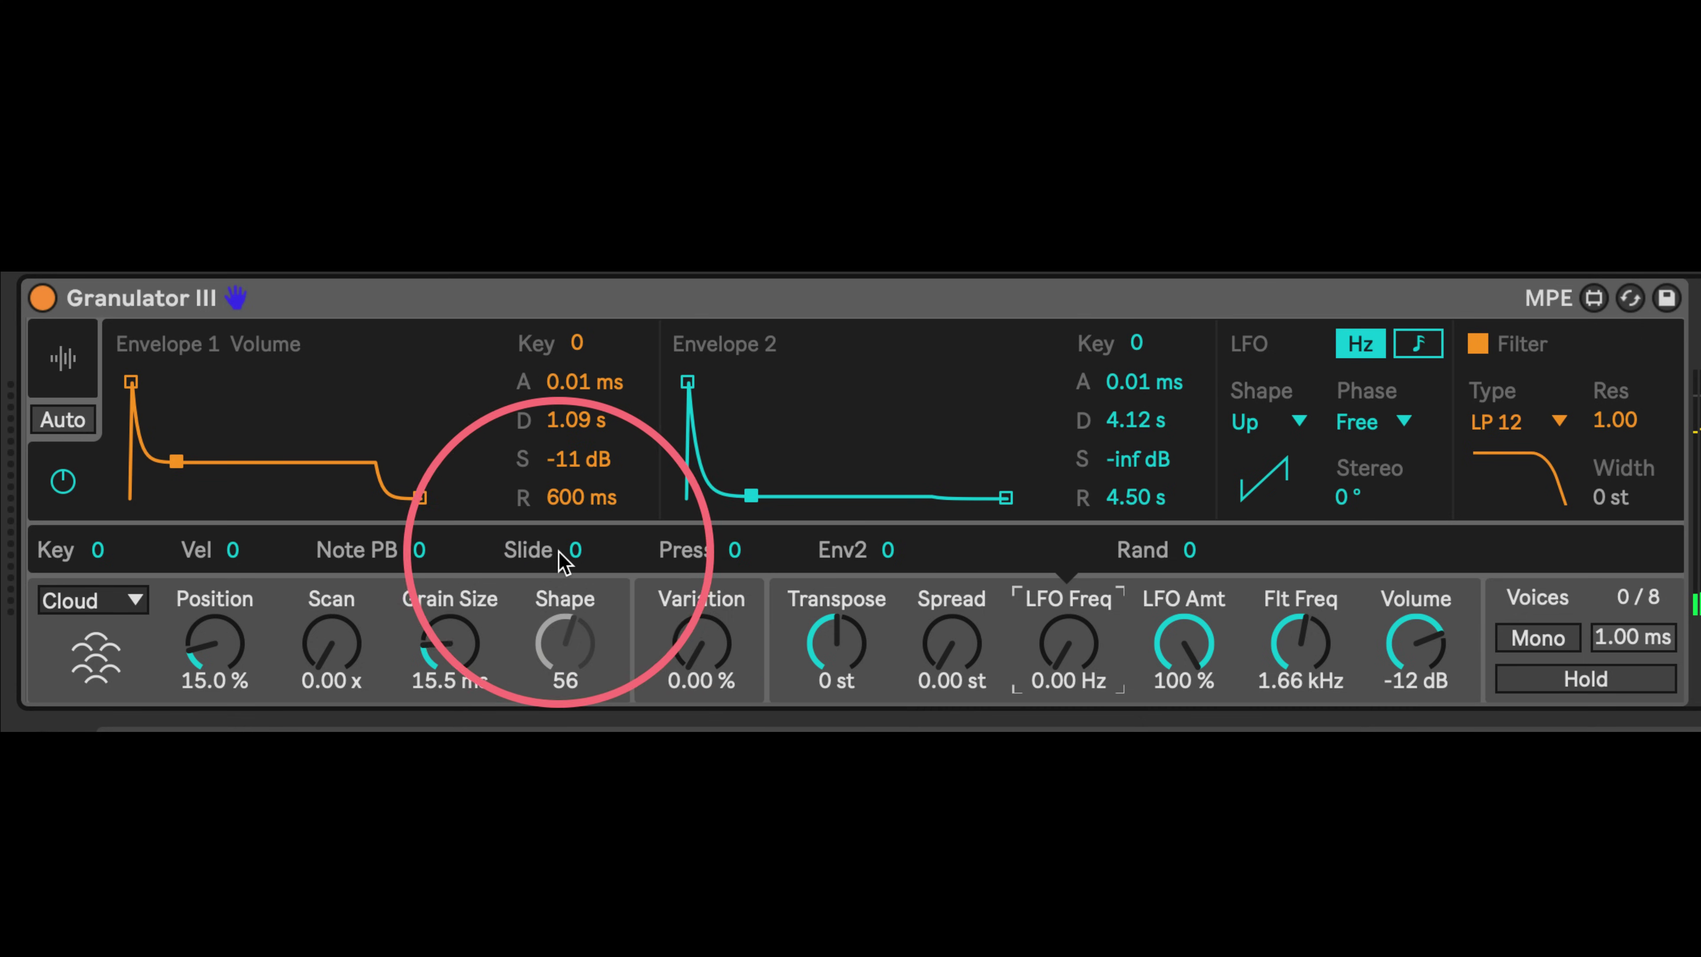
Try Slide modulation on the LFO rate, reset it to 0, keep LFO phase Free, and view Position's sources
drag(563, 562, 586, 309)
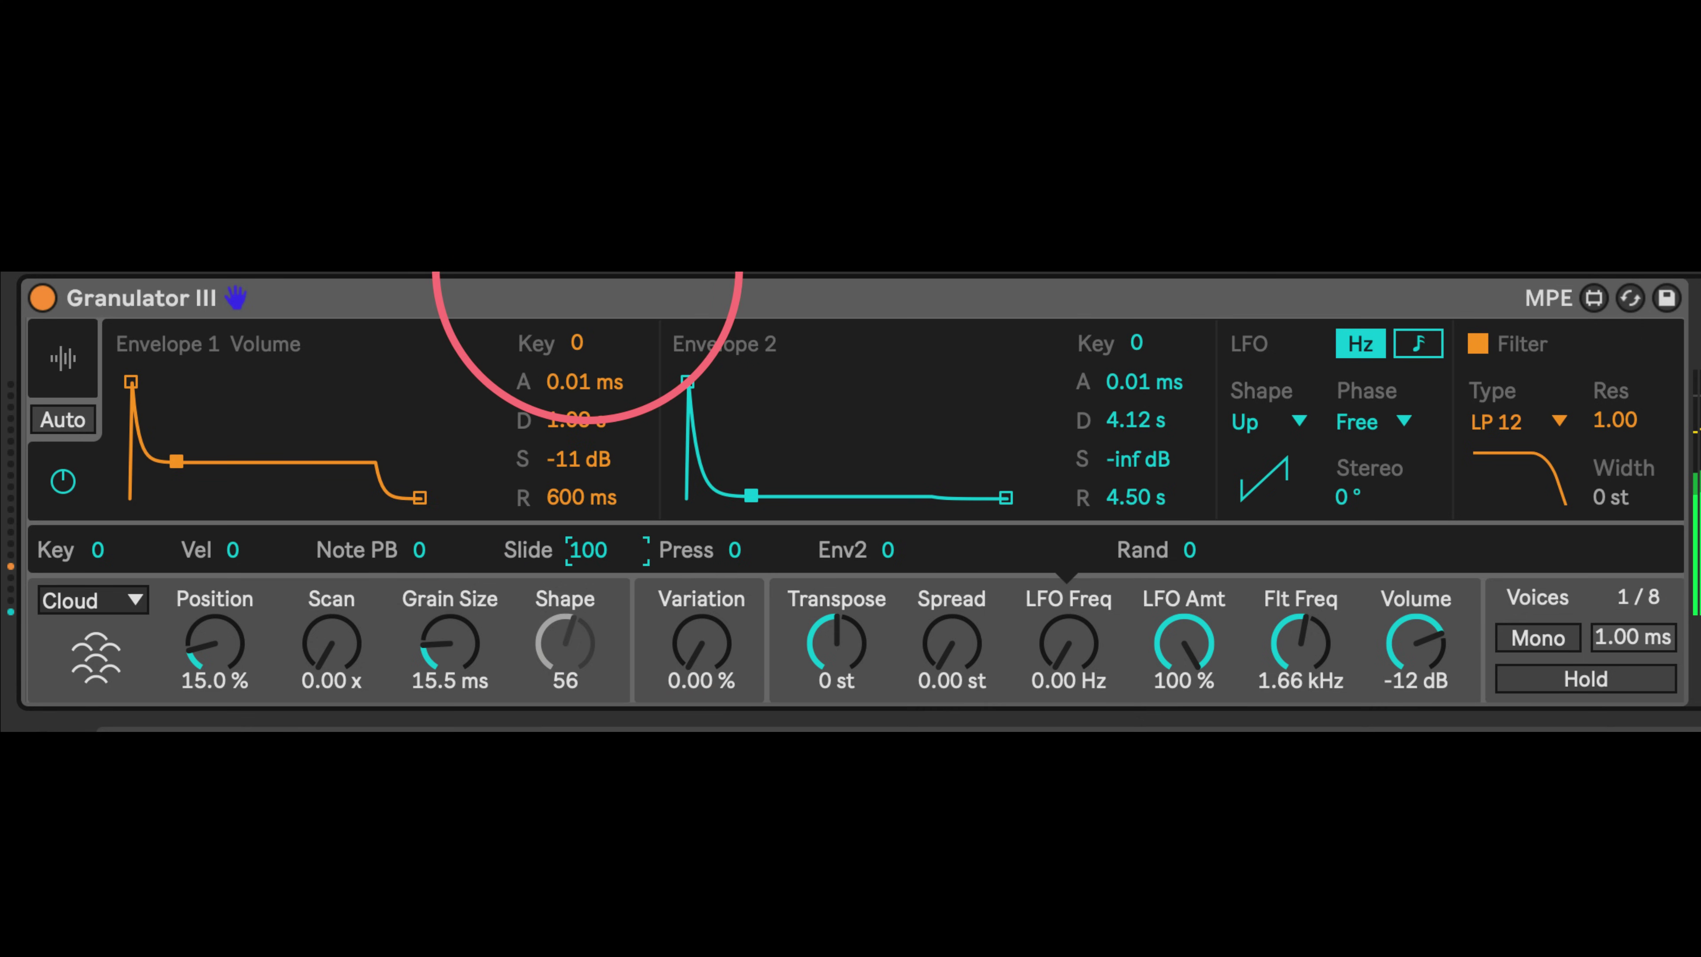
drag(569, 532, 551, 737)
key(Delete)
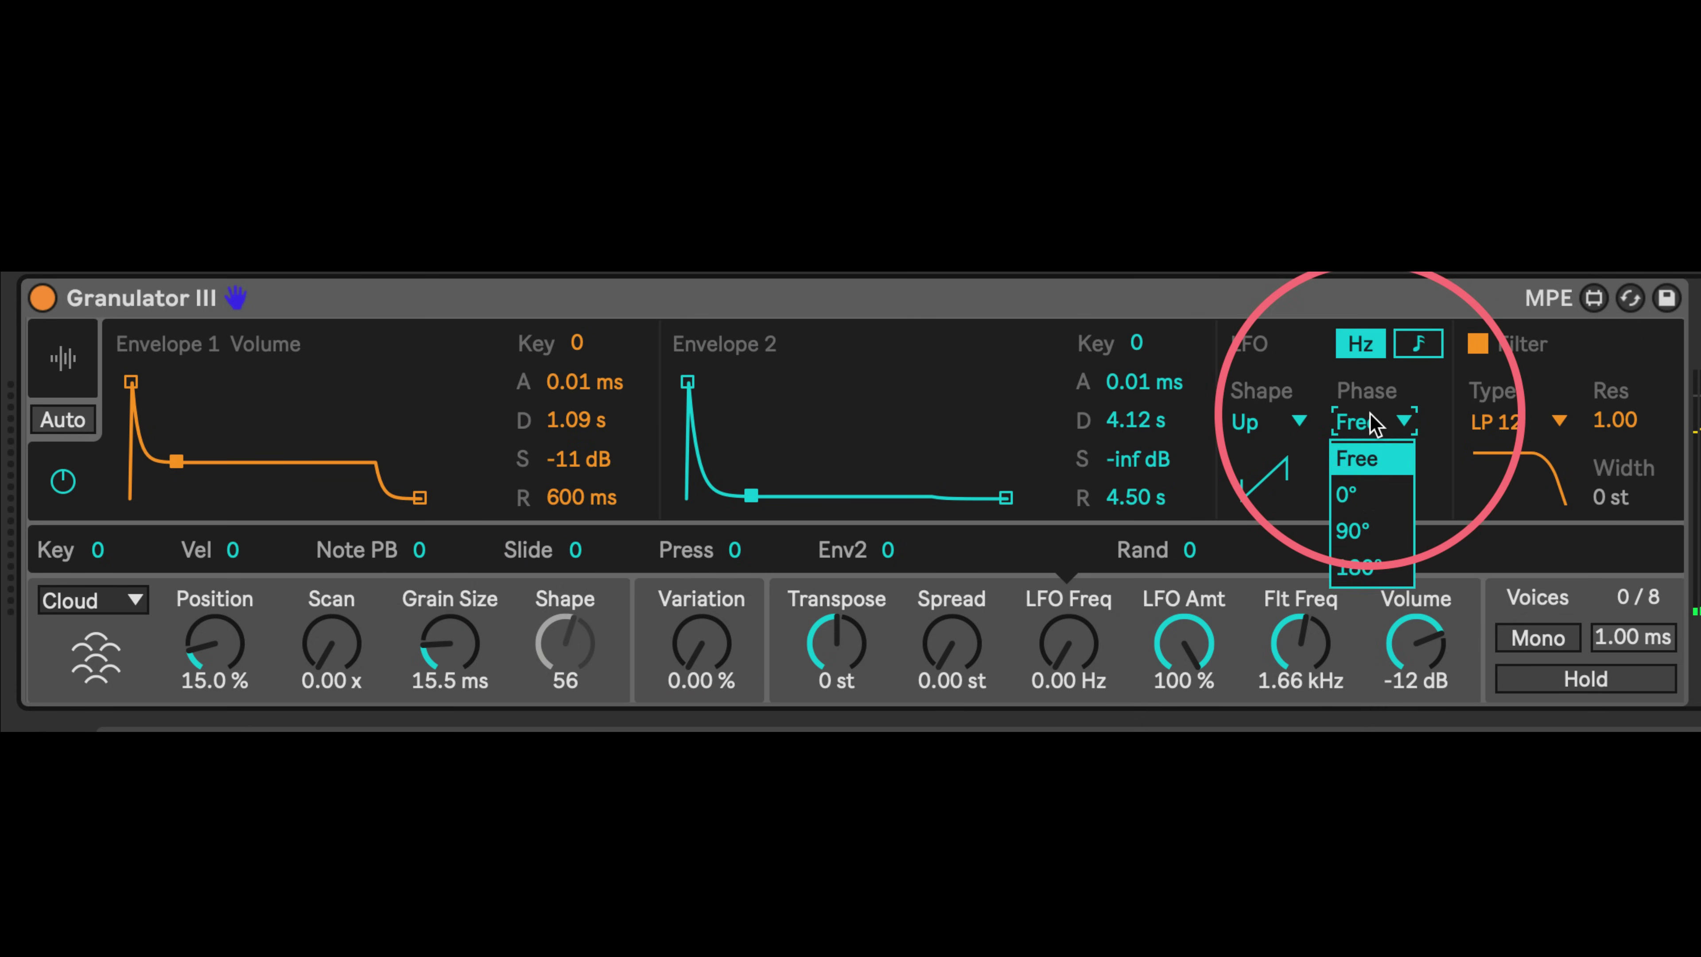
click(1373, 423)
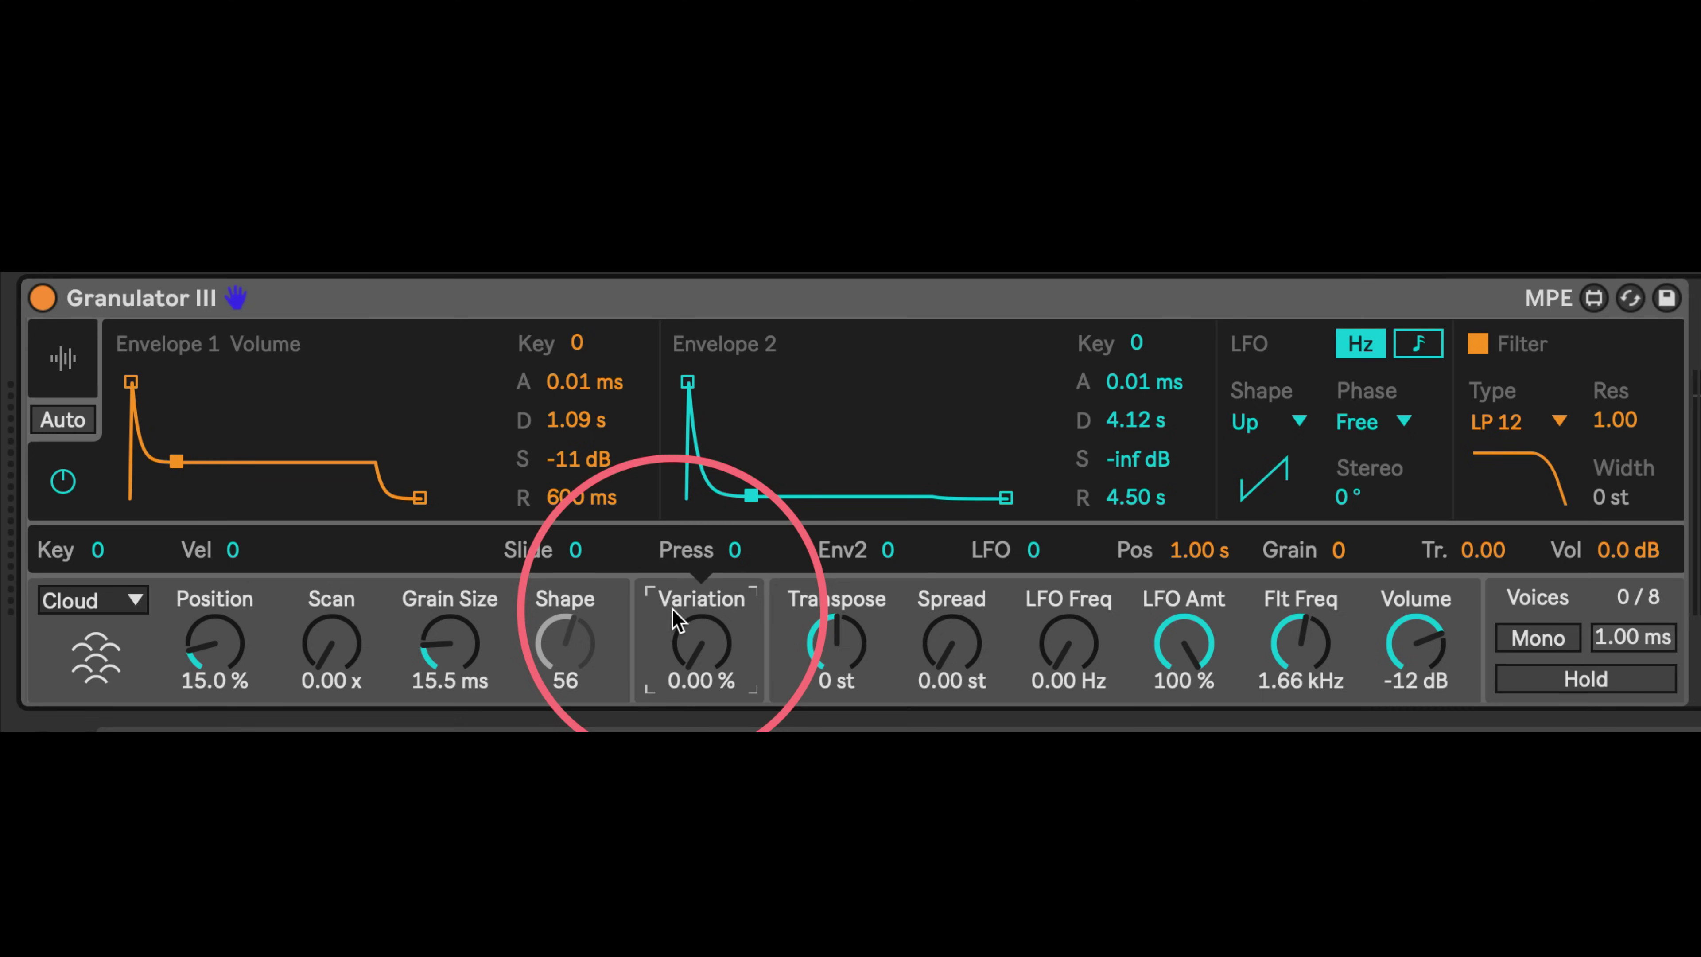
click(436, 606)
click(213, 603)
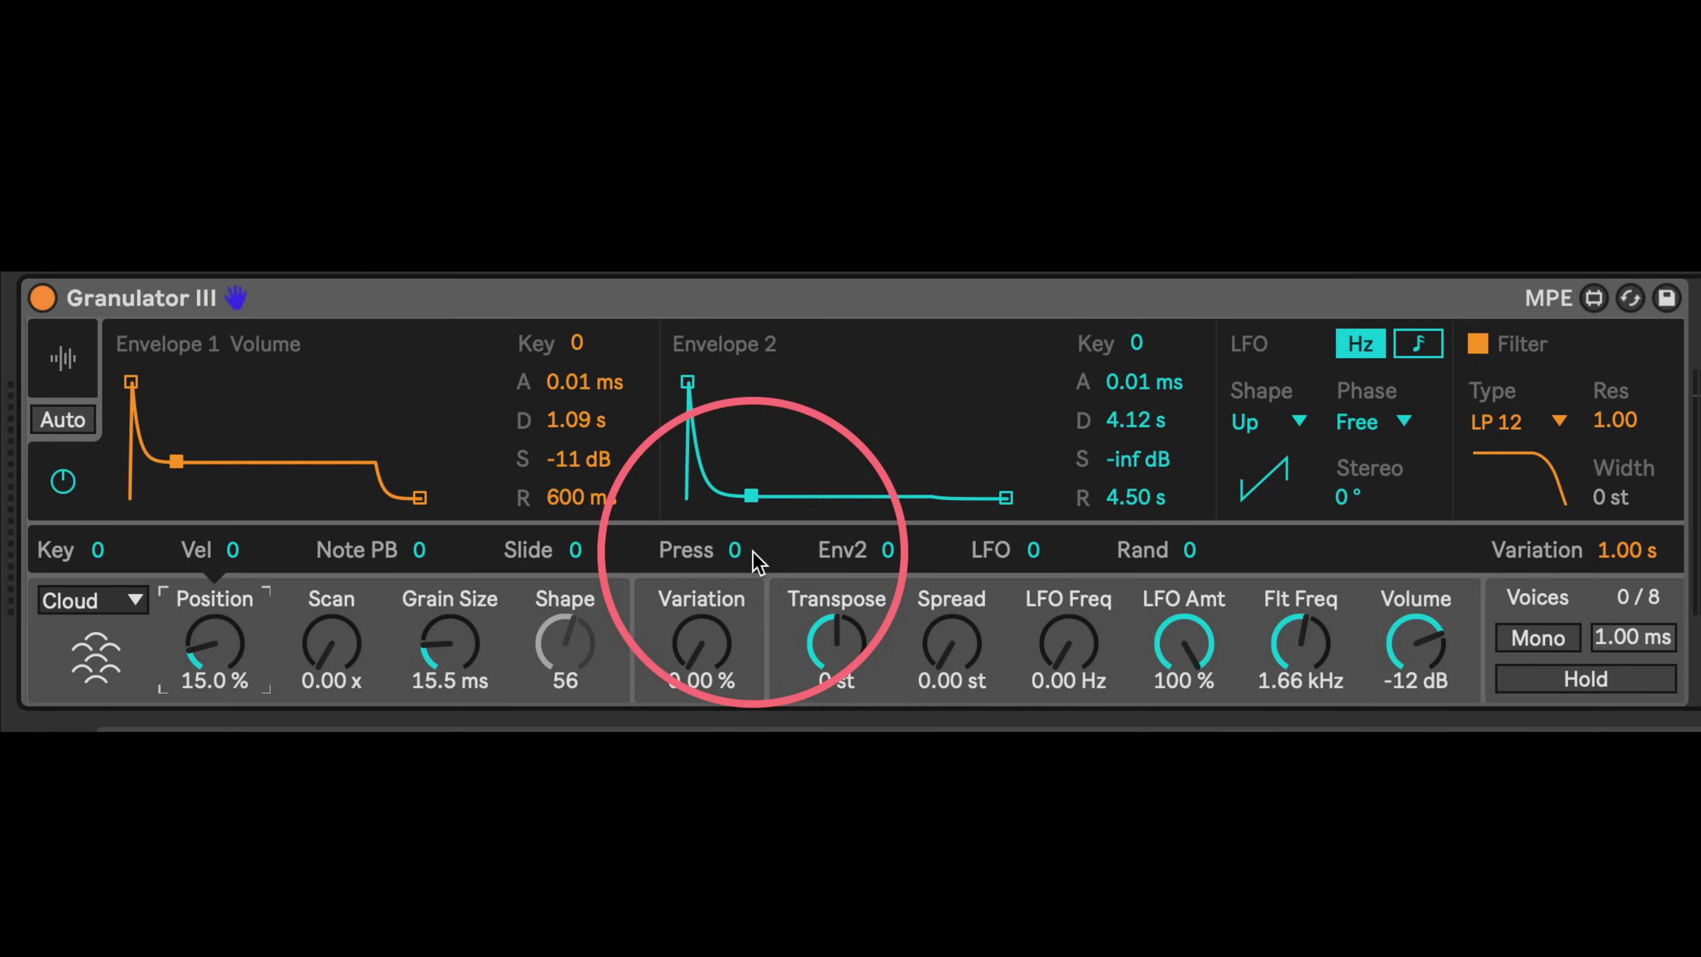
Set Position's LFO modulation to 100, LFO rate to 0.07 Hz, and Envelope 1 to hold full volume 60 s
drag(1034, 550, 983, 475)
click(1052, 602)
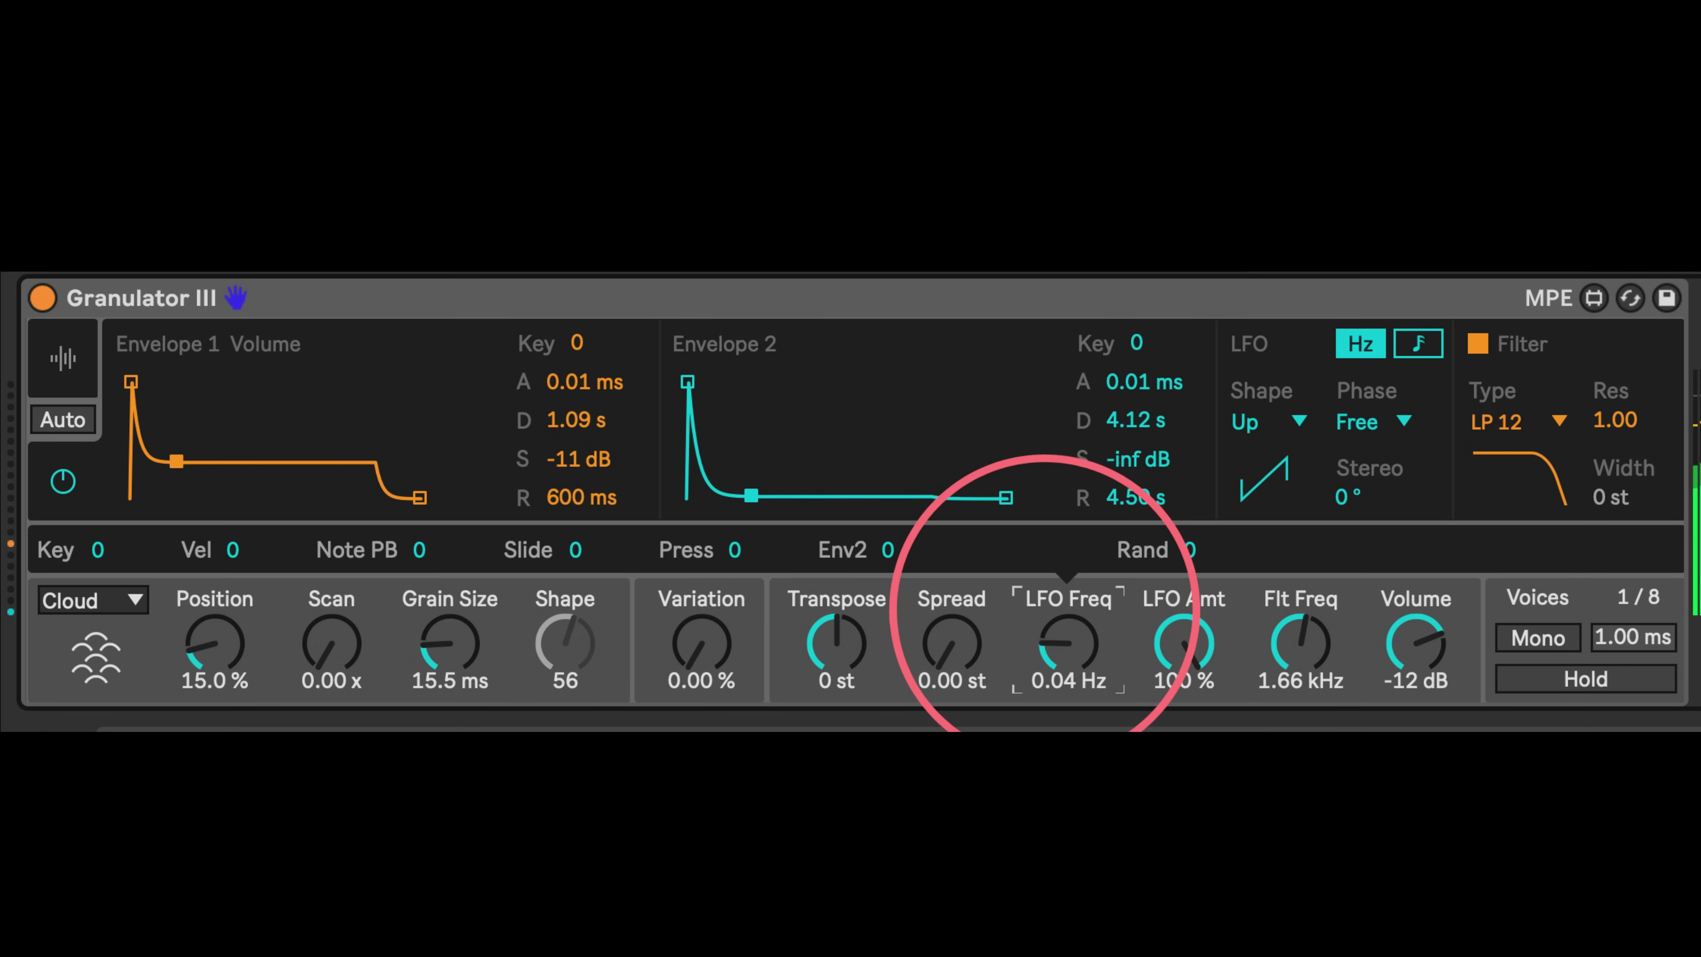
drag(1044, 603, 1044, 589)
drag(176, 461, 254, 382)
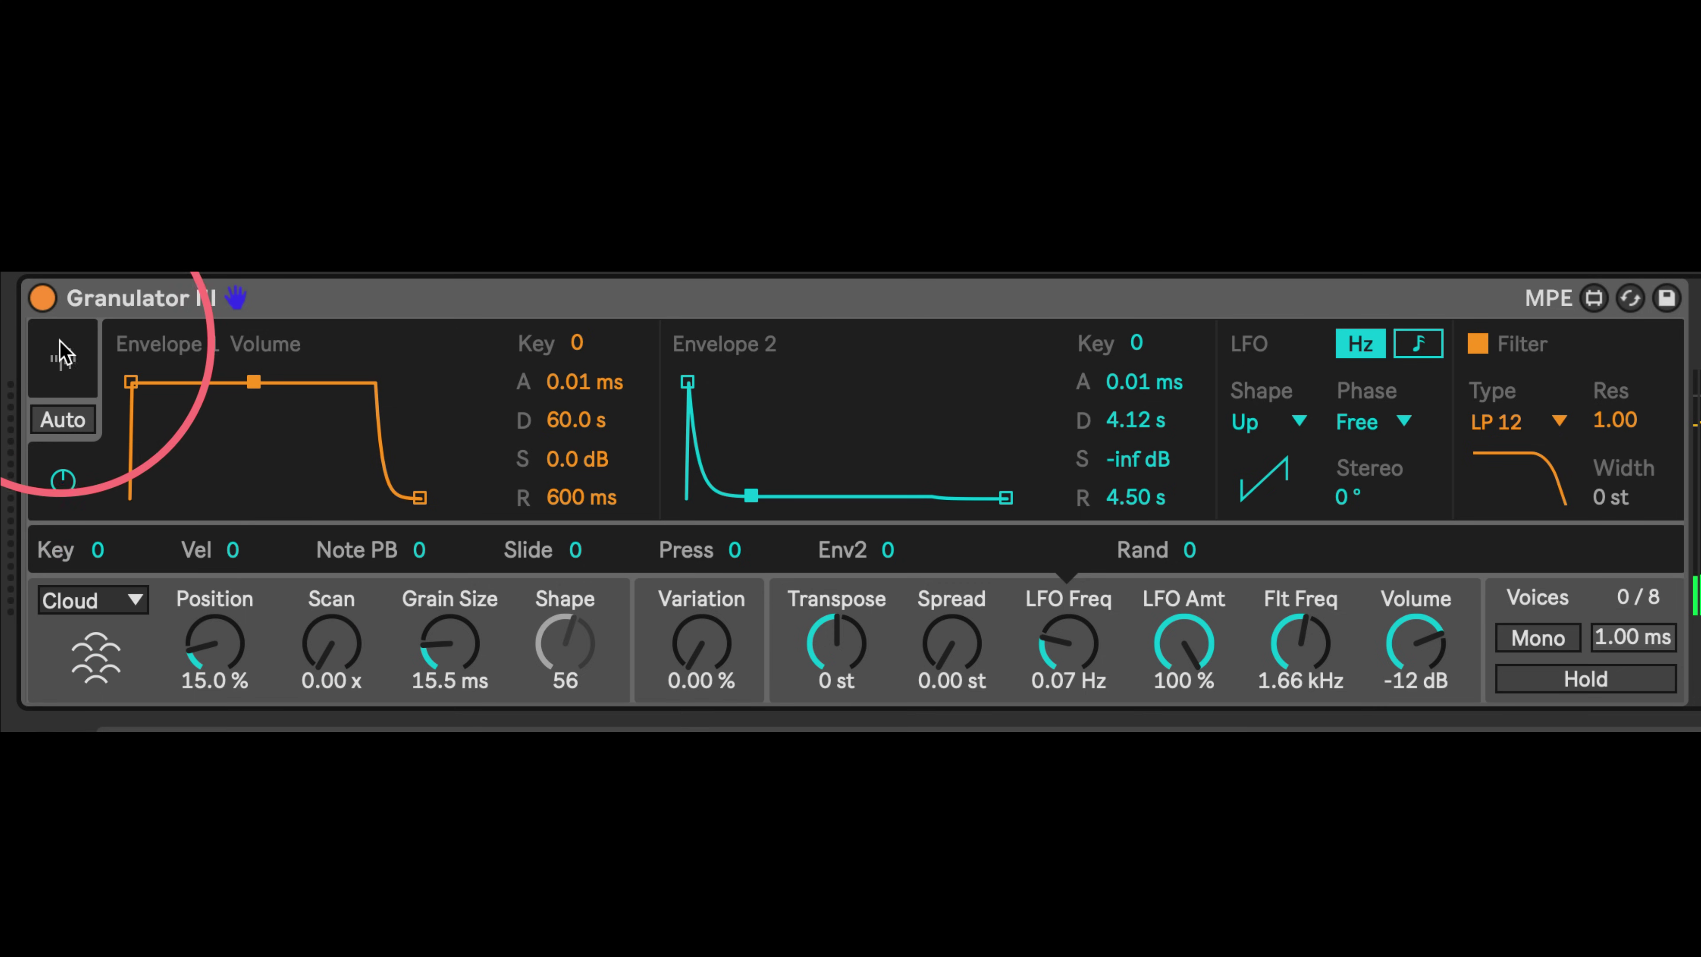
Move Position to 11 %, choose the Random LFO shape, and speed the LFO to 0.20 Hz
click(61, 353)
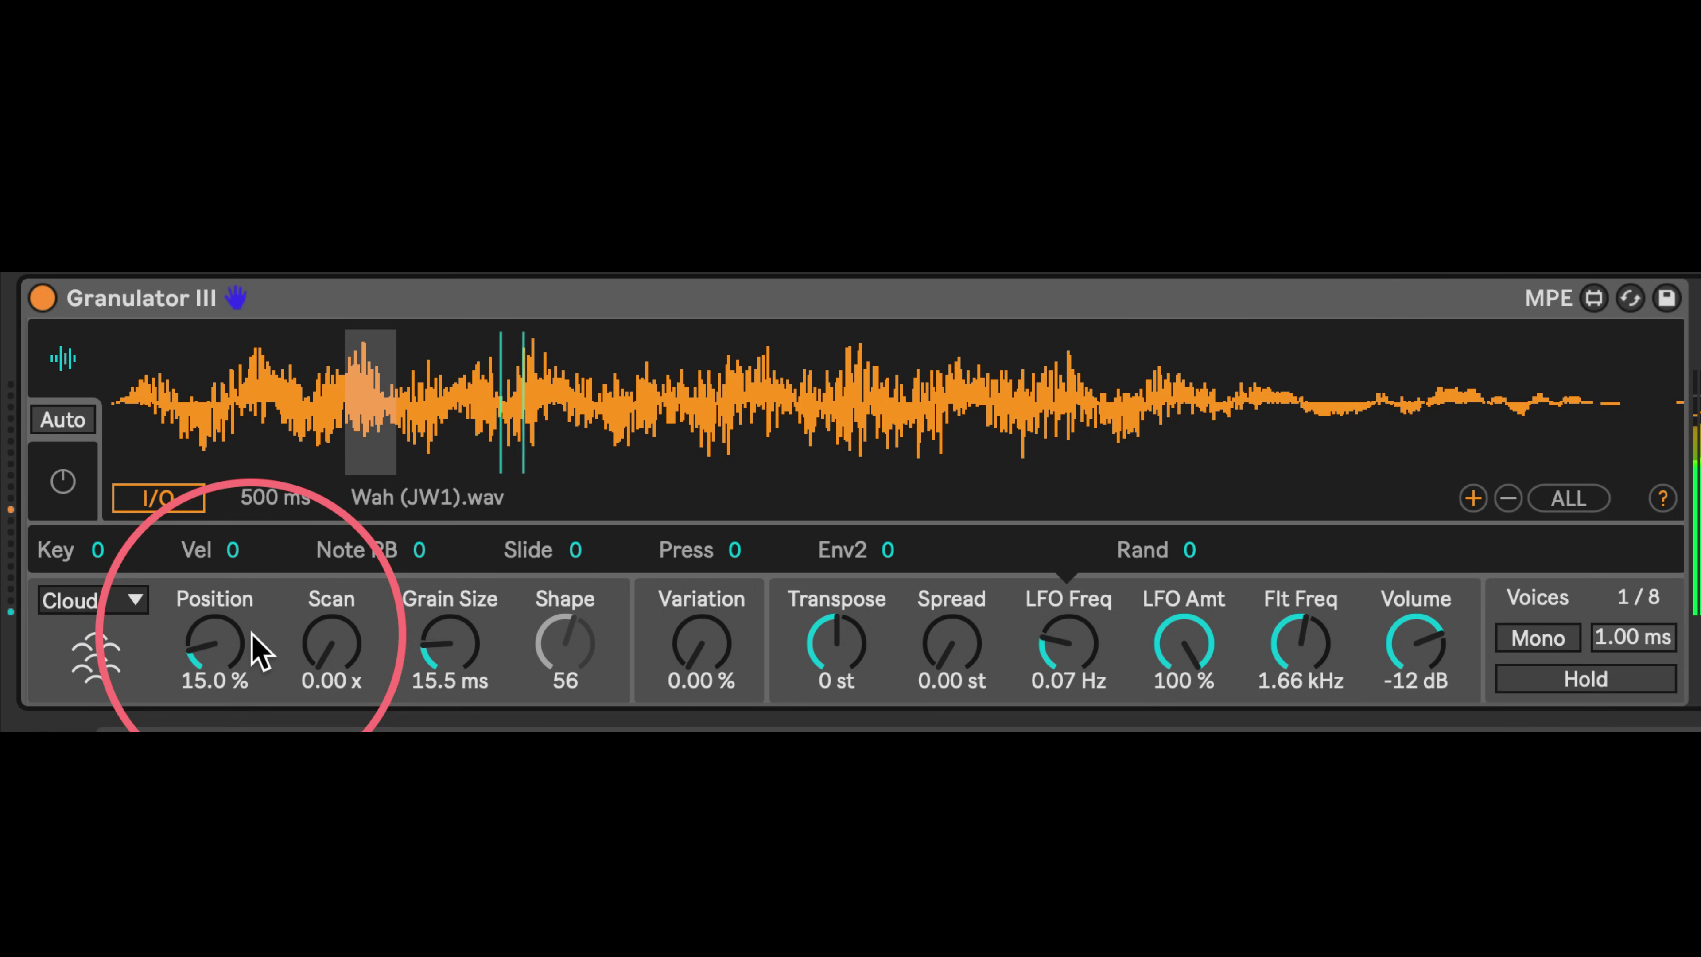
mouse_move(192, 653)
mouse_down()
mouse_move(192, 611)
mouse_move(191, 670)
mouse_up()
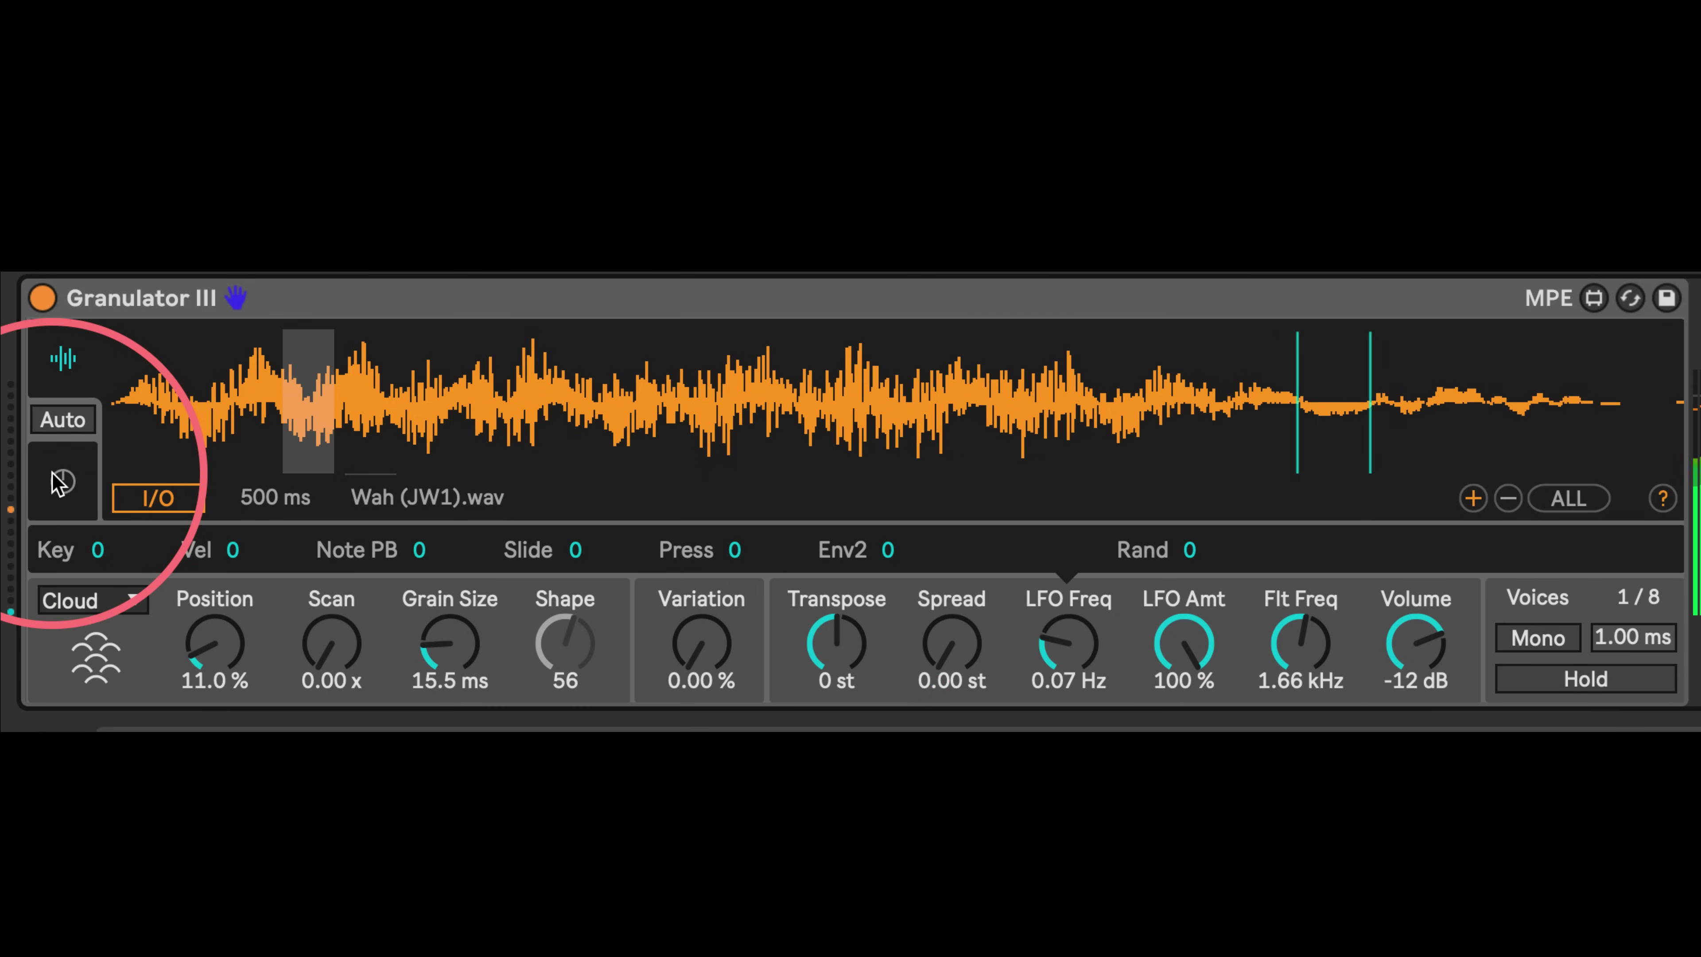
click(63, 481)
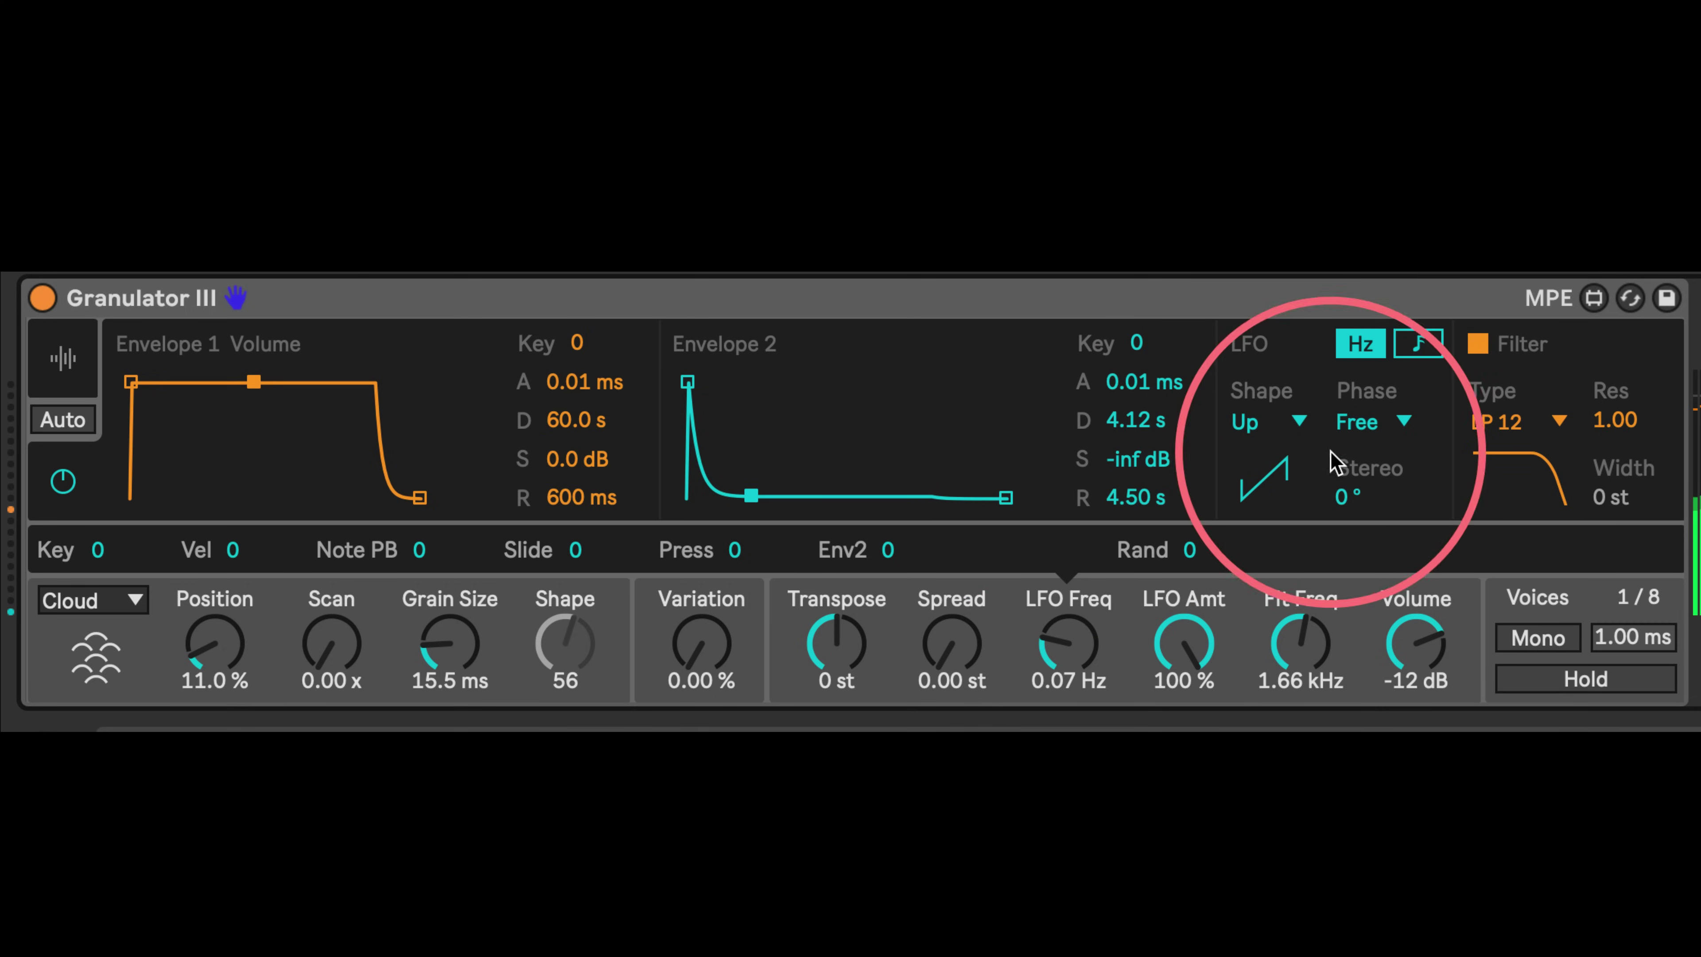
click(1275, 423)
click(1270, 685)
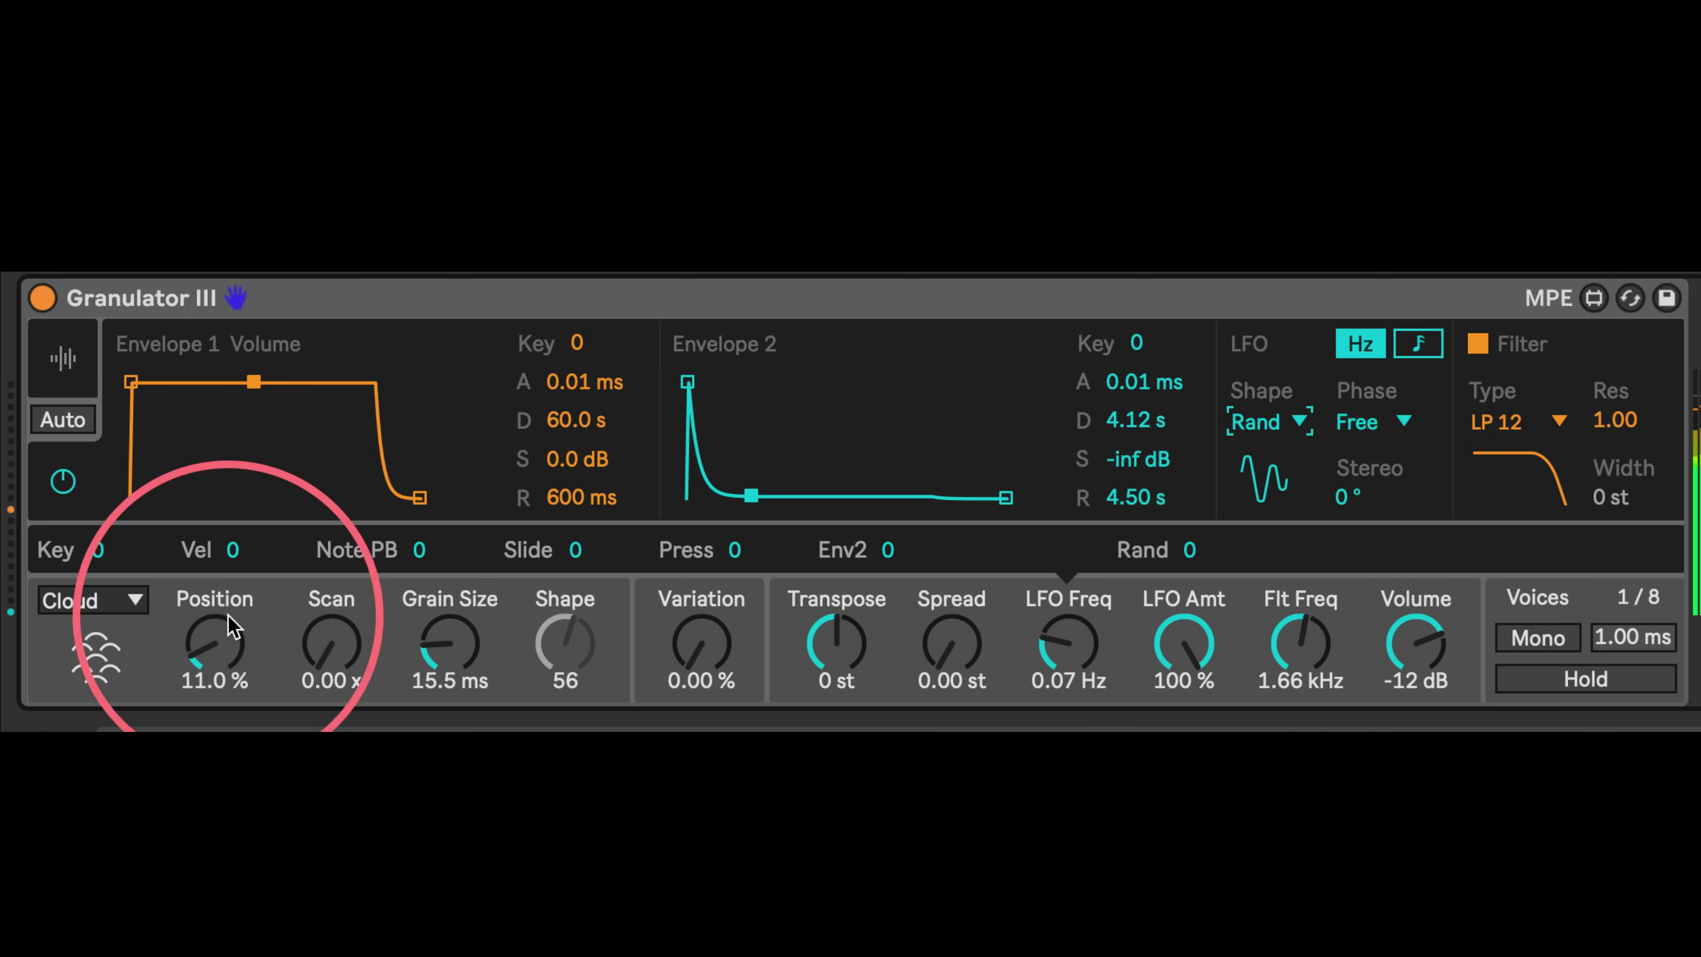
click(63, 358)
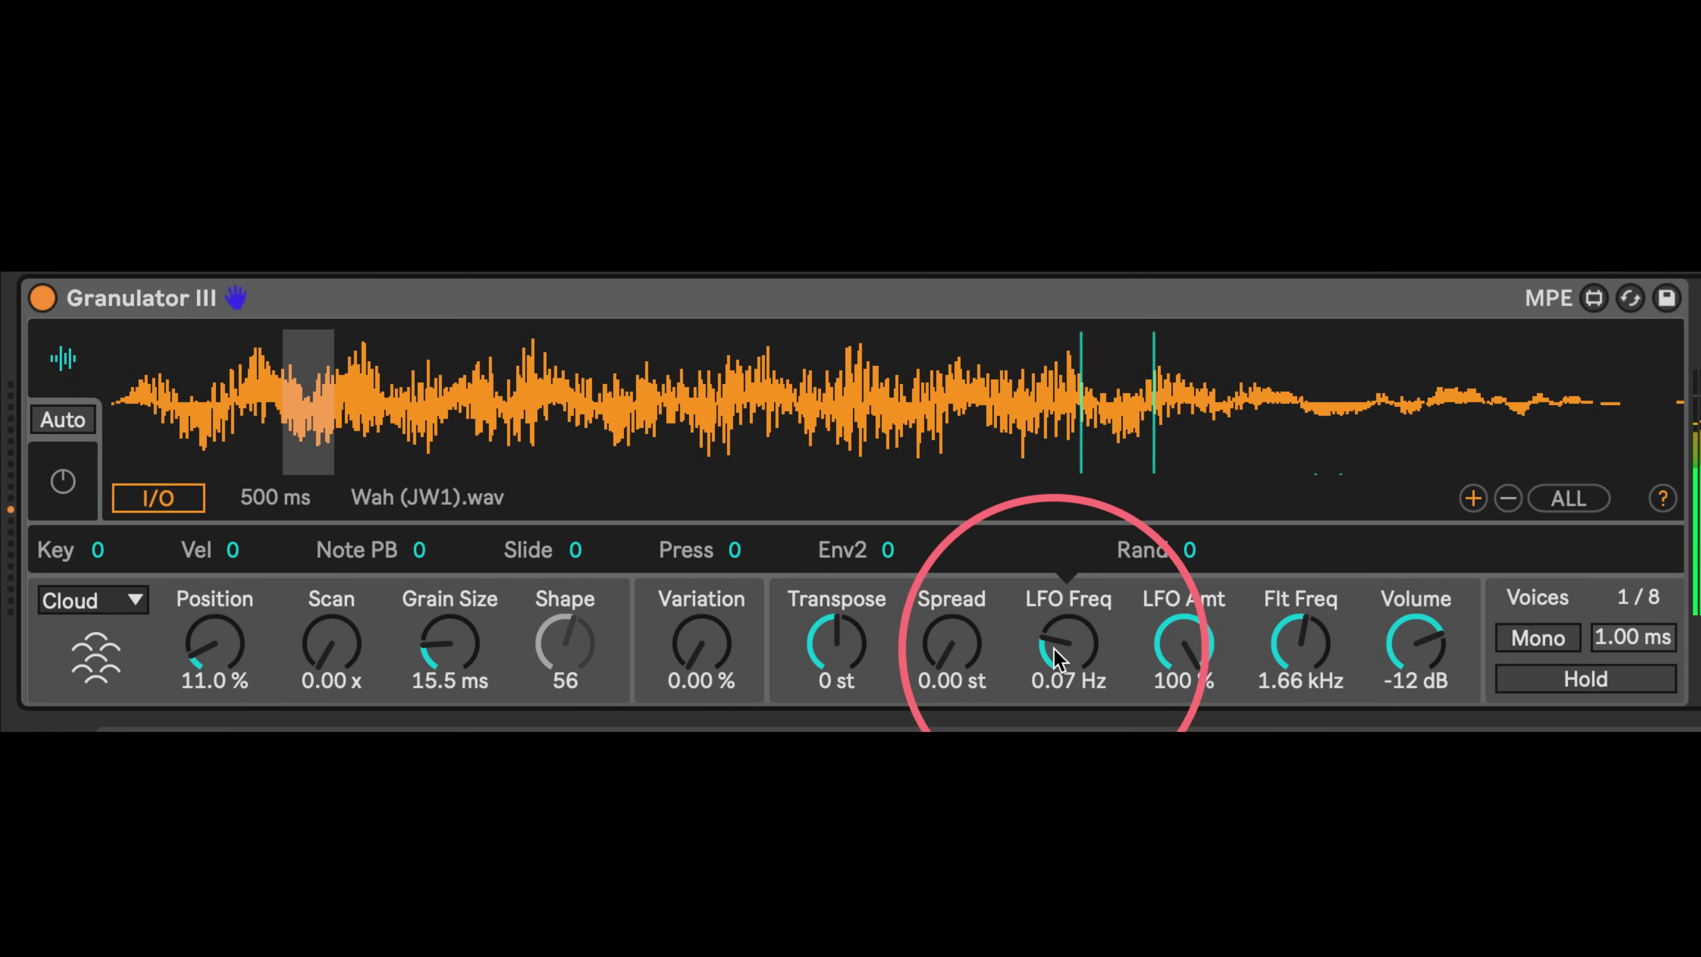
drag(1080, 627, 1046, 617)
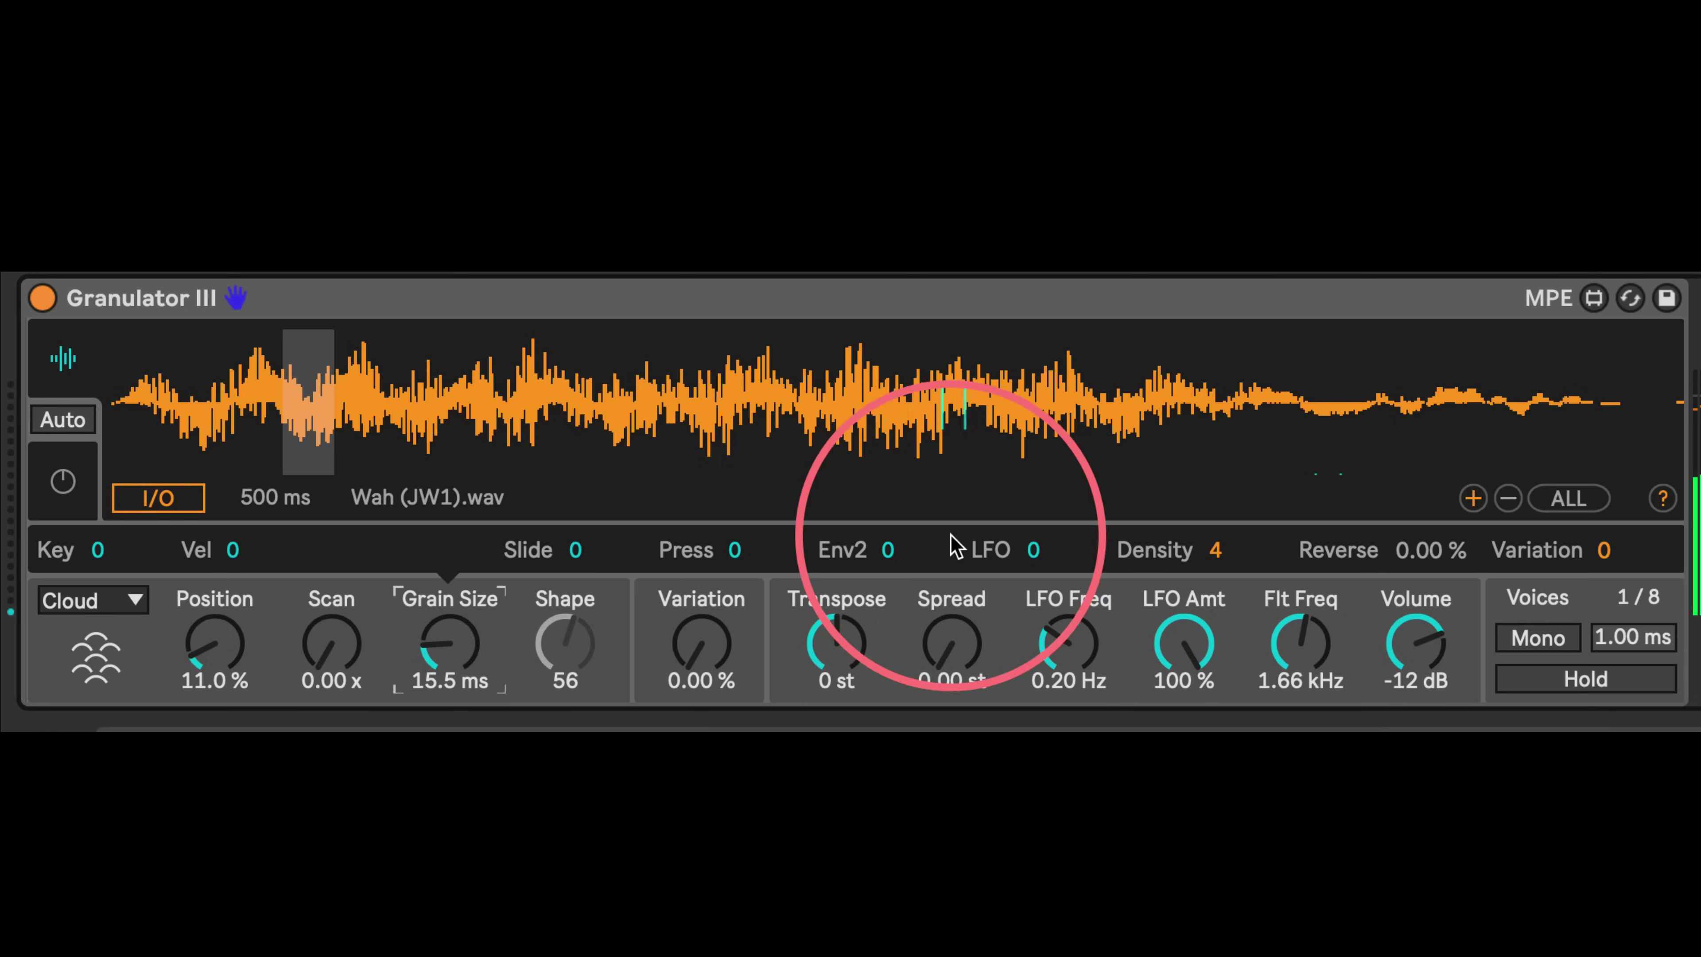
Set the LFO's Grain Size modulation amount to -32 and bring back the envelopes and LFO panel
drag(1068, 556, 1067, 580)
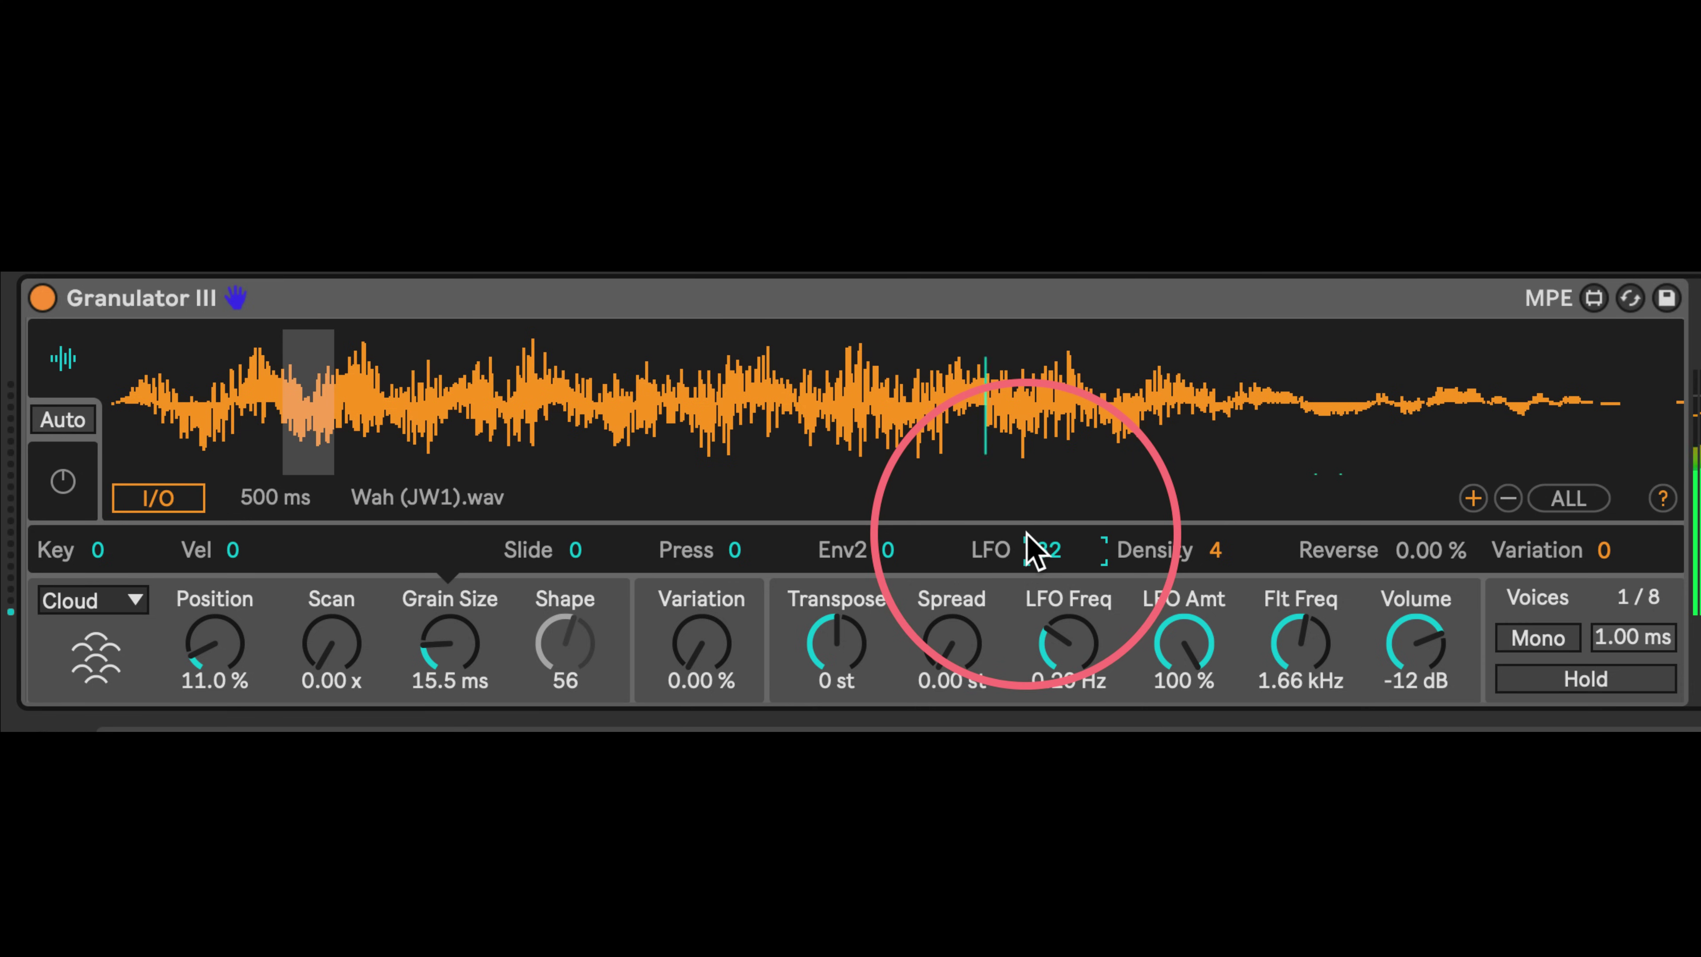
click(62, 480)
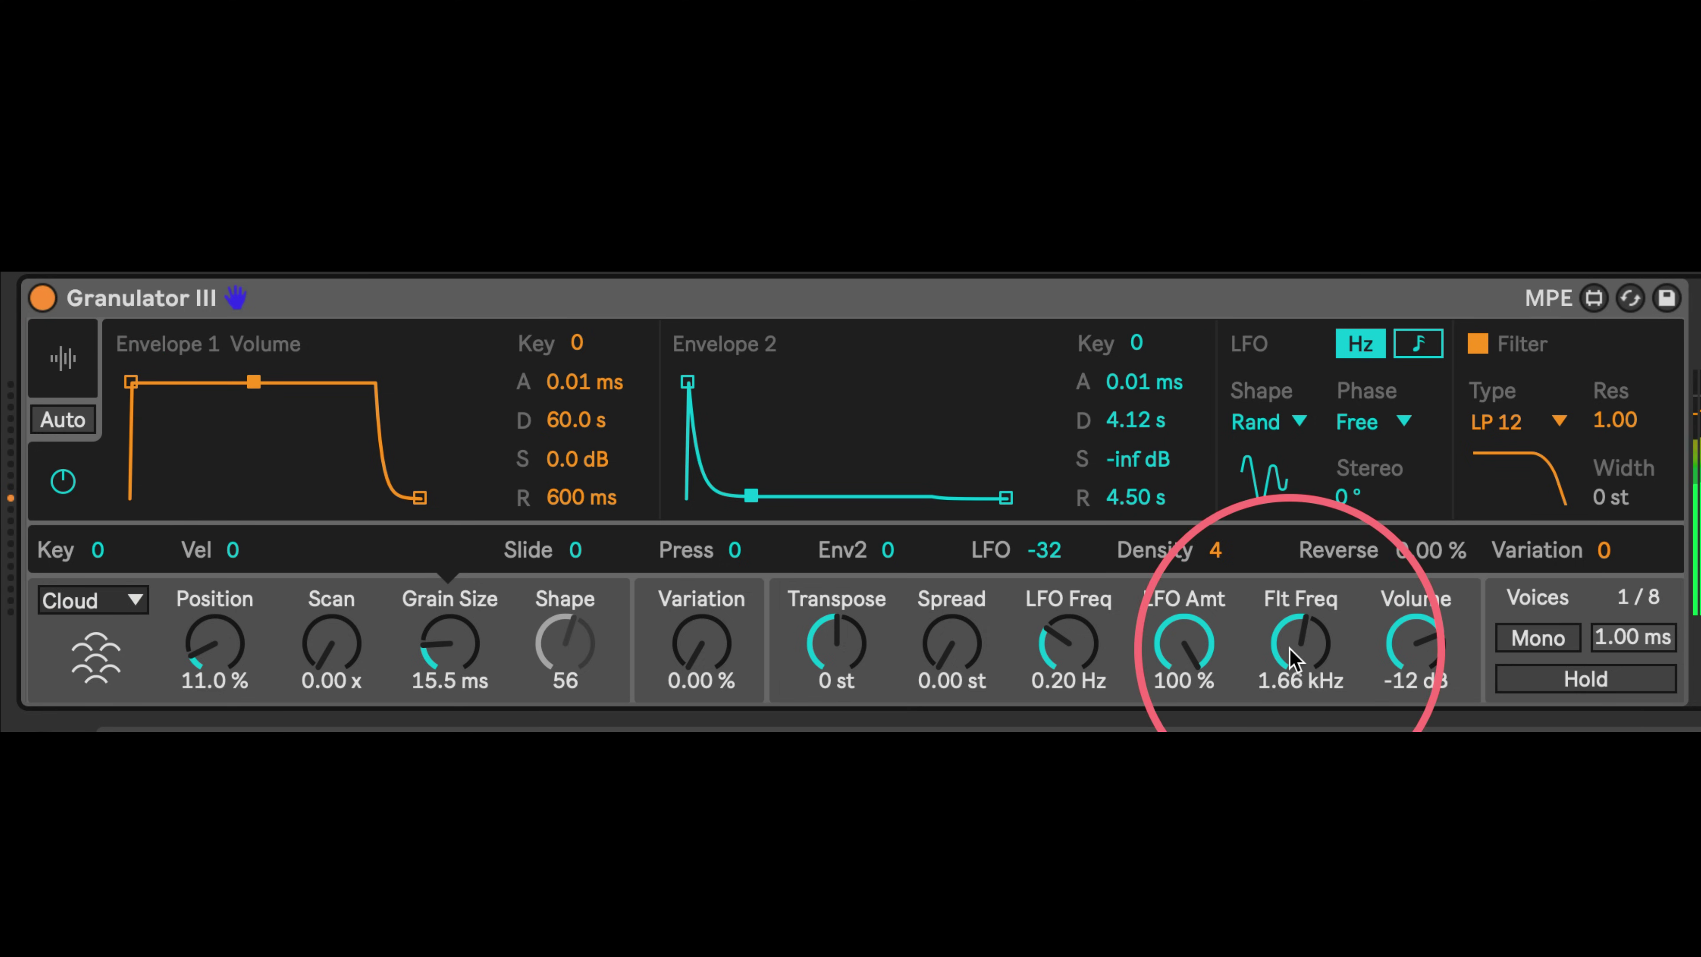
Open the filter to 20.0 kHz, set the LFO to 1.00 Hz, and review Position and Grain Size LFO modulation
drag(1306, 646, 1280, 355)
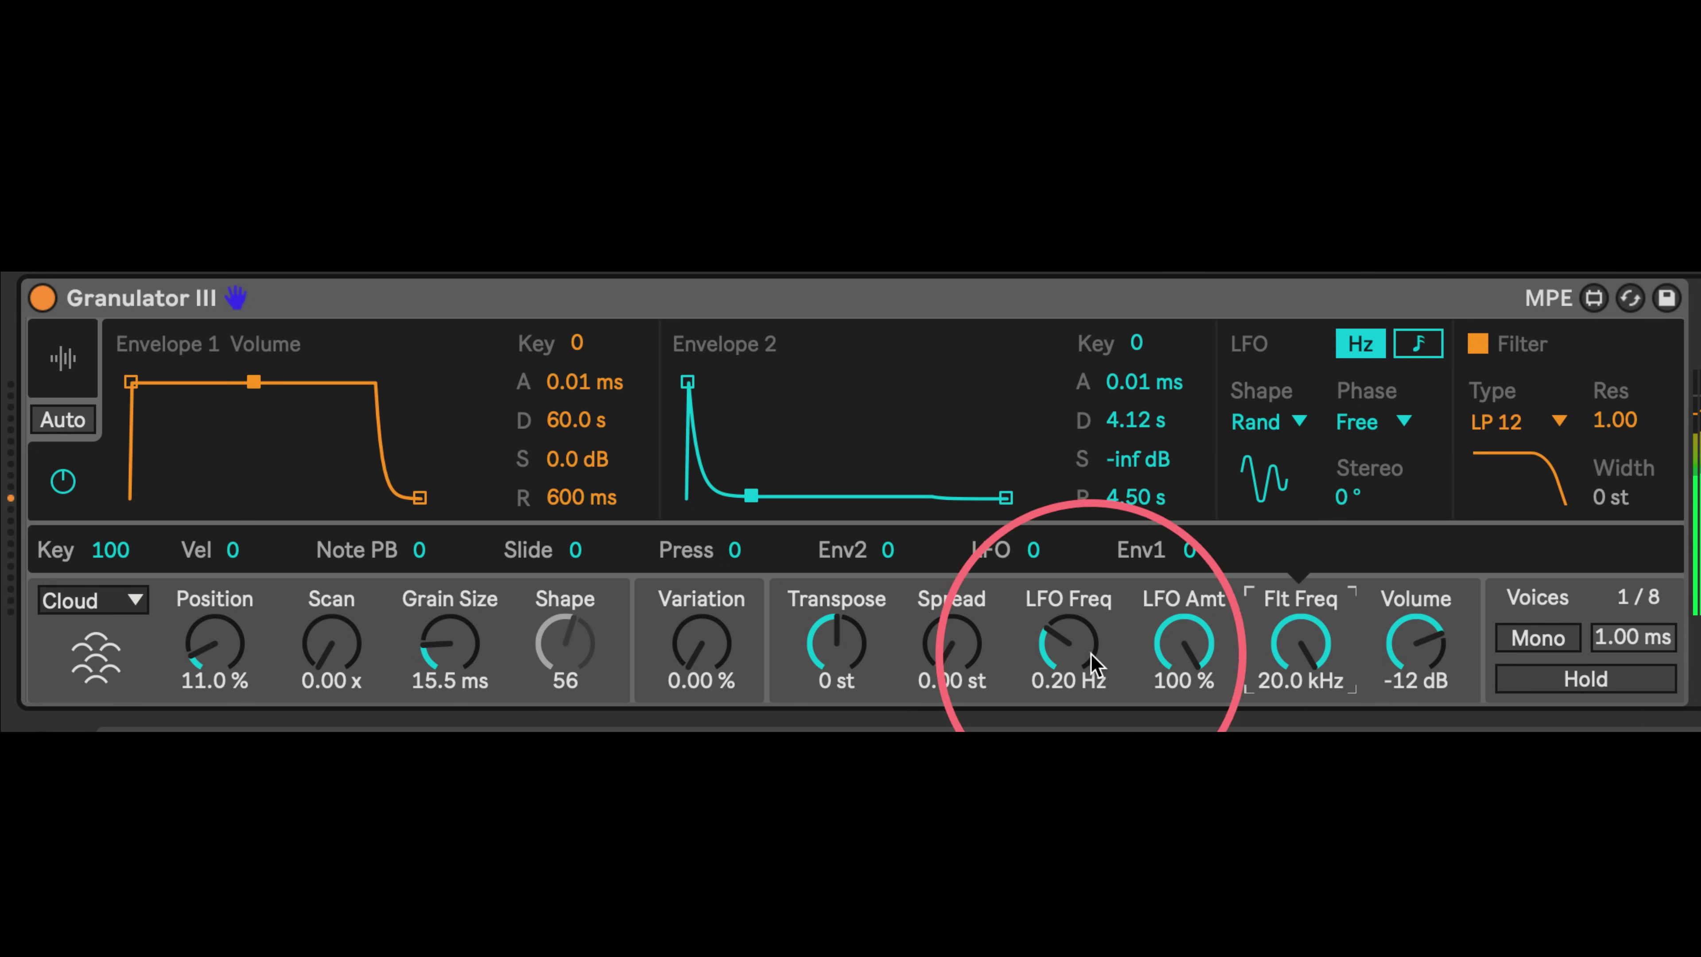
mouse_move(1064, 647)
mouse_down()
mouse_move(1053, 667)
mouse_move(1008, 606)
mouse_move(1078, 646)
mouse_up()
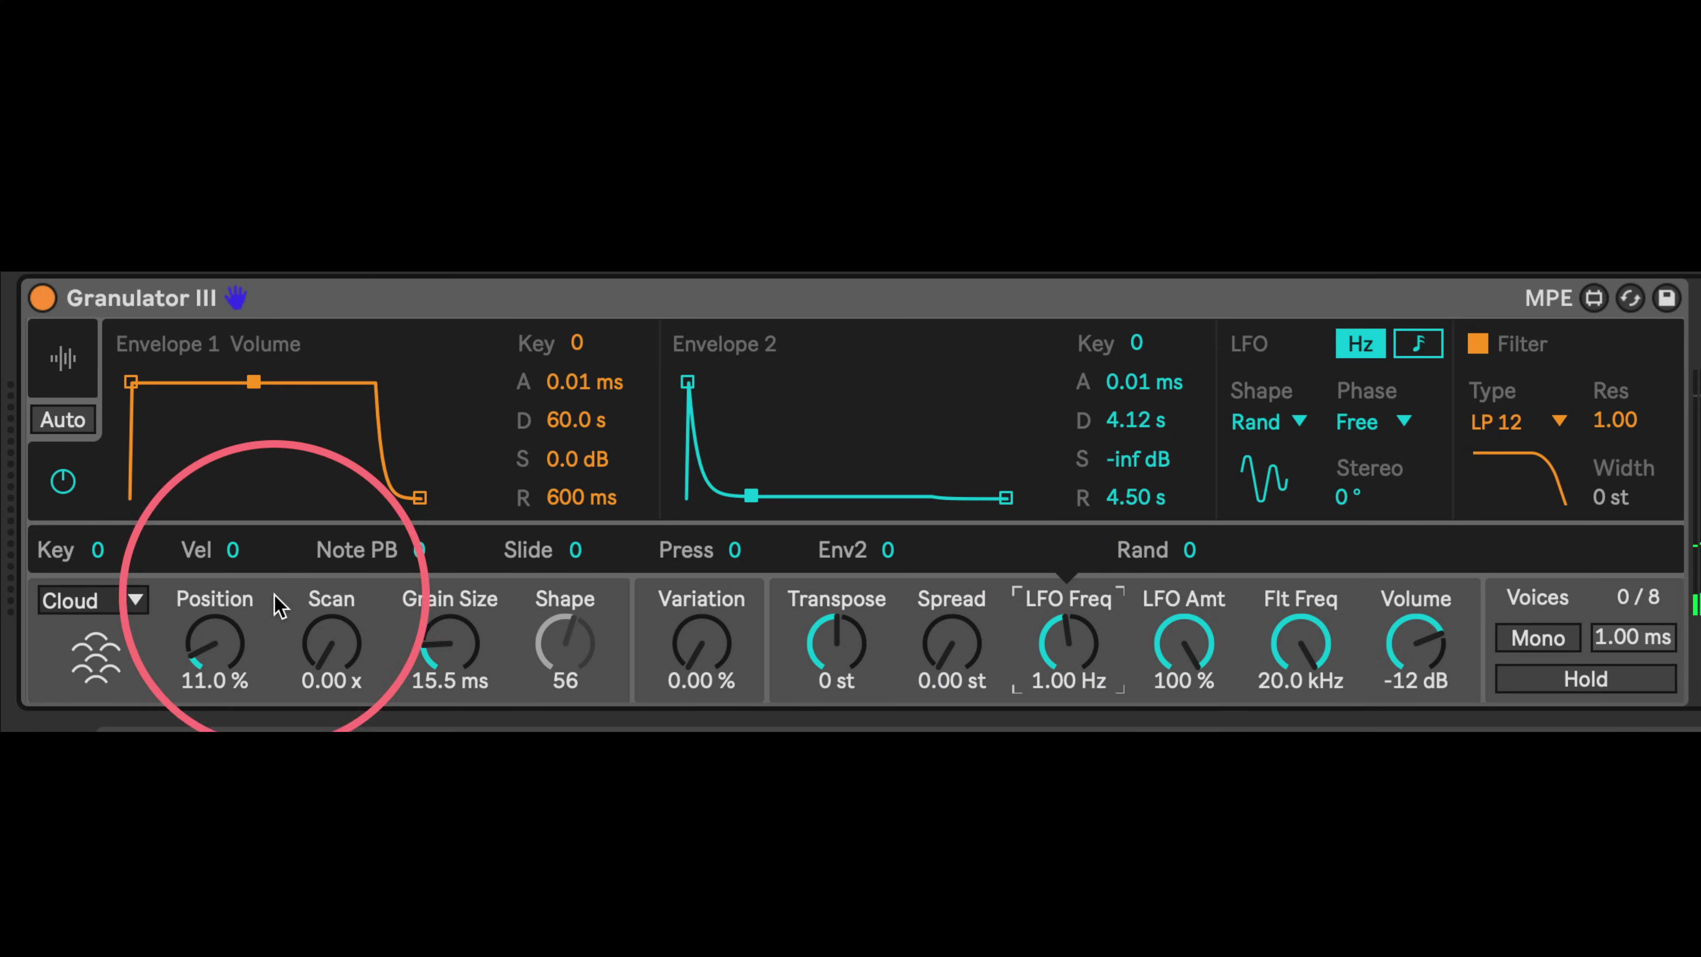
click(217, 627)
click(437, 613)
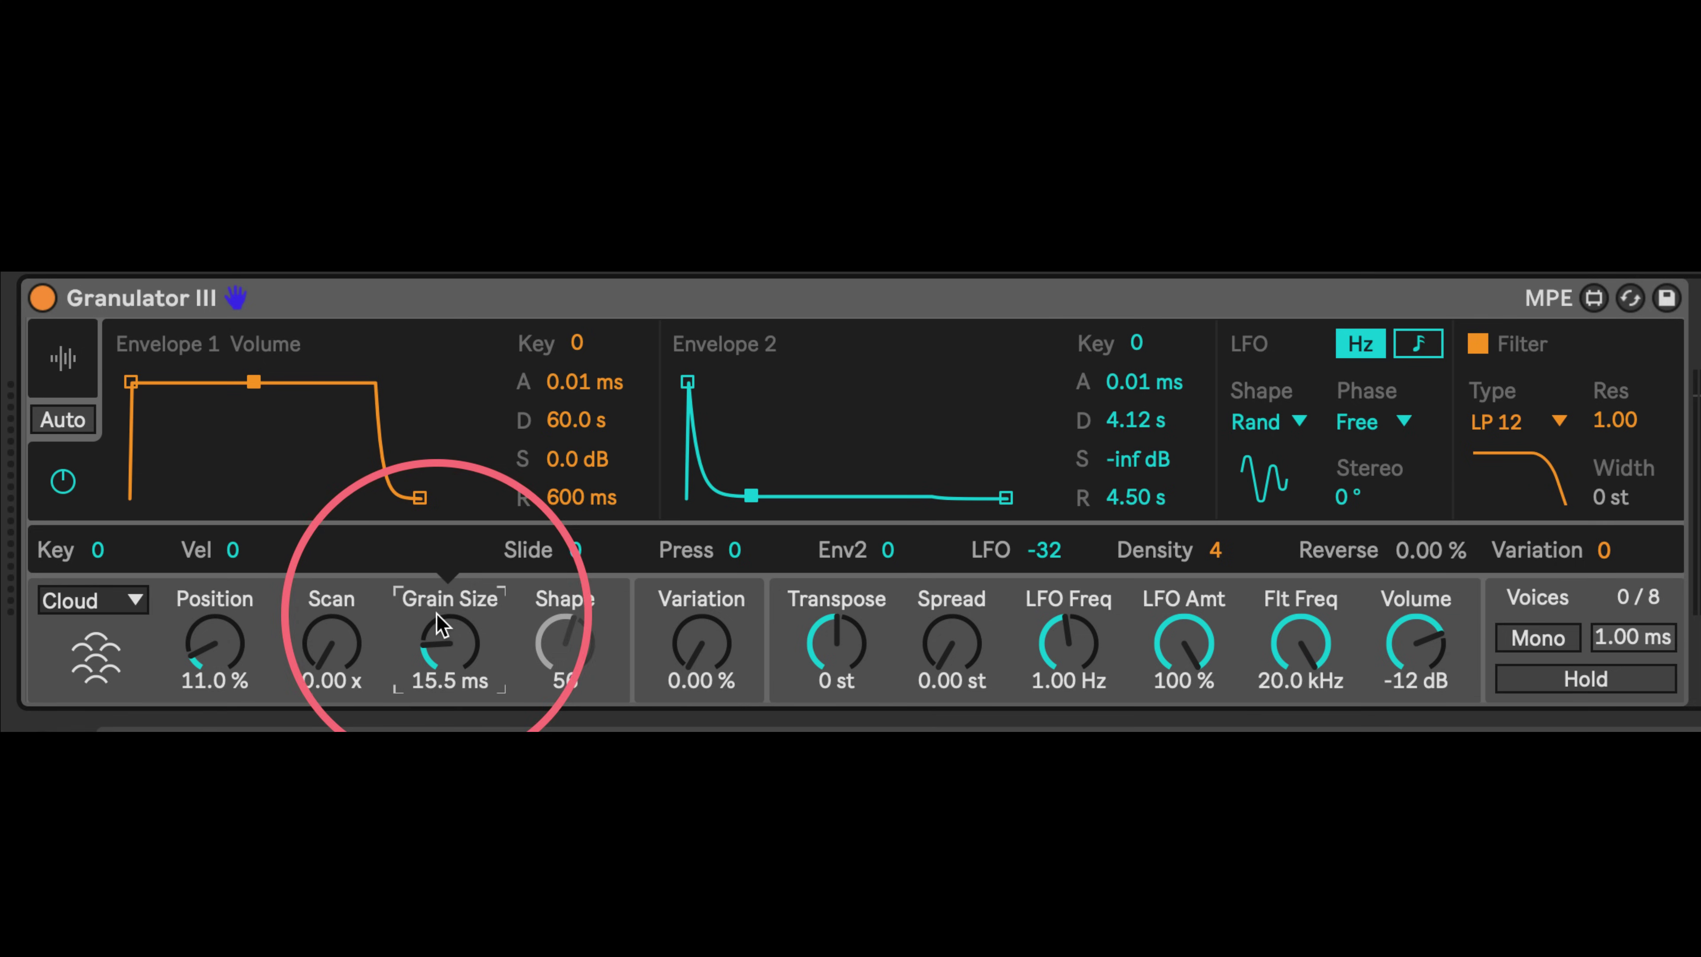
click(311, 627)
click(209, 635)
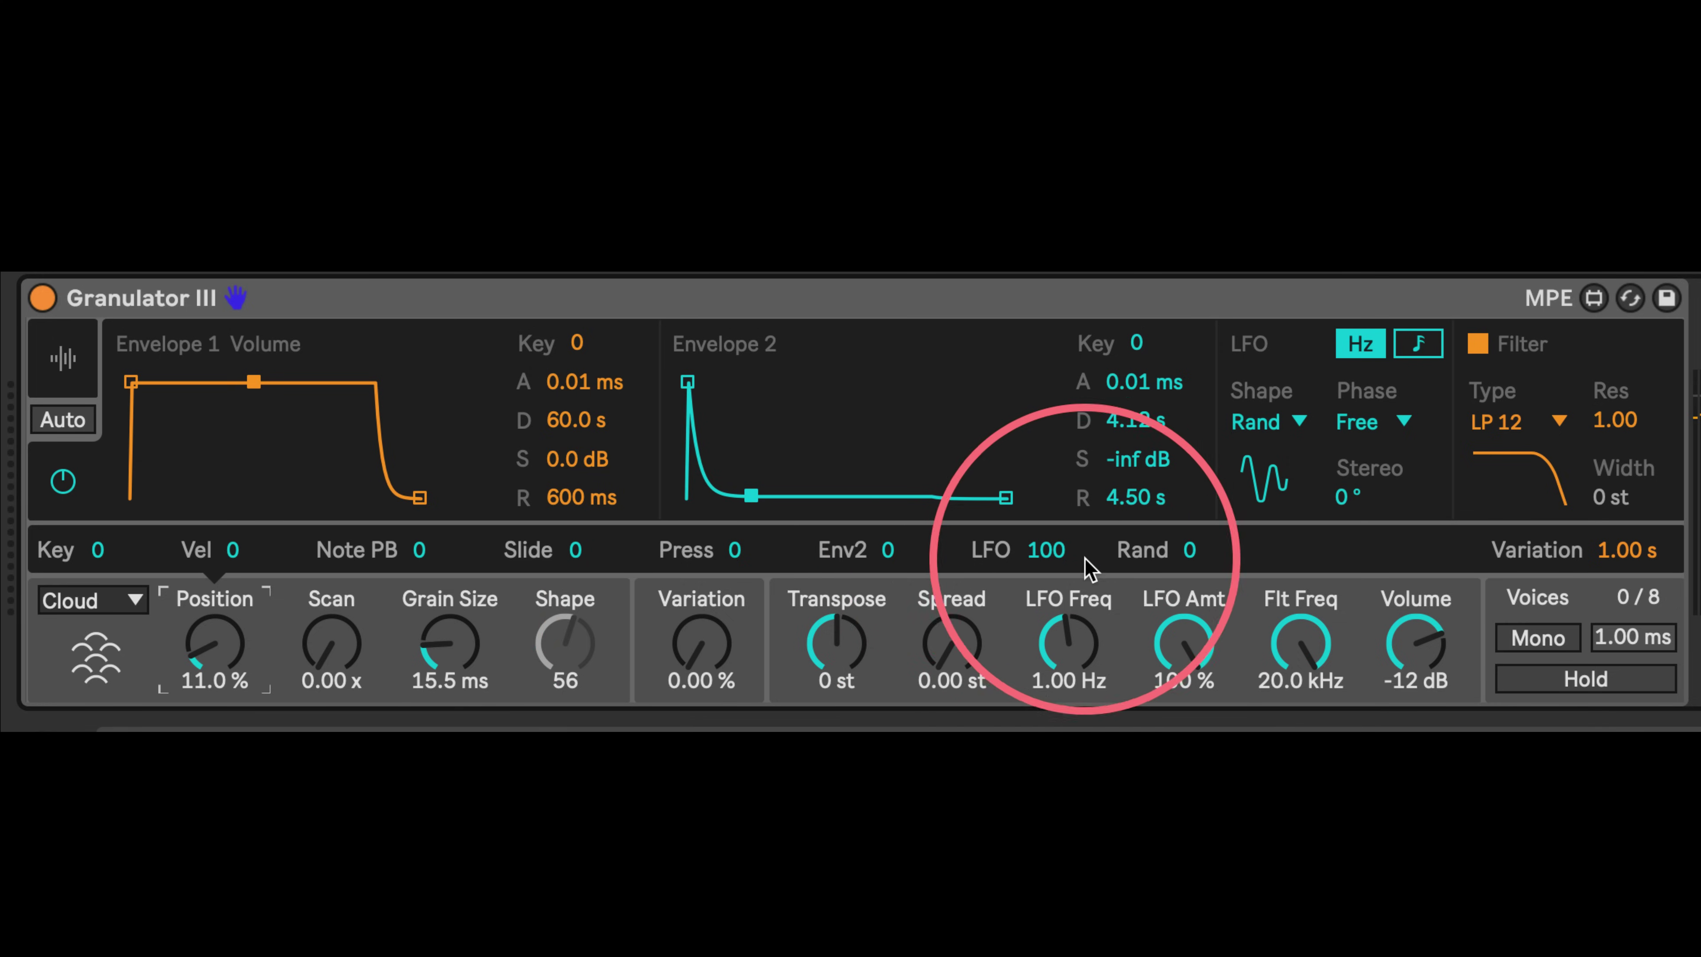
click(1058, 557)
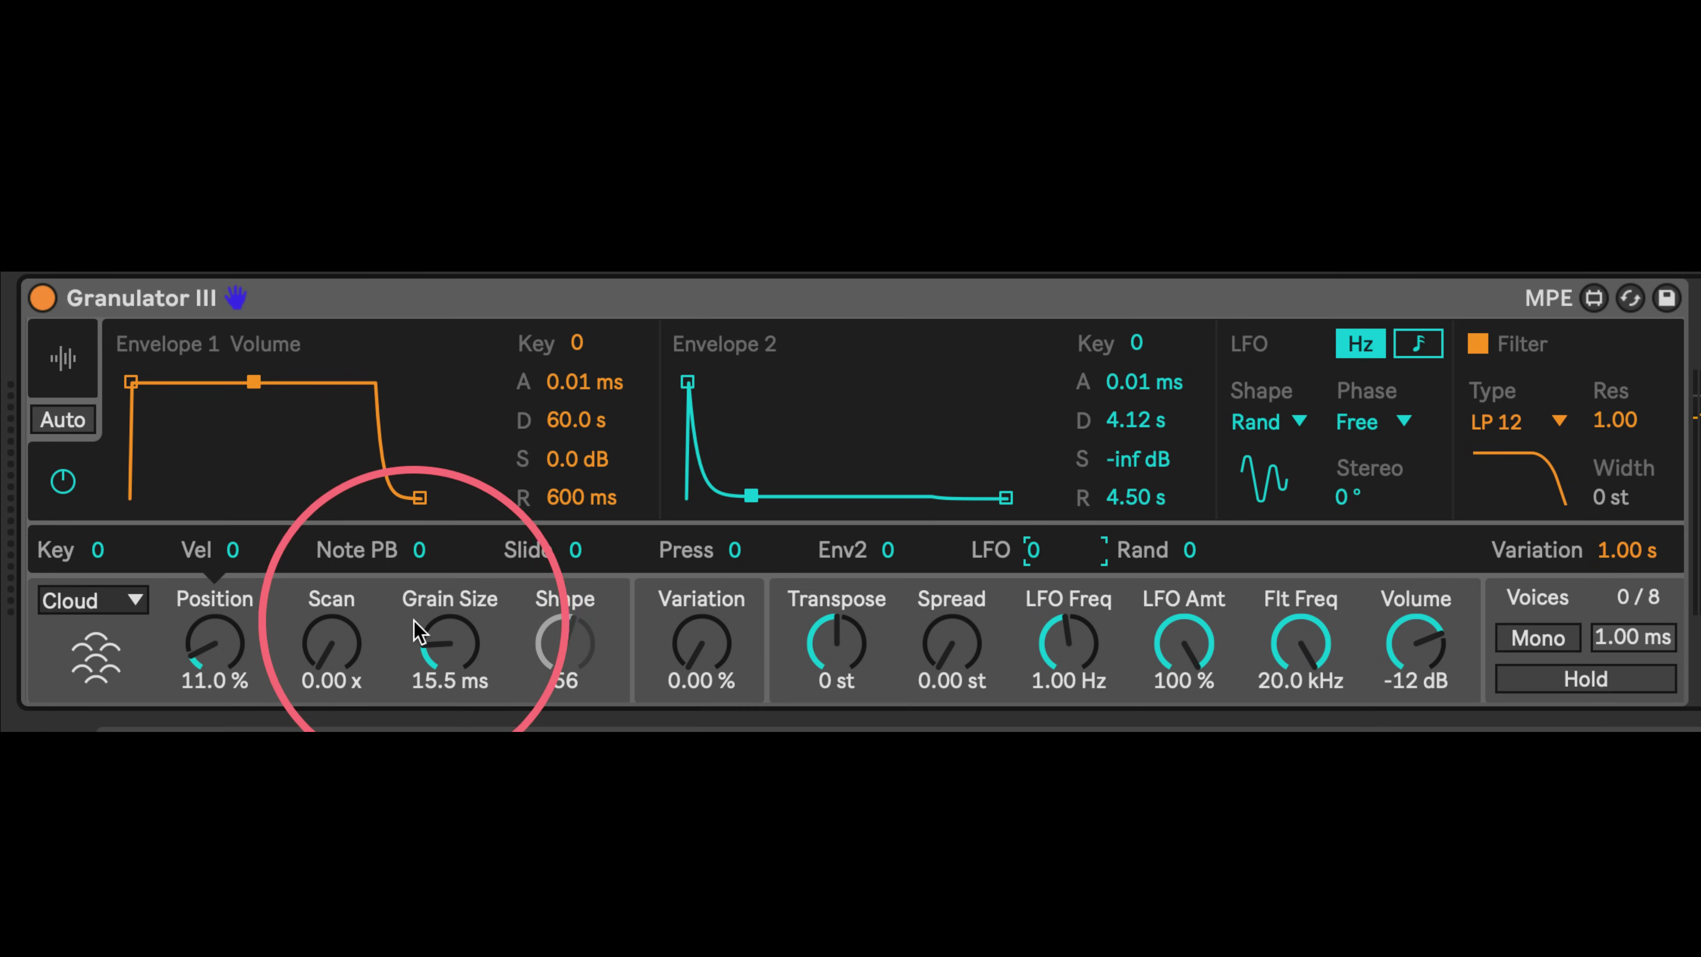
click(429, 637)
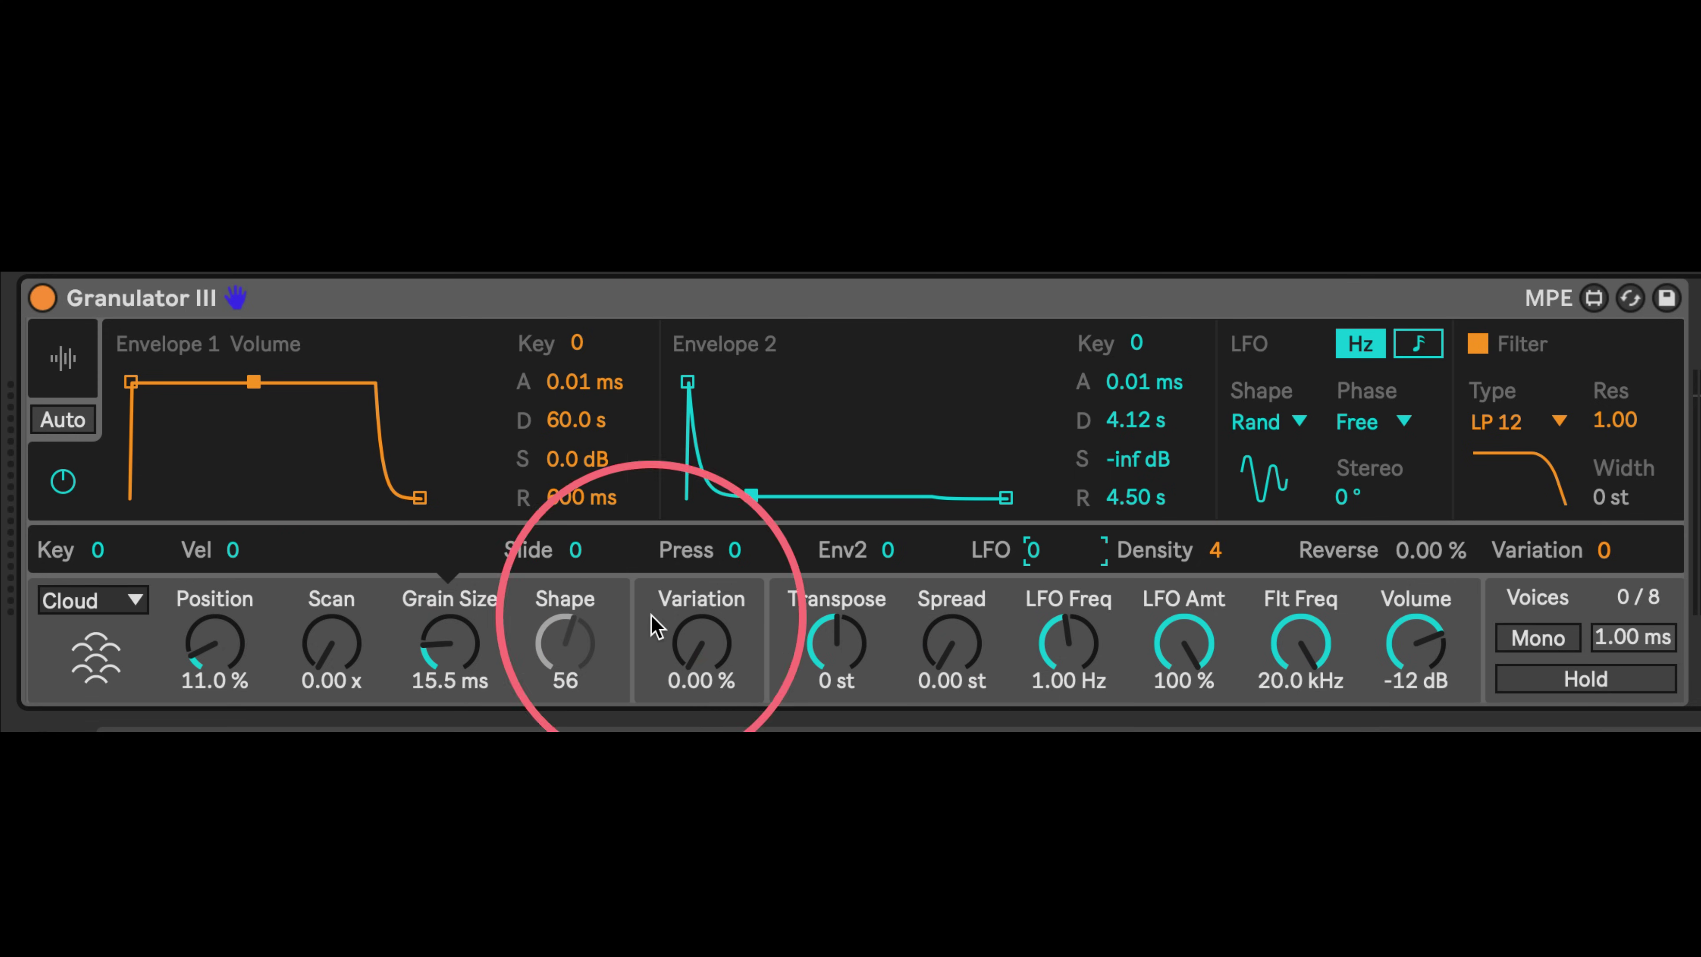
Add LFO modulation to Variation, set Variation to 3.88 %, transpose up 2 st, and randomise pitch by 18.52
click(663, 603)
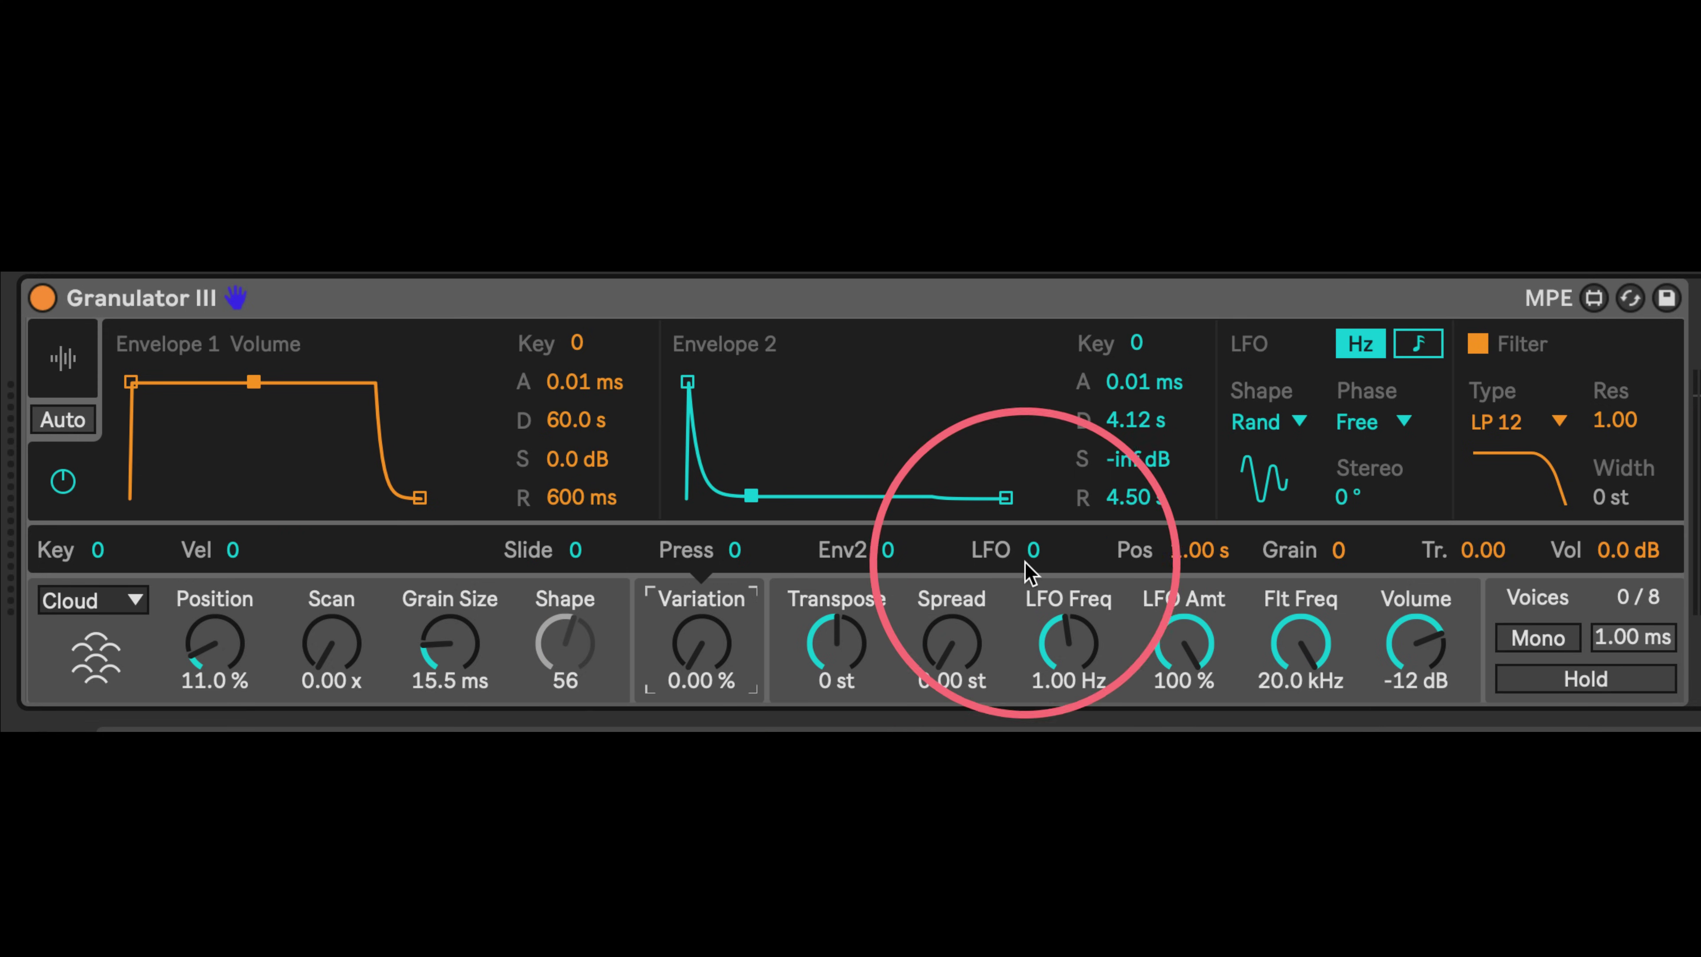
drag(1038, 551, 1035, 493)
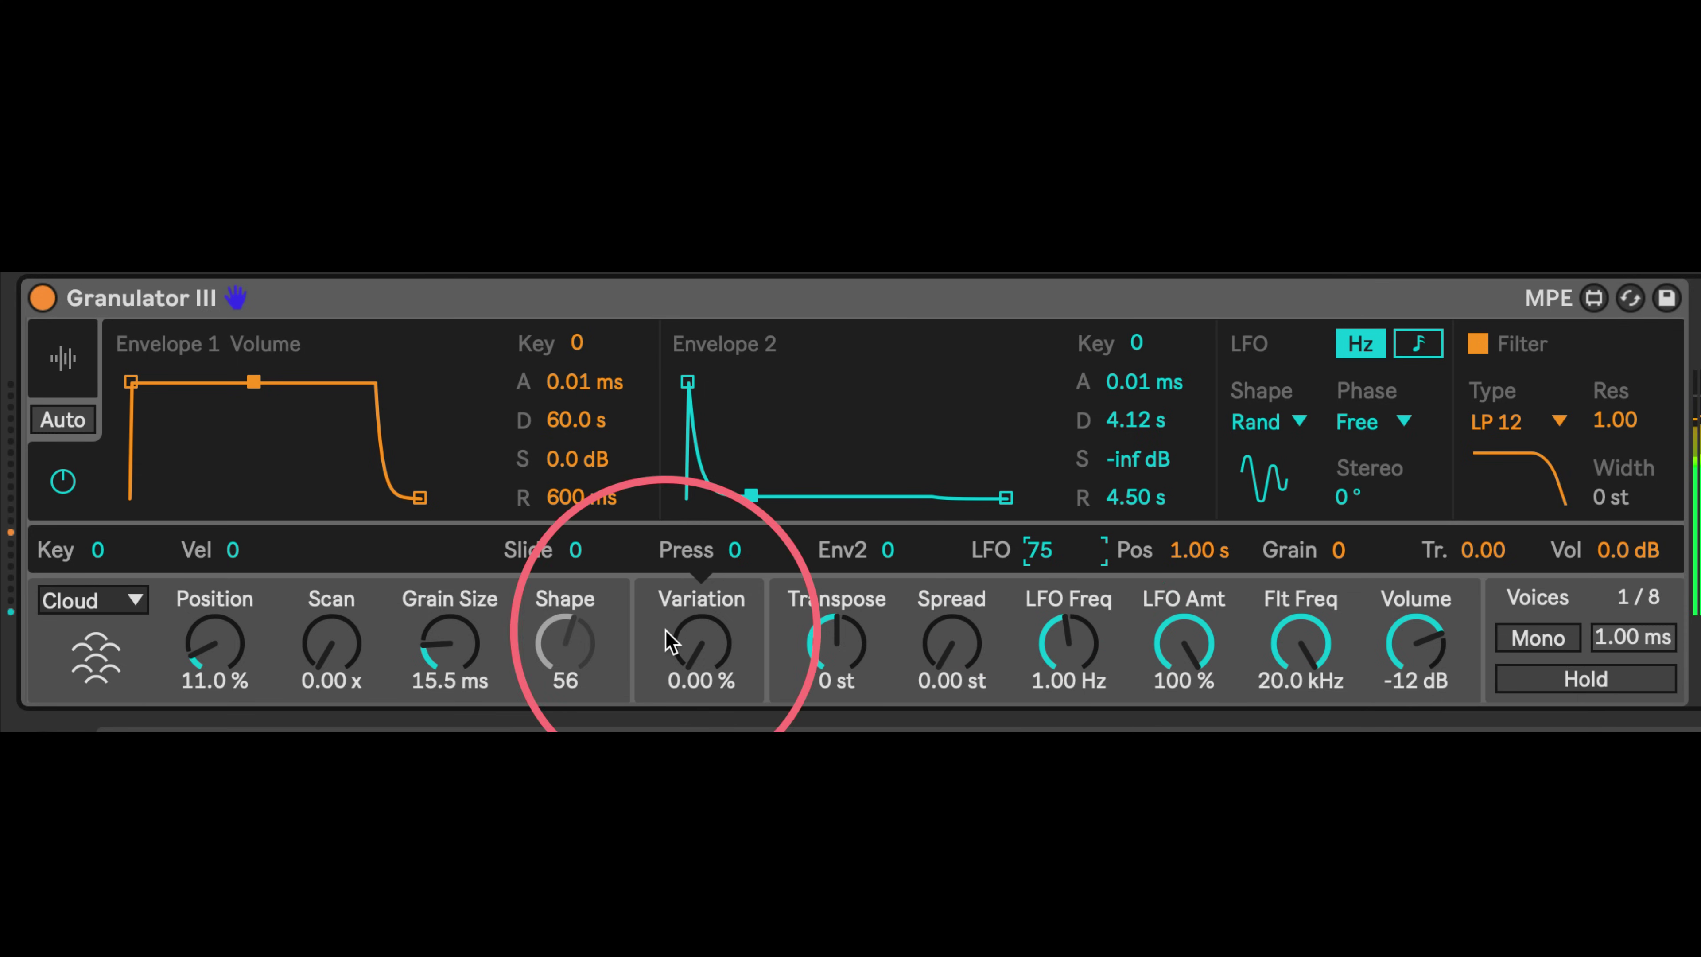
mouse_move(686, 636)
mouse_down()
mouse_move(687, 603)
mouse_move(692, 654)
mouse_up()
drag(836, 643, 836, 633)
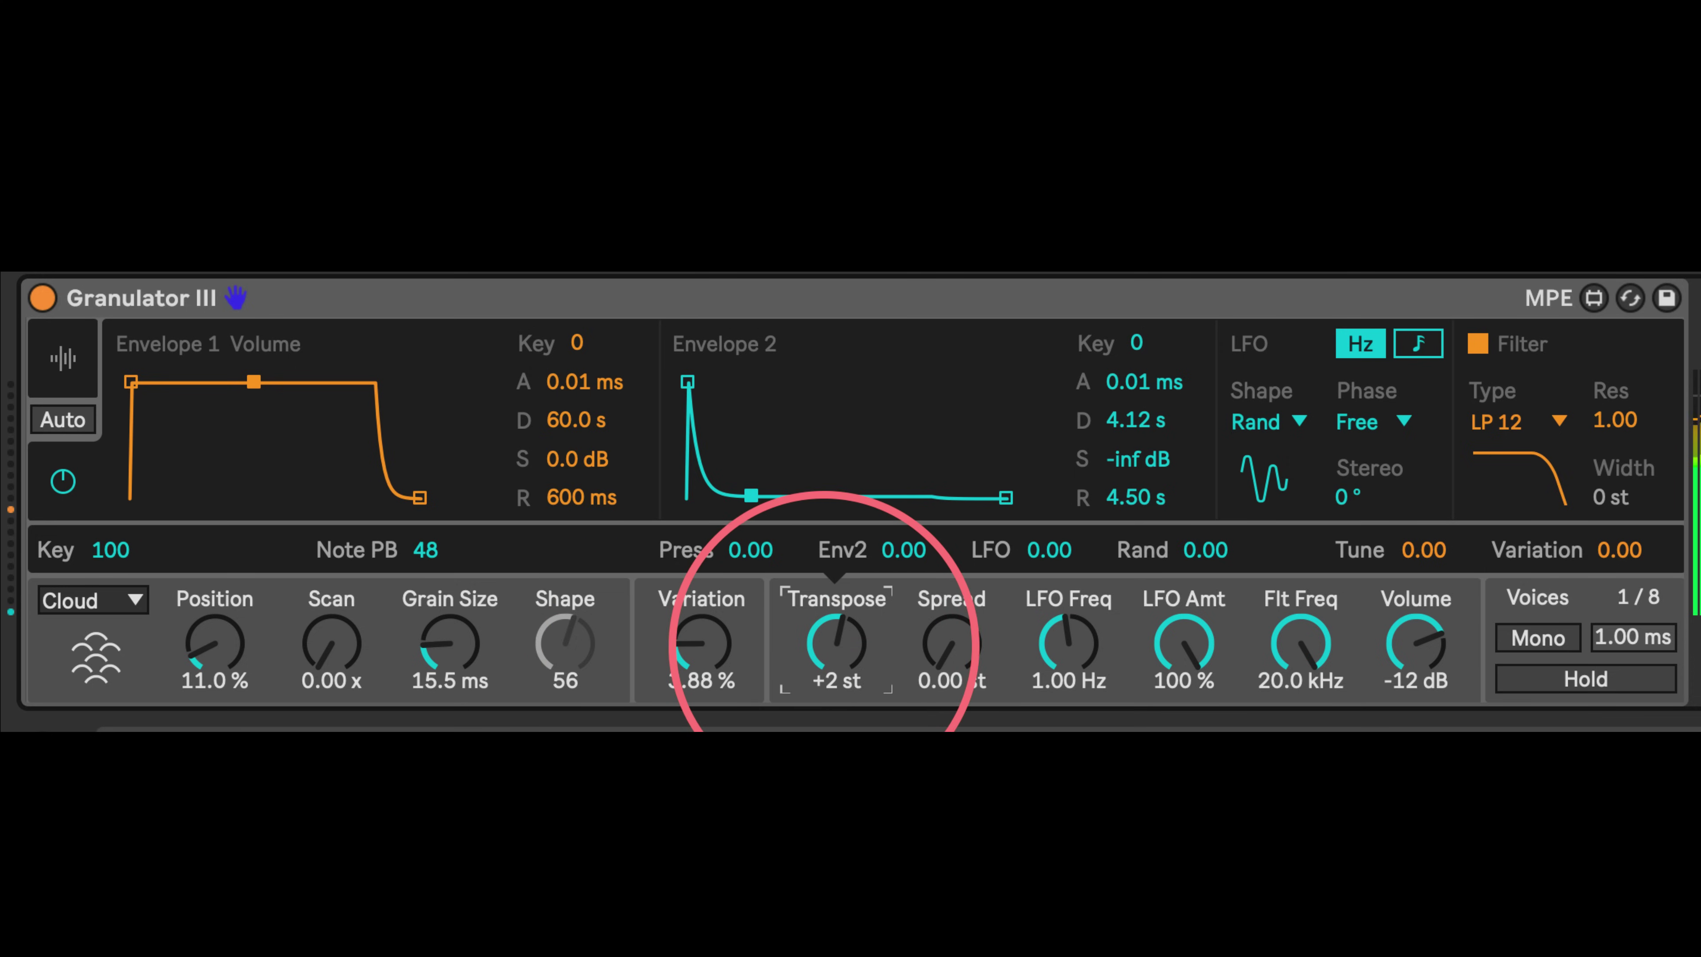
click(663, 613)
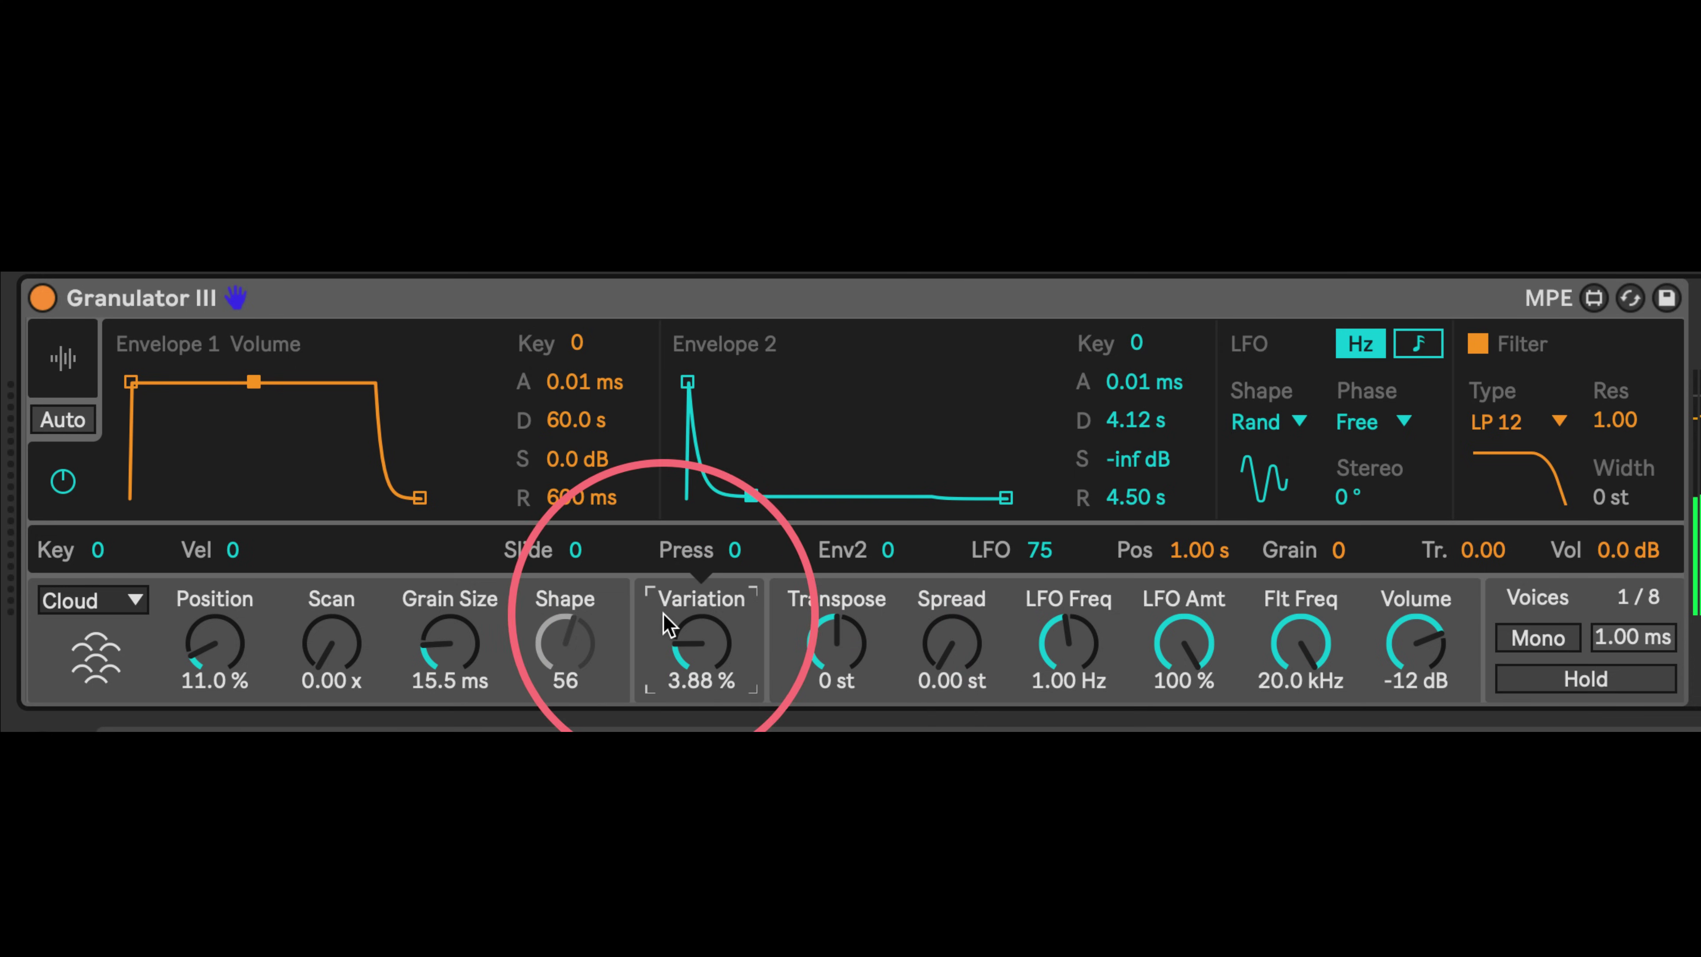
drag(1447, 573, 1471, 487)
Slow the LFO almost to zero, set Variation's LFO modulation to 100, lengthen grains to 483 ms, zero Variation
drag(1068, 643, 1183, 603)
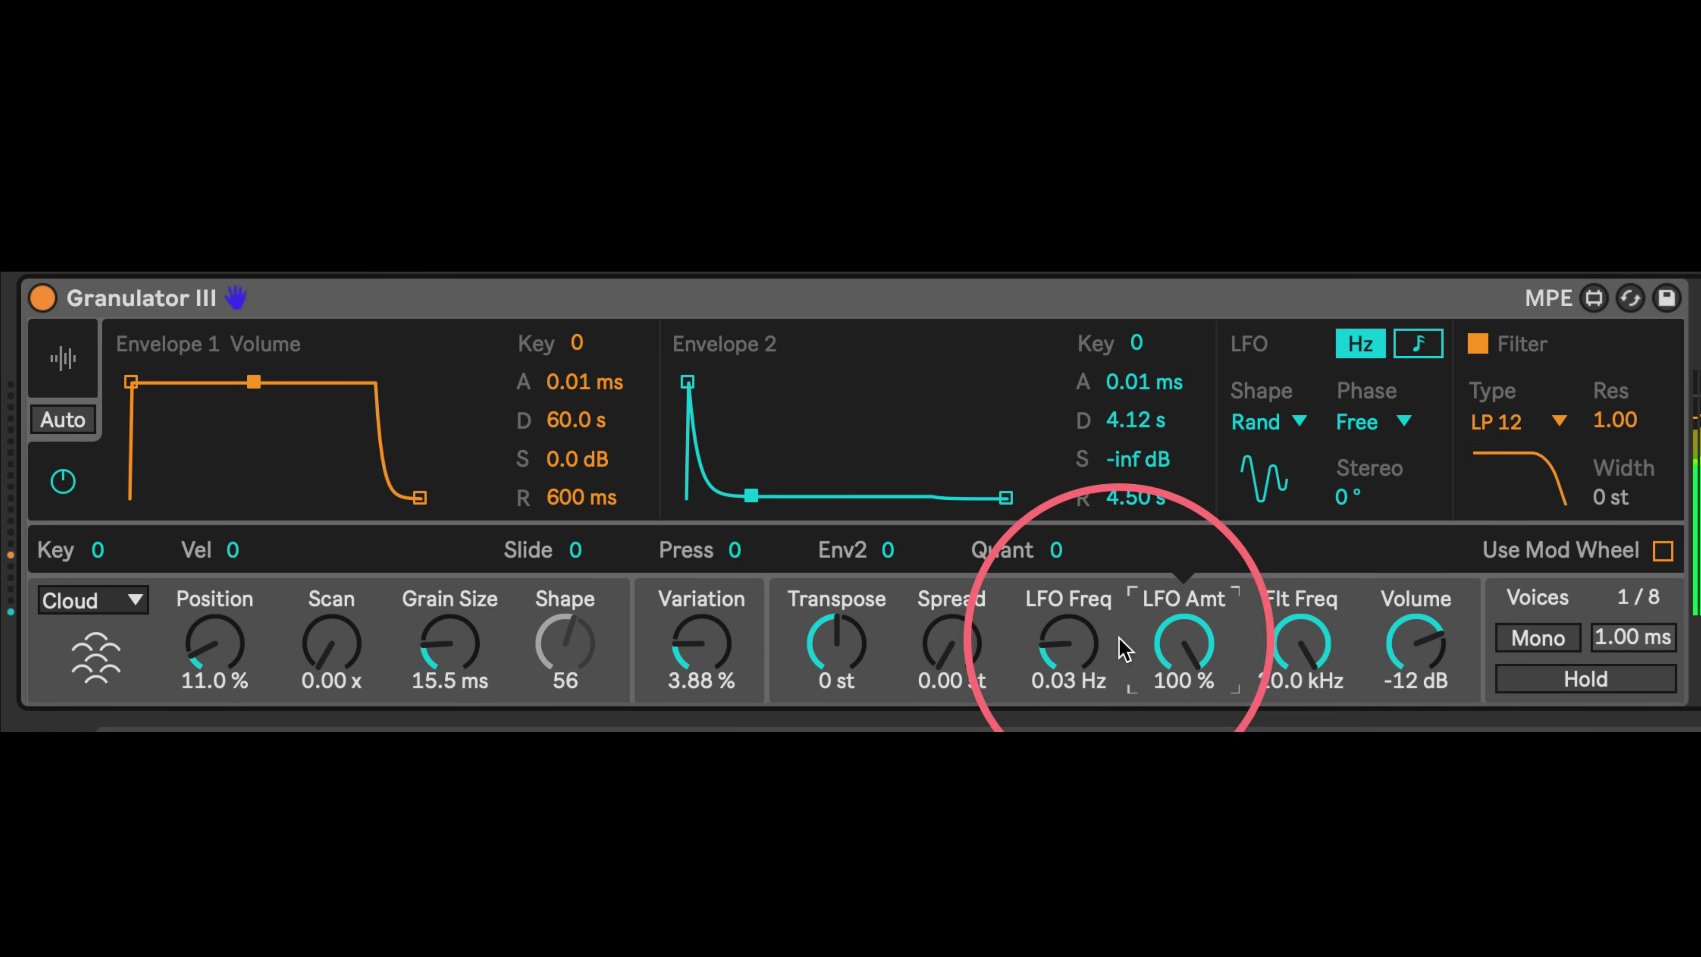
click(703, 599)
drag(1039, 550, 1038, 469)
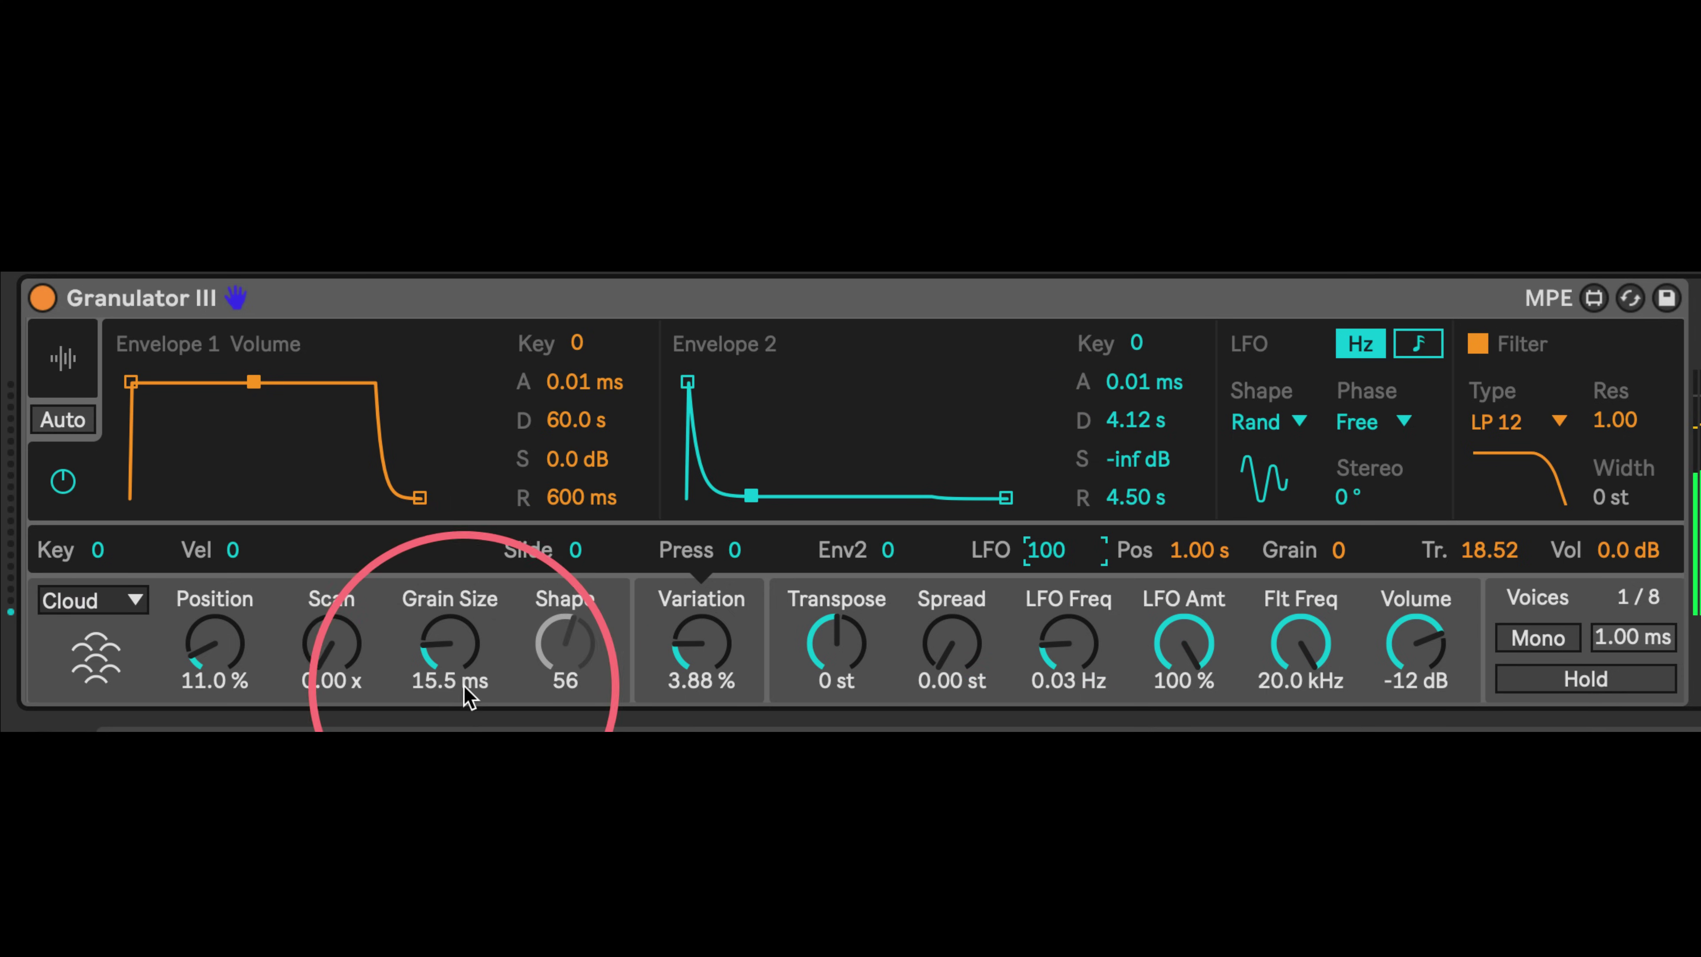
drag(467, 693, 435, 567)
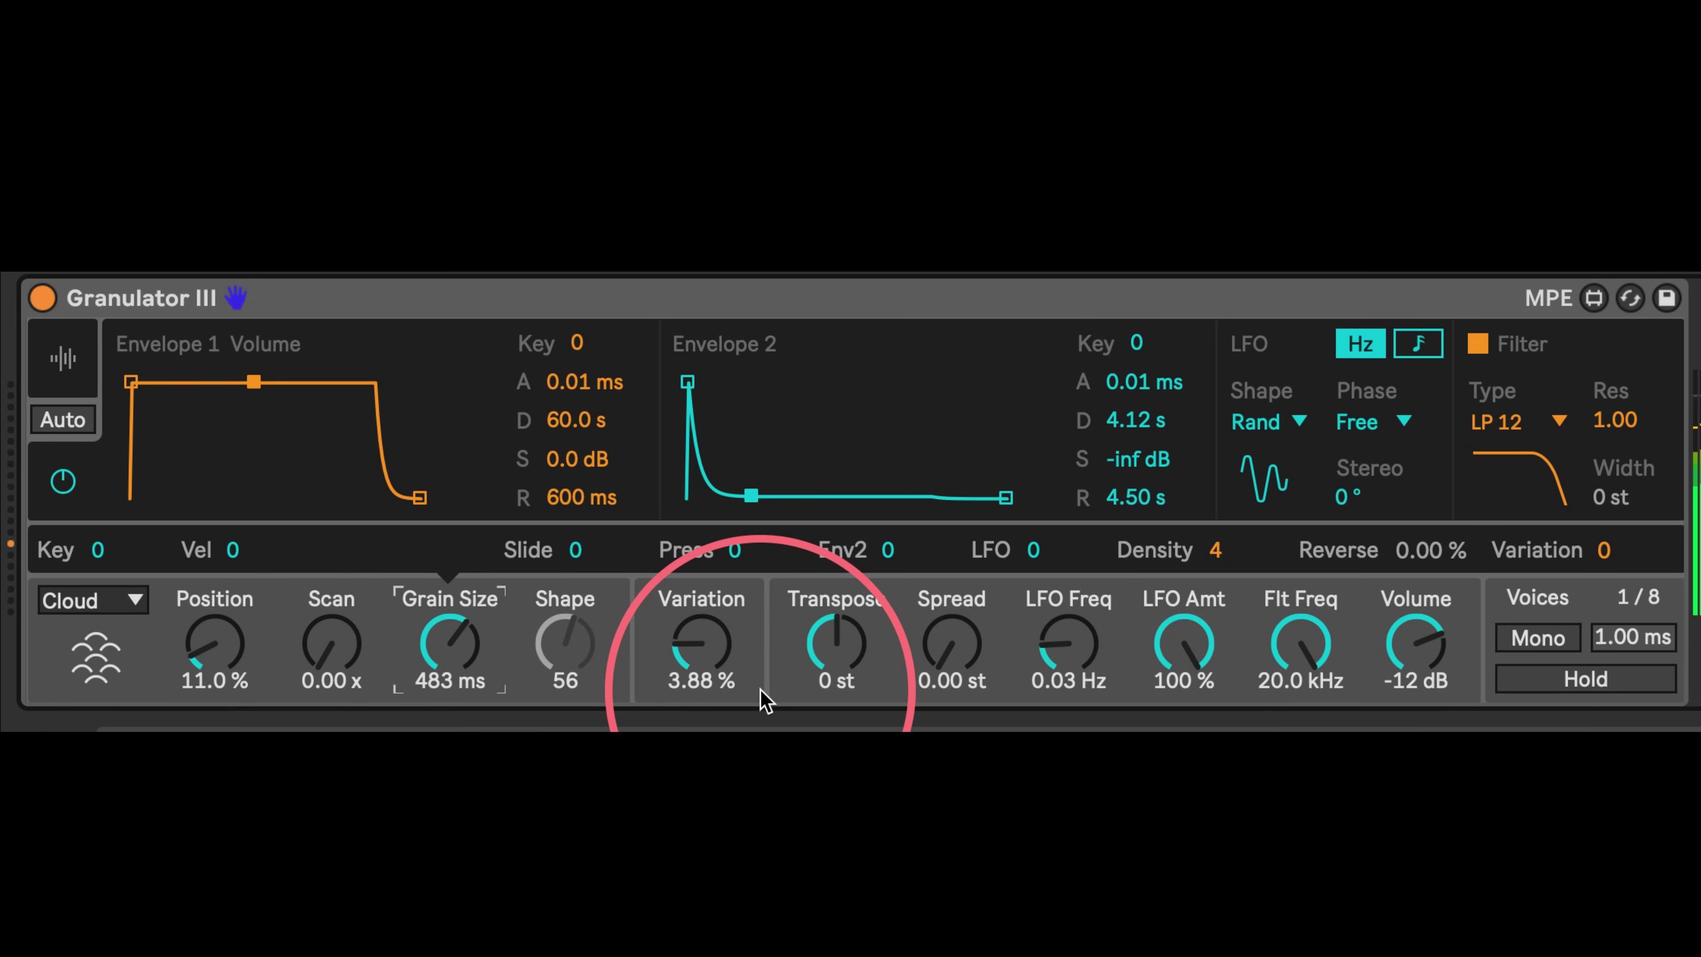
drag(756, 695, 756, 730)
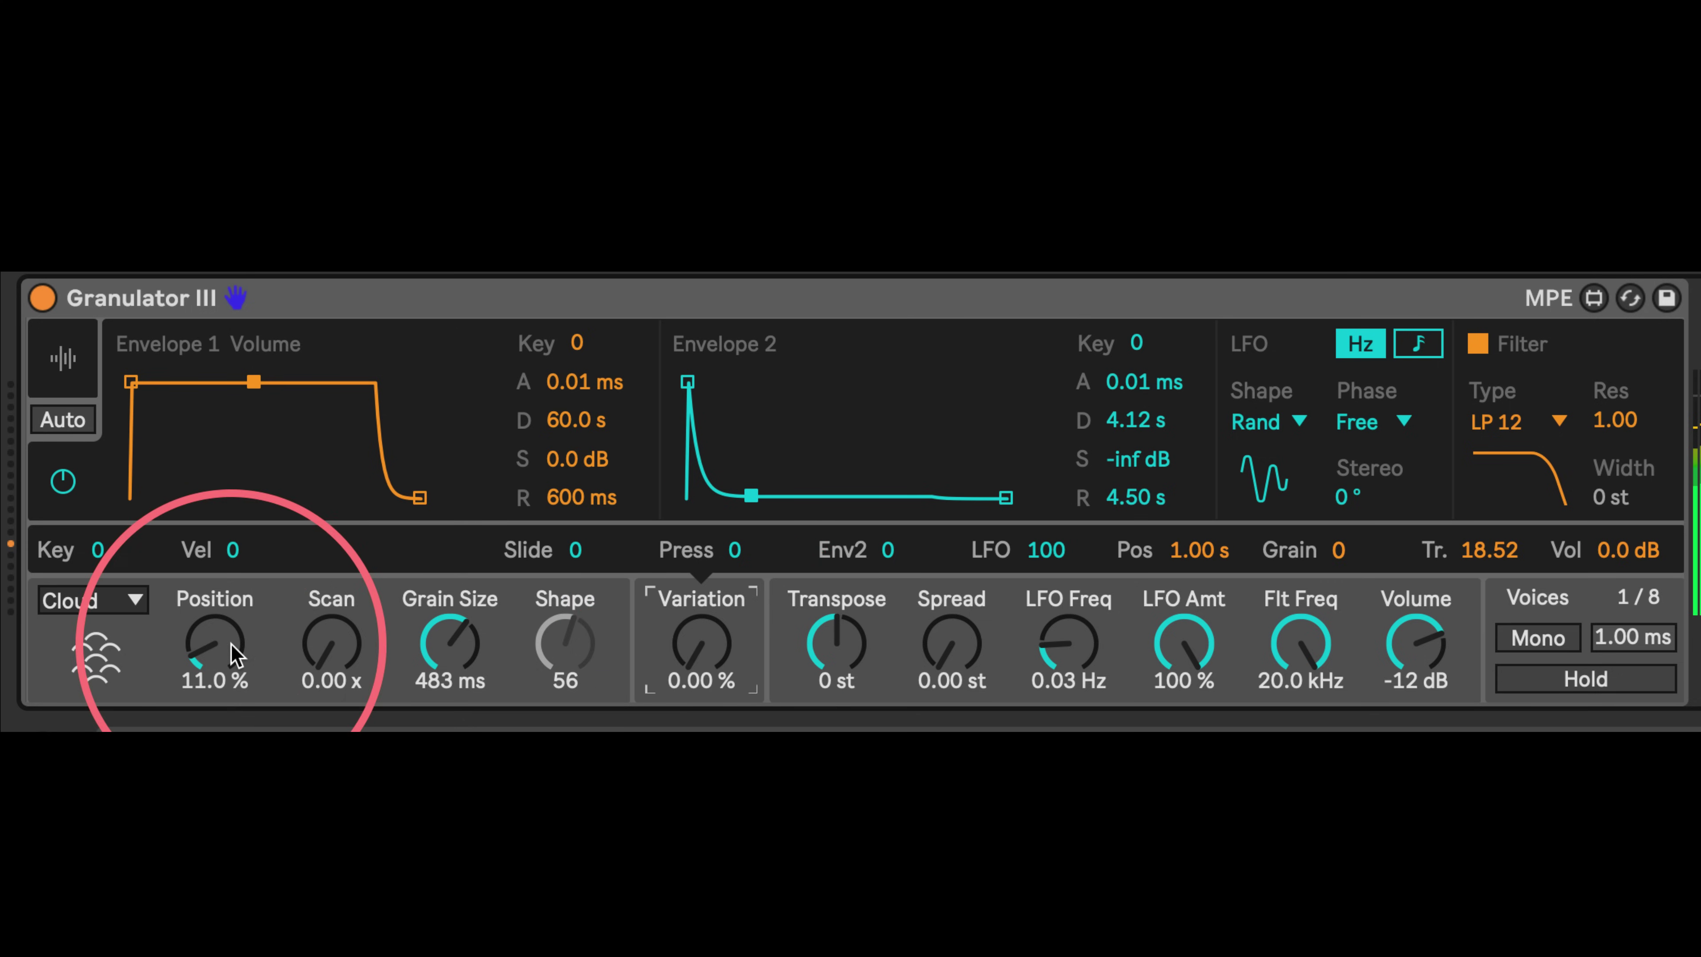
Move Position to 9.45 % and shorten the grains to 64.4 ms in the waveform view
drag(213, 646, 311, 646)
click(57, 355)
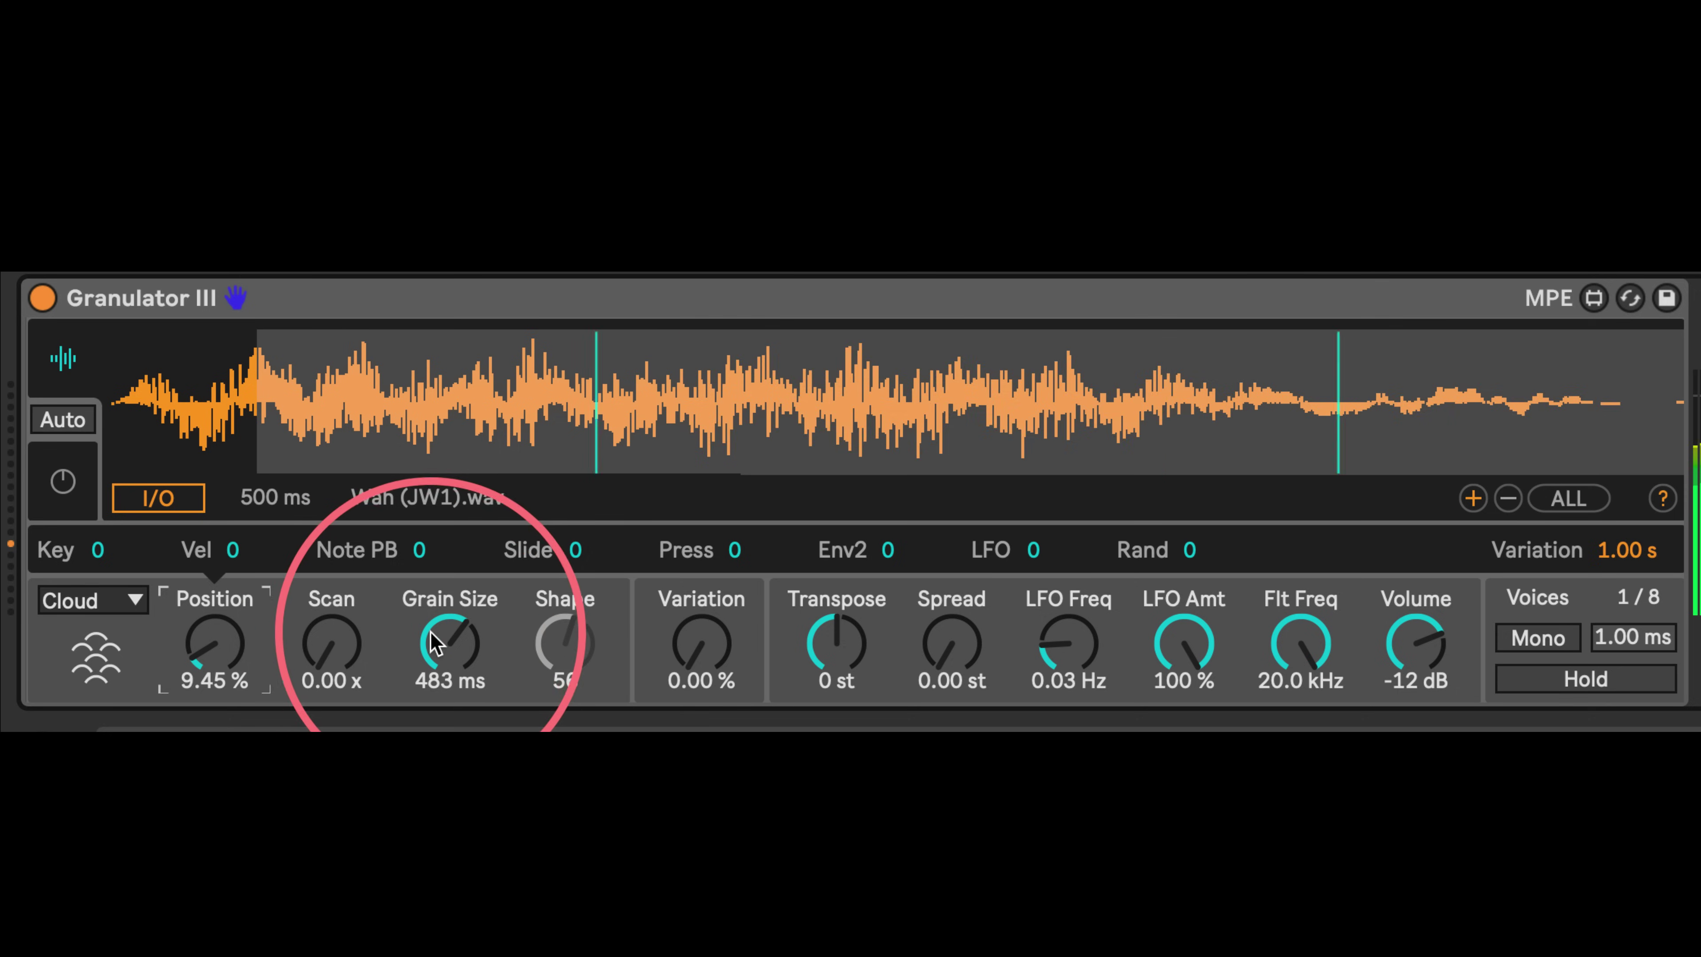
drag(450, 643, 449, 710)
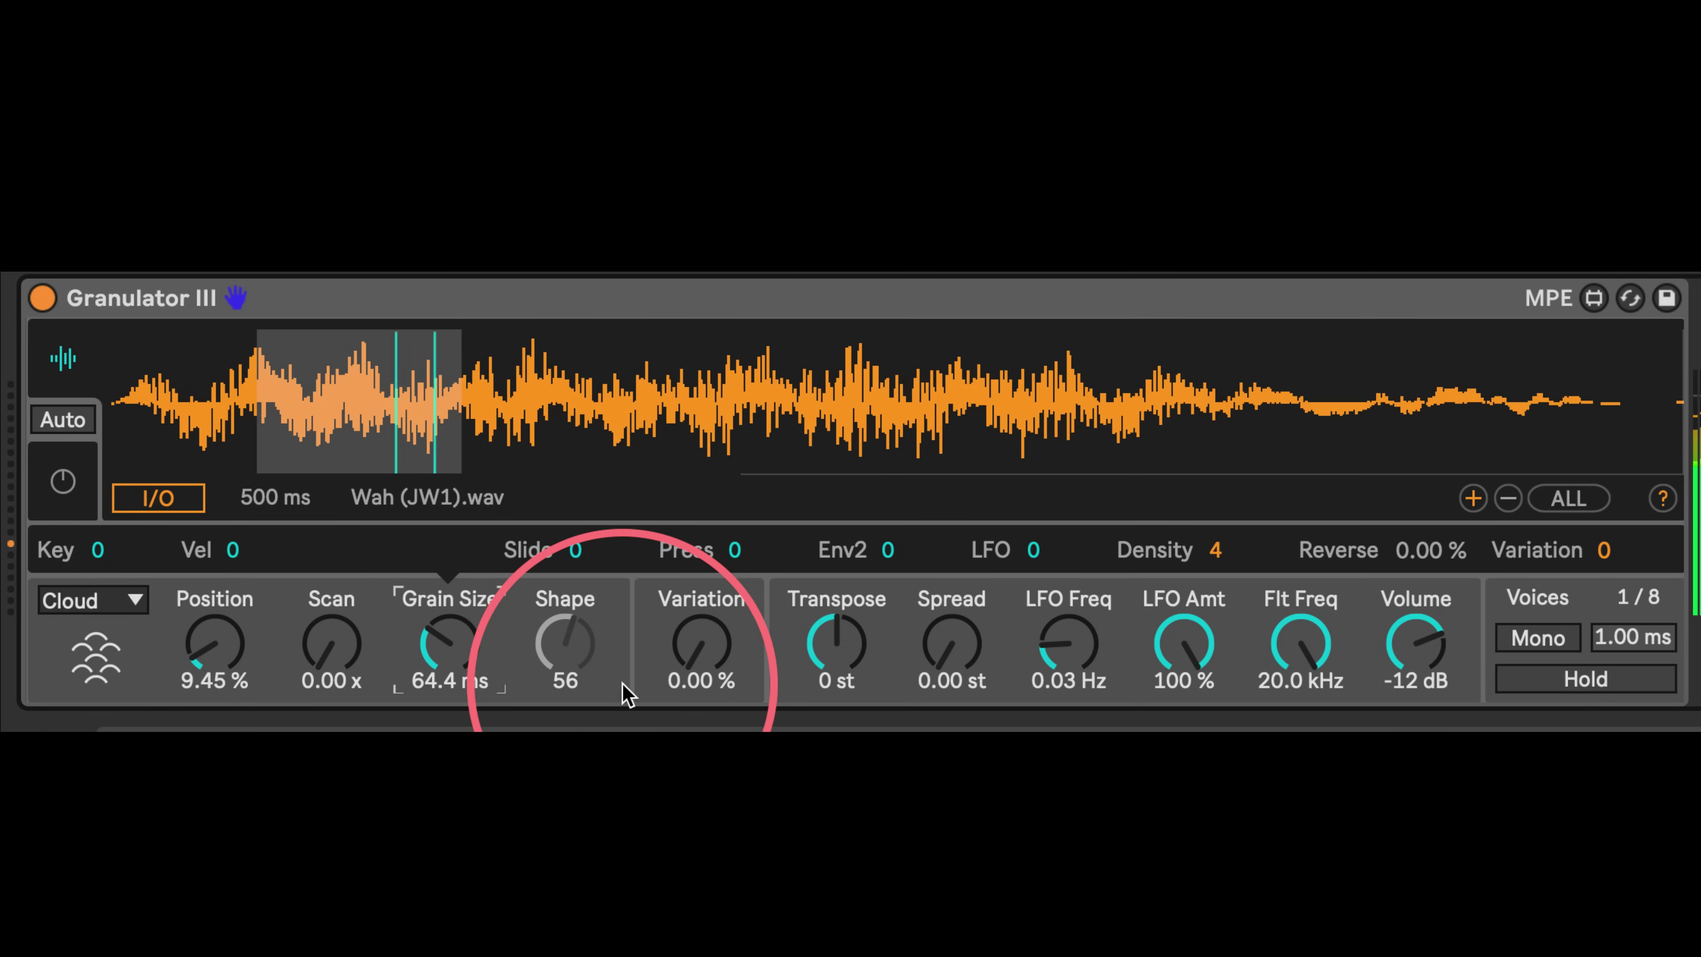
Rework Variation's LFO modulation depth, zero the position modulation amount, and try a slightly higher Variation
click(696, 617)
drag(1035, 549, 1045, 690)
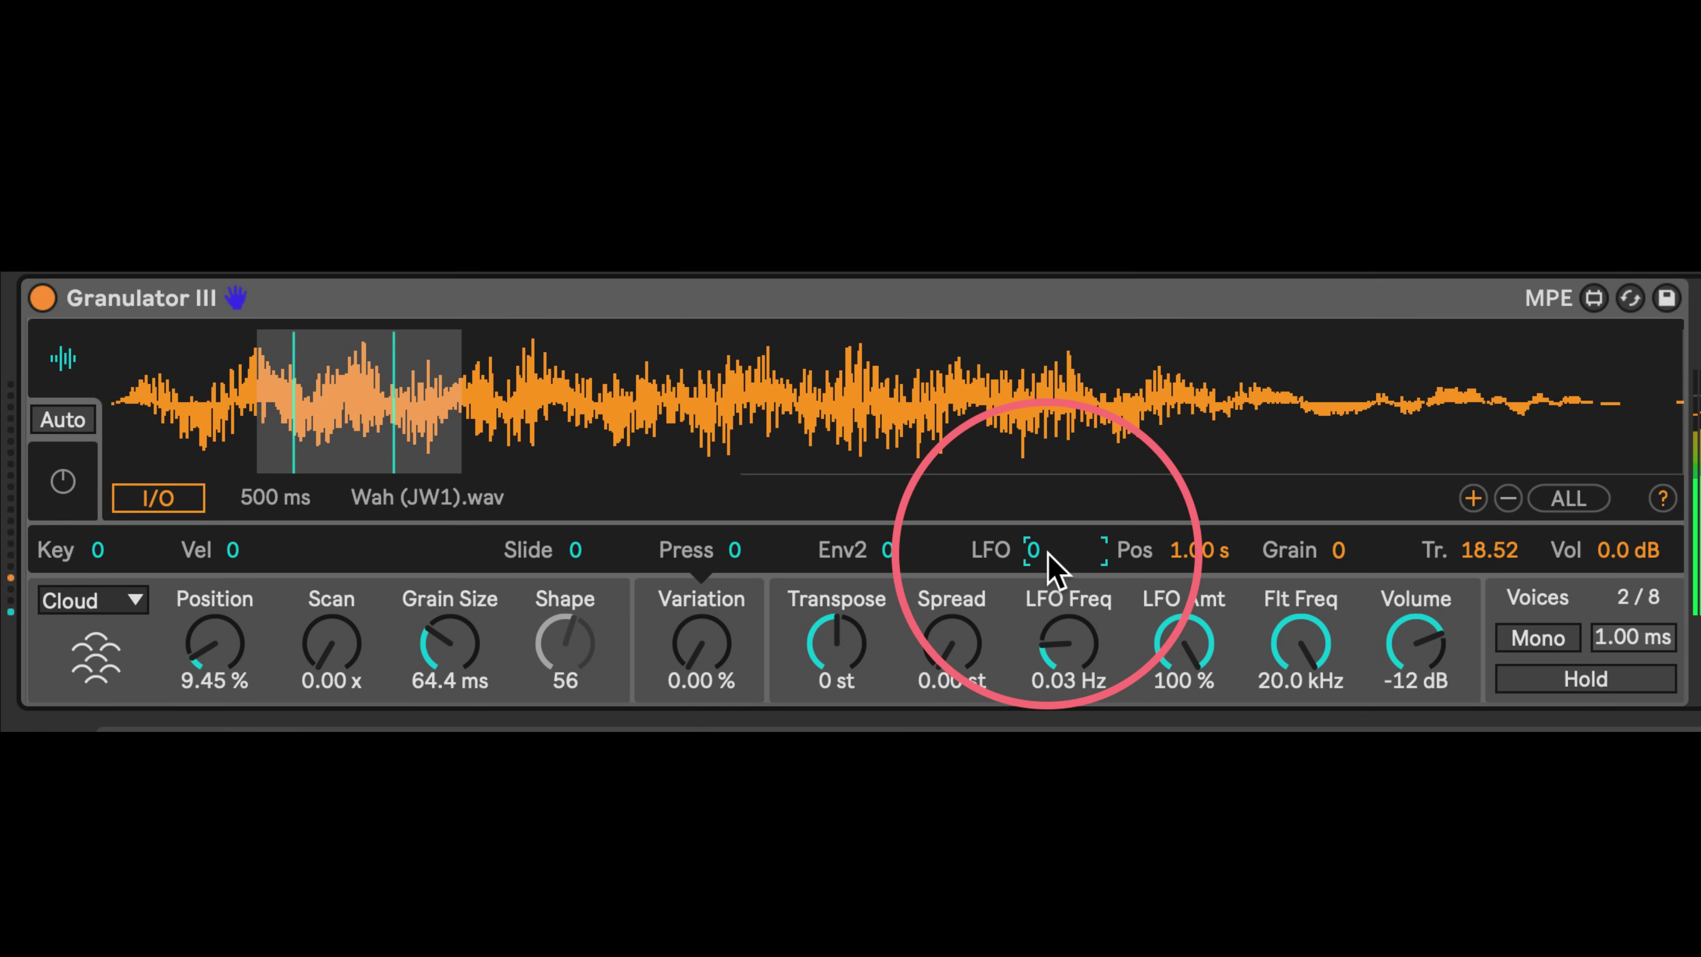
drag(1198, 551, 1177, 791)
drag(1035, 551, 1034, 429)
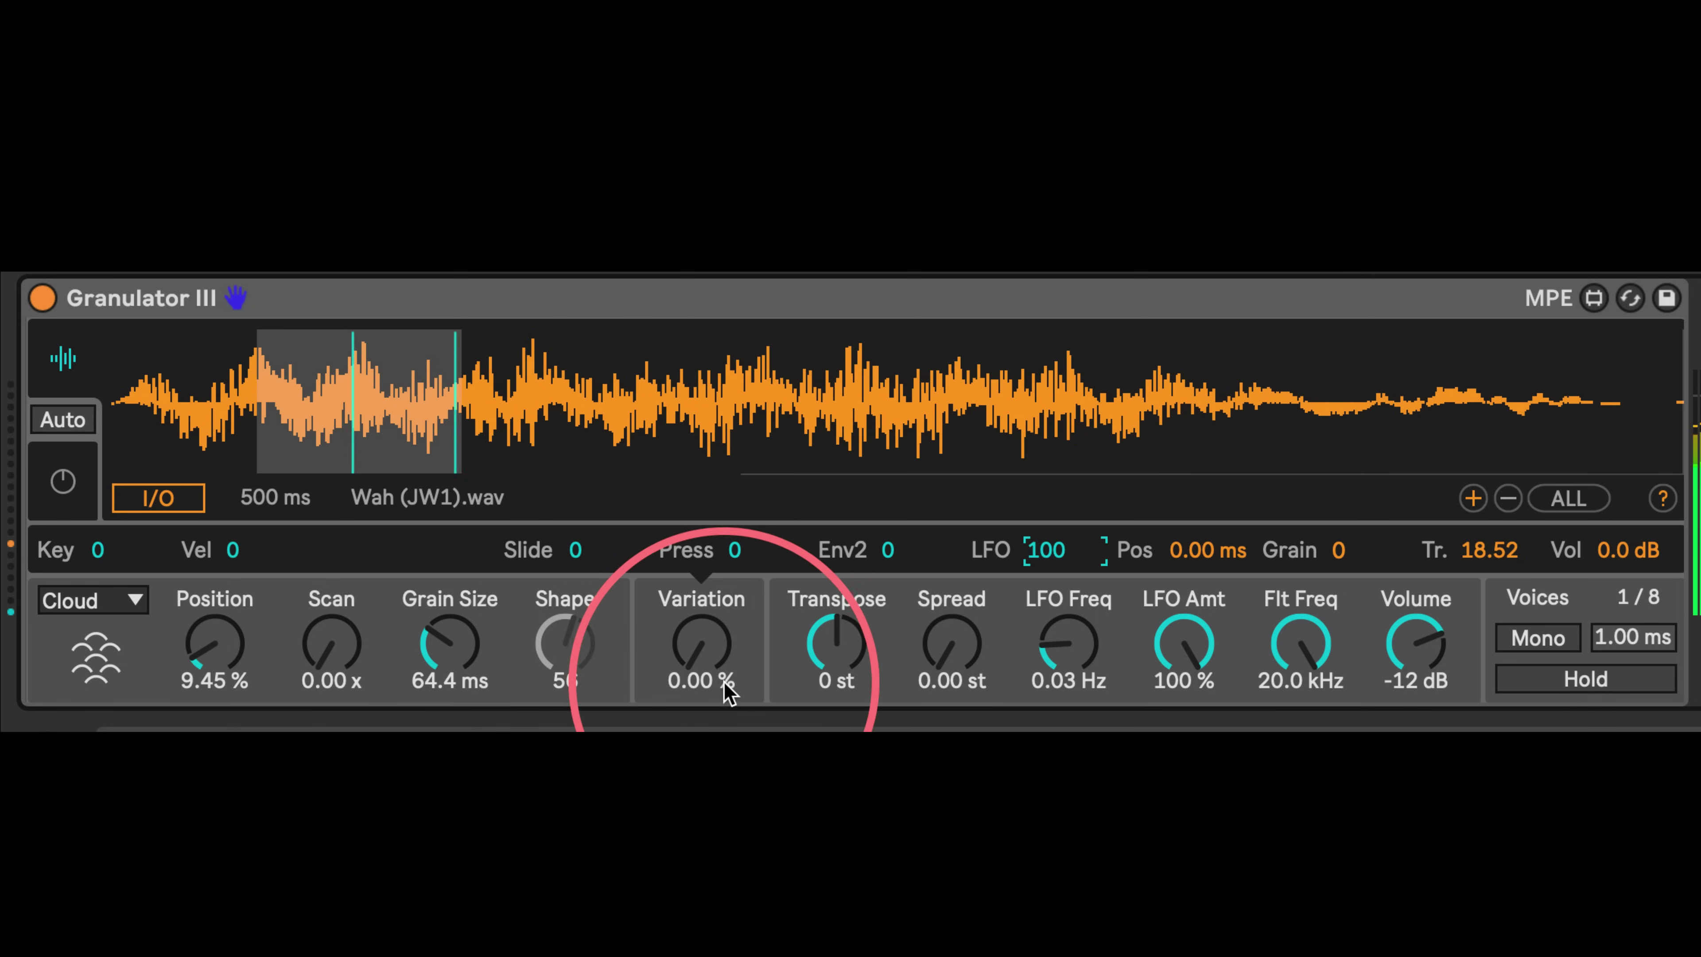
drag(701, 647, 701, 609)
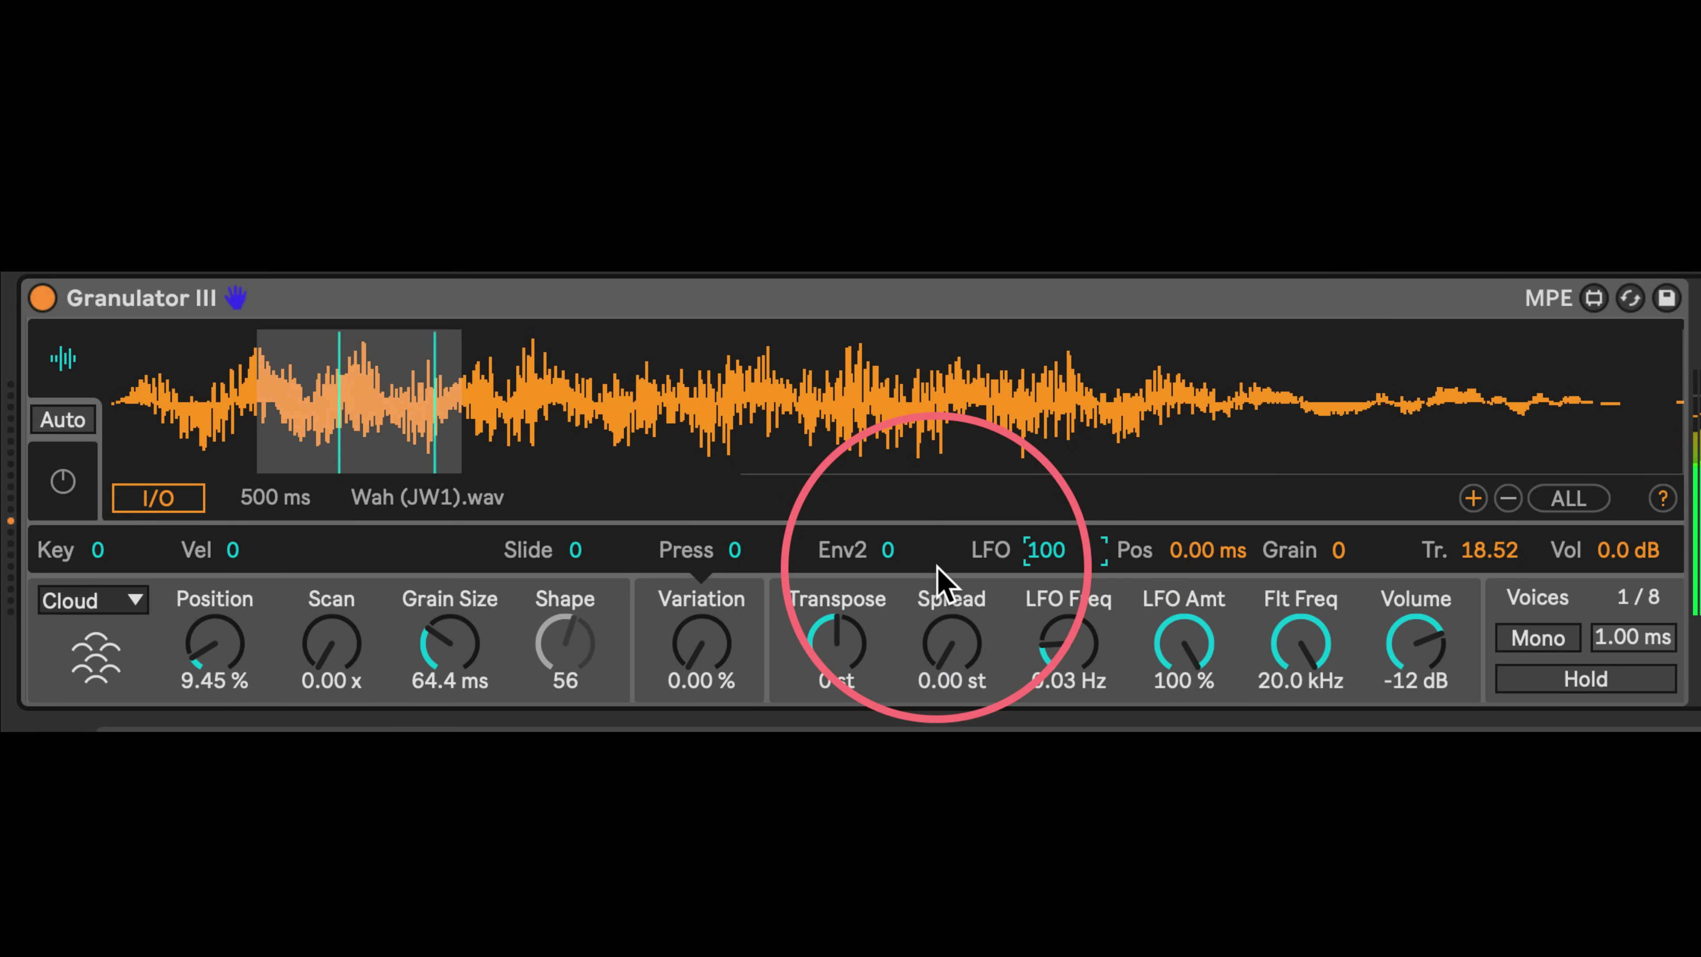
drag(1048, 548, 1042, 653)
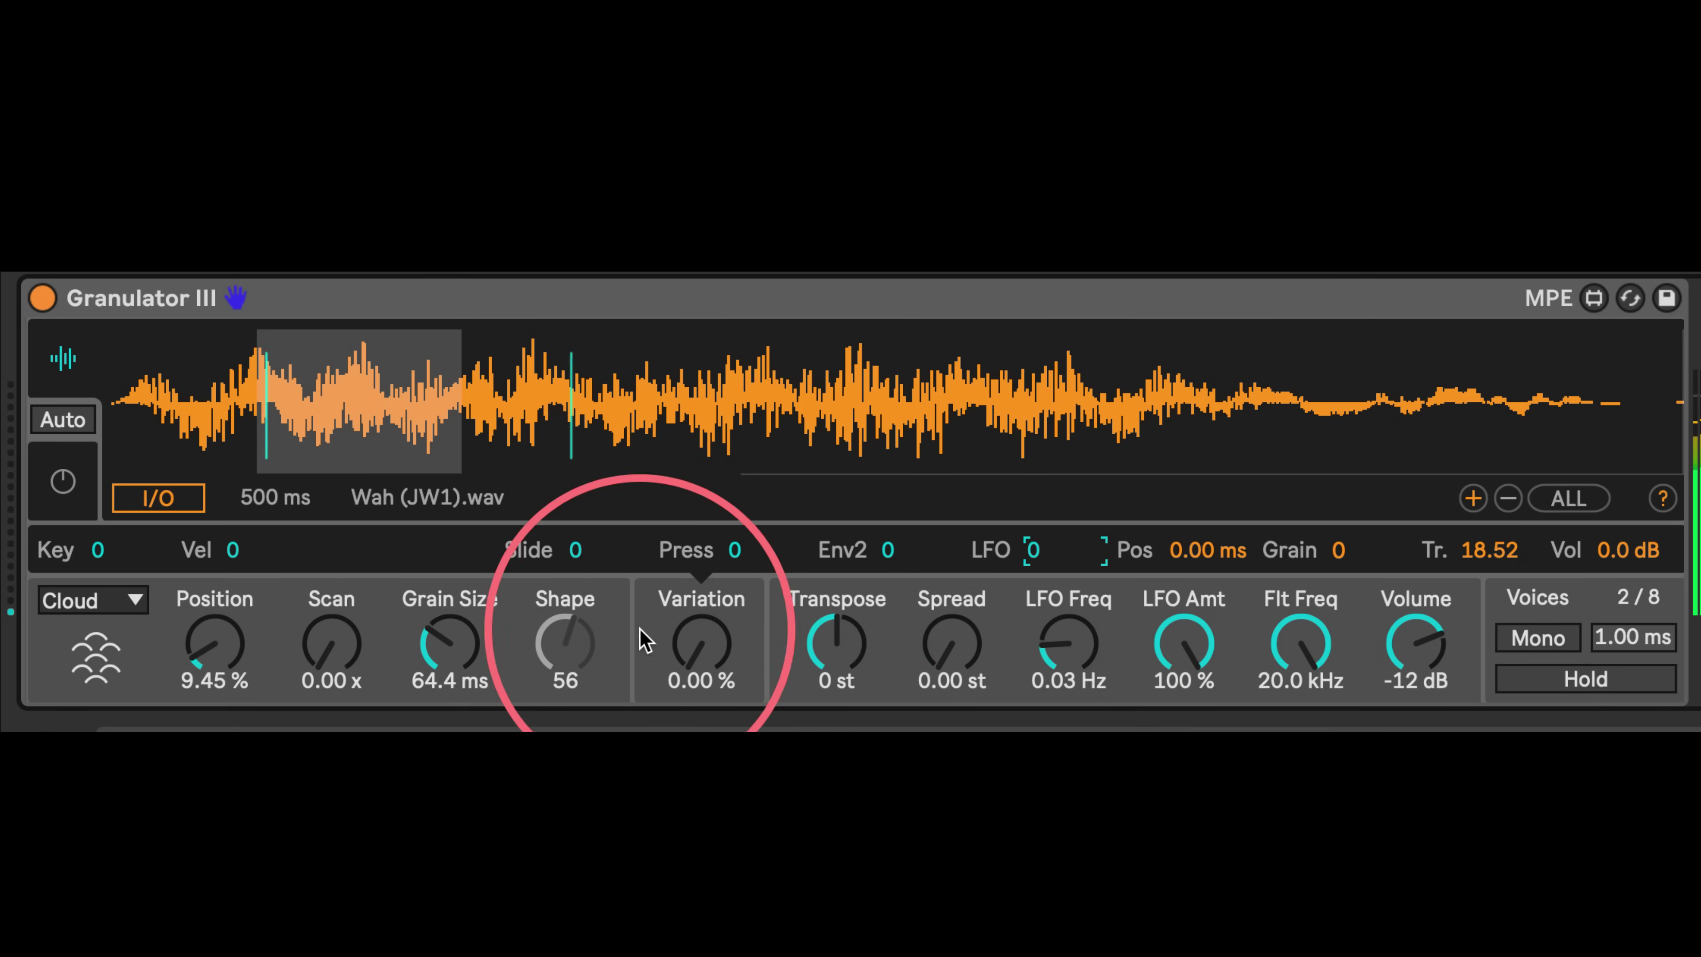
Raise Variation to 100 %, turn LFO amount to 0 %, and return to the envelope and filter view
drag(675, 627, 653, 485)
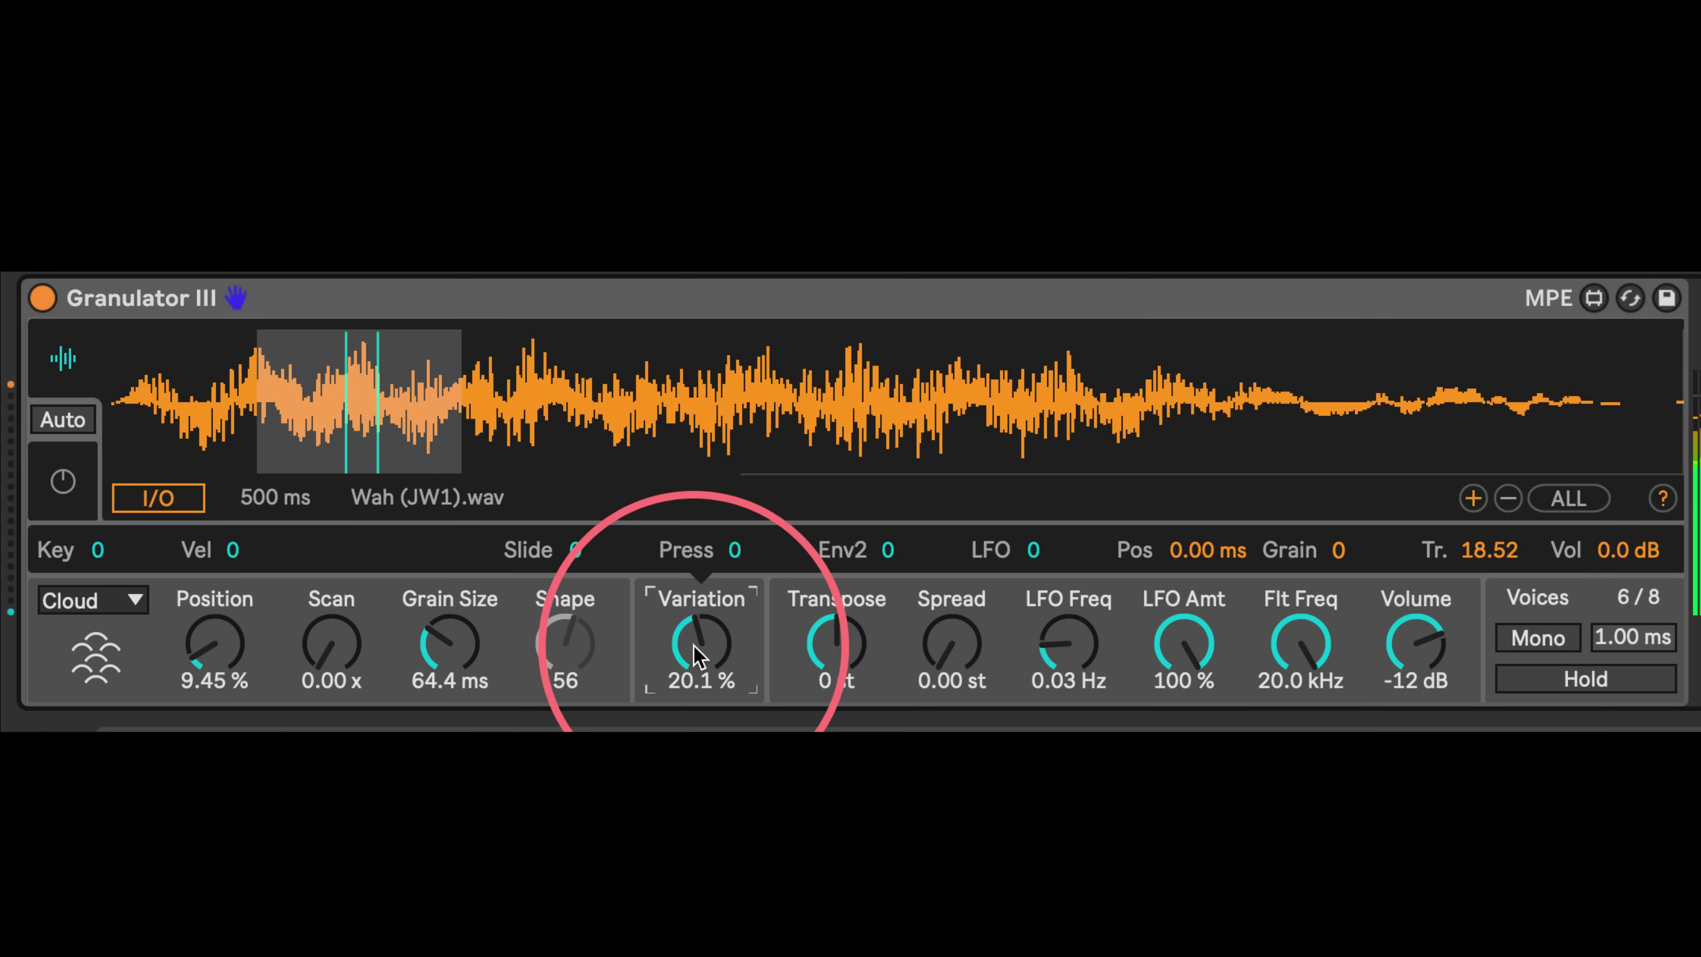
drag(689, 653, 712, 595)
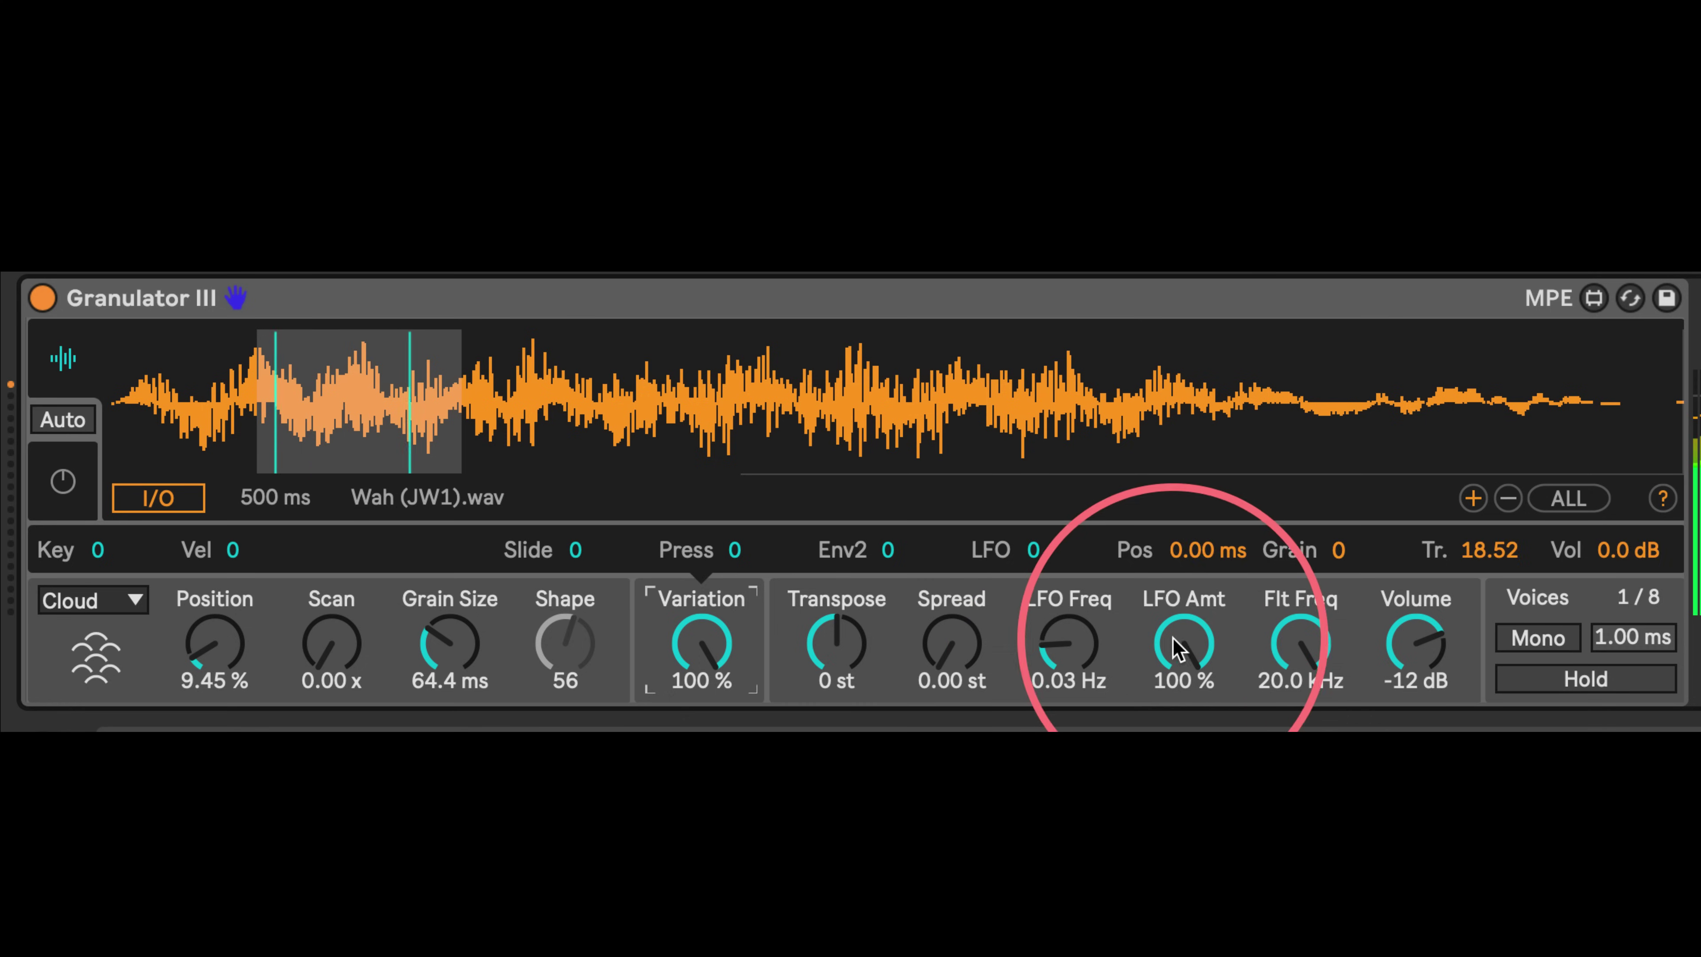
drag(1183, 645, 1183, 710)
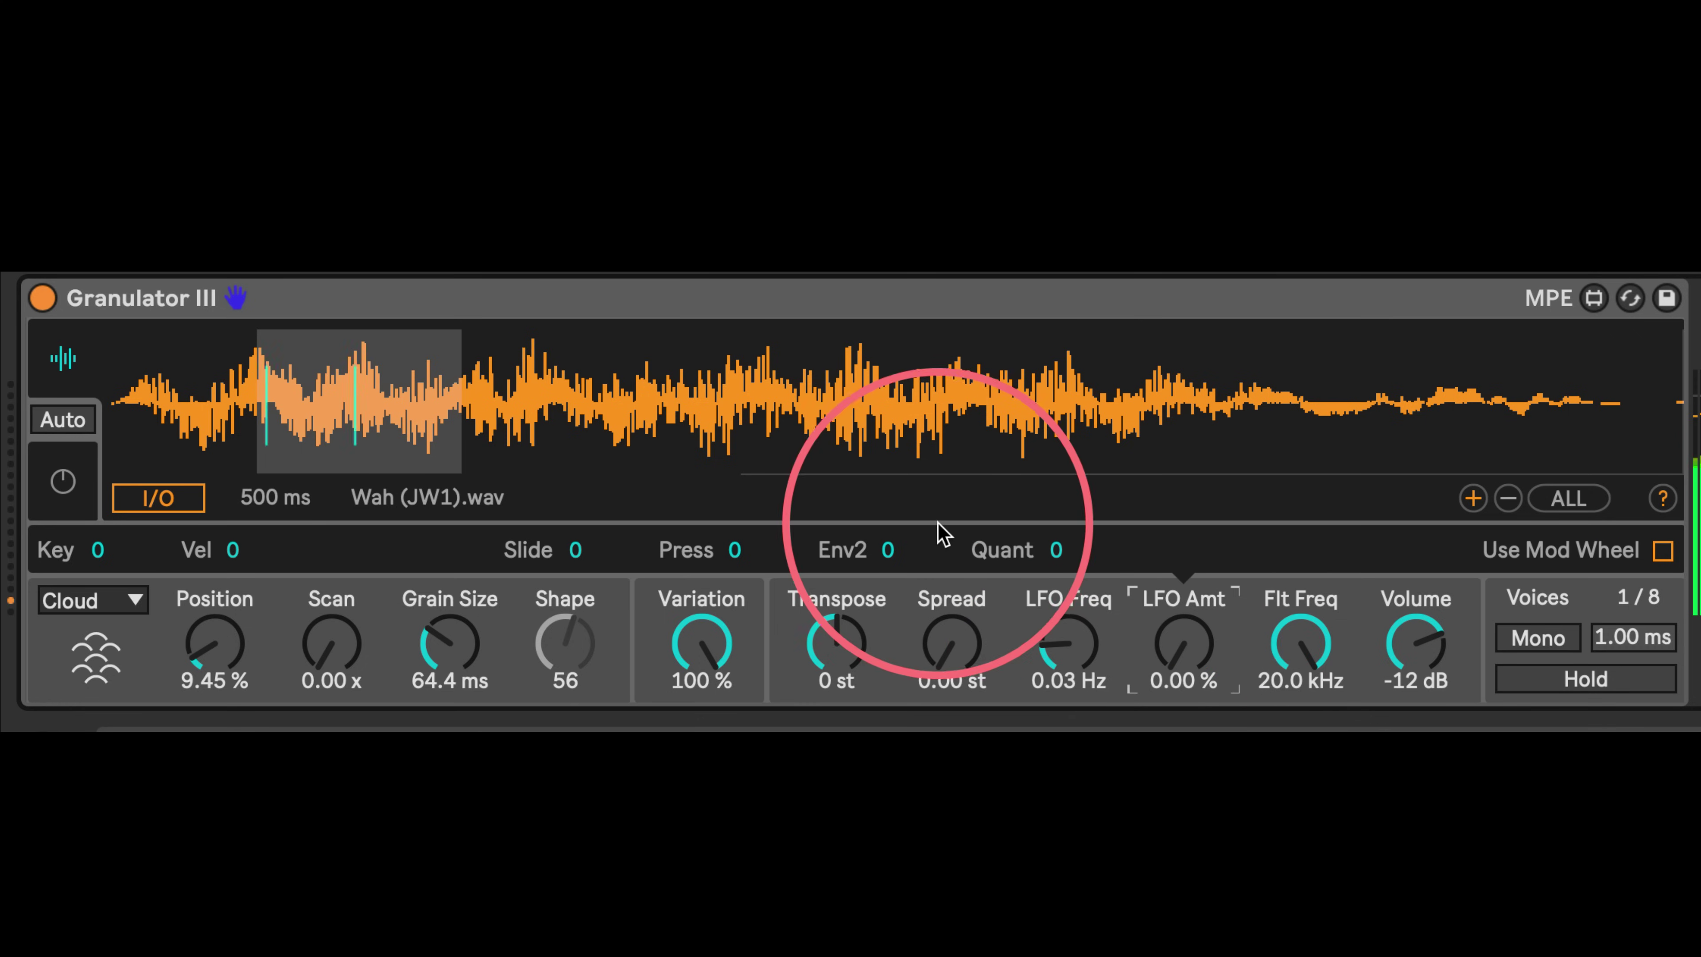
drag(1056, 547, 1082, 683)
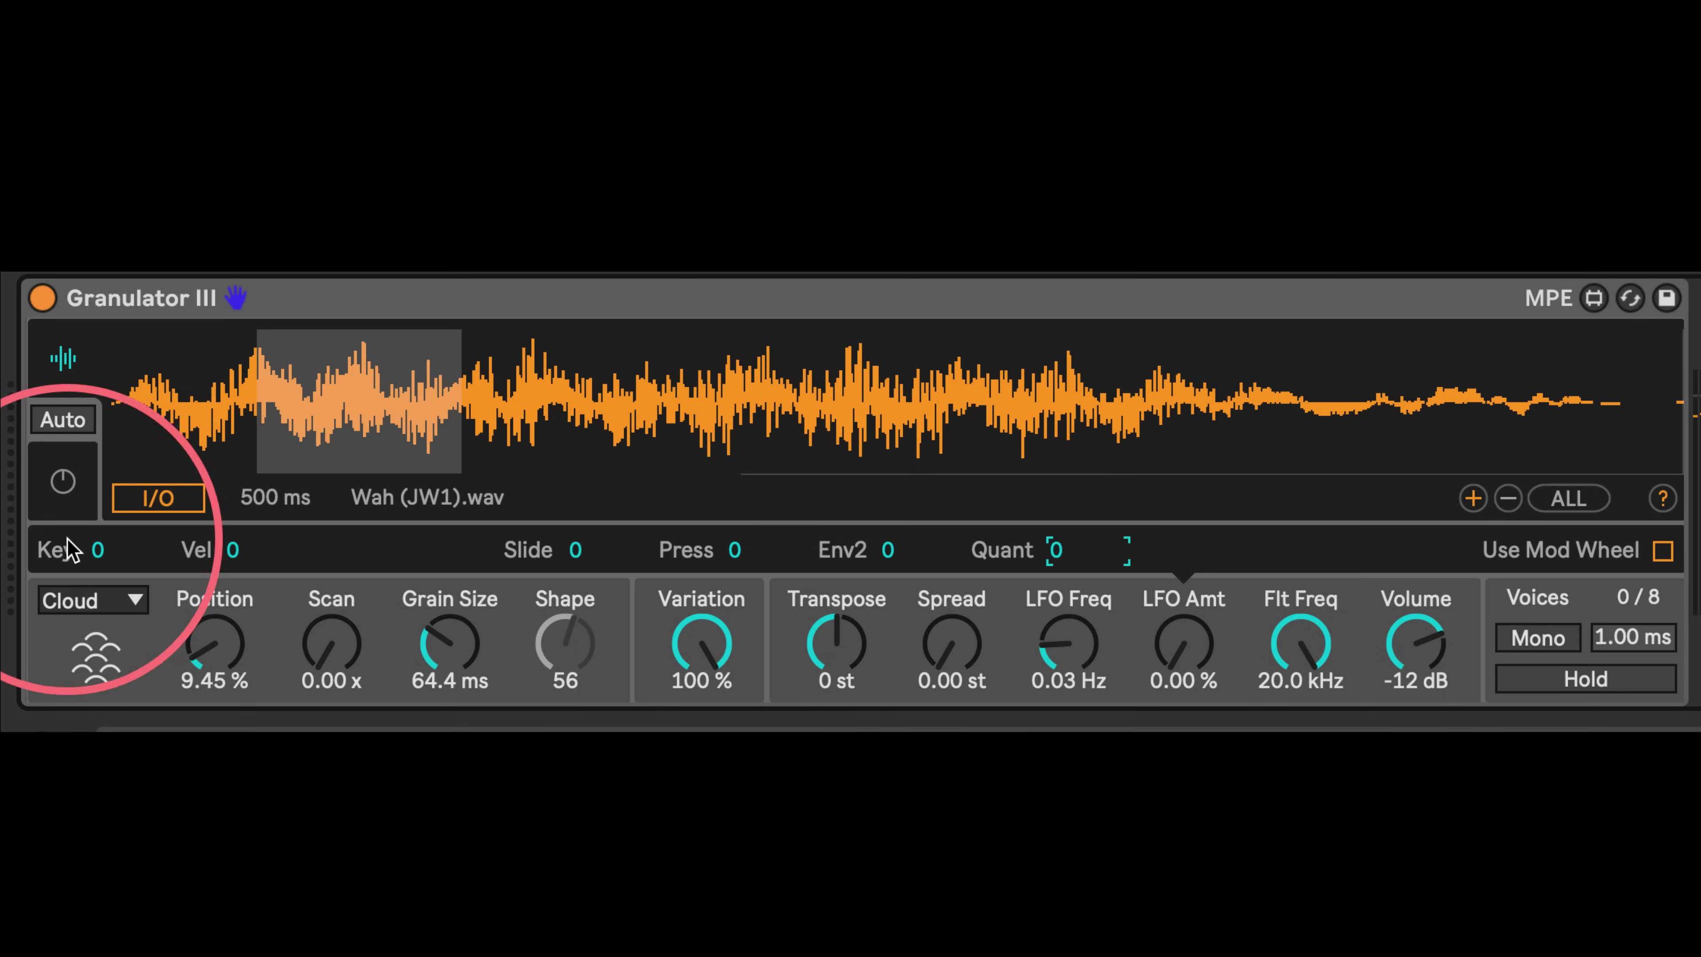
click(63, 481)
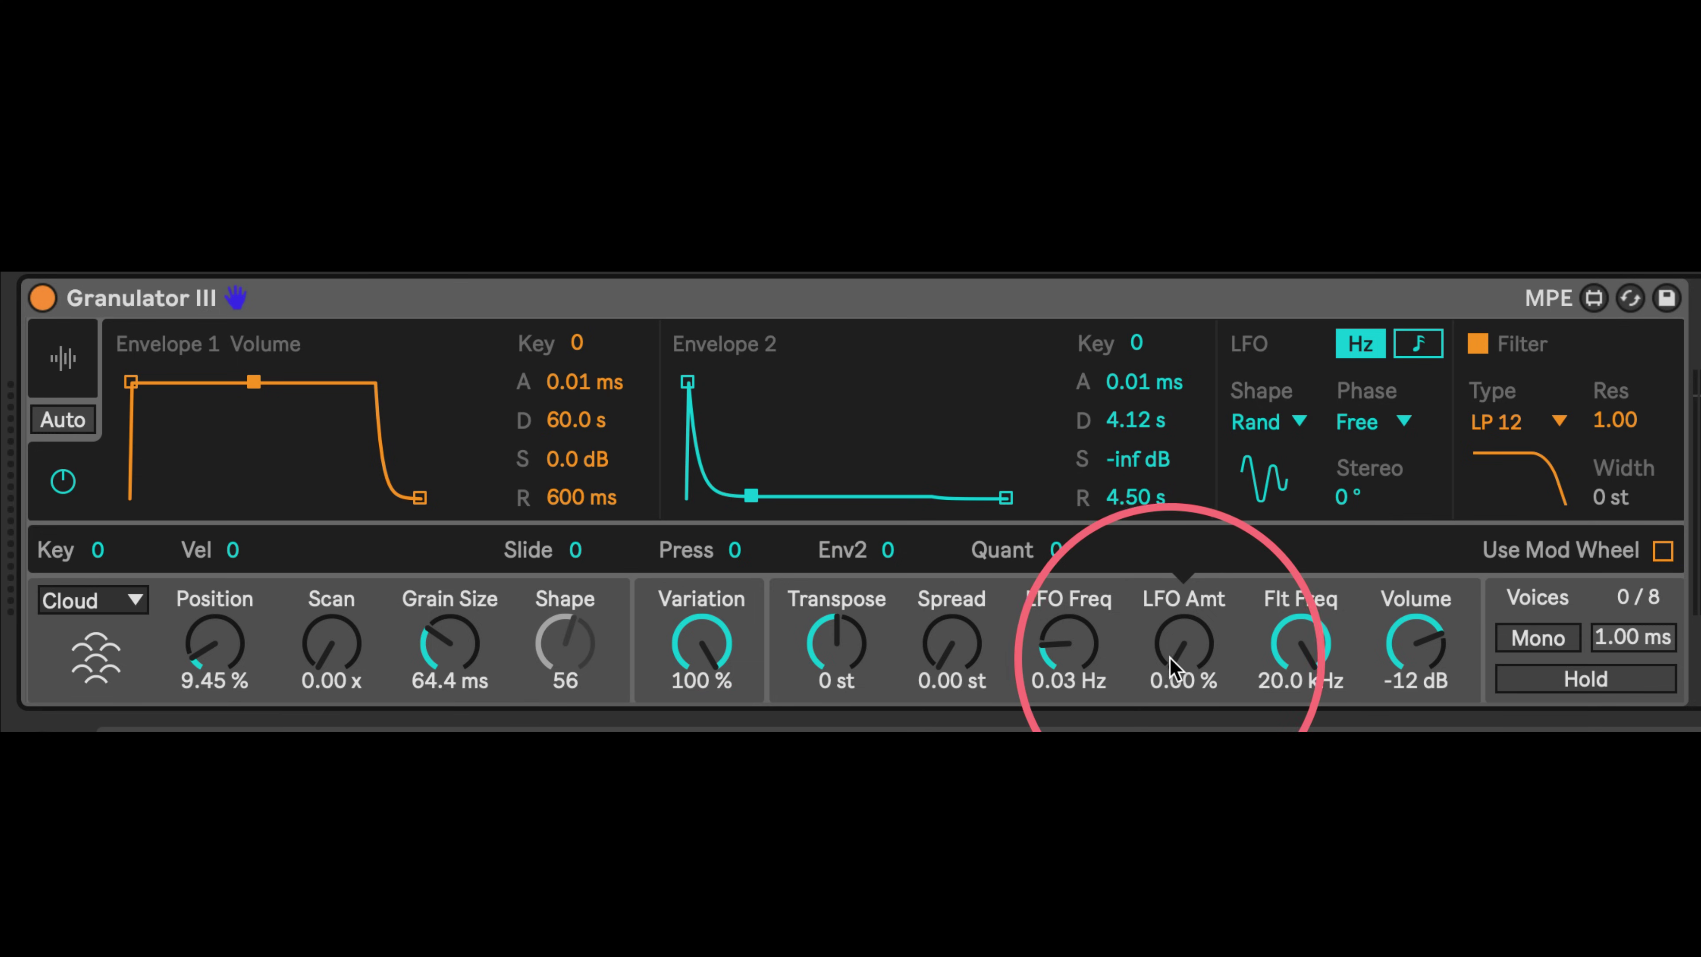
Show the LFO Freq, Variation, Transpose and finally Spread modulation rows in turn
click(1082, 642)
click(702, 644)
click(888, 649)
click(920, 643)
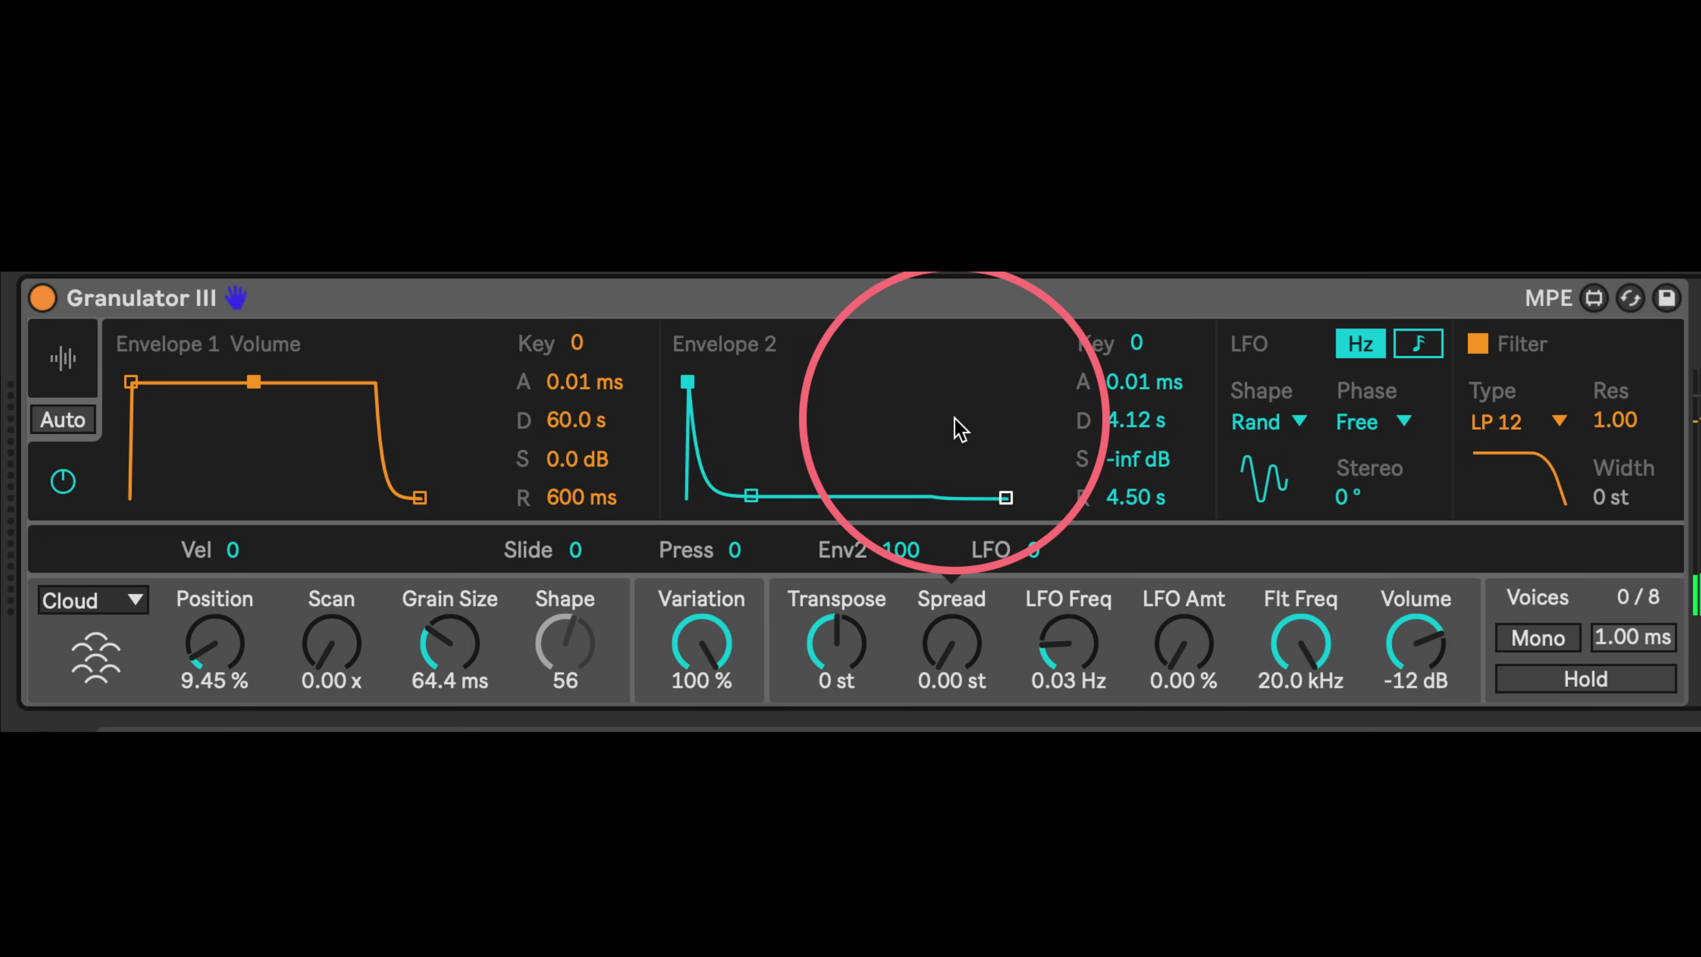
Set the filter to LP+HP, lower the cutoff to 1.15 kHz and widen Width to +9 st
click(1510, 424)
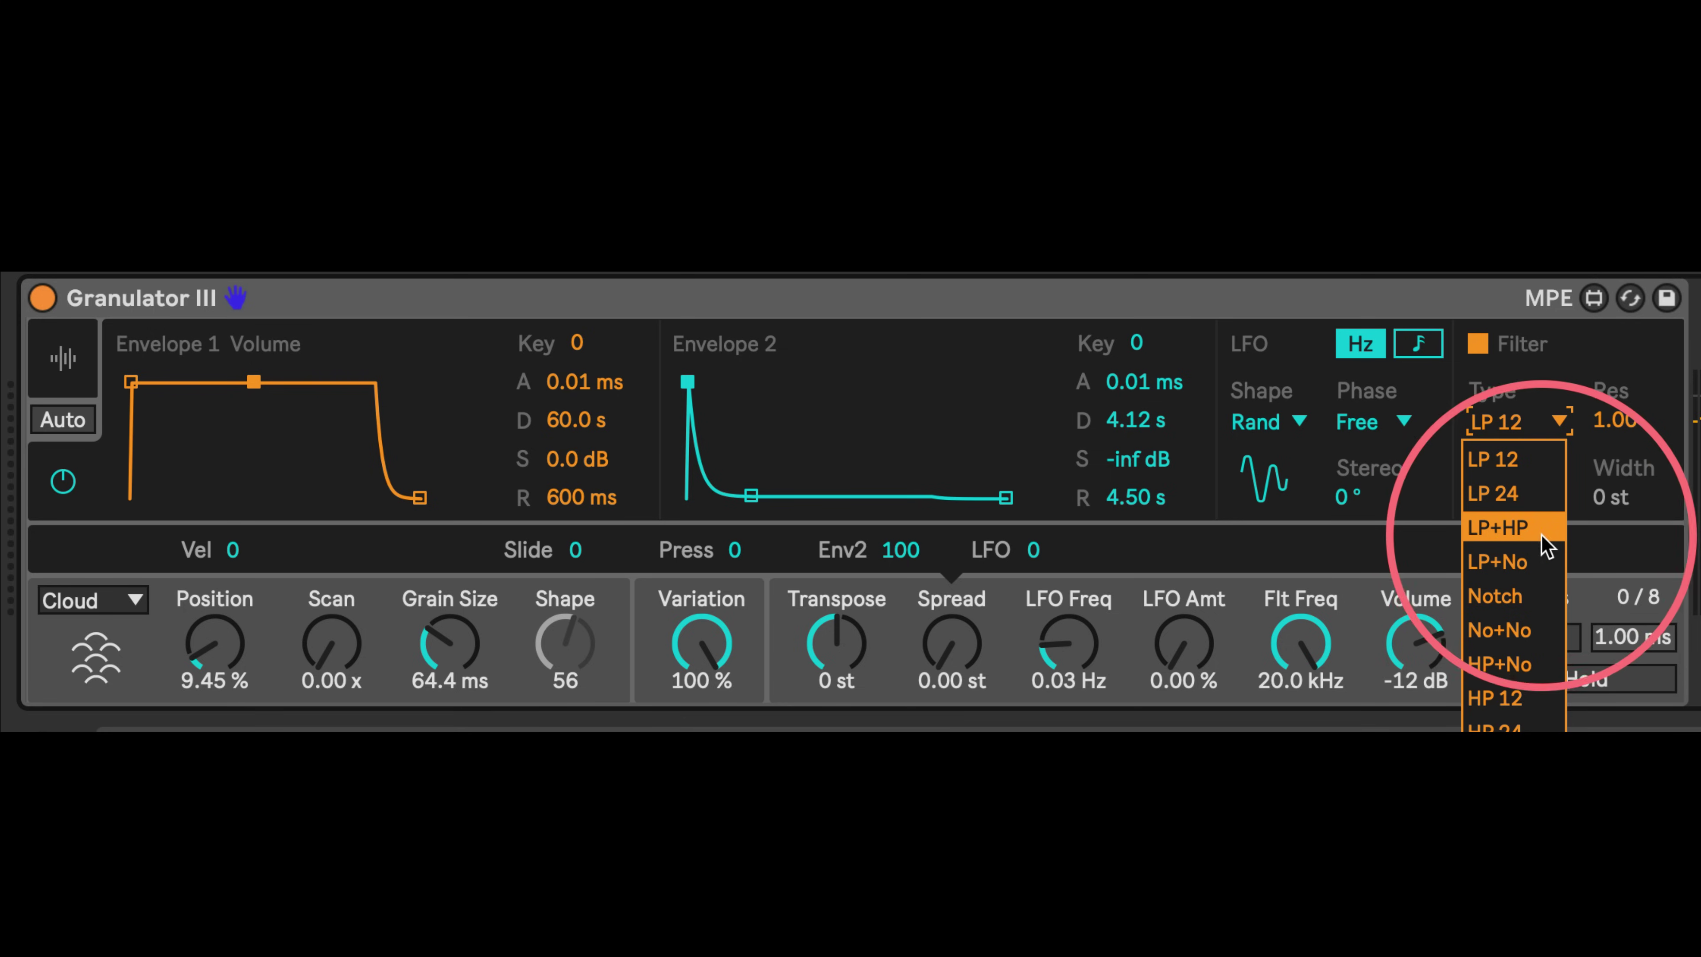
key(Escape)
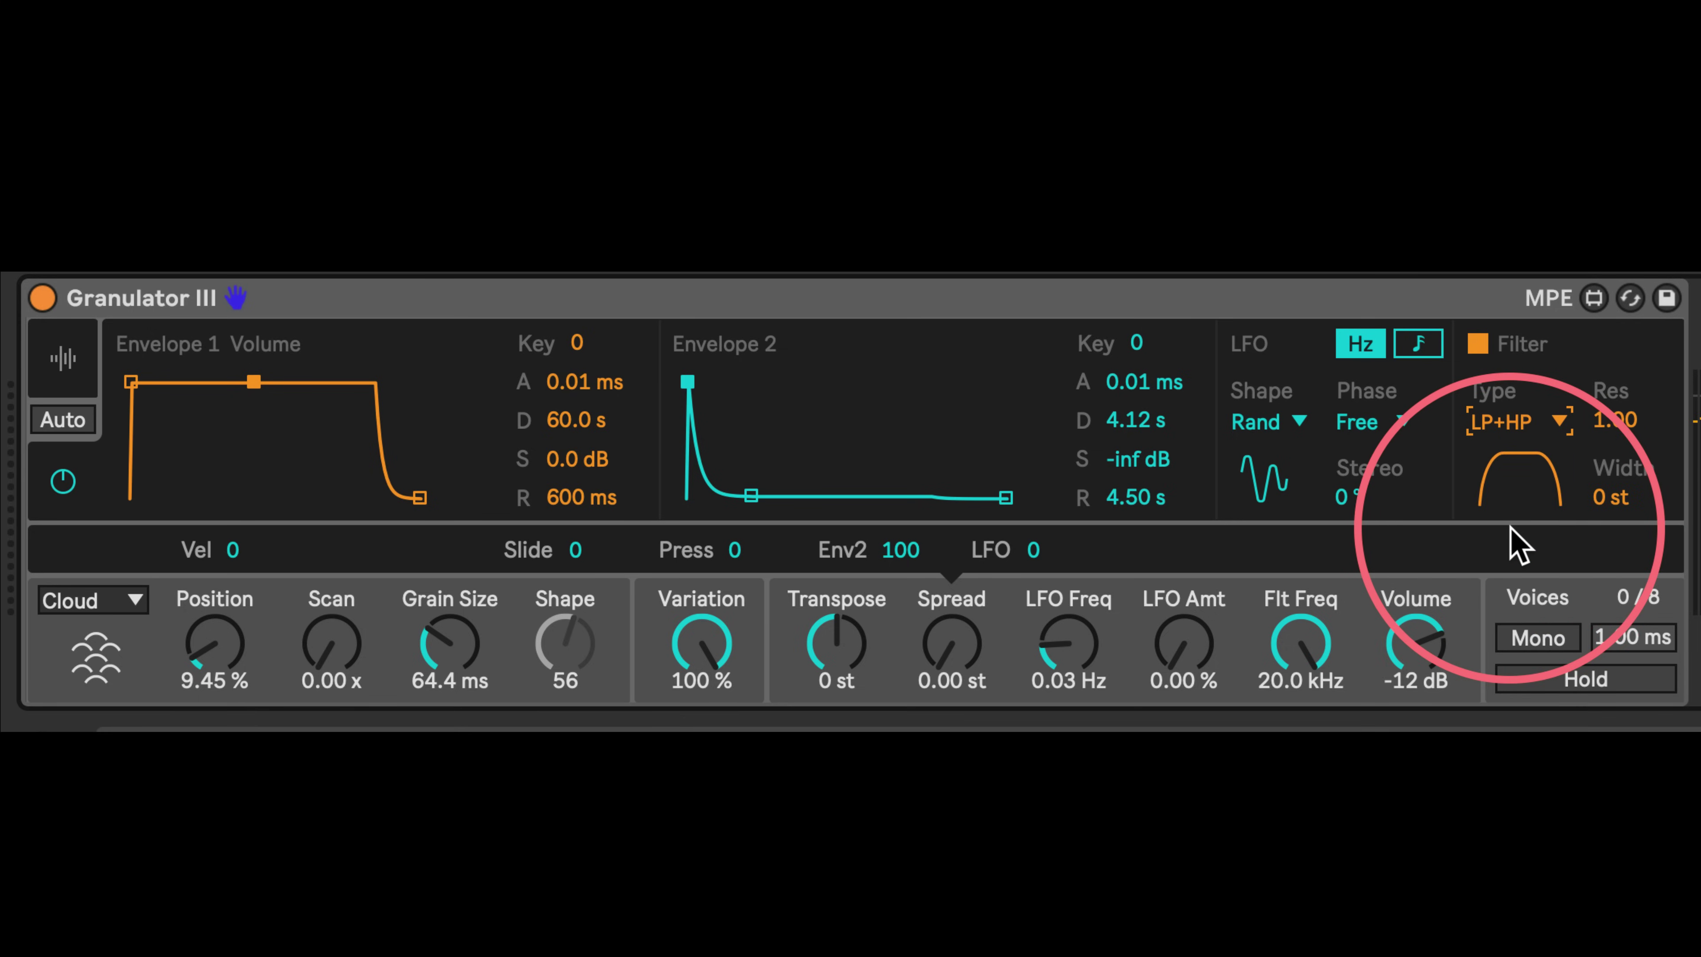
mouse_move(1299, 643)
mouse_down()
mouse_move(1301, 704)
mouse_move(1300, 670)
mouse_up()
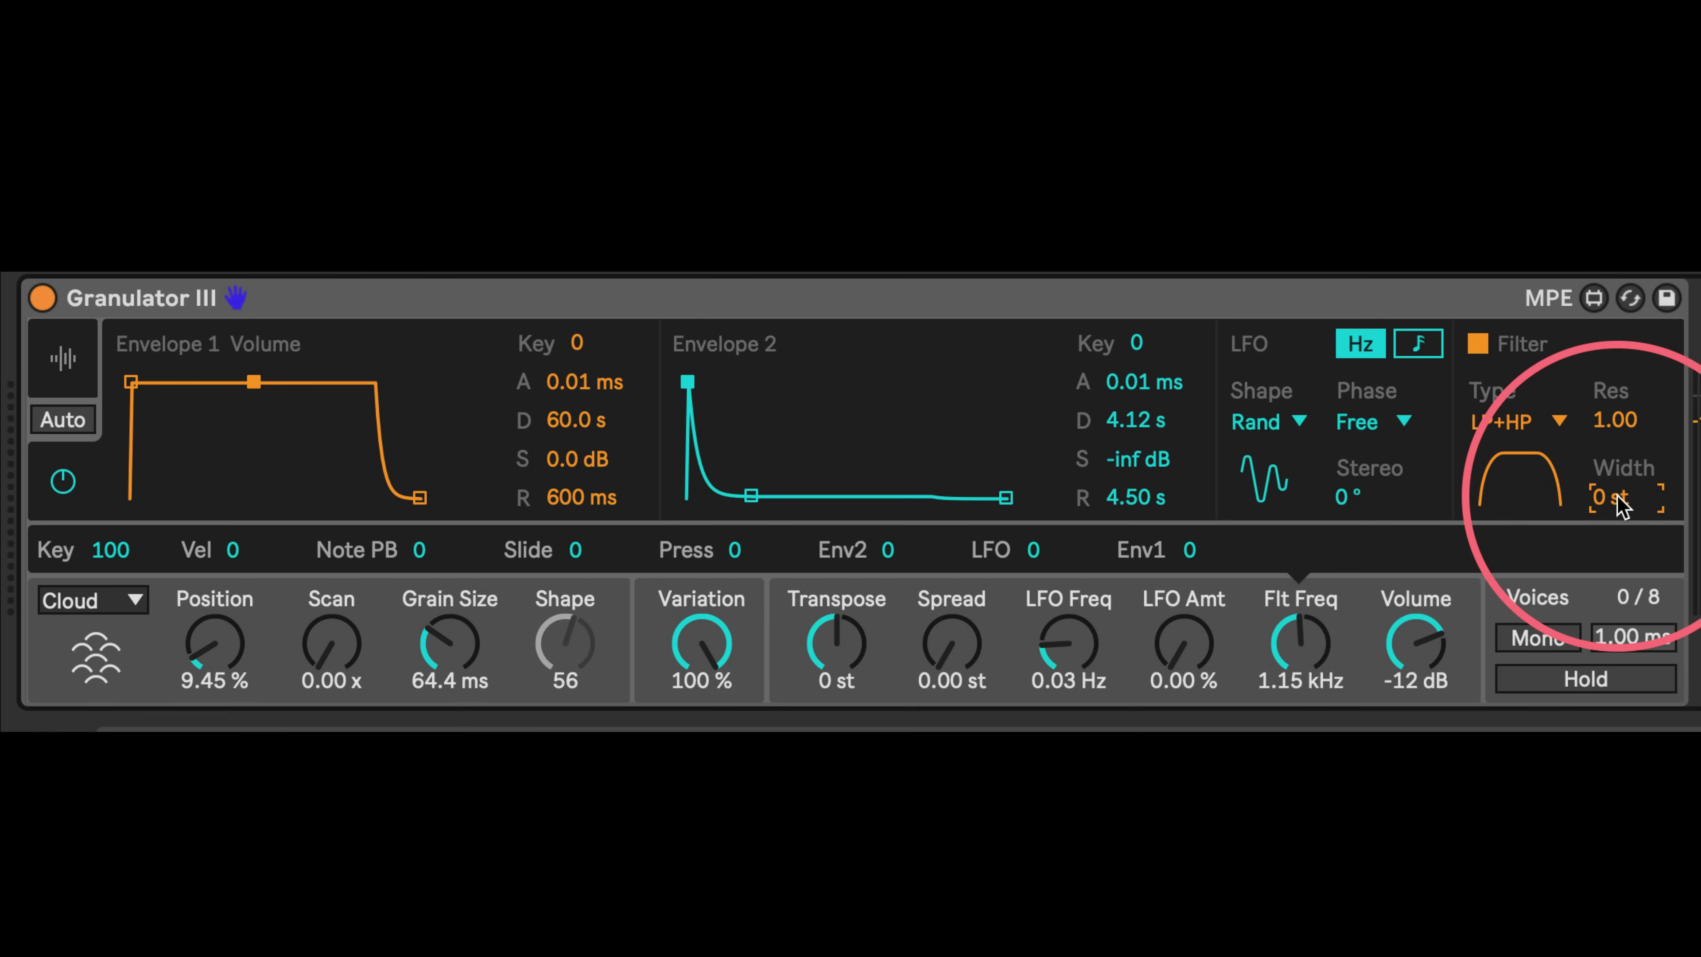
drag(1619, 504, 1610, 255)
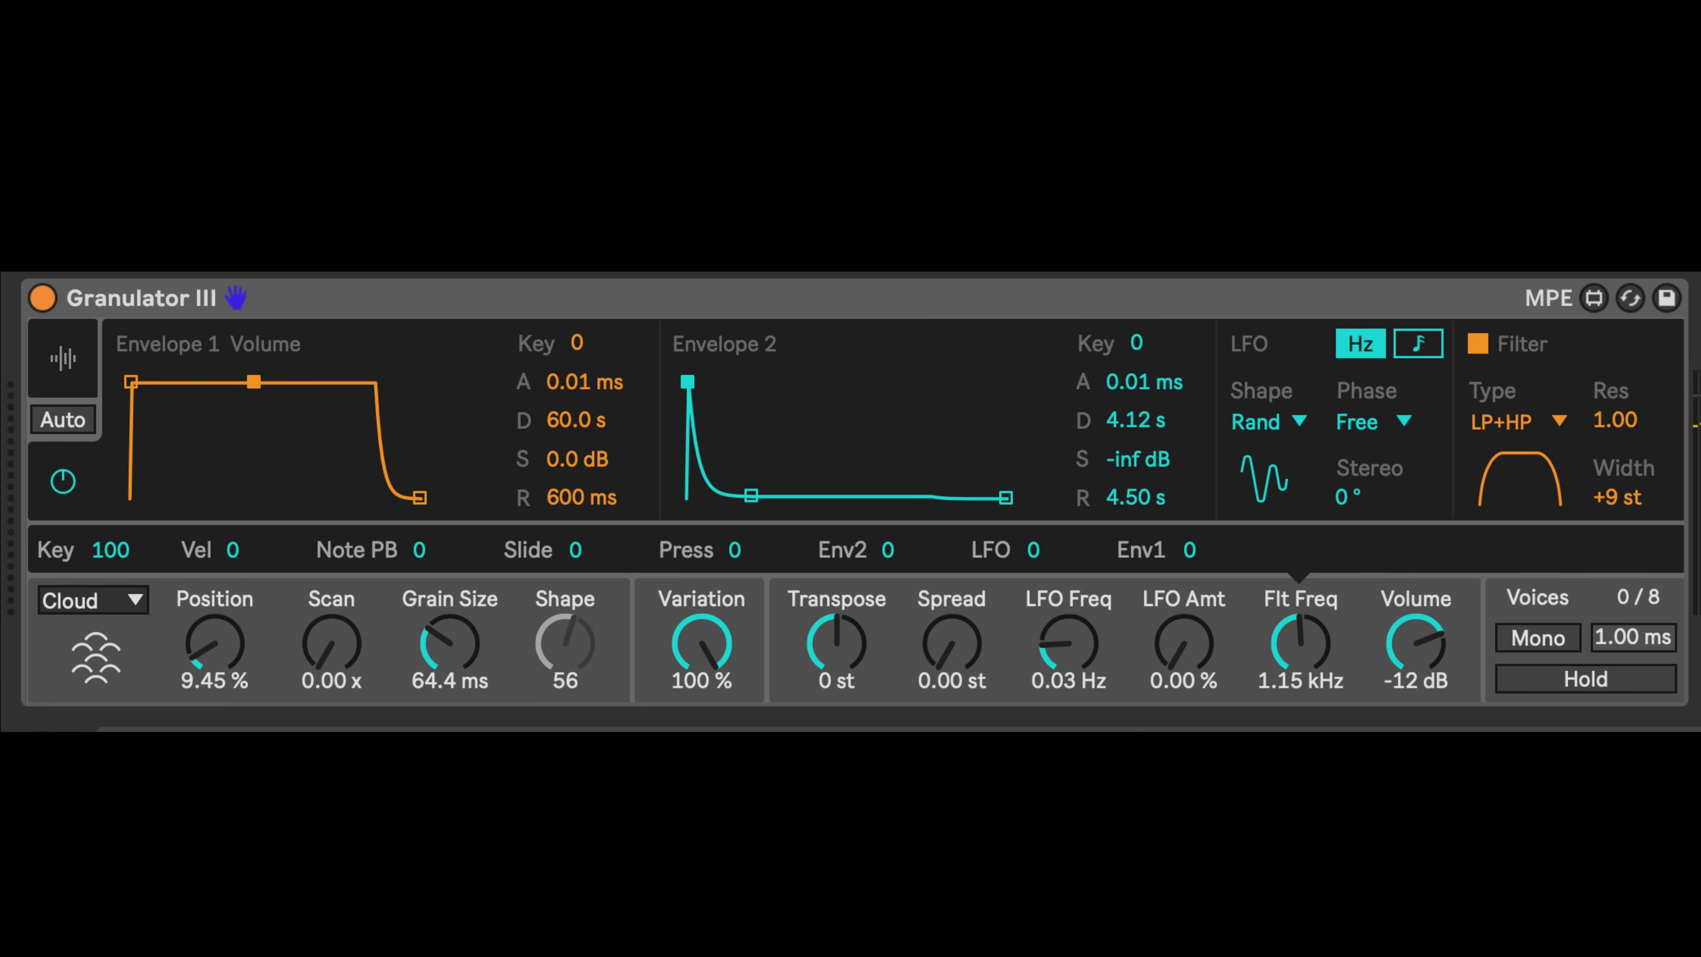
Delete the Chord device that sits ahead of Granulator III in the device chain
scroll(26, 399, left, 10)
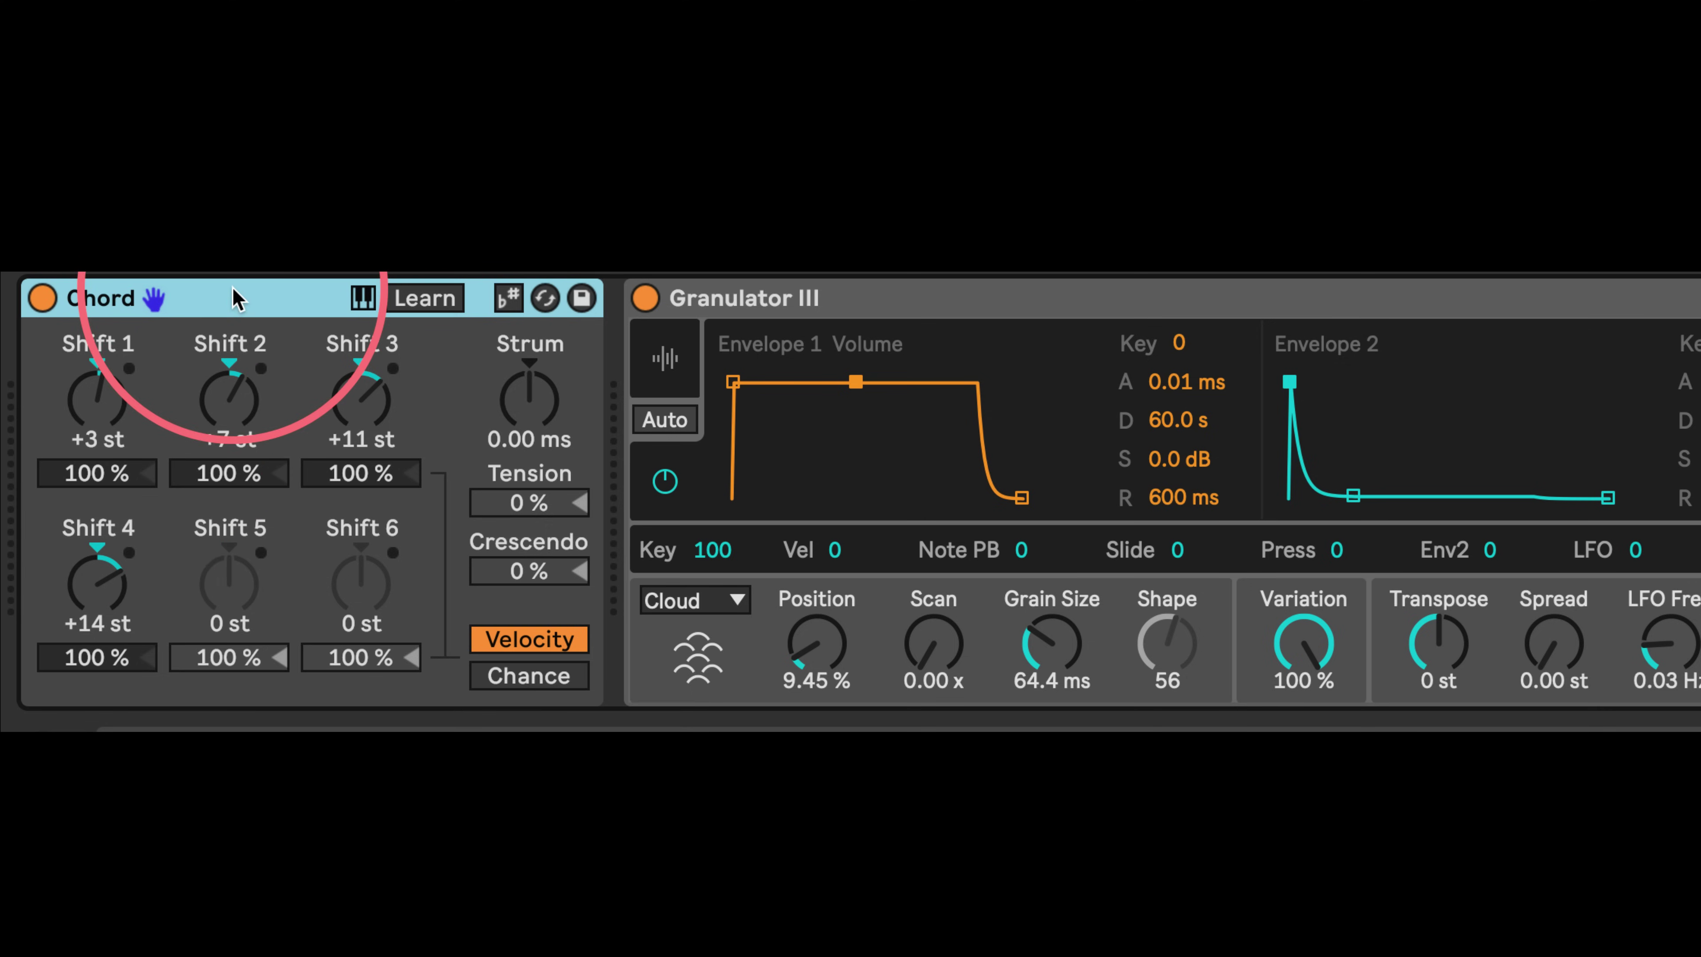
key(Delete)
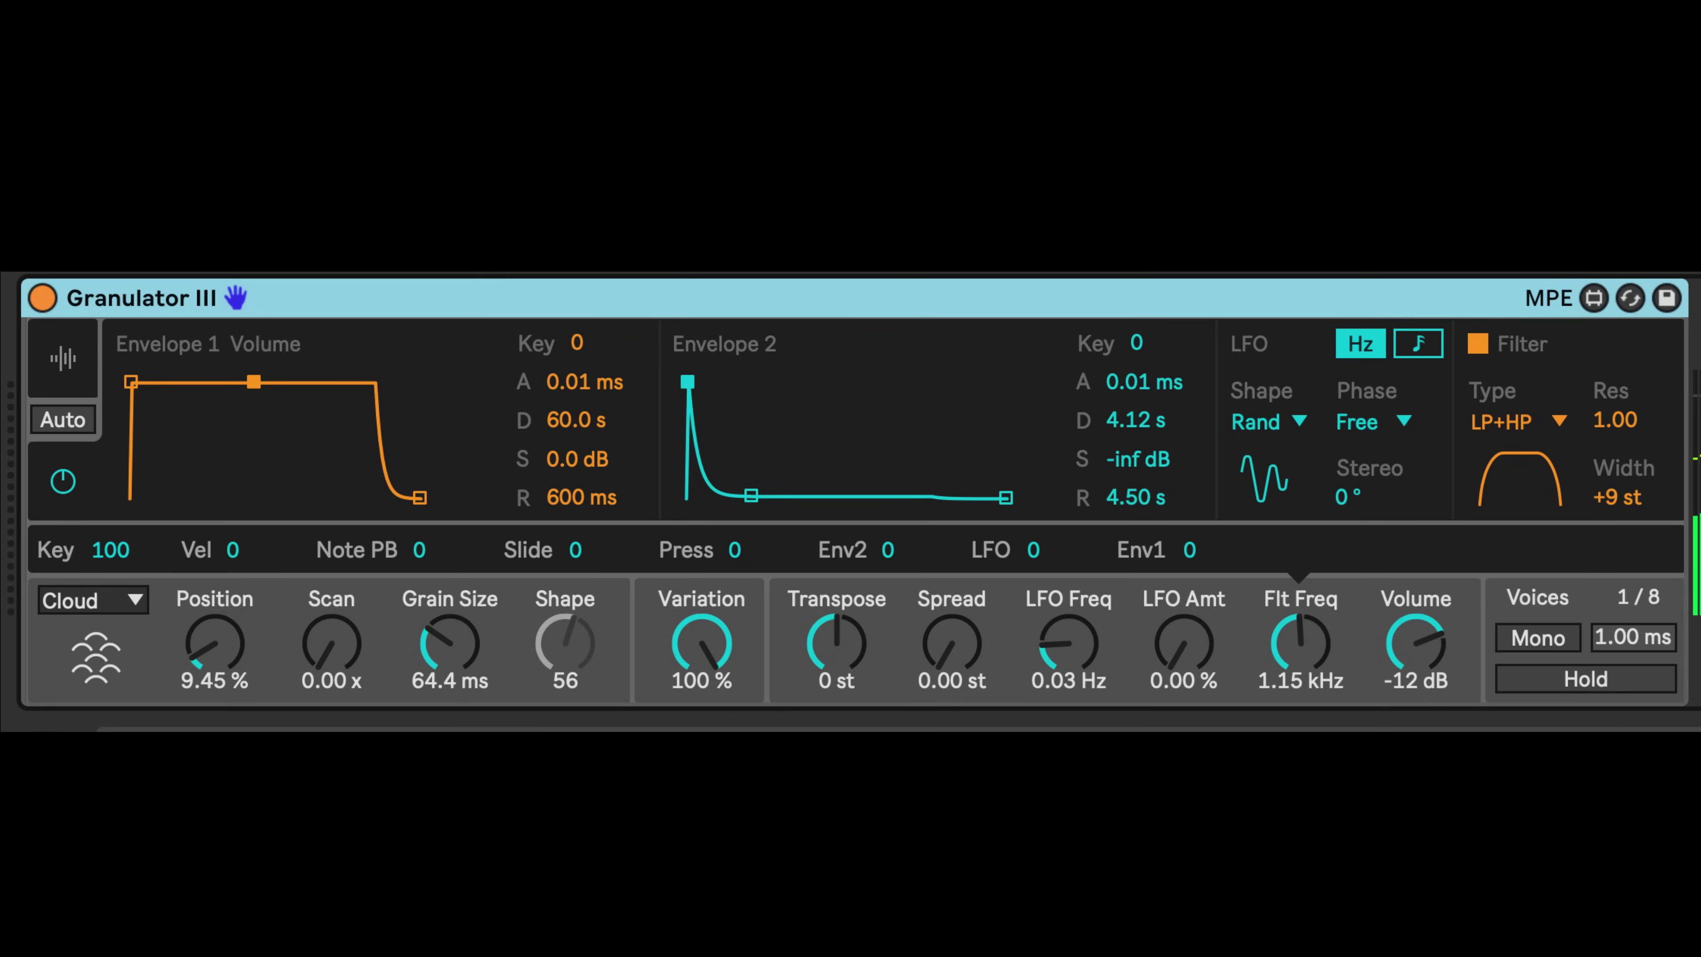
Narrow the filter Width to -40 st and raise the resonance to 1.25
drag(1624, 497, 1610, 583)
drag(1605, 433, 1607, 546)
drag(1613, 419, 1614, 479)
drag(1271, 665, 1471, 442)
Switch the filter type to LP+No and bring the cutoff to 4.22 kHz
click(1500, 422)
click(1495, 561)
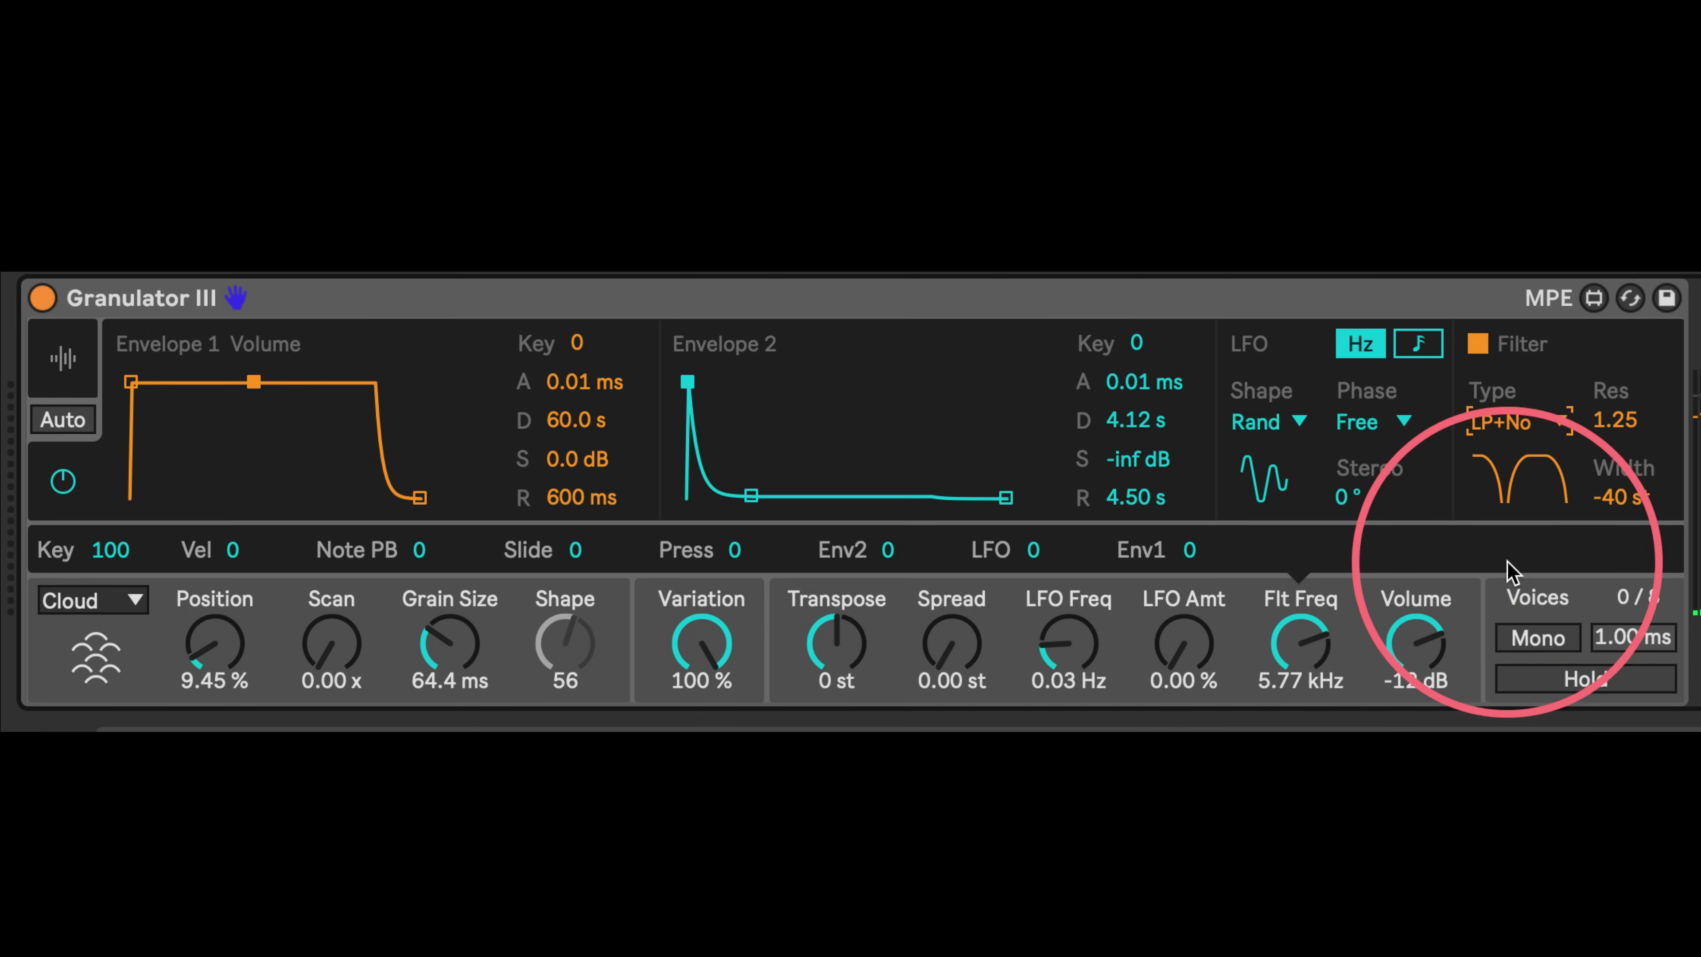
drag(1328, 626, 1322, 556)
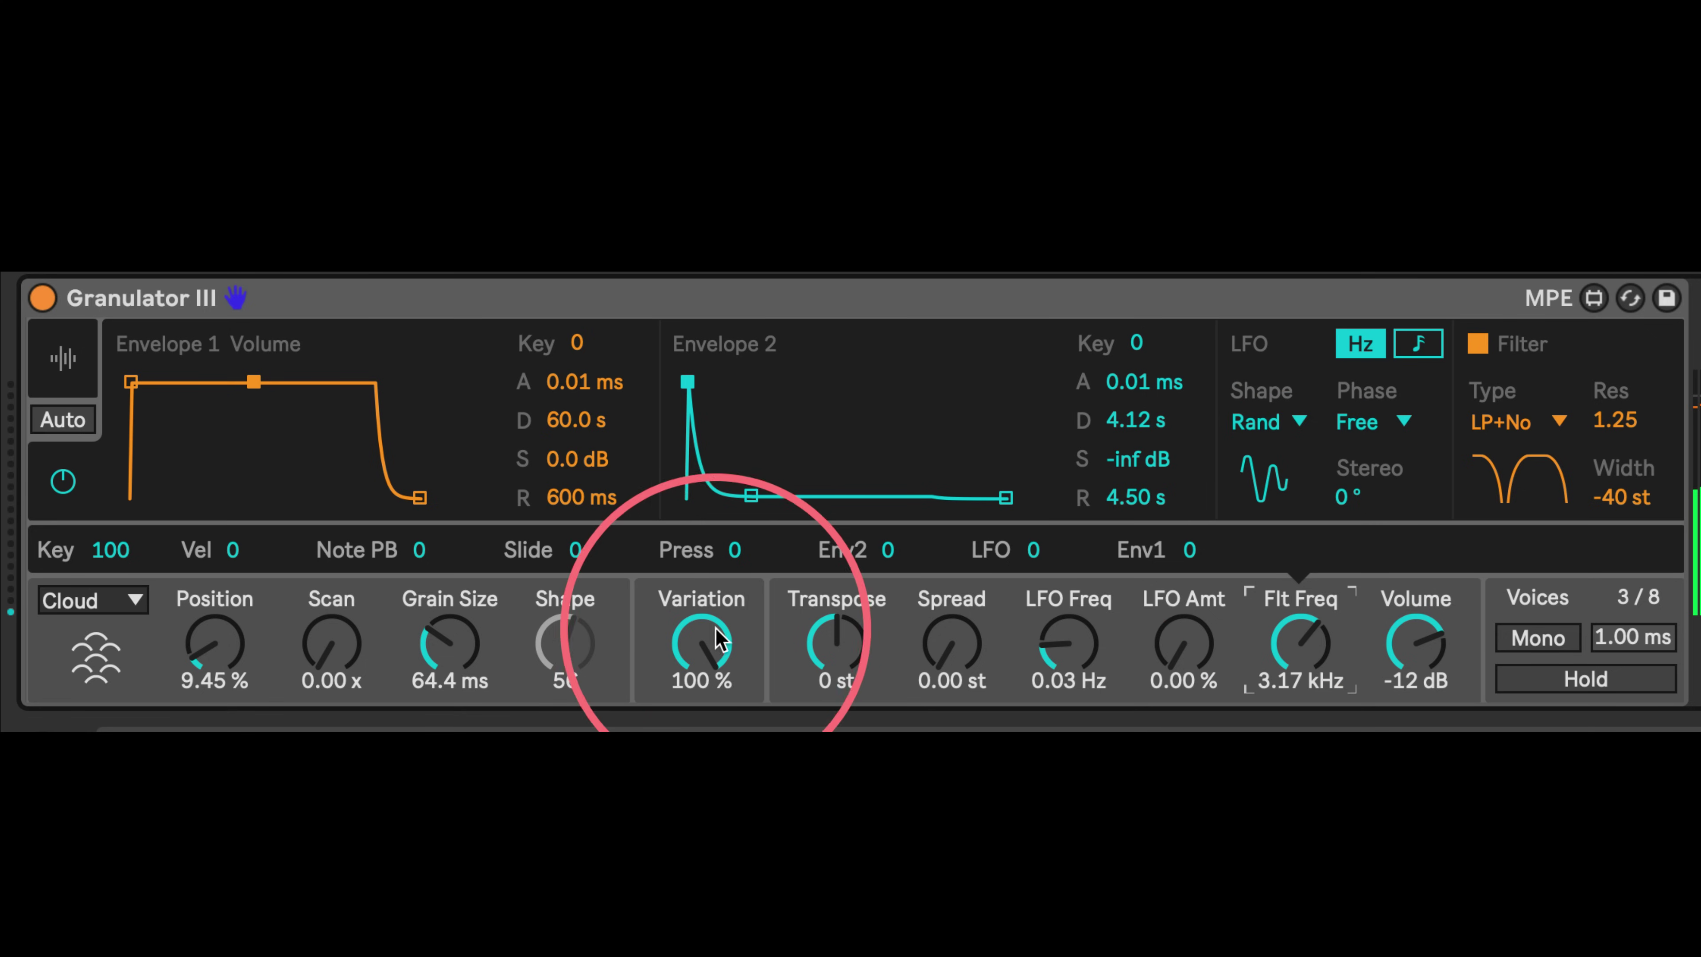
Set Variation to 0 %, shrink grains to 3.30 ms, and sweep the cutoff up to 5.52 kHz
drag(716, 640, 653, 684)
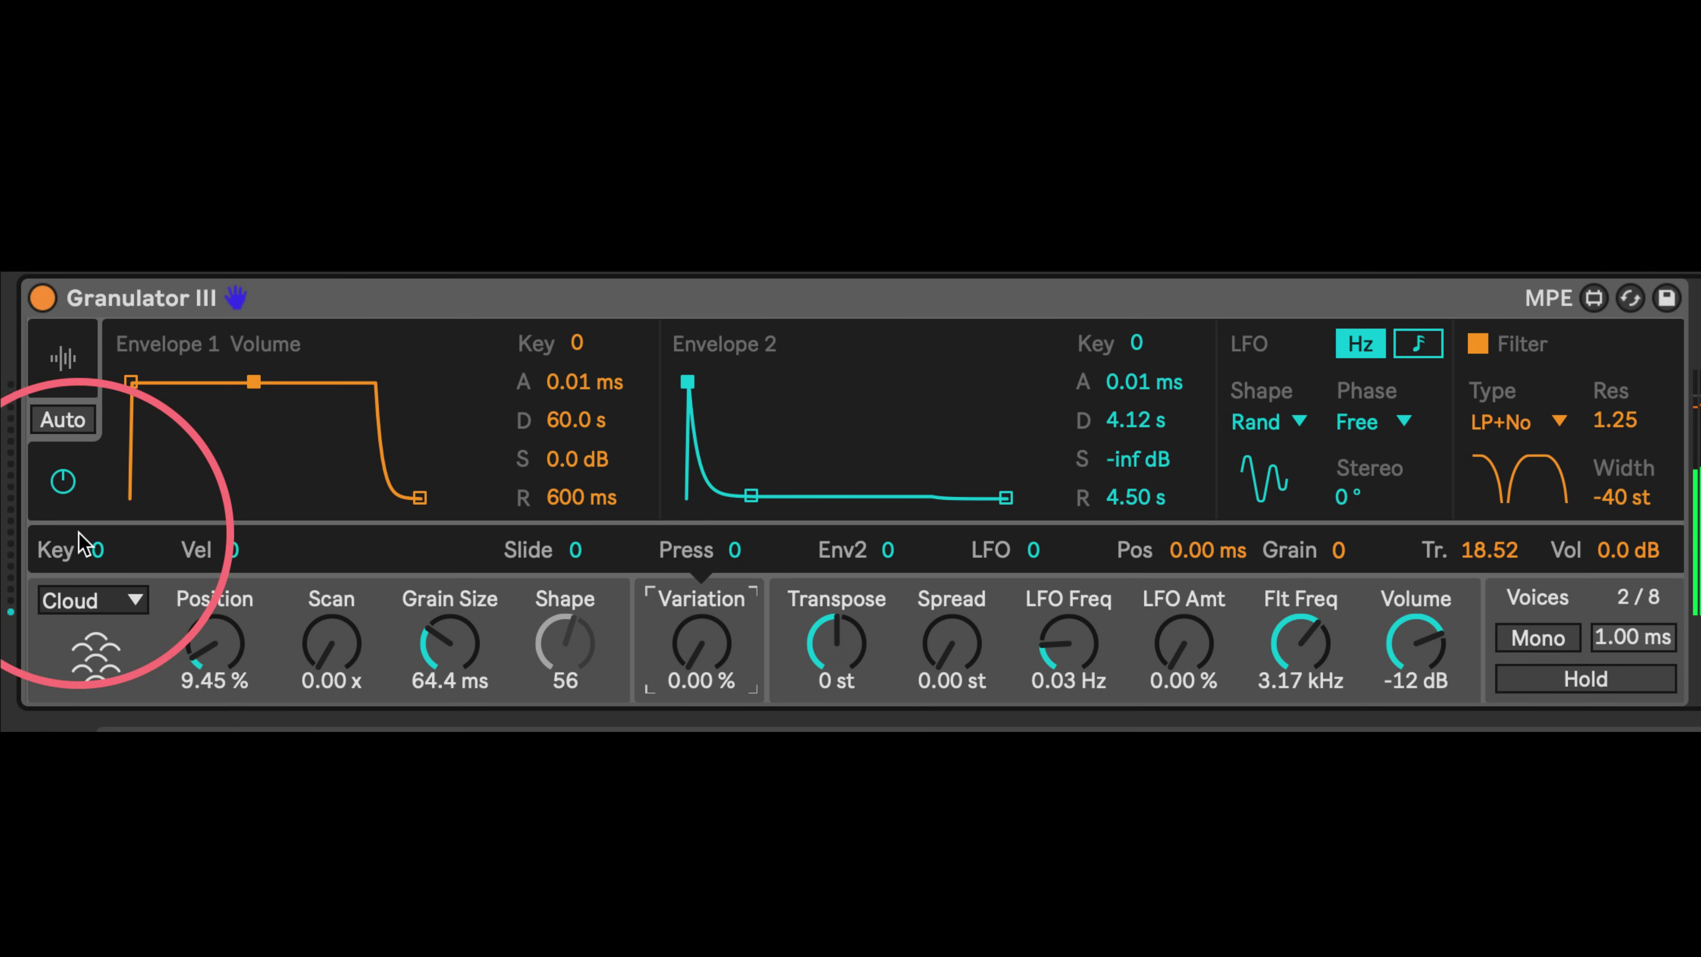
click(64, 359)
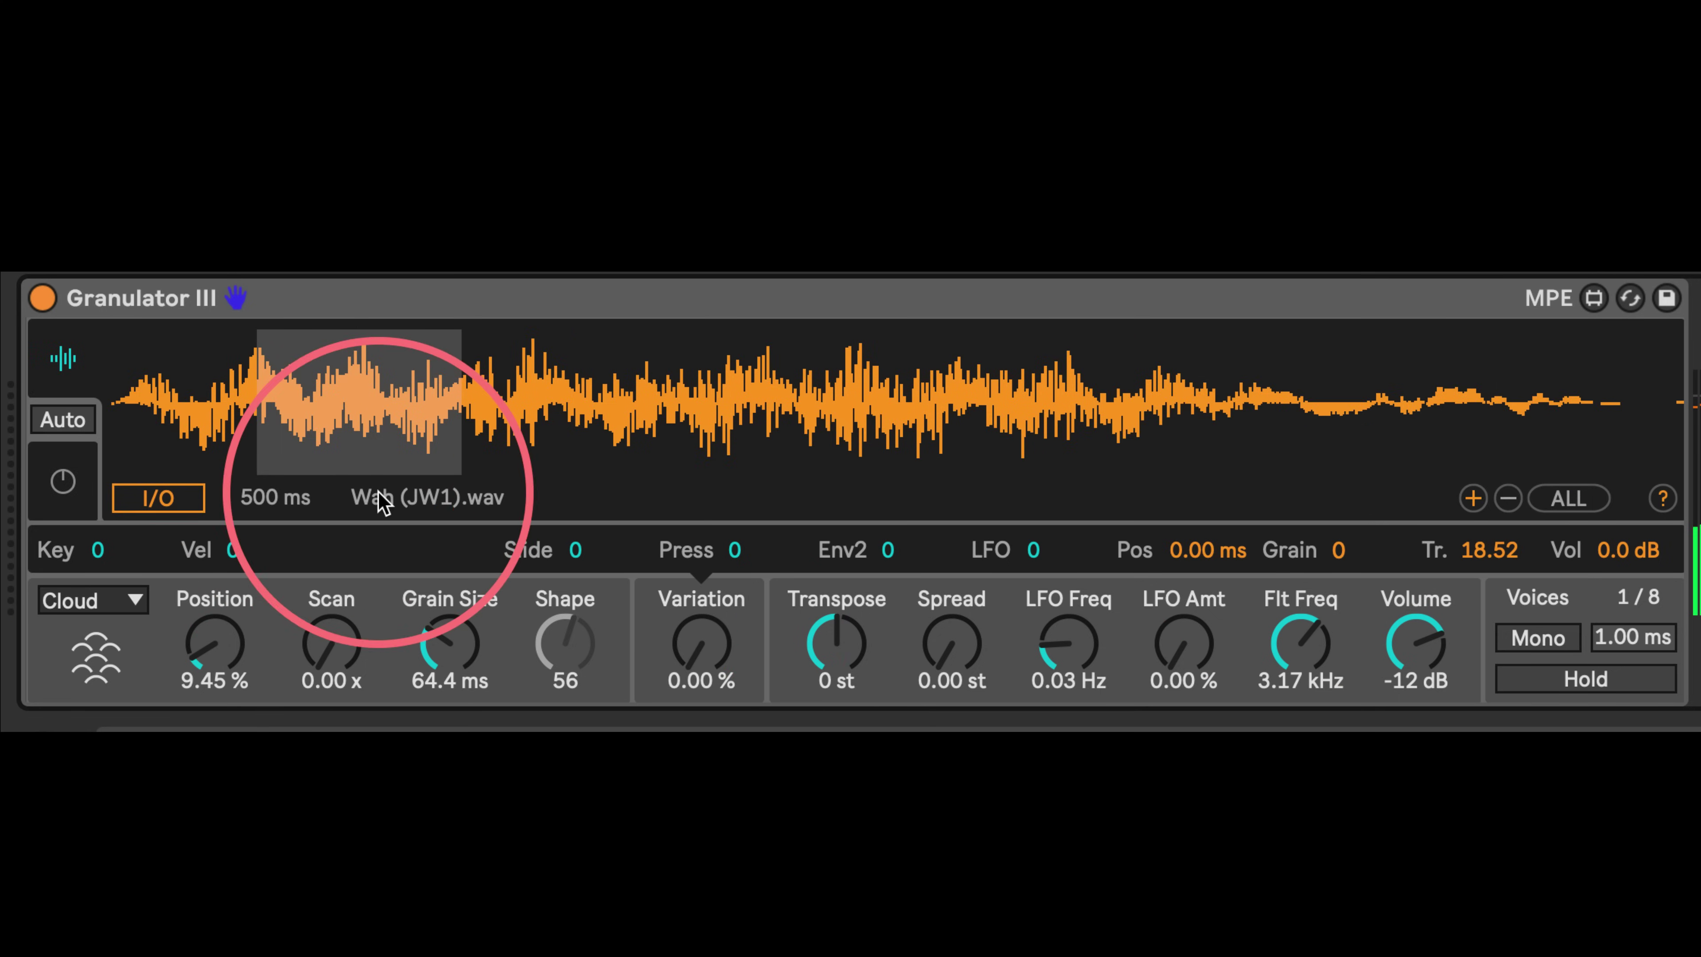
drag(449, 643, 429, 680)
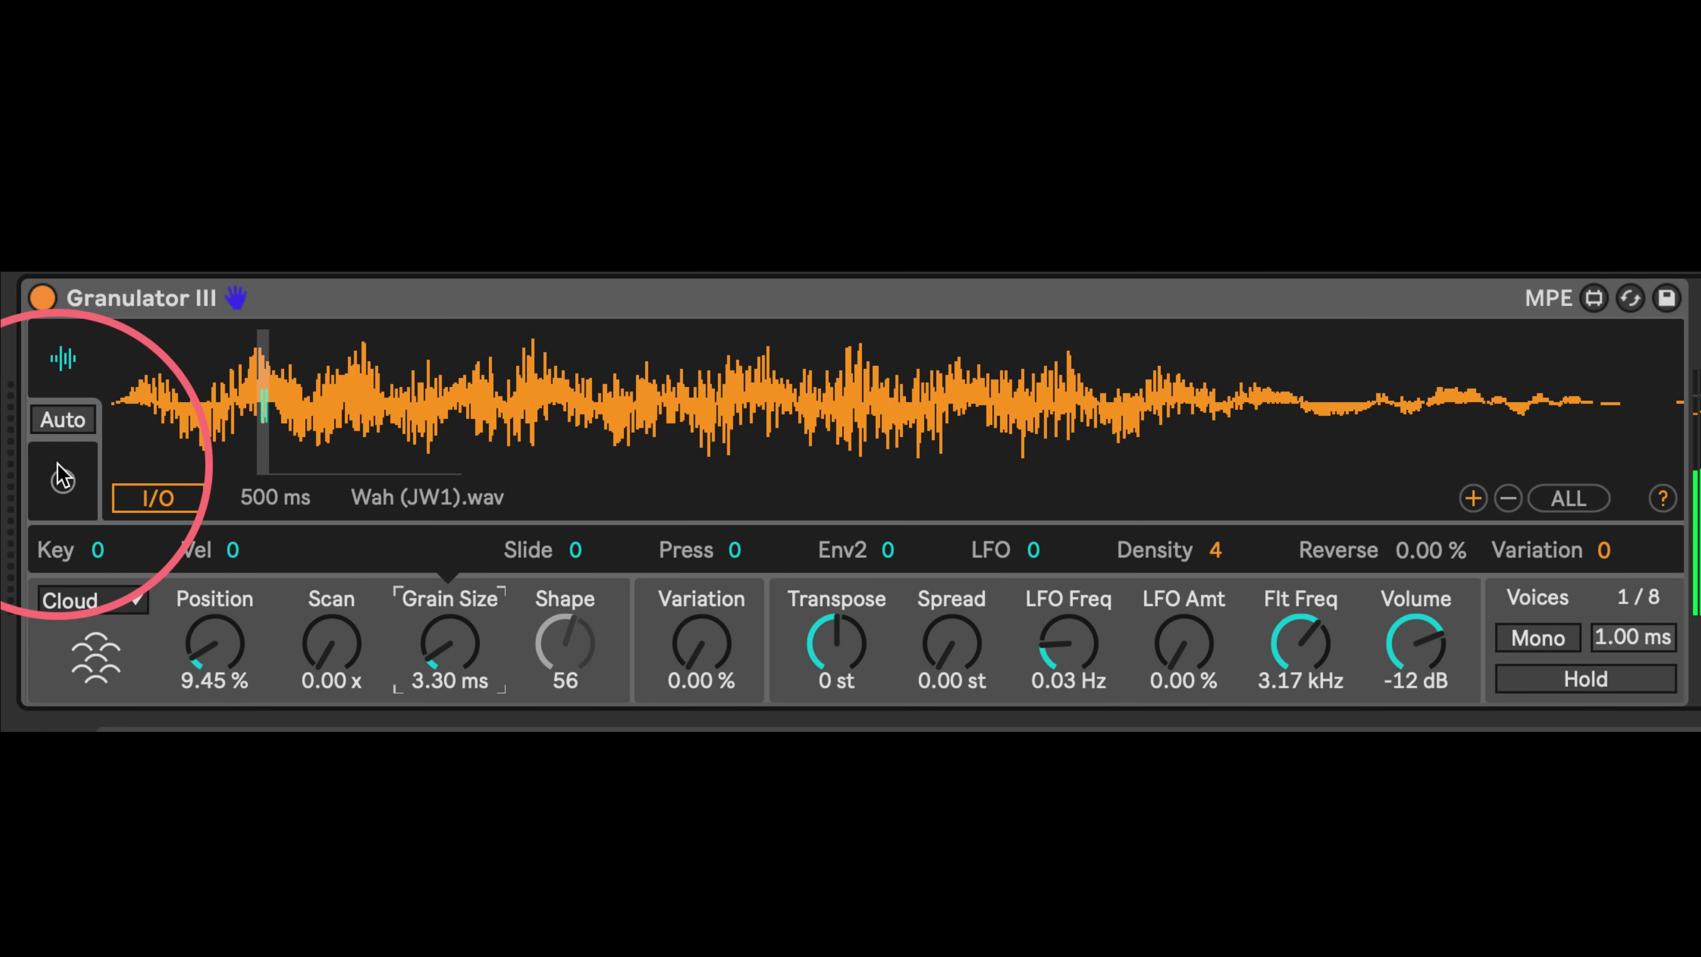
click(62, 477)
drag(1309, 646, 1229, 566)
Try the No+No and HP+No filter types while sweeping the cutoff and adjusting Width
click(1500, 421)
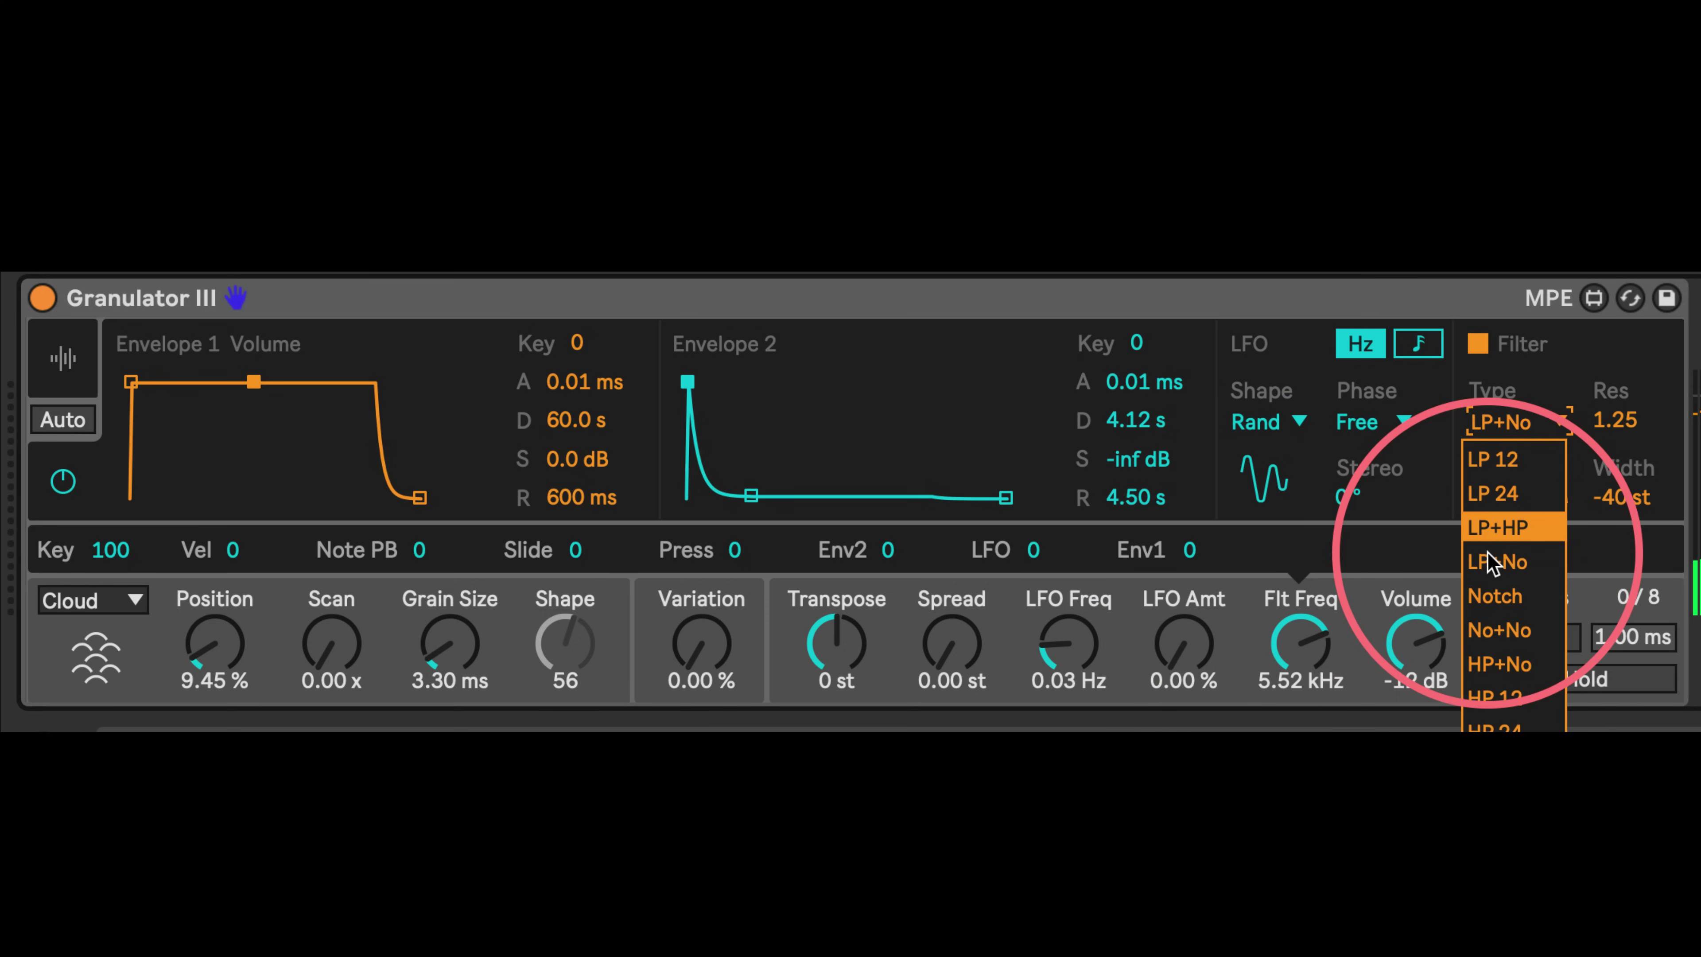
click(1533, 642)
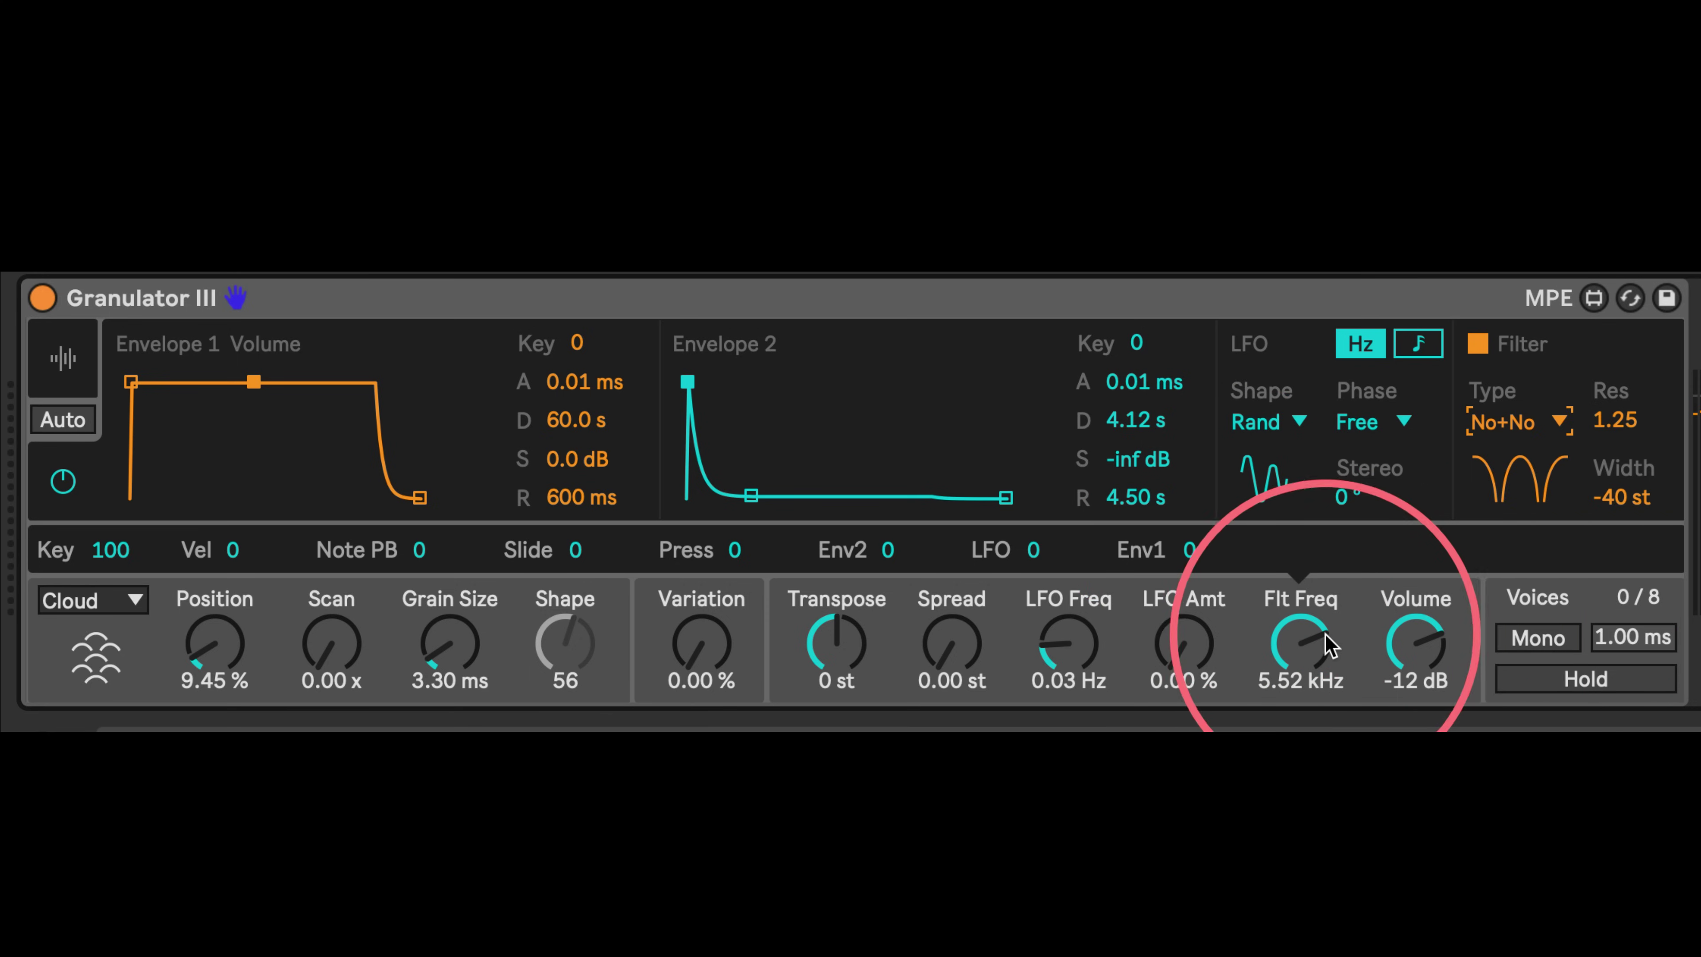
mouse_move(1300, 647)
mouse_down()
mouse_move(1301, 590)
mouse_move(1301, 804)
mouse_move(1300, 563)
mouse_up()
click(1507, 422)
click(1496, 663)
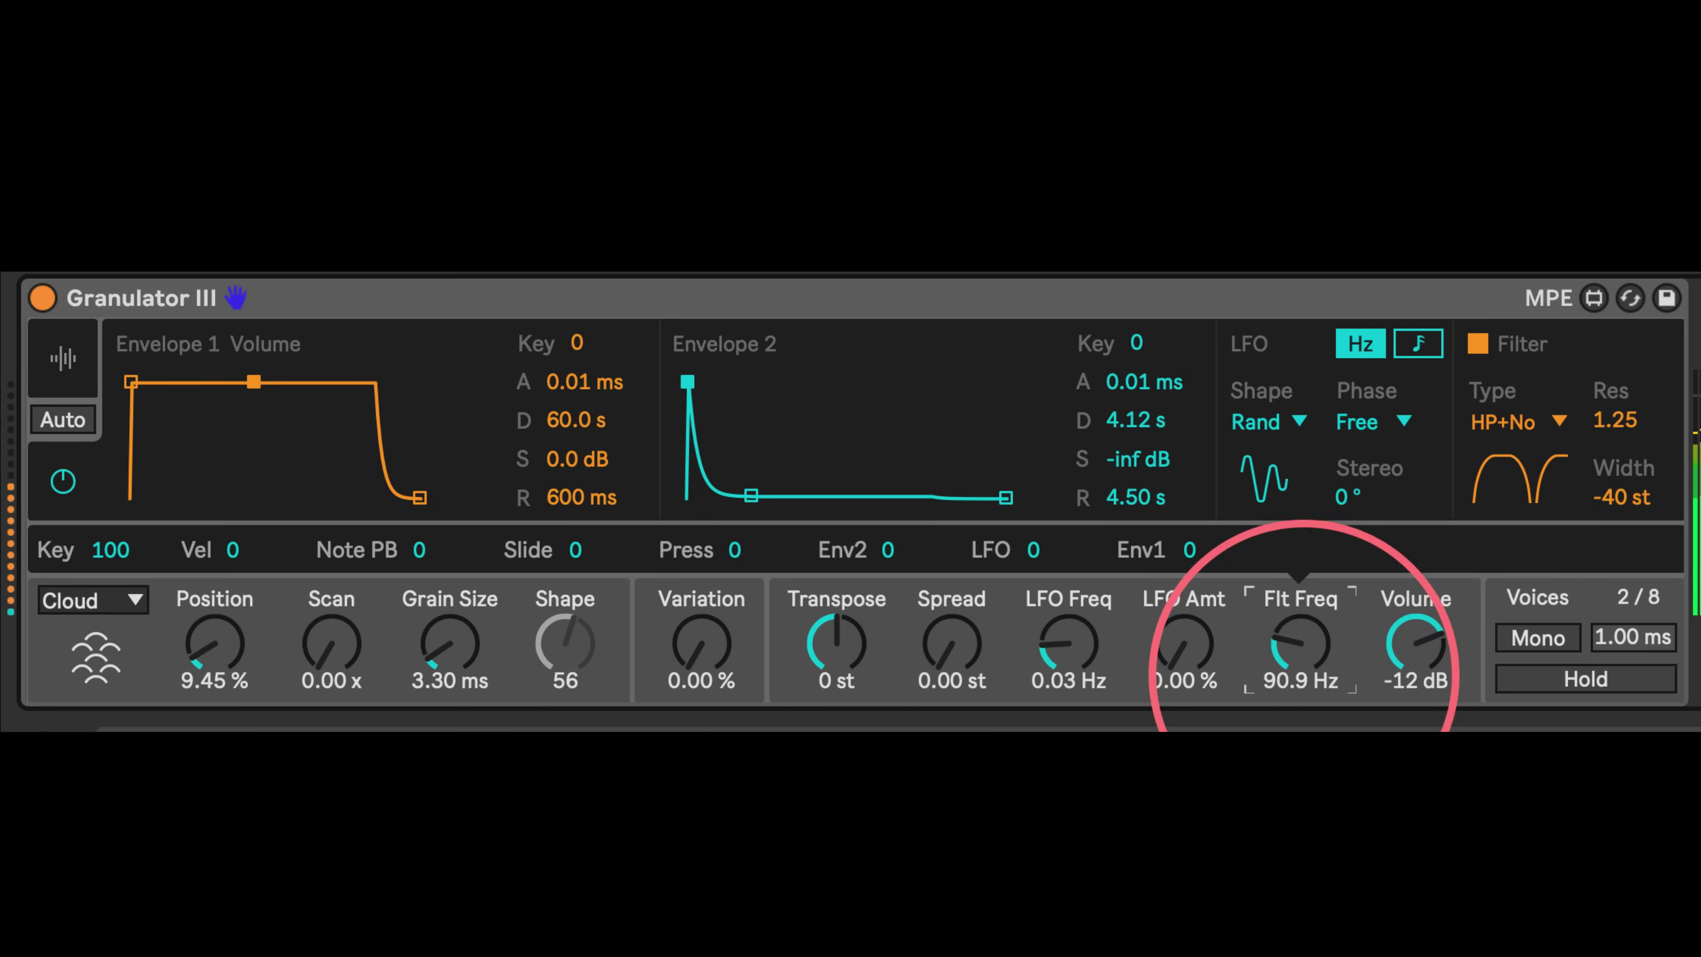
drag(1299, 653, 1299, 603)
drag(1621, 499, 1620, 536)
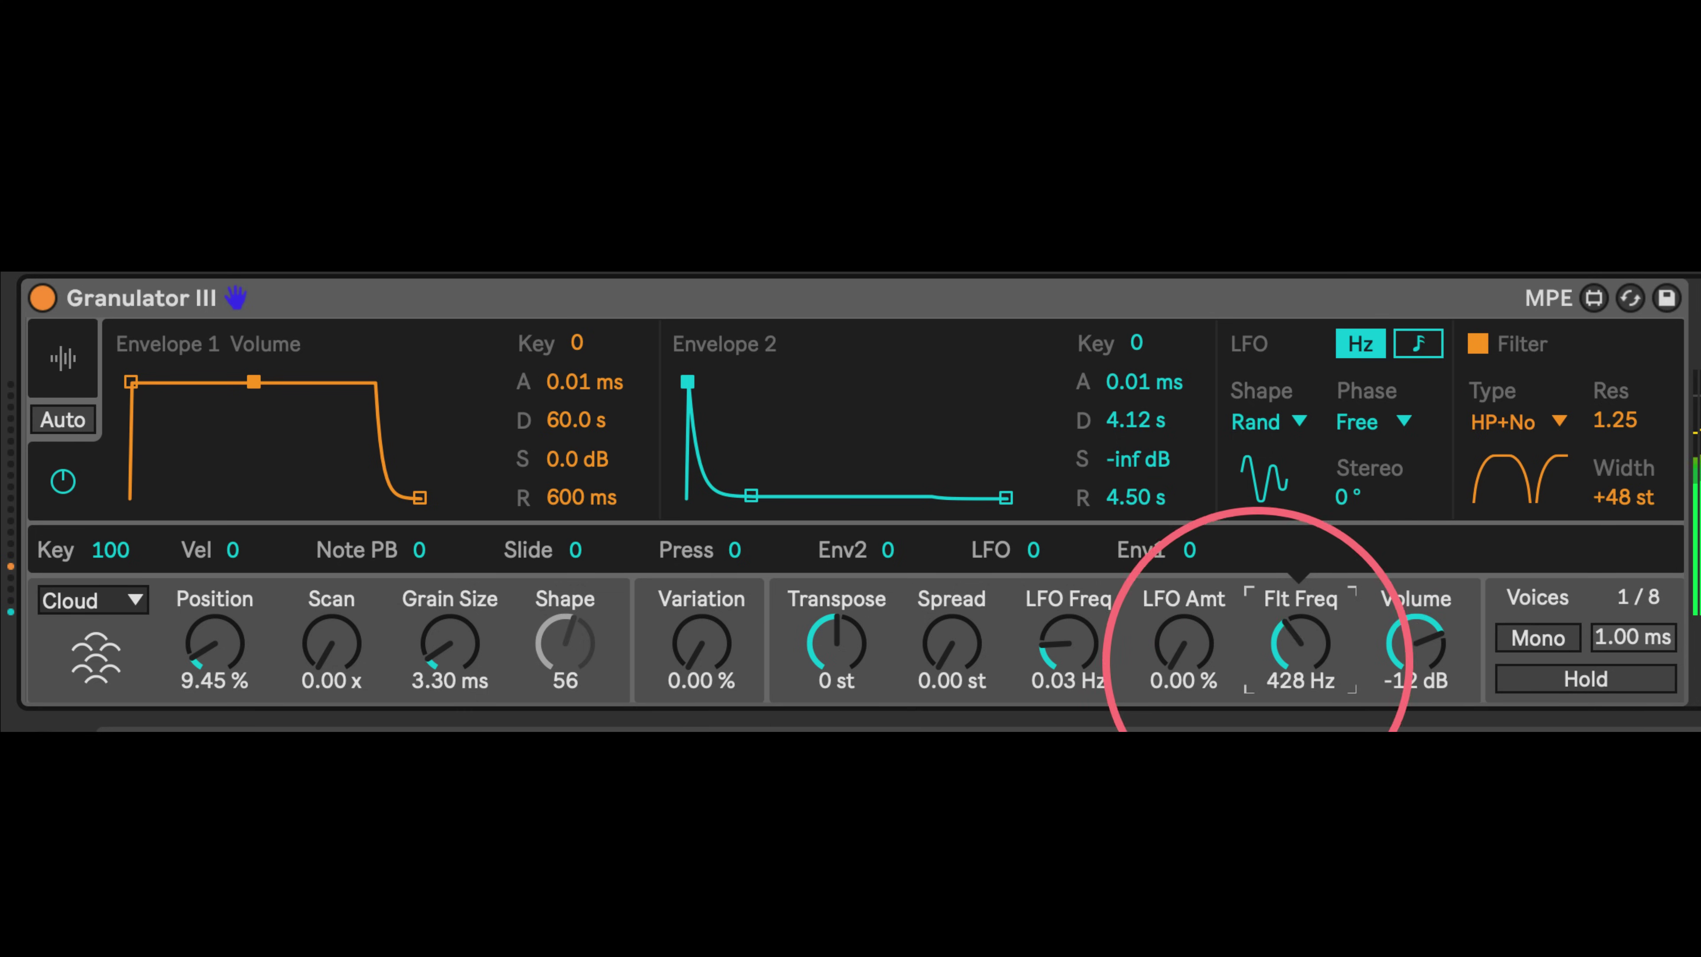
Sweep the cutoff to 20.0 kHz, try HP 12, then settle on HP 24
drag(1265, 663, 1482, 432)
click(1481, 432)
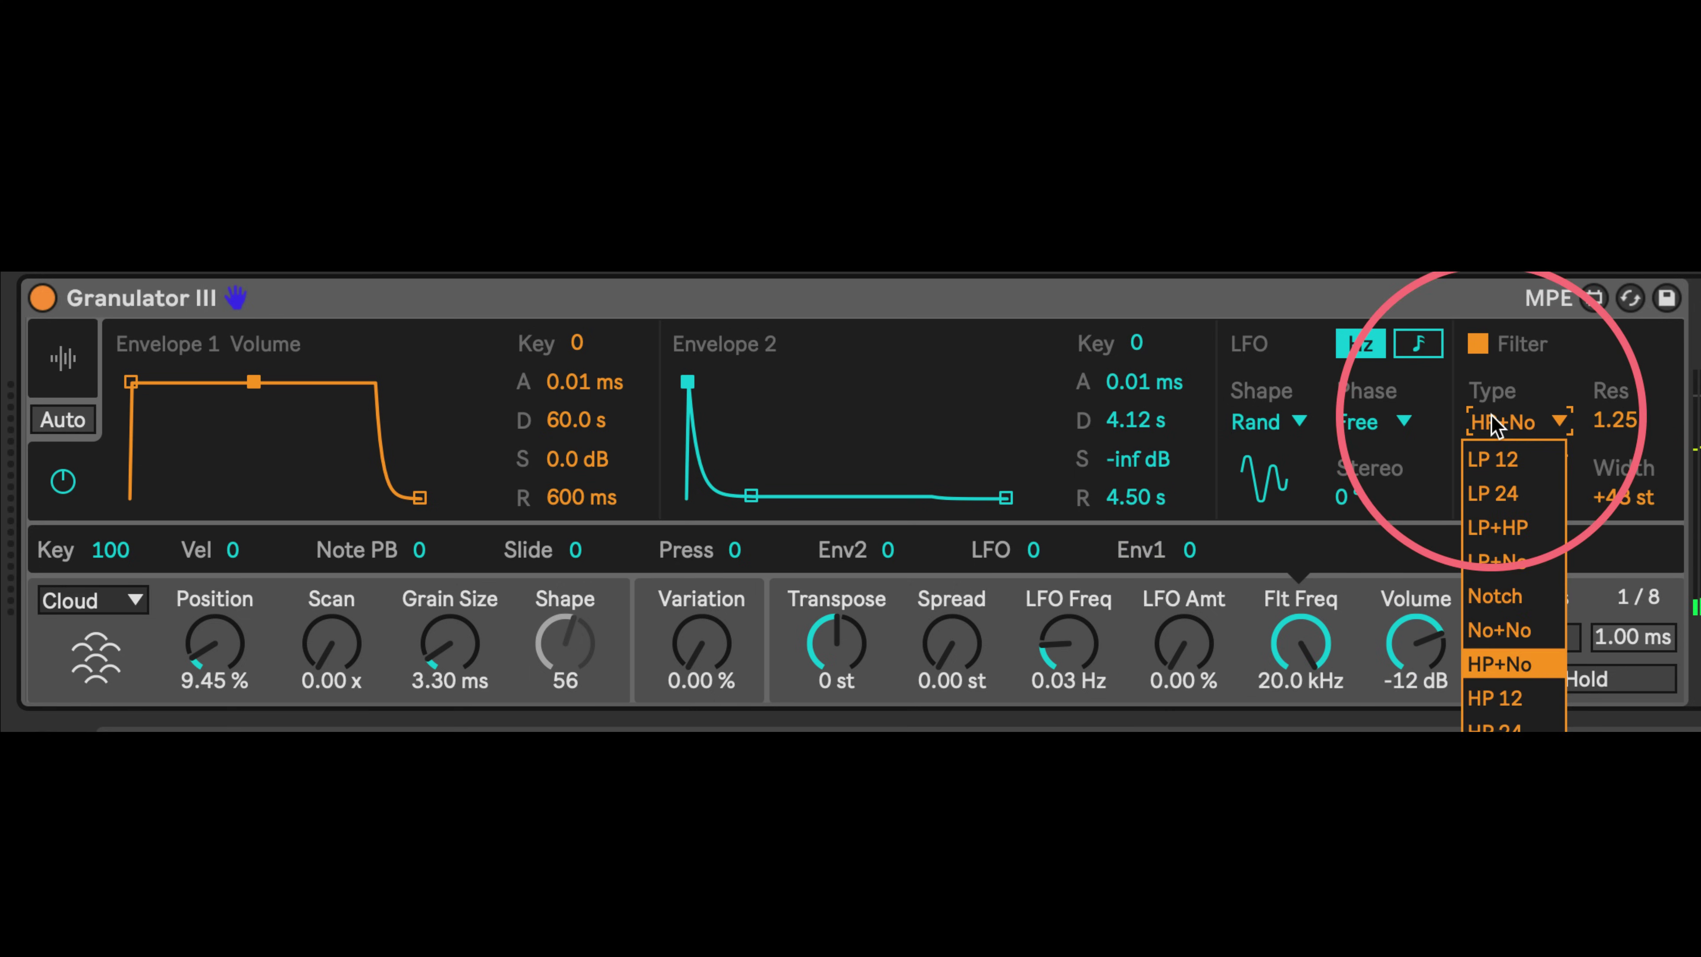
click(1517, 697)
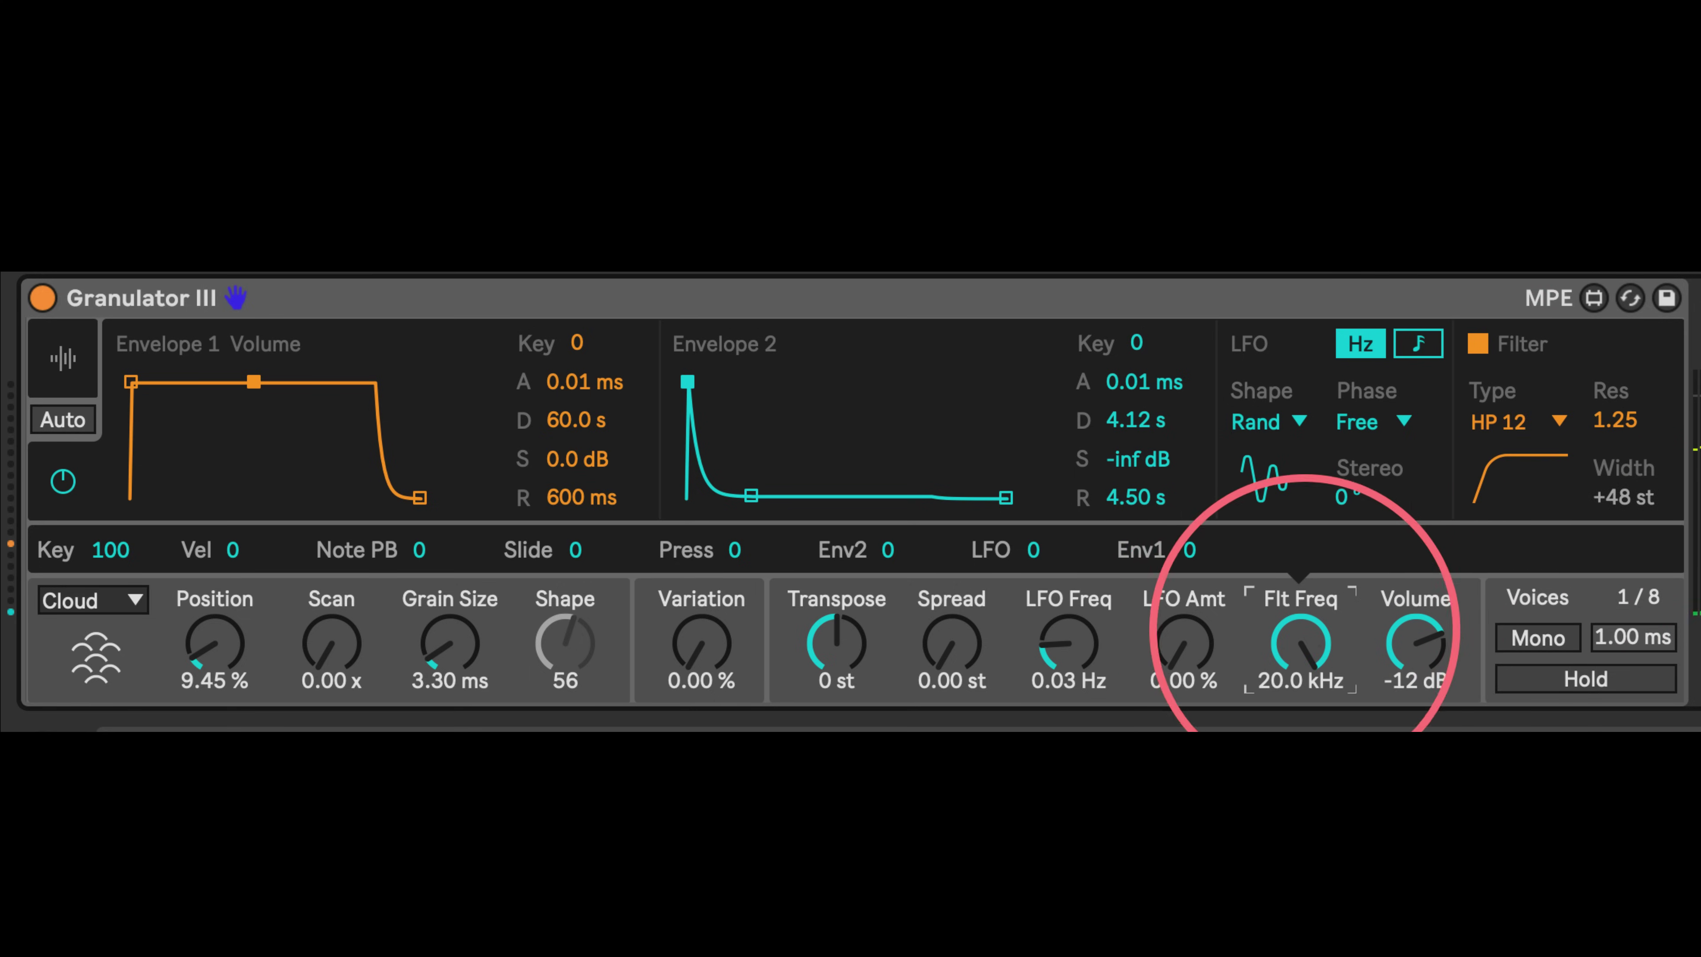
drag(1299, 690, 1314, 648)
click(1498, 421)
click(1499, 727)
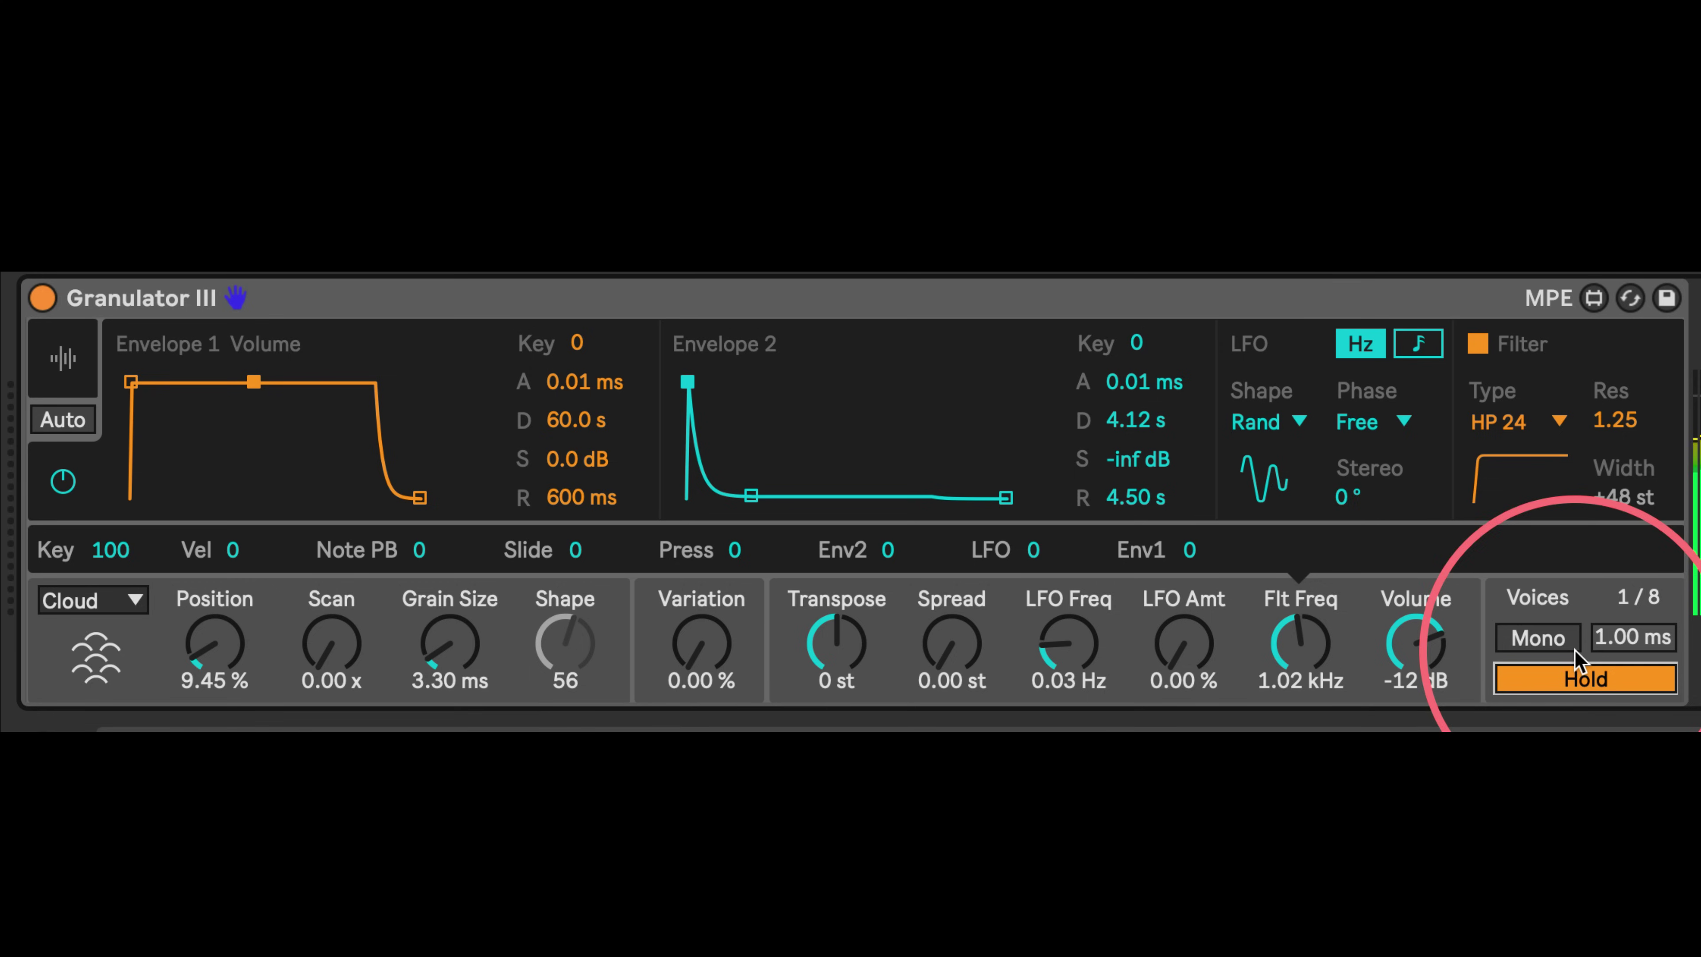
Set cutoff to 217 Hz, LFO to 0.20 Hz, variation 9.92 %, scan 0.06 x and grains 13.9 ms
drag(1326, 654, 1272, 663)
drag(1044, 646, 1031, 619)
drag(683, 634, 663, 590)
drag(221, 633, 195, 629)
click(63, 358)
drag(325, 644, 327, 617)
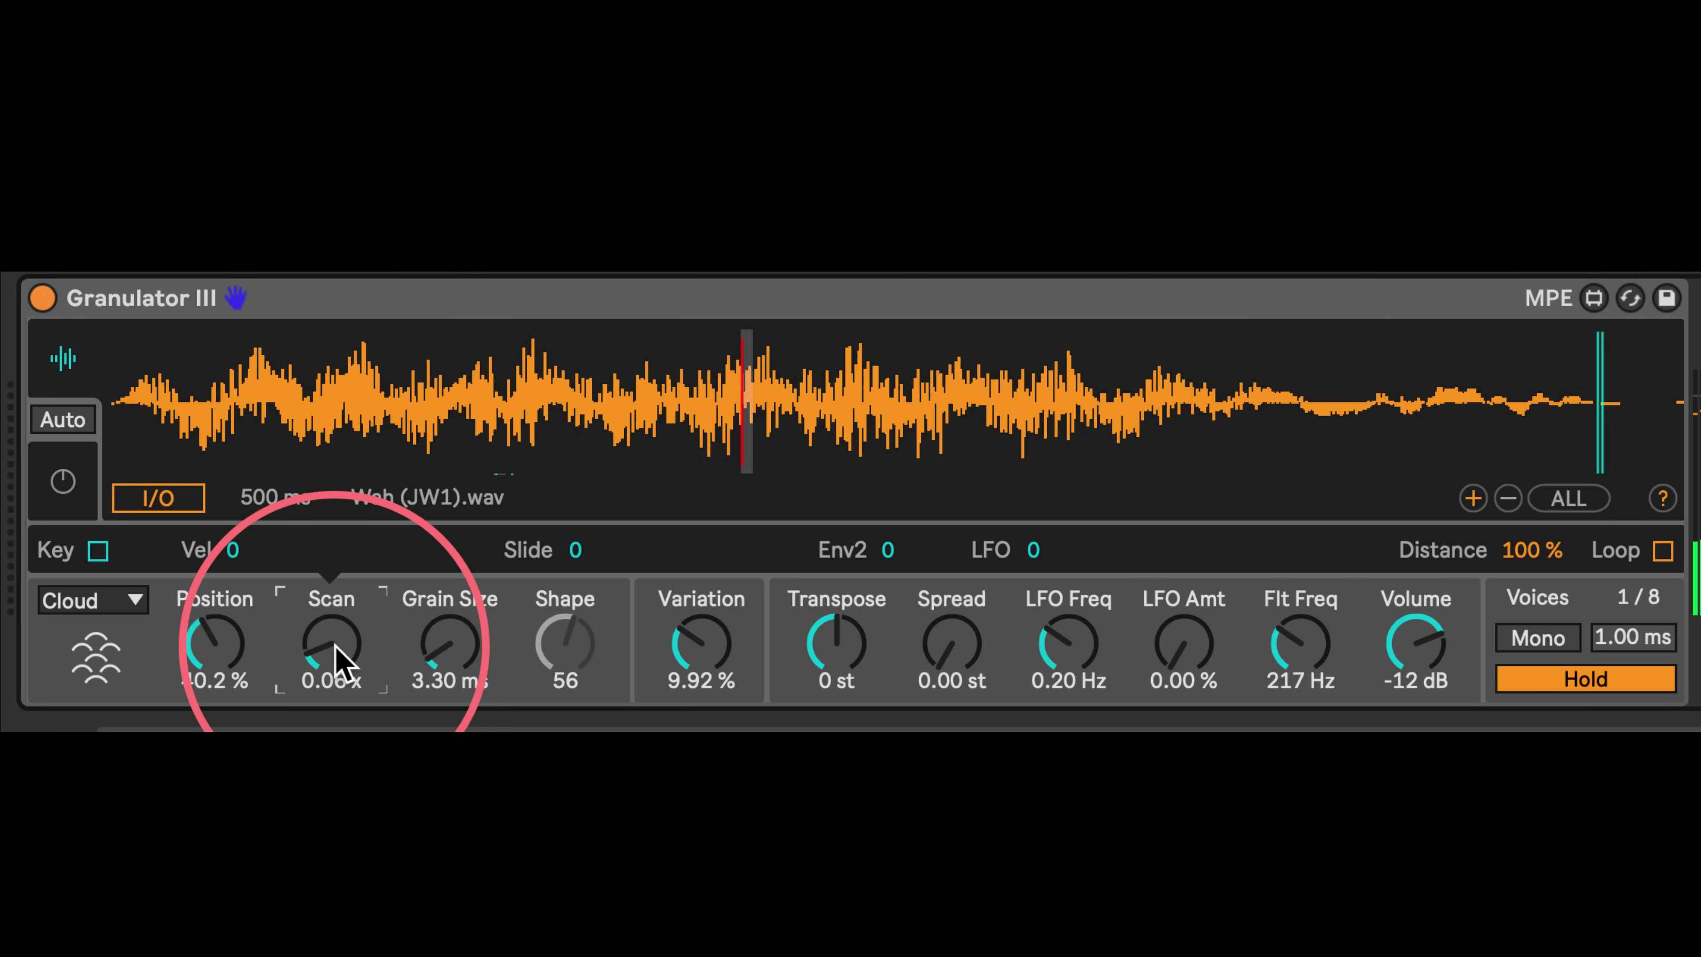
mouse_move(429, 648)
mouse_down()
mouse_move(414, 575)
mouse_move(413, 651)
mouse_move(412, 636)
mouse_up()
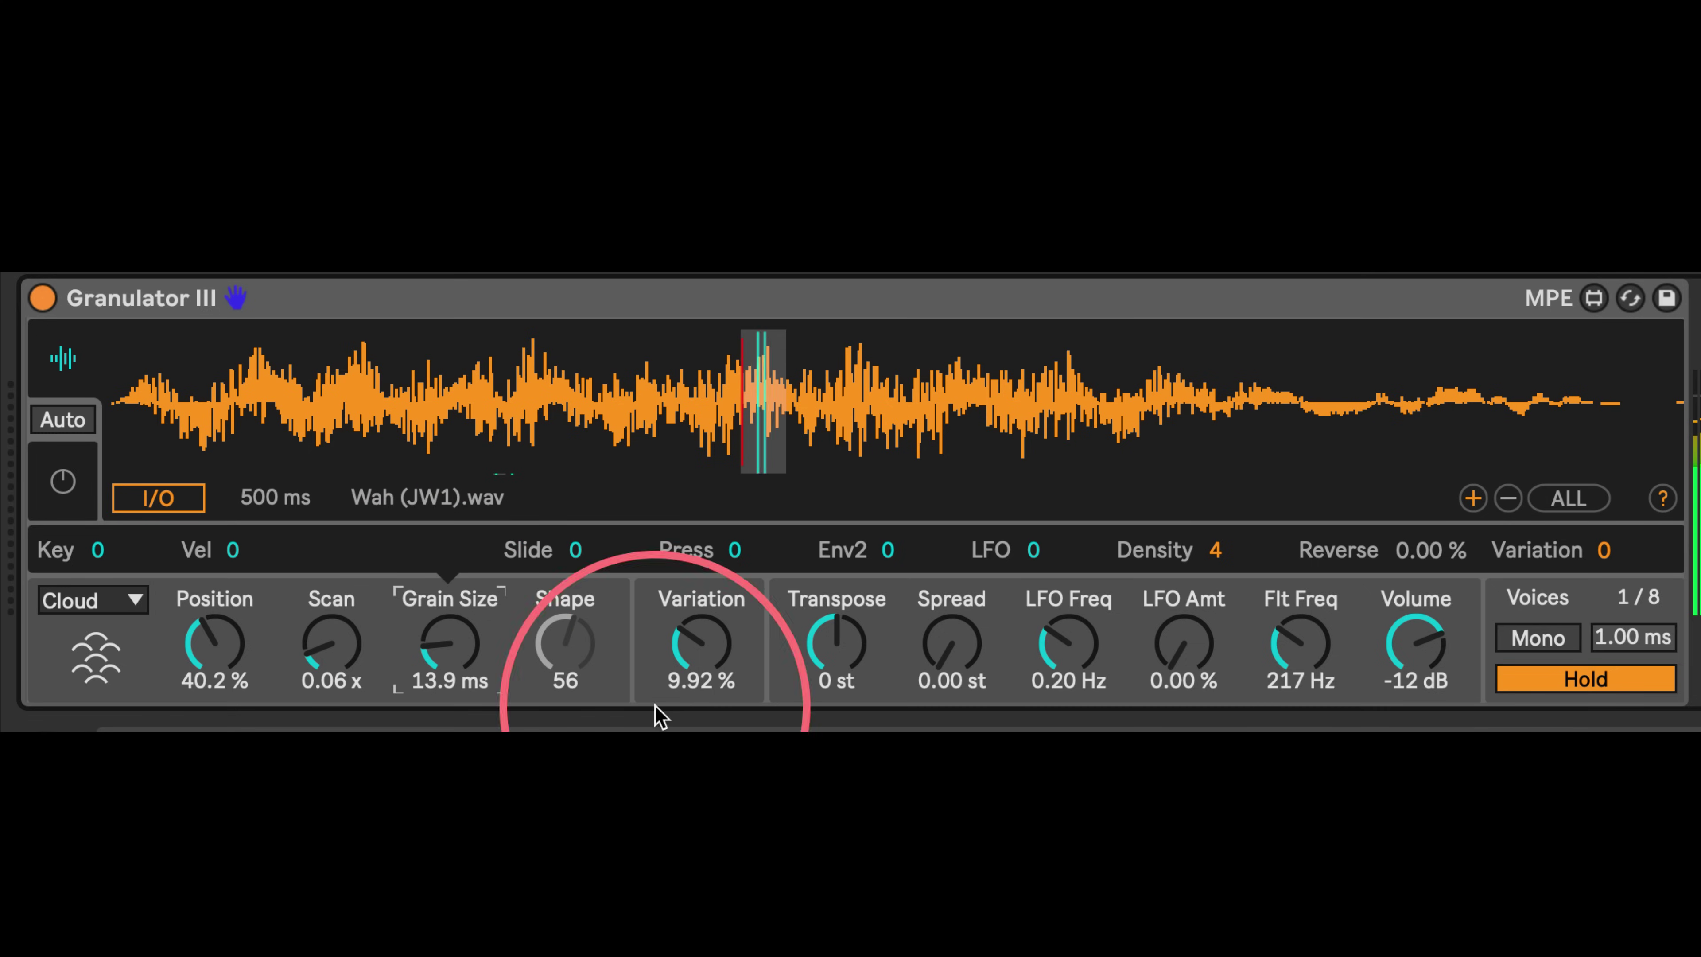
Turn off Hold, try mono mode with 935 ms glide, then revert to polyphonic playing
click(1535, 683)
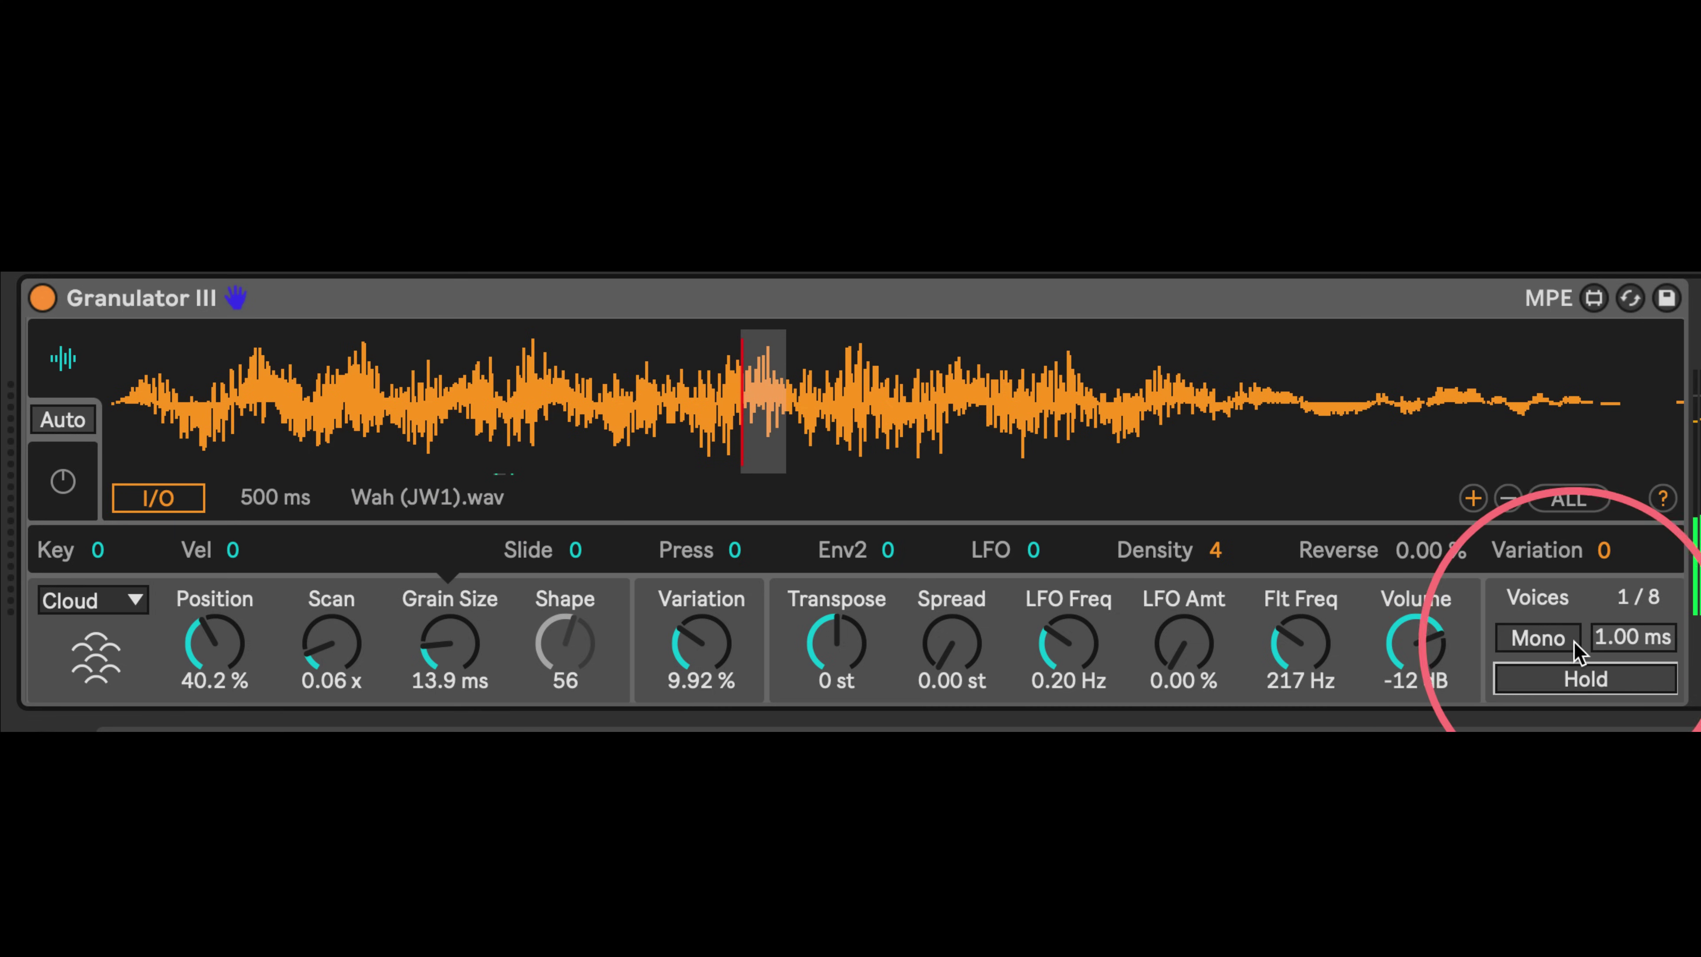
click(1544, 637)
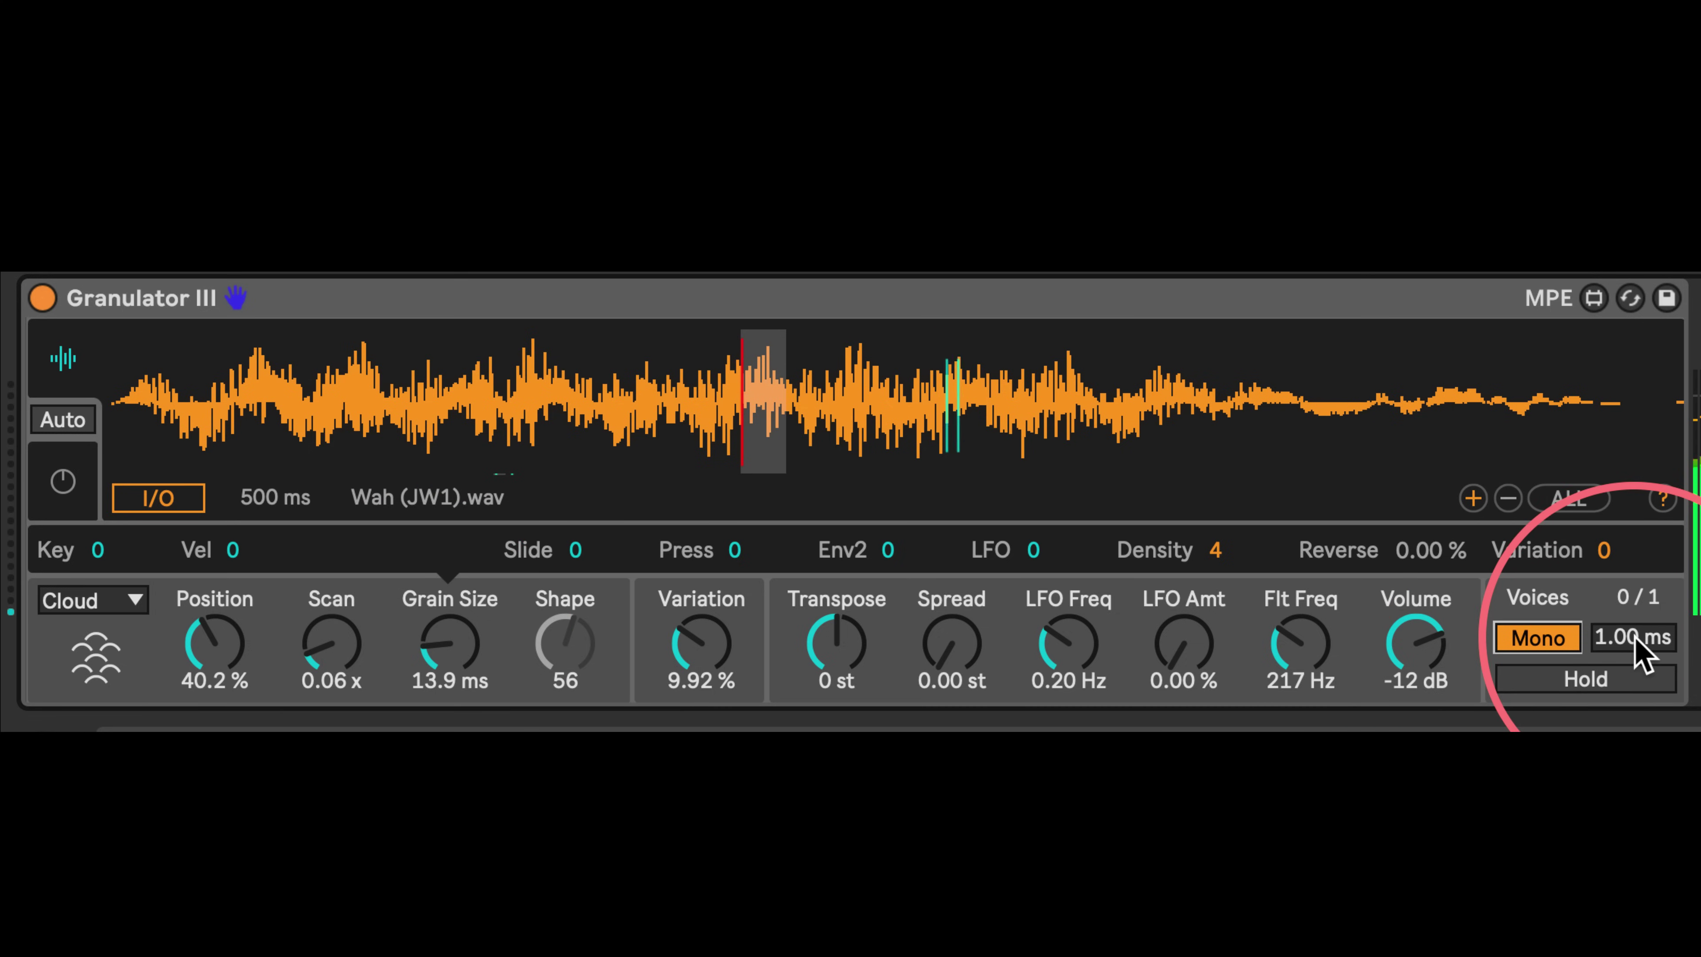
drag(1635, 641, 1635, 637)
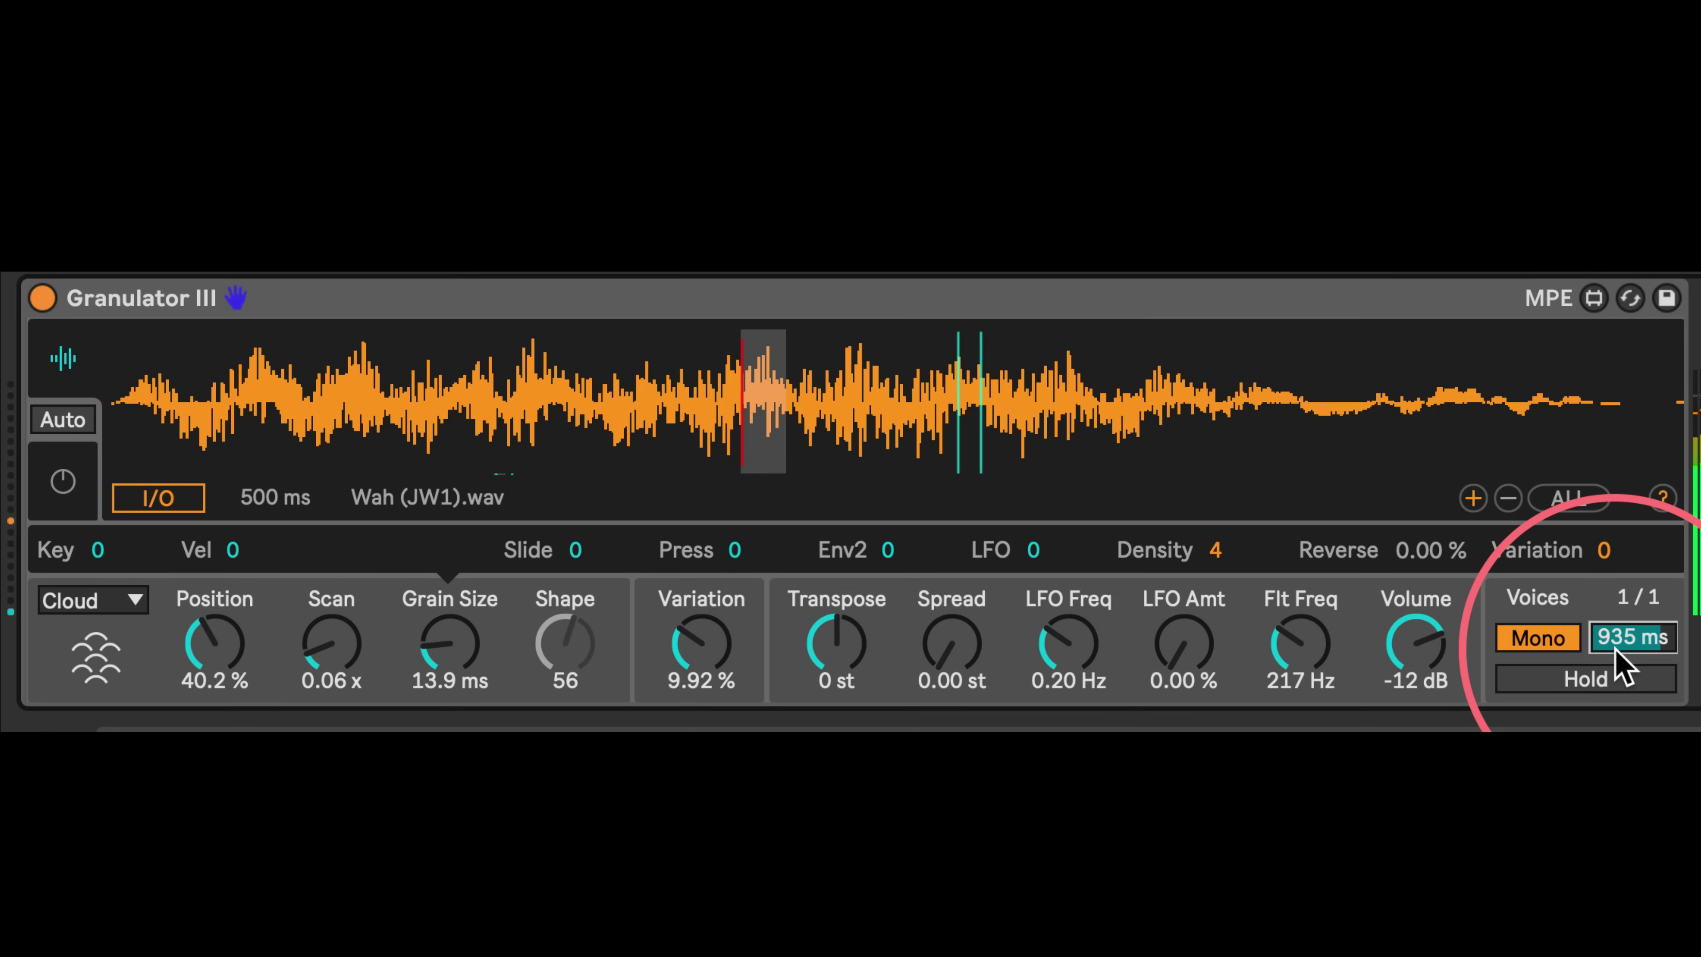
key(Delete)
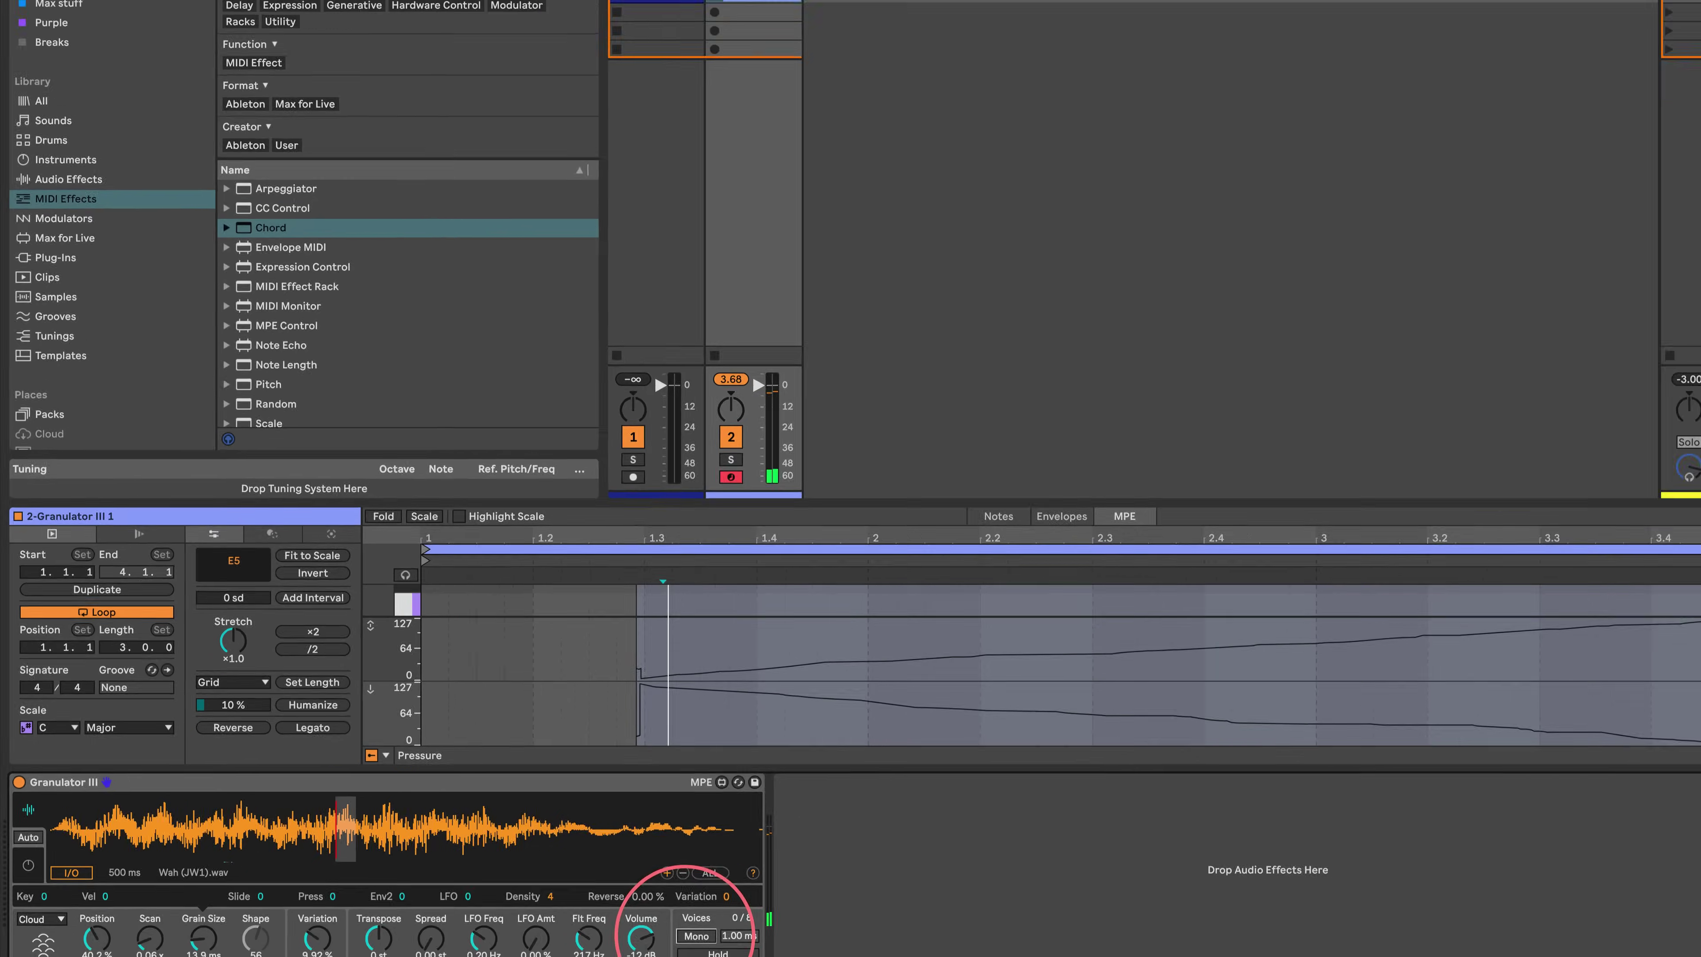
click(1538, 637)
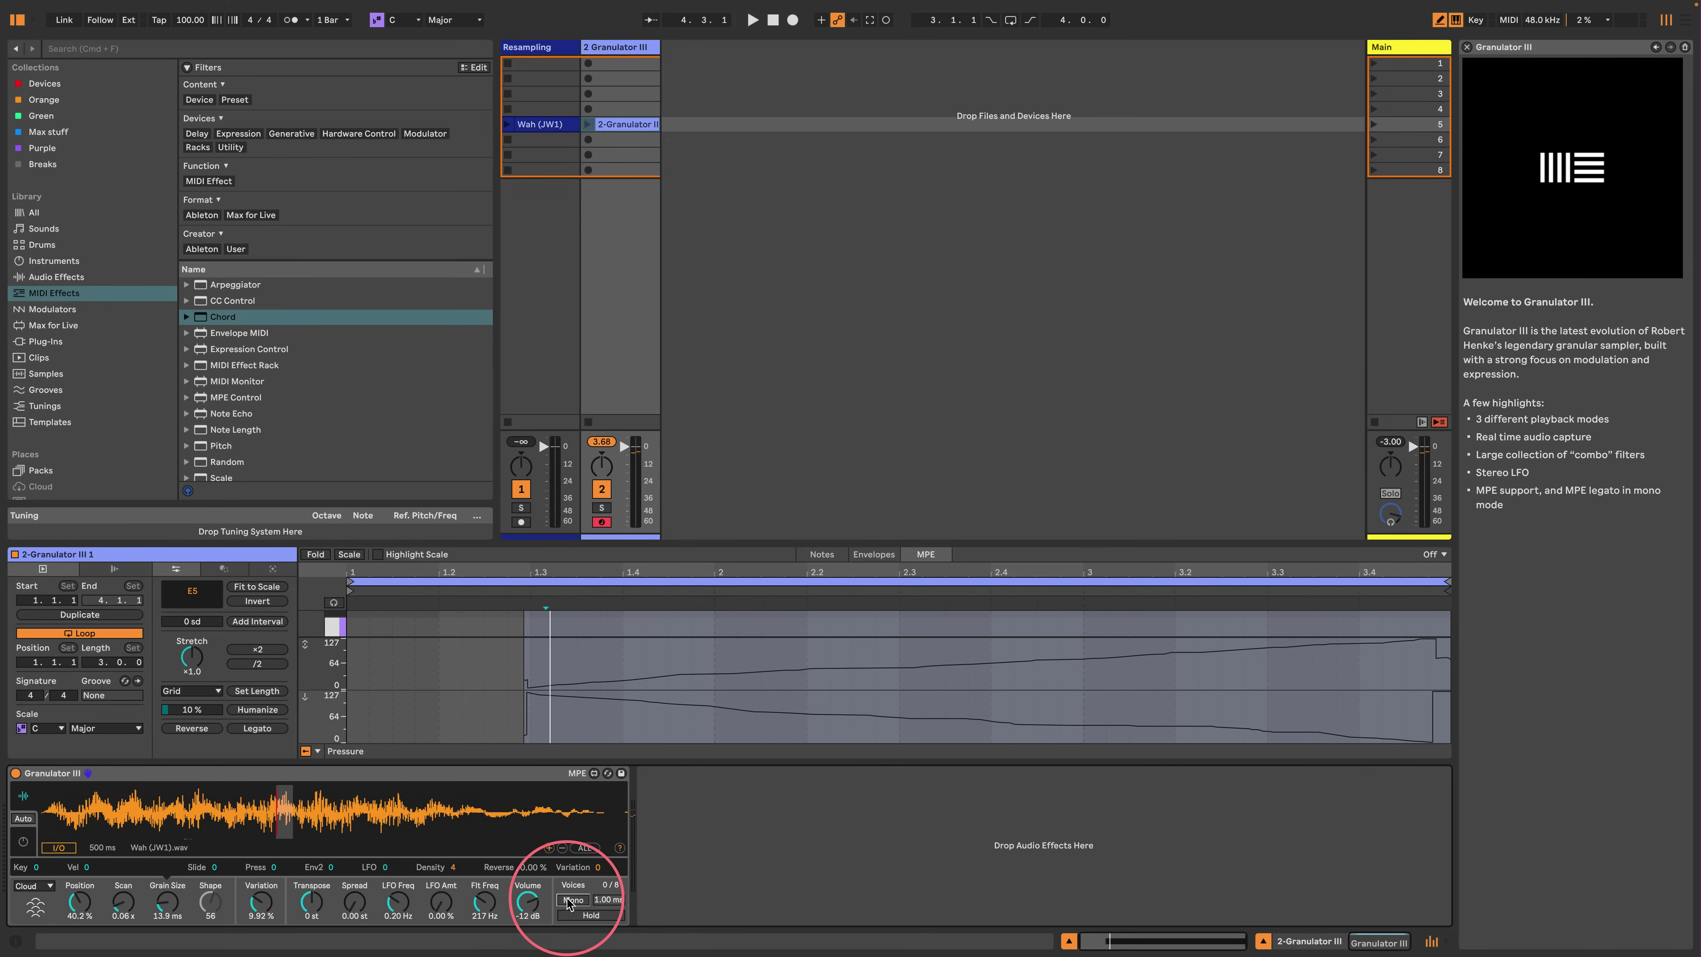
Zoom the sample waveform in and out, then open Granulator III's online help page
click(548, 848)
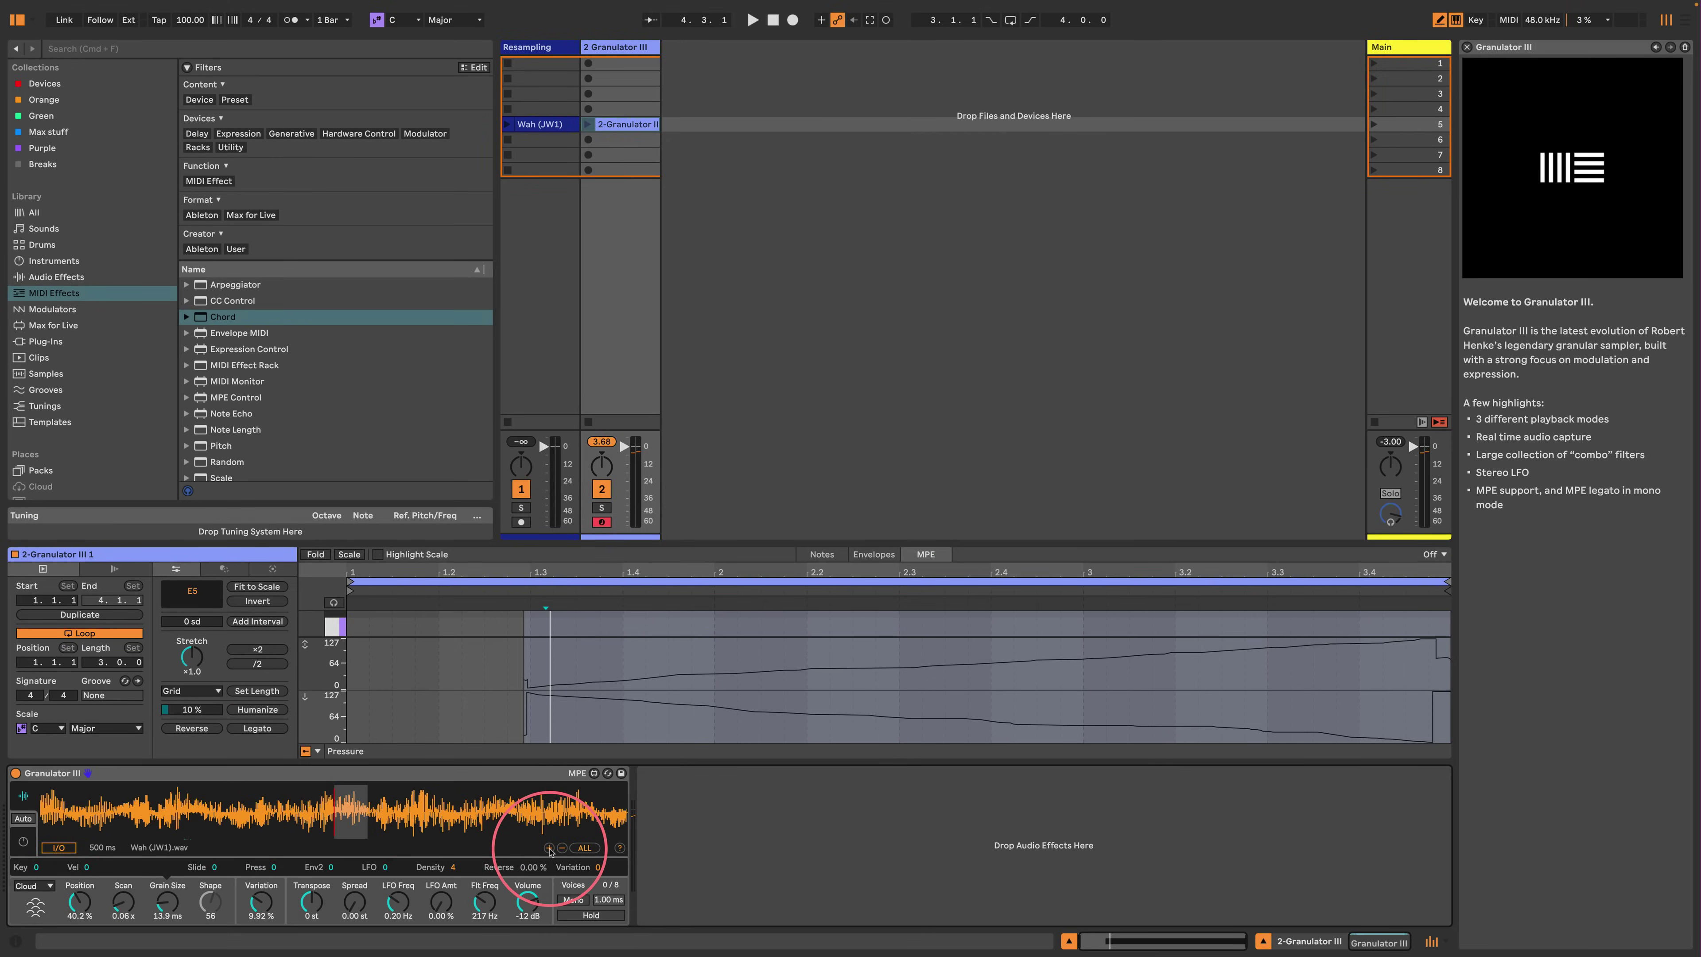
click(561, 848)
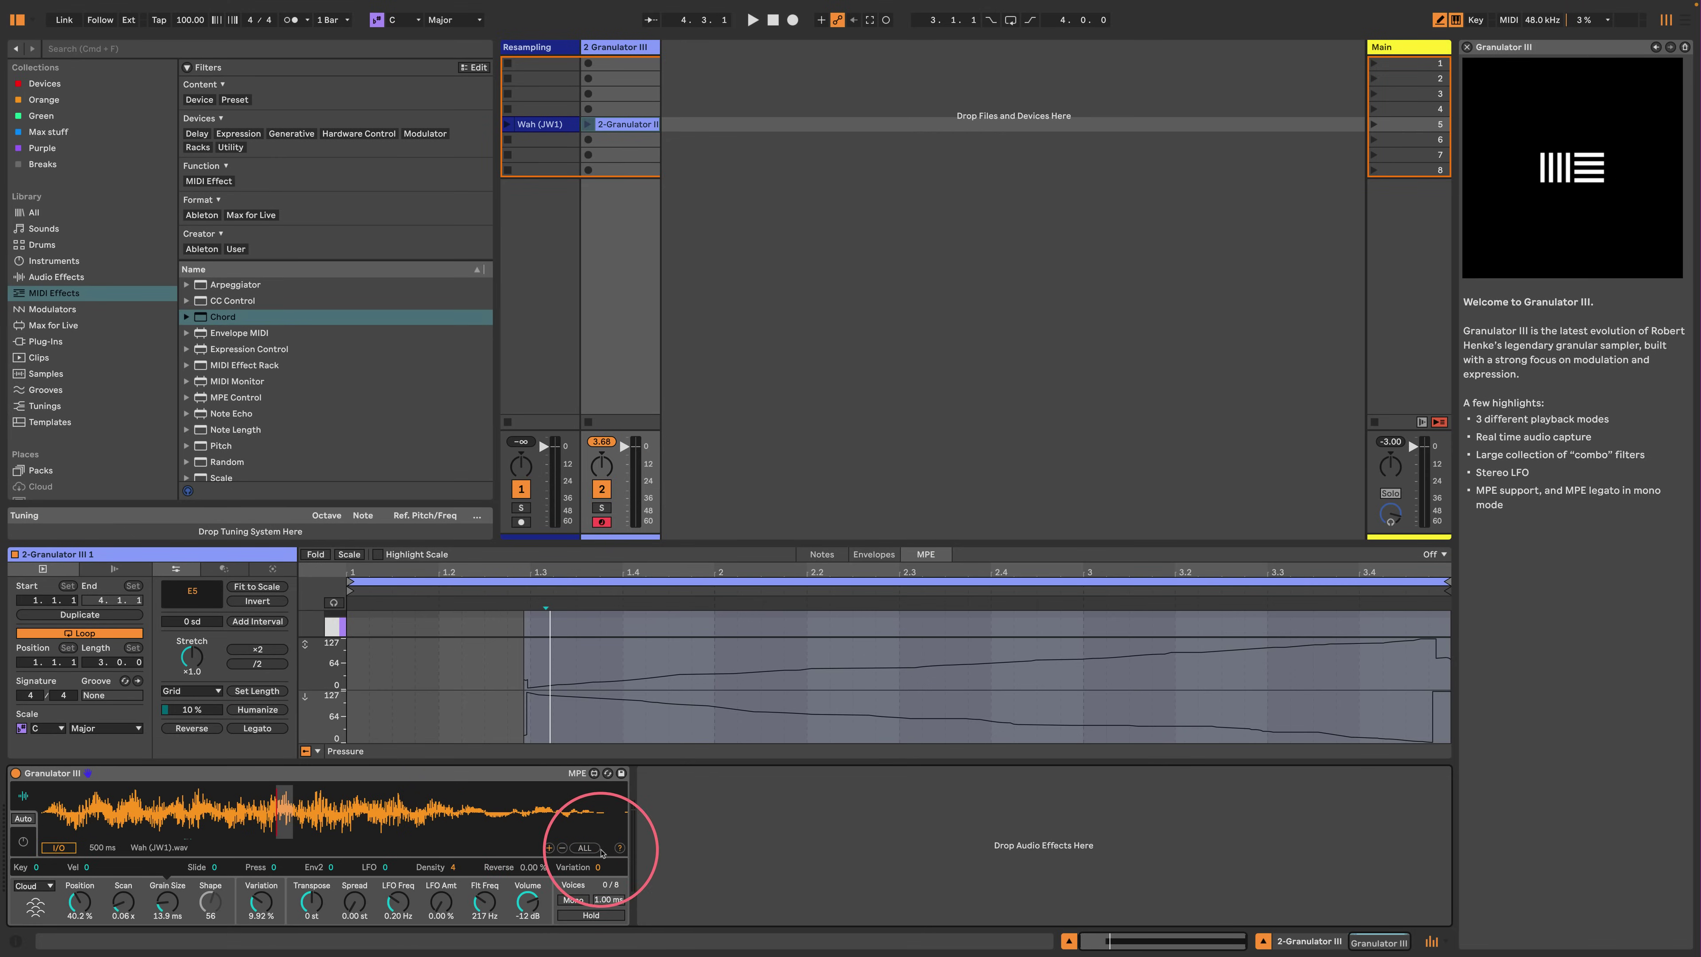
click(620, 849)
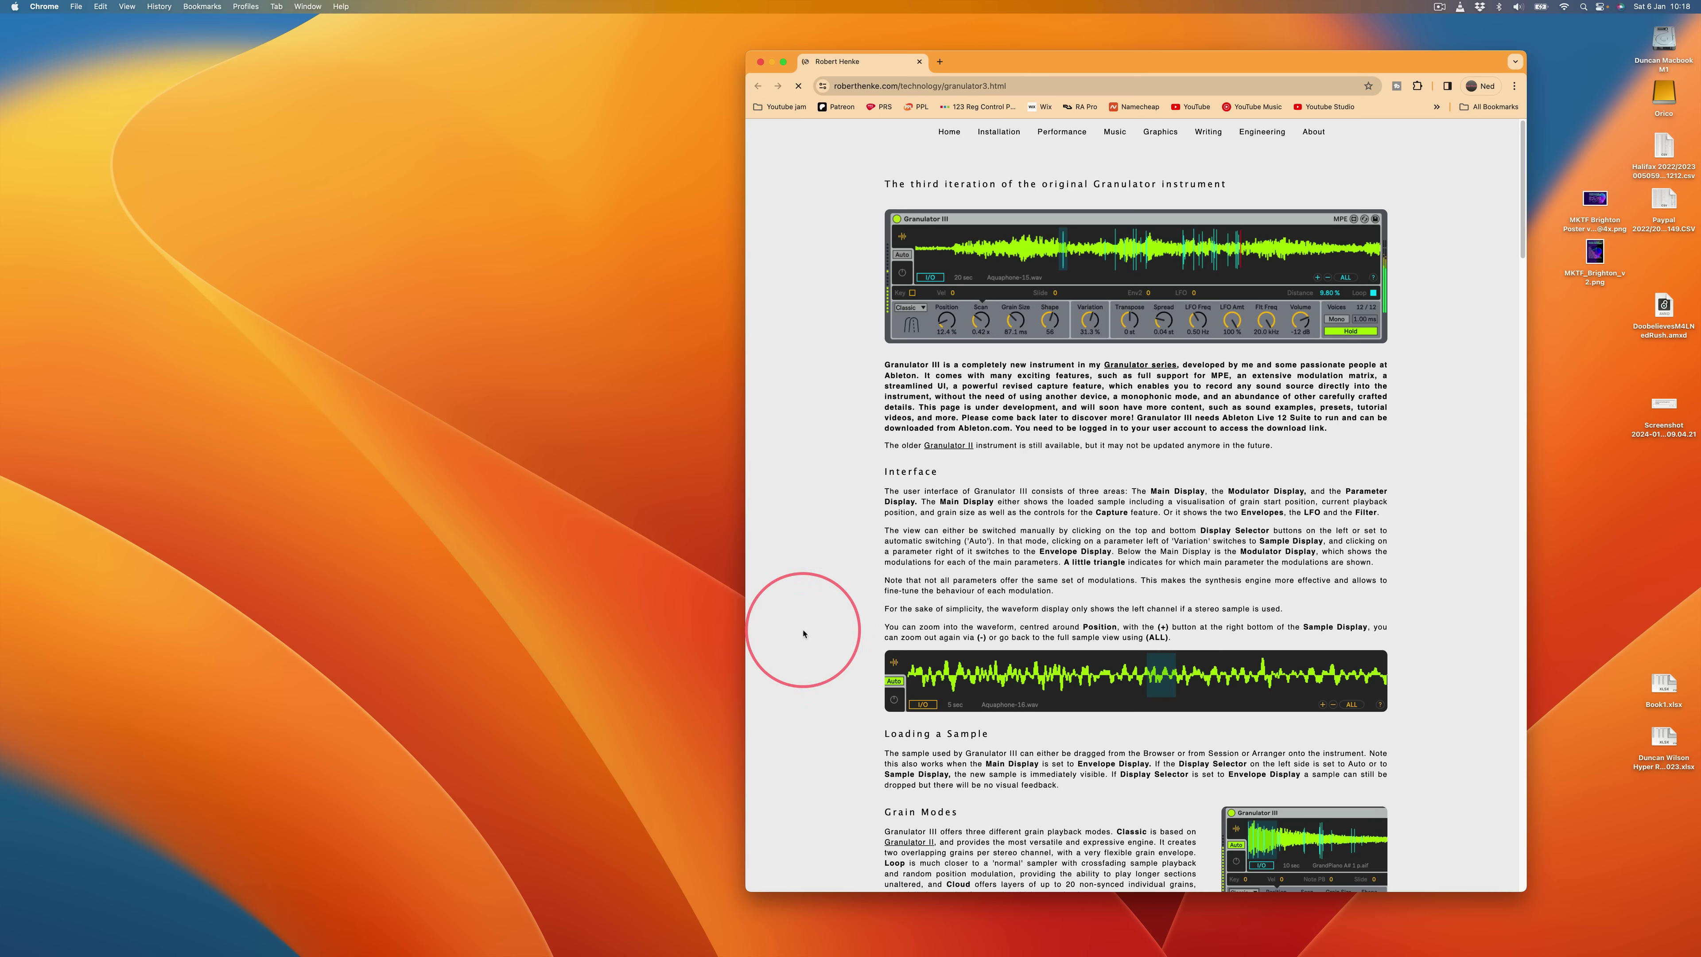
Move the Chrome help window up and left and switch back to Ableton Live
drag(1020, 72, 897, 42)
mouse_move(1084, 951)
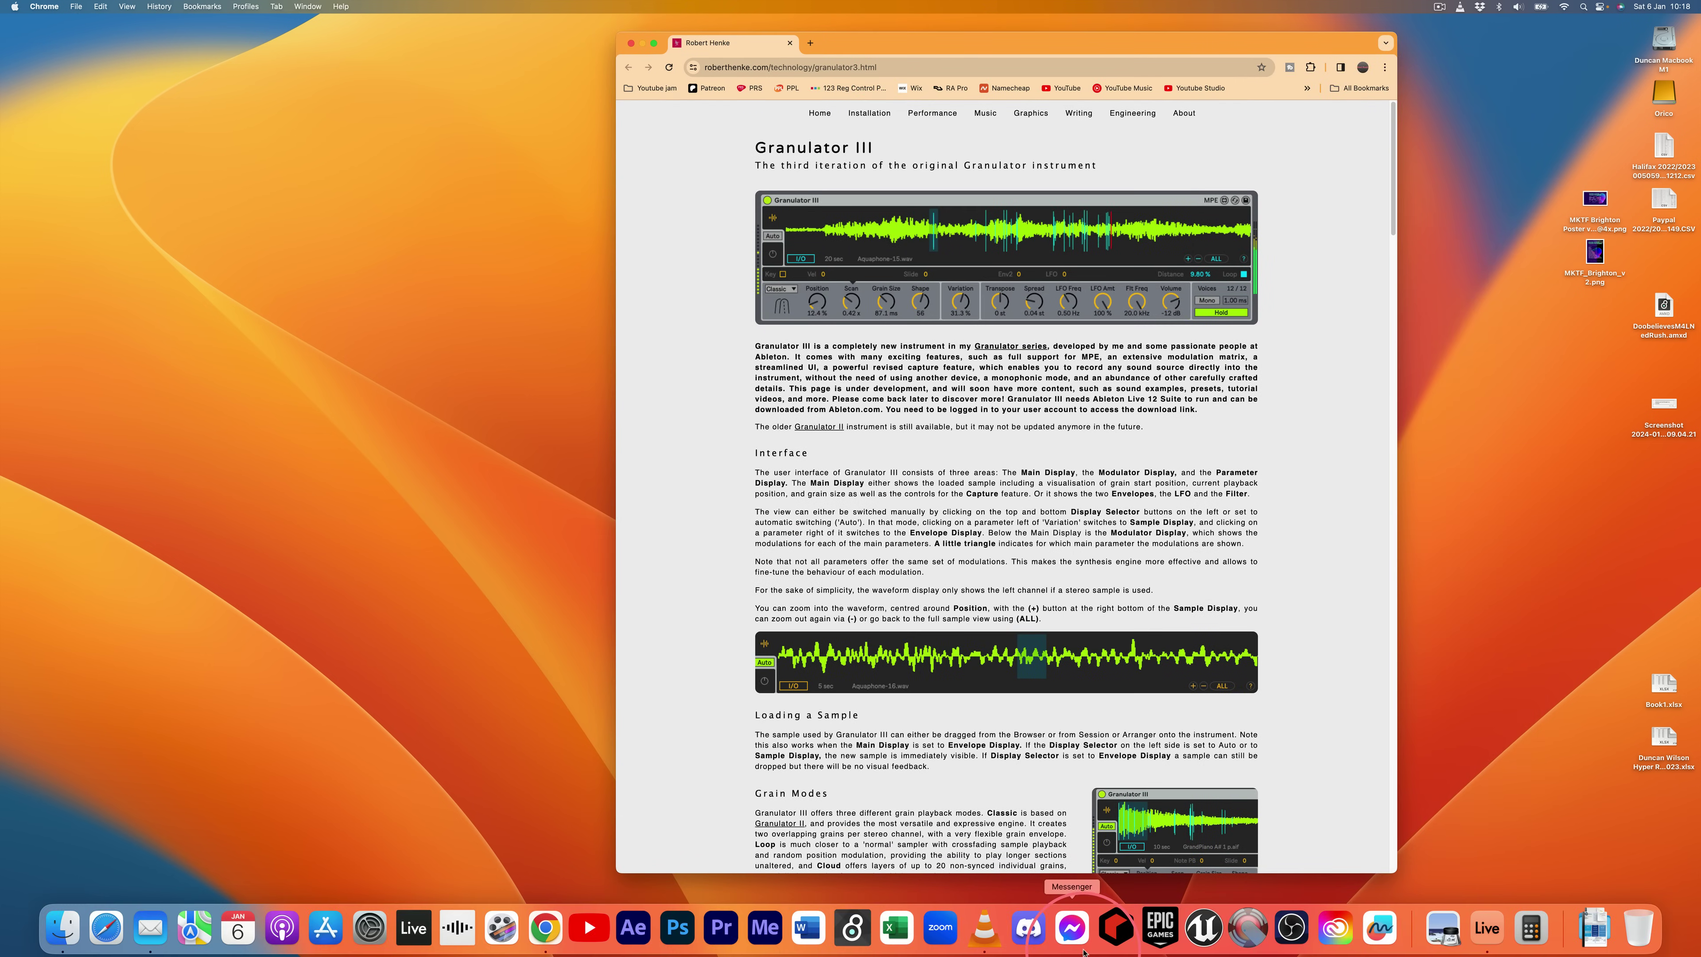
click(420, 932)
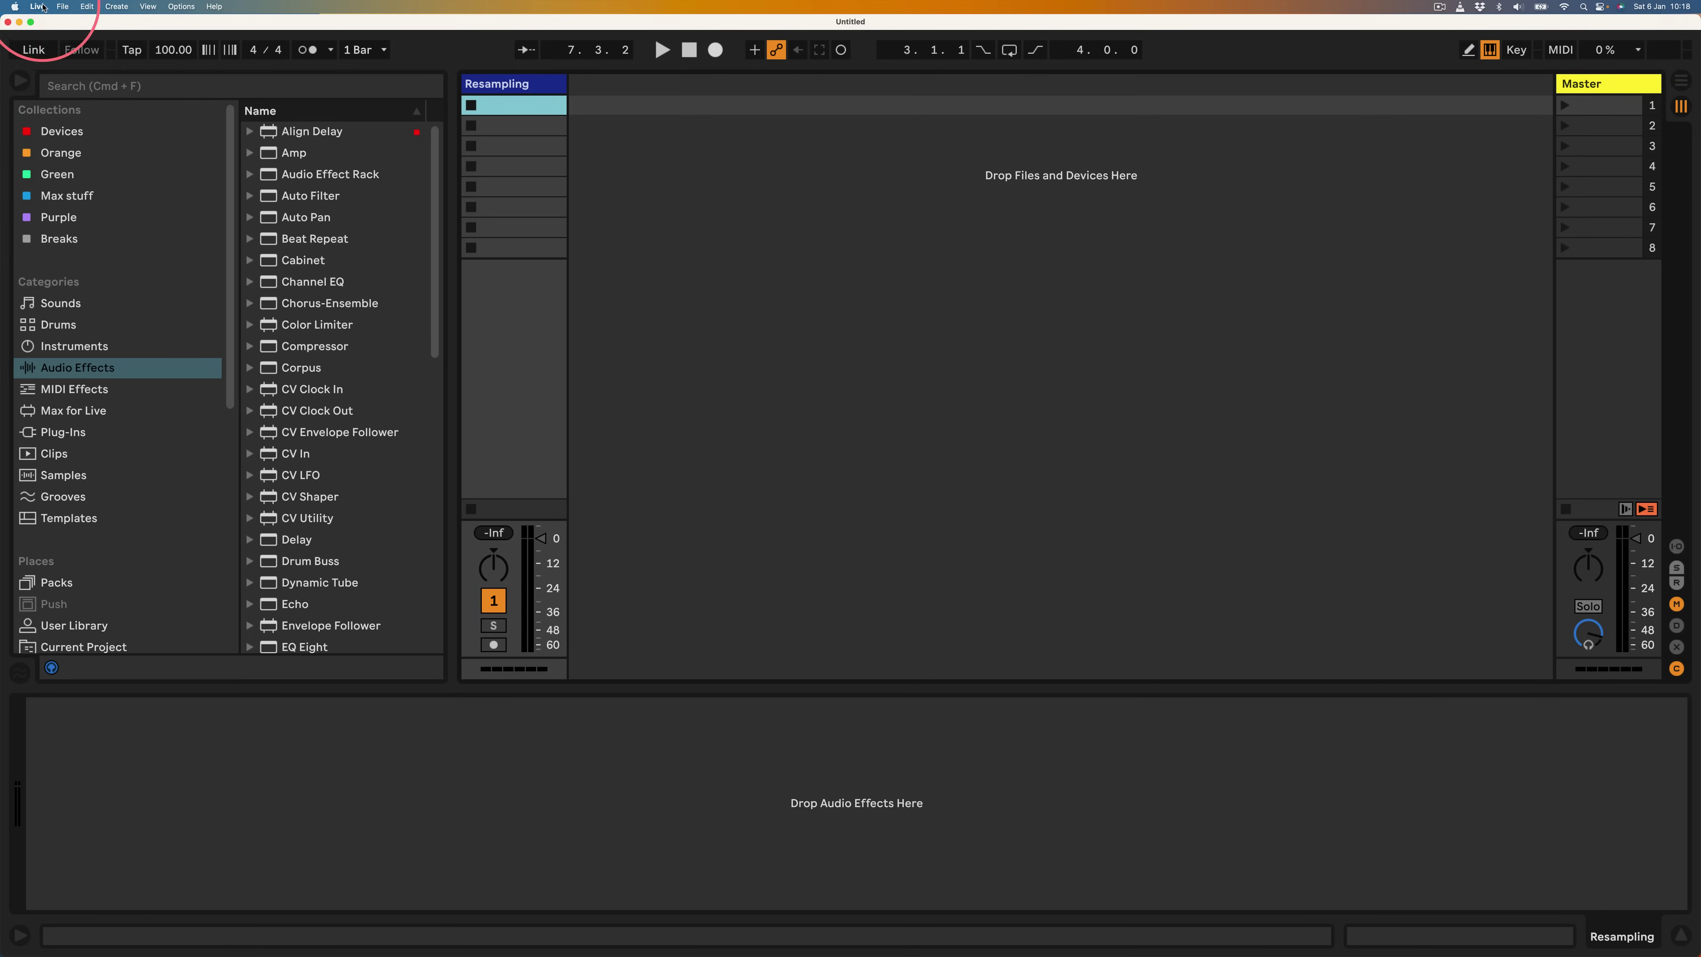
Quit the empty untitled Live instance and bring the Granulator III set back up
click(38, 7)
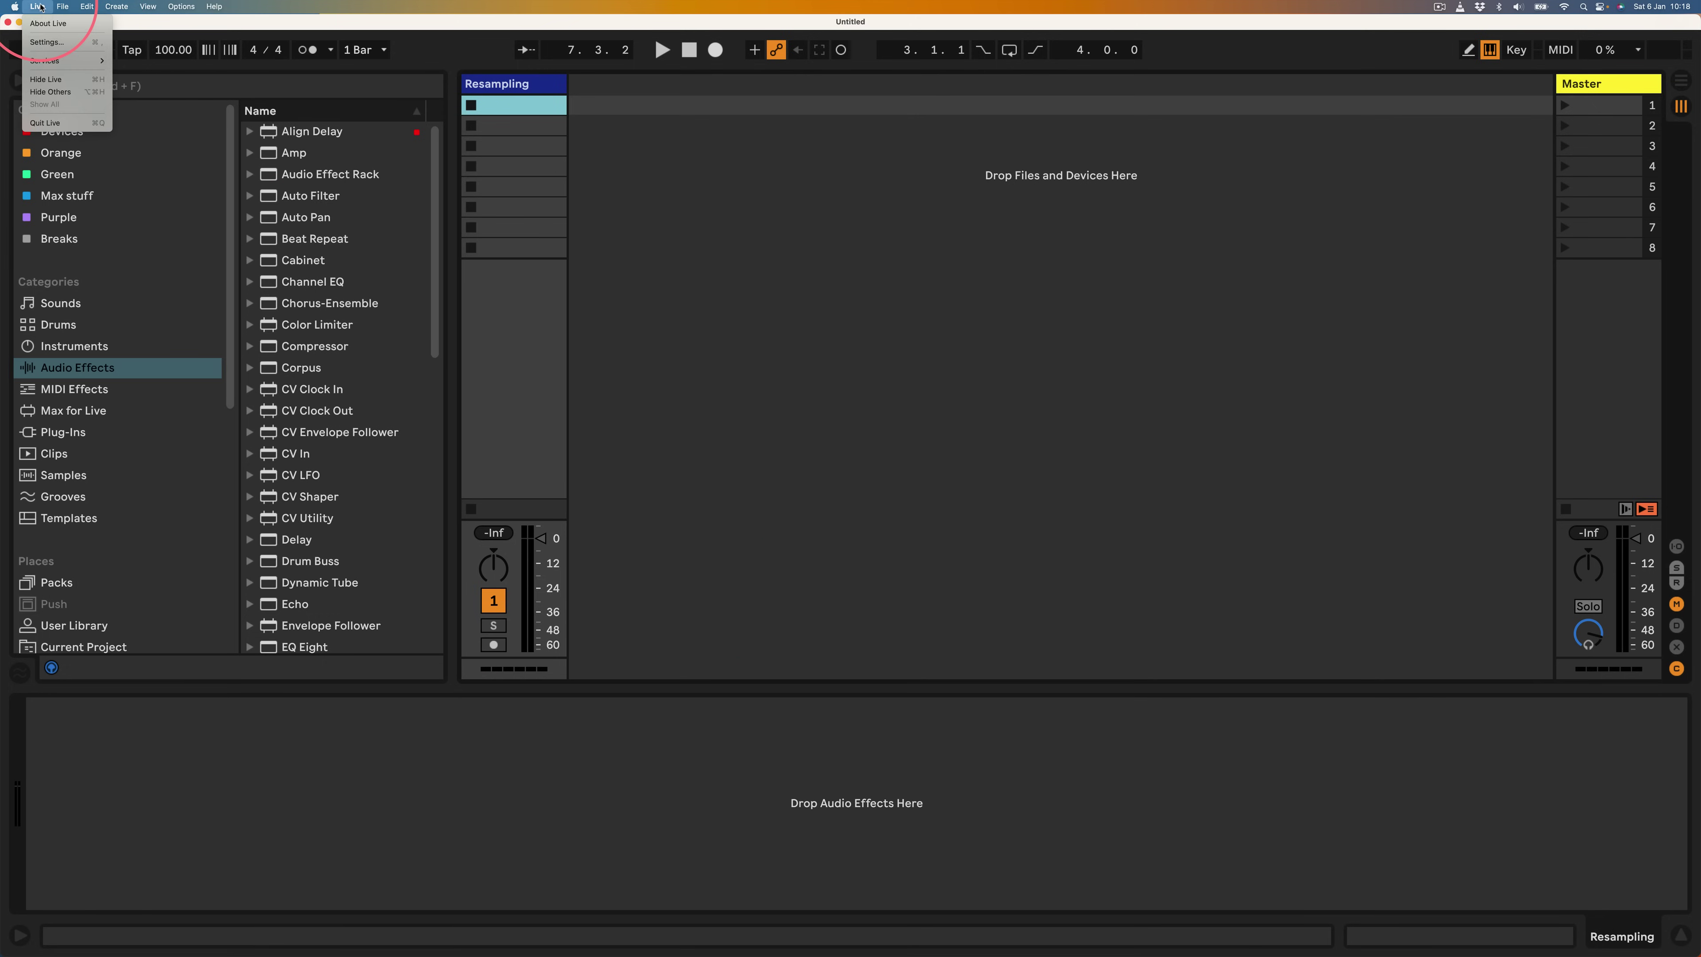
click(44, 123)
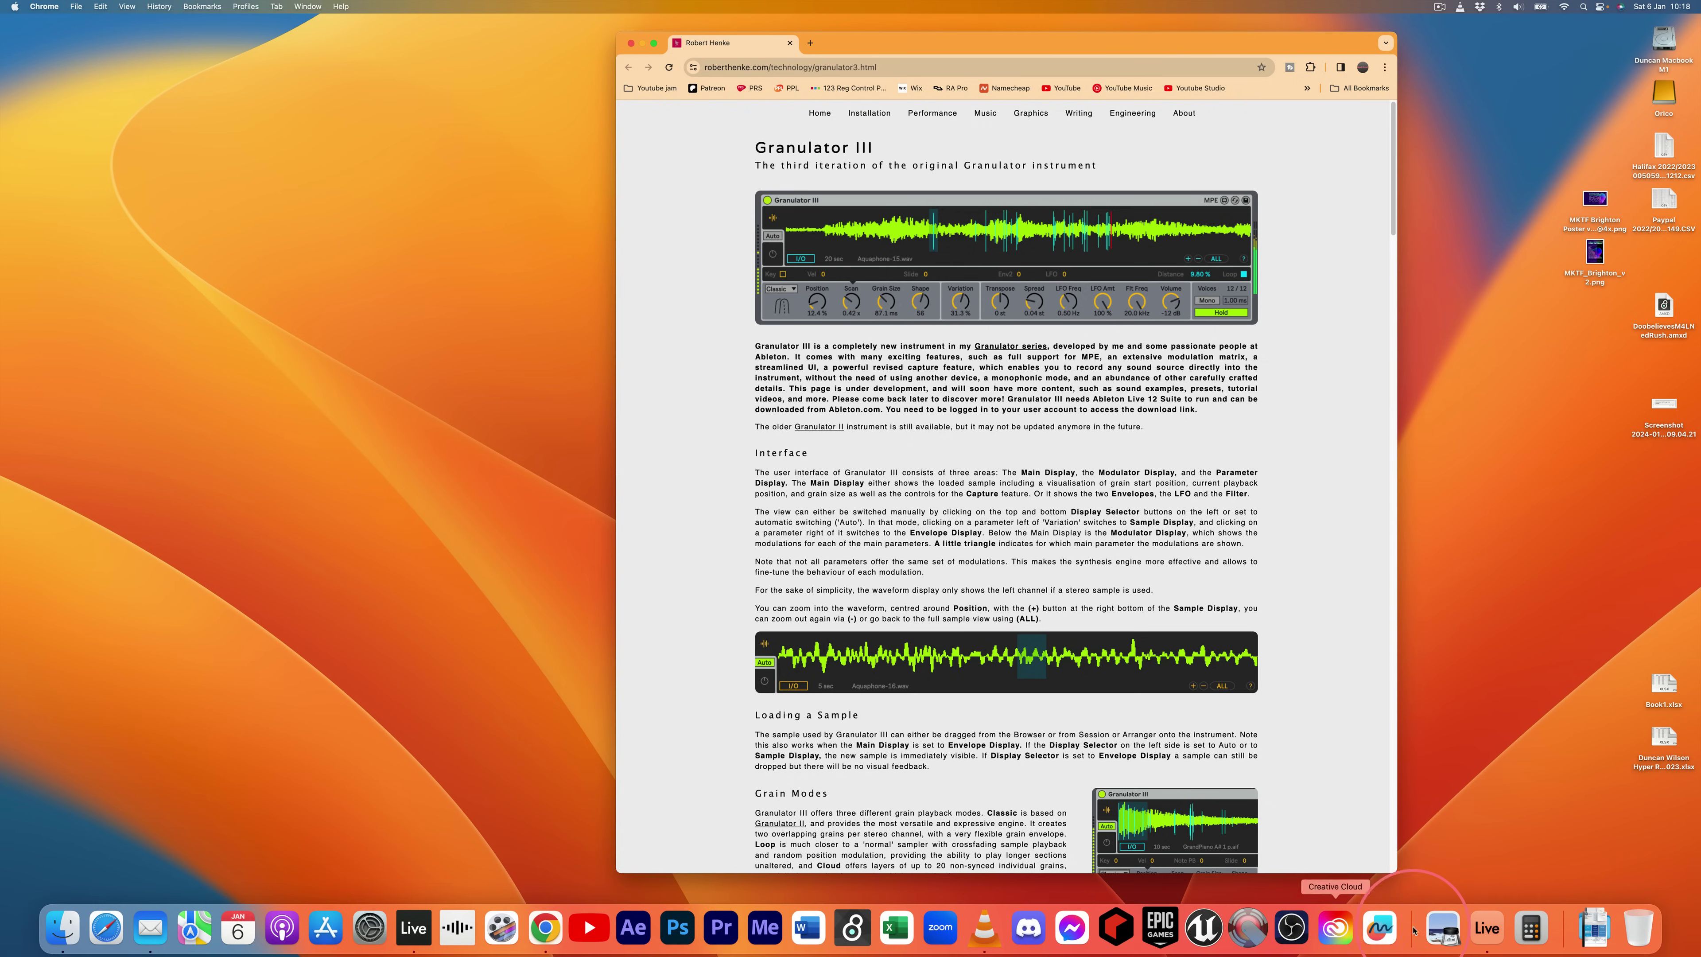
click(1485, 927)
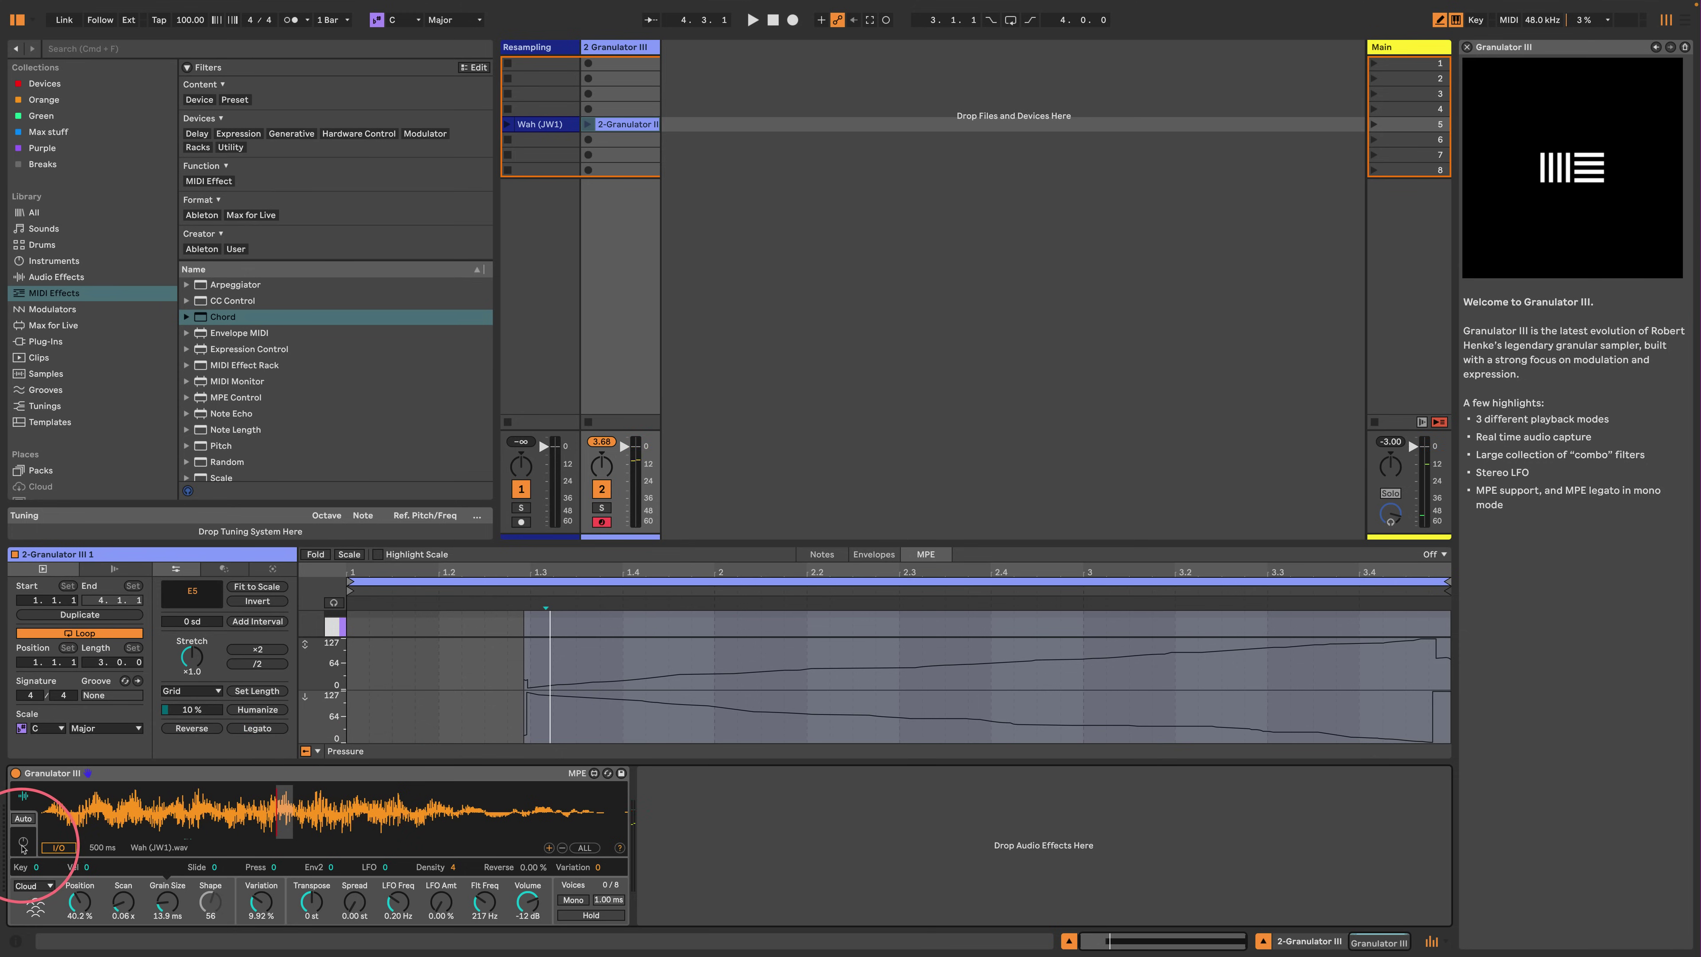
Toggle between envelope and waveform views, then show the I/O capture controls (No Input, 2 sec)
click(23, 843)
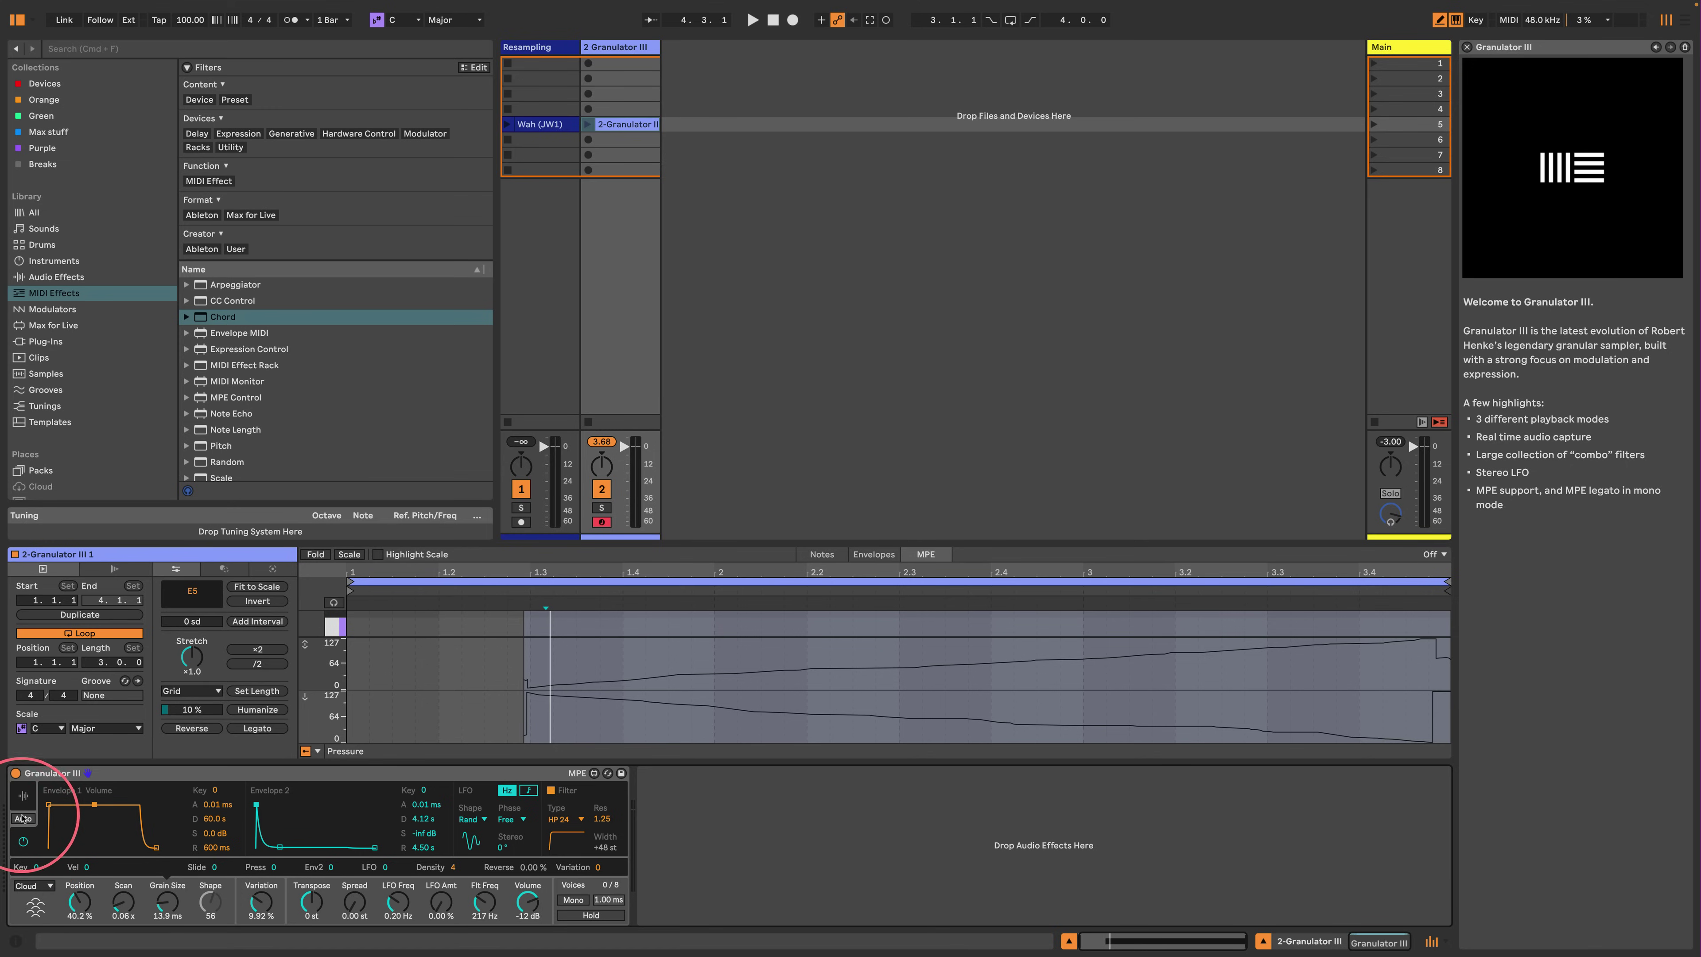
click(24, 796)
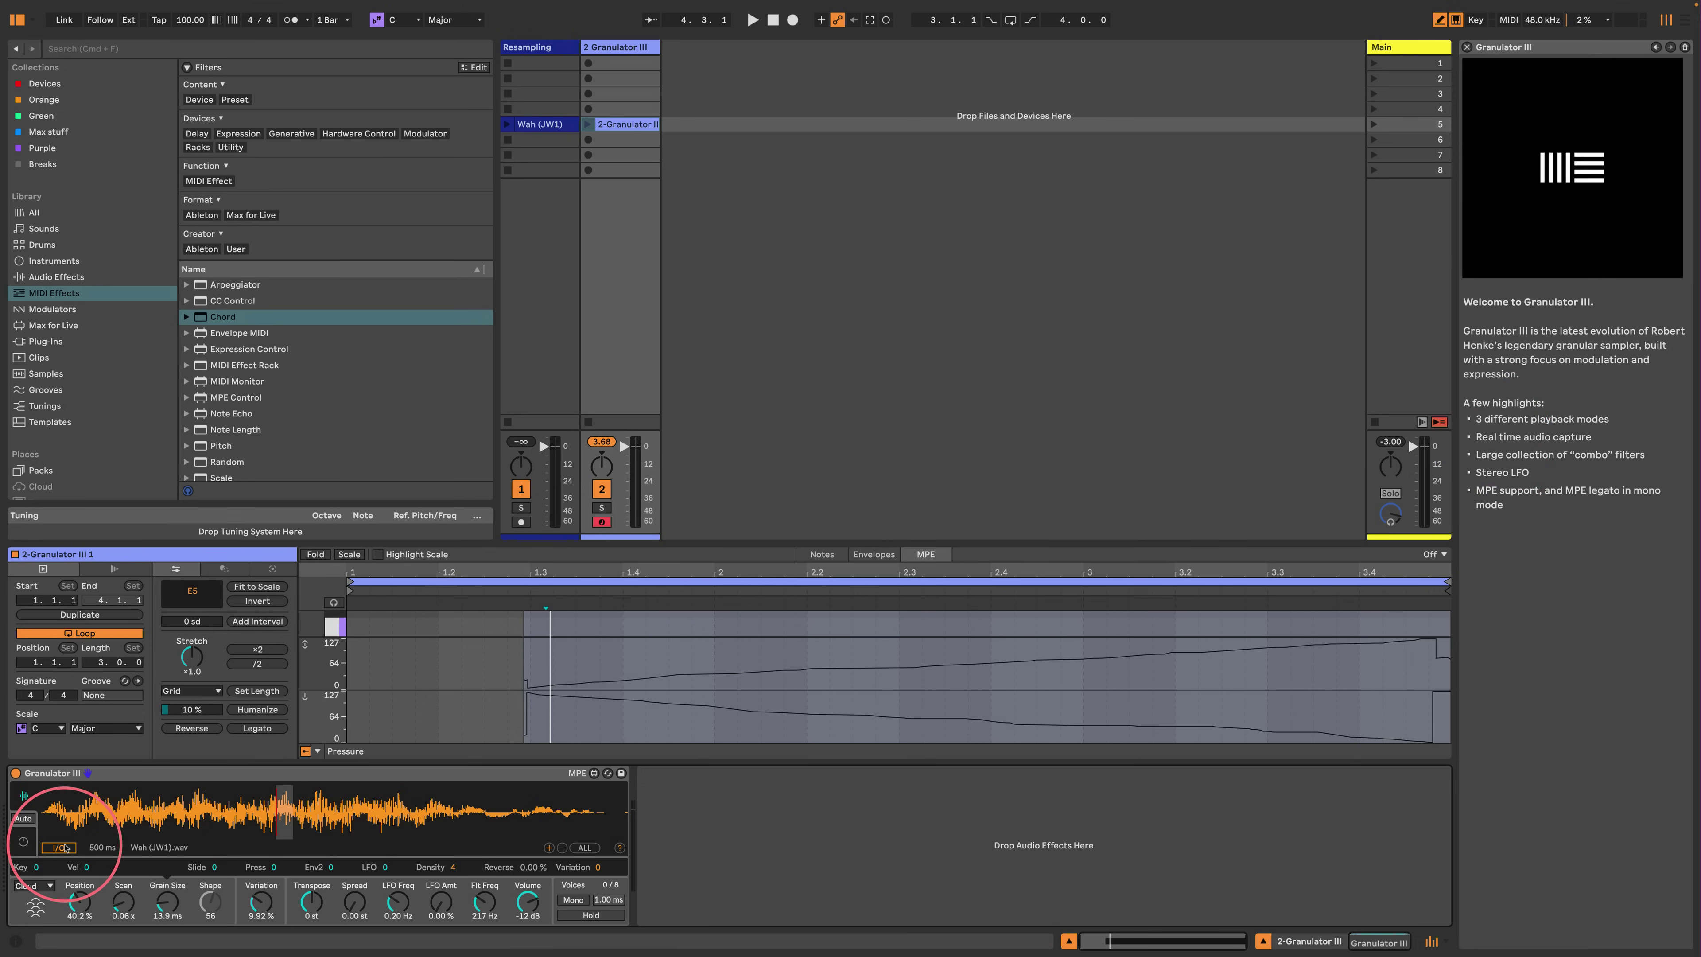
click(62, 847)
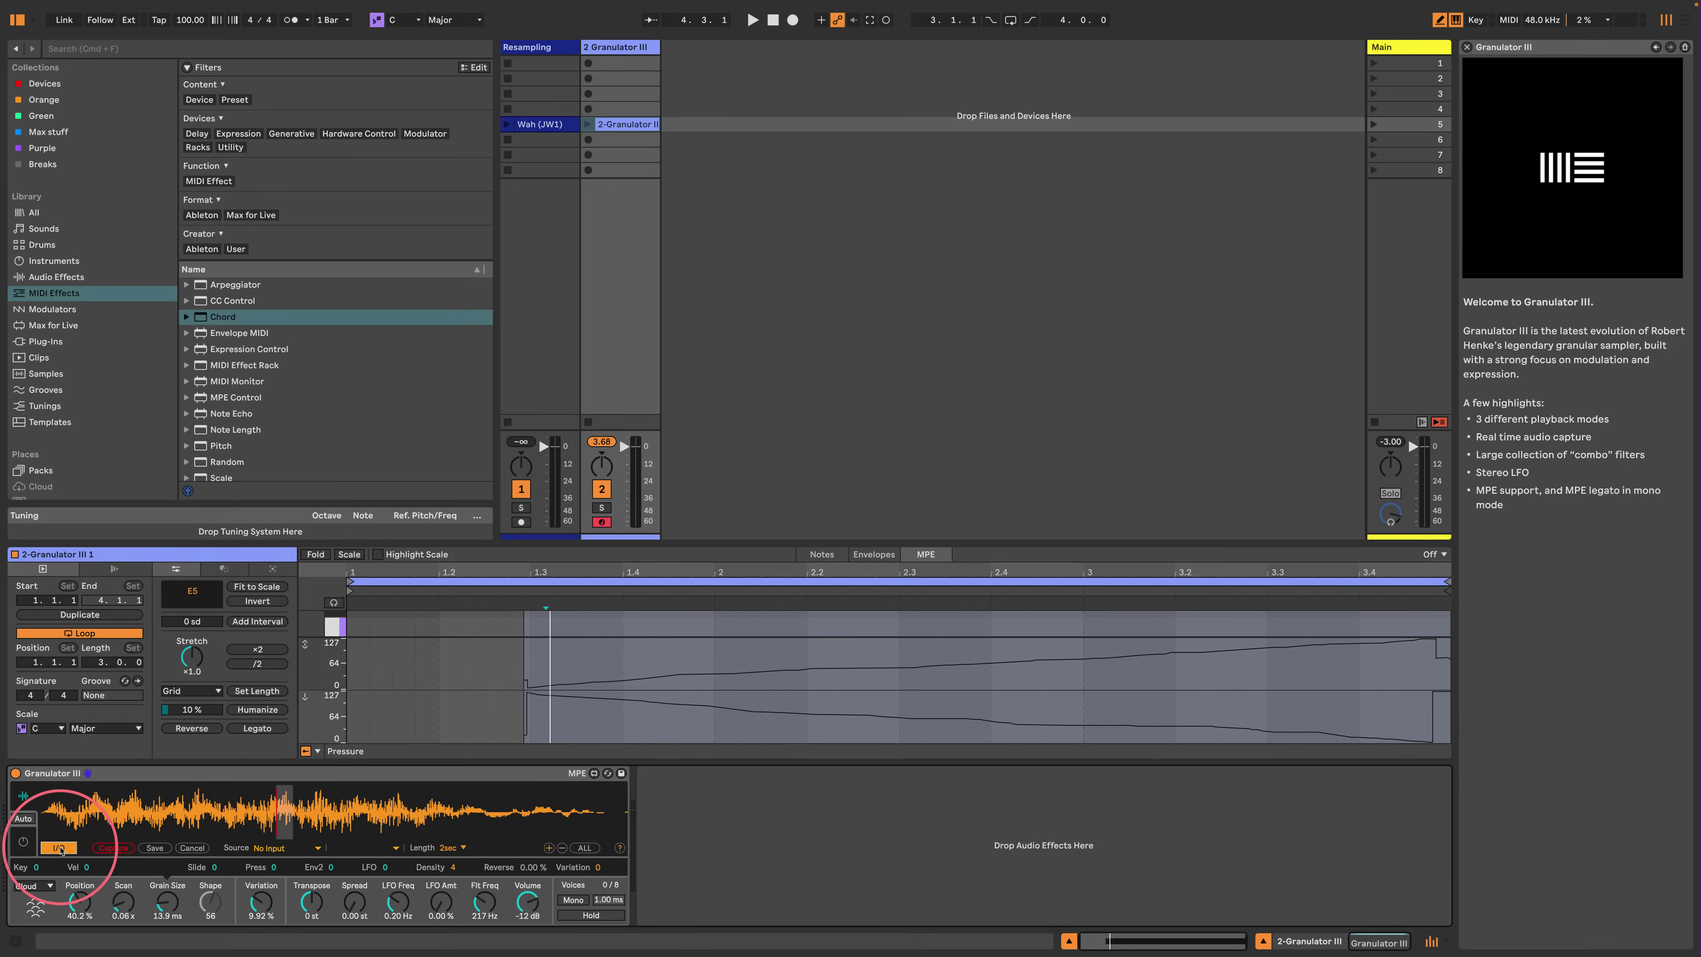
Insert a new audio track after the Granulator III track and enlarge the mixer area
click(637, 48)
key(super+t)
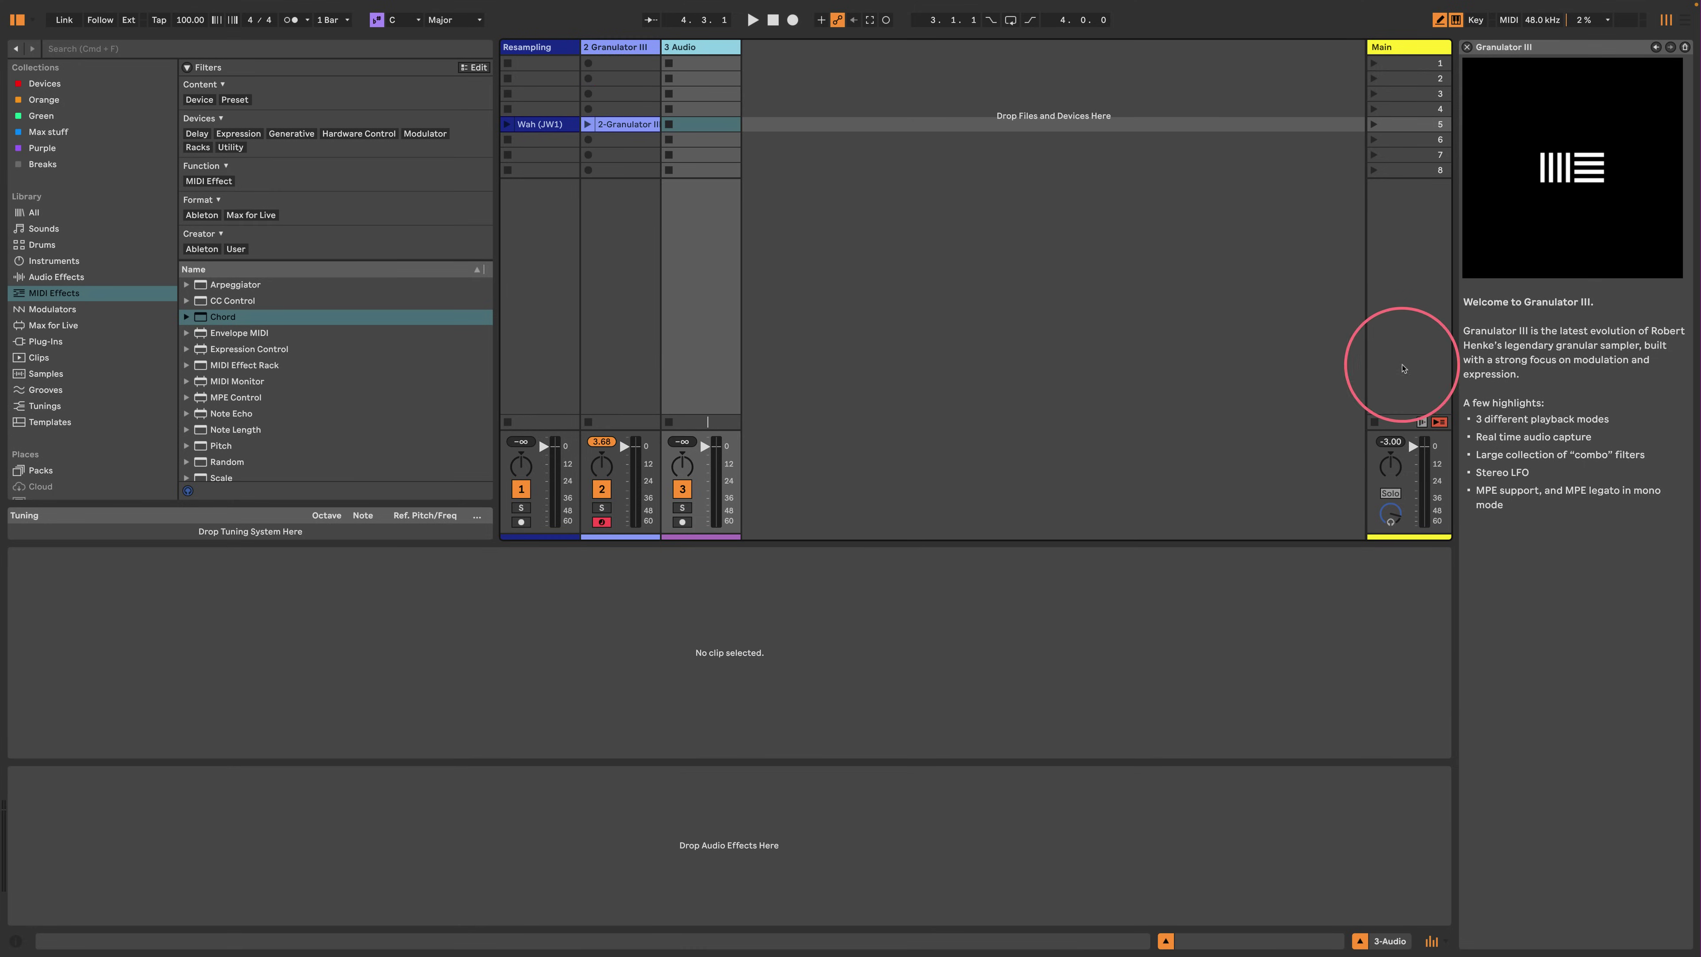
drag(1338, 542, 1348, 922)
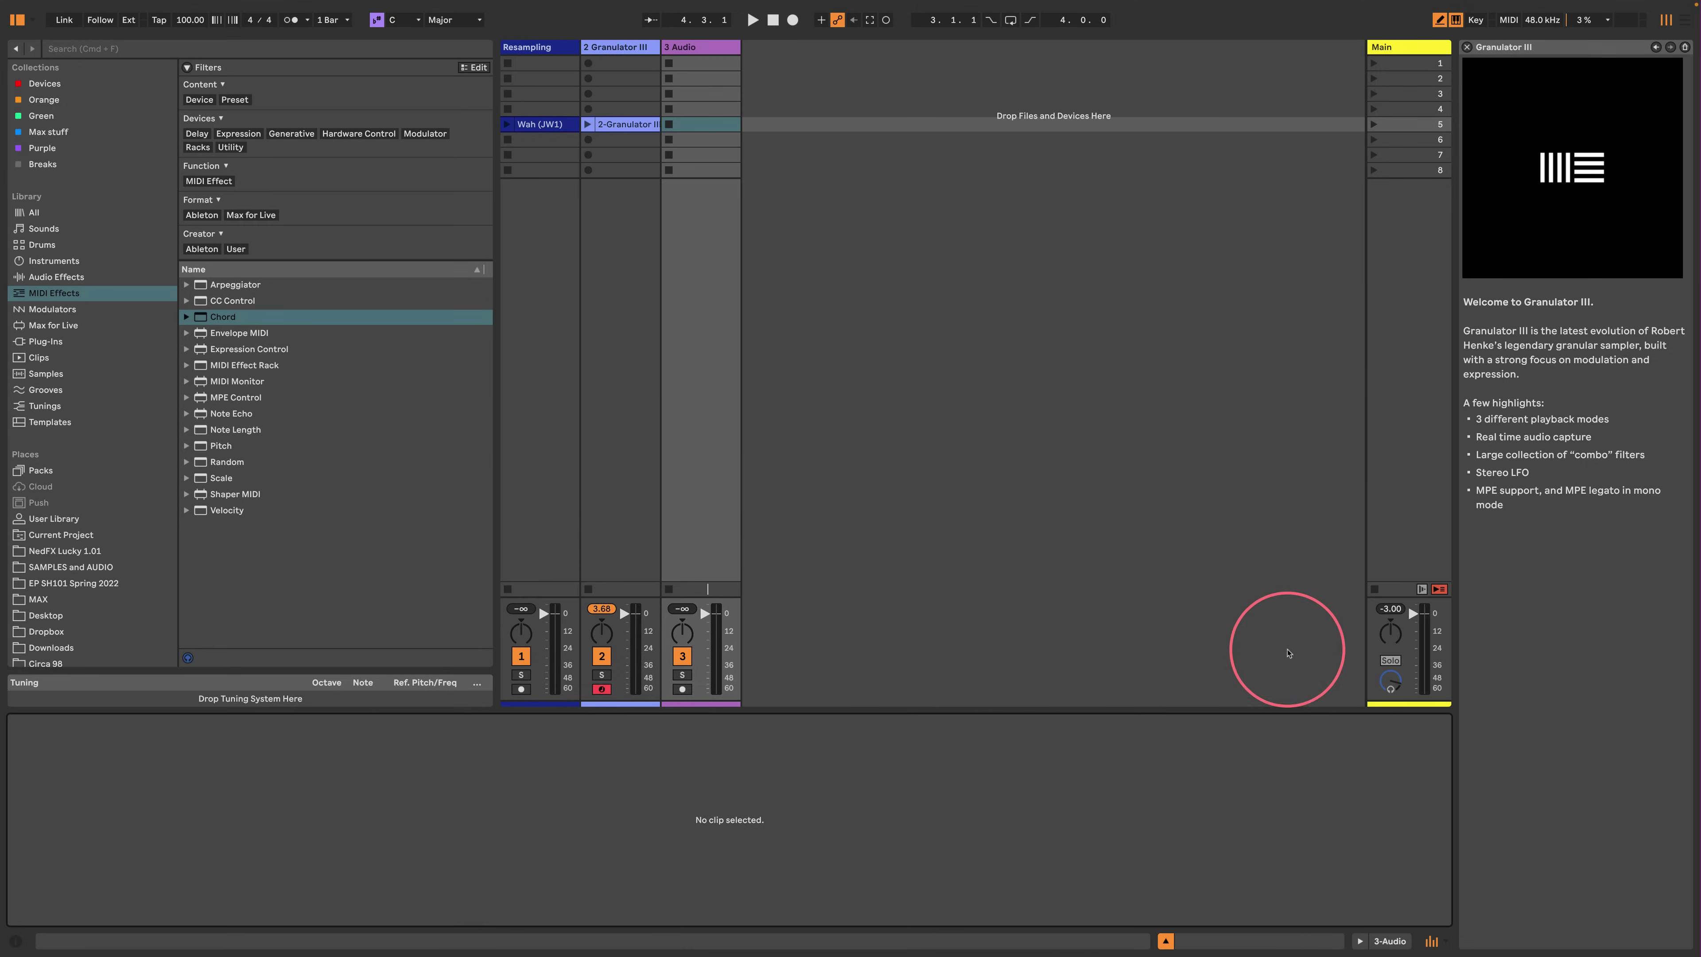
Show the mixer's In/Out section, set the new track's Monitor to In, and reselect Granulator III
click(1444, 941)
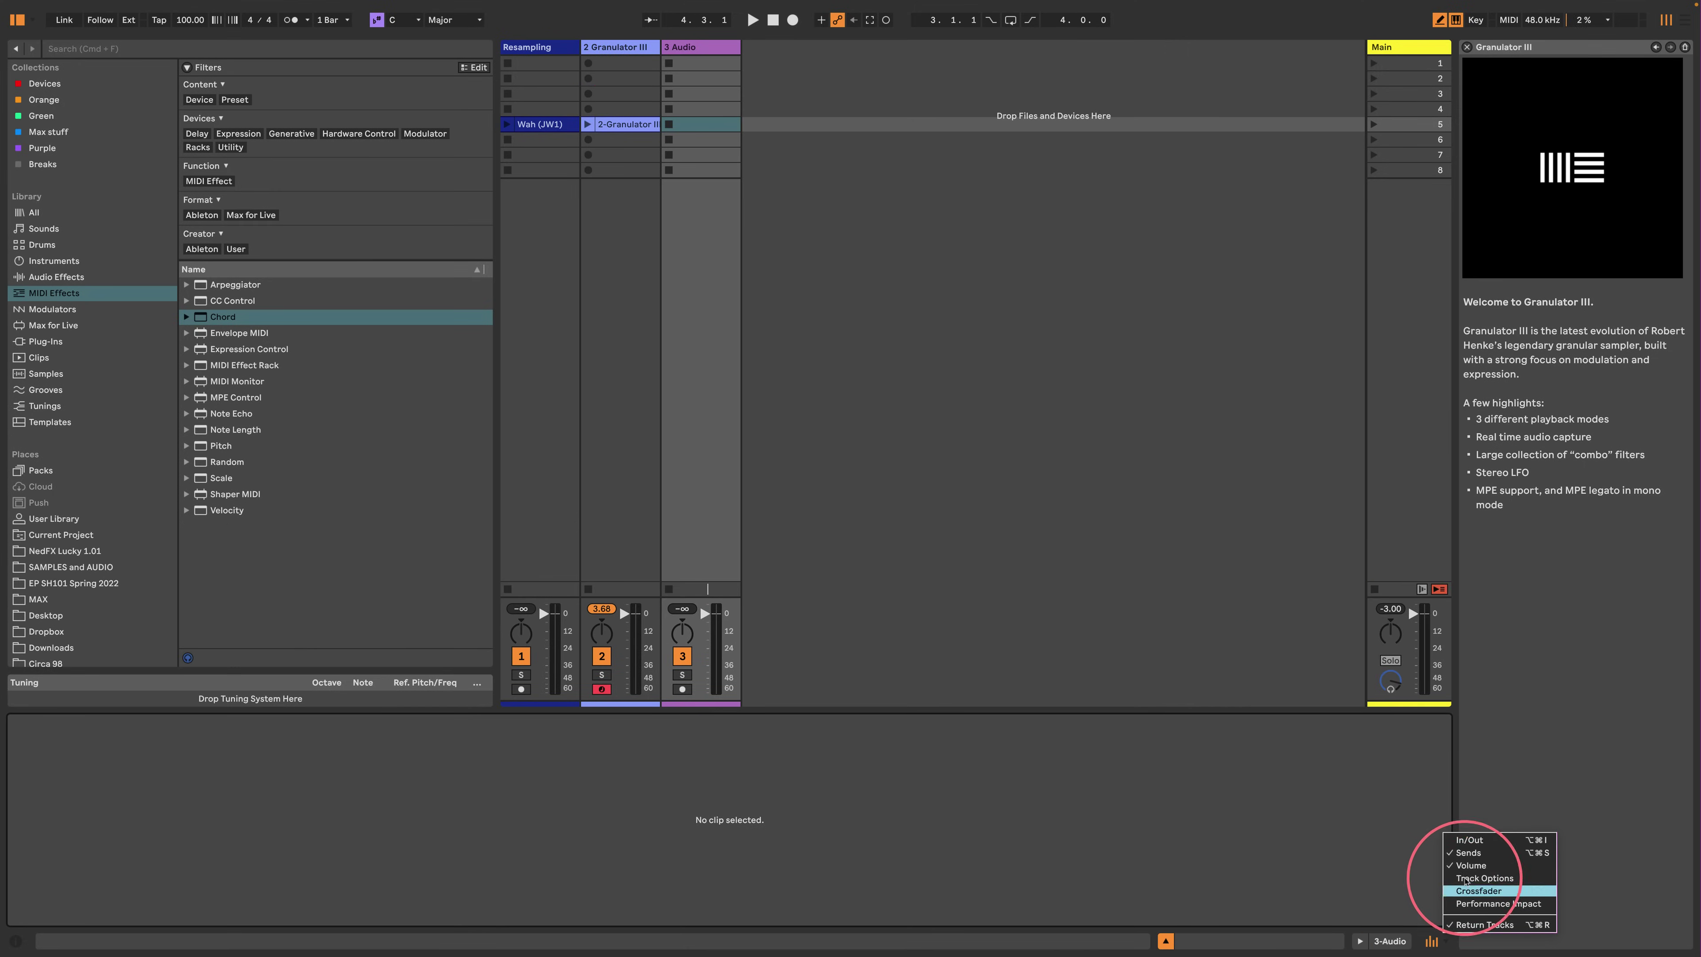
click(1449, 840)
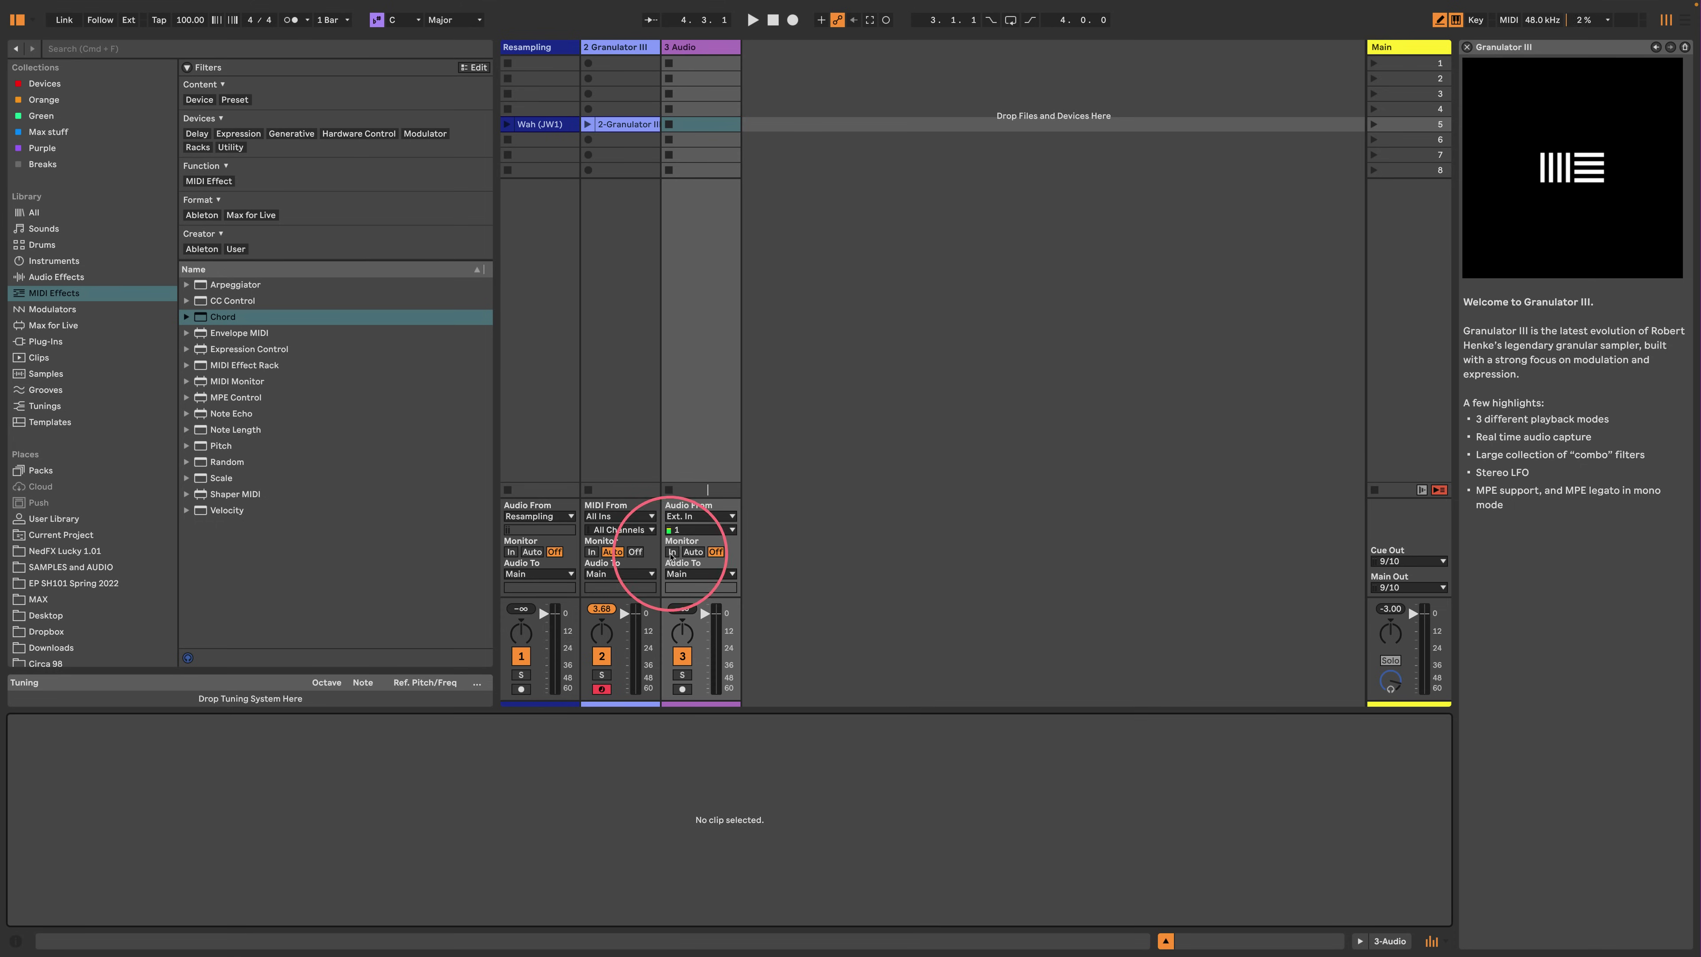
click(670, 552)
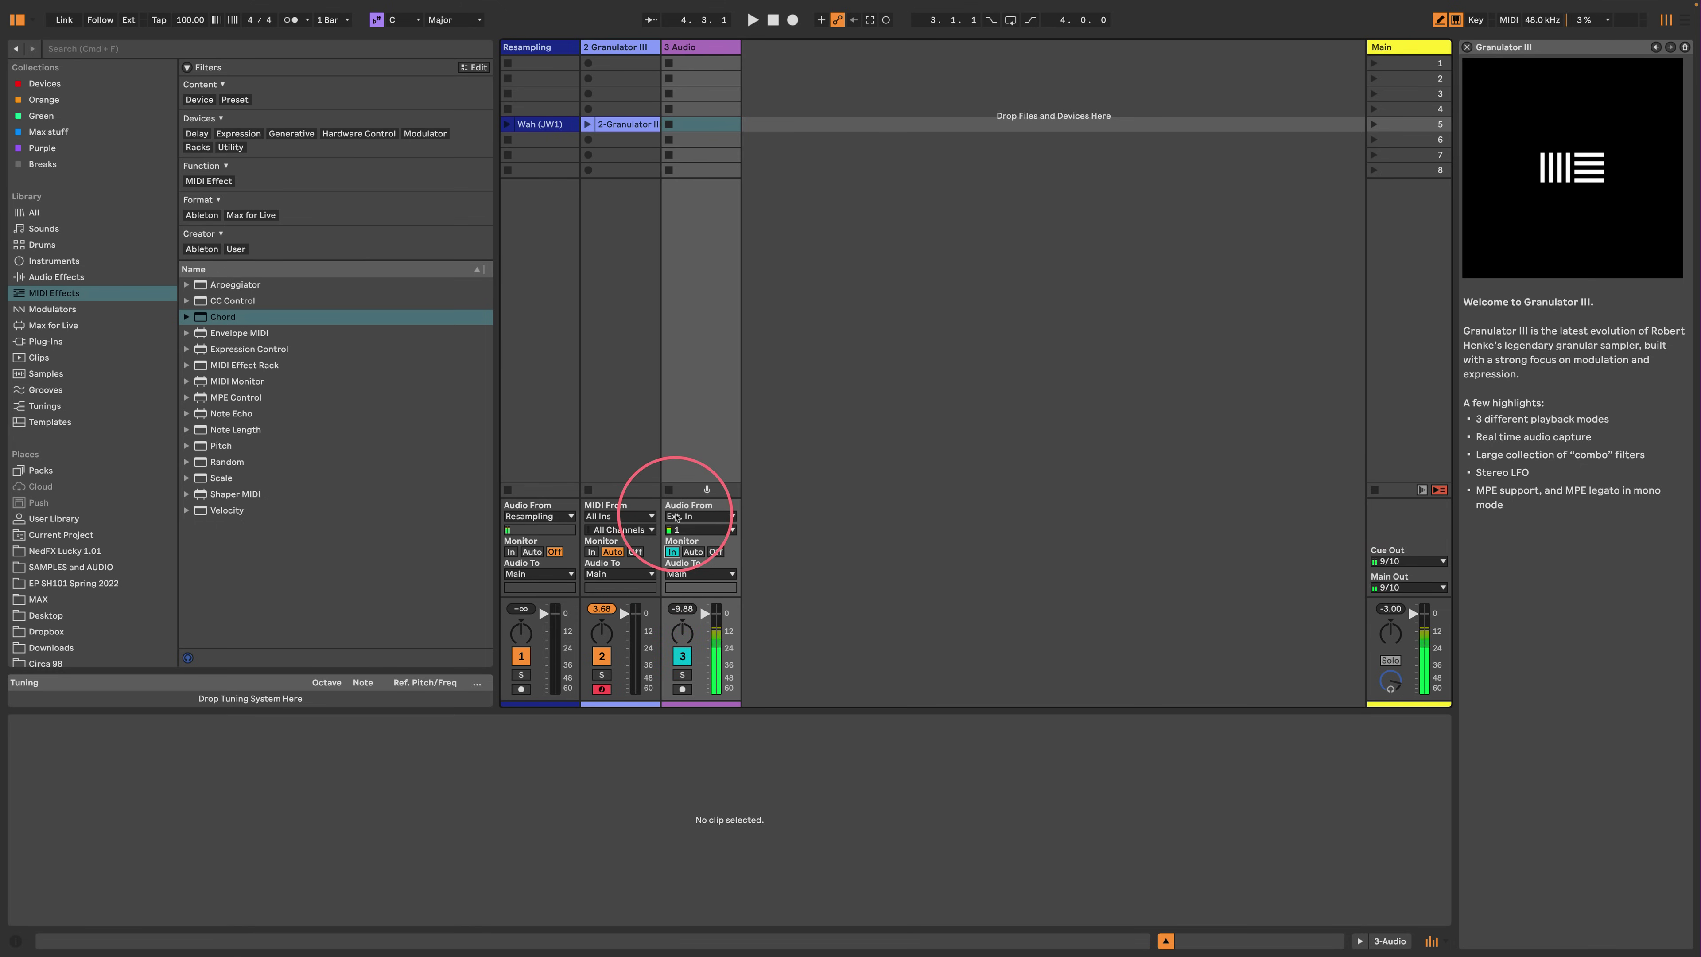
click(620, 48)
click(620, 49)
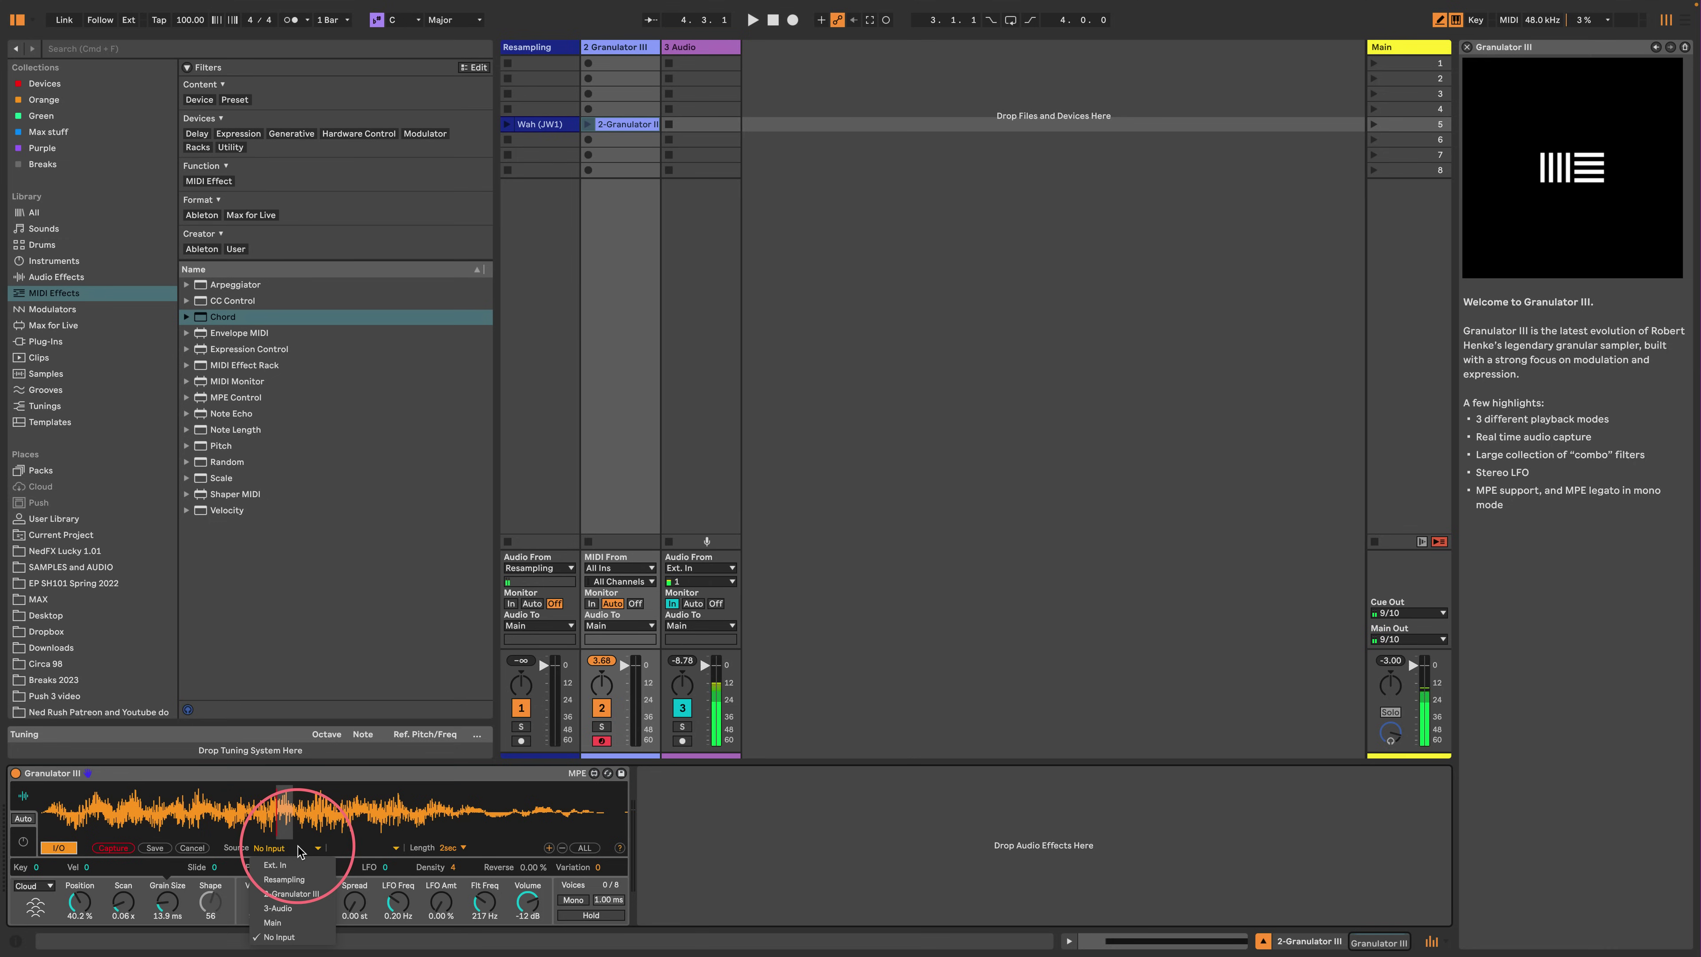
Rename the 3 Audio track to 'mic check'
click(694, 47)
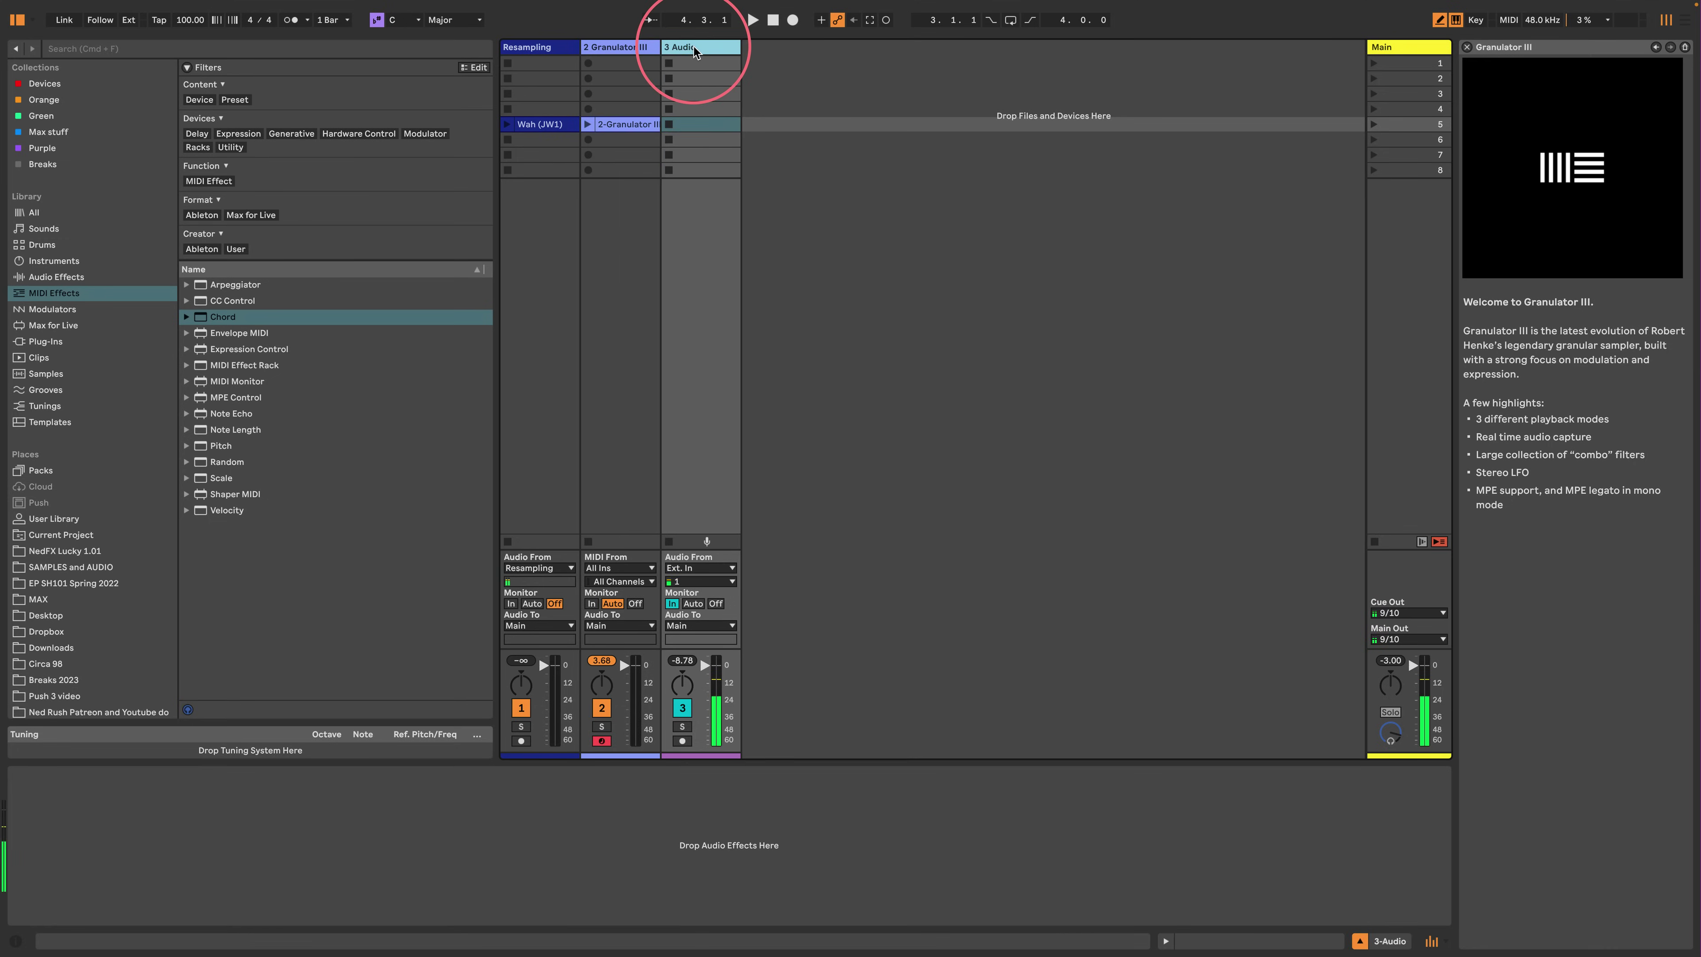
key(super+r)
text(mic chec)
key(Return)
Capture from the mic check track with an 8 sec Length, keeping Post Mixer as capture point
click(620, 47)
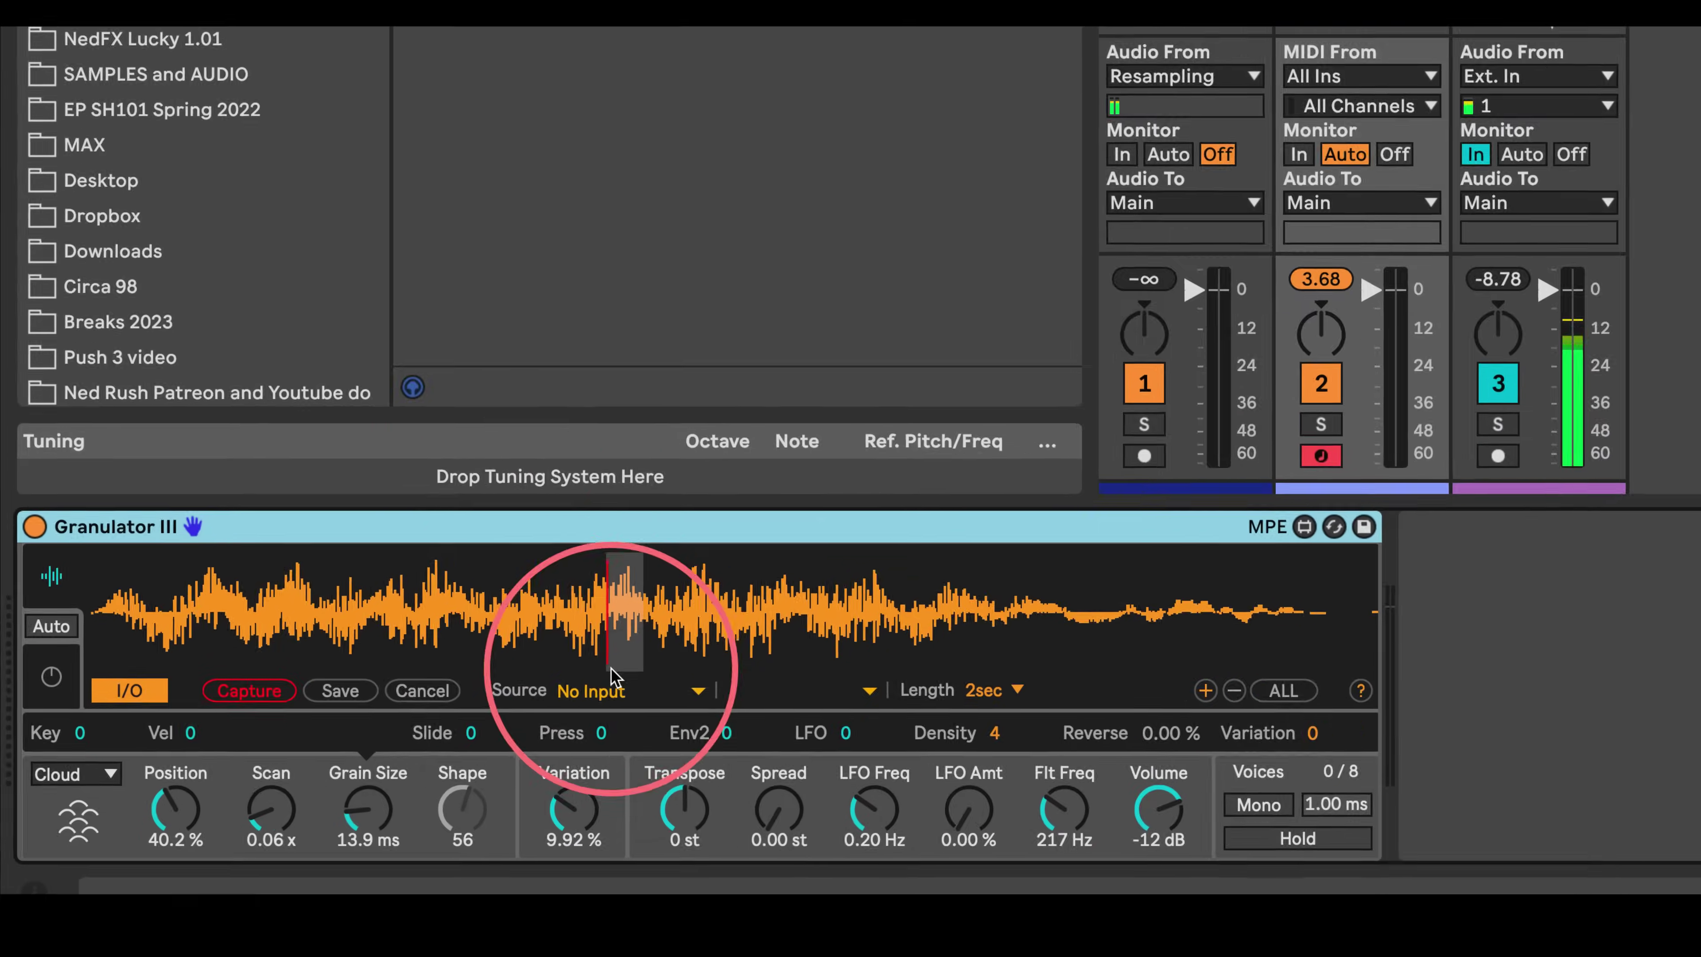
click(513, 796)
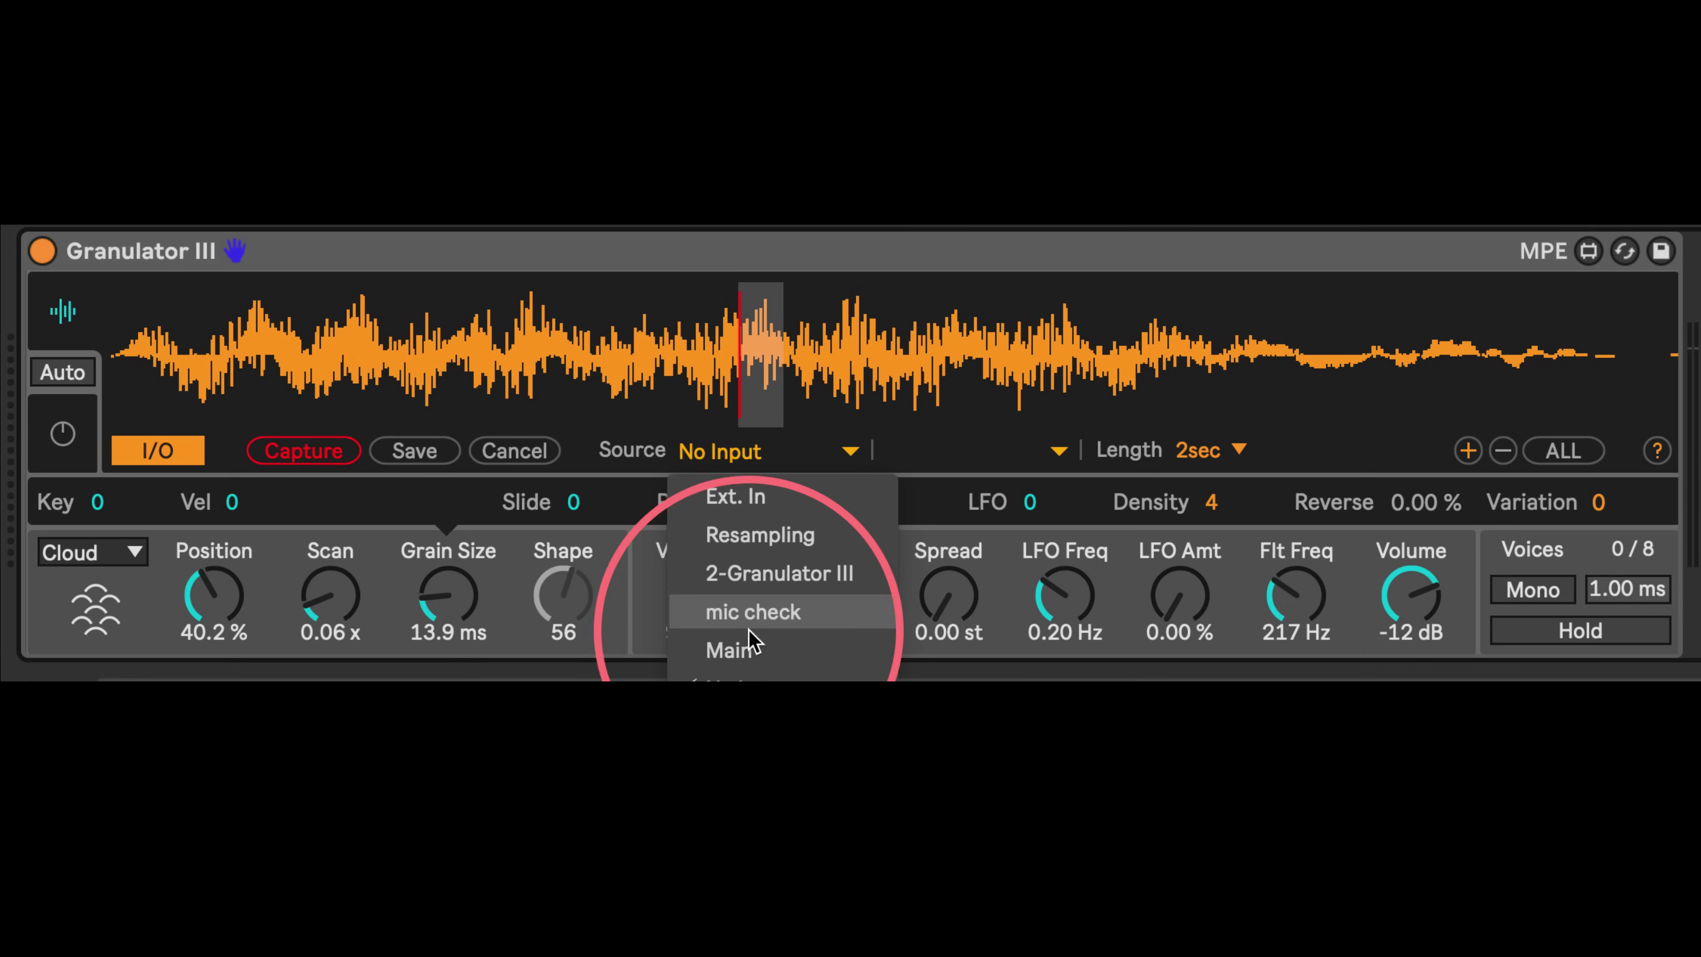
click(771, 611)
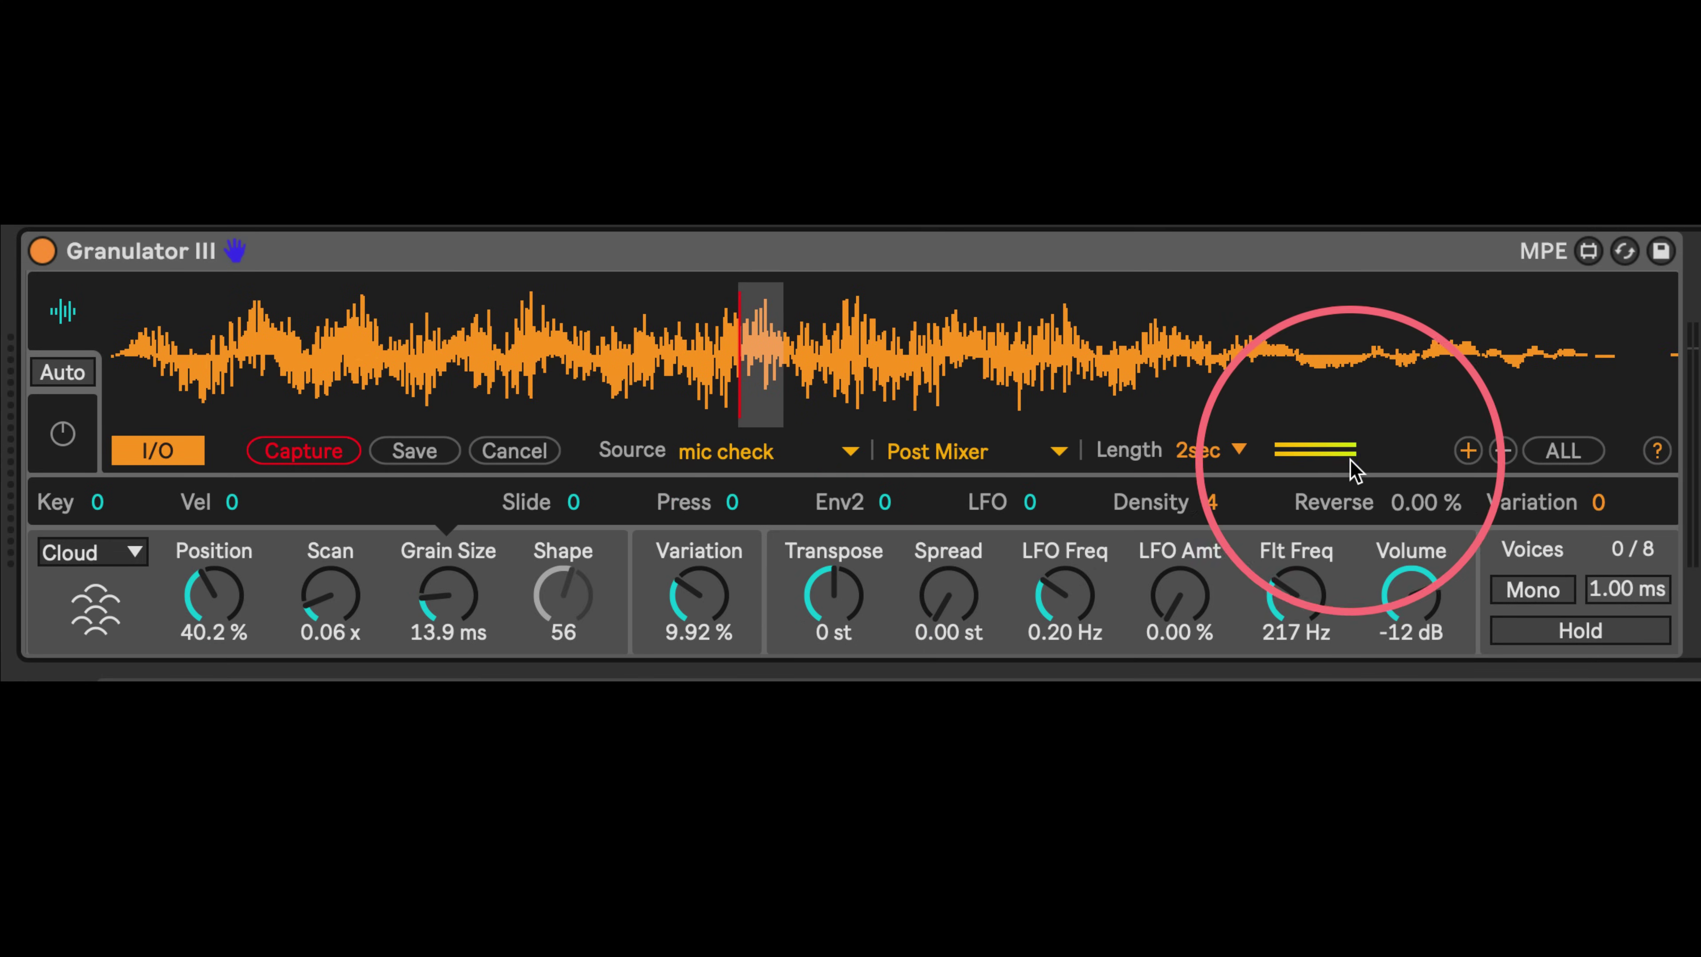
click(1239, 459)
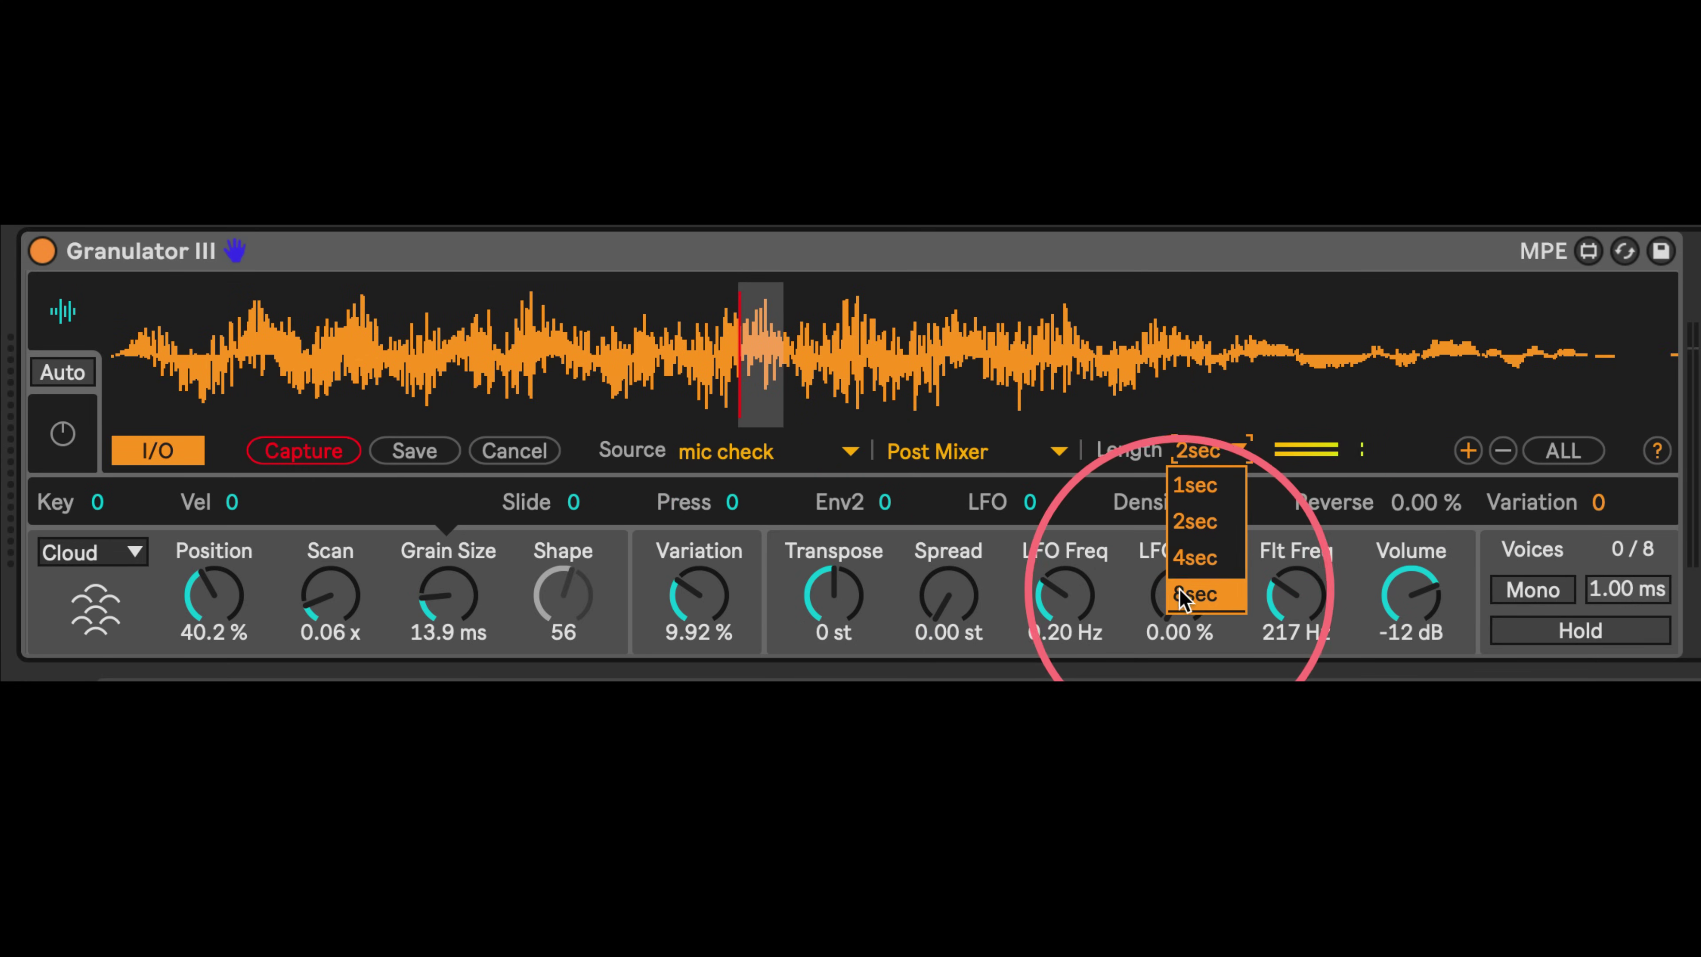
click(1198, 595)
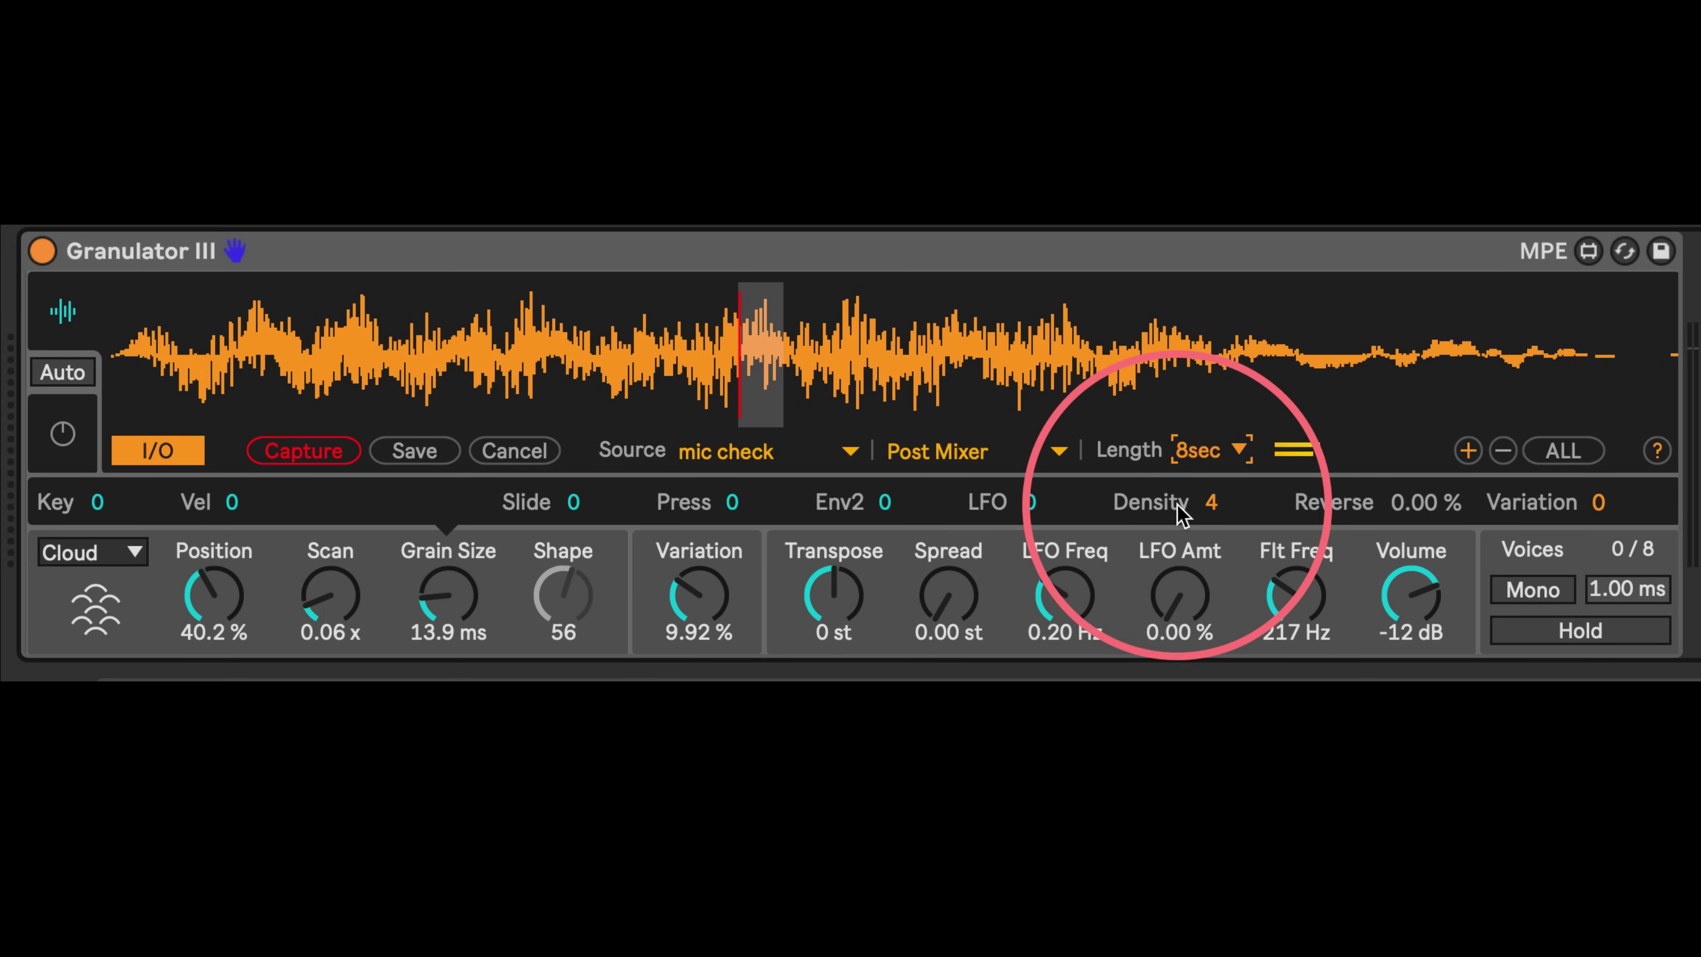
click(950, 463)
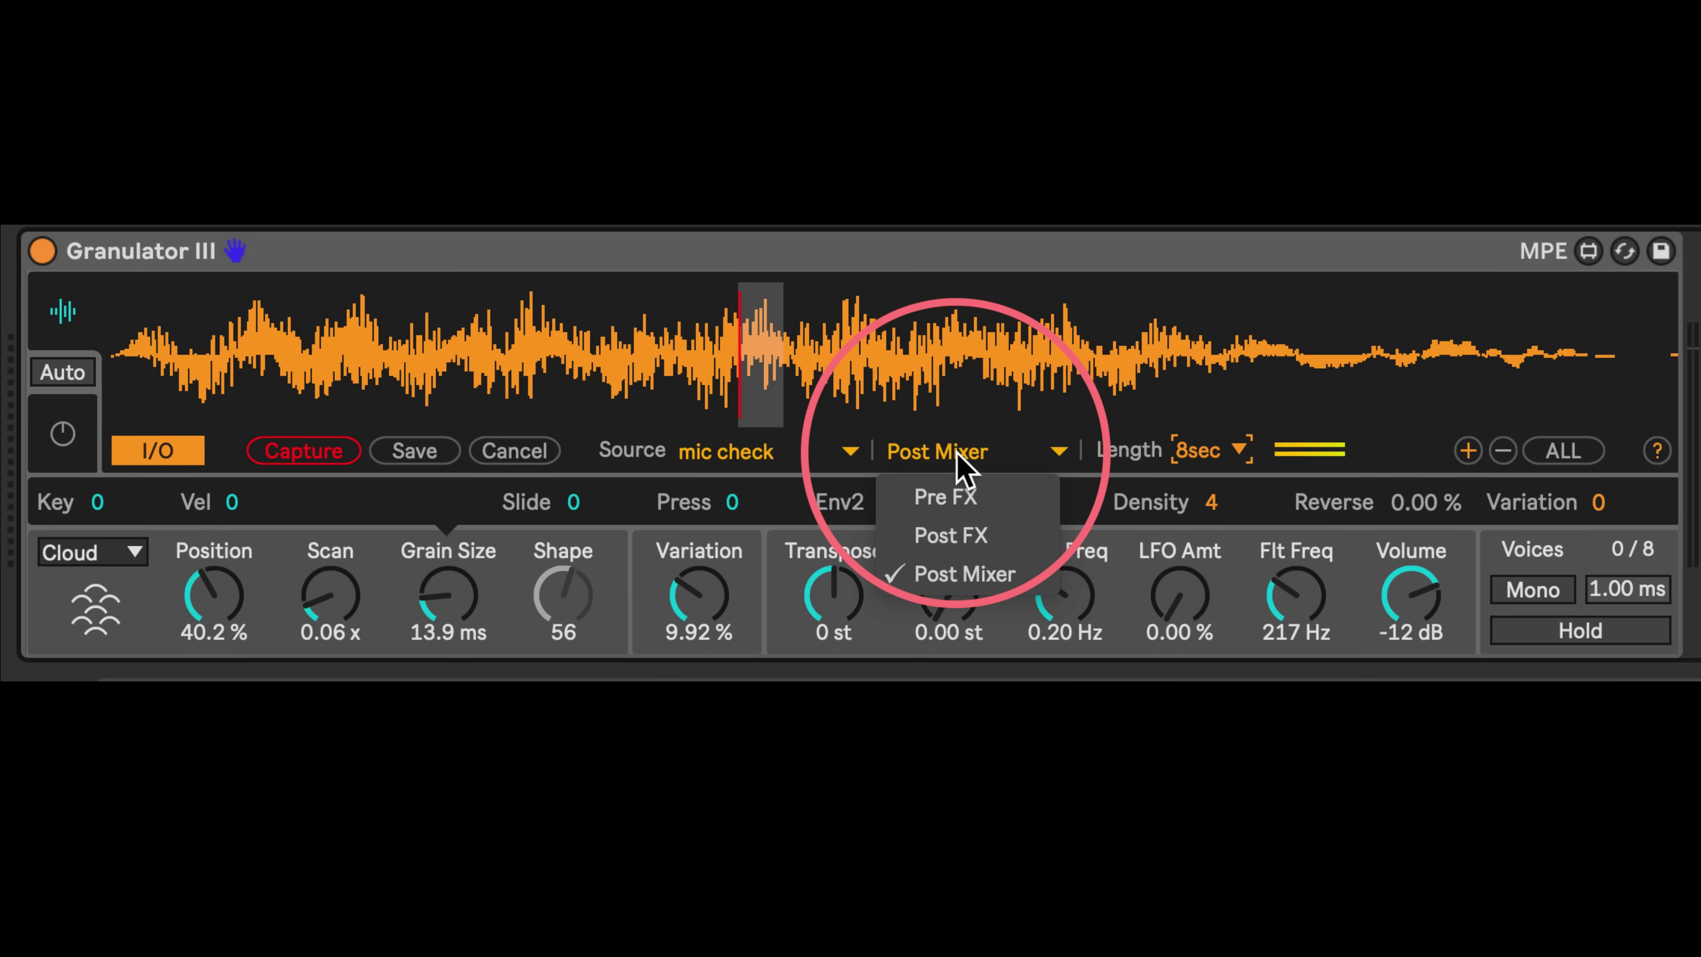
click(957, 462)
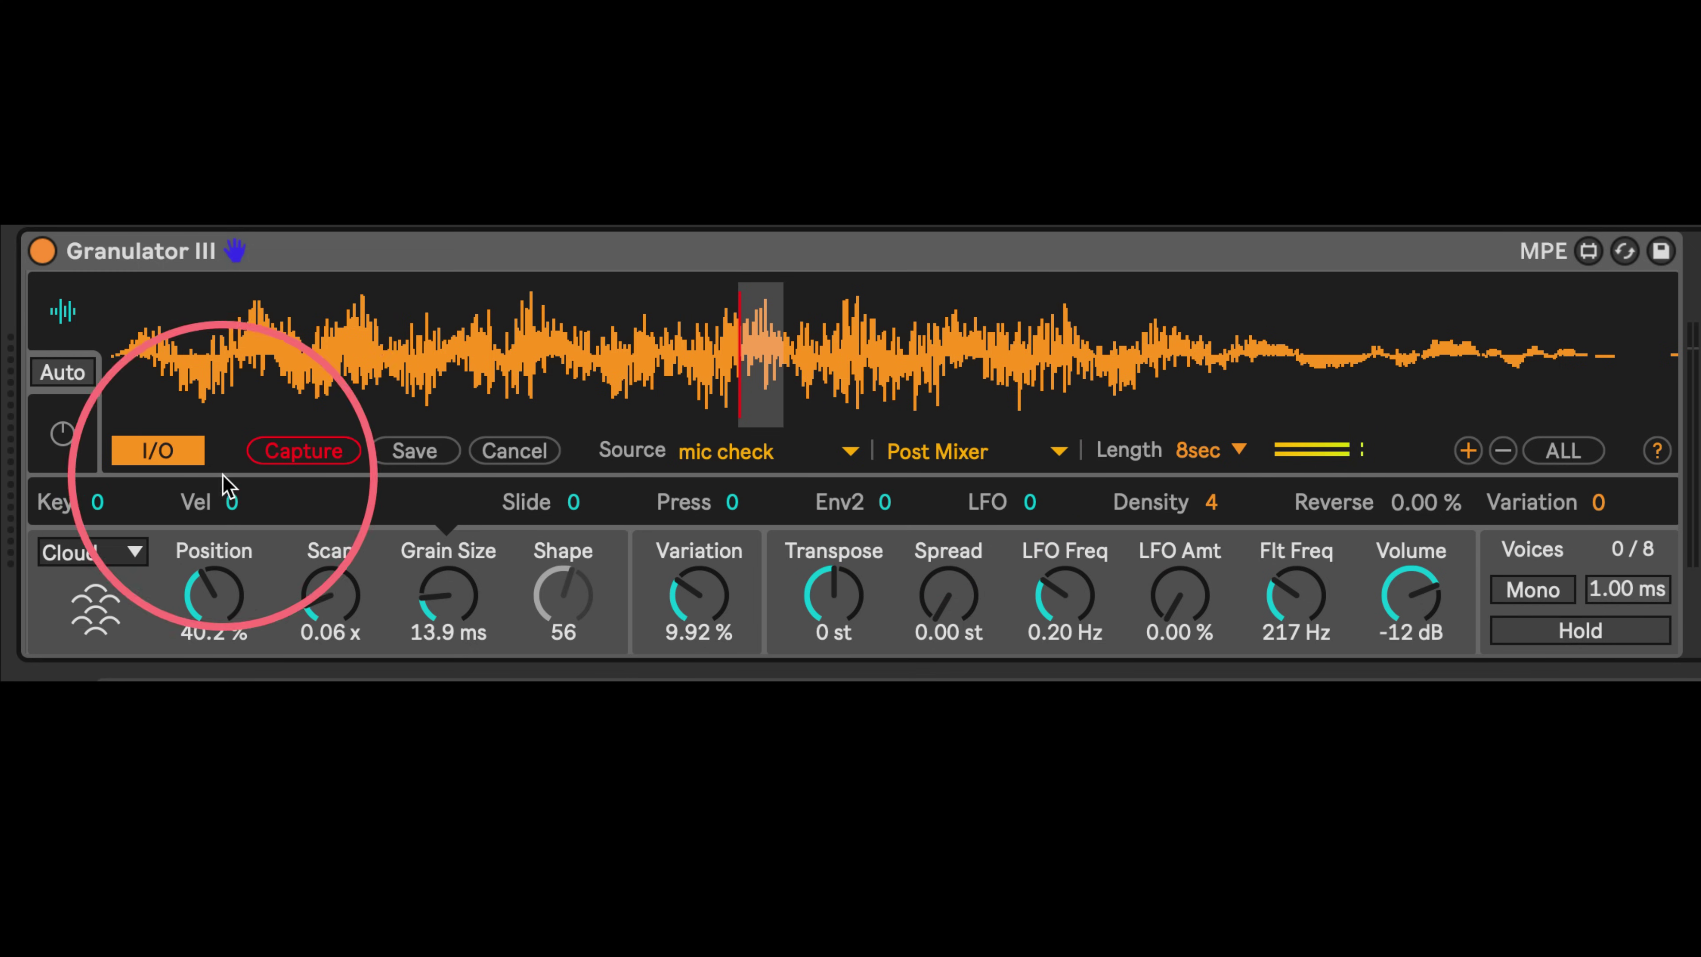
Recapture mic check audio at a 2 sec capture length, then select the Granulator III device
click(301, 451)
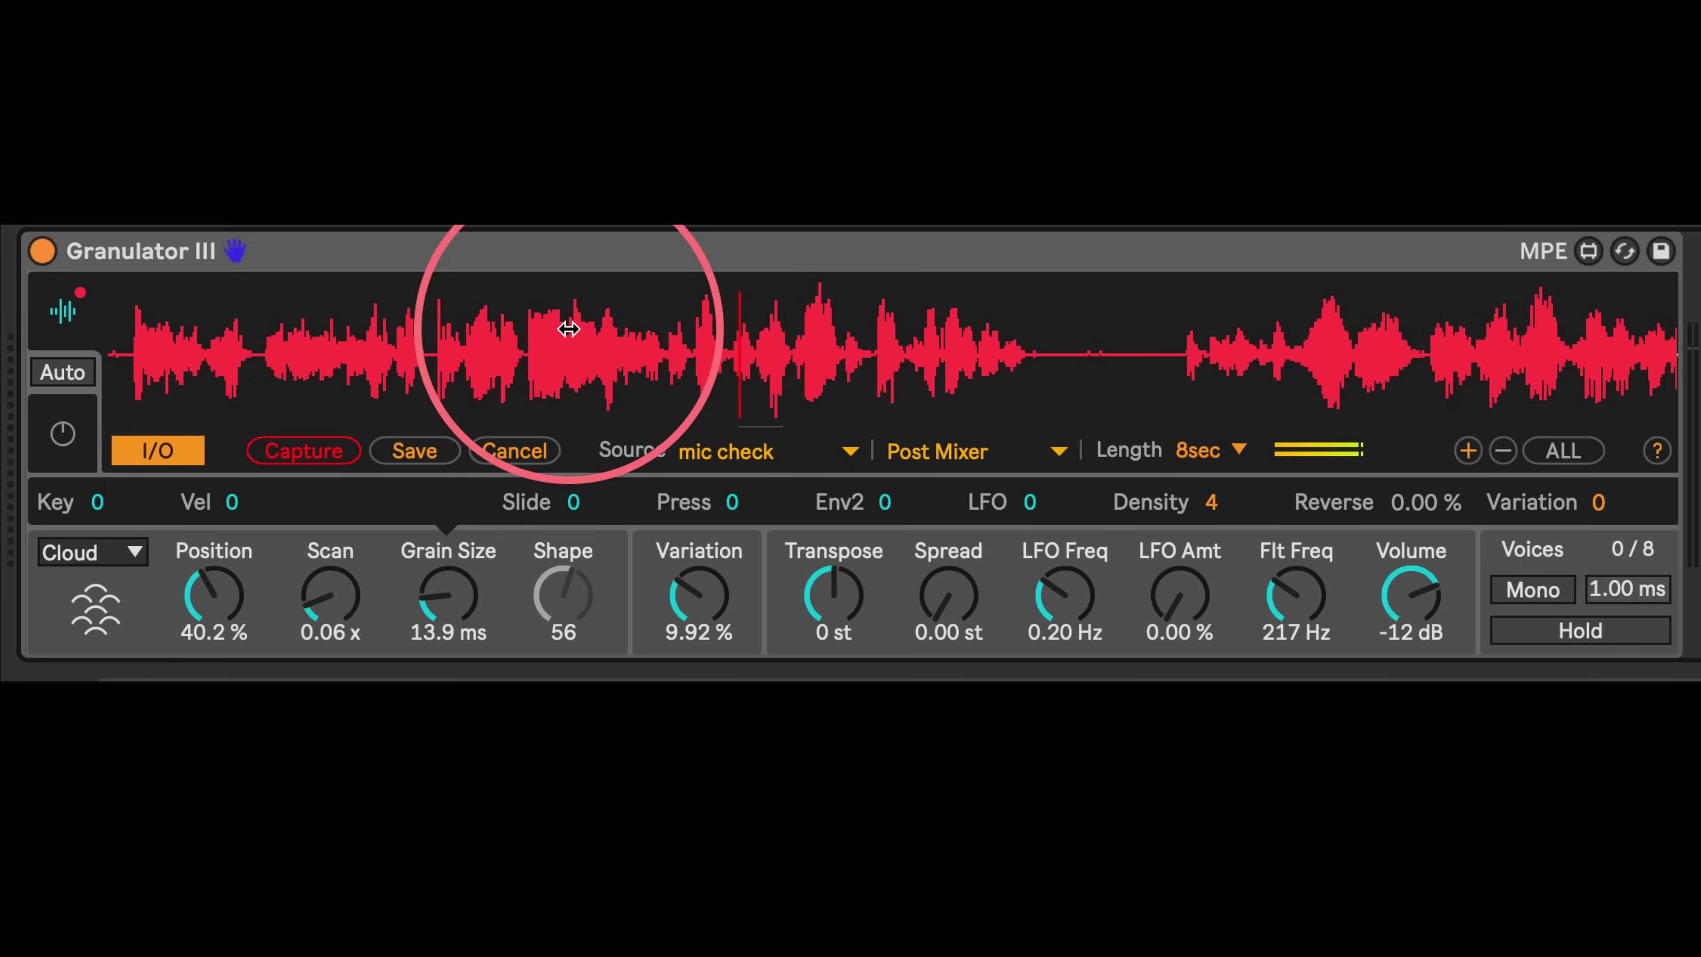
click(1209, 450)
click(1195, 521)
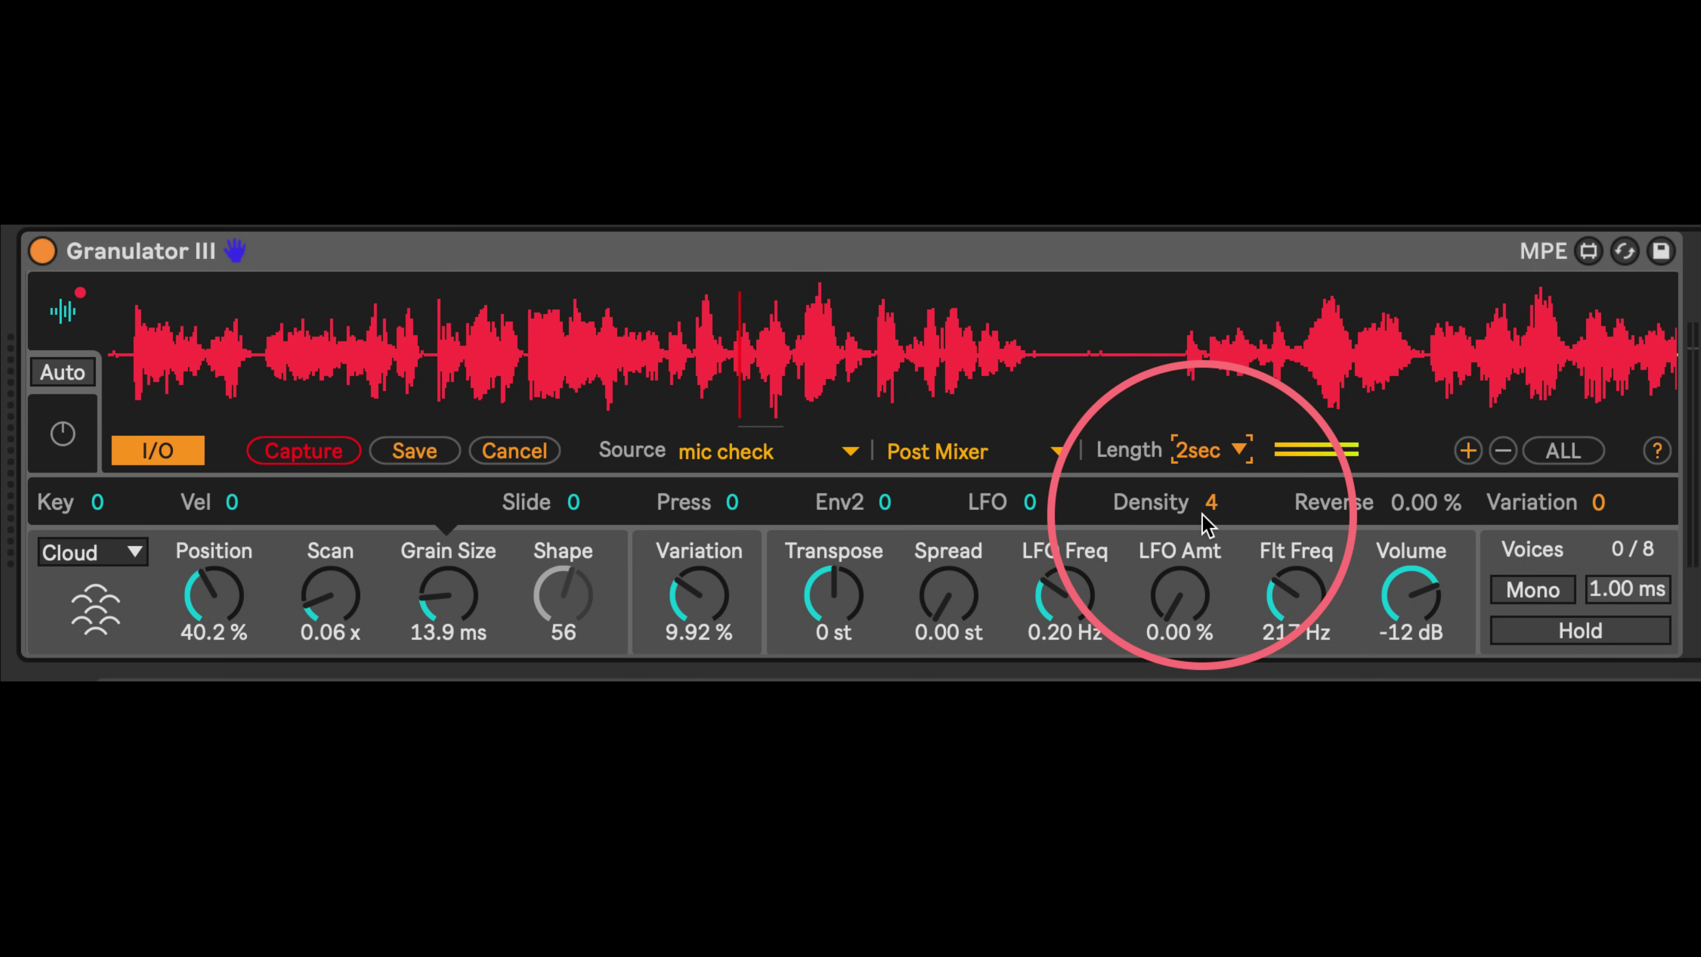
click(314, 452)
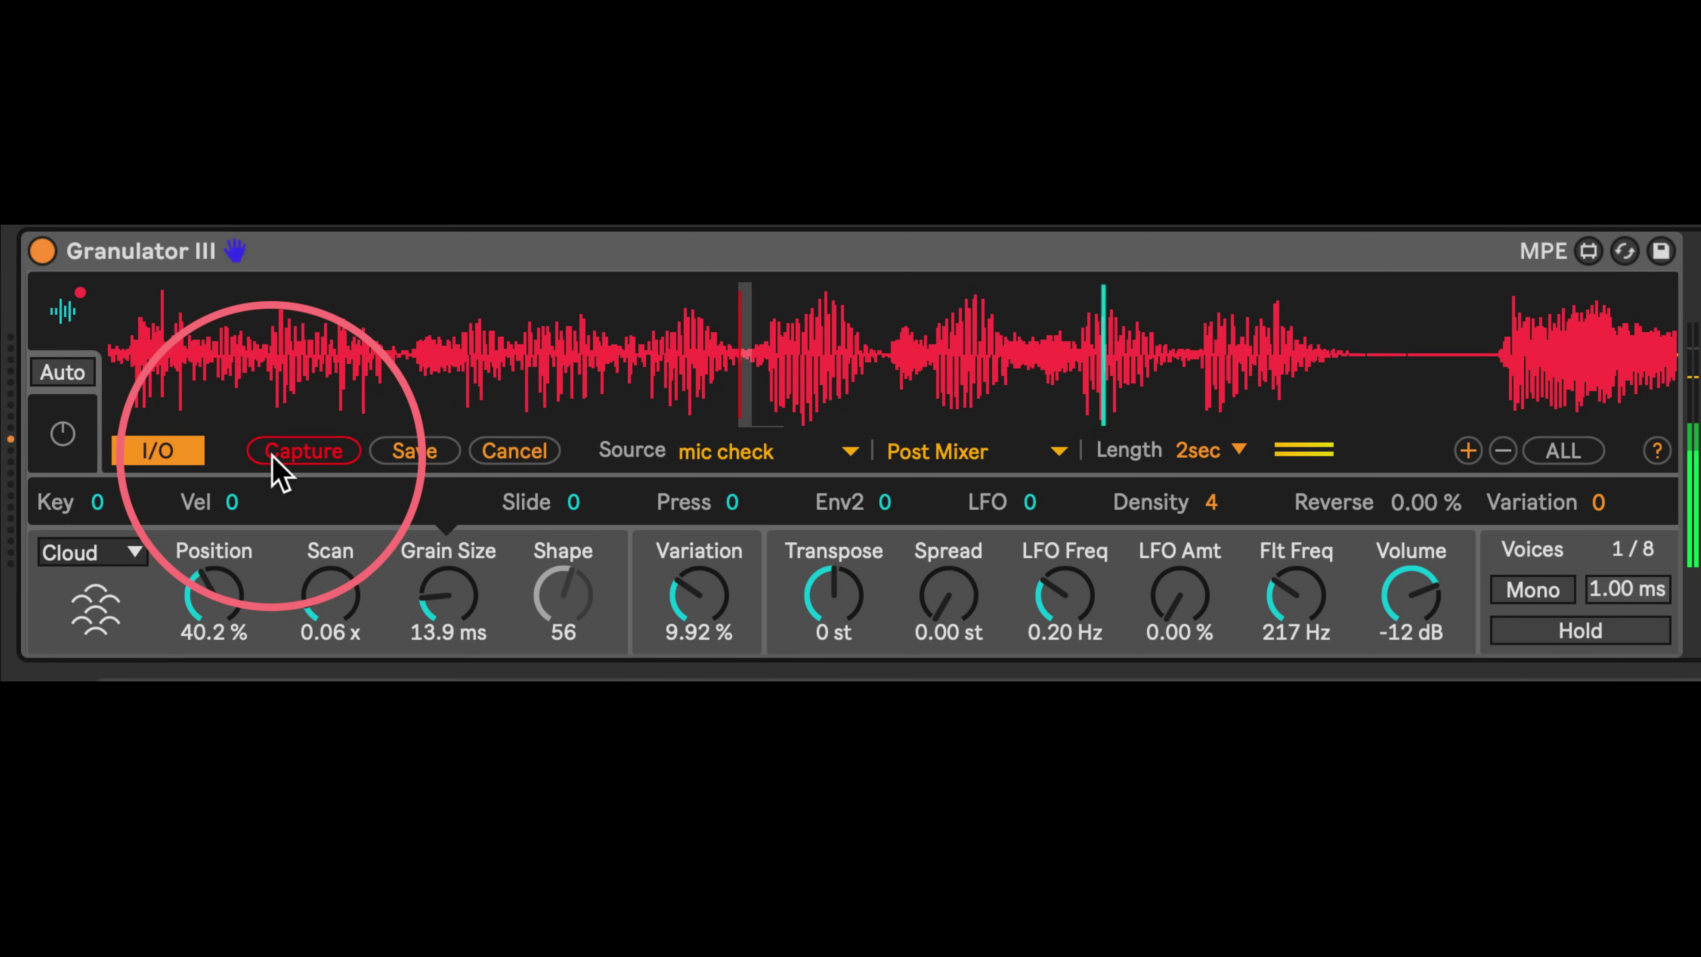
click(275, 451)
click(1698, 469)
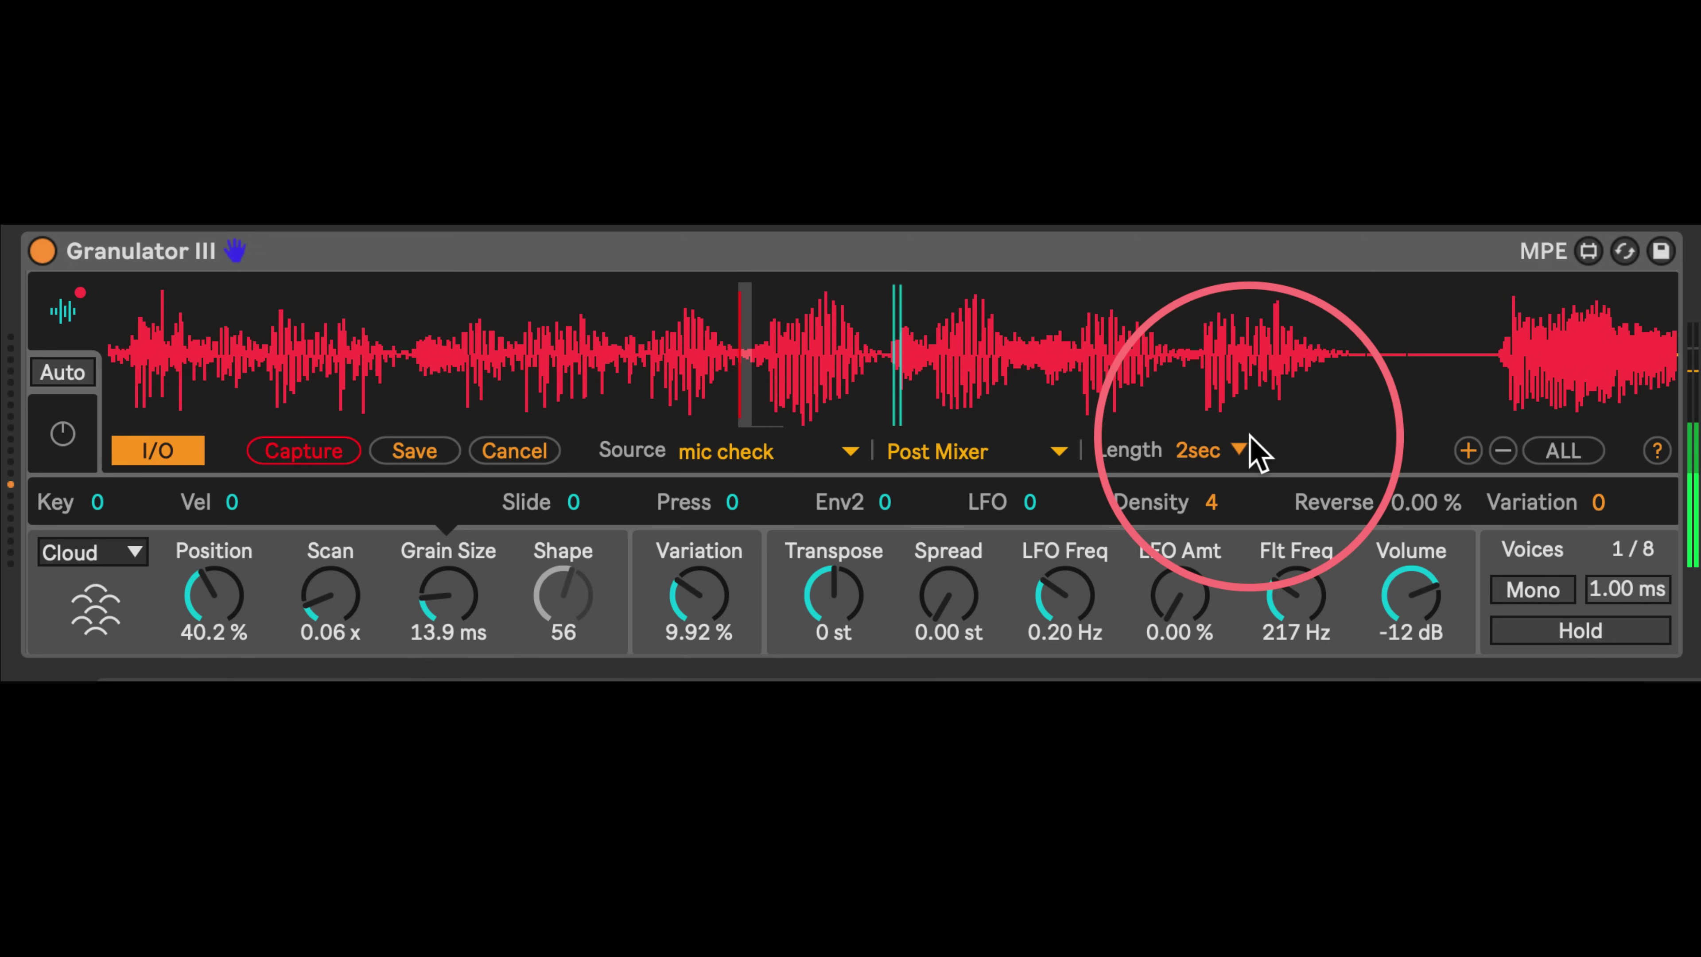
click(1250, 437)
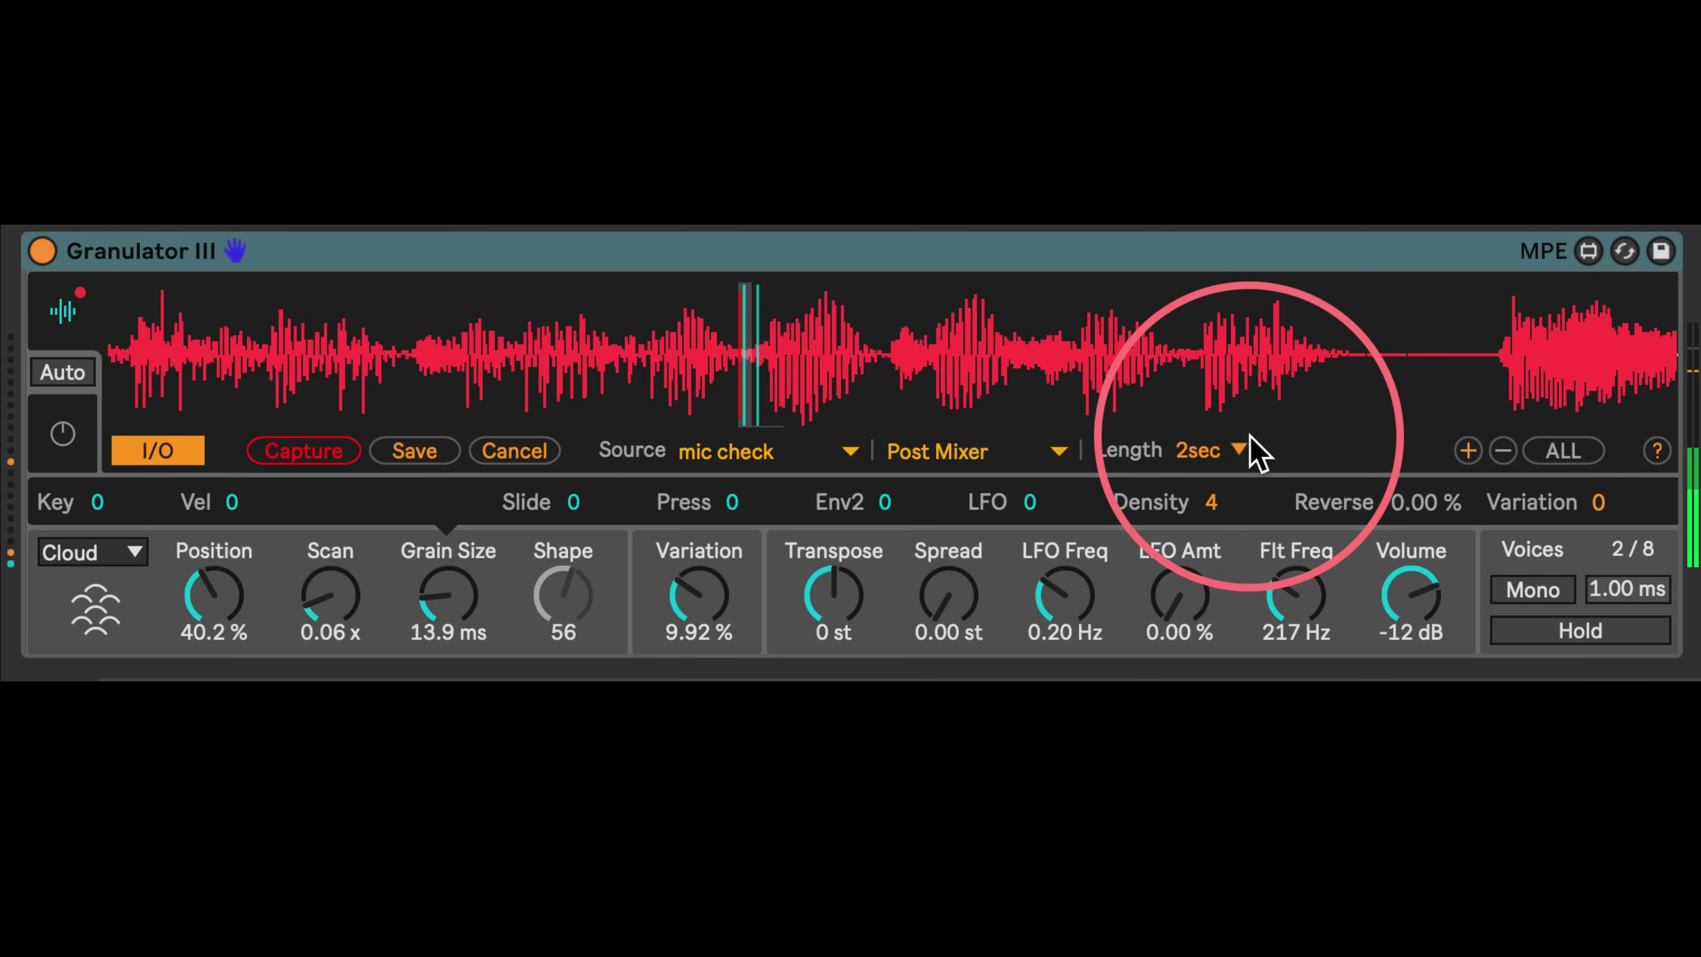
Zero Variation and Scan, switch the grain mode to Classic, and adjust Grain Size and Position
drag(696, 596, 698, 671)
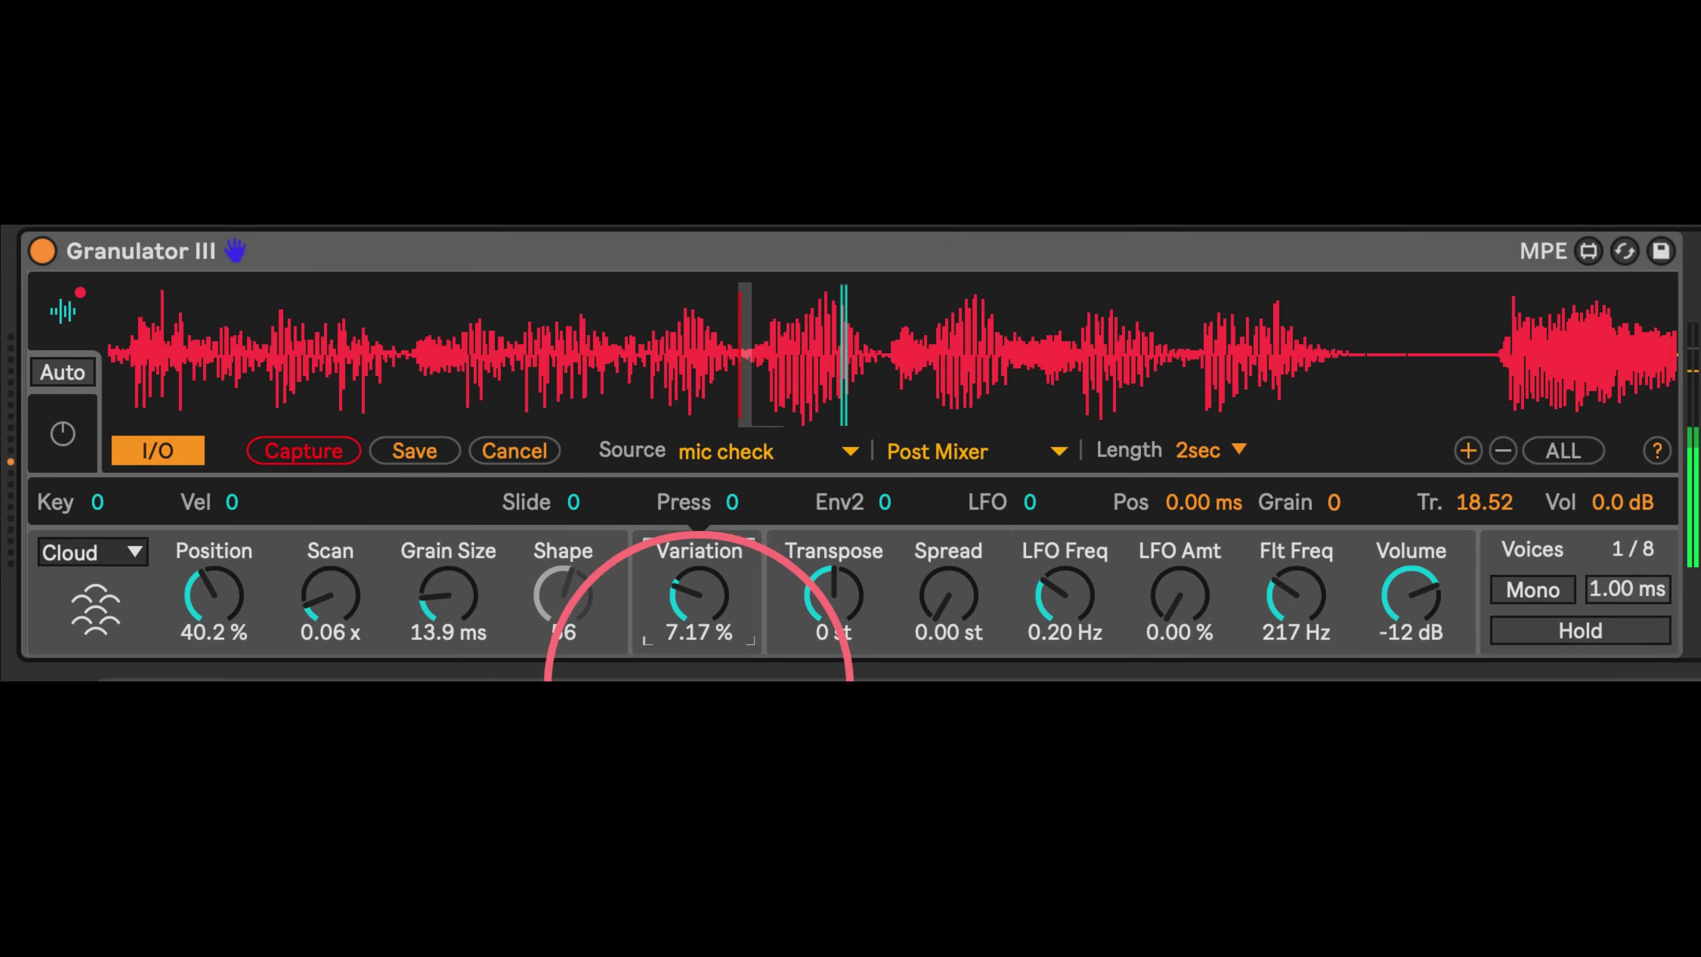
drag(323, 623, 411, 667)
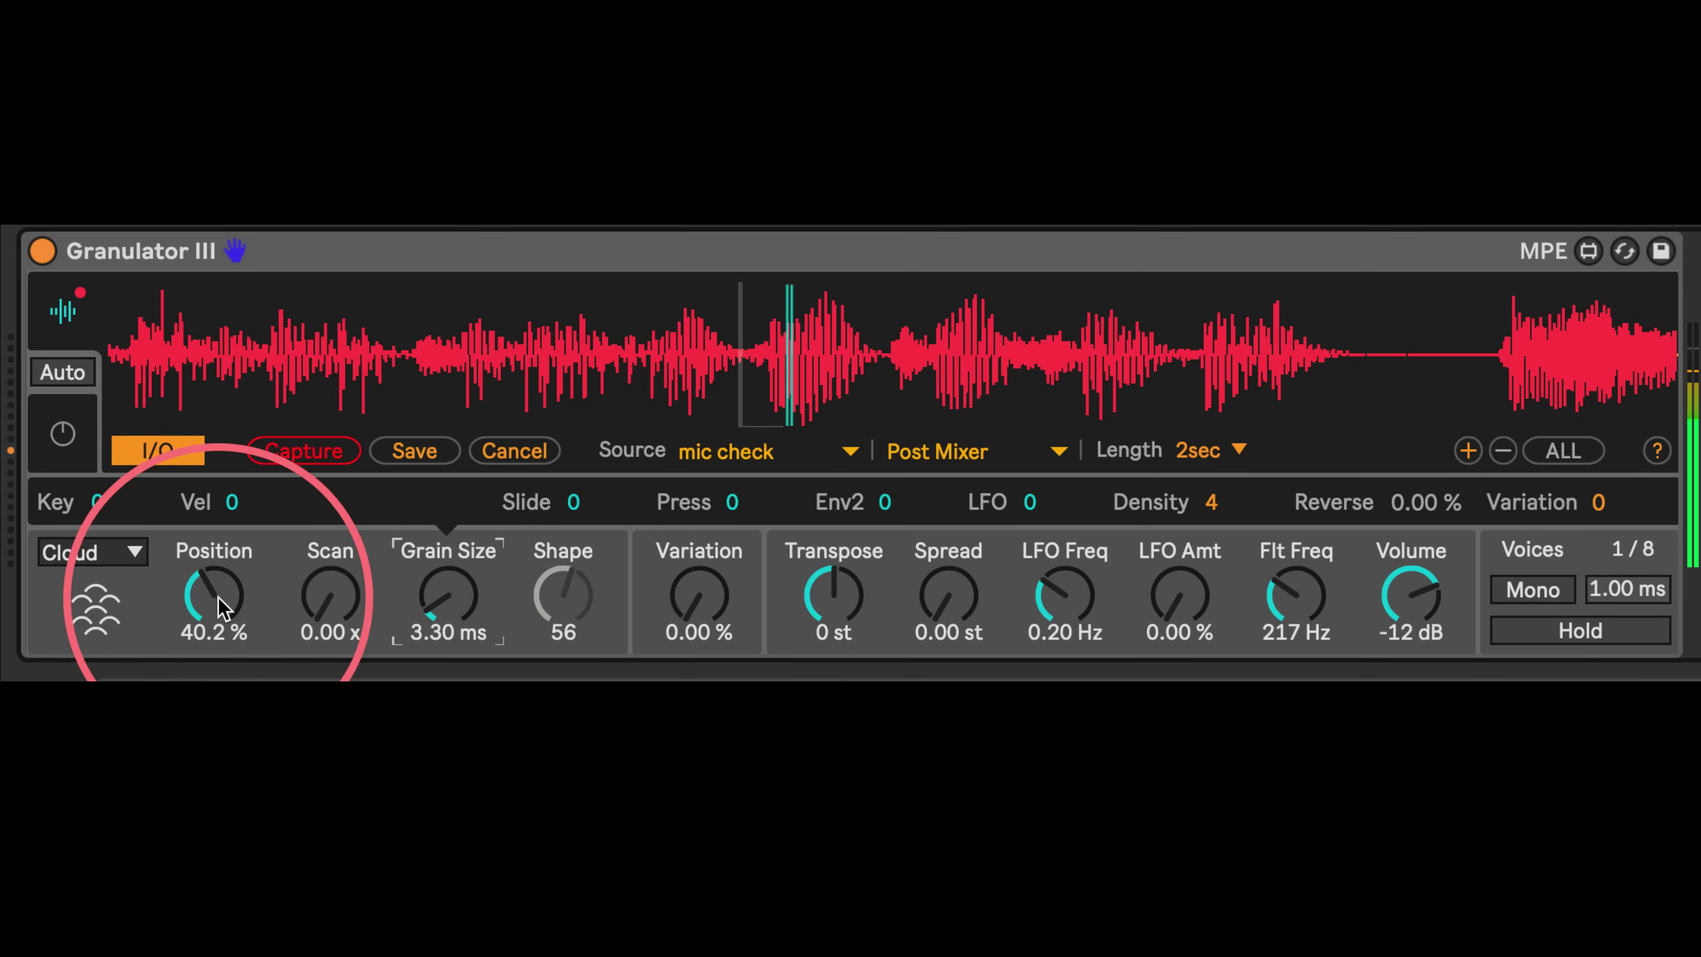
mouse_move(218, 597)
mouse_down()
mouse_move(218, 546)
mouse_move(218, 624)
mouse_up()
click(92, 551)
click(76, 589)
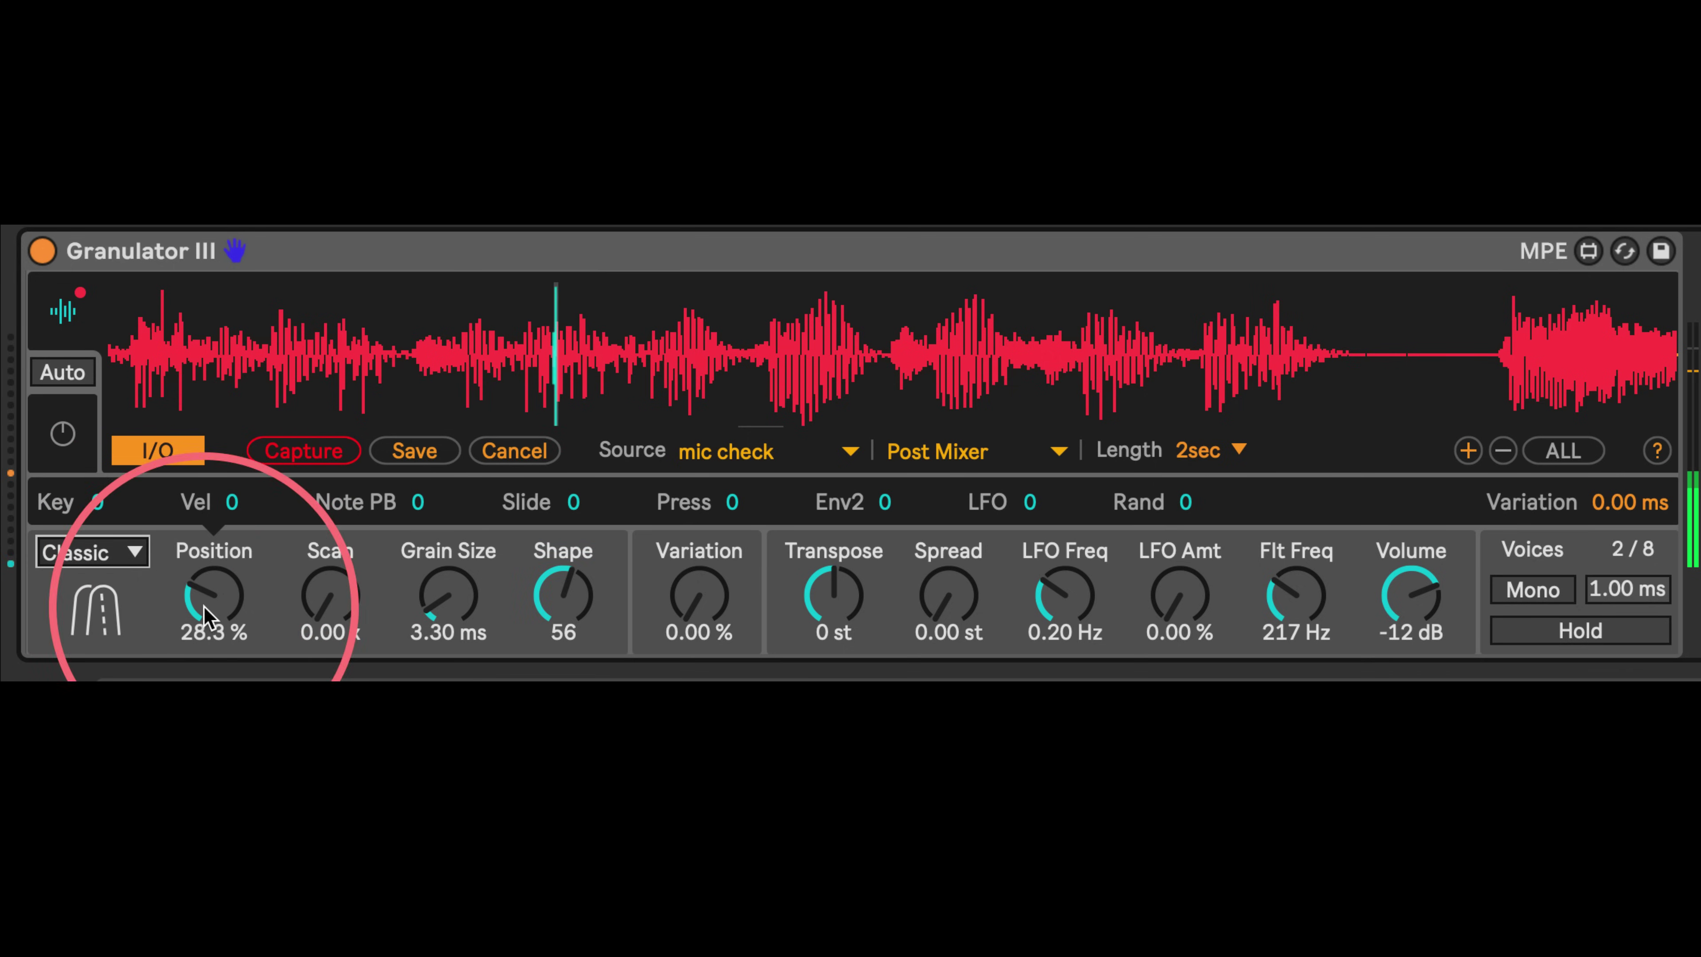
drag(443, 607, 442, 566)
mouse_move(214, 596)
mouse_down()
mouse_move(214, 495)
mouse_move(234, 604)
mouse_up()
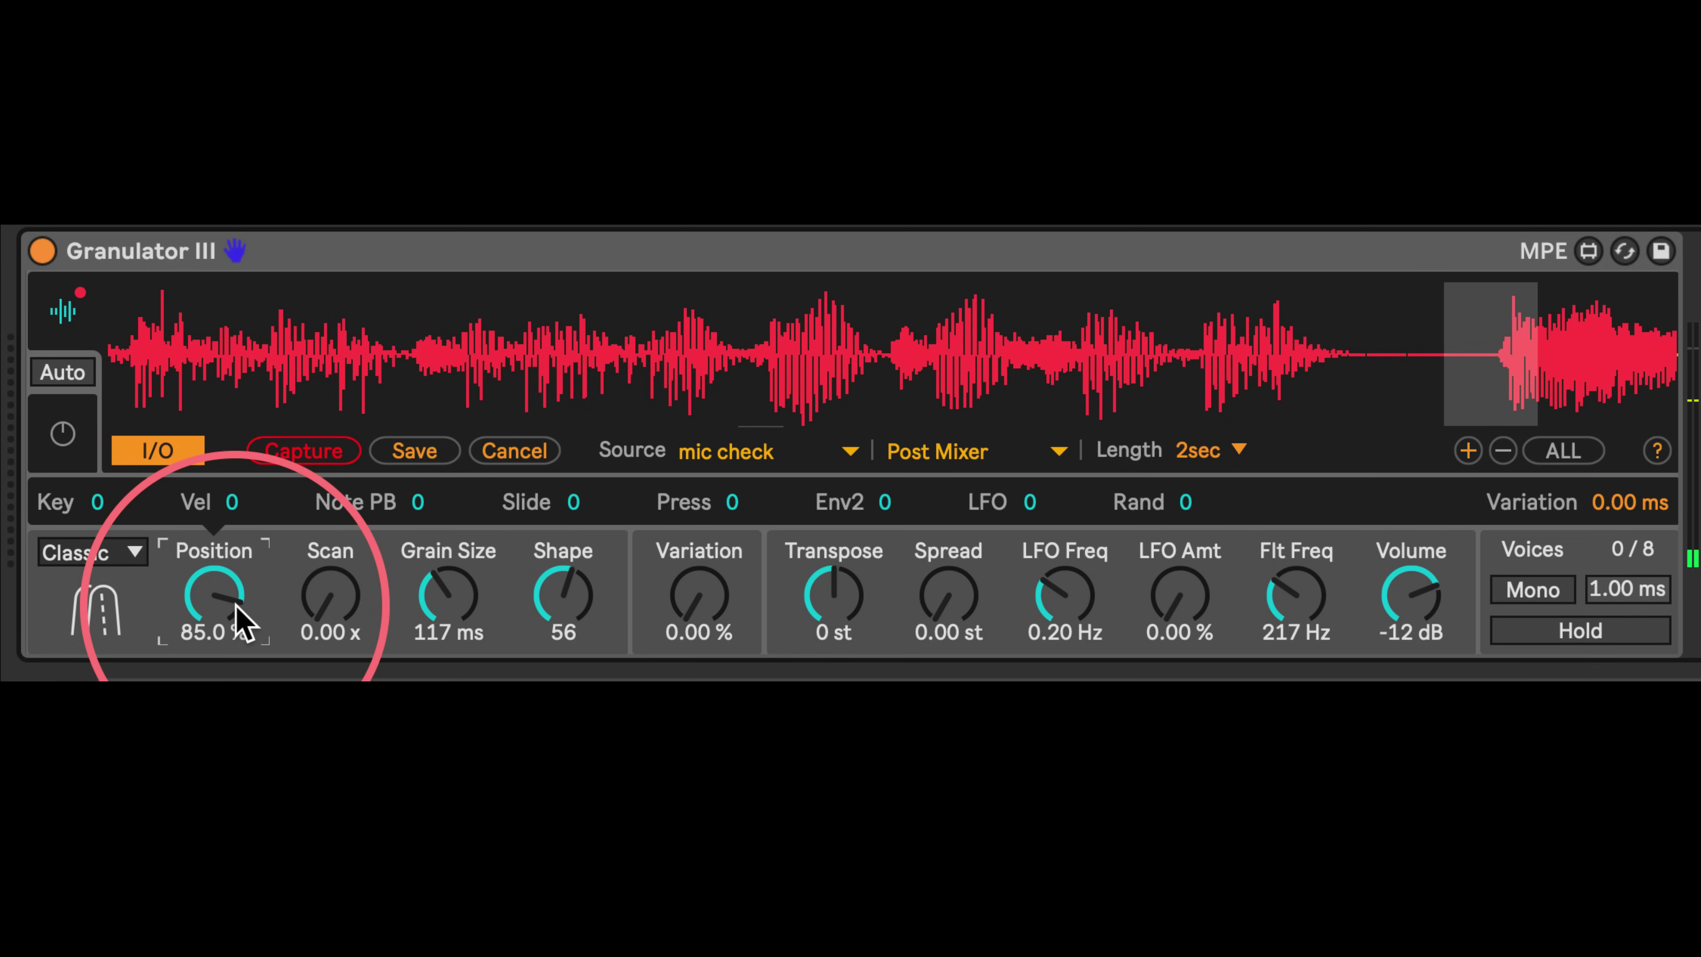
Sweep the Position knob back and forth, settling it at 50 %
scroll(237, 606, down, 20)
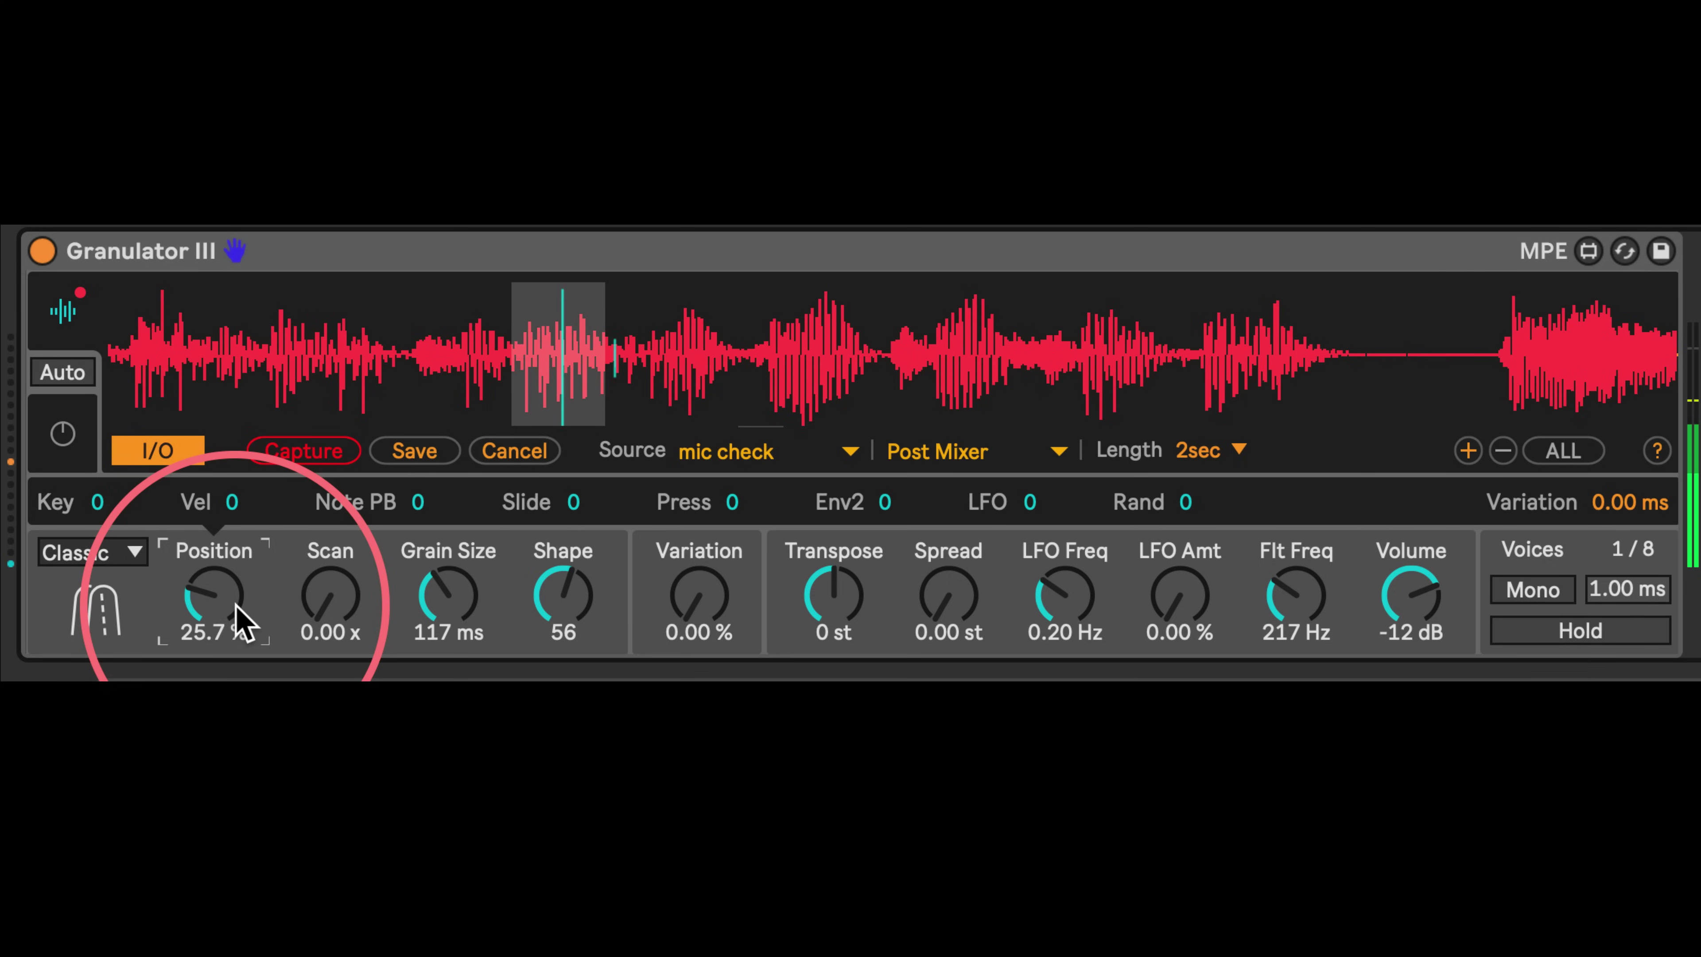
scroll(237, 606, up, 3)
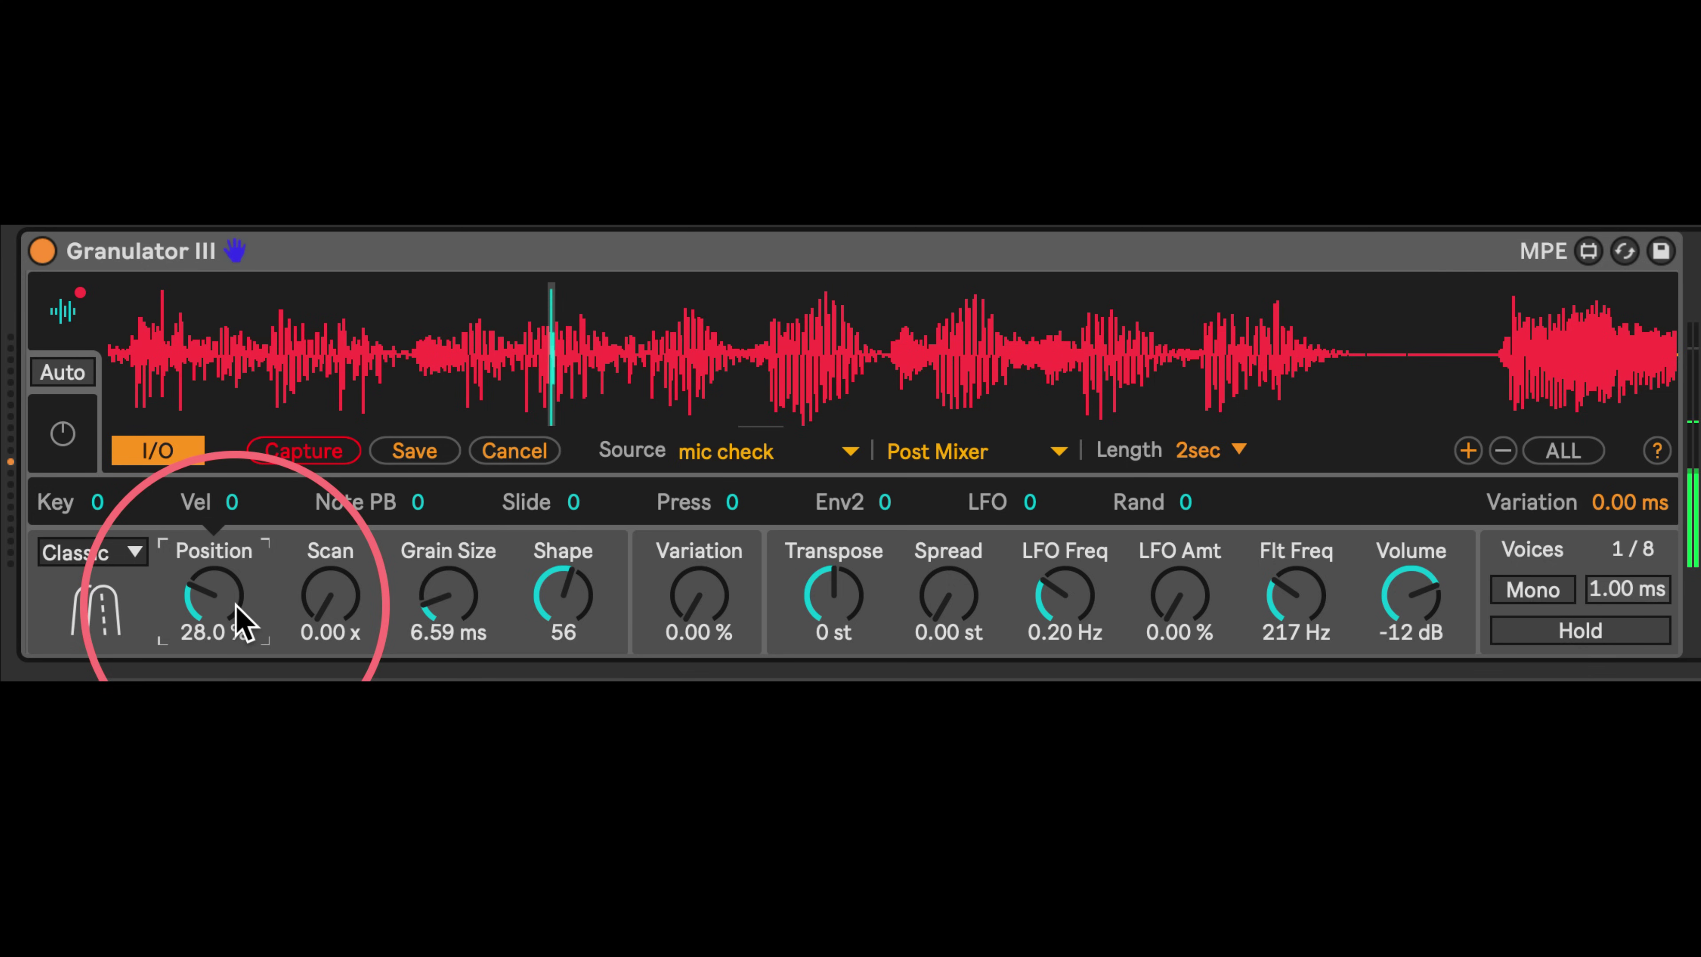
scroll(236, 607, up, 10)
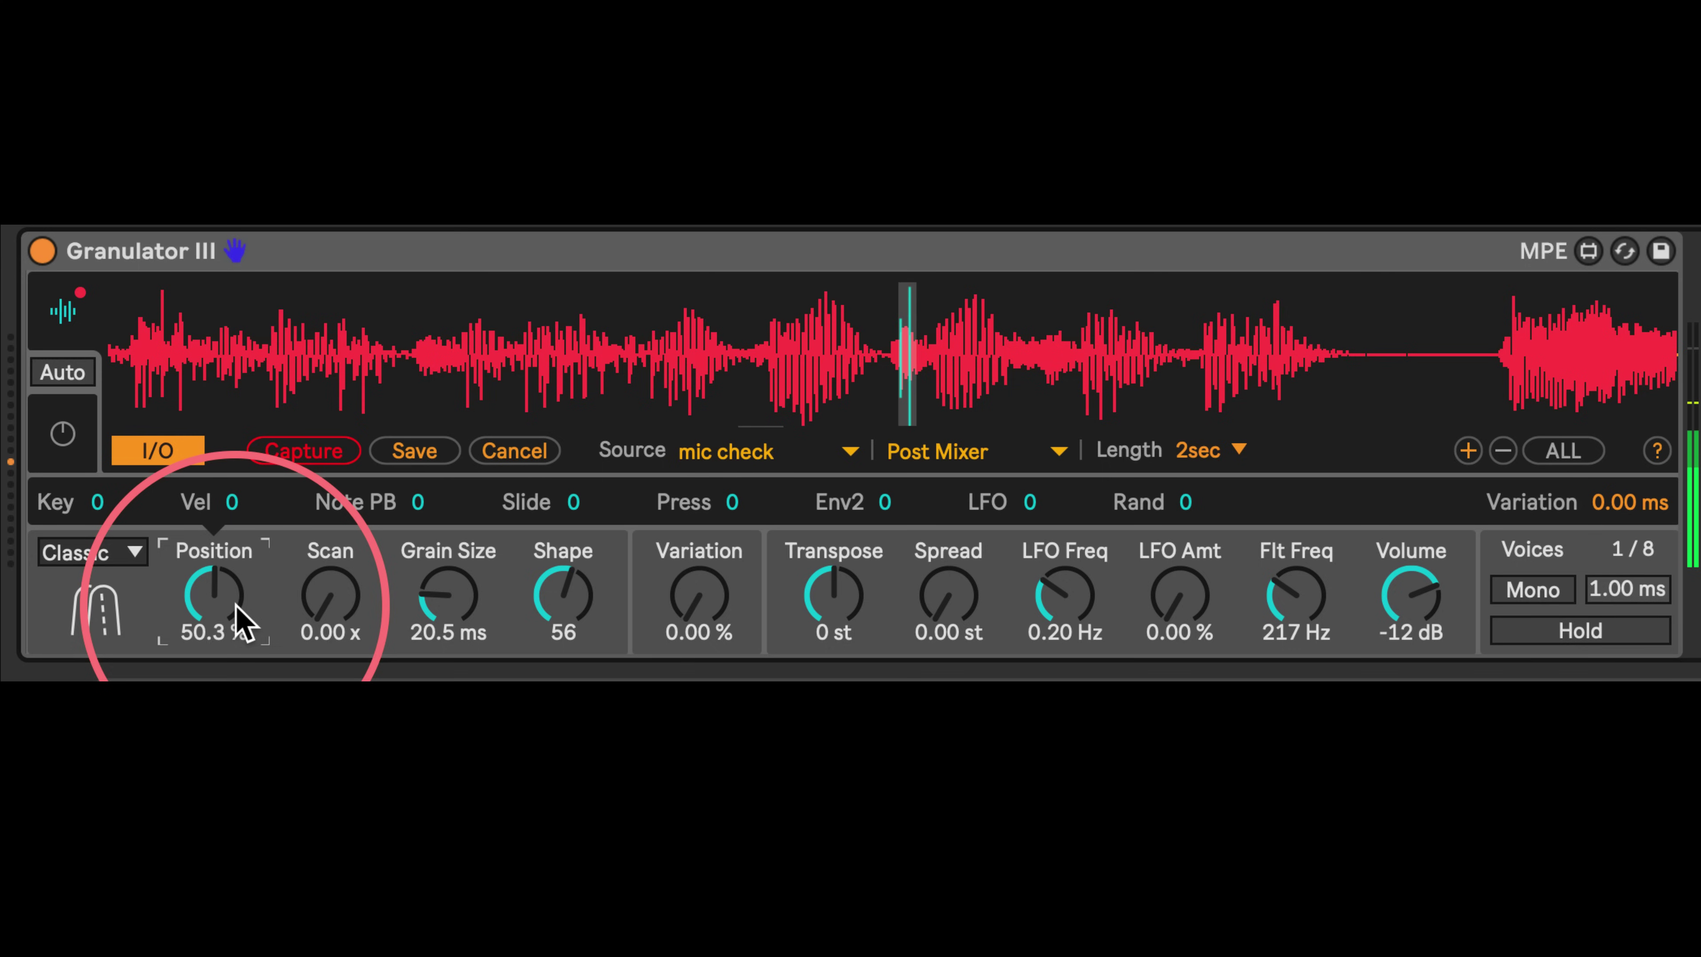
scroll(236, 607, up, 10)
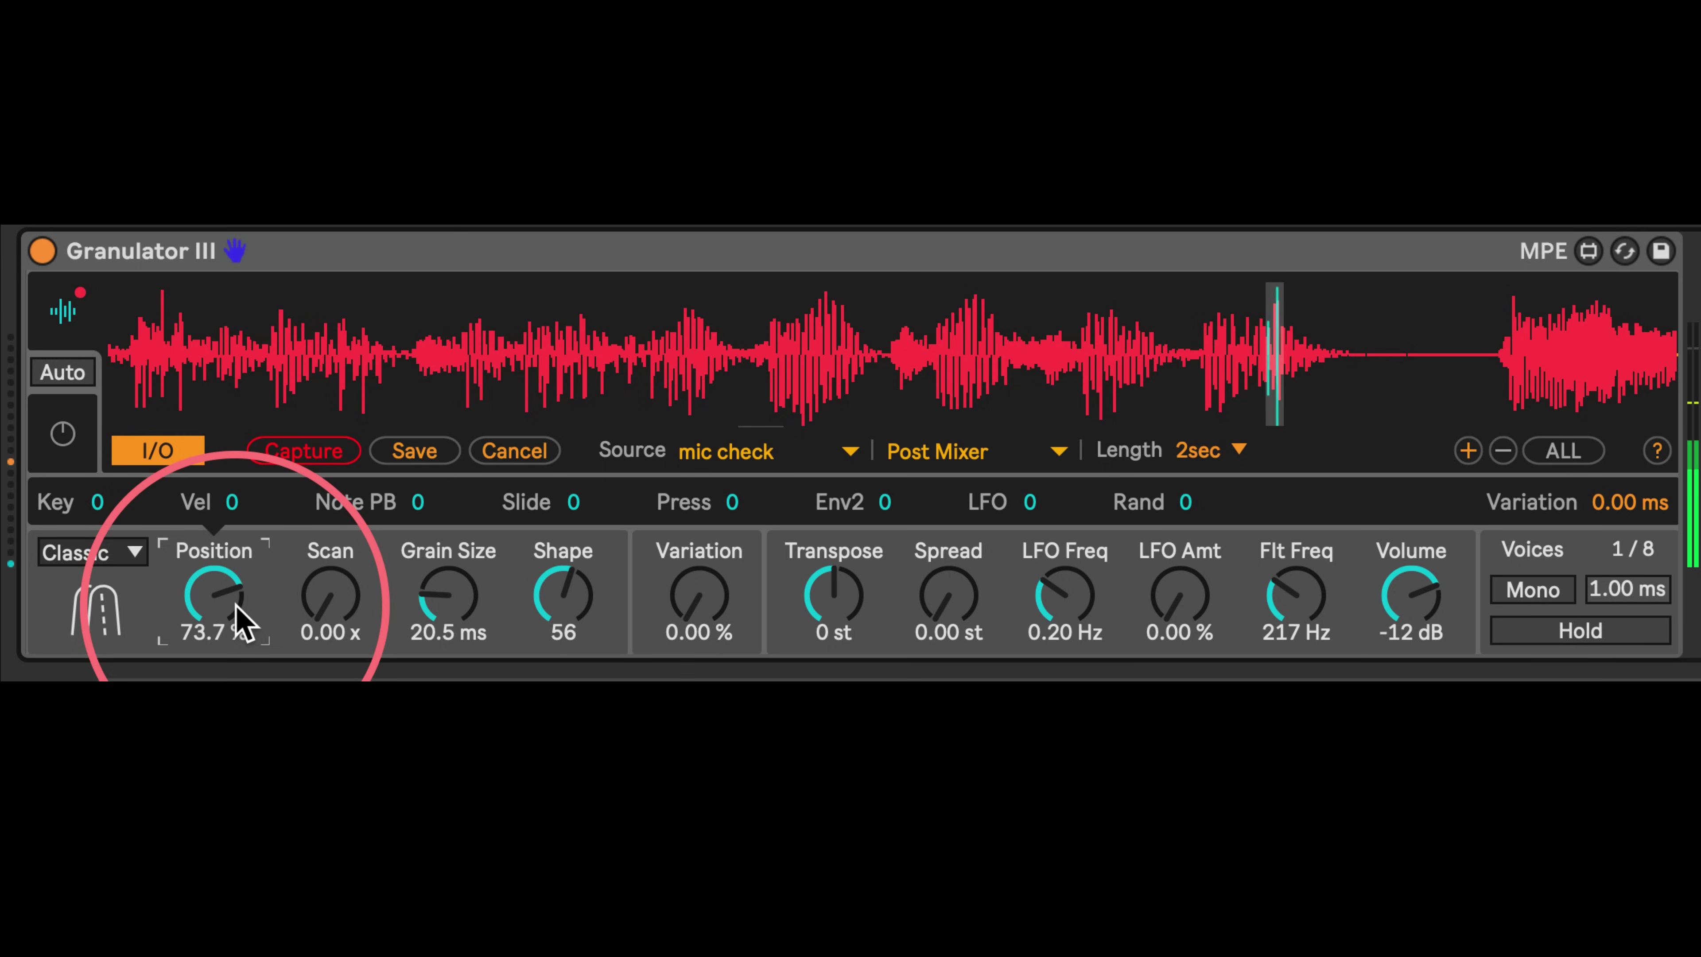
scroll(237, 606, down, 10)
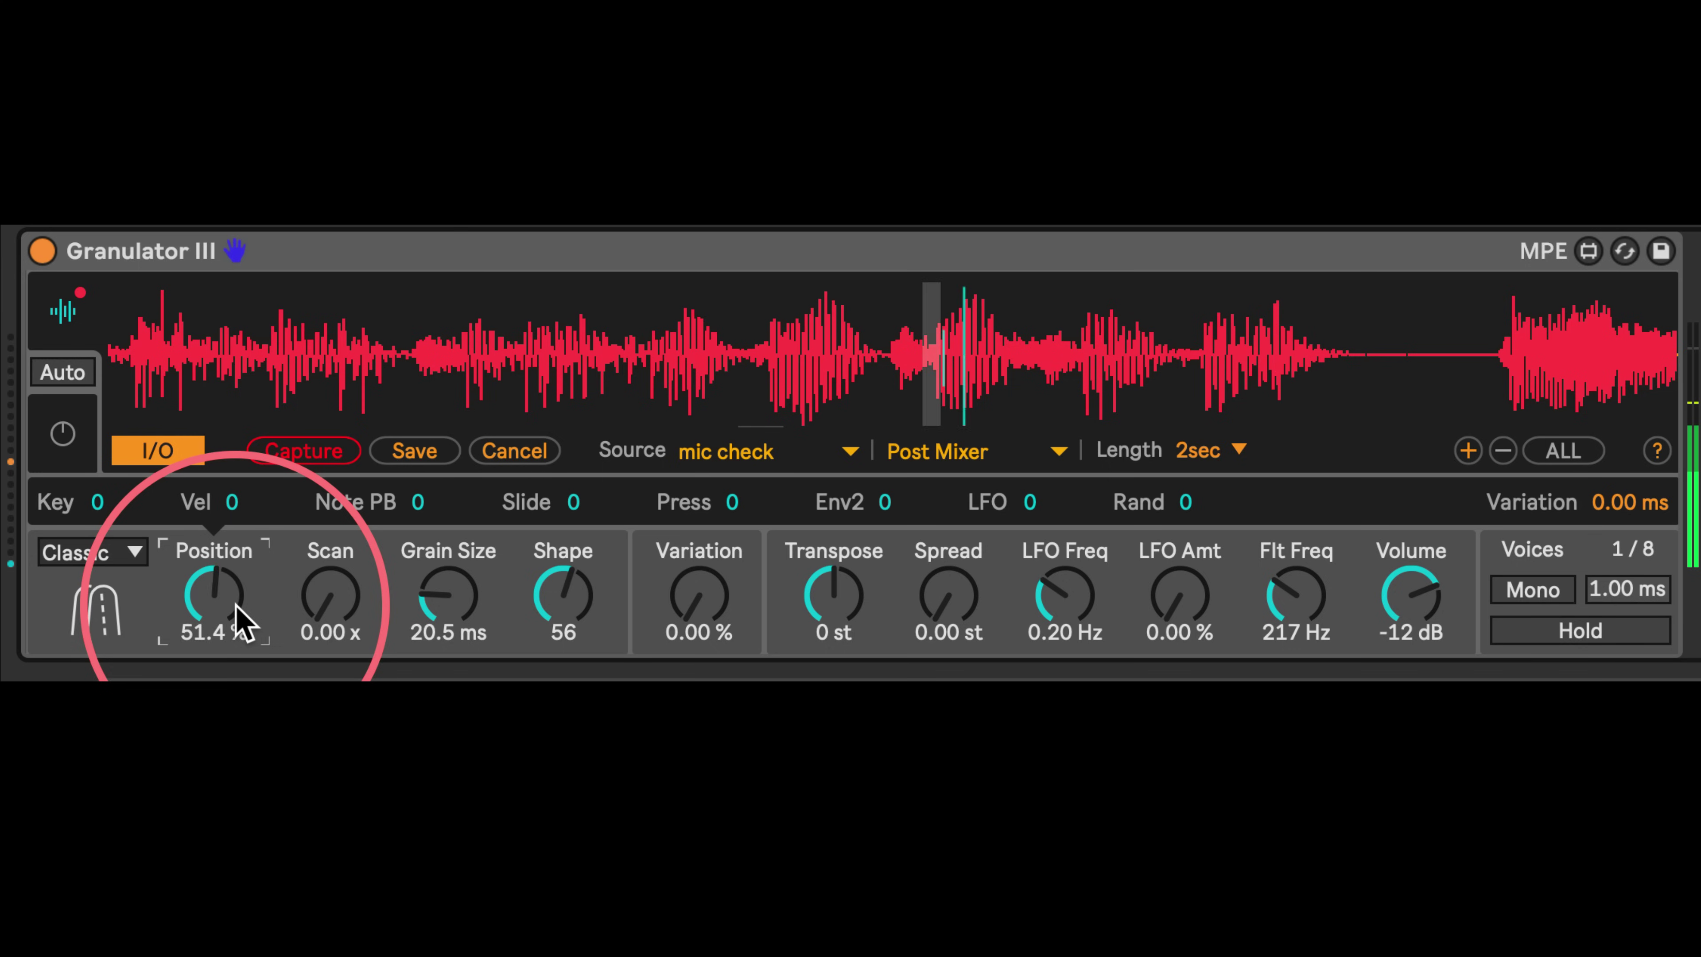
scroll(237, 607, down, 10)
scroll(237, 606, up, 6)
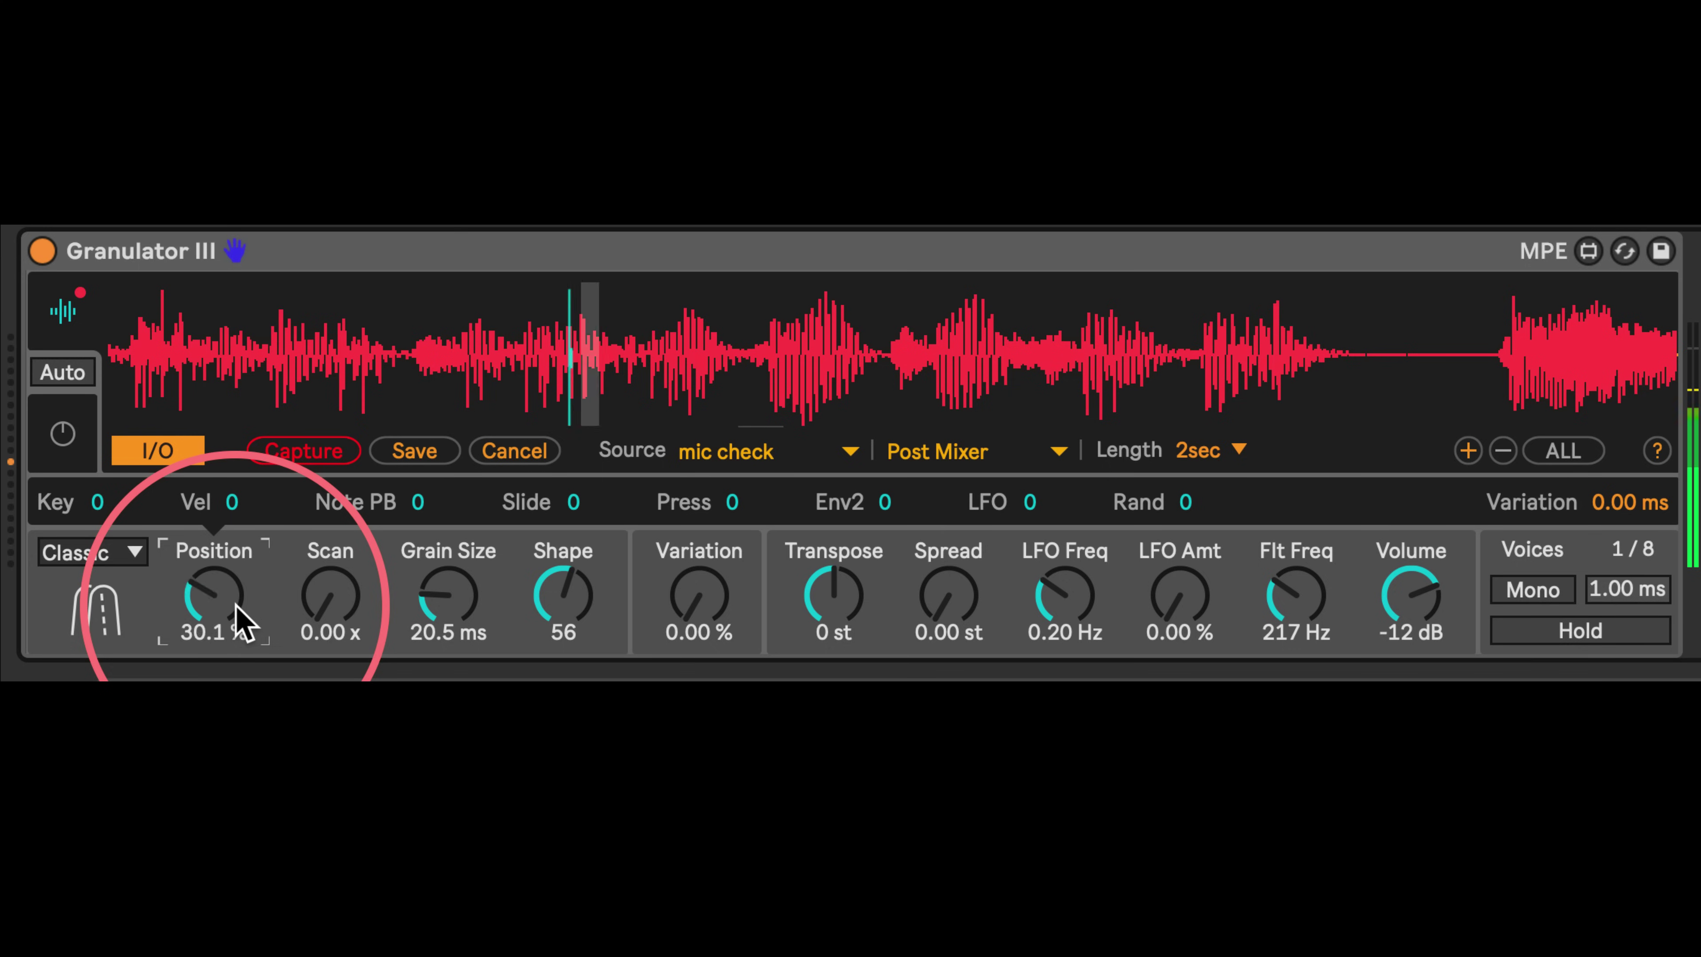
scroll(236, 607, up, 10)
scroll(236, 607, down, 10)
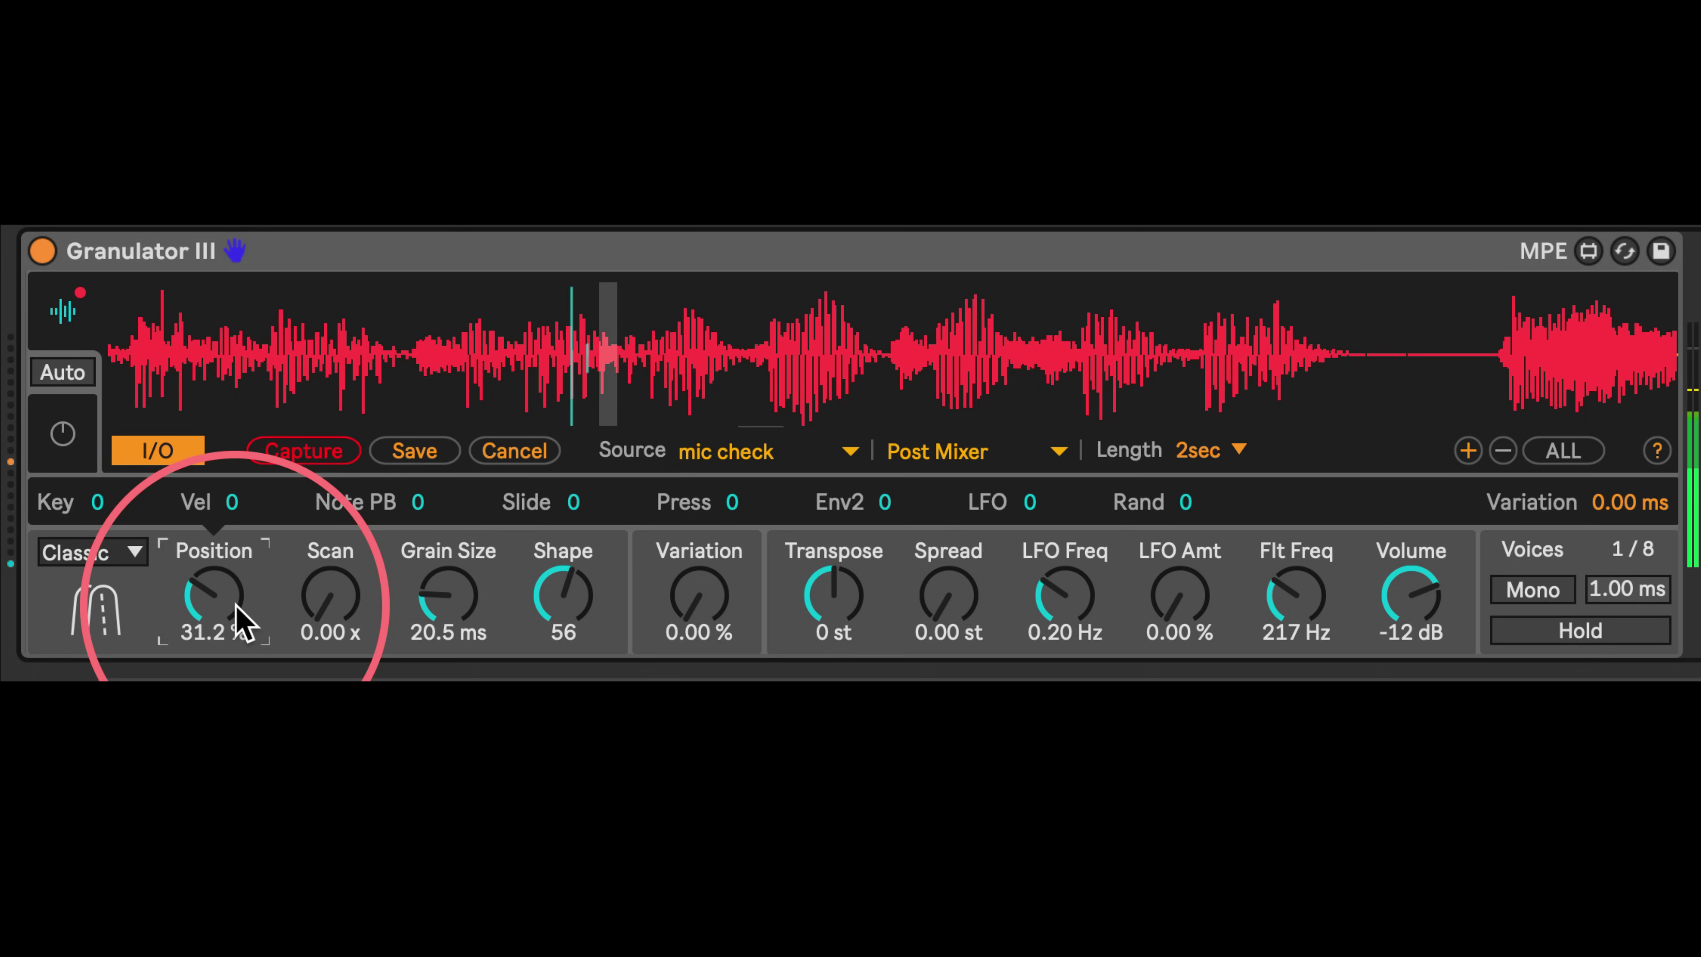
scroll(236, 606, up, 10)
scroll(237, 606, down, 2)
scroll(236, 606, up, 1)
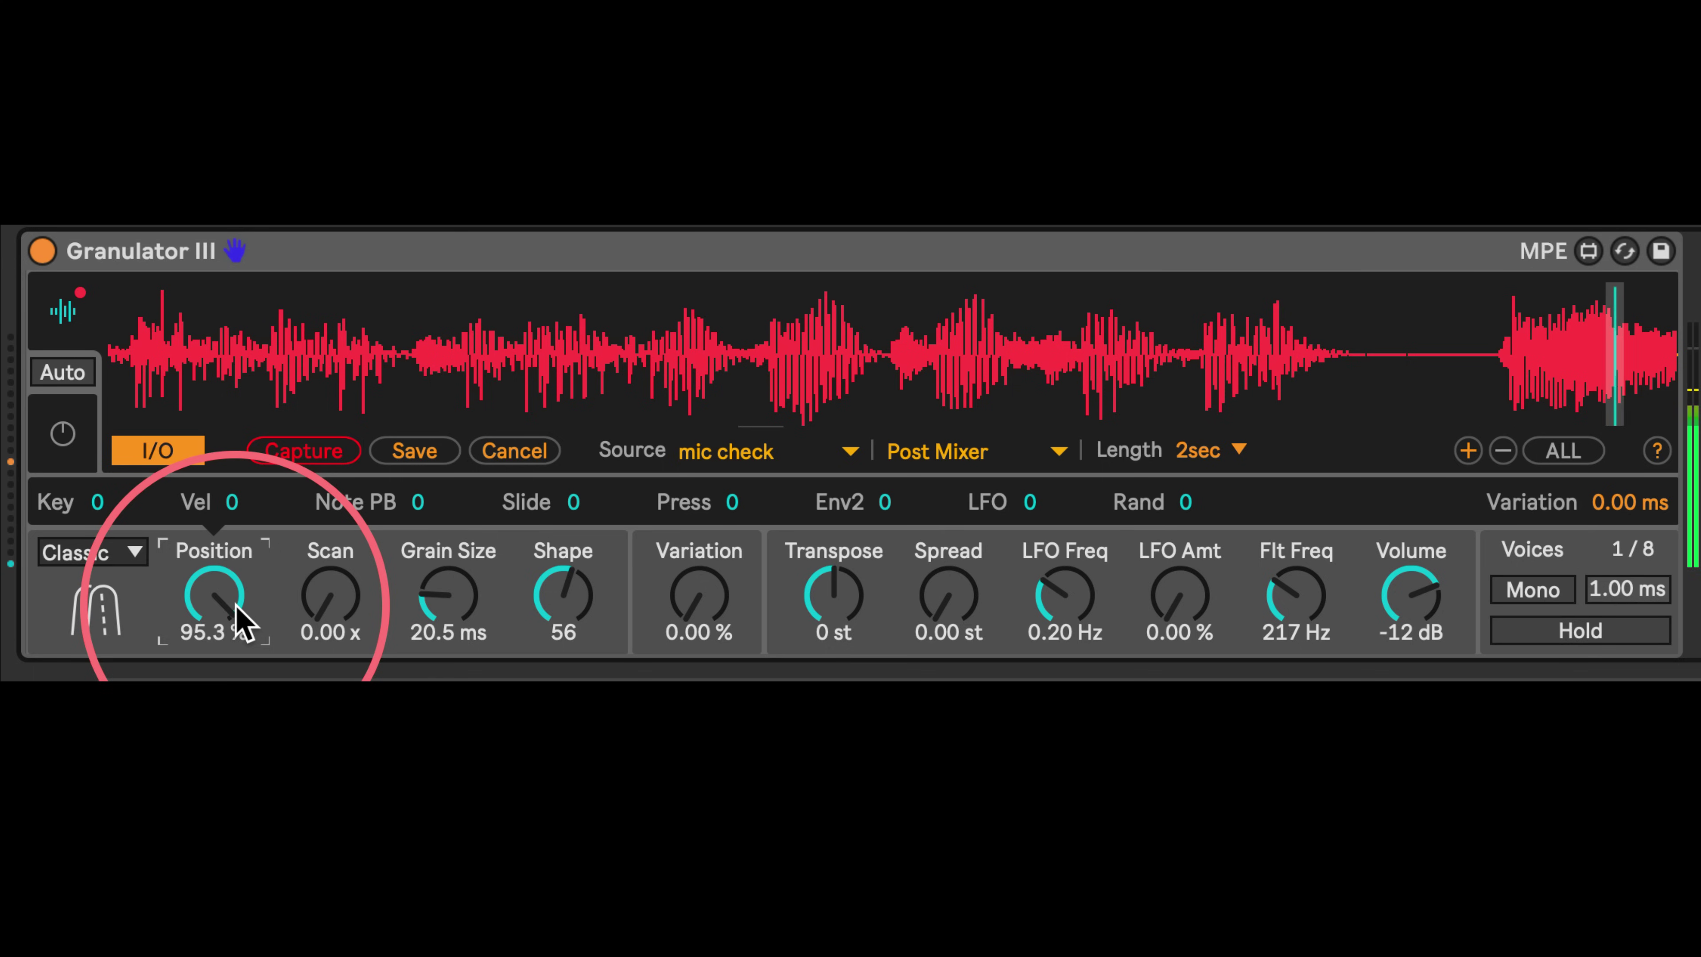
scroll(237, 606, down, 7)
scroll(237, 606, up, 1)
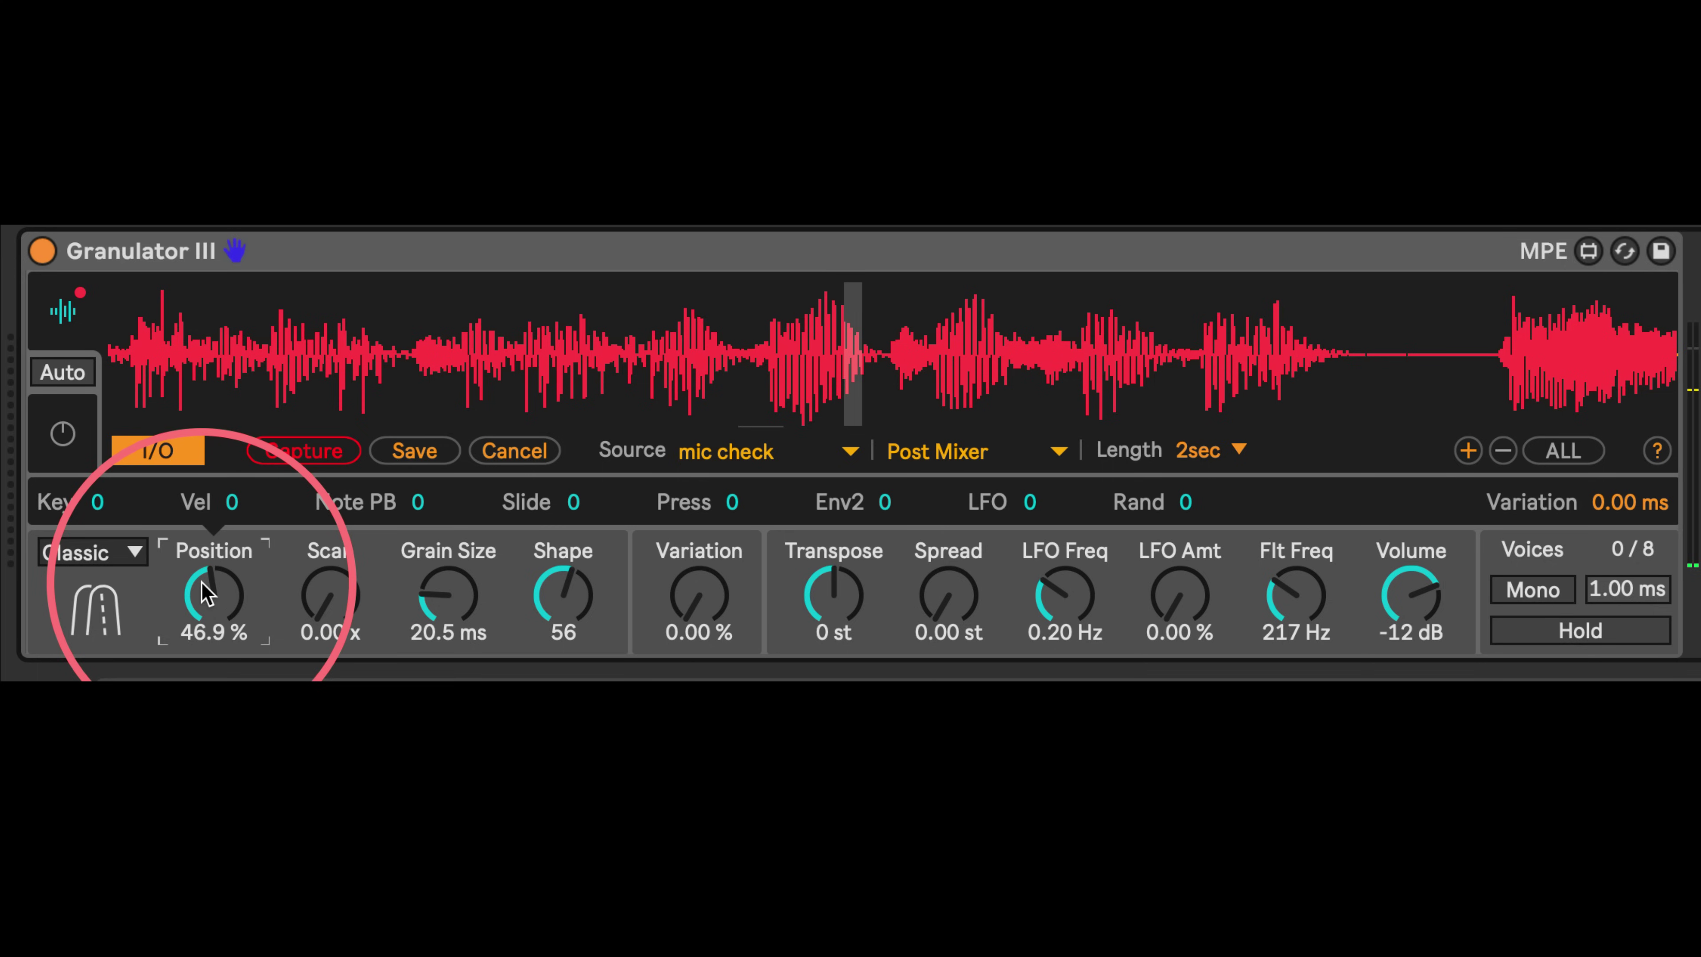
scroll(236, 606, up, 4)
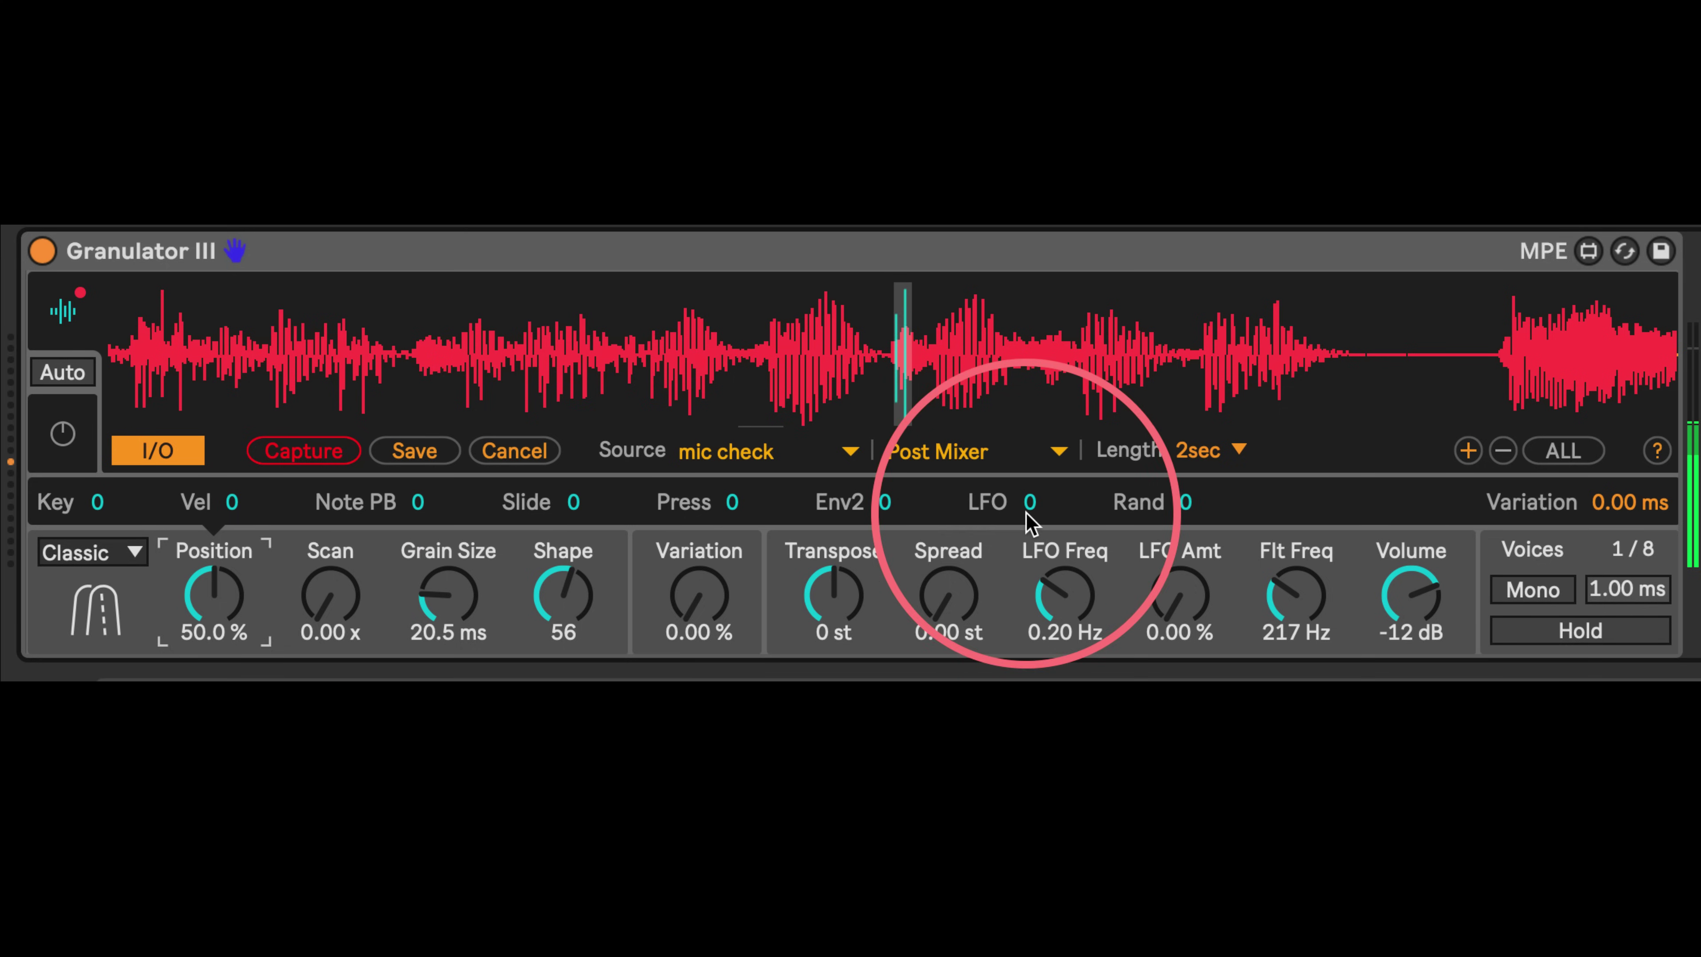
Set Position's LFO modulation to 50 and raise LFO Amt from 0 % to 100 %
drag(1031, 511, 1011, 542)
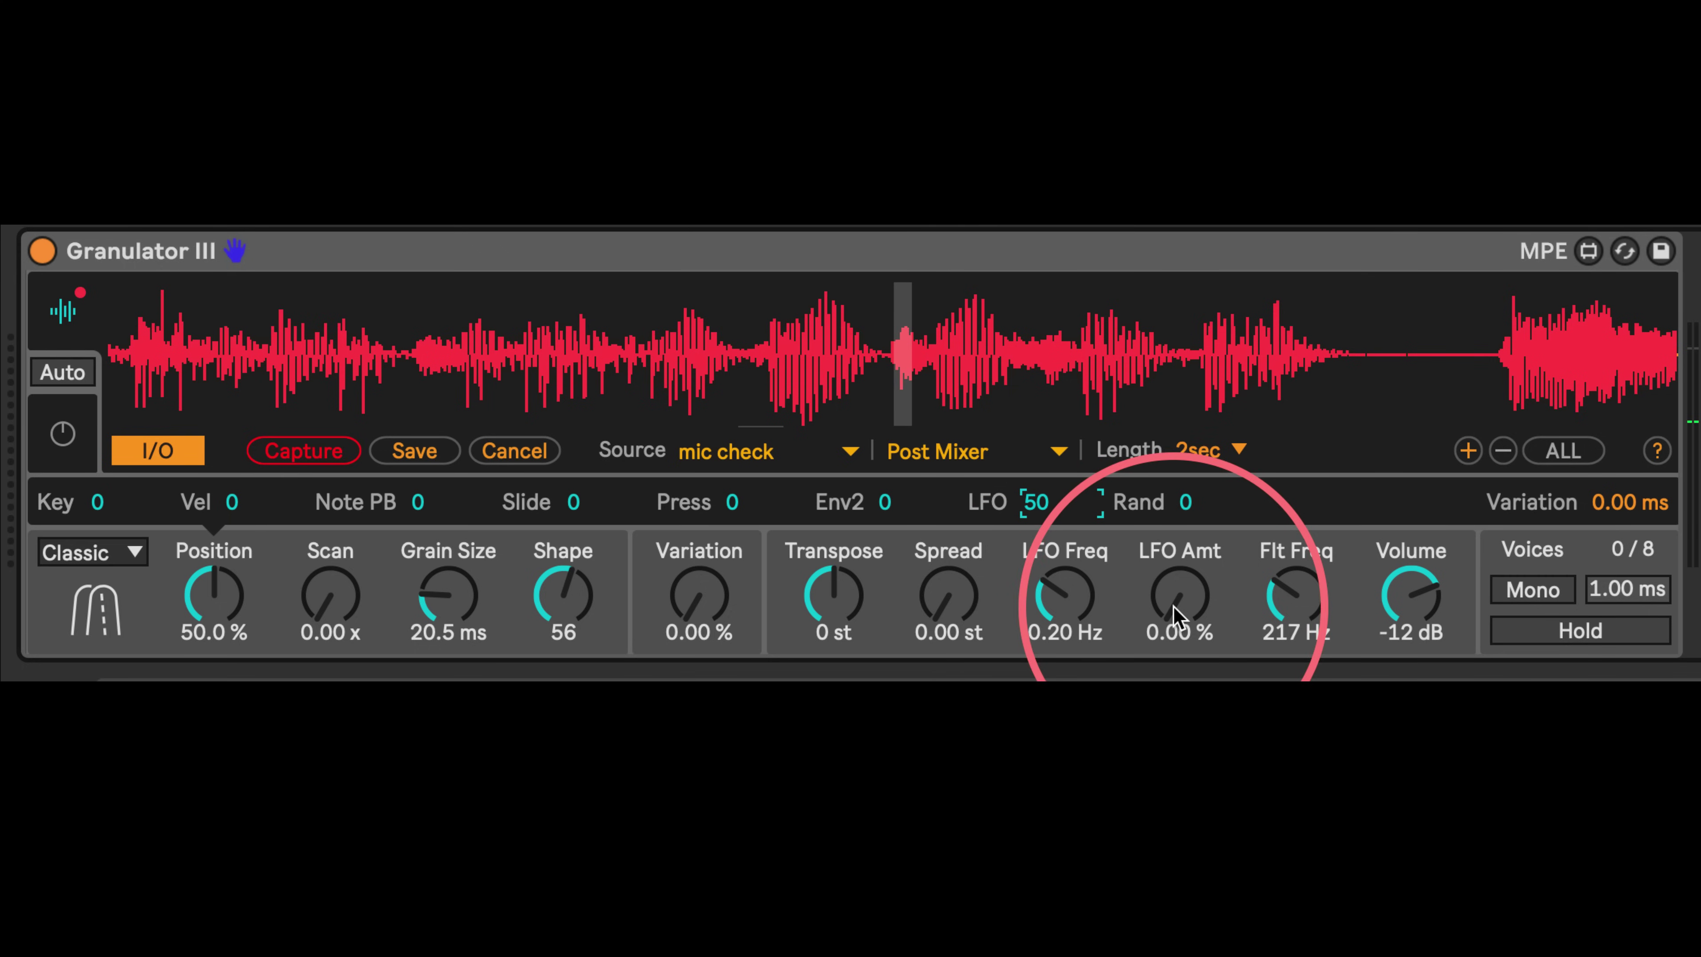
drag(1168, 602, 1158, 361)
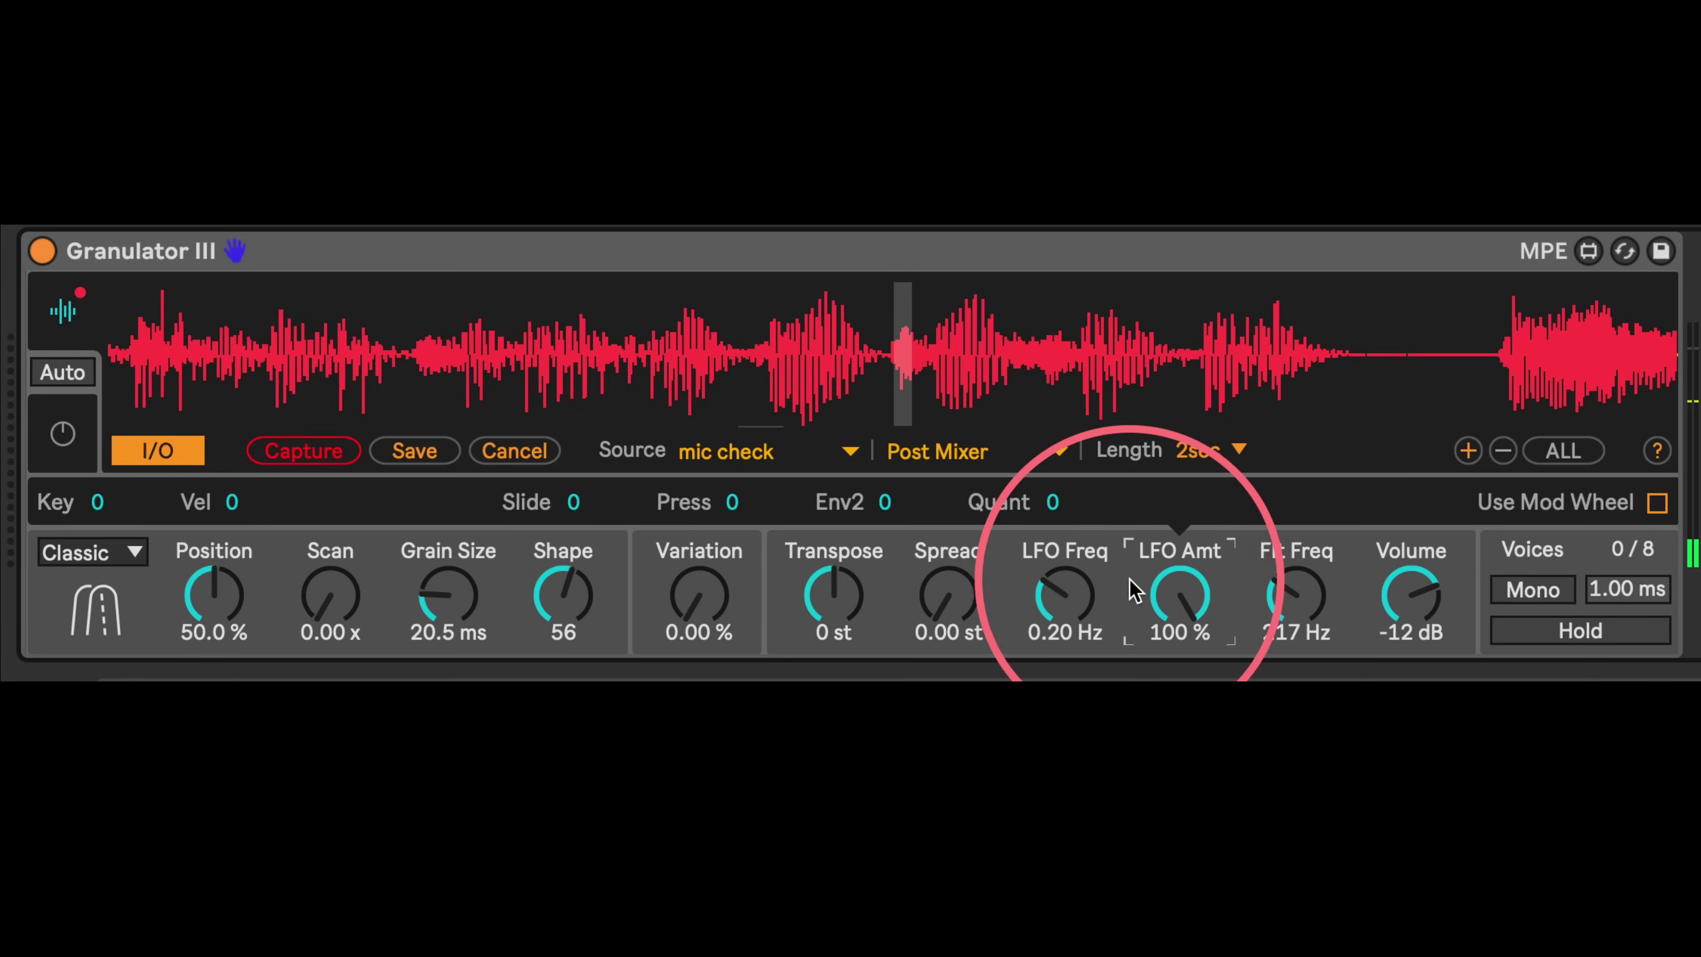
Change the LFO Shape from Random to Sine in the envelope view, then show the waveform again
click(63, 433)
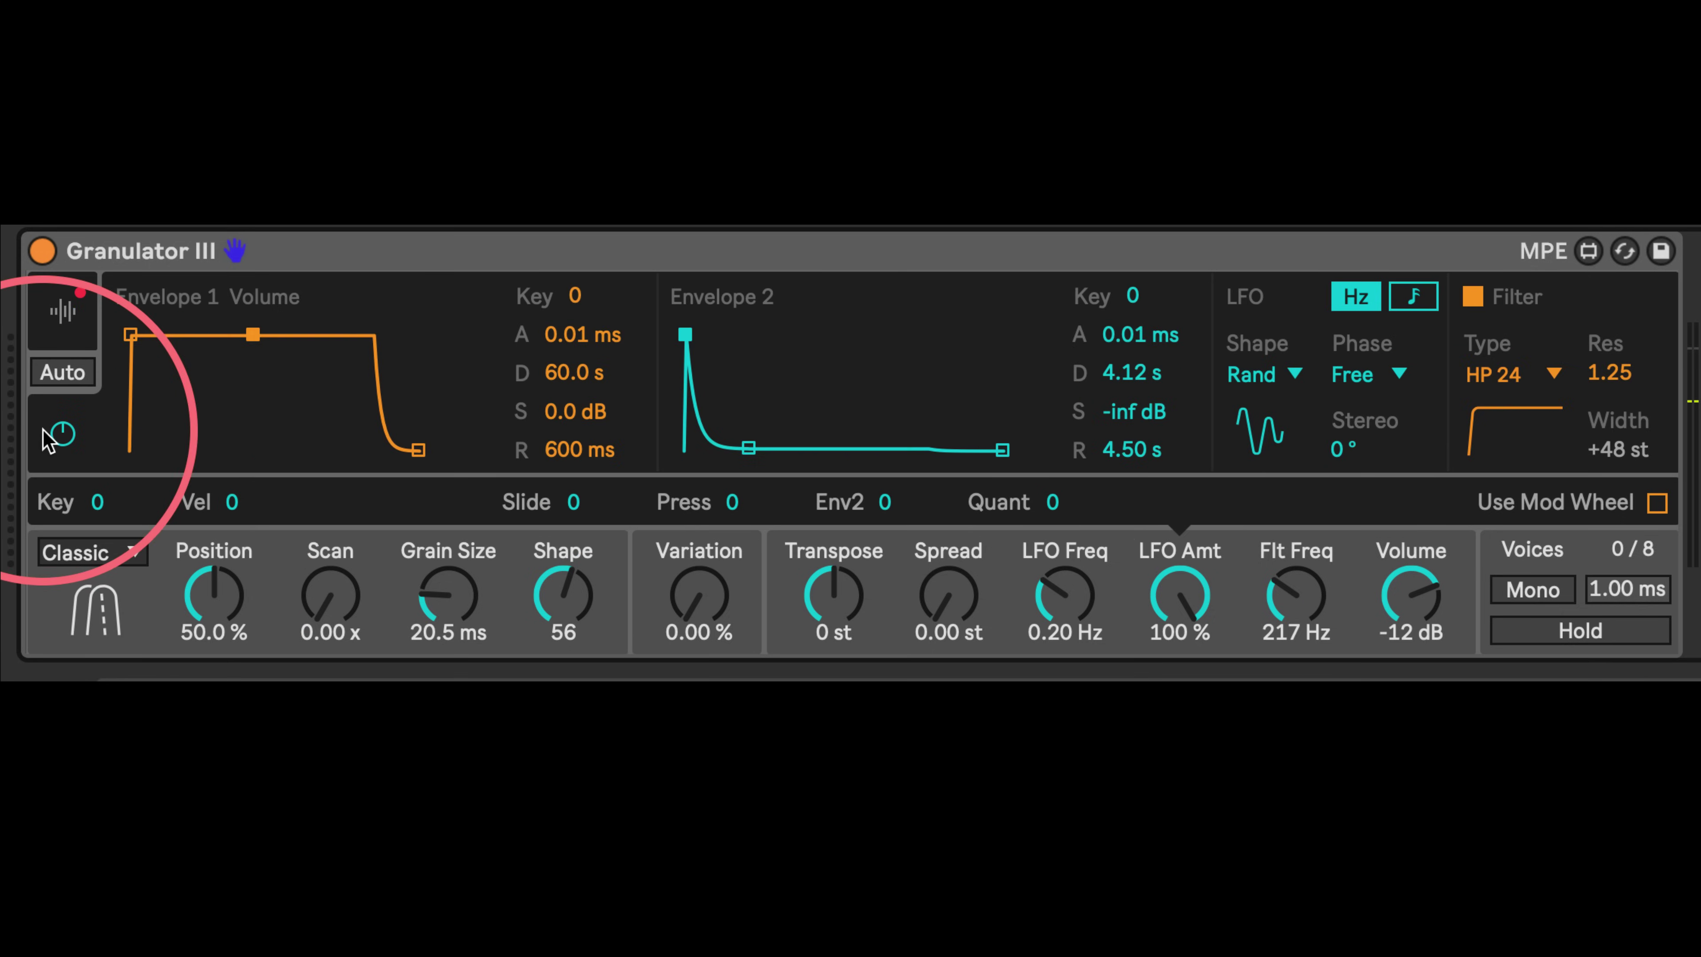
click(1262, 374)
click(1244, 410)
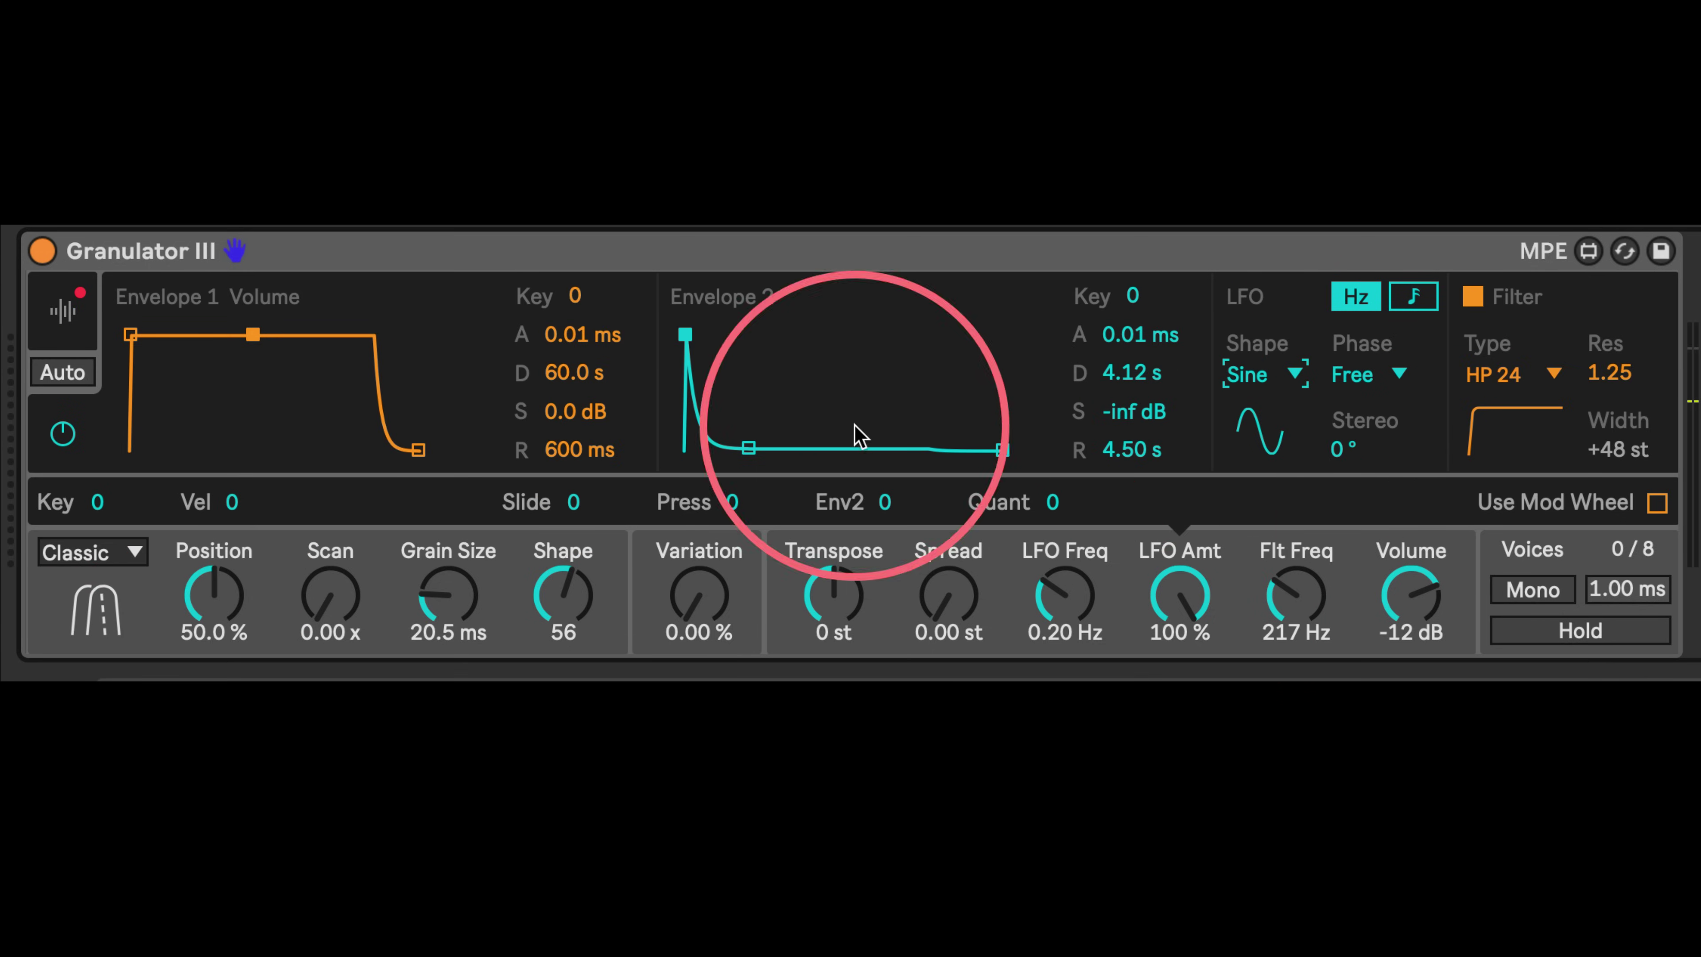
click(63, 310)
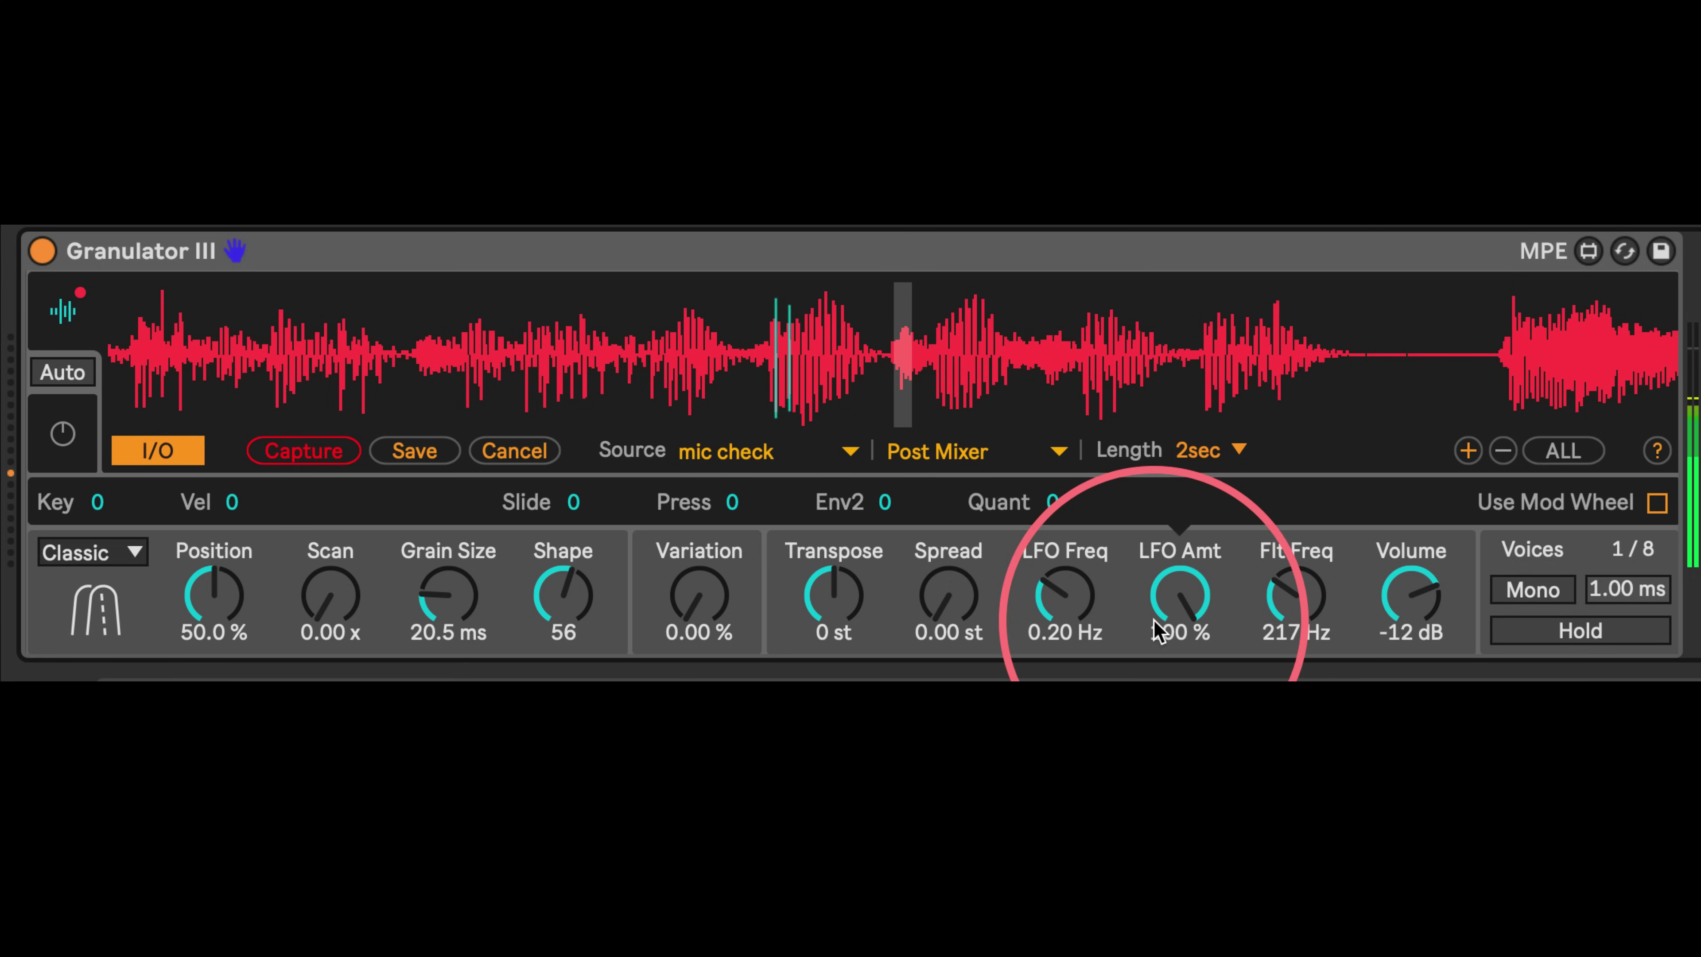
click(214, 593)
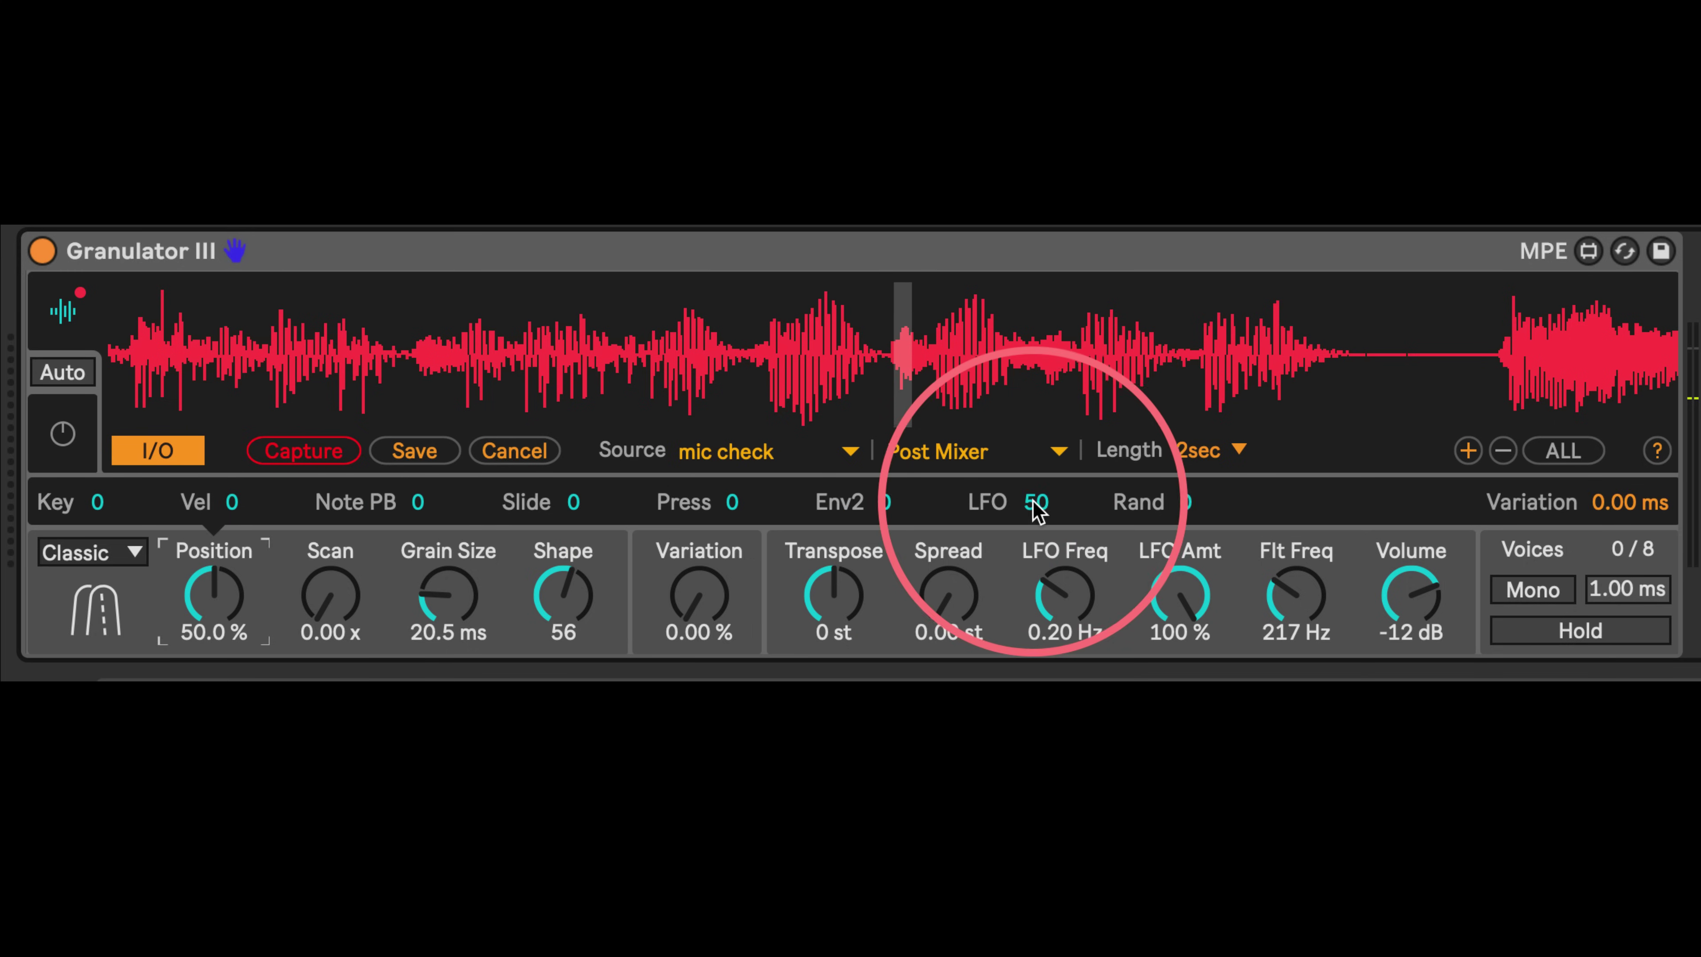
drag(1036, 501, 1031, 395)
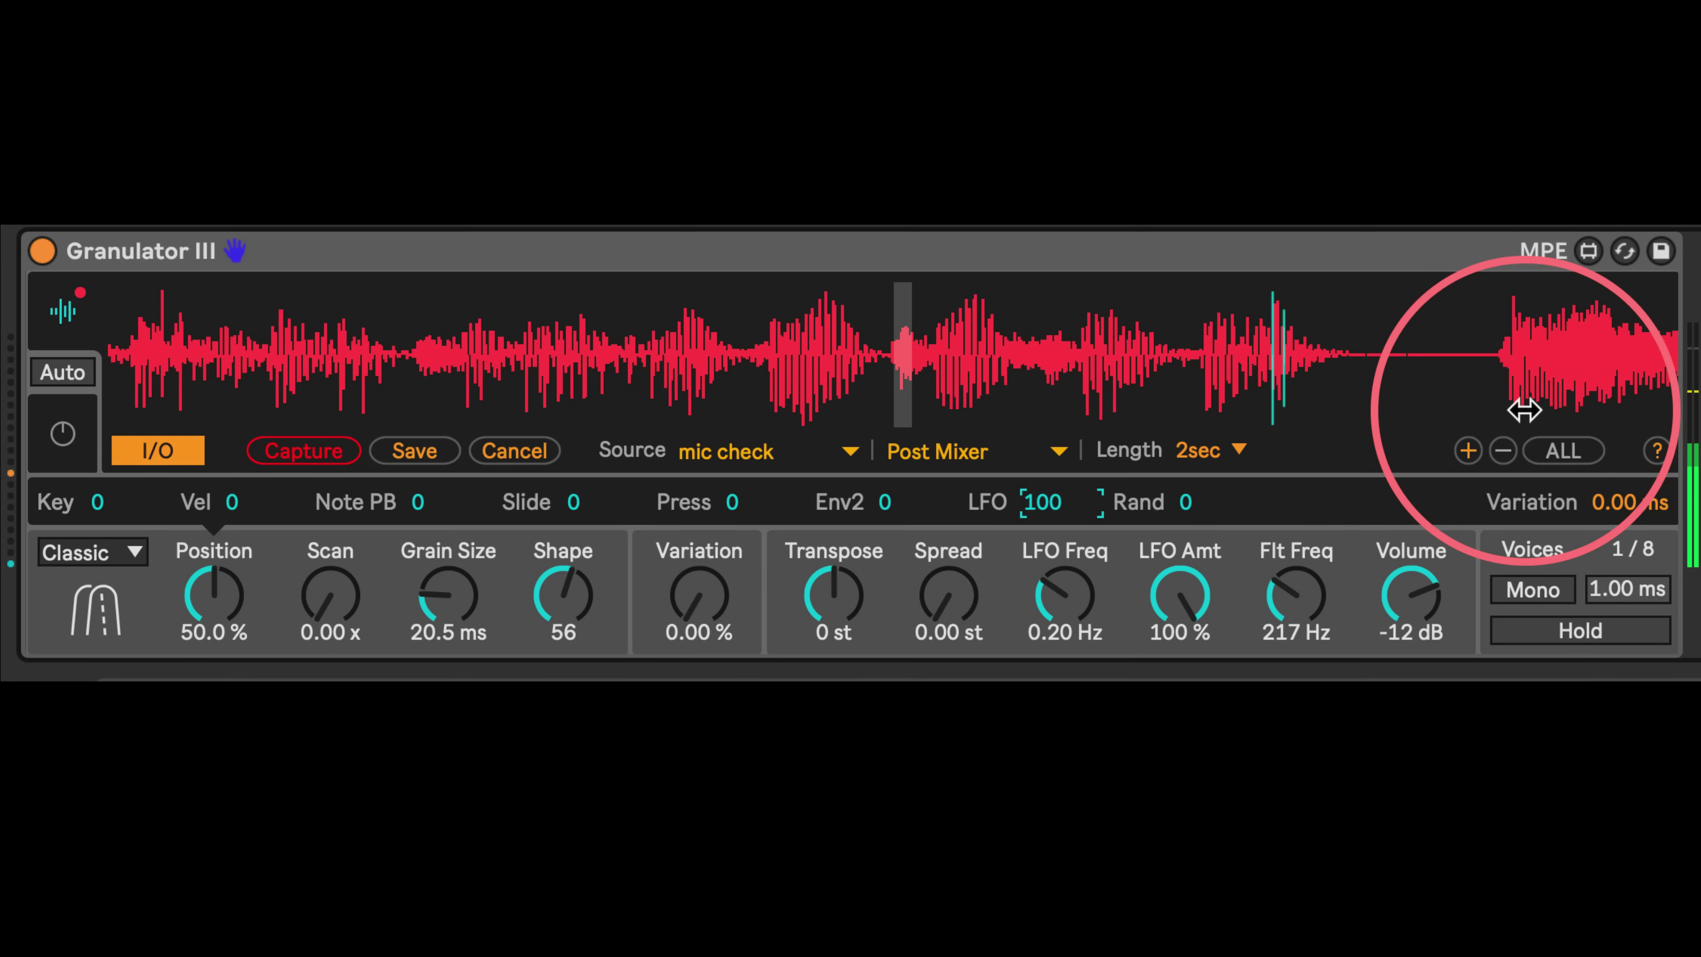
drag(1167, 600, 1163, 715)
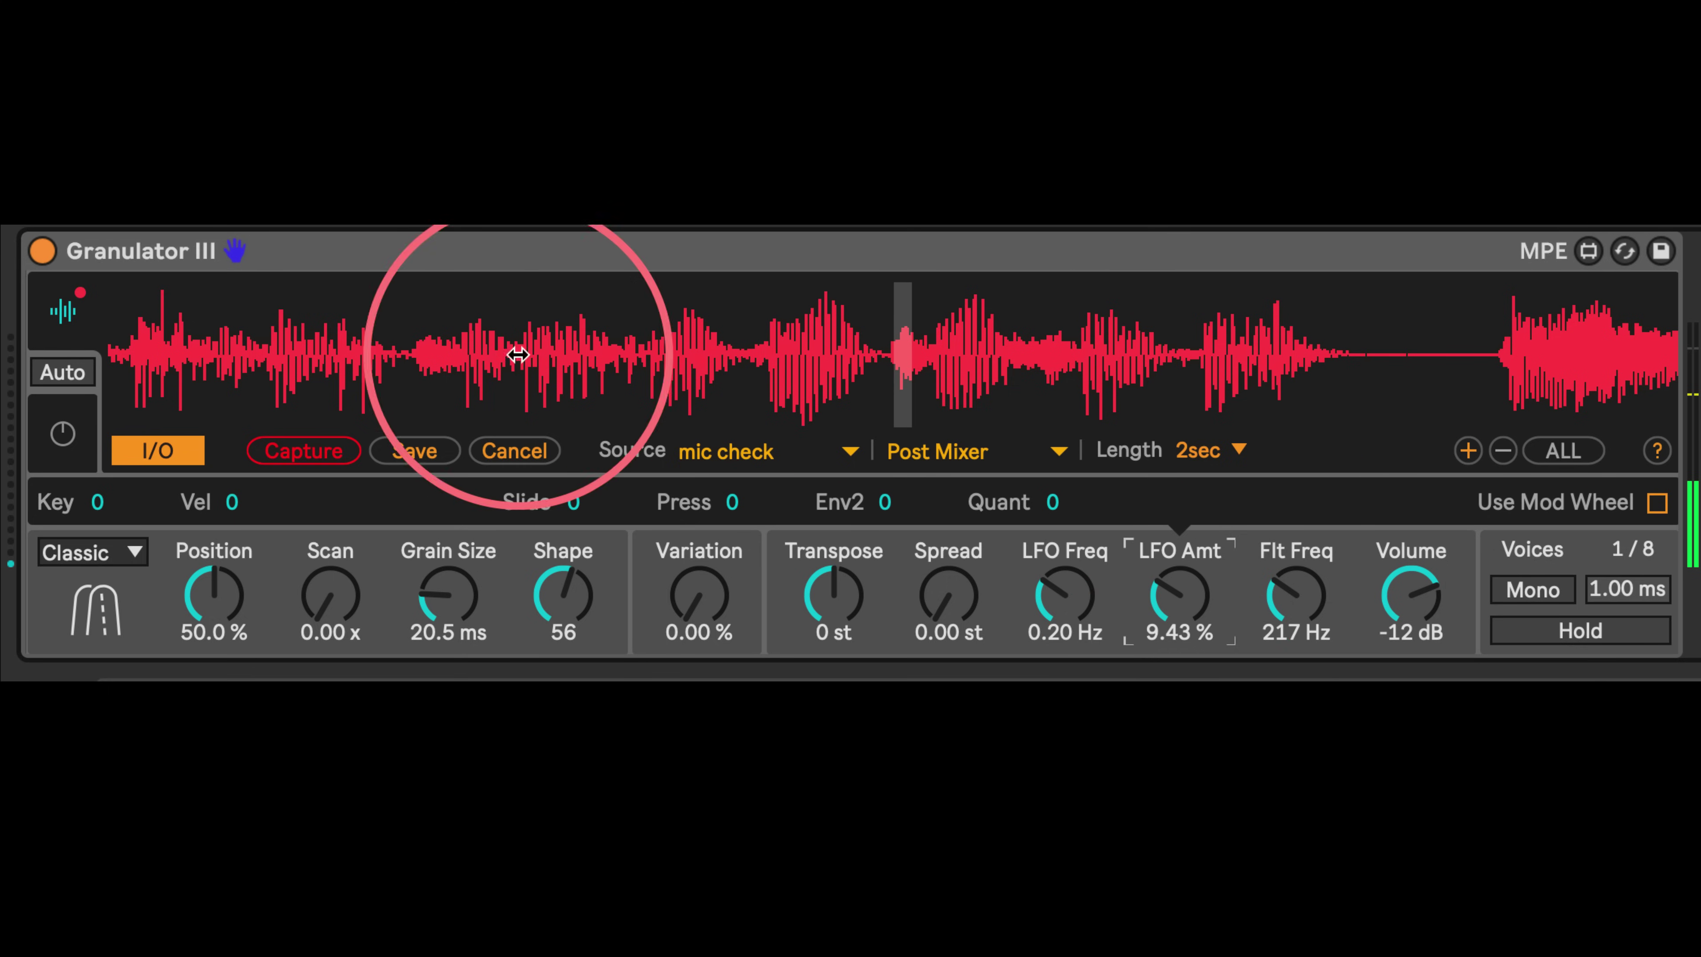
drag(1176, 603, 1169, 546)
drag(1176, 606, 1176, 445)
double_click(1179, 593)
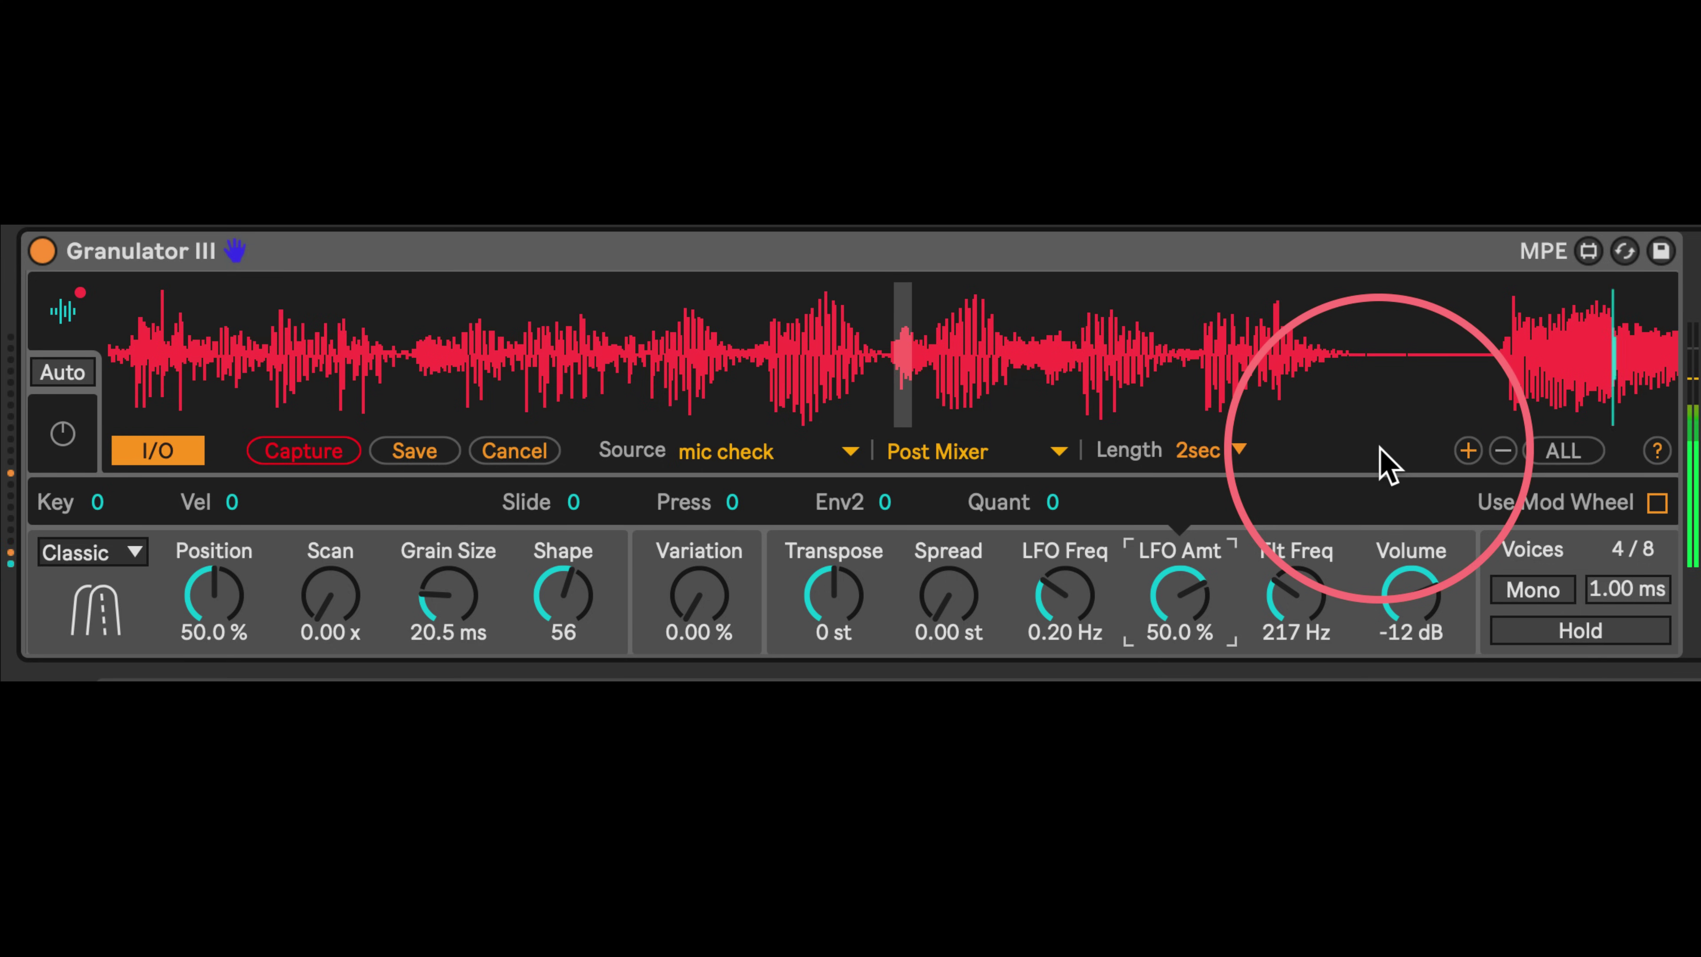
Set LFO Freq to 0.01 Hz, grain Shape to 50 and Grain Size to 94.9 ms
drag(1082, 633, 1081, 676)
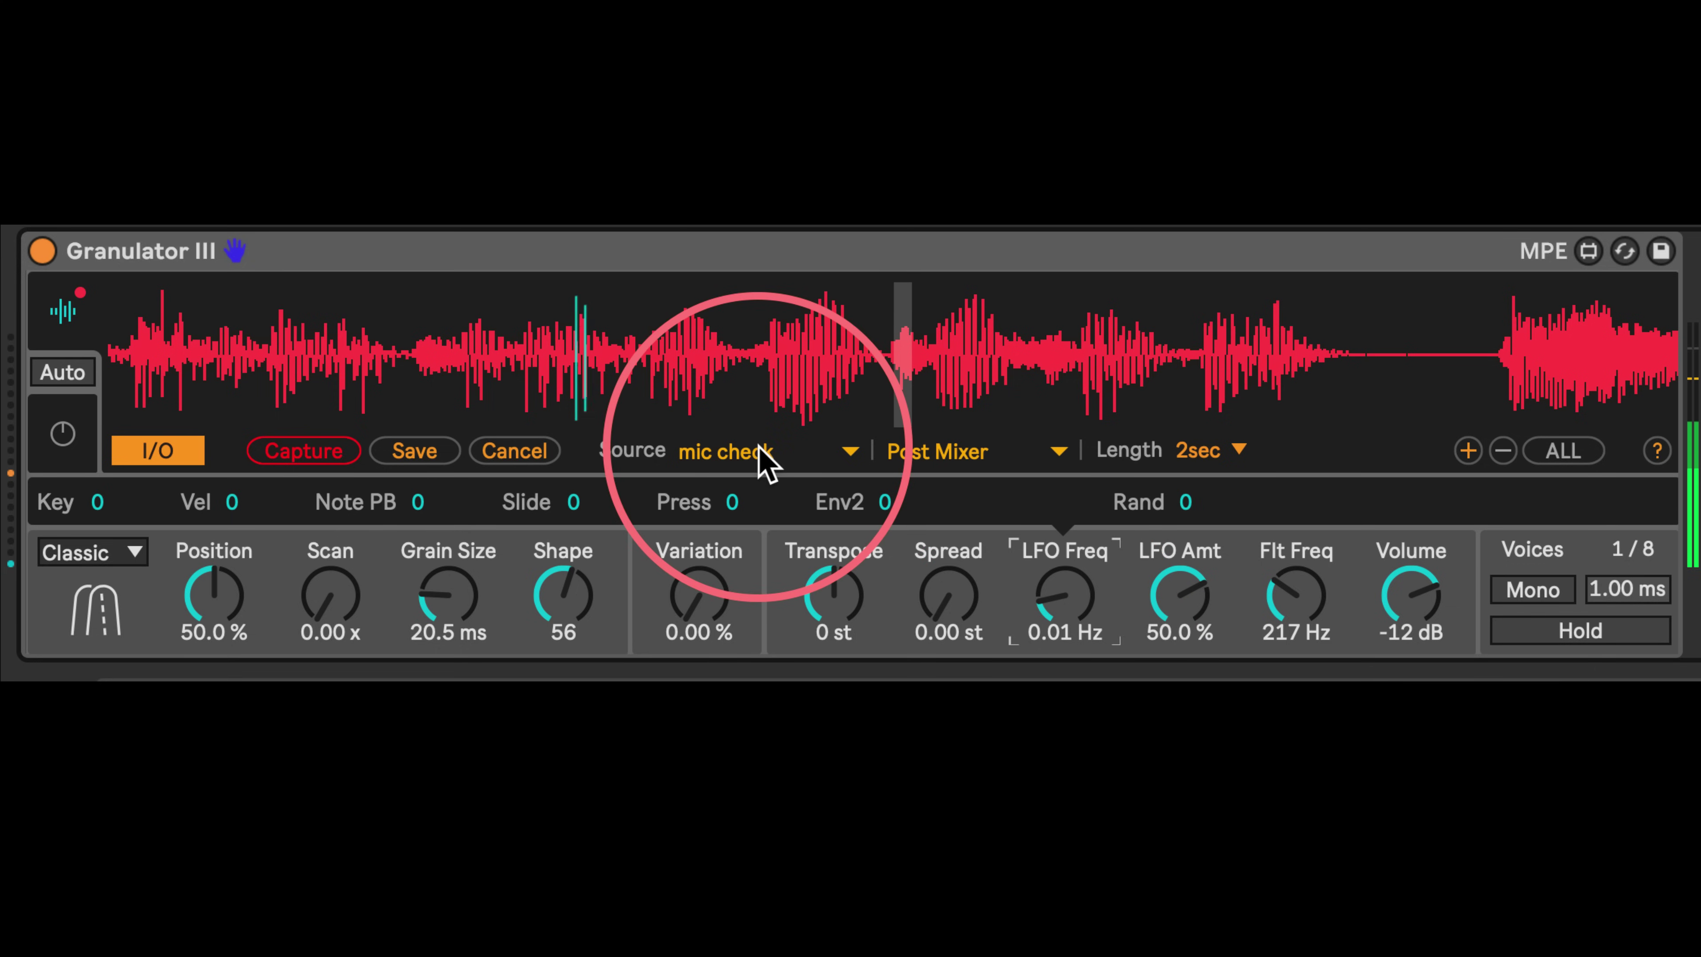
drag(436, 599, 429, 555)
mouse_move(546, 606)
mouse_down()
mouse_move(556, 636)
mouse_move(536, 670)
mouse_move(507, 561)
mouse_move(516, 703)
mouse_move(496, 678)
mouse_move(548, 591)
mouse_up()
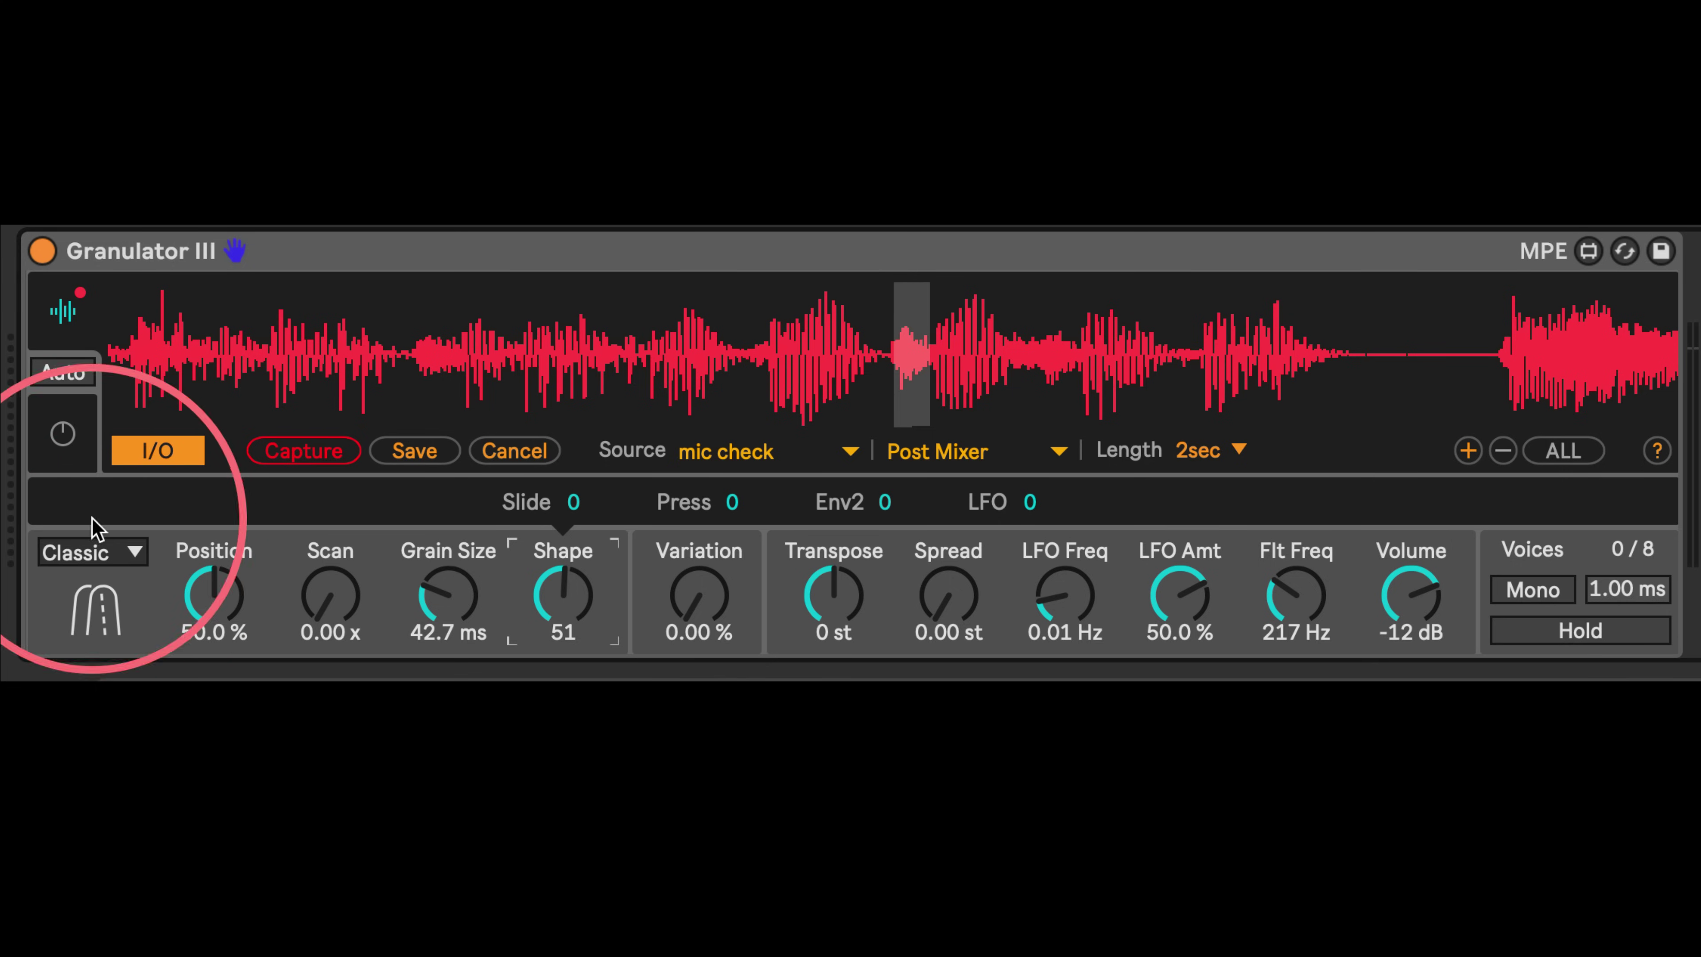
drag(556, 596, 558, 452)
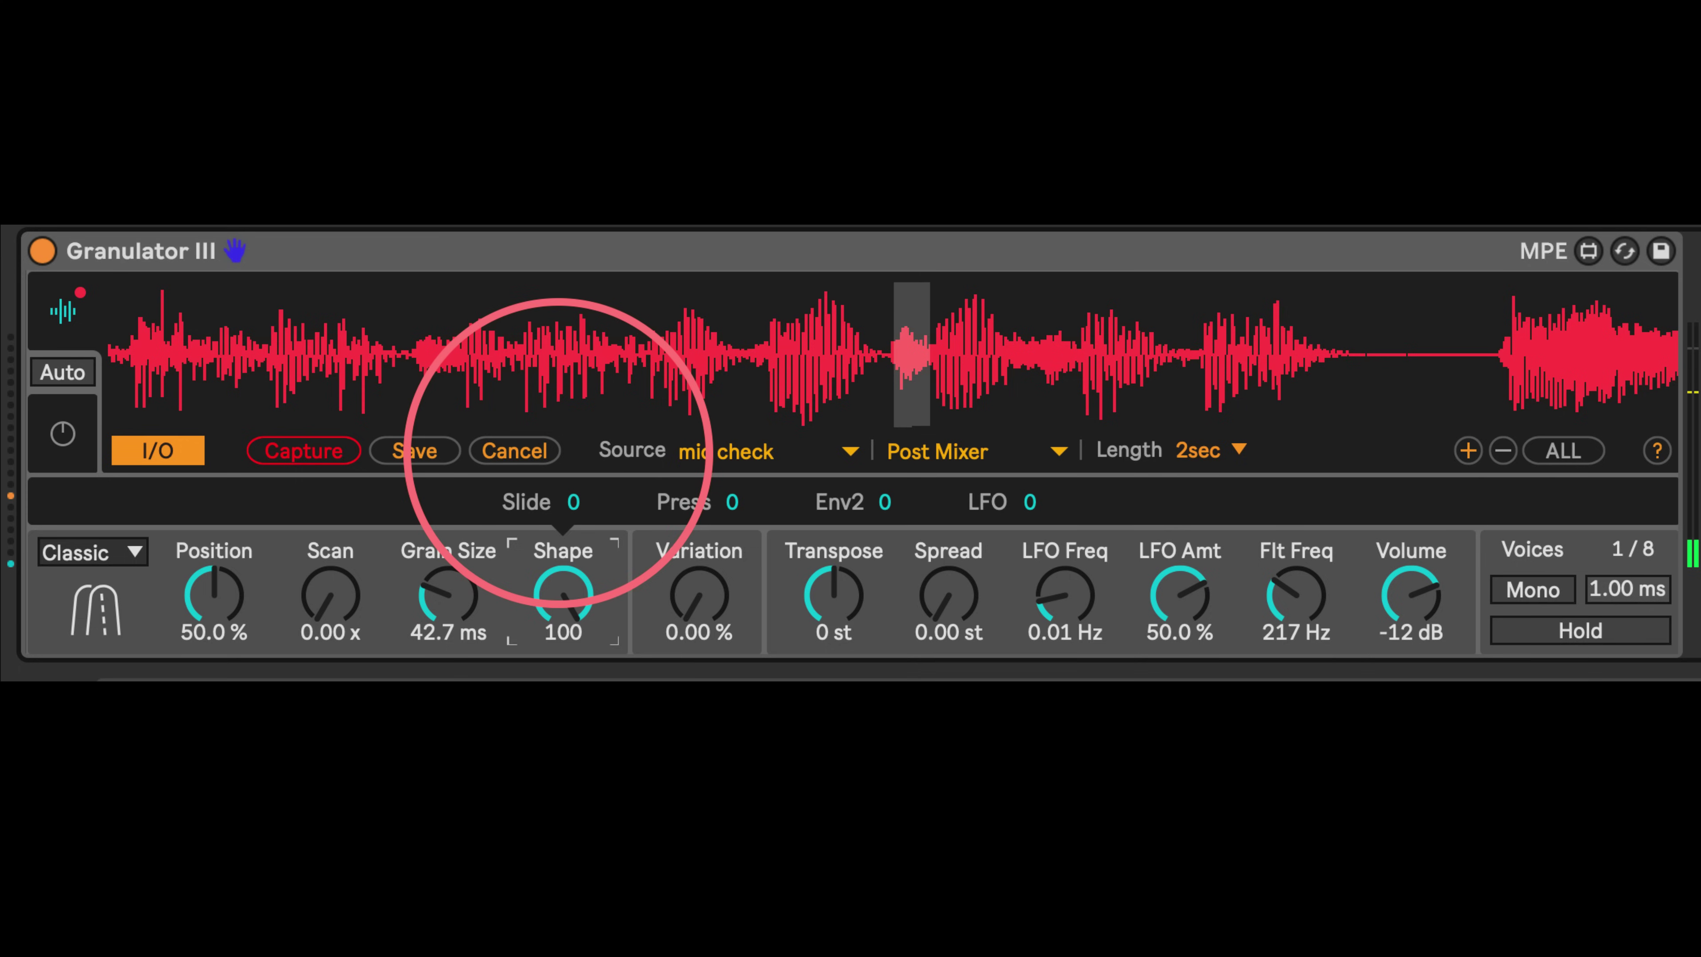
drag(557, 452, 560, 620)
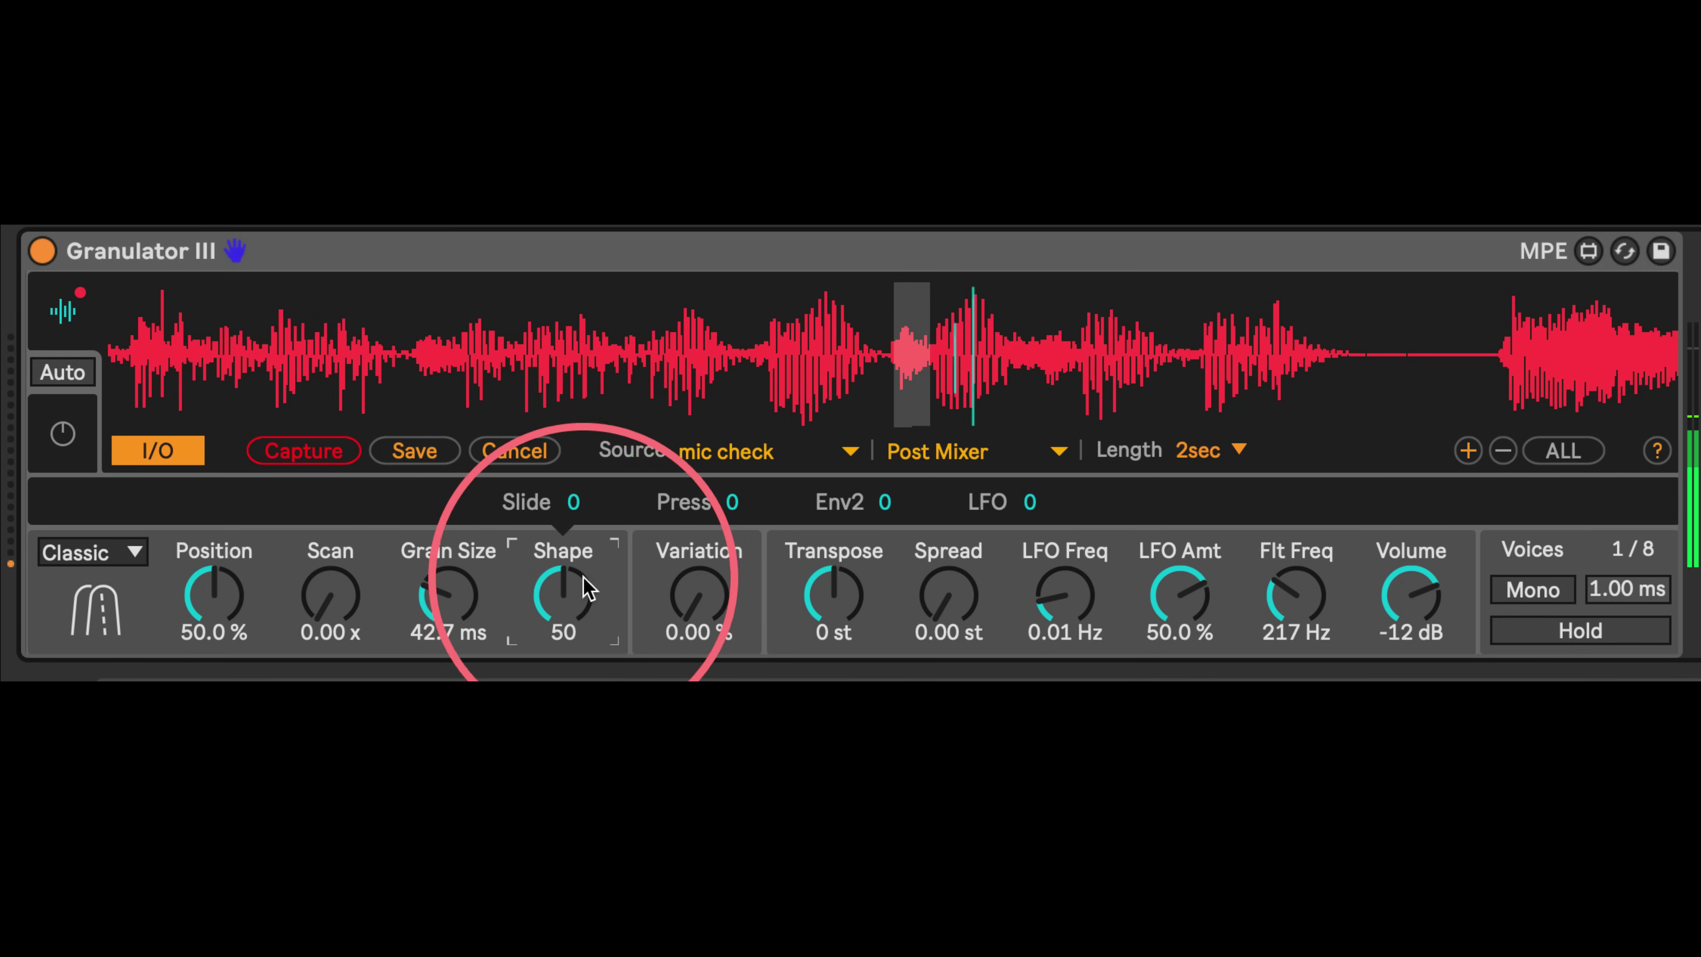
mouse_move(437, 603)
mouse_down()
mouse_move(428, 623)
mouse_move(396, 581)
mouse_move(447, 605)
mouse_up()
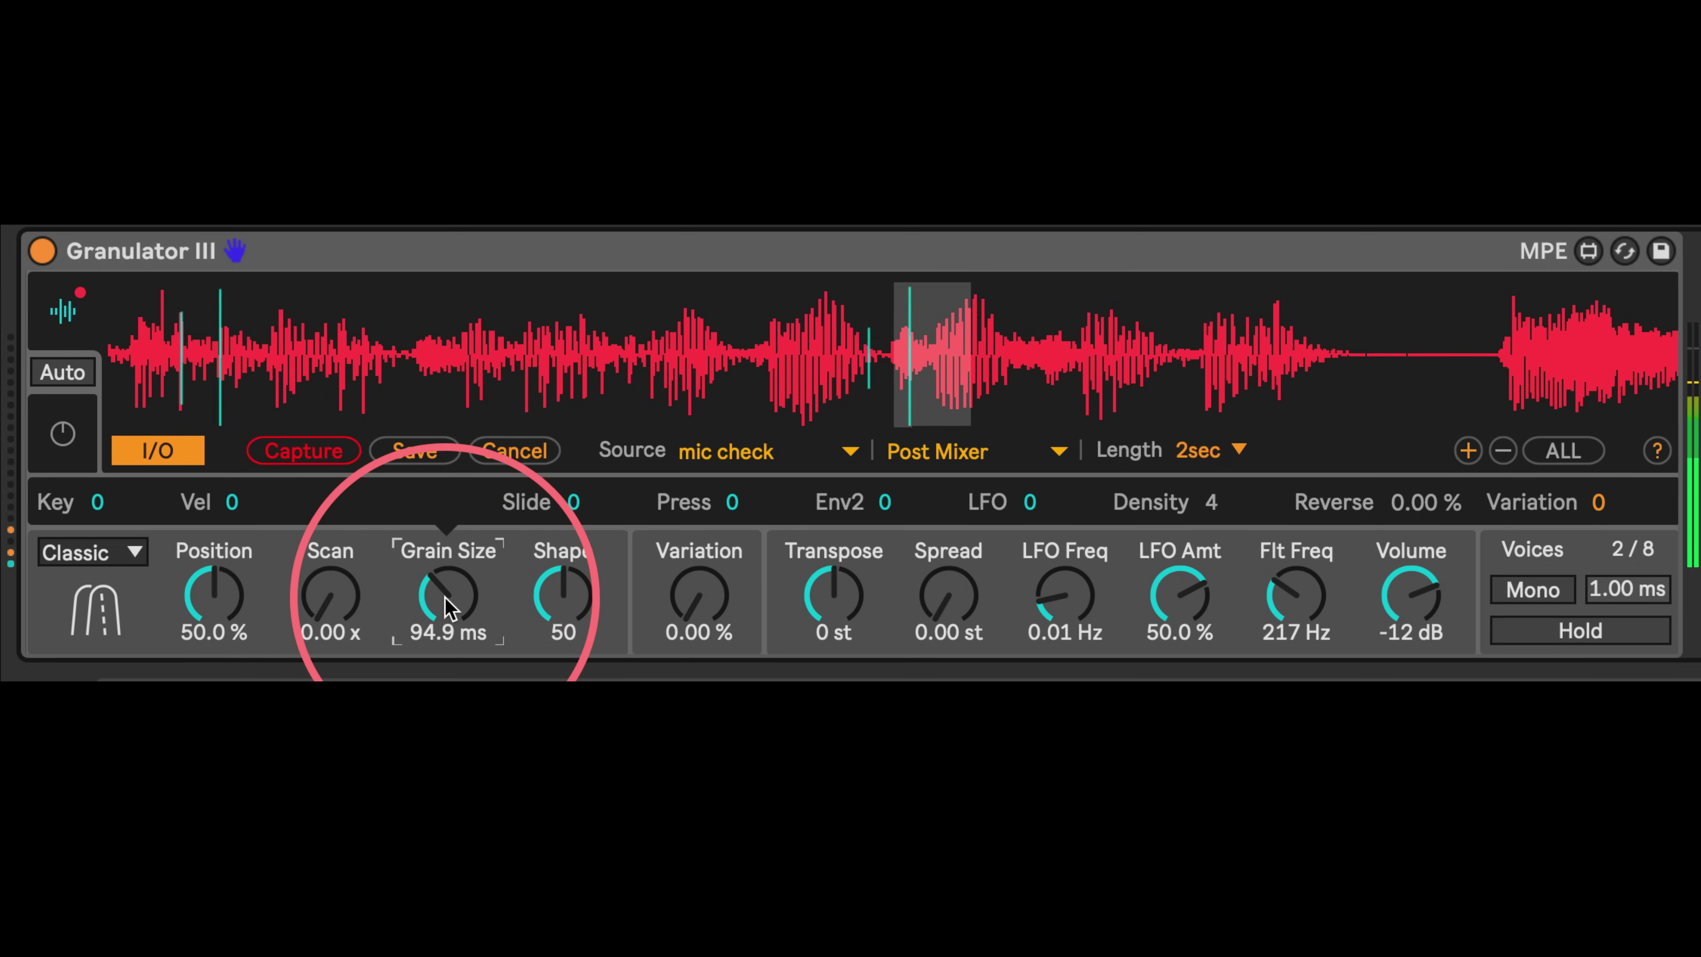
Turn on Hold and set the LFO Stereo offset to 180°, returning to the waveform view
click(1522, 630)
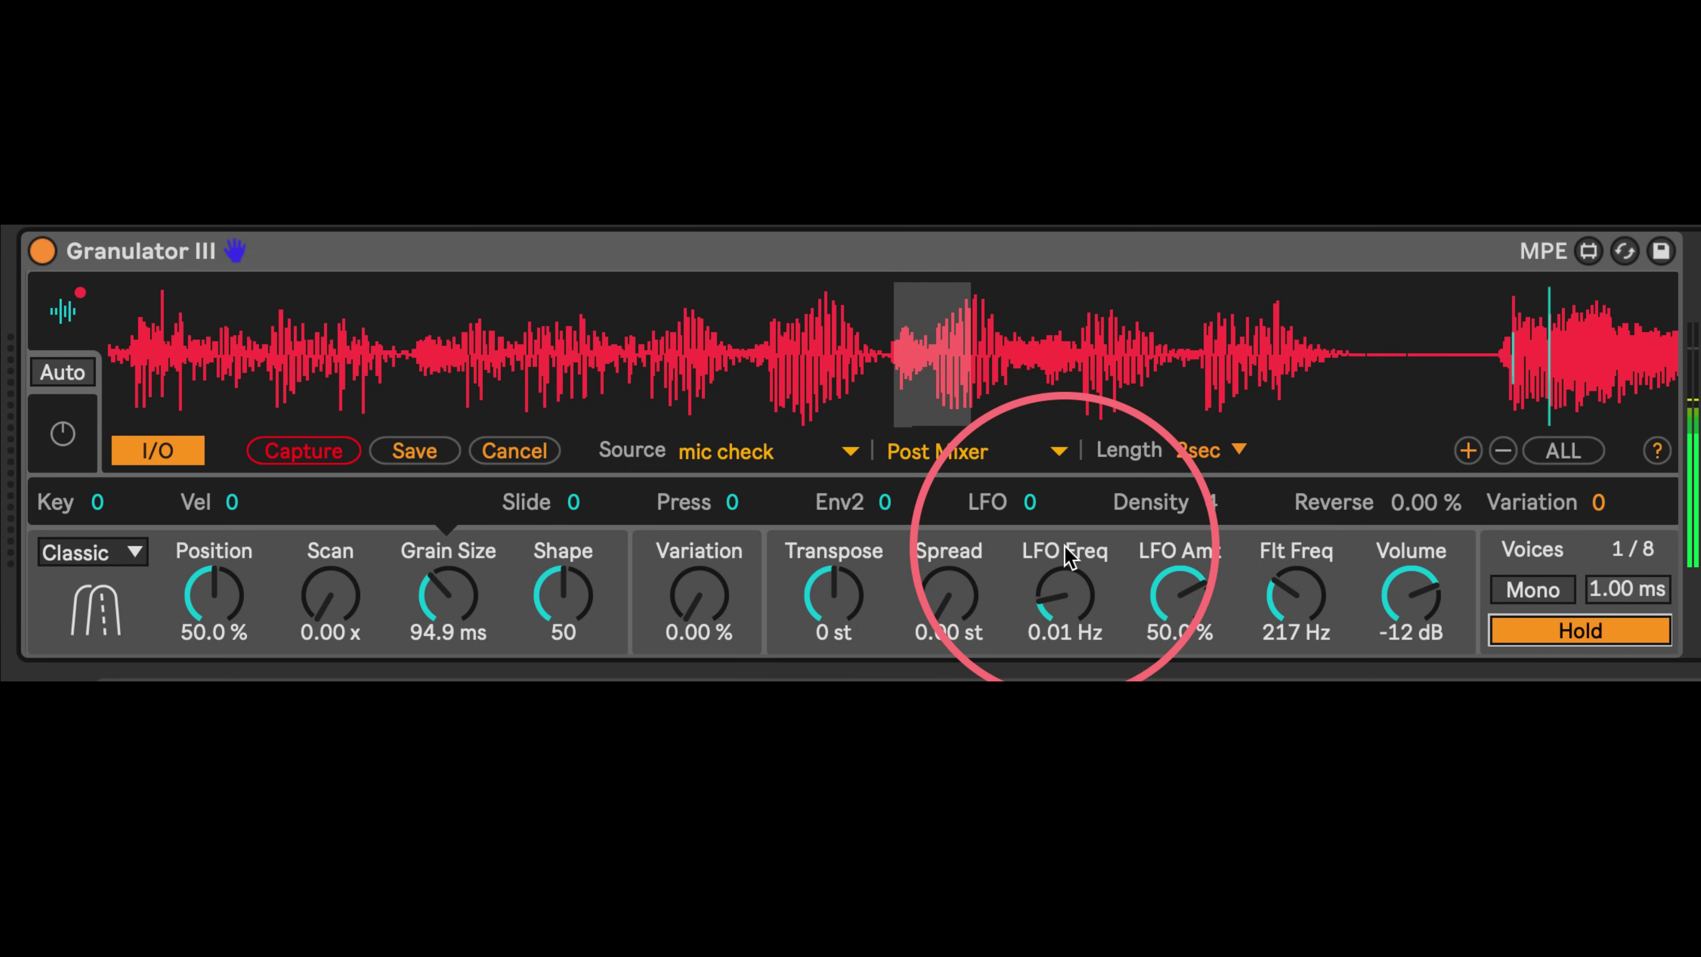
click(67, 435)
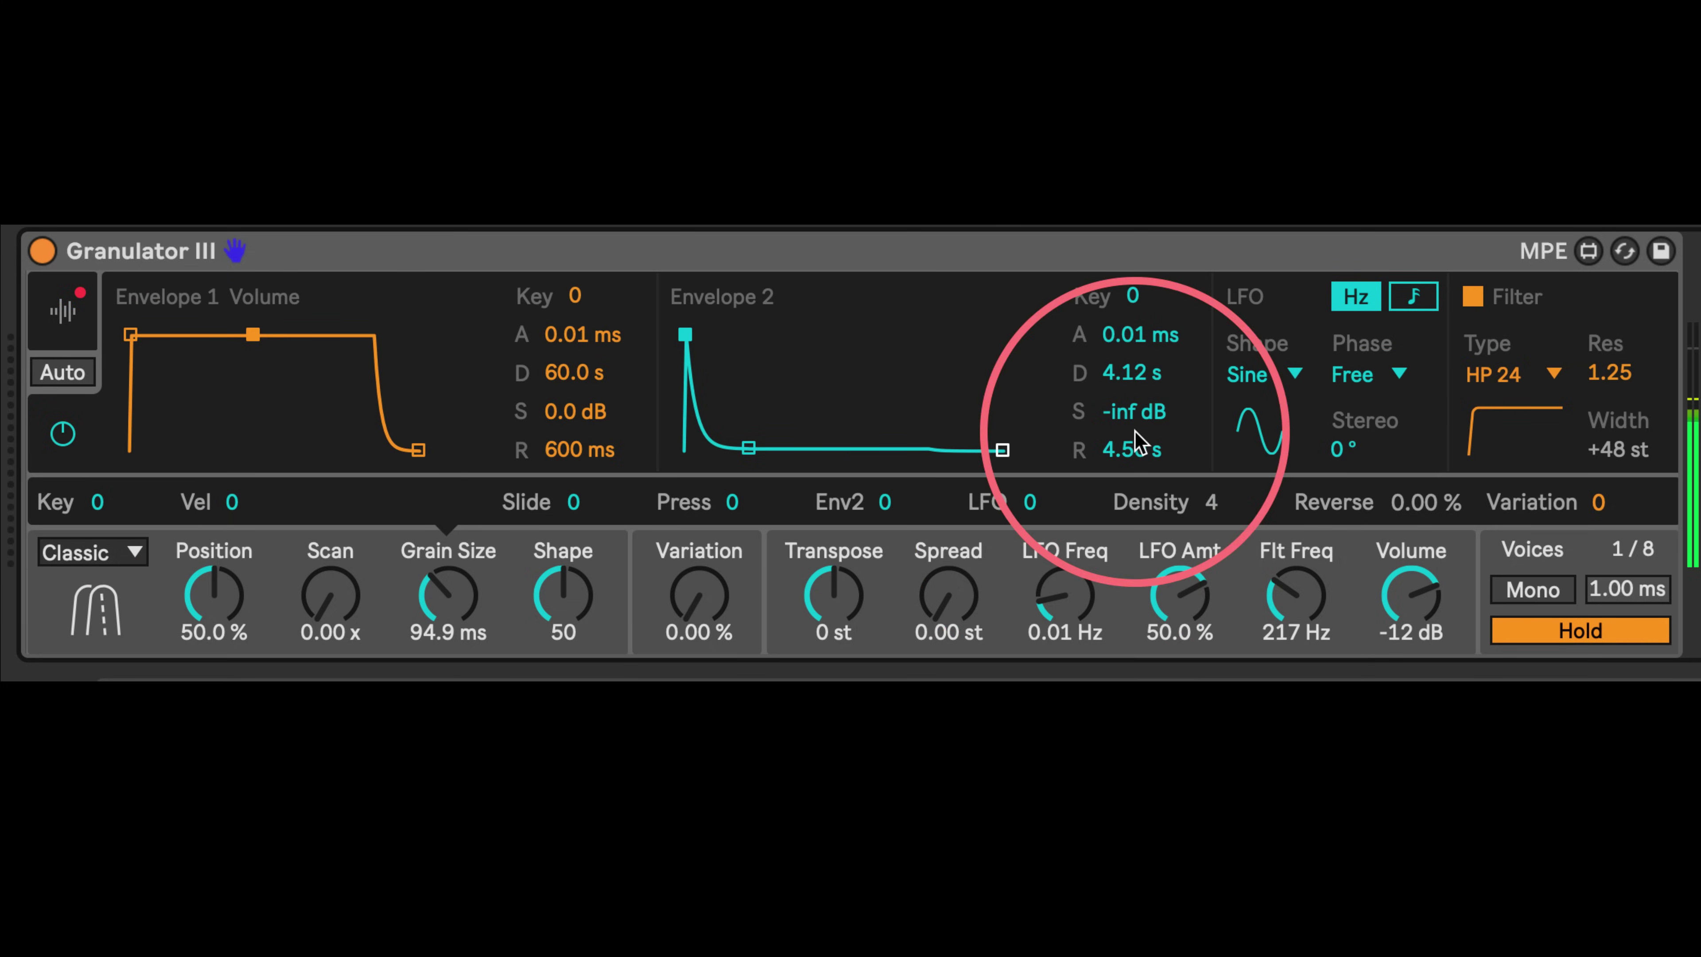
drag(1342, 452, 1318, 157)
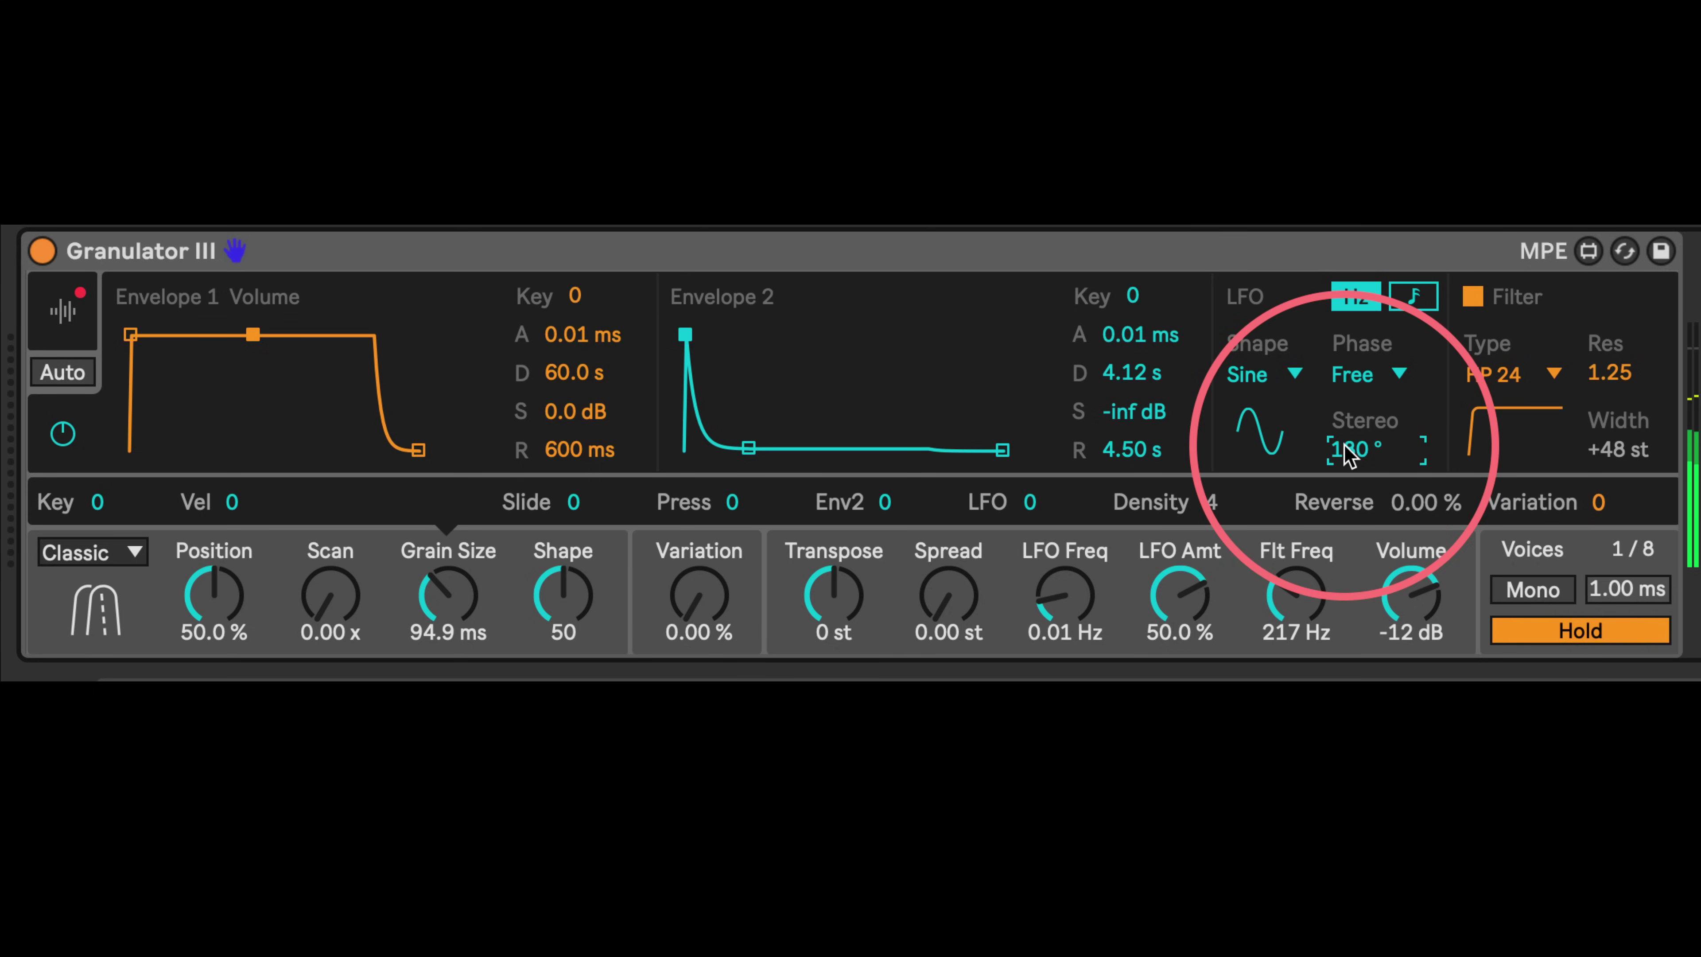
click(59, 321)
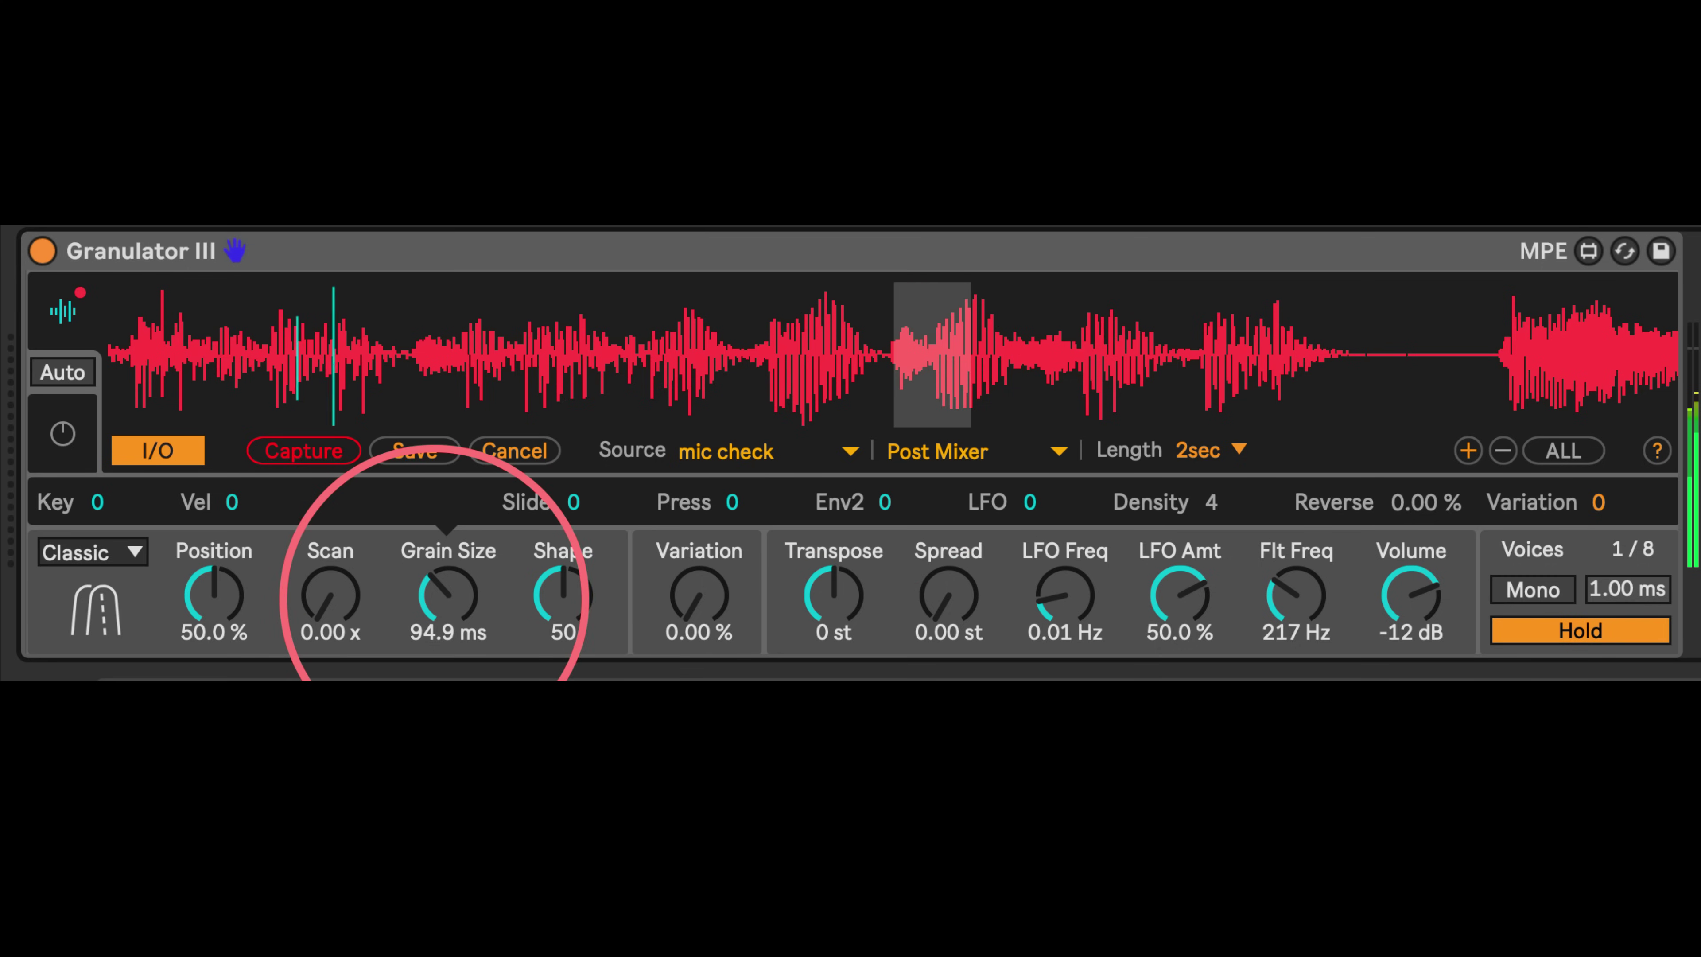
Set Grain Size to 25.0 ms with an LFO modulation amount of -50
drag(438, 596, 391, 620)
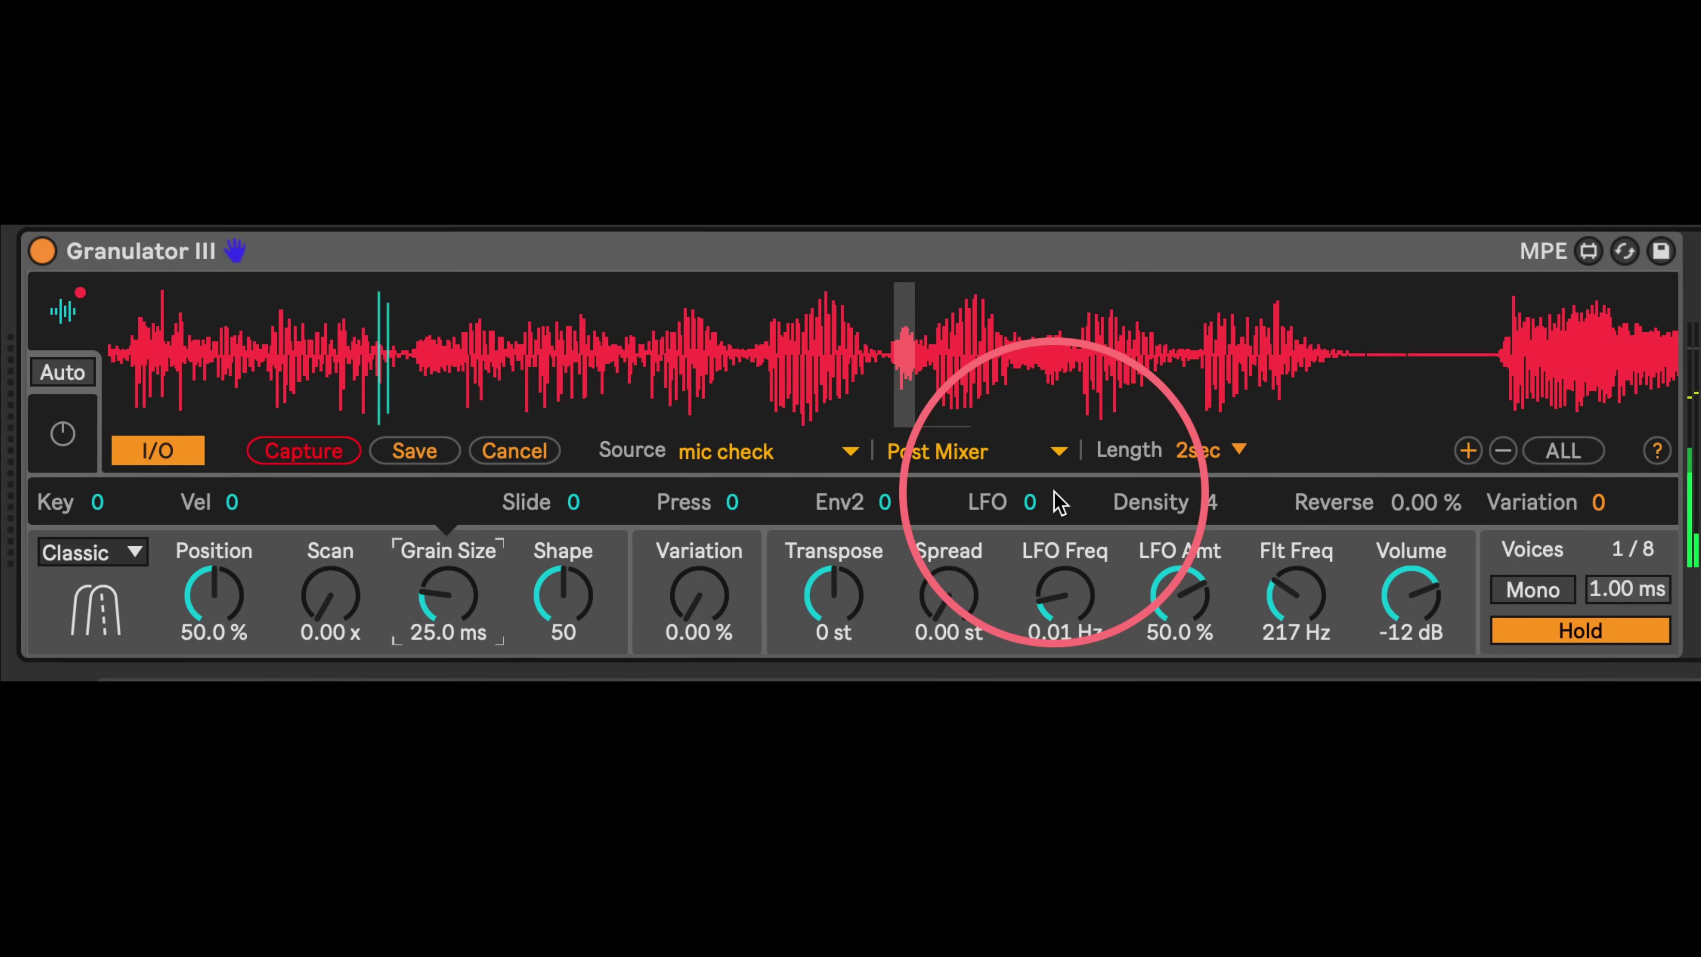
mouse_move(1031, 502)
mouse_down()
mouse_move(1031, 533)
mouse_move(1036, 489)
mouse_move(1036, 503)
mouse_up()
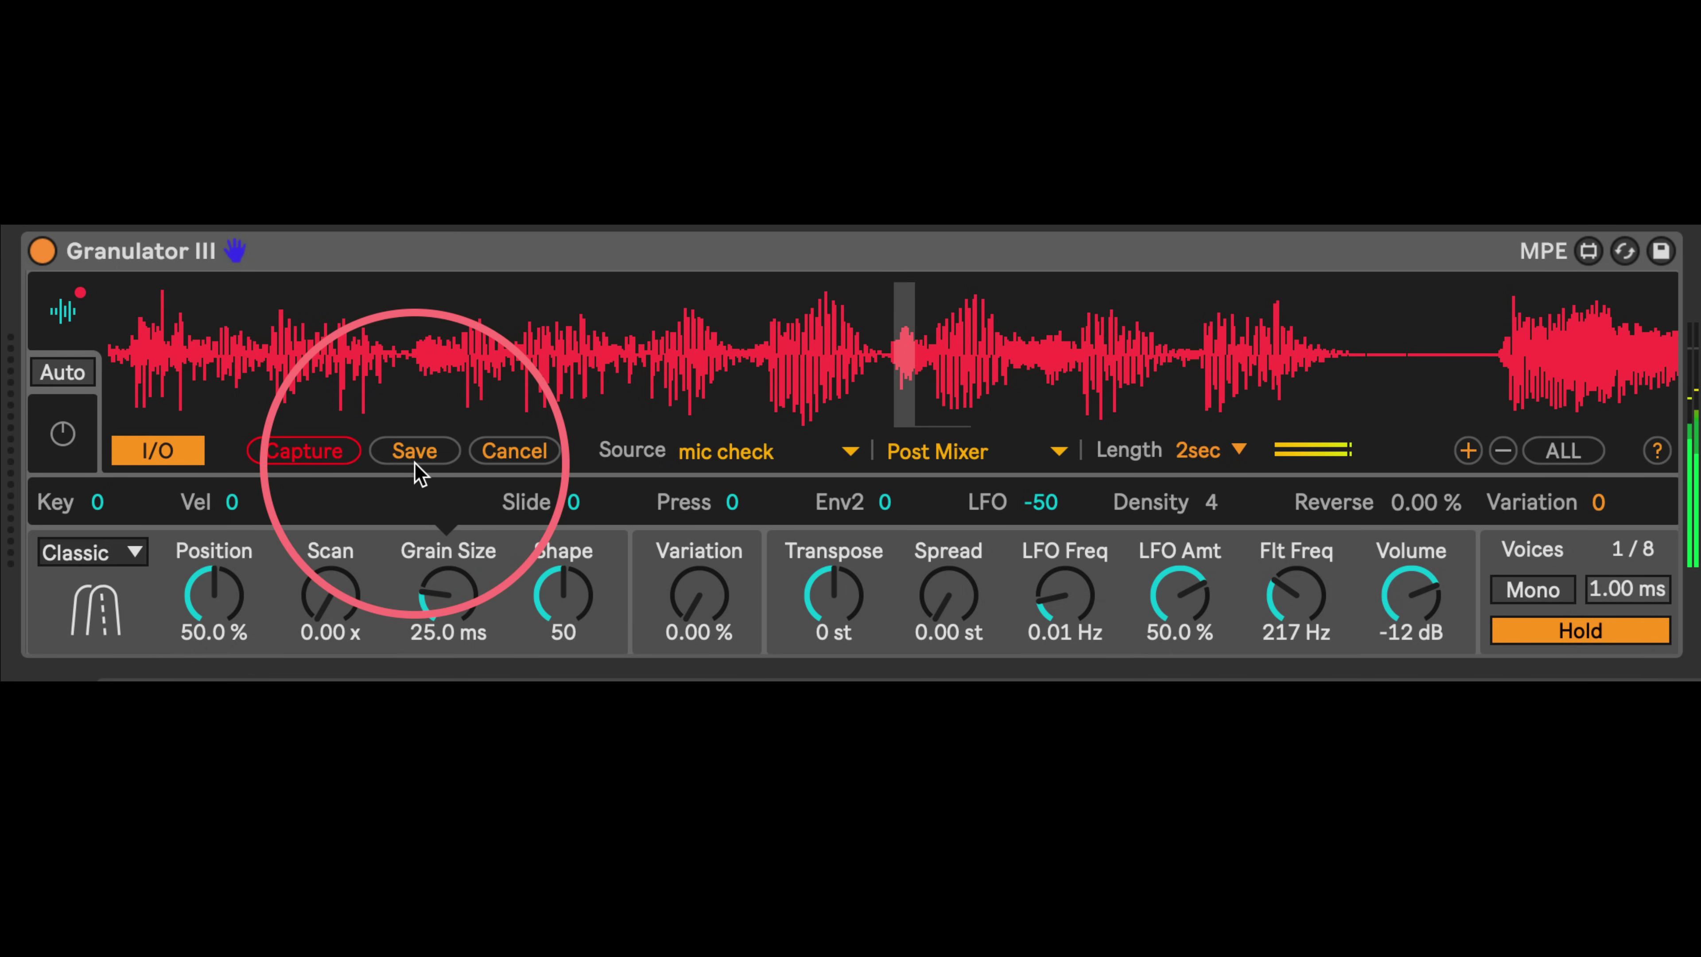
Capture new audio from the mic check source into Granulator III
click(297, 462)
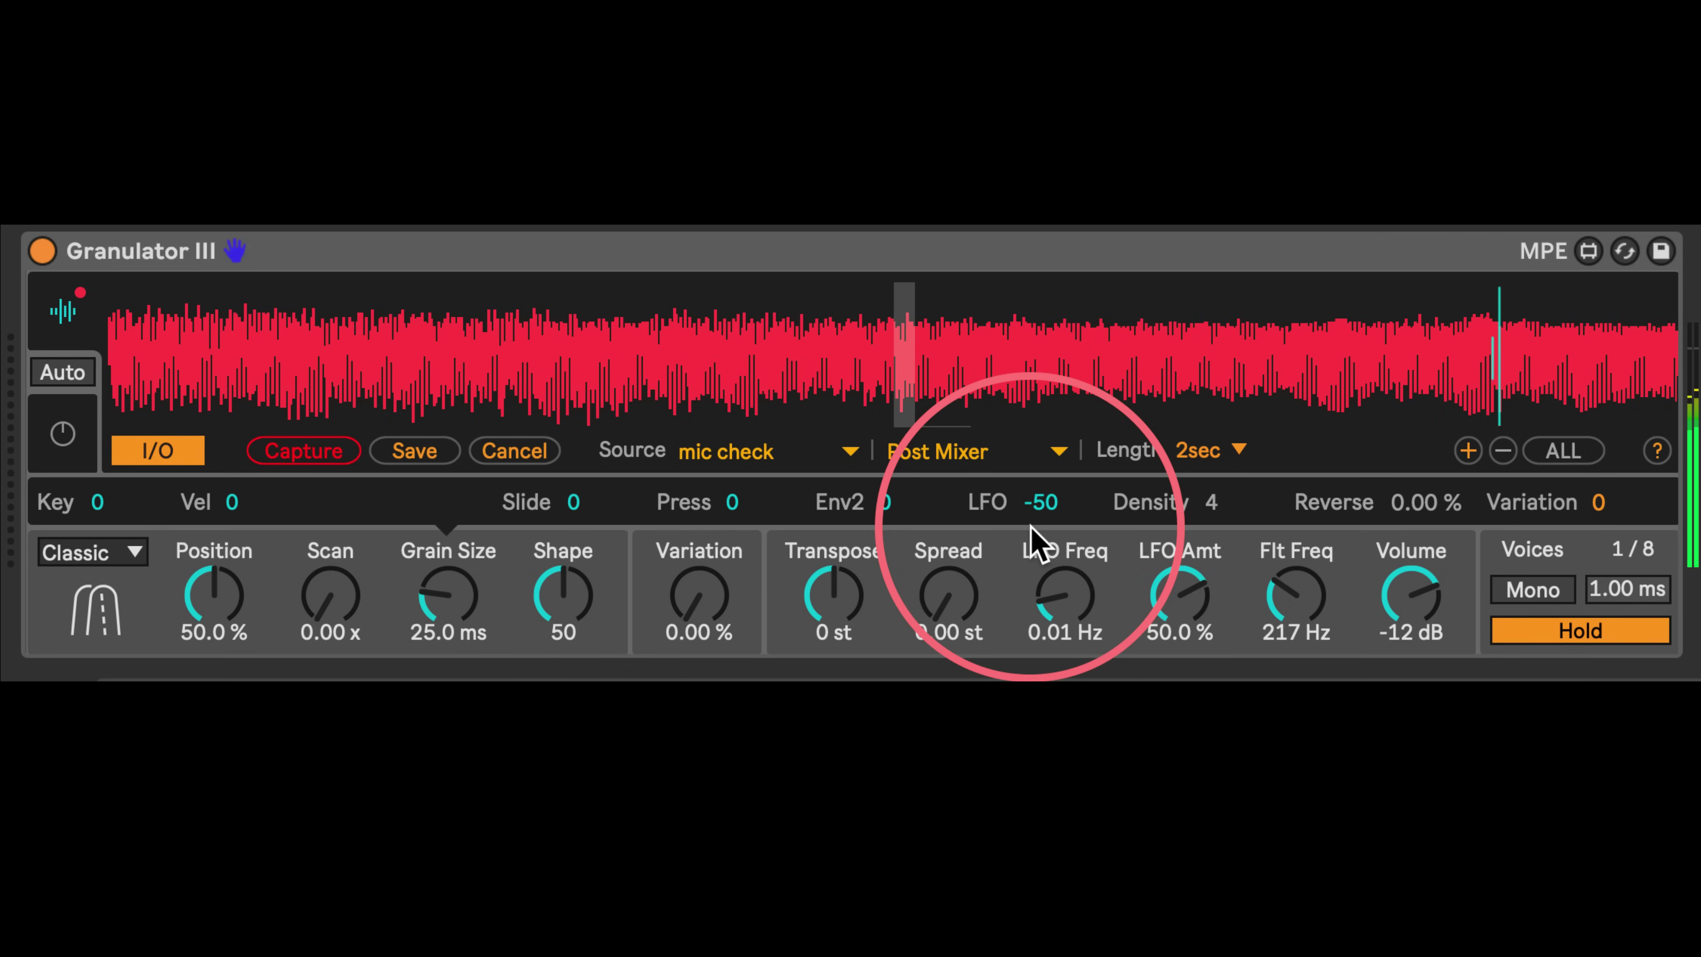
Switch the LFO Shape from Sine to Move, leaving the LFO phase on Free
click(1141, 620)
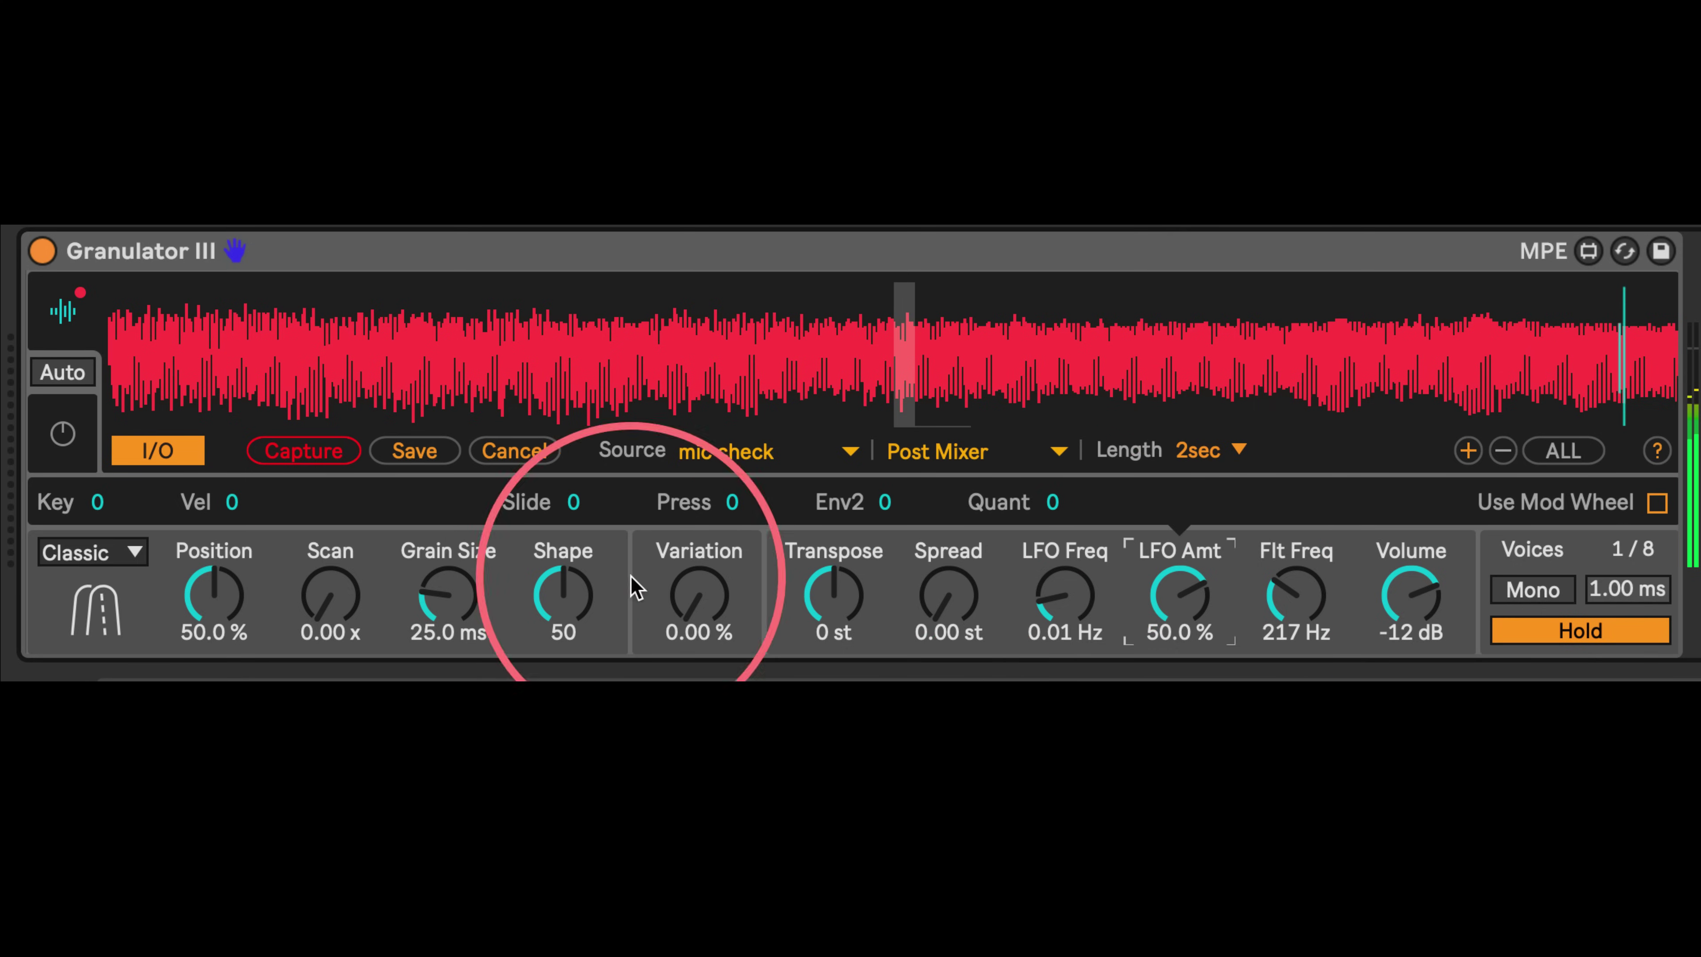
click(63, 435)
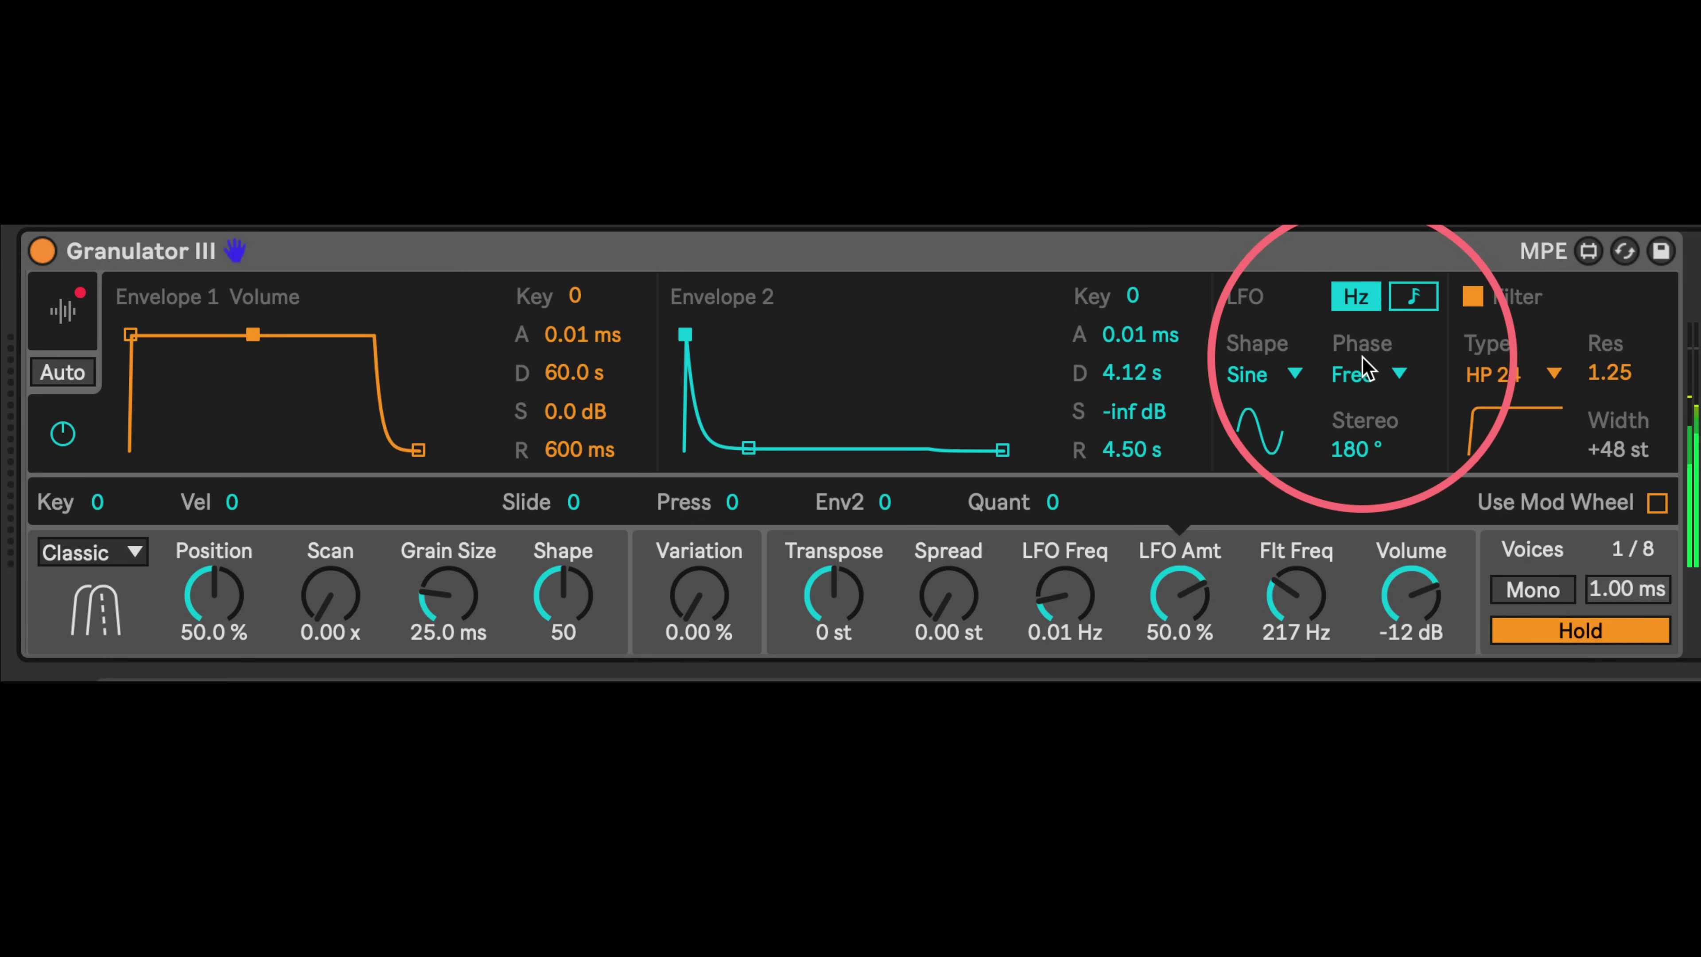
click(1366, 372)
click(1366, 372)
click(1289, 373)
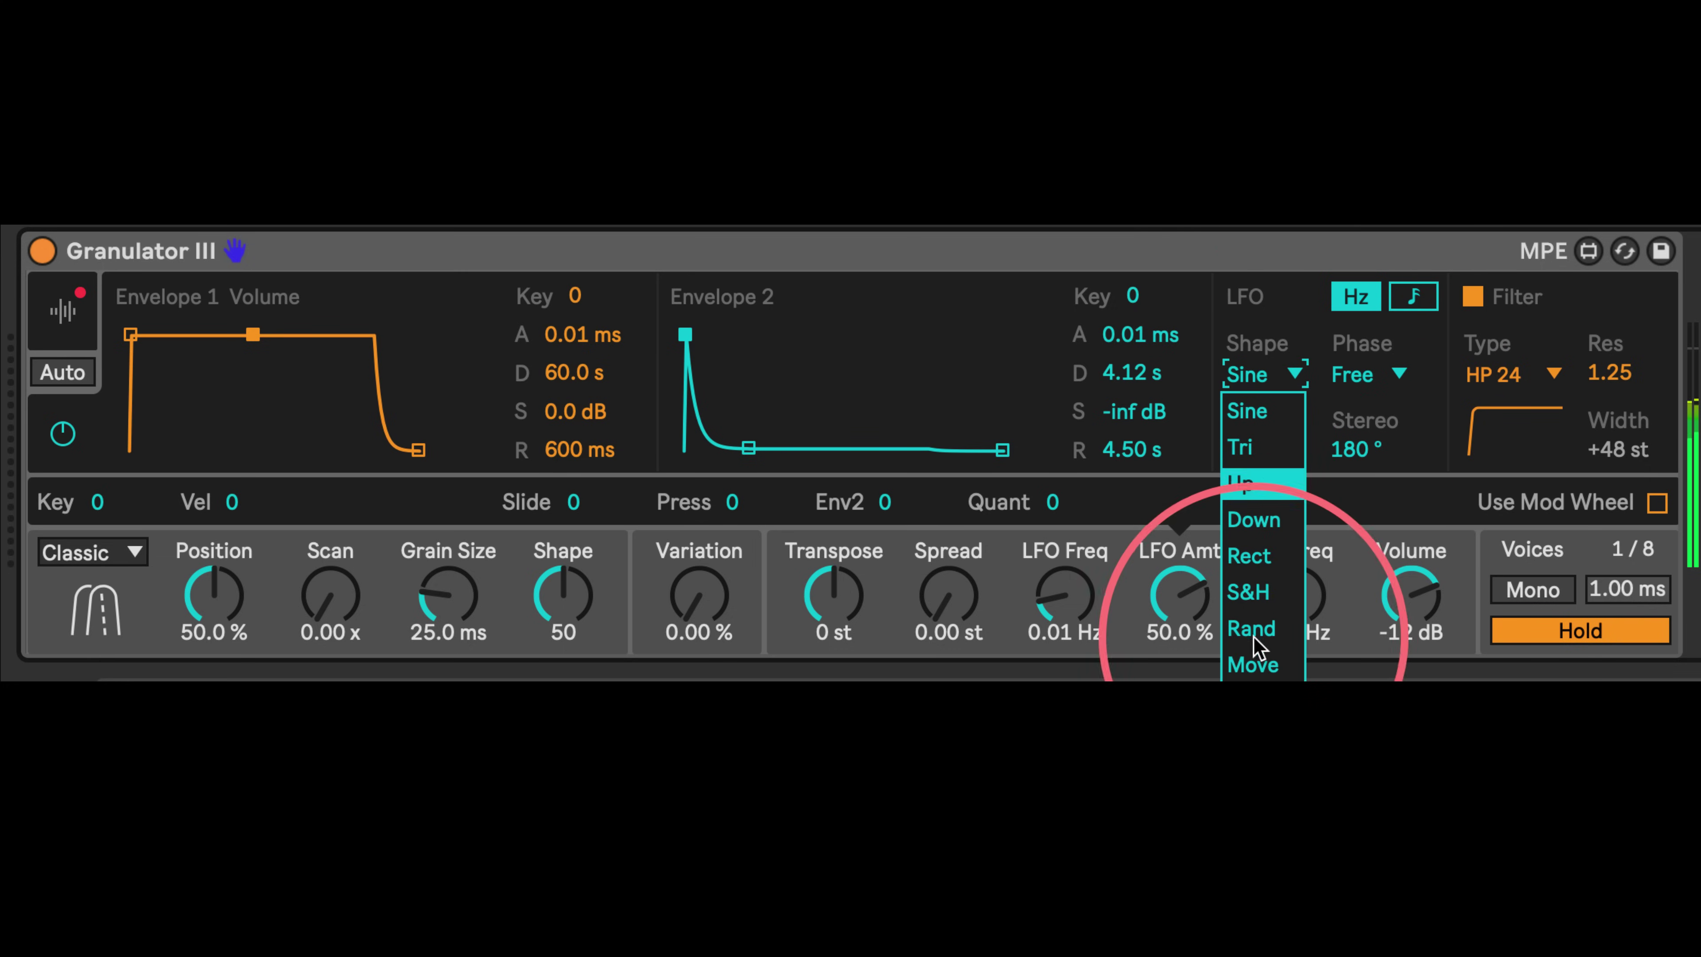
click(1253, 665)
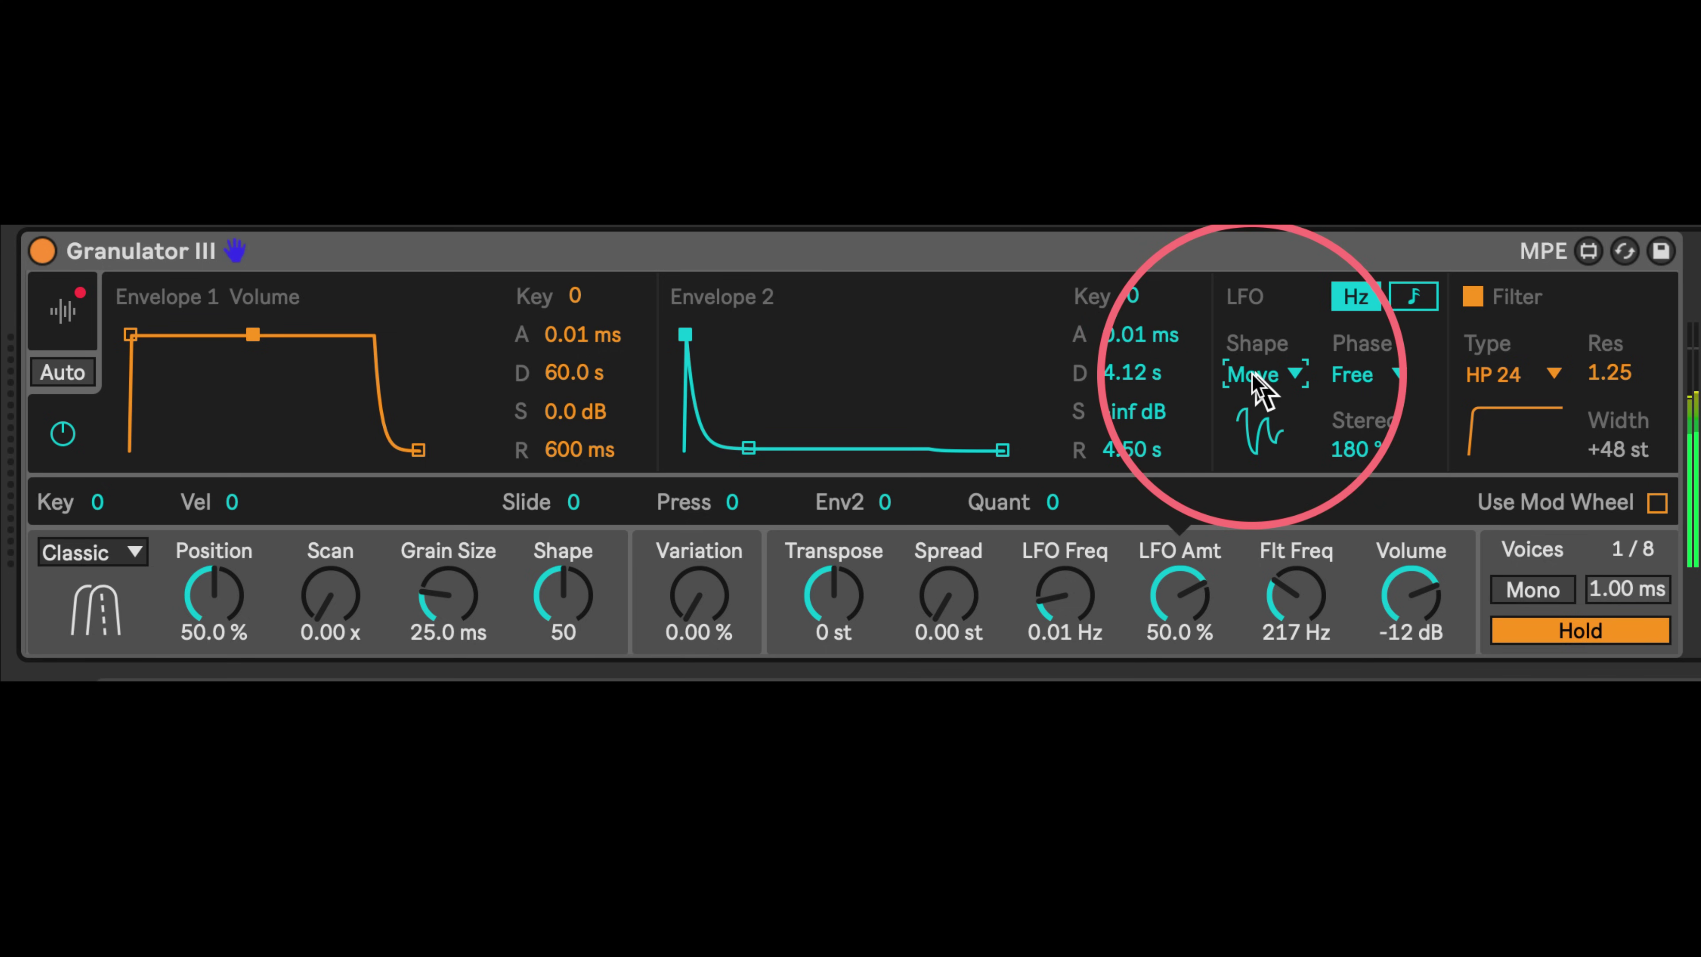
click(64, 311)
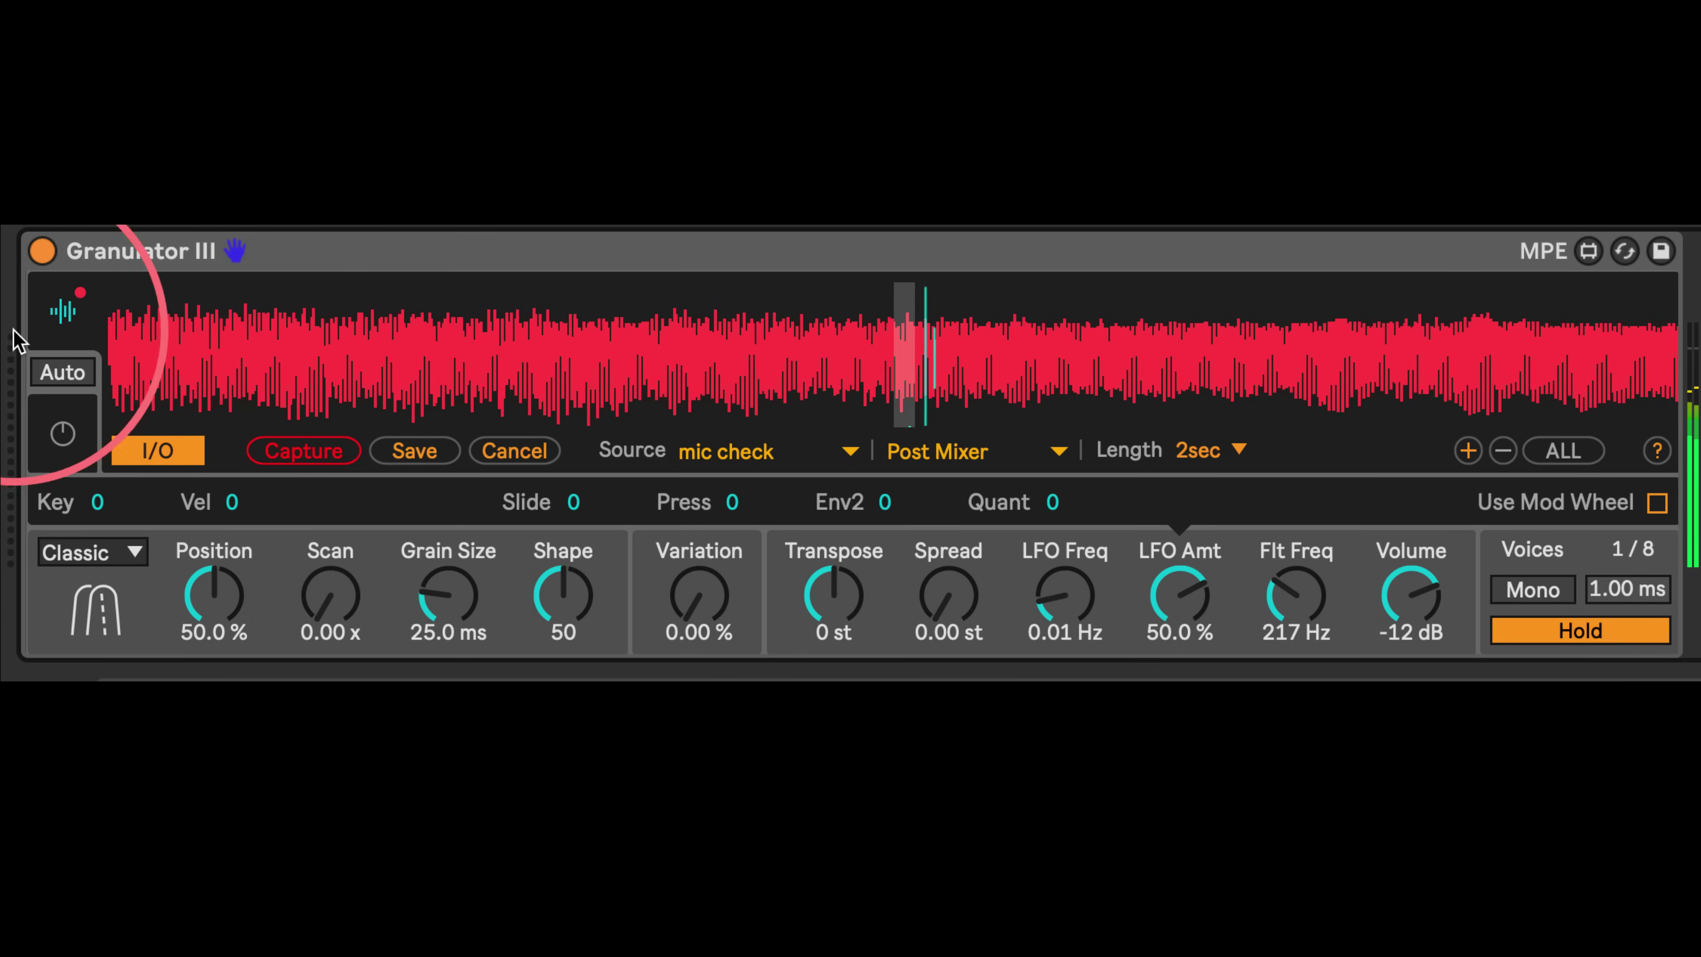
Set LFO Amt to 51.1 % and LFO Freq to 0.76 Hz
click(63, 435)
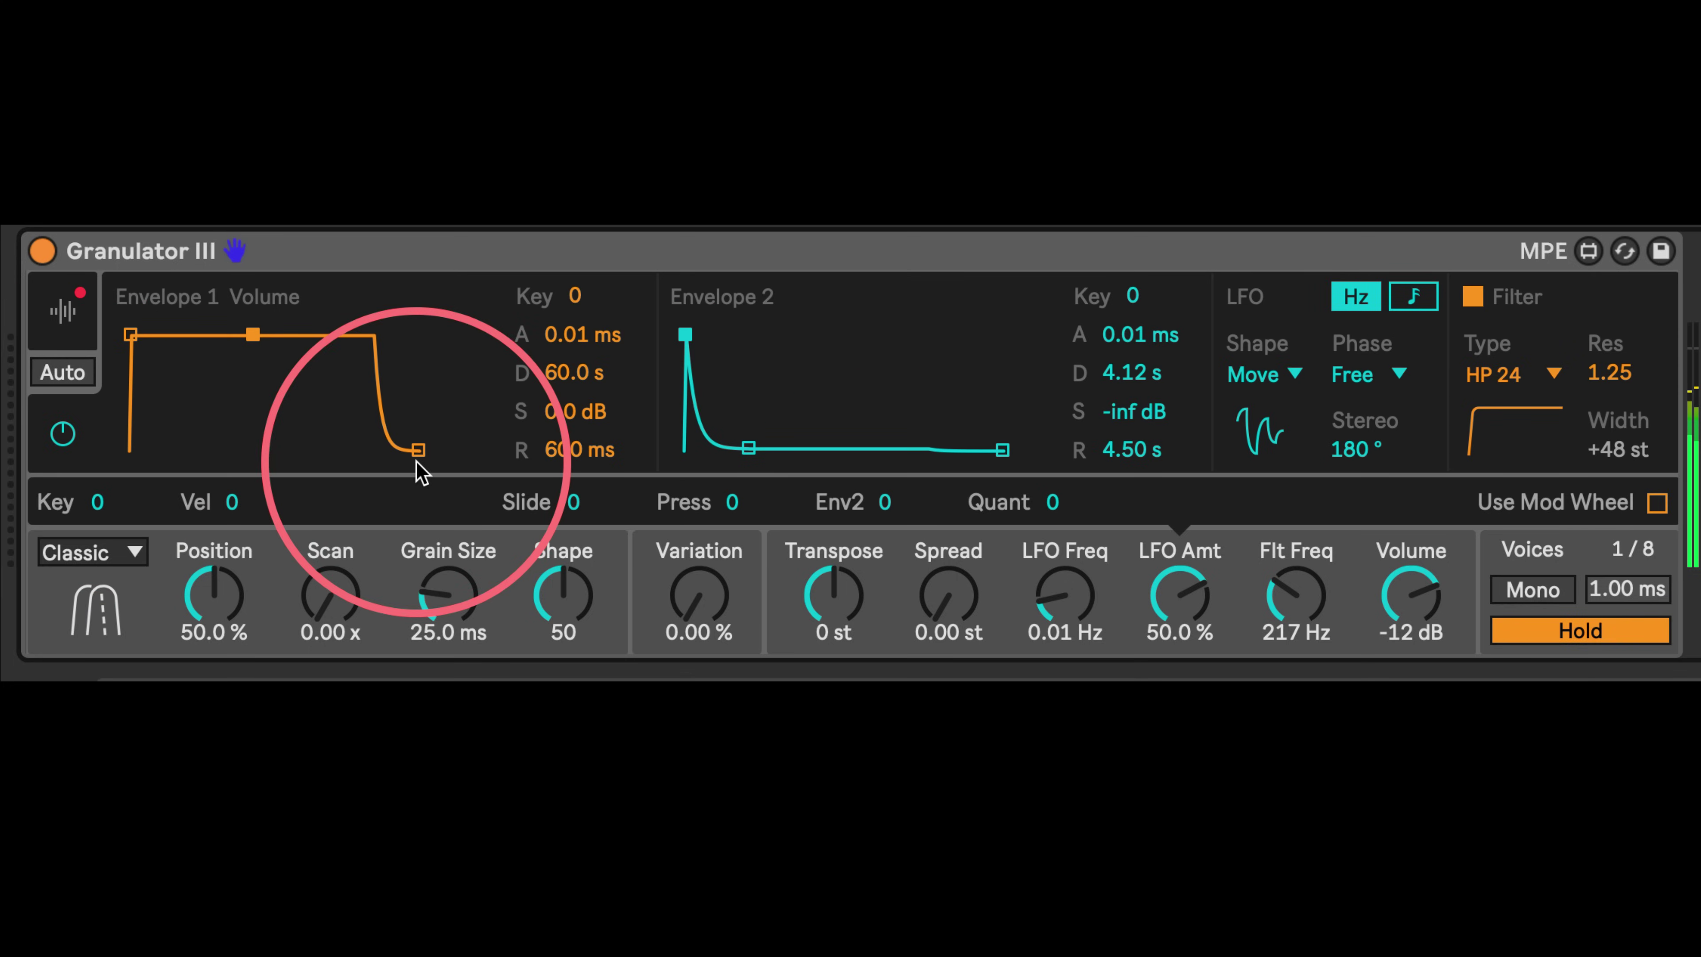
mouse_move(1184, 620)
mouse_down()
mouse_move(1188, 600)
mouse_move(1186, 615)
mouse_up()
drag(1054, 599, 1038, 533)
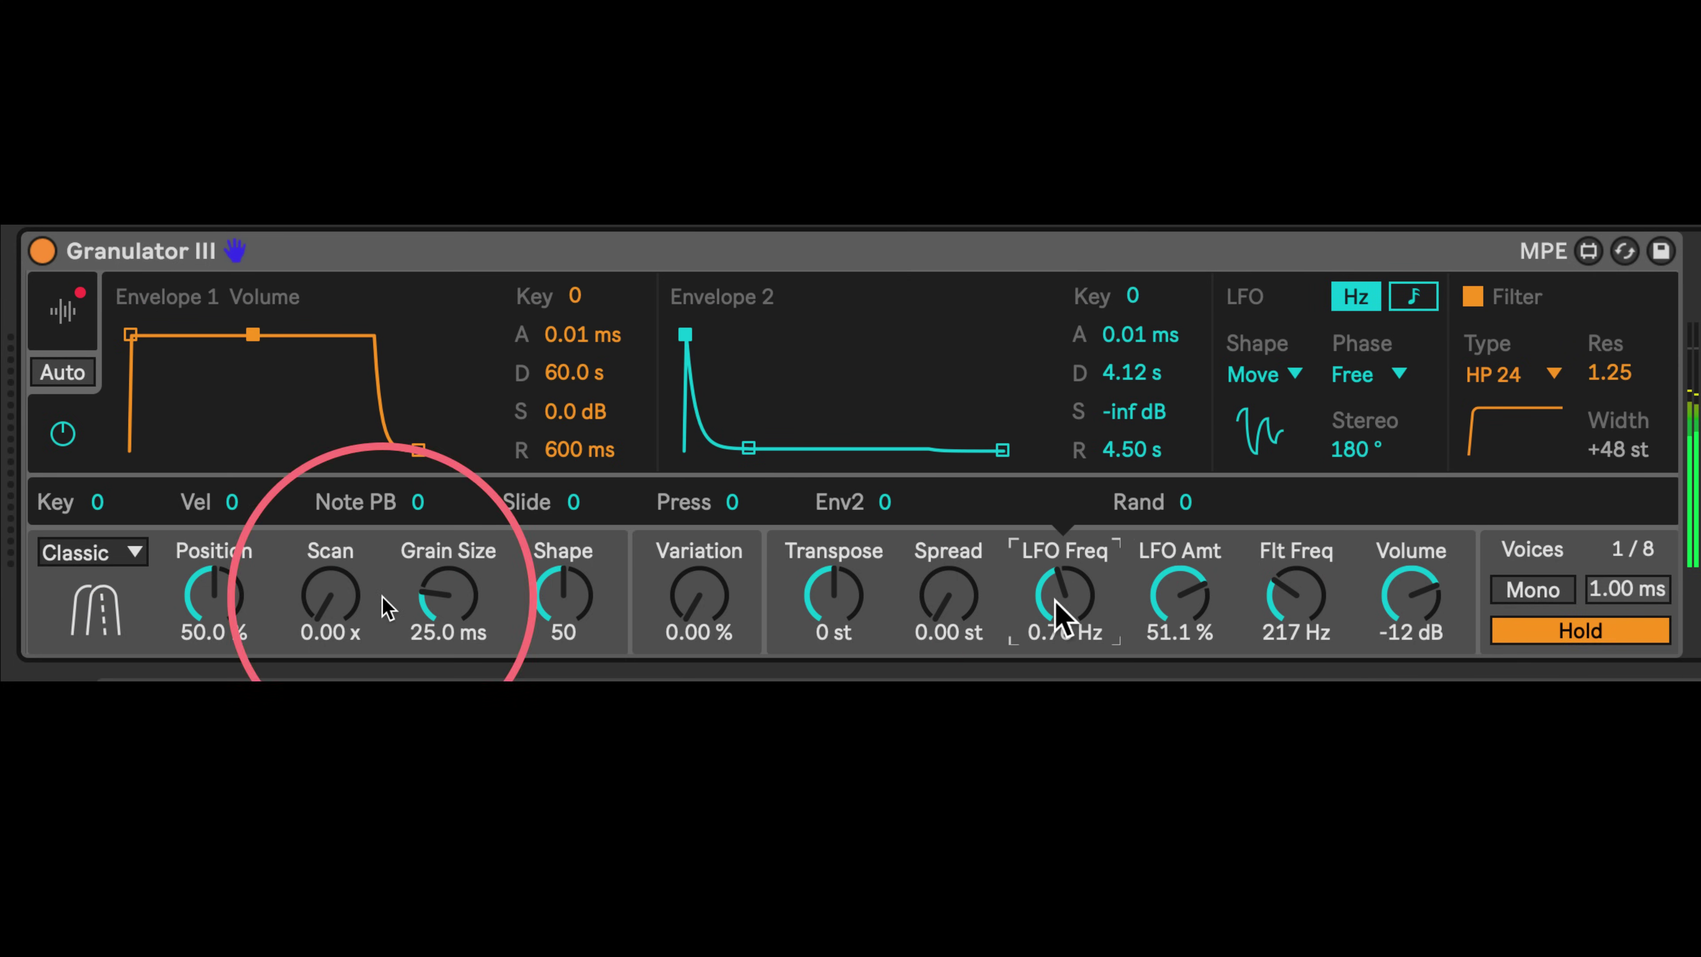
click(67, 327)
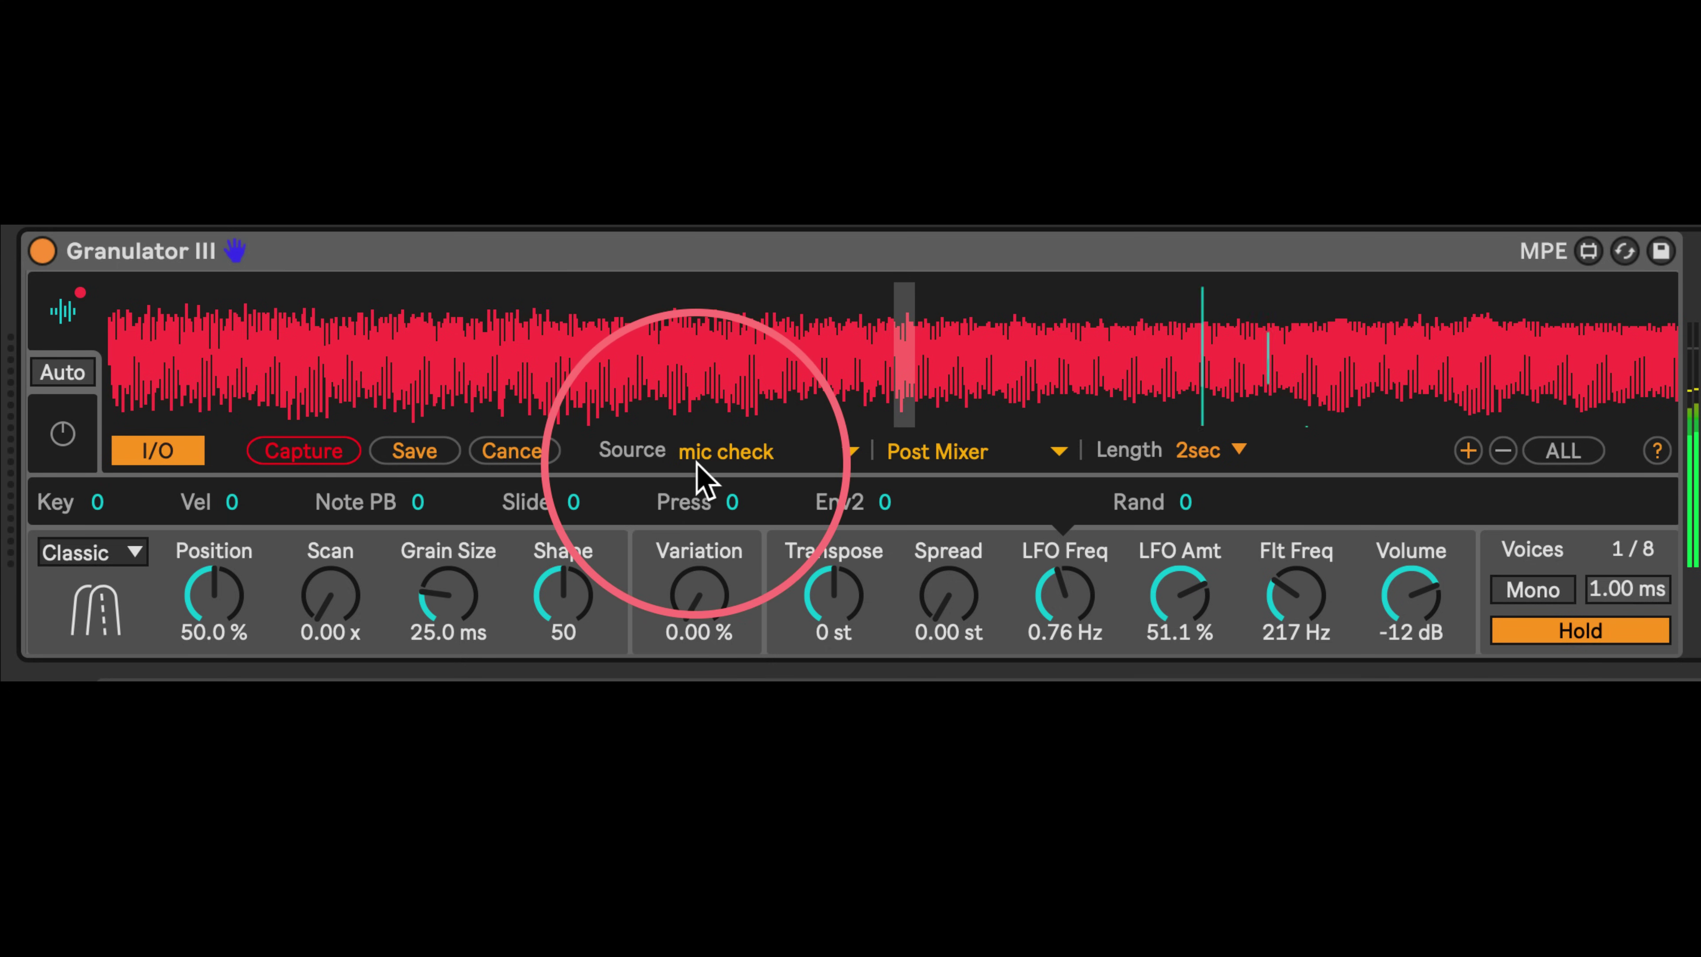
Change the LFO Shape to Rand and return to the captured waveform display
click(81, 435)
click(1258, 374)
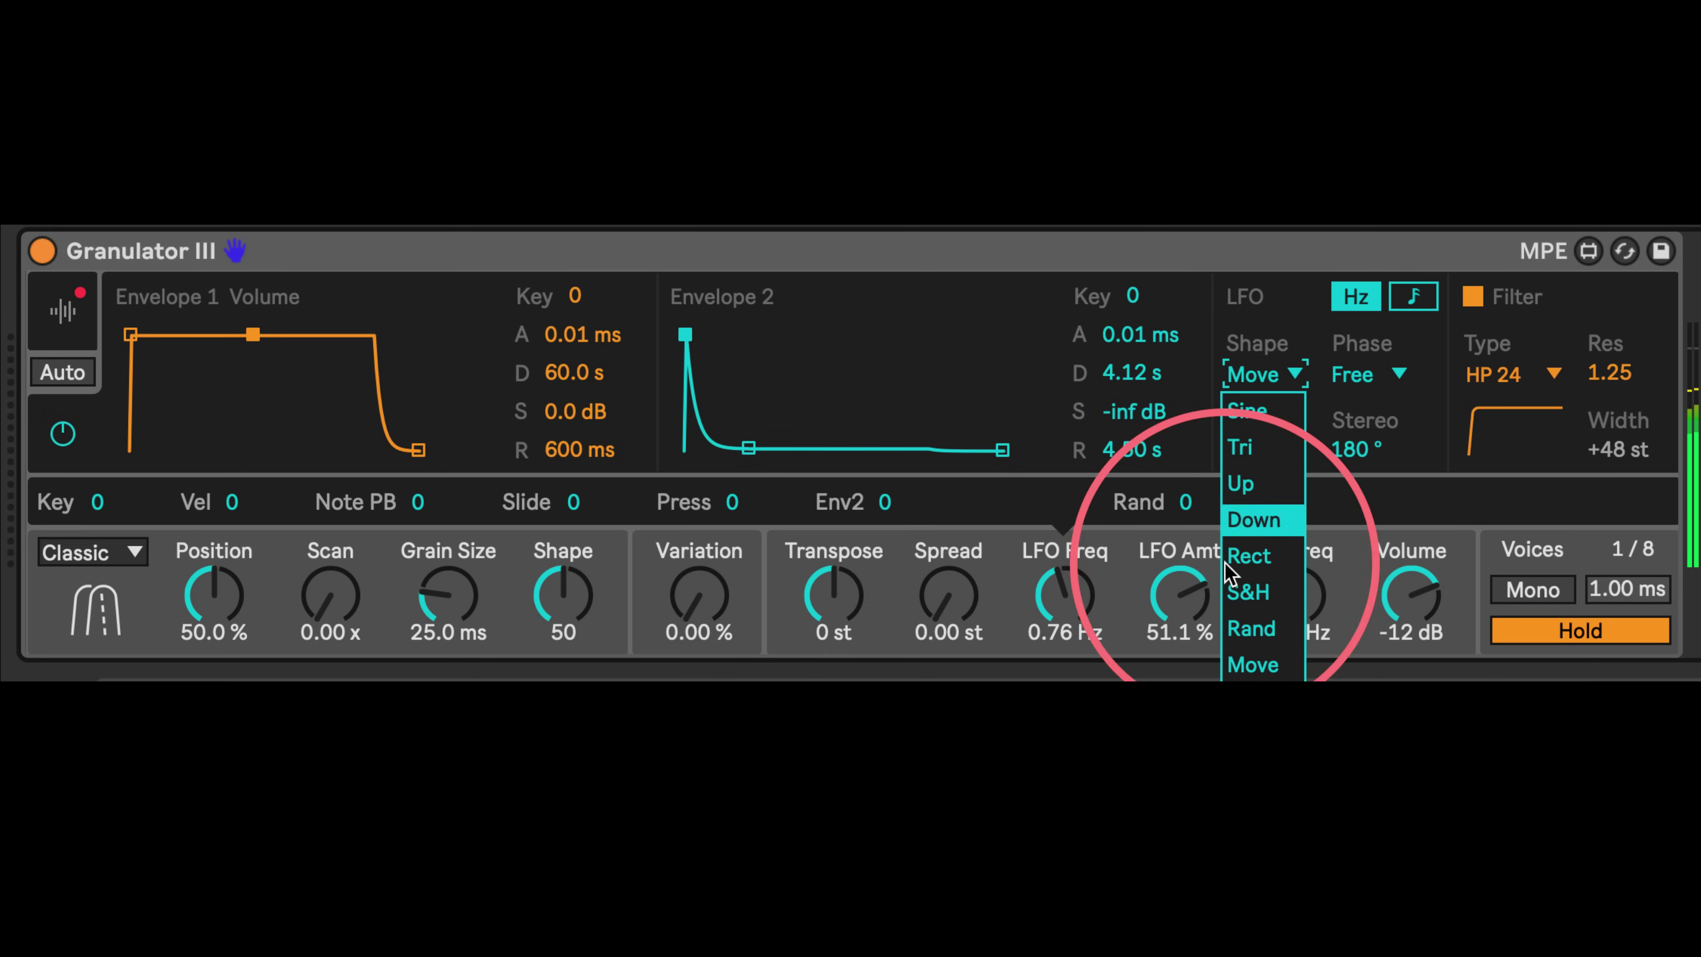
click(1252, 627)
click(64, 311)
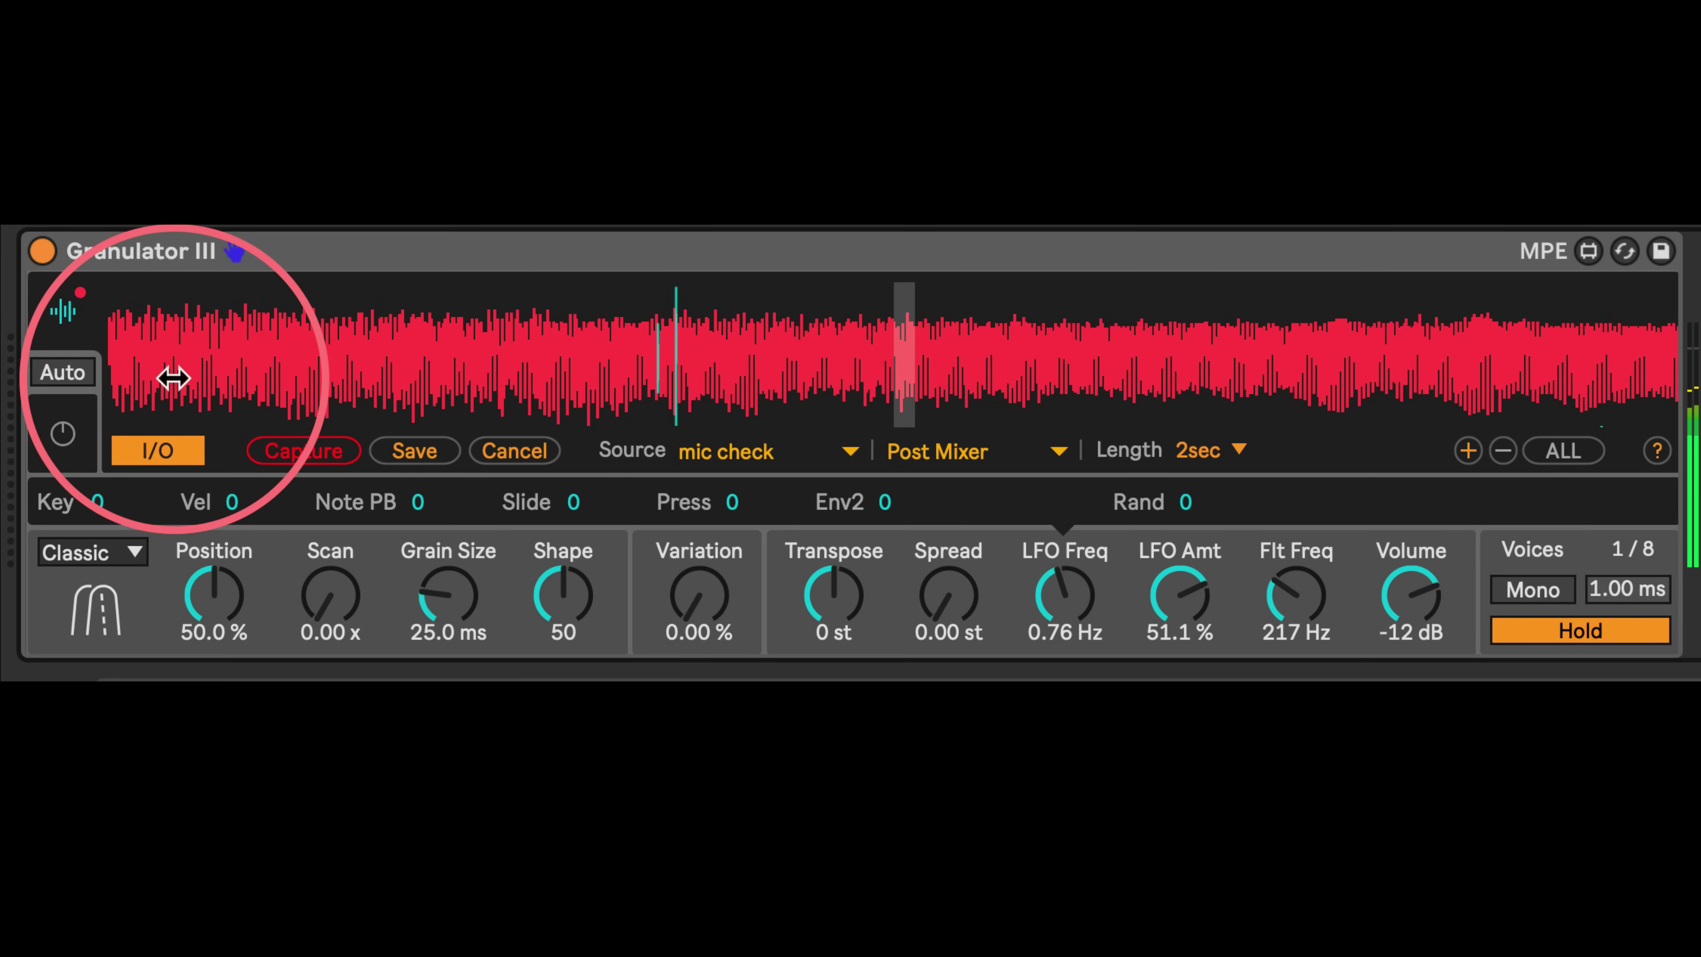
Sweep Granulator III's Grain Size down to about 2 ms, then up to 258 ms
drag(421, 562, 432, 618)
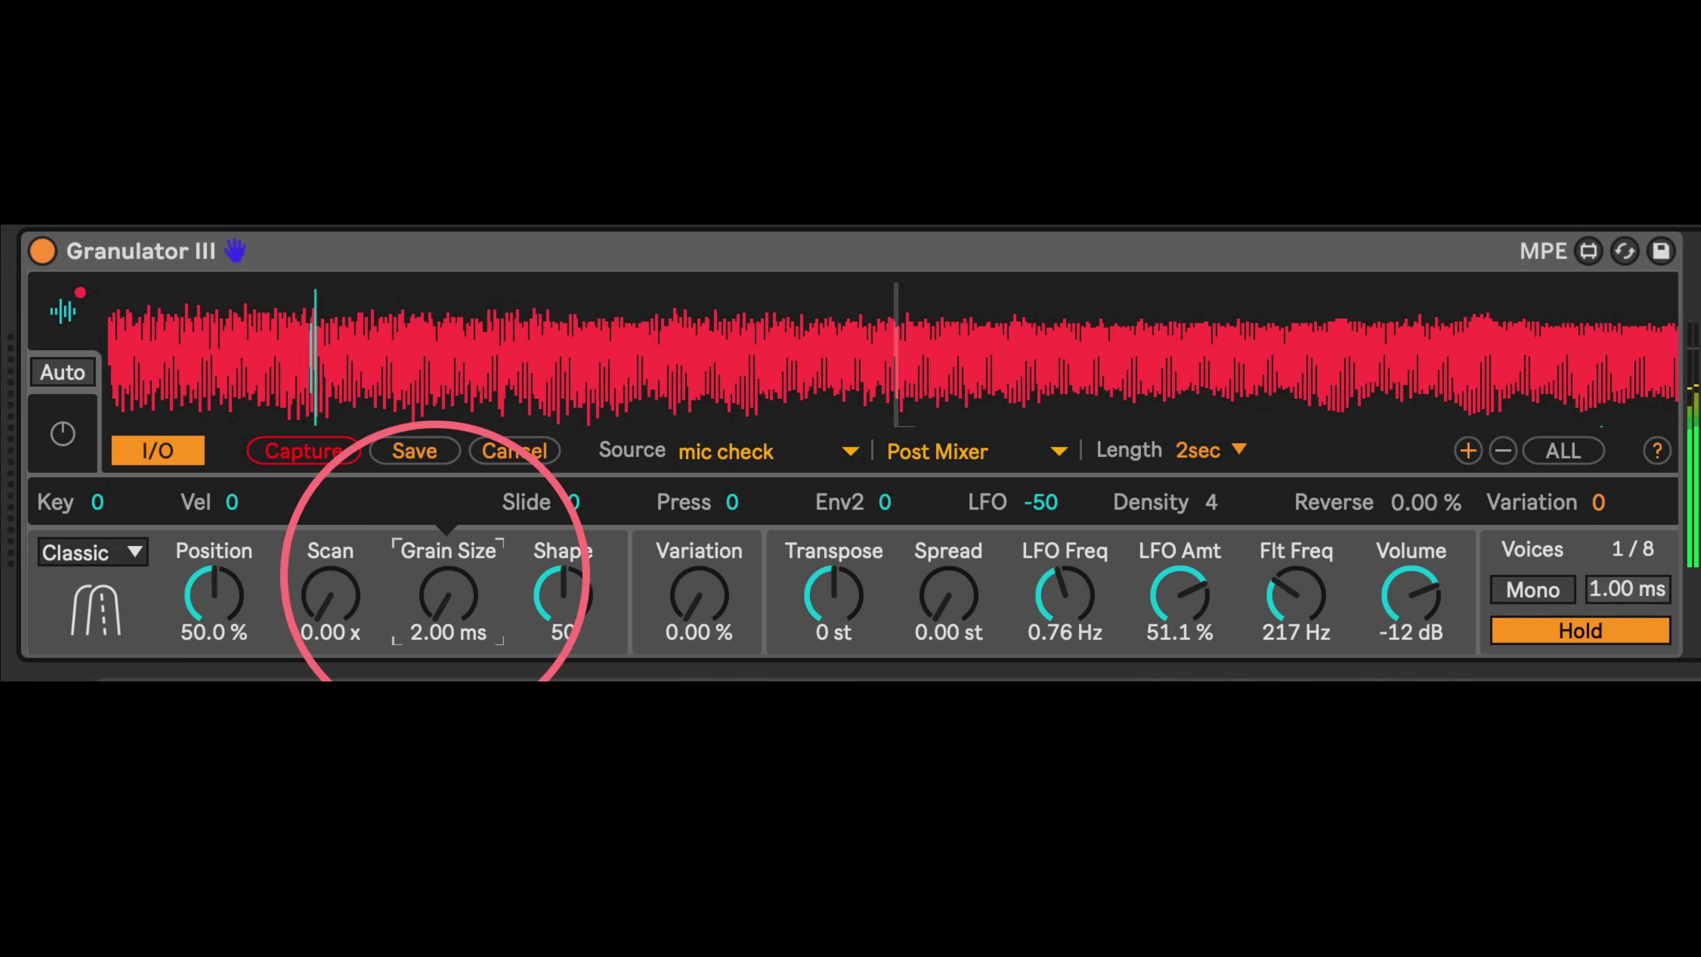
drag(432, 570, 409, 507)
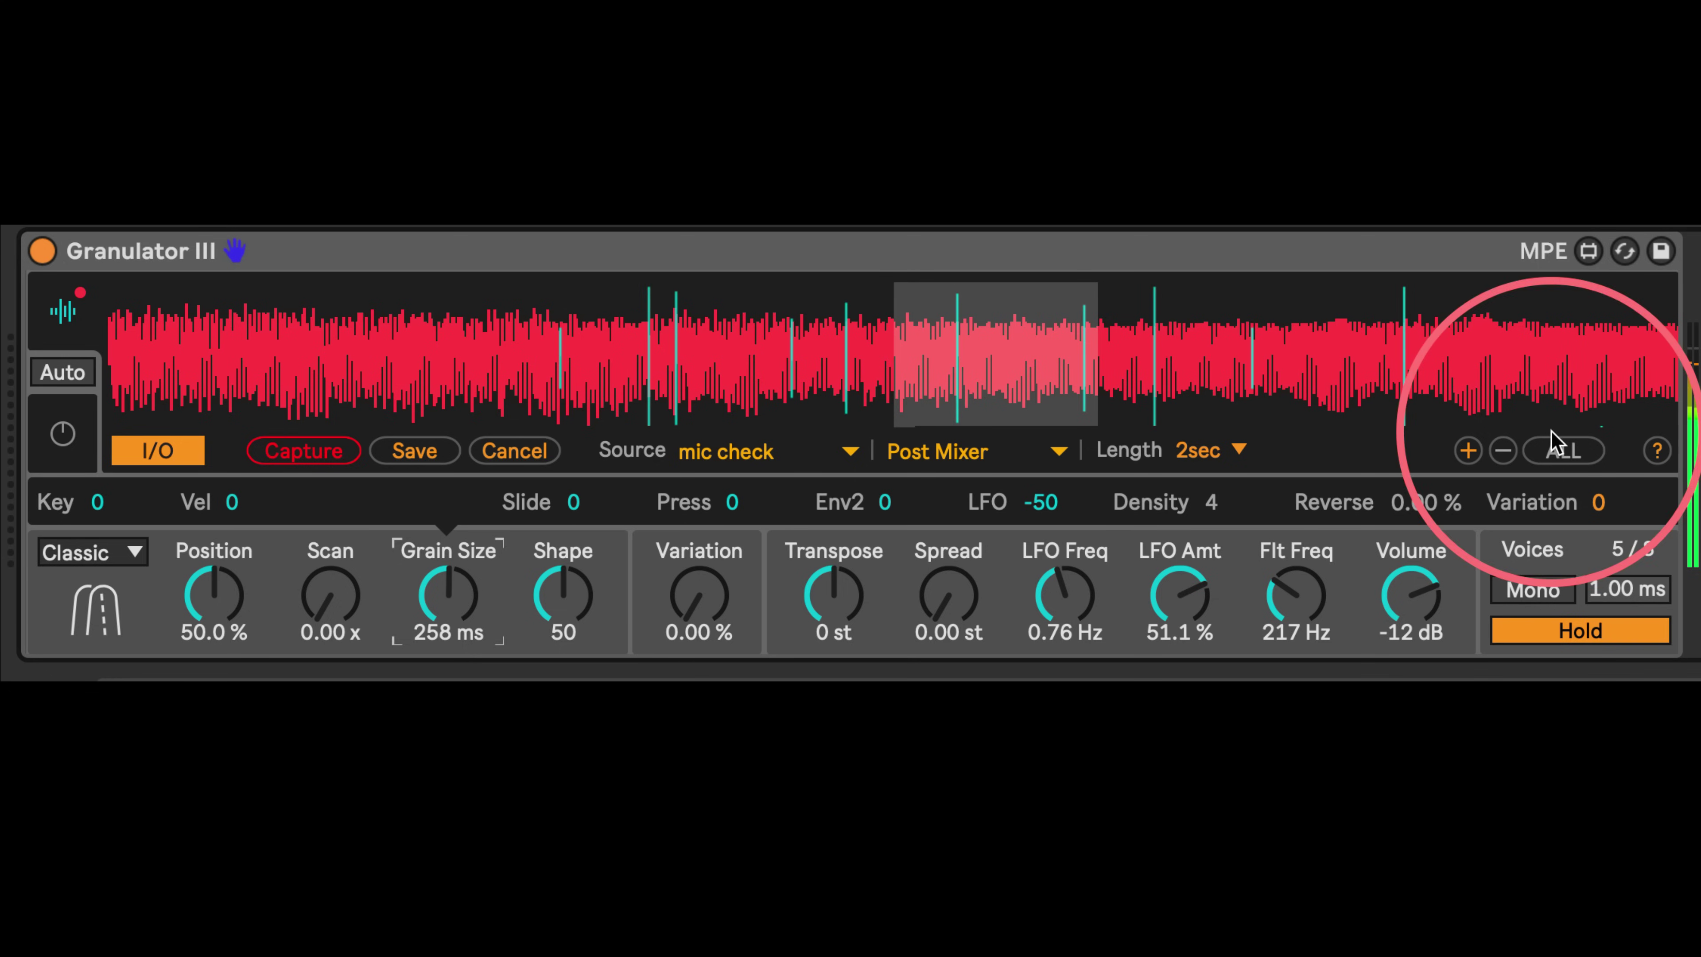
Turn off Hold and give Envelope 1 a 35.1 s attack and a 21.1 s release
click(1537, 630)
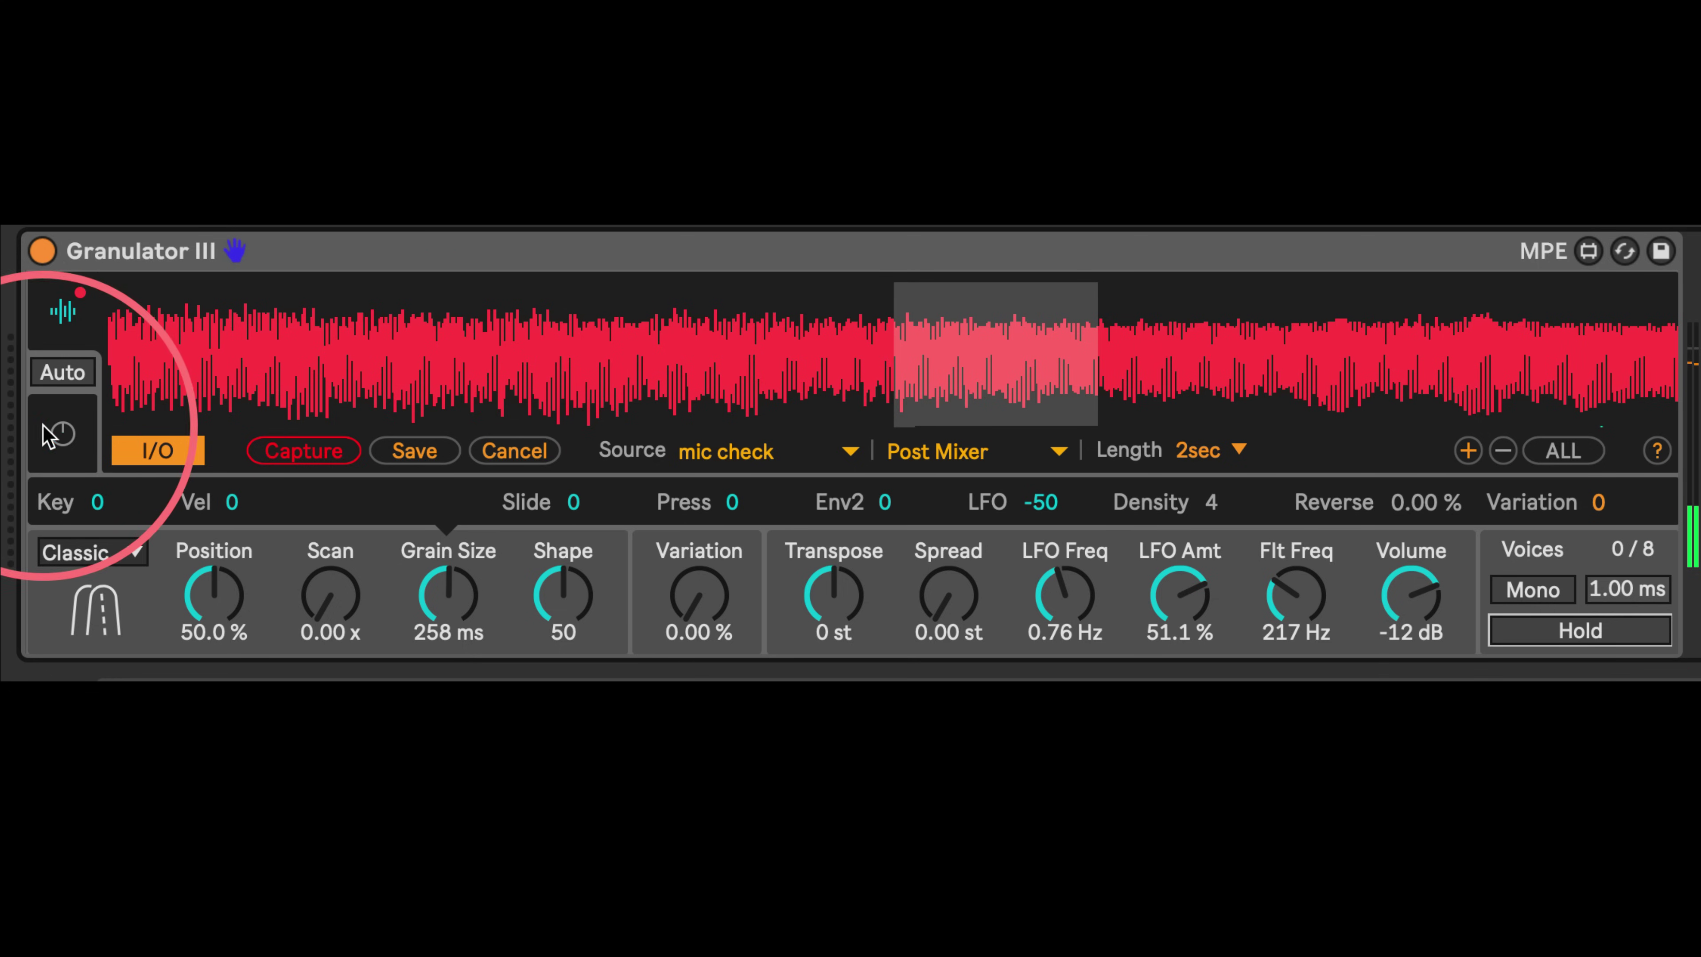
click(63, 311)
drag(131, 337, 234, 335)
drag(418, 450, 483, 451)
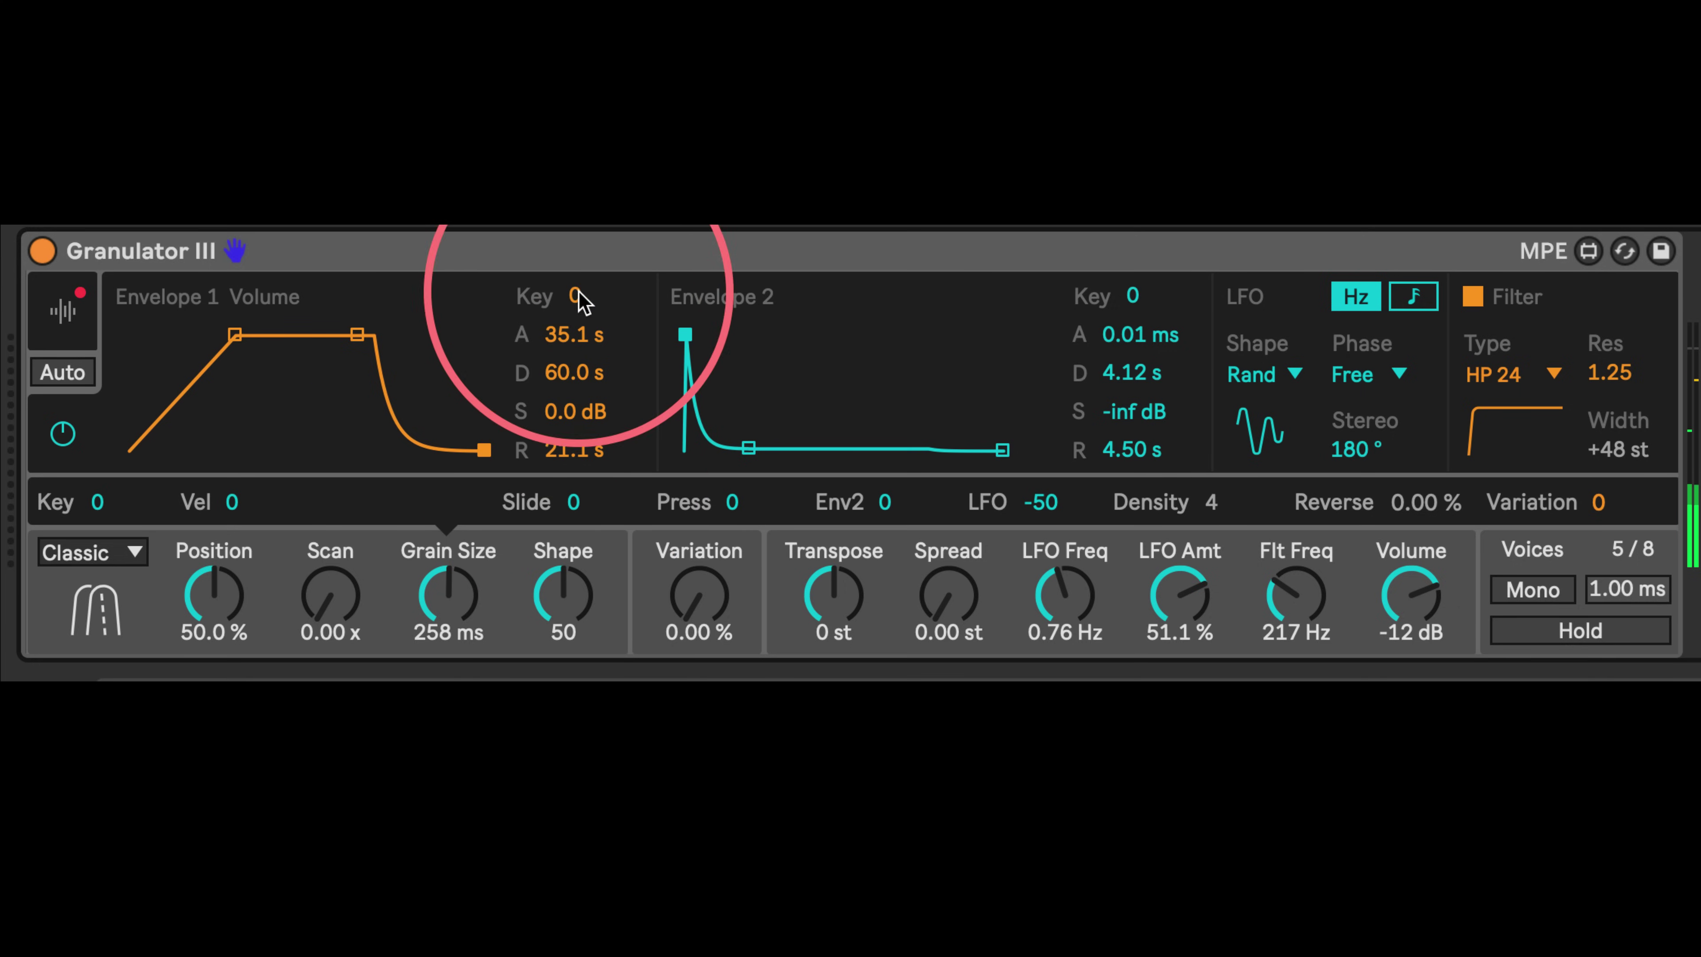
Raise Envelope 1's attack to 60.0 s and its release to 30.0 s
drag(564, 333, 565, 295)
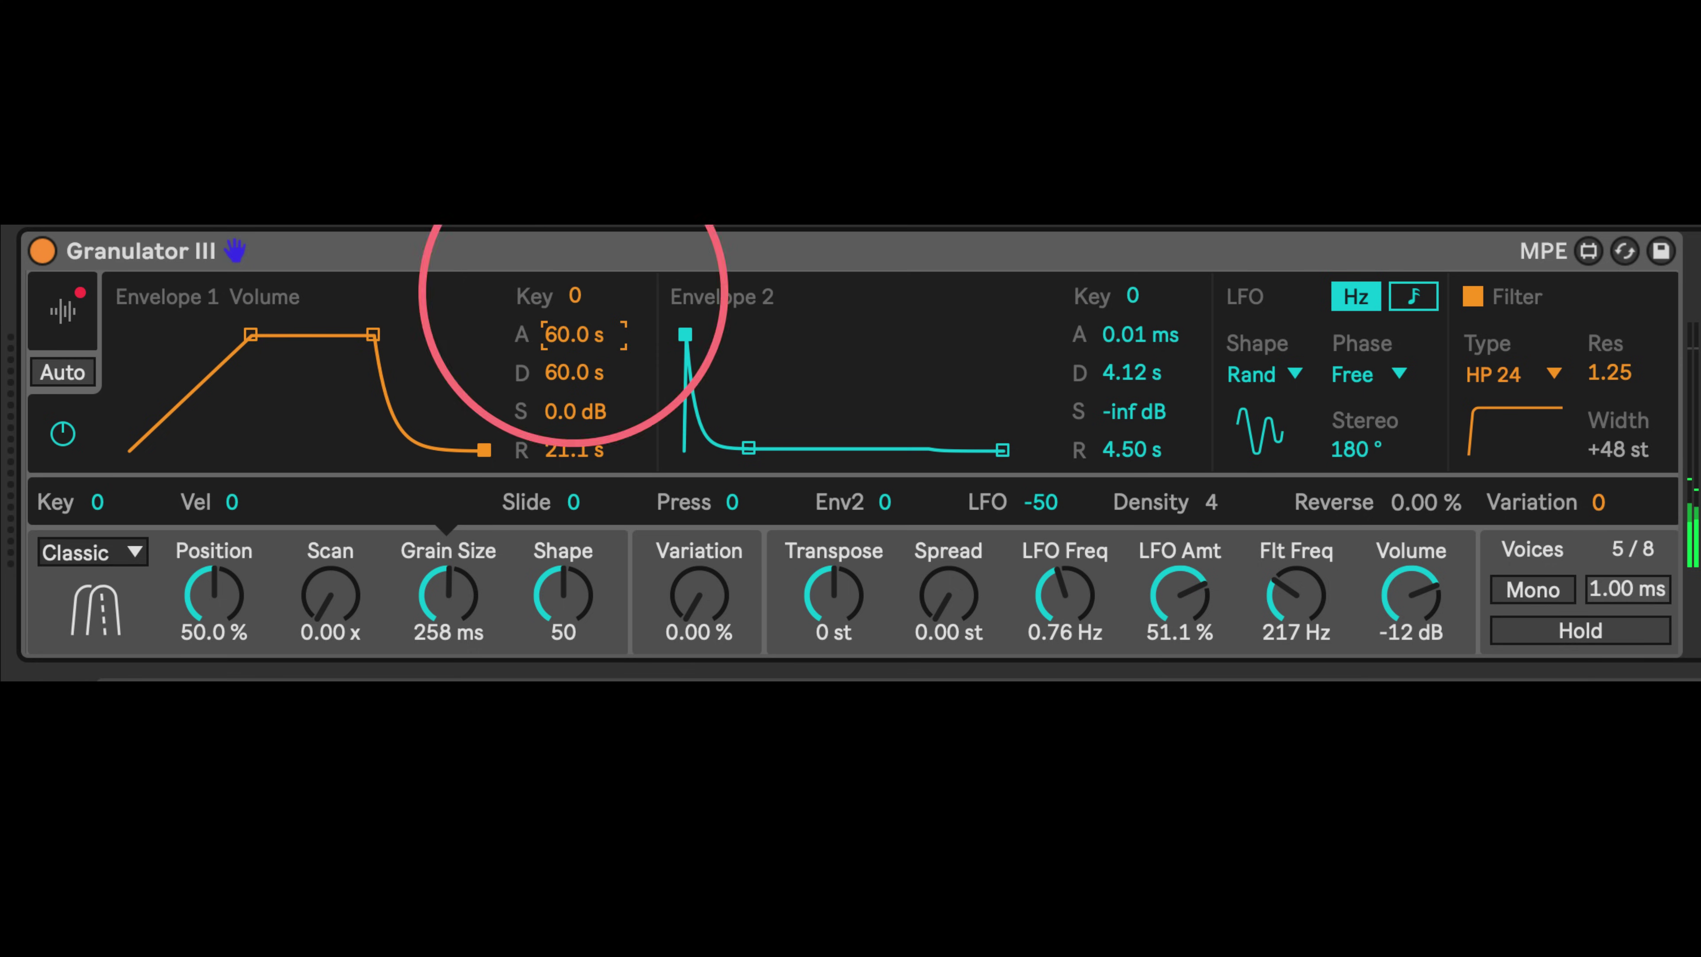
drag(566, 449, 566, 416)
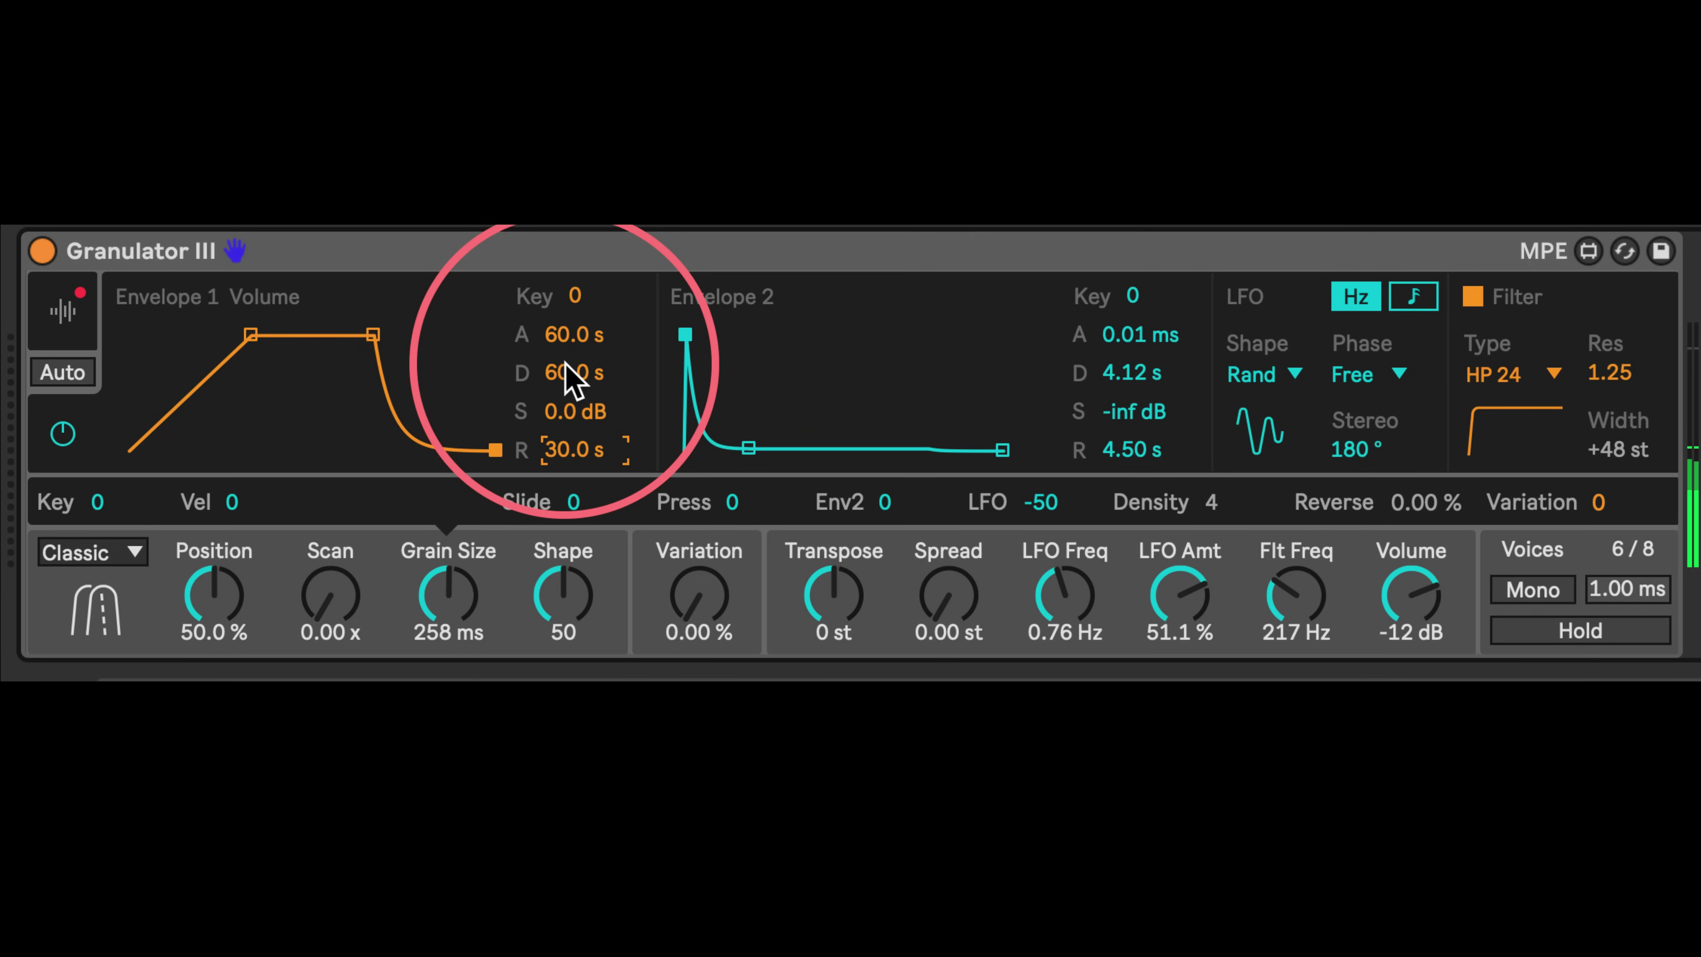
click(570, 335)
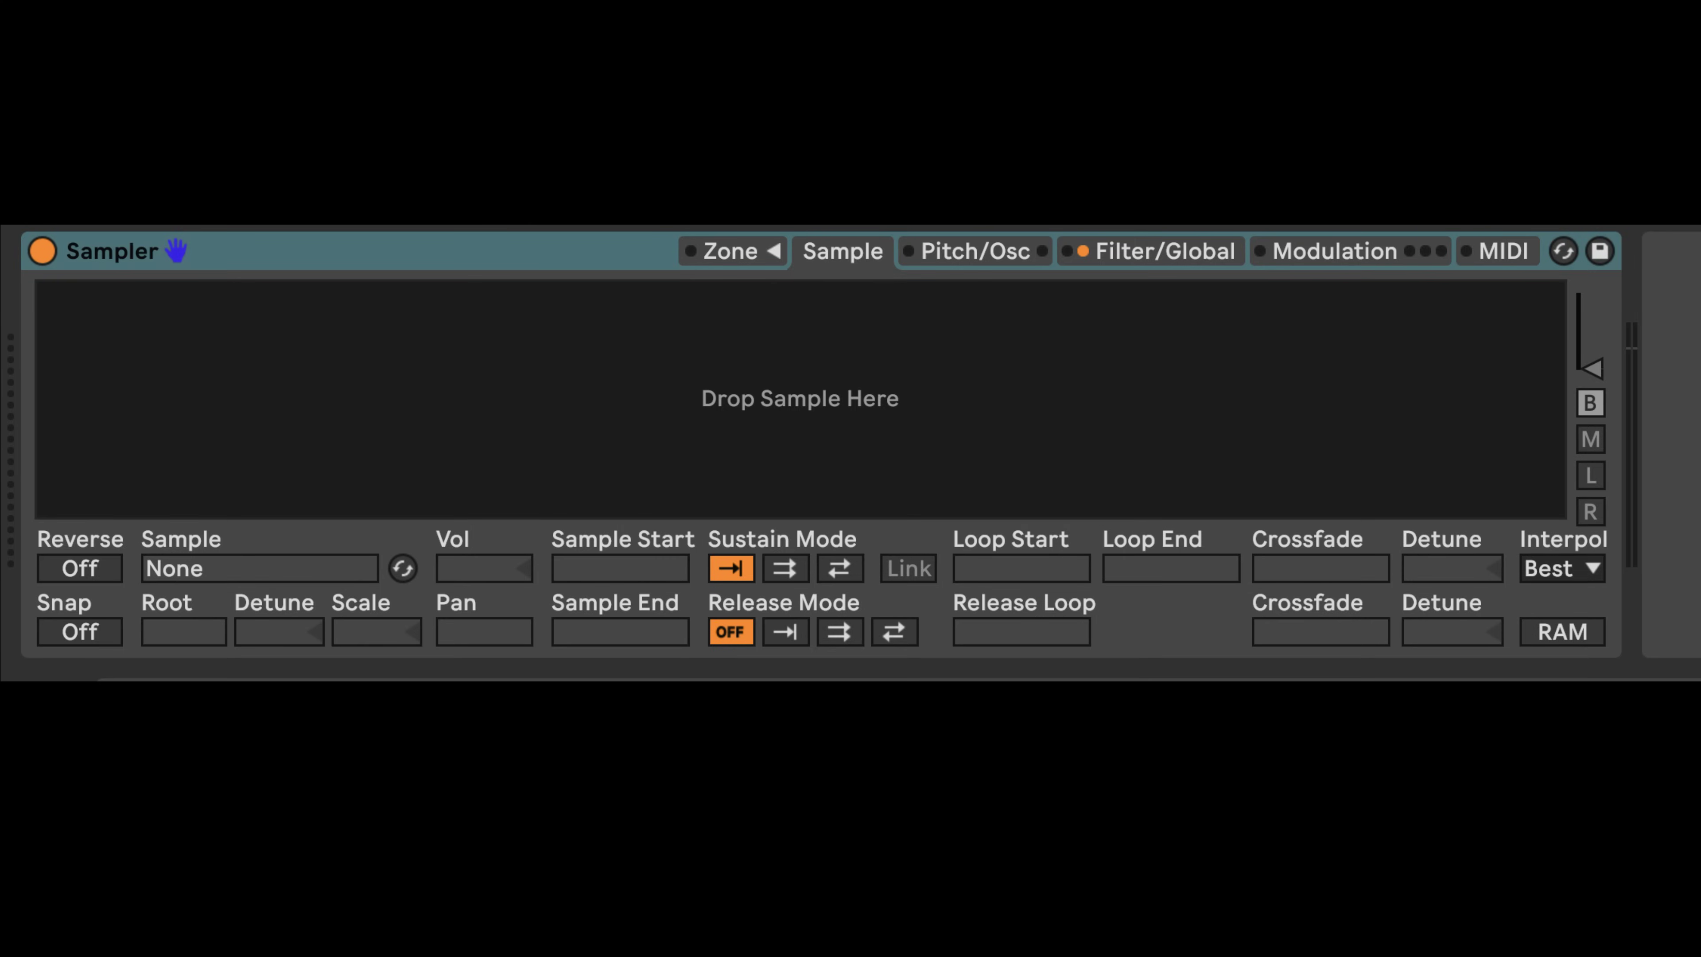
In Sampler's Filter/Global view, raise the volume envelope attack to 20 s
click(1334, 251)
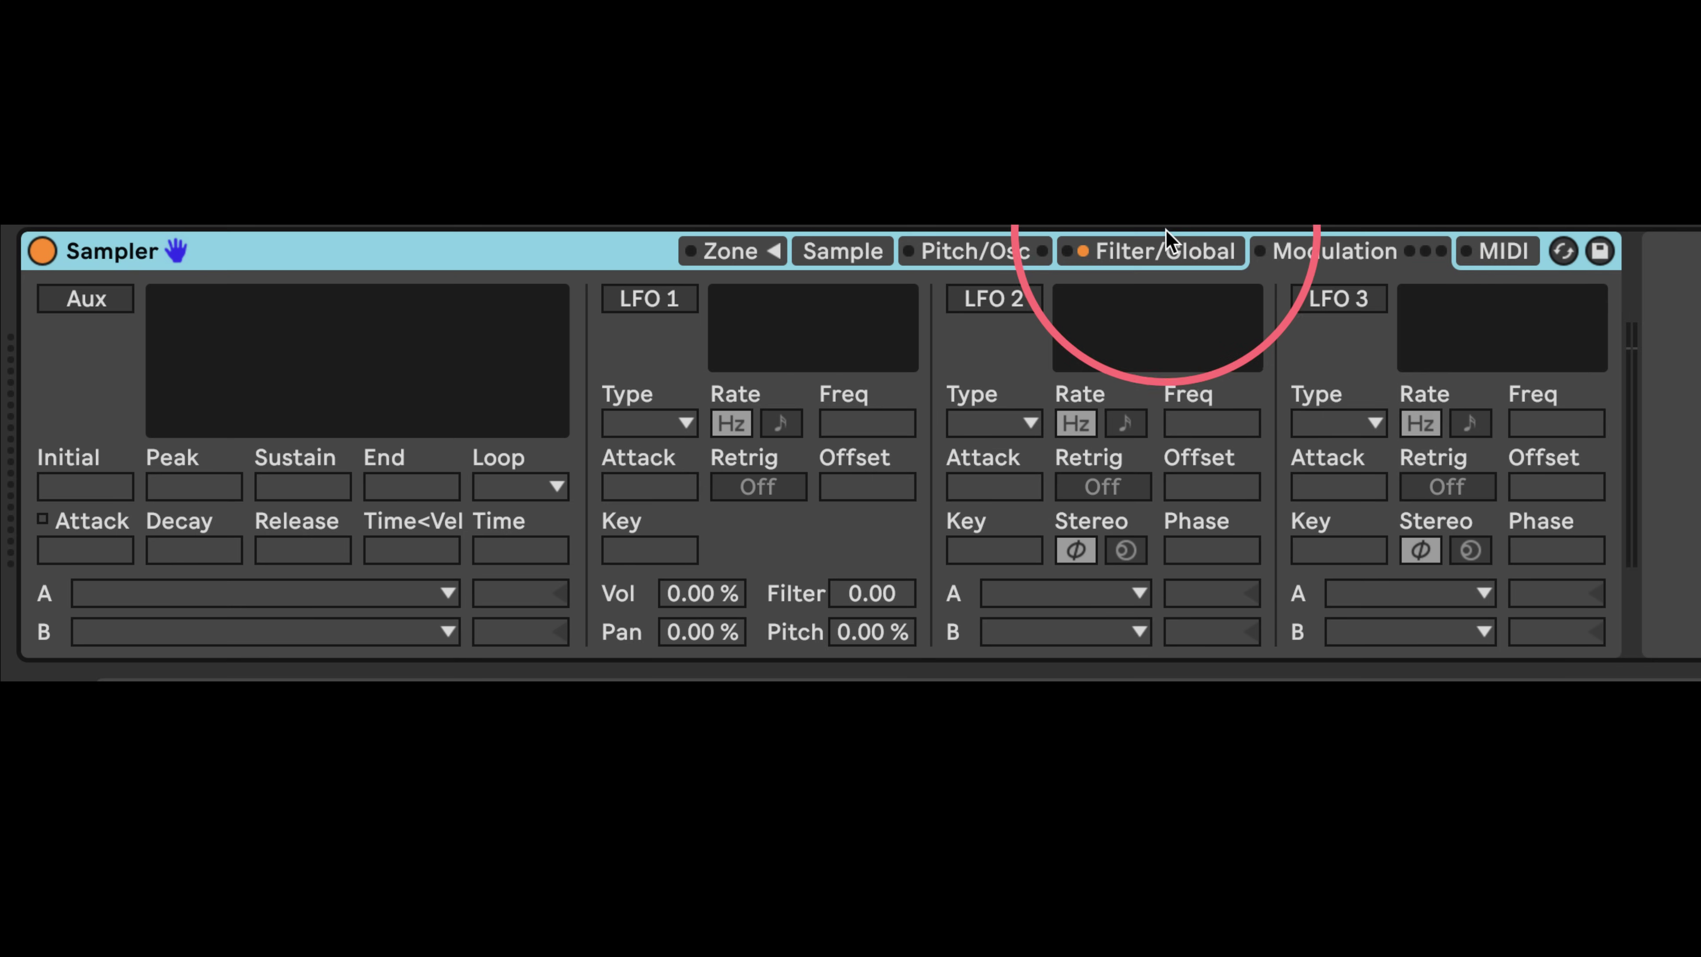
click(1165, 251)
drag(1120, 554, 1119, 415)
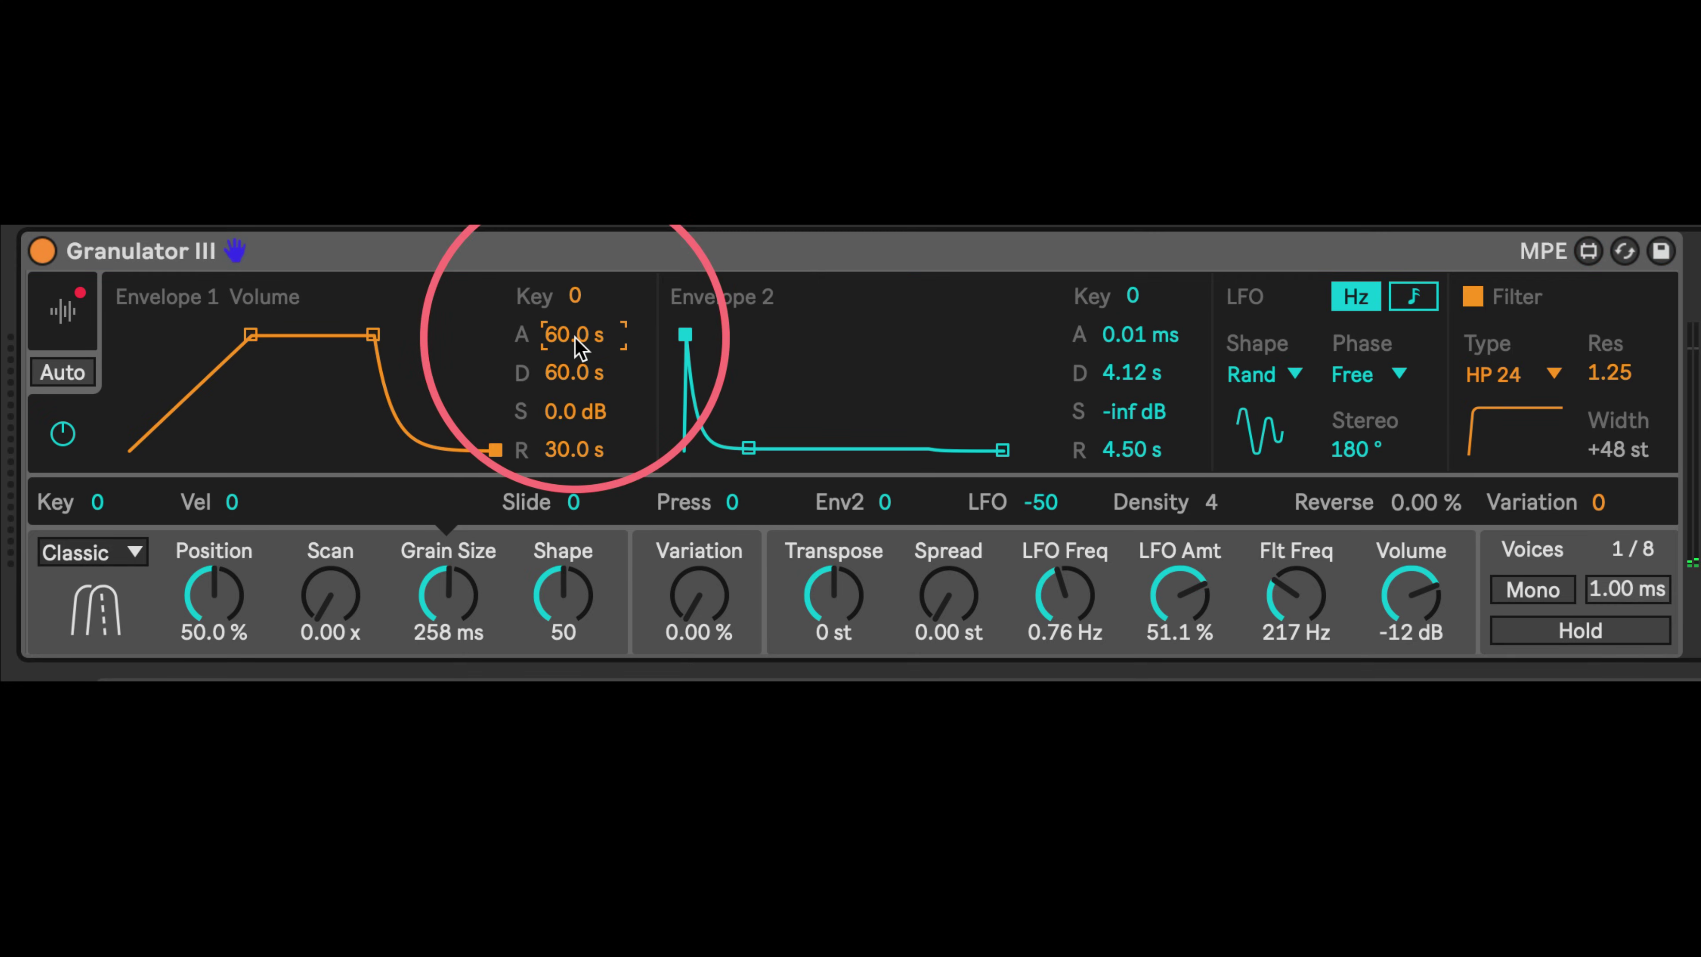
Enter 1000 ms for Envelope 1's attack and pull its release down to 4.61 s
click(575, 338)
text(100)
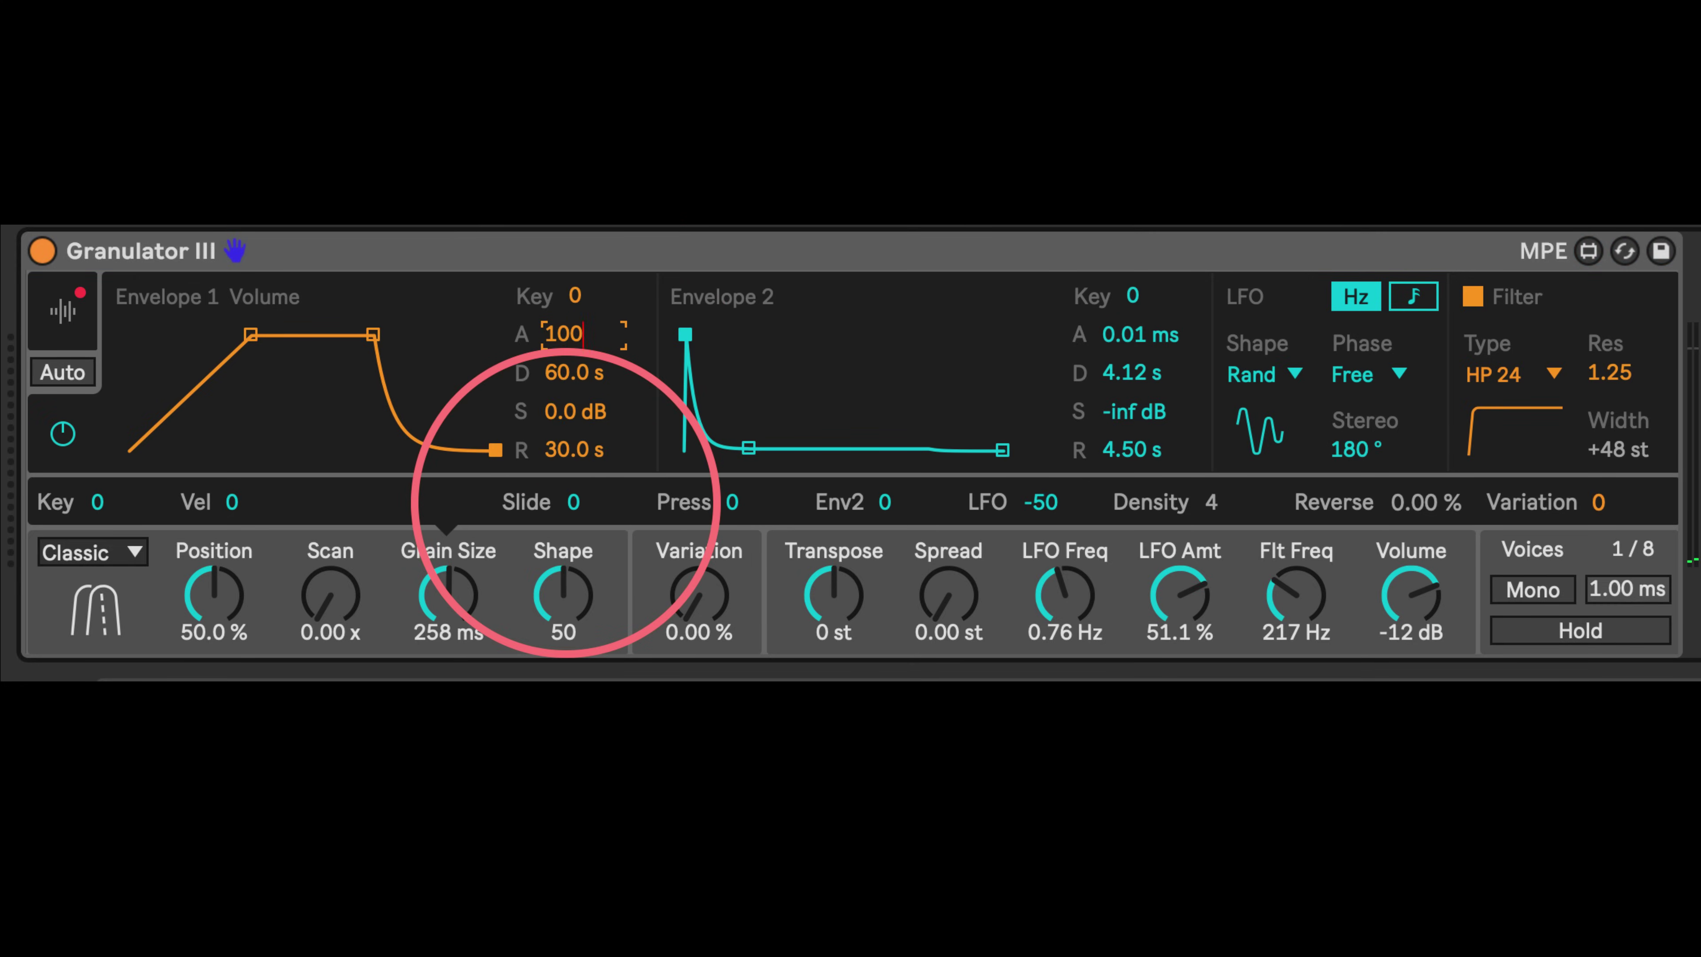
key(Return)
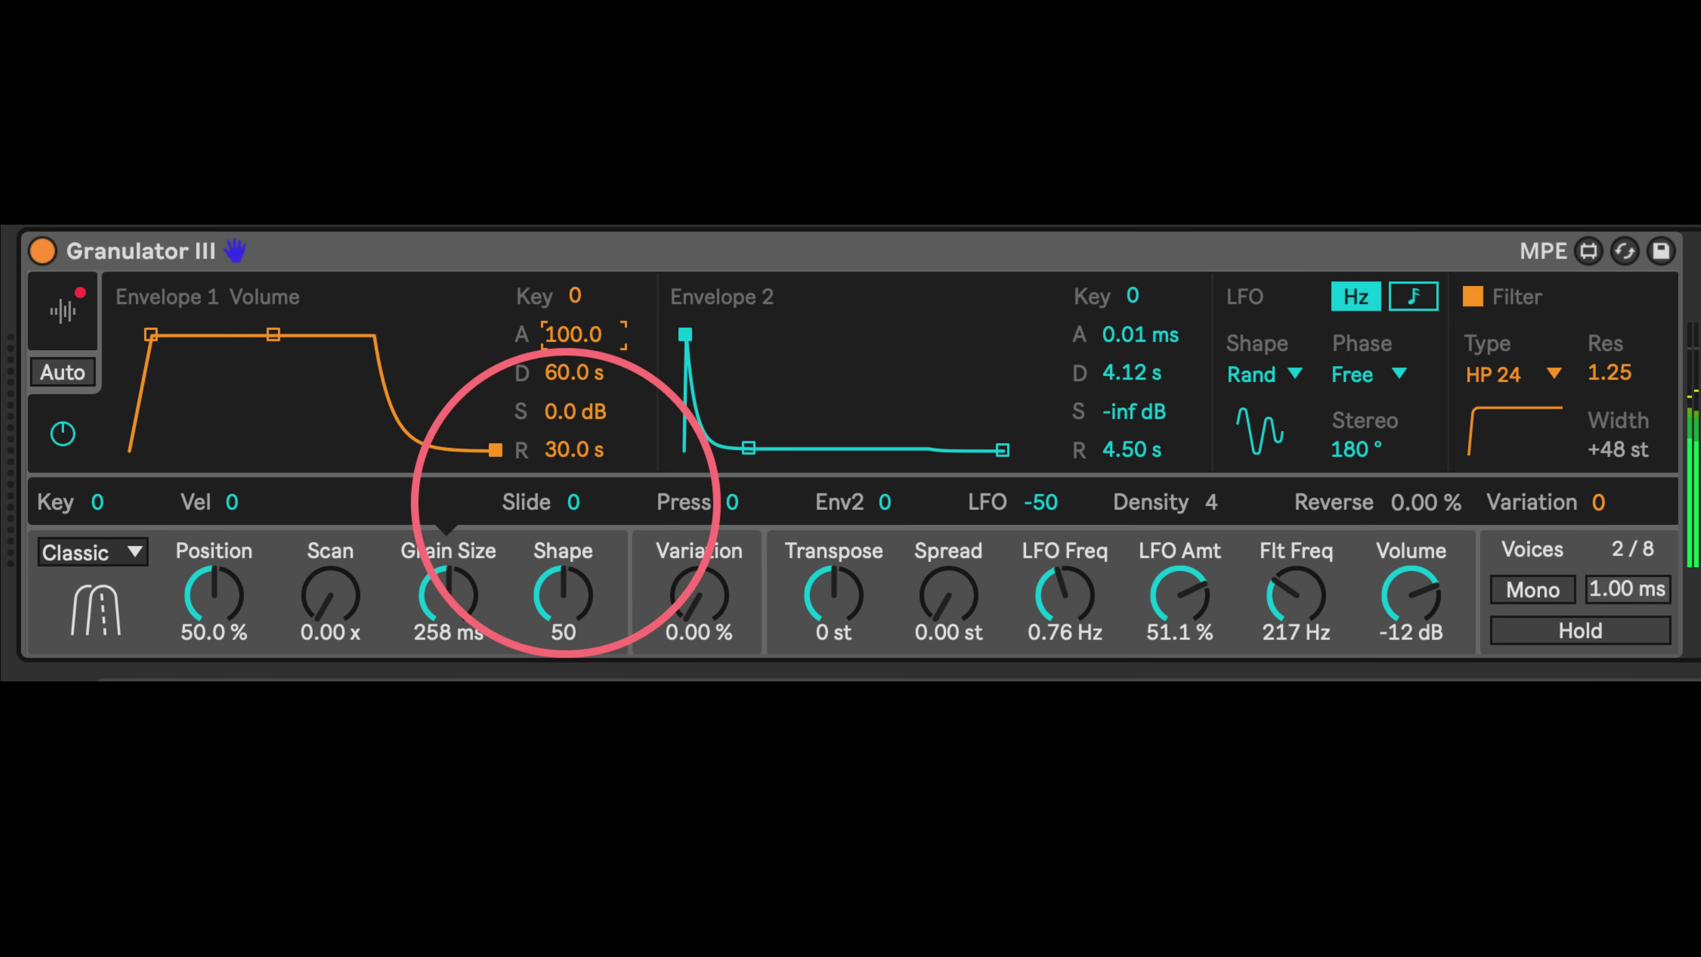
text(1000)
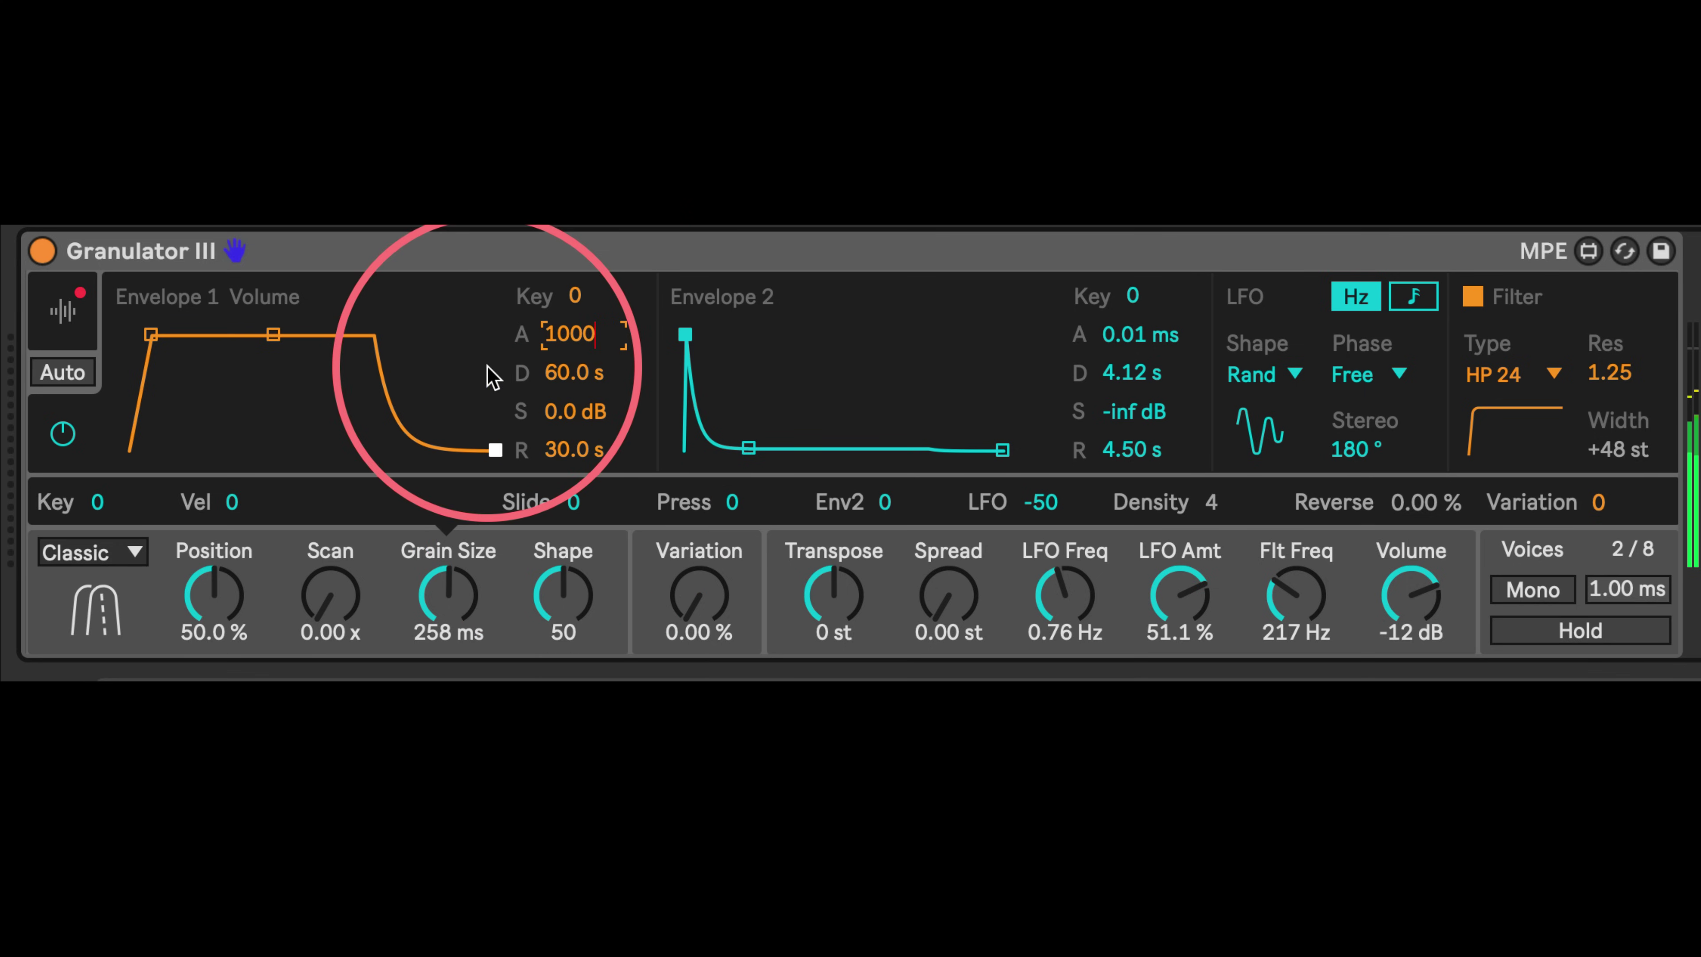
text( m)
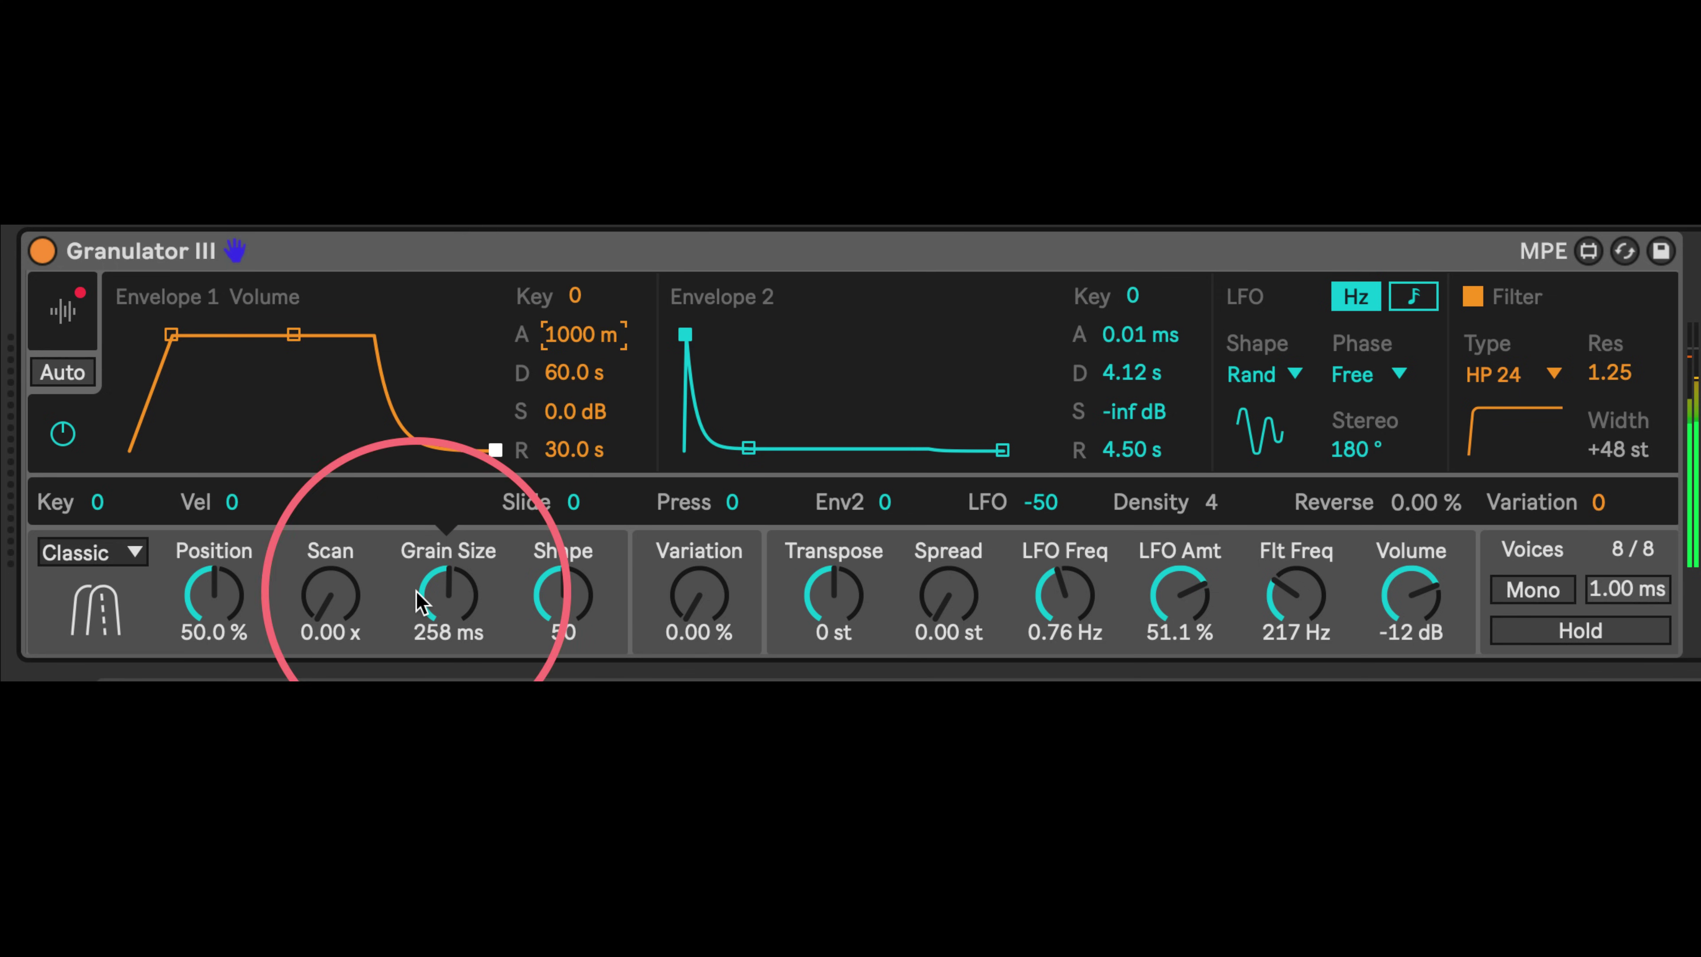
drag(577, 448, 532, 570)
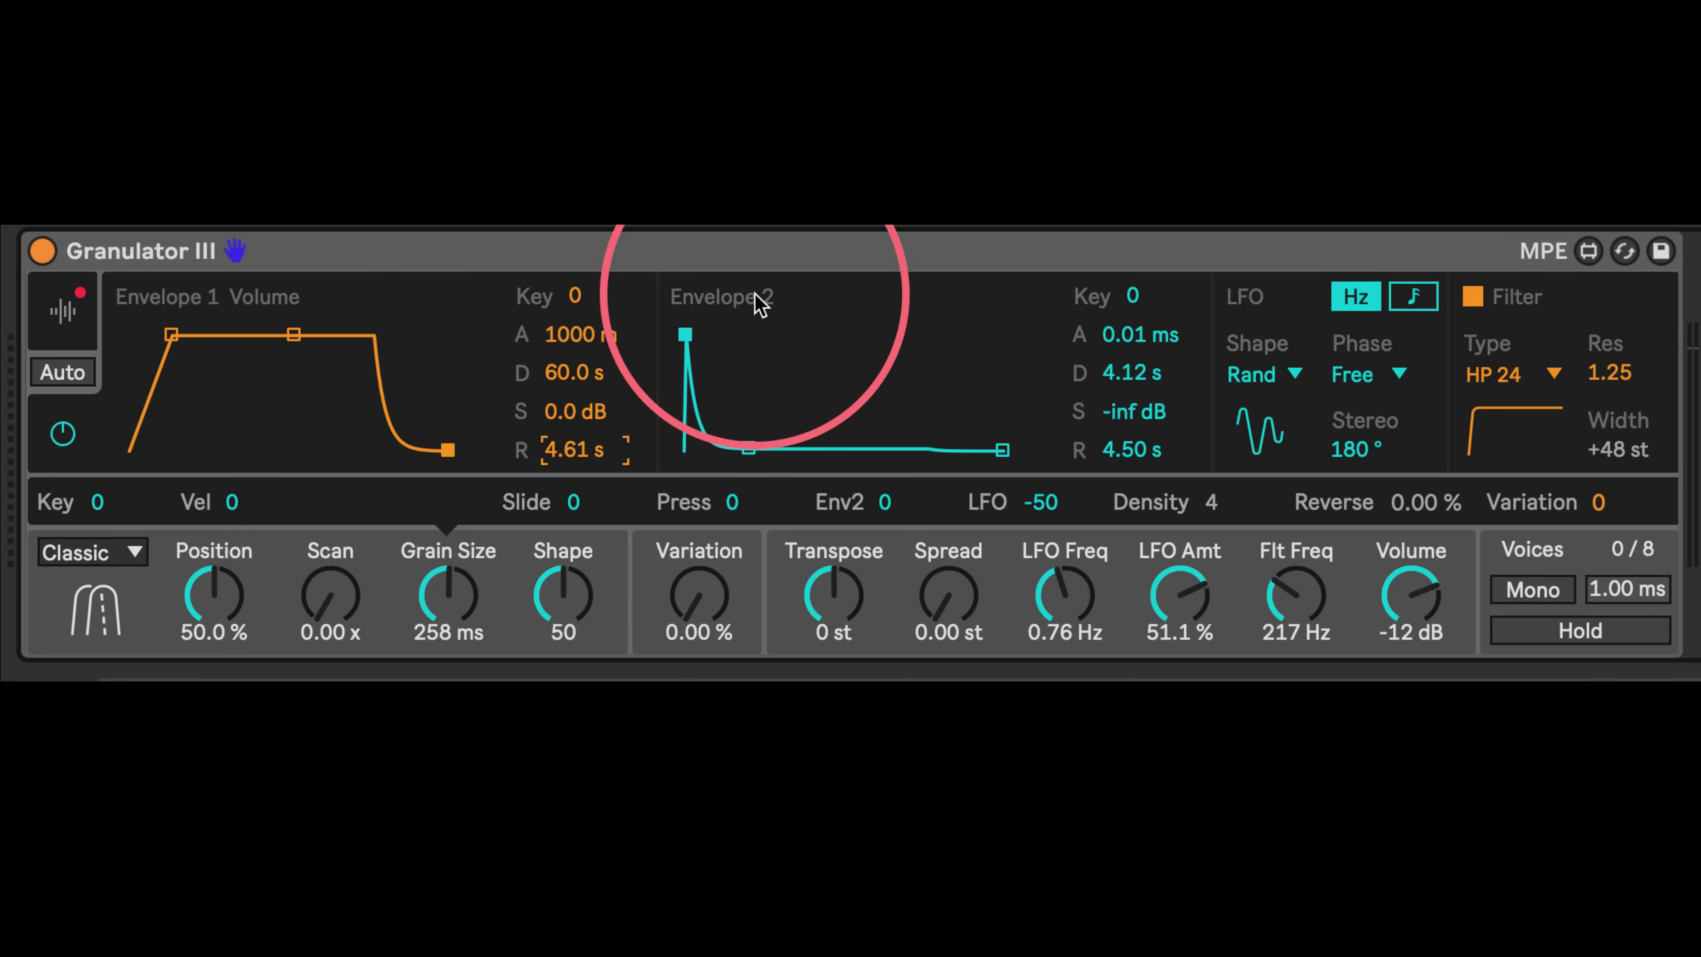
Display Granulator III's mic check waveform, then launch the device's Max editor via Edit
click(676, 253)
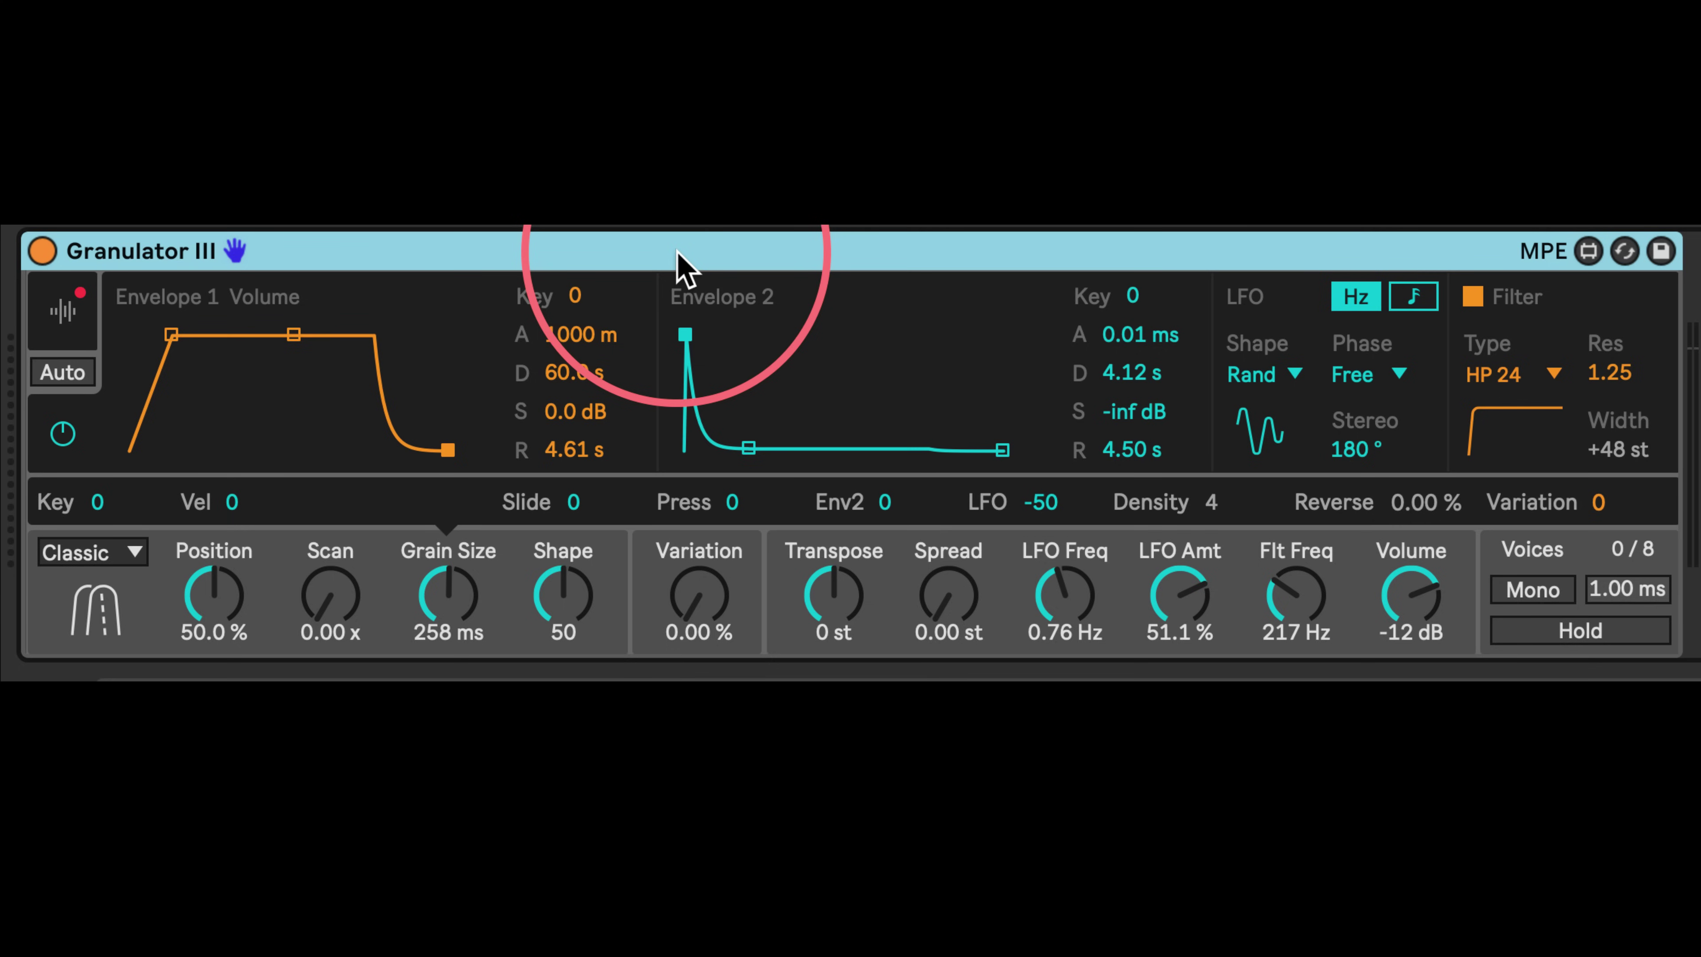
click(59, 316)
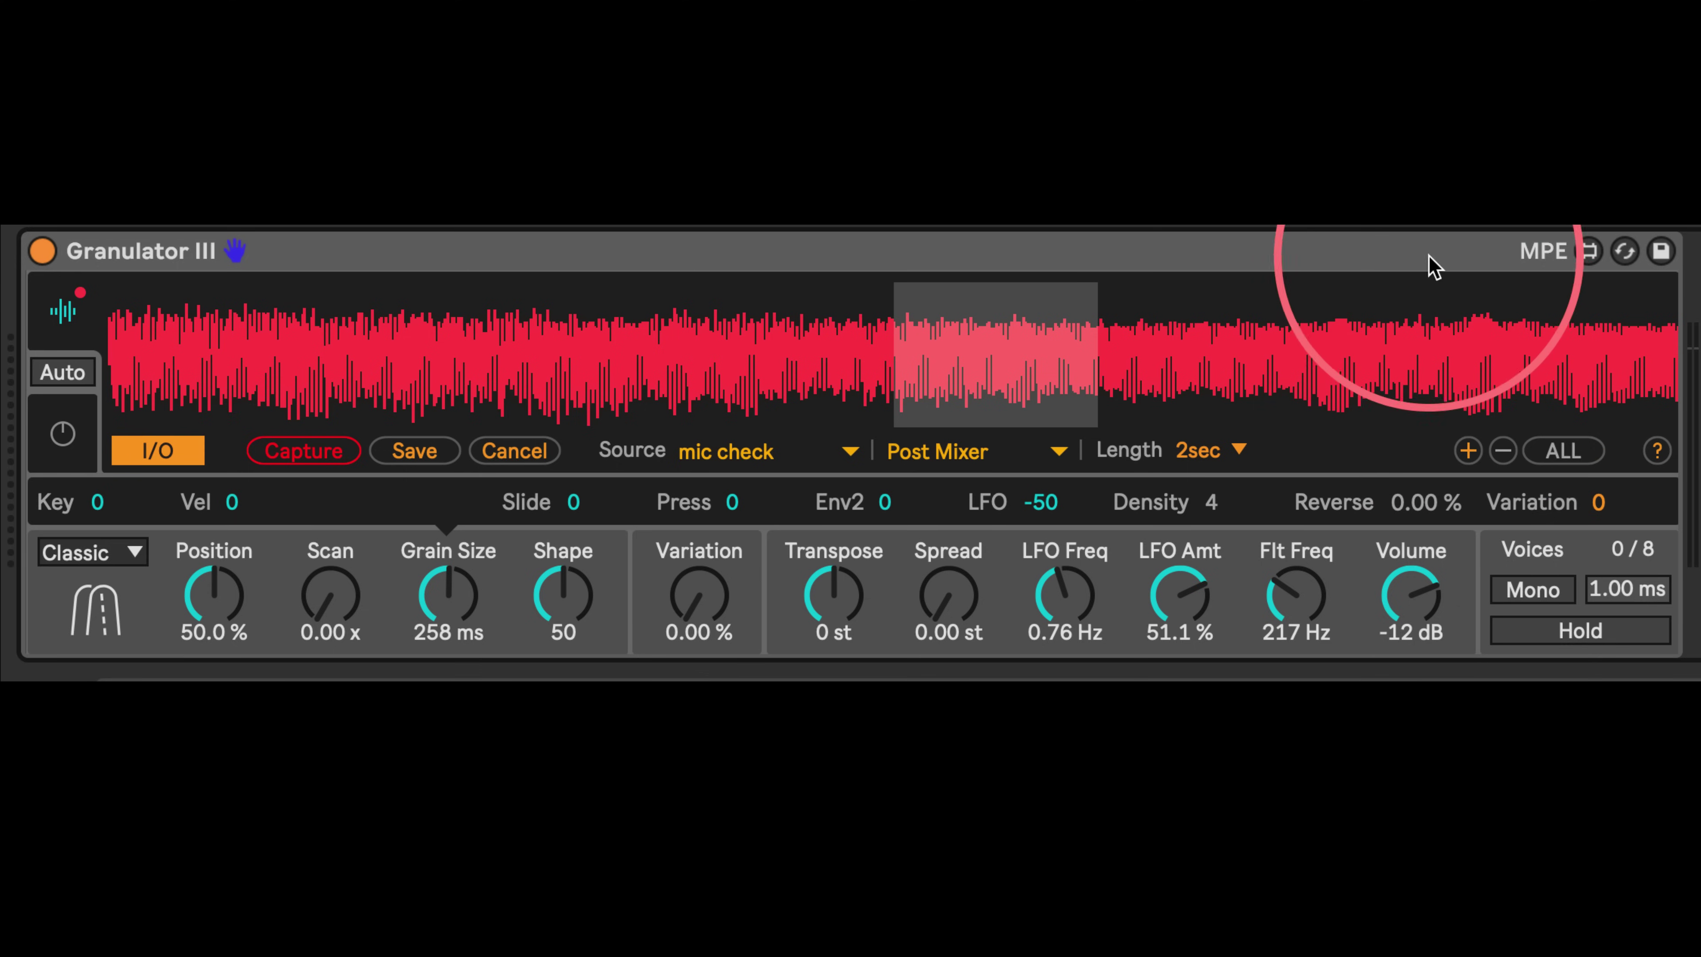
click(1480, 258)
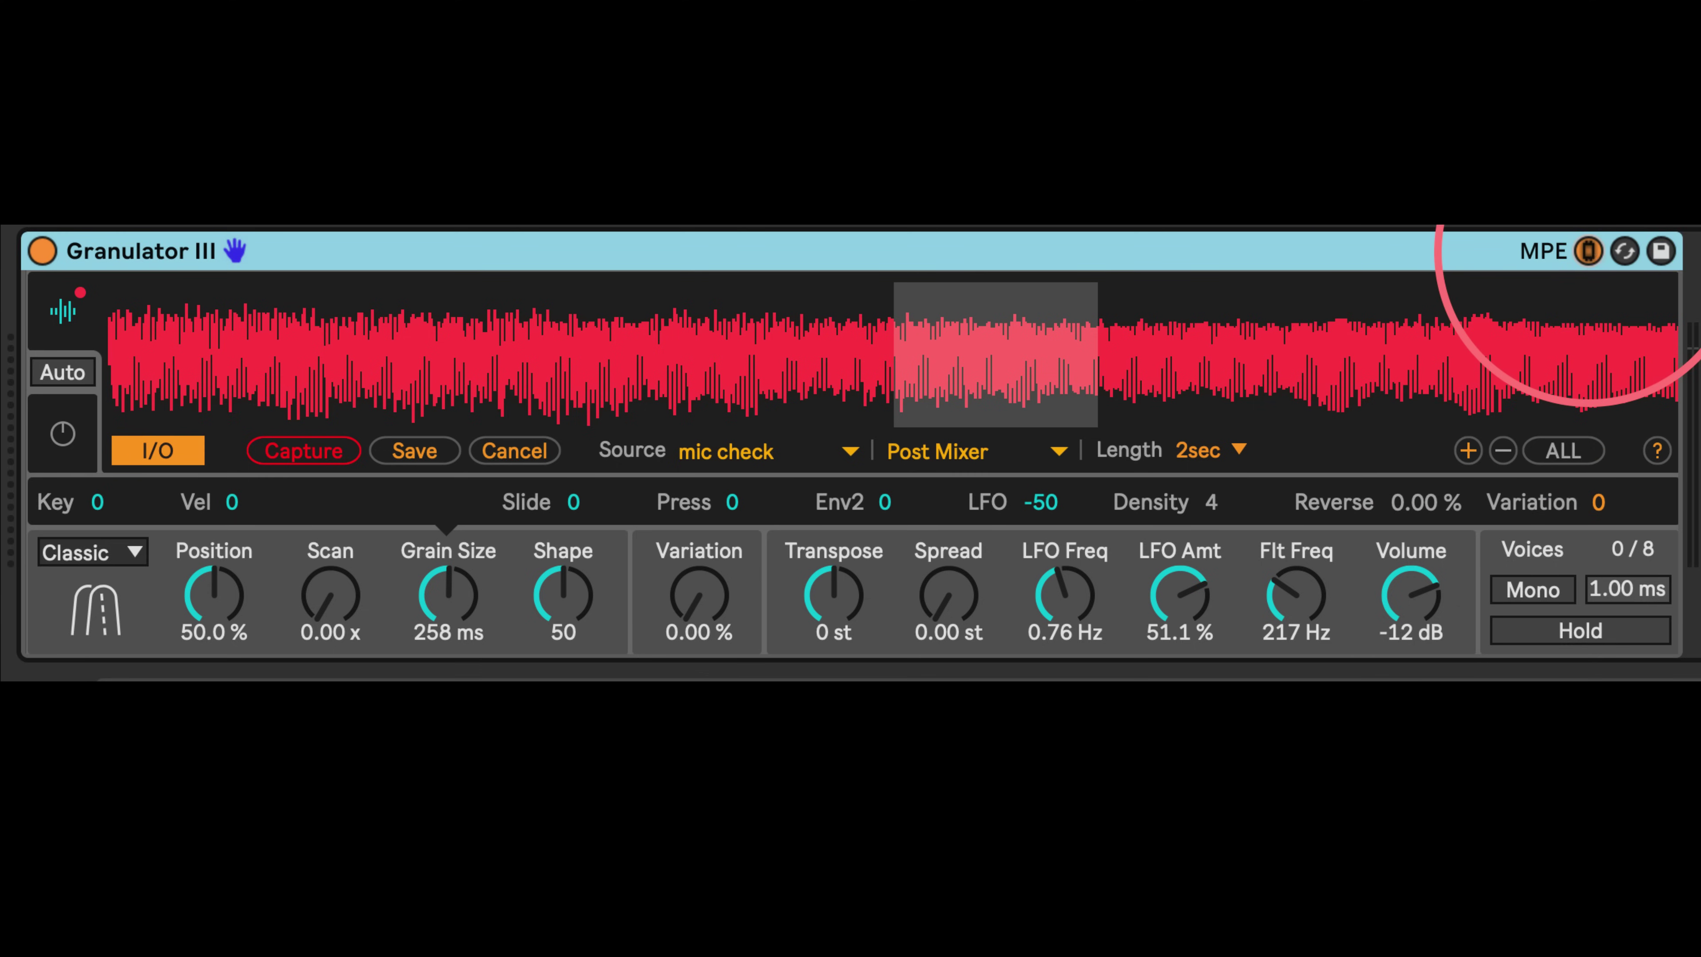
click(1588, 253)
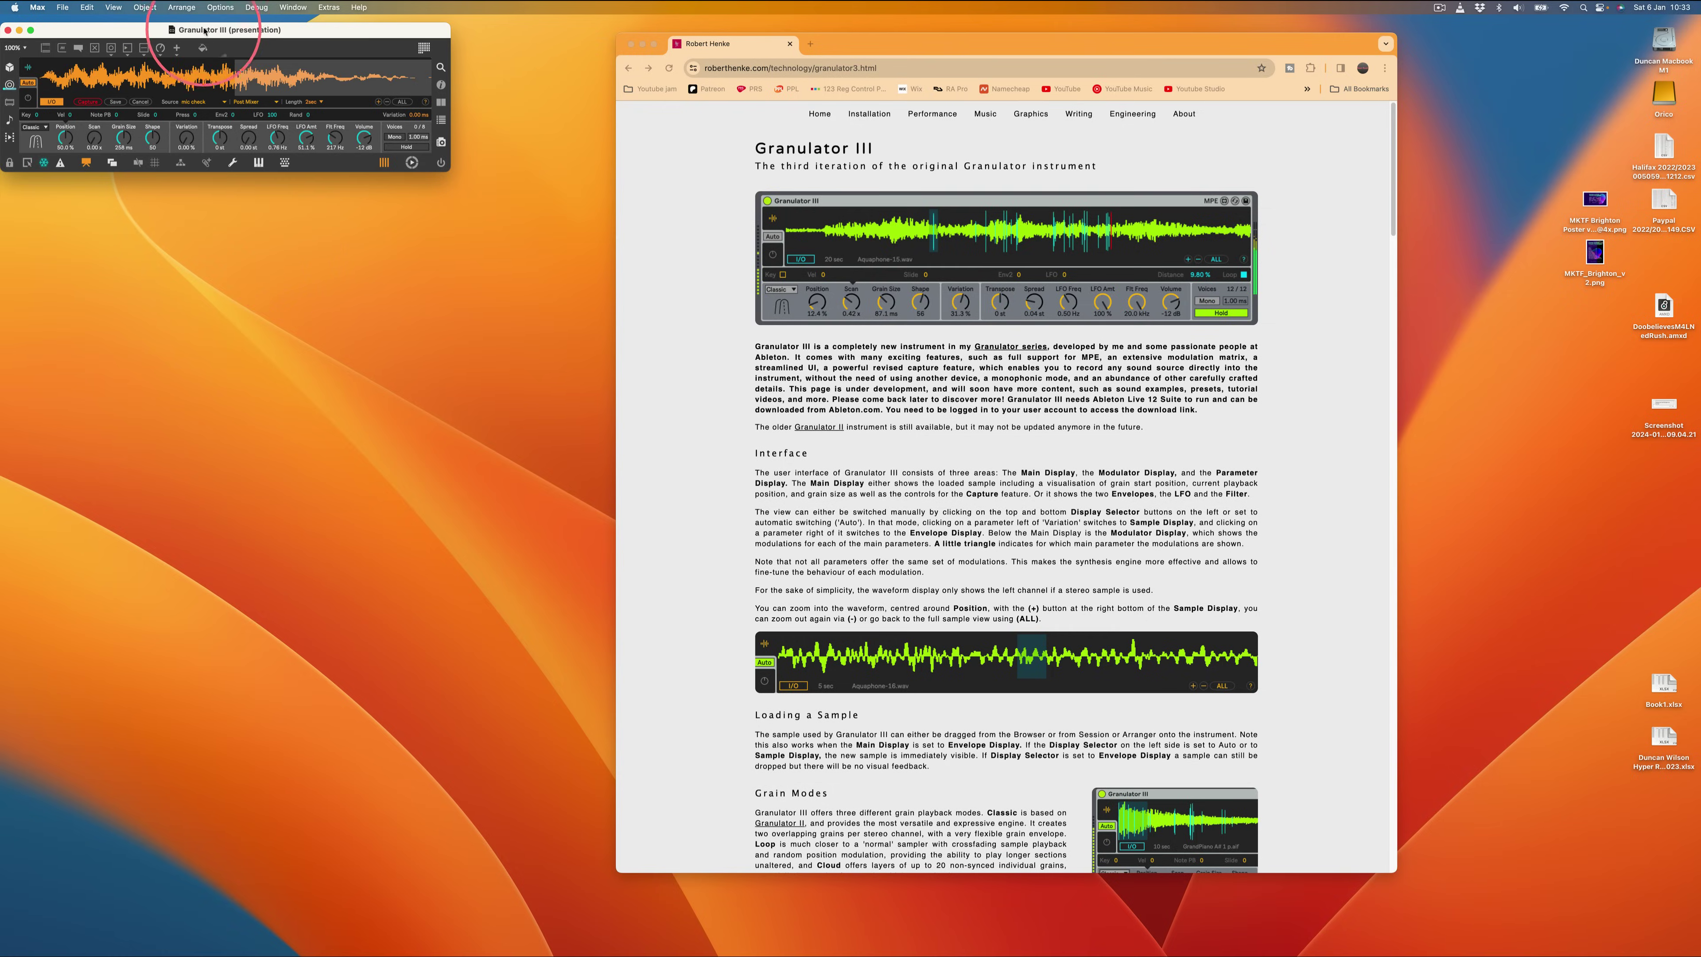
Maximize the Max window, turn presentation mode off, and scroll to reveal the full patch
double_click(203, 30)
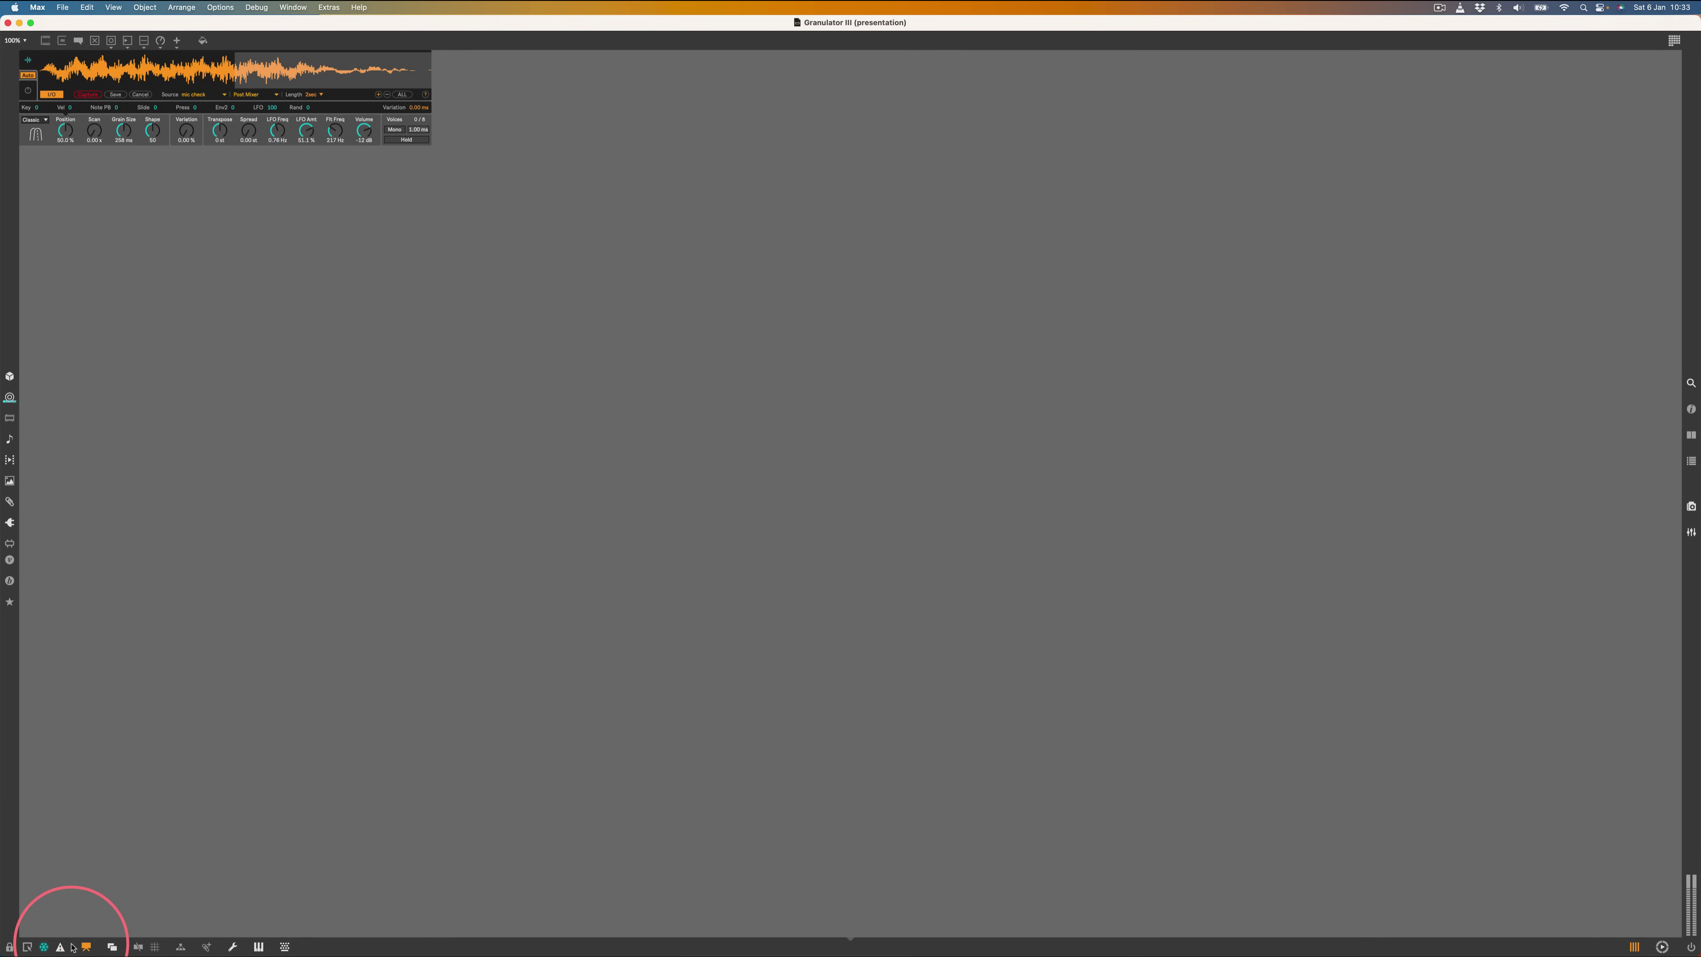
click(86, 947)
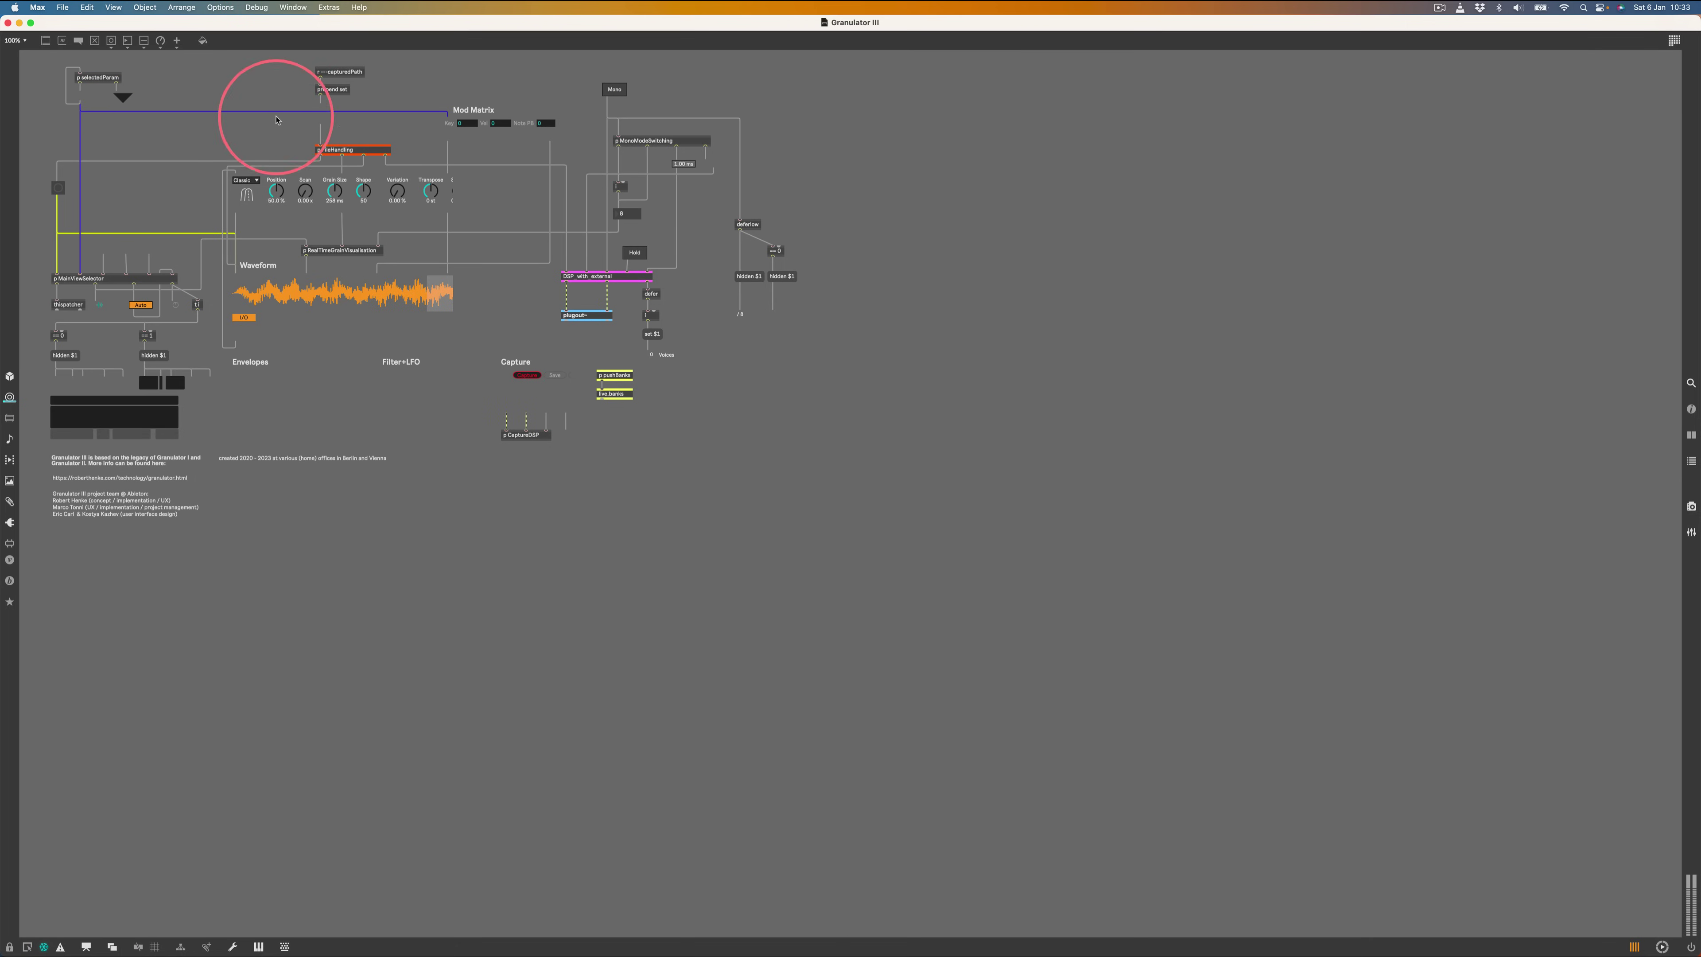
scroll(323, 303, up, 5)
scroll(323, 303, up, 10)
scroll(323, 303, left, 10)
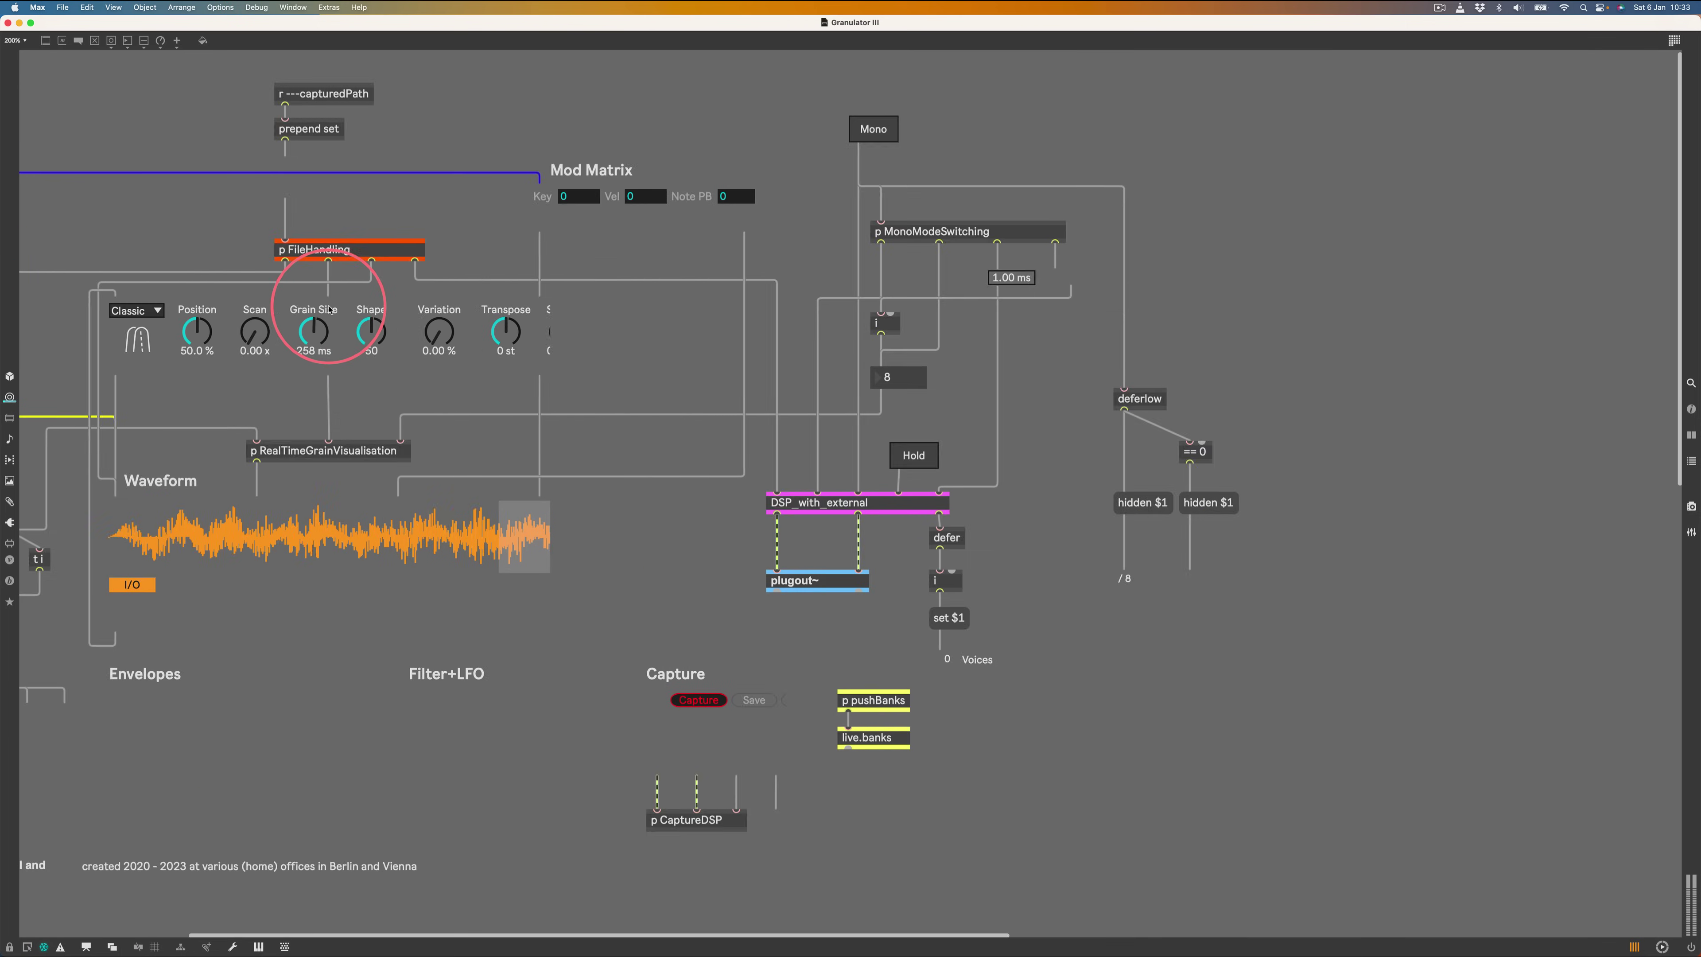
scroll(329, 309, left, 10)
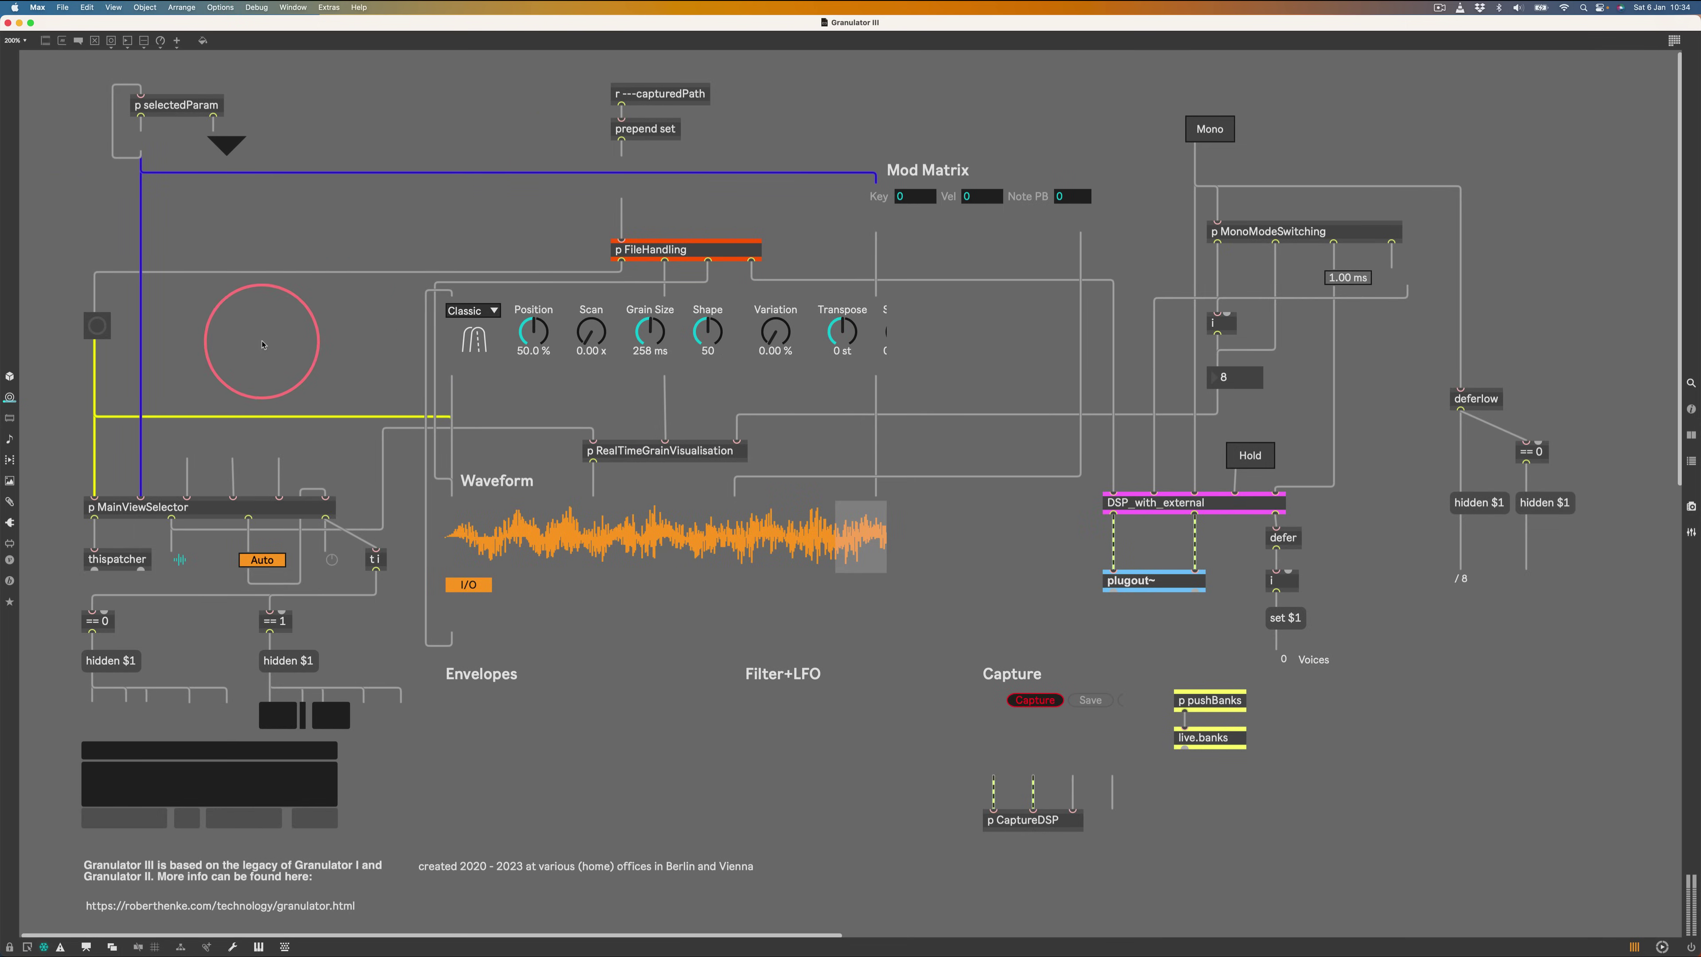
double_click(686, 252)
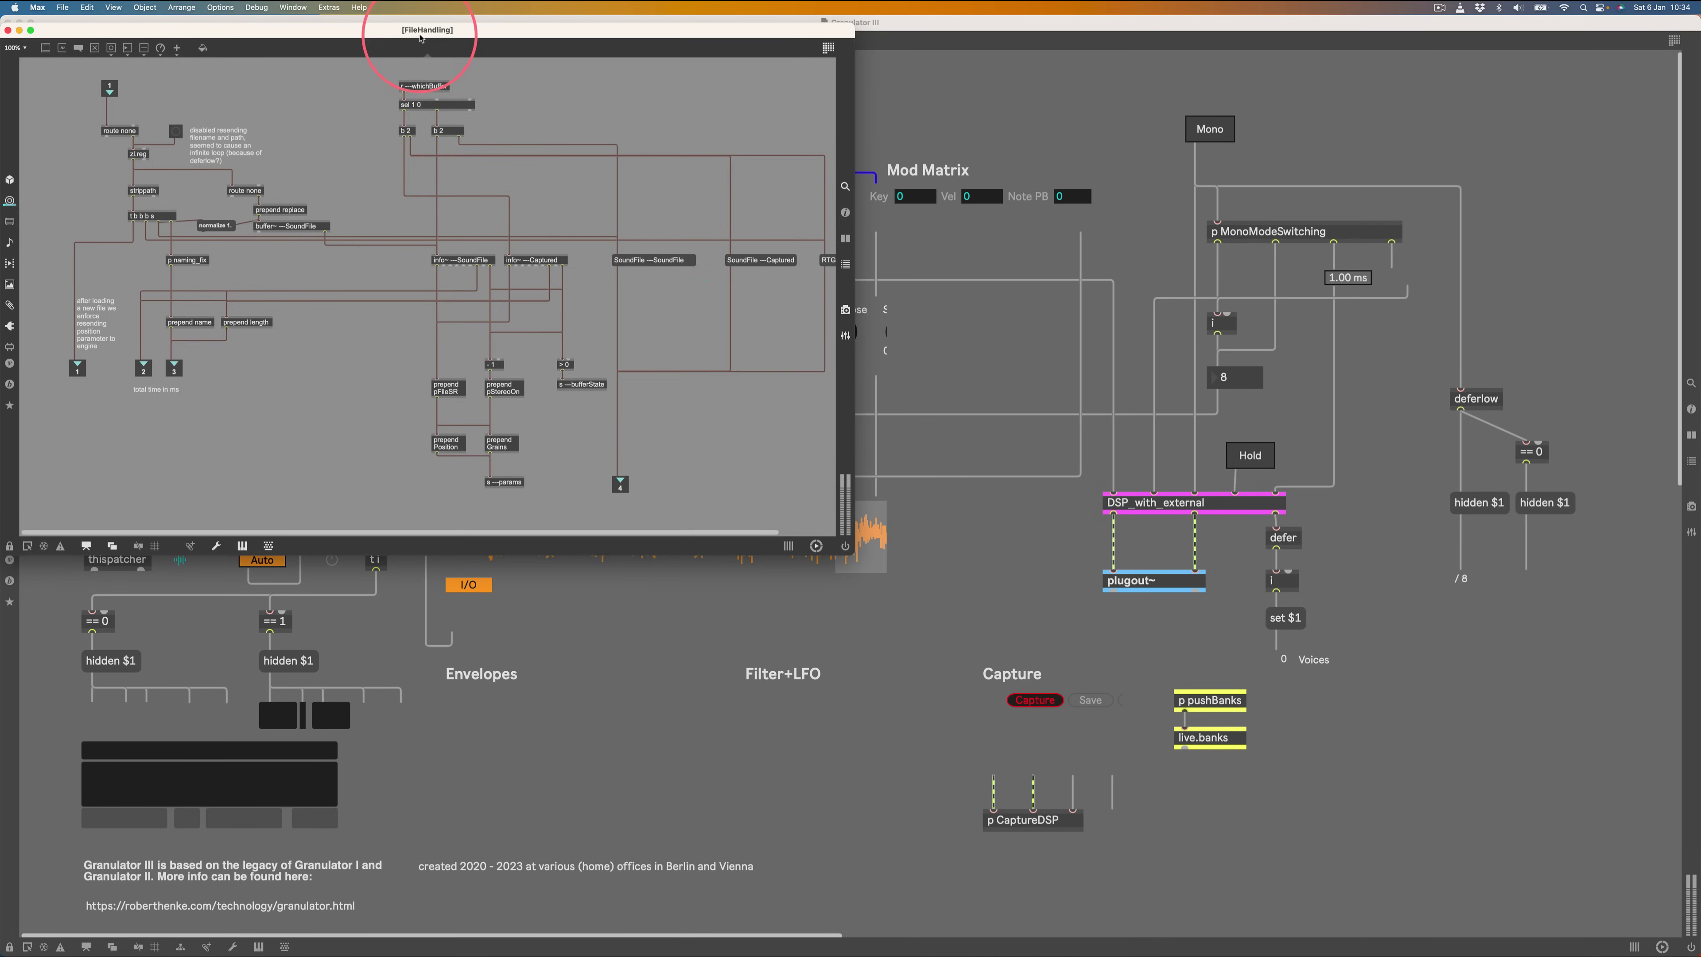
drag(418, 30, 498, 22)
drag(1019, 610, 1075, 596)
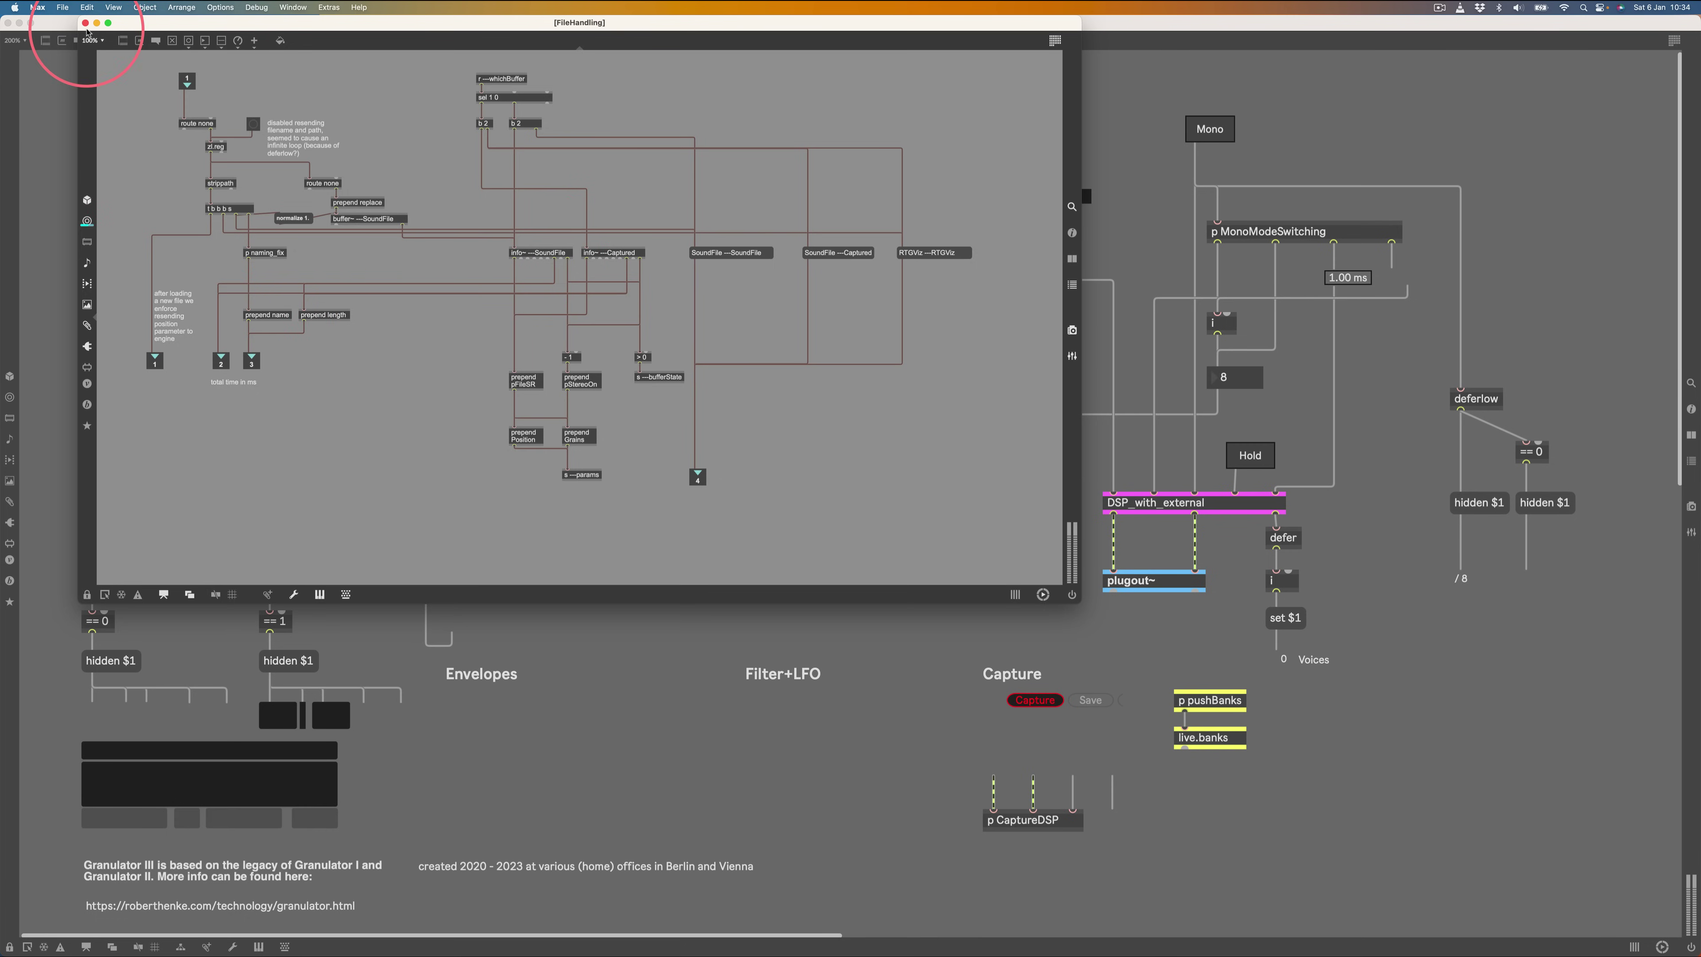
click(84, 24)
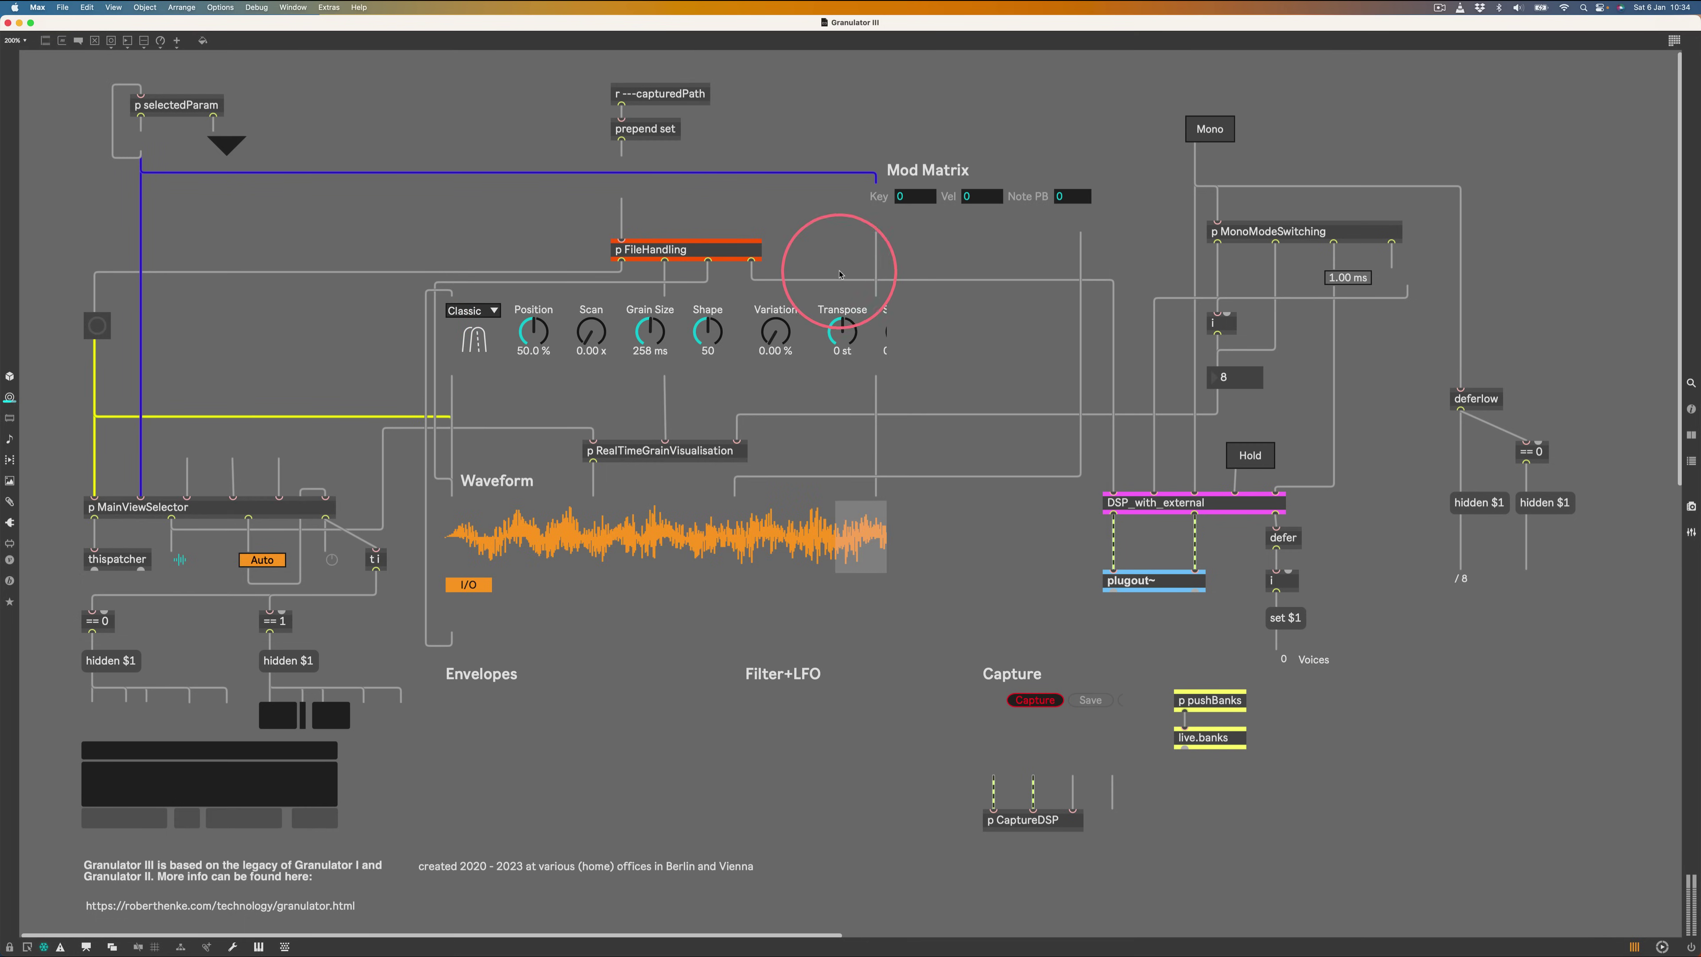
double_click(1258, 232)
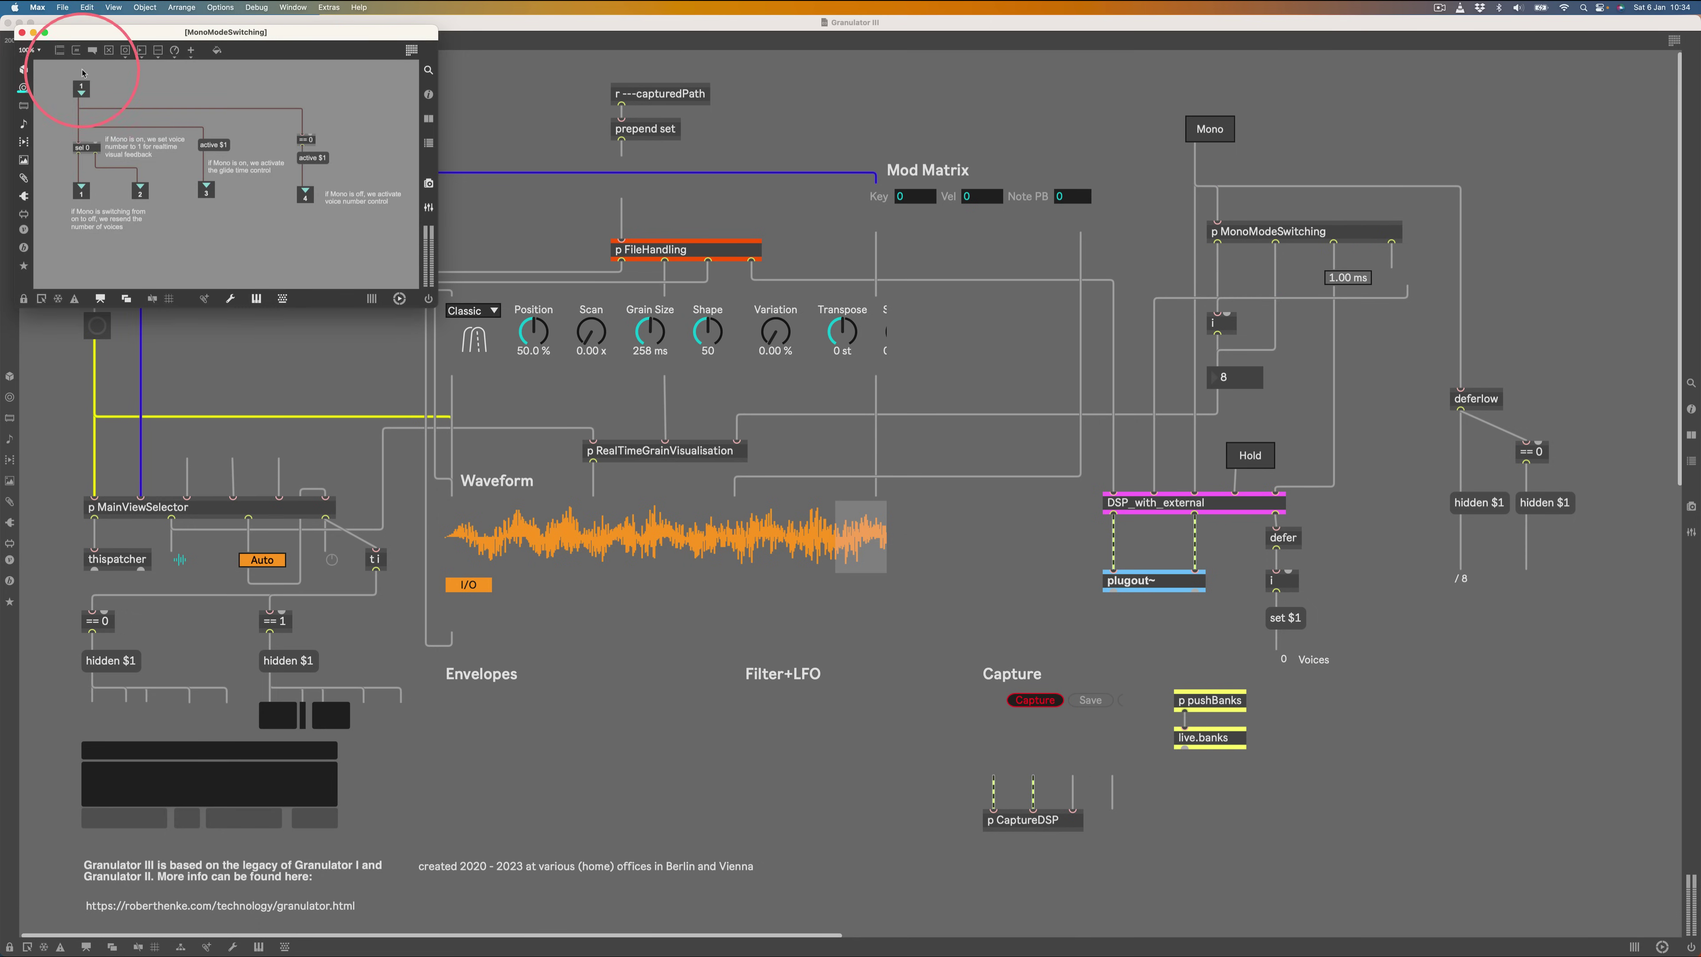
click(21, 32)
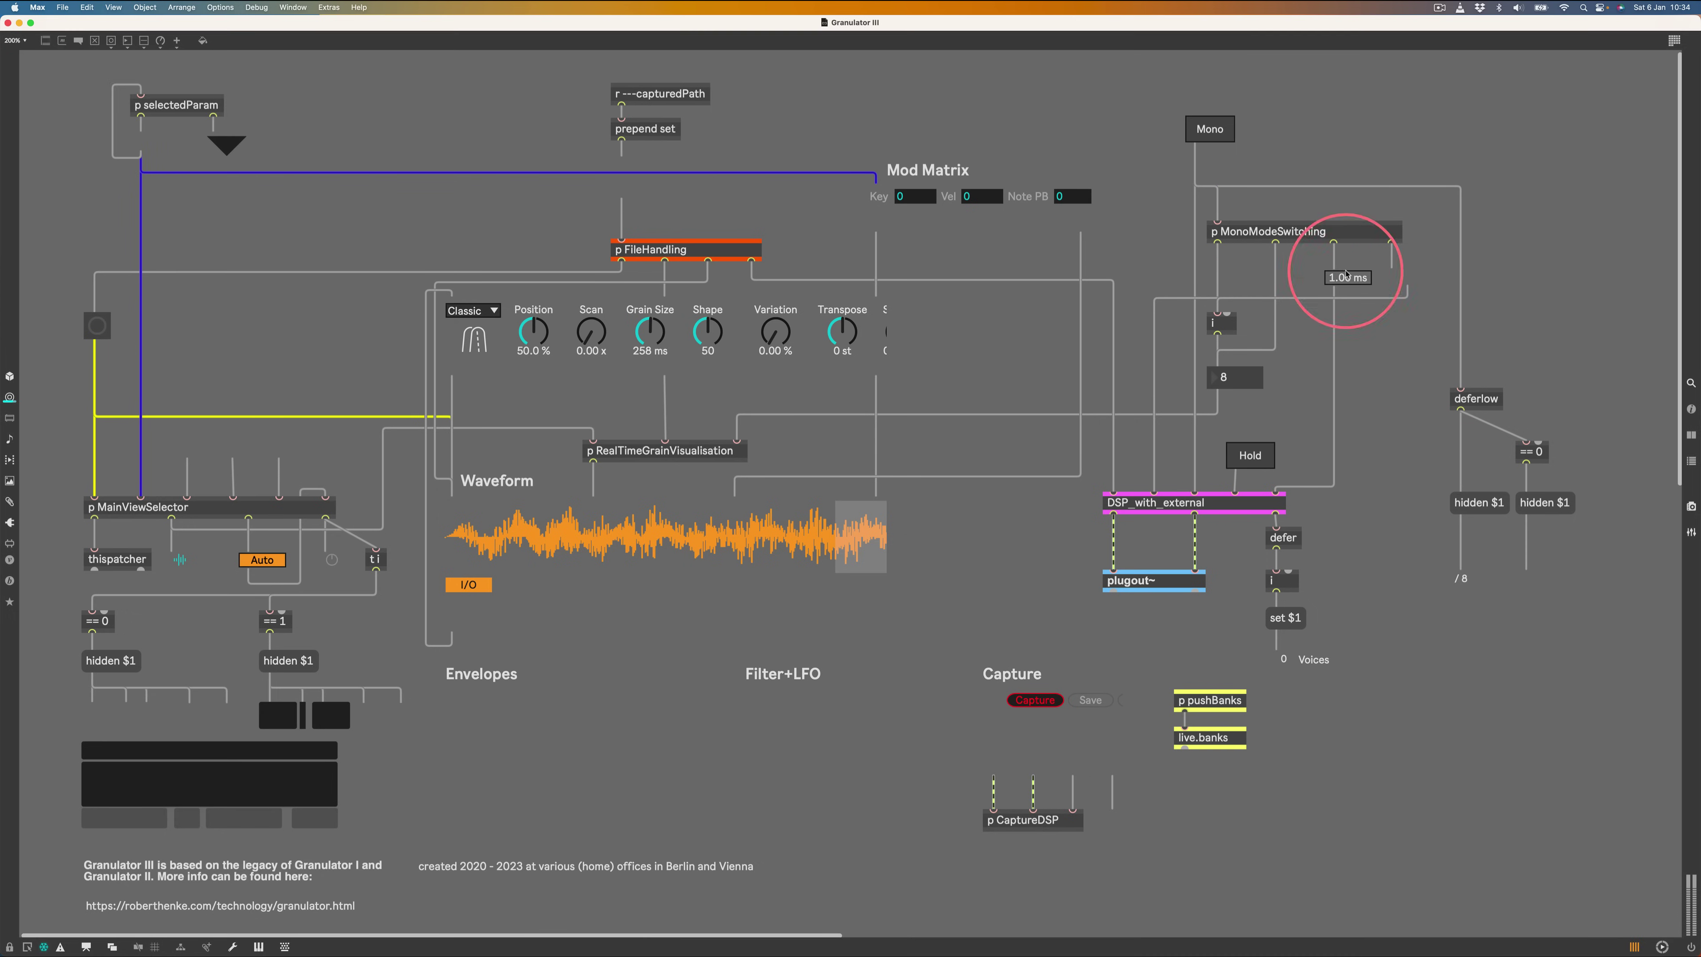
double_click(1194, 502)
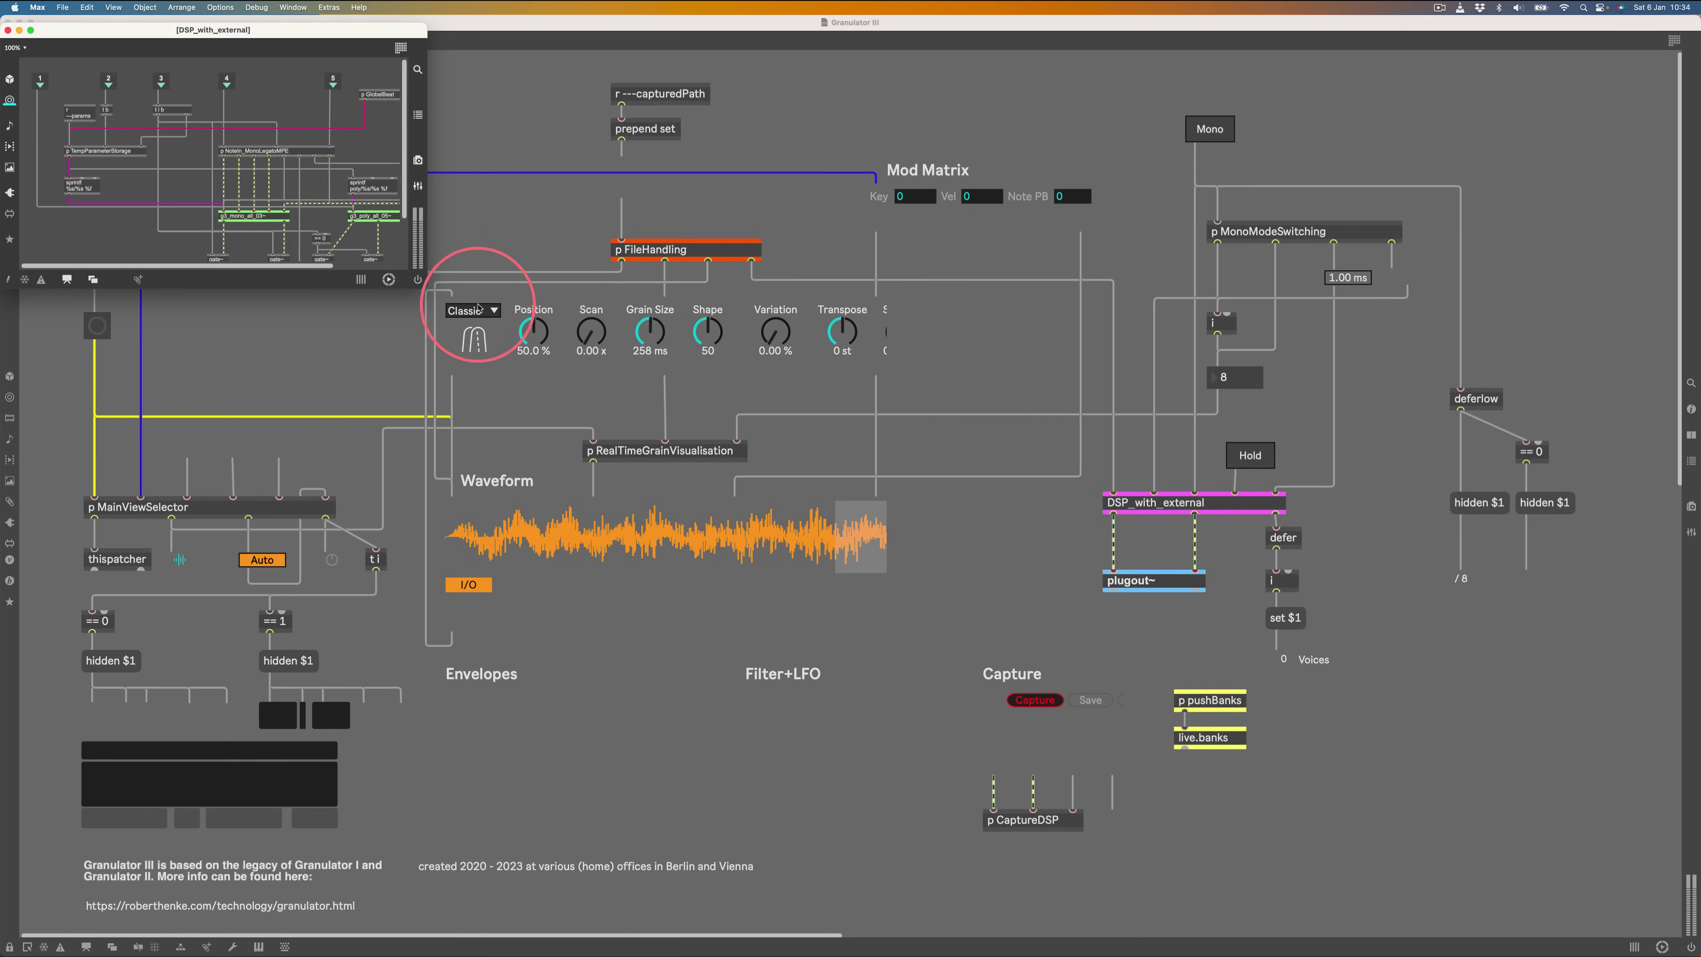
drag(420, 284, 857, 481)
drag(379, 30, 704, 155)
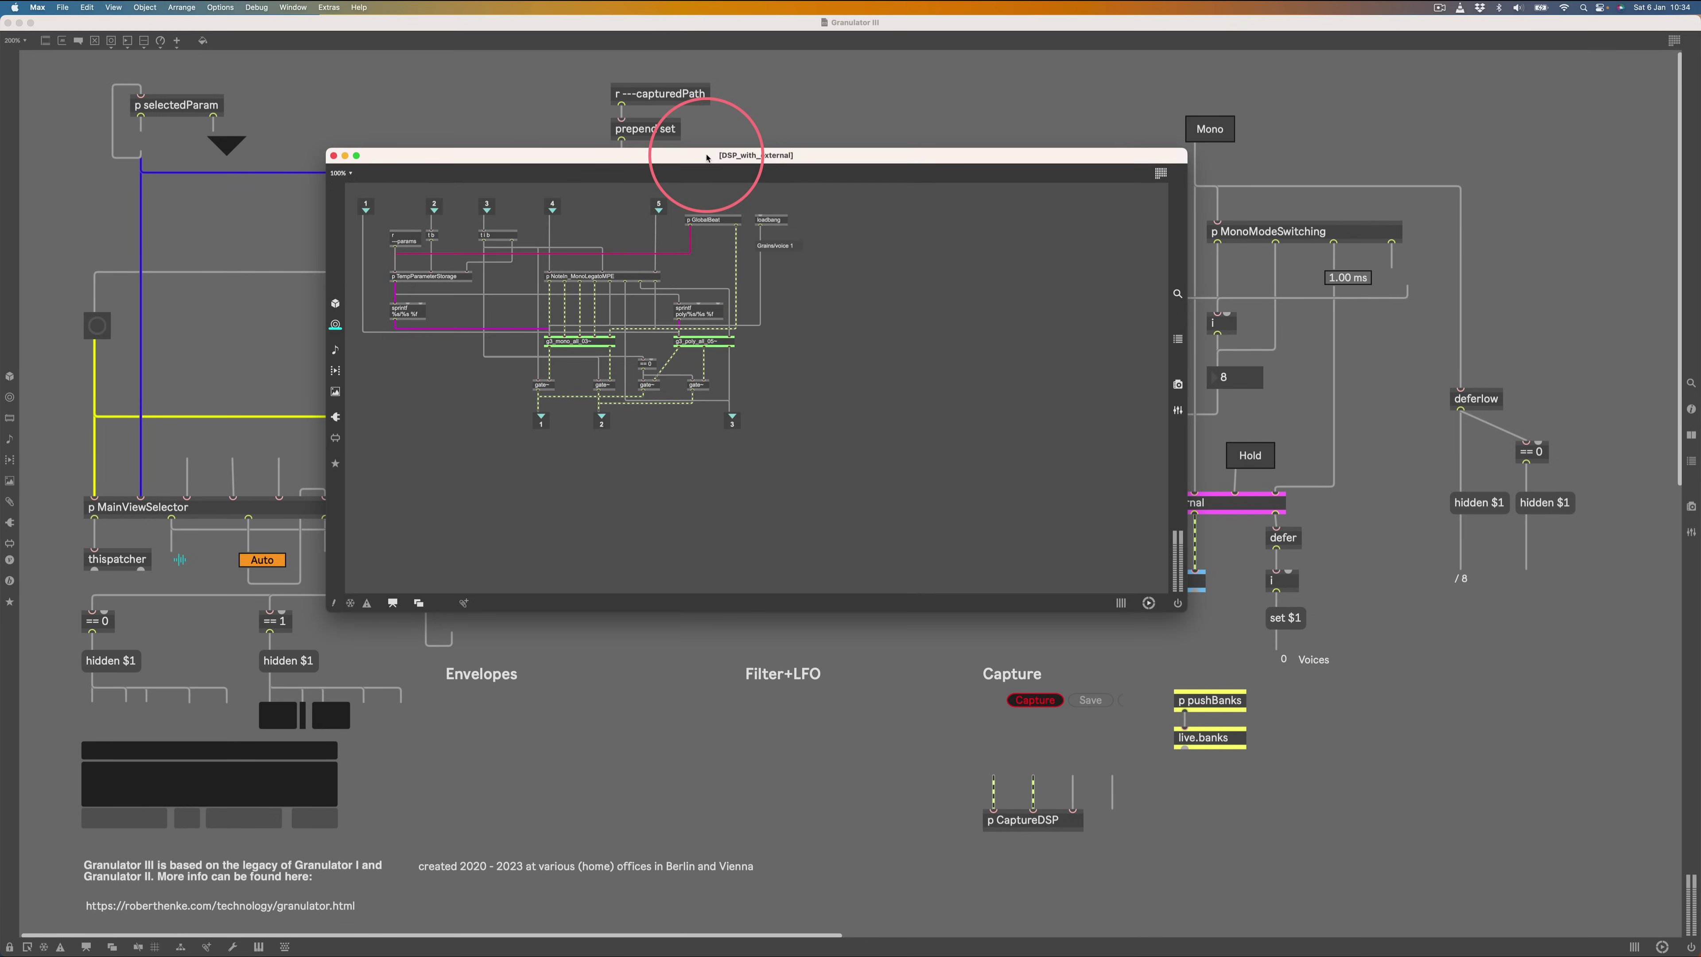
scroll(698, 270, up, 10)
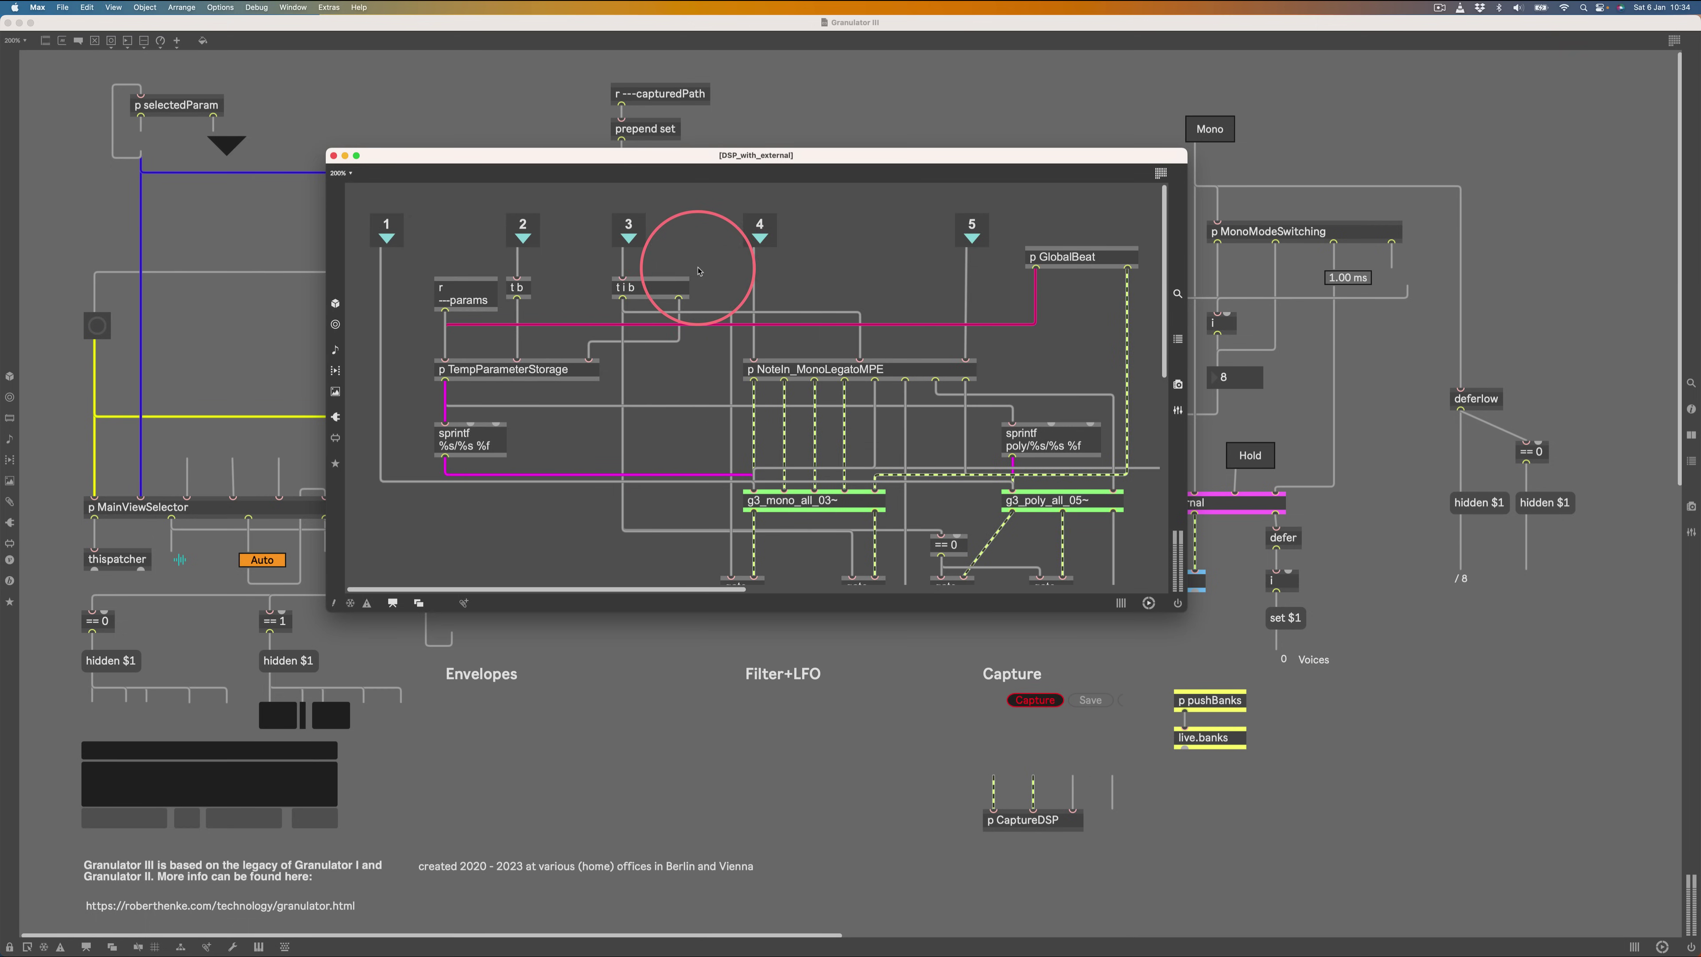
drag(1185, 606, 1427, 851)
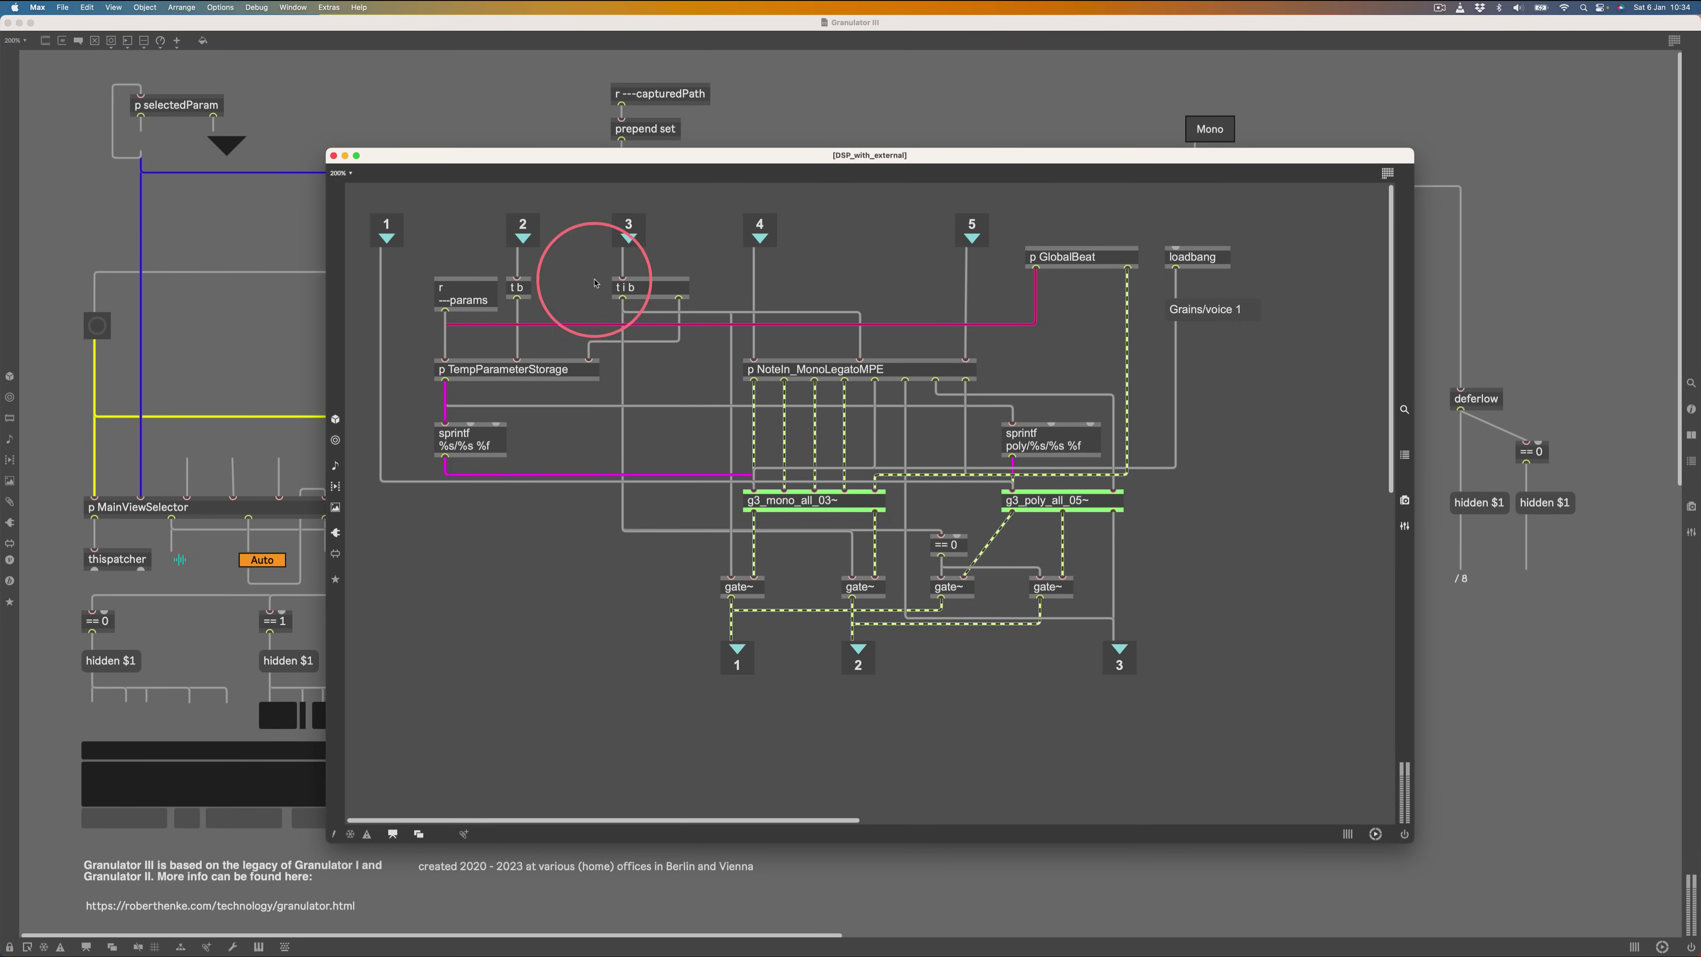
click(334, 154)
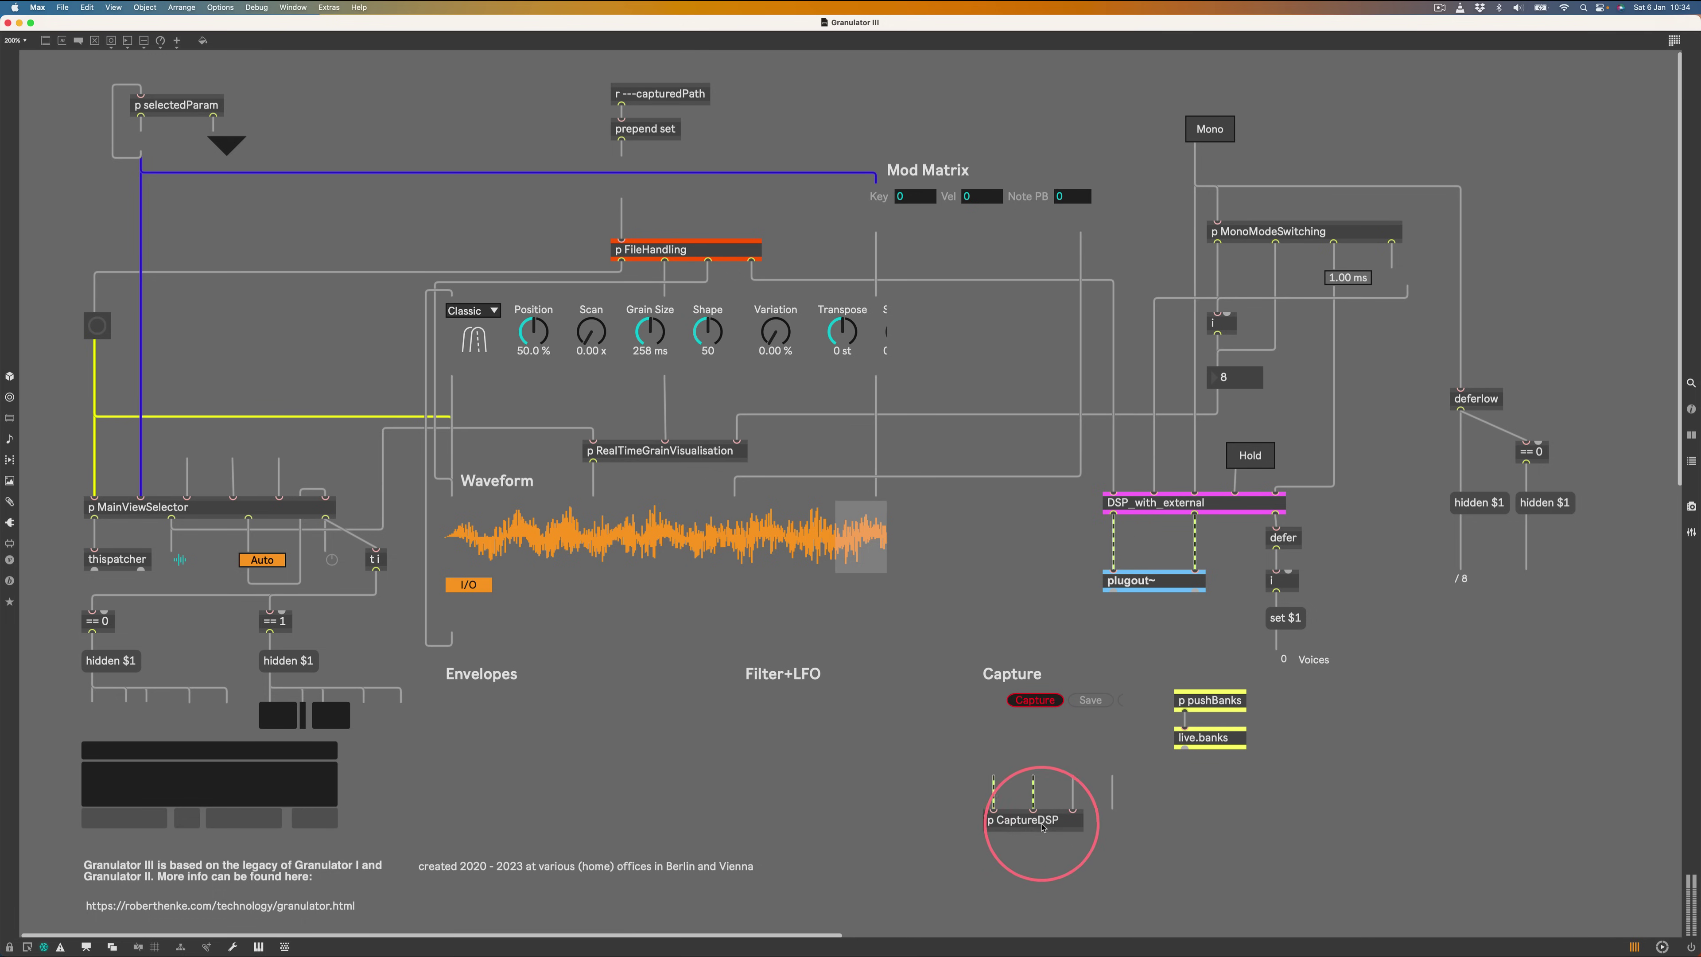
Open the p CaptureDSP subpatcher, then move and enlarge its window
double_click(1055, 819)
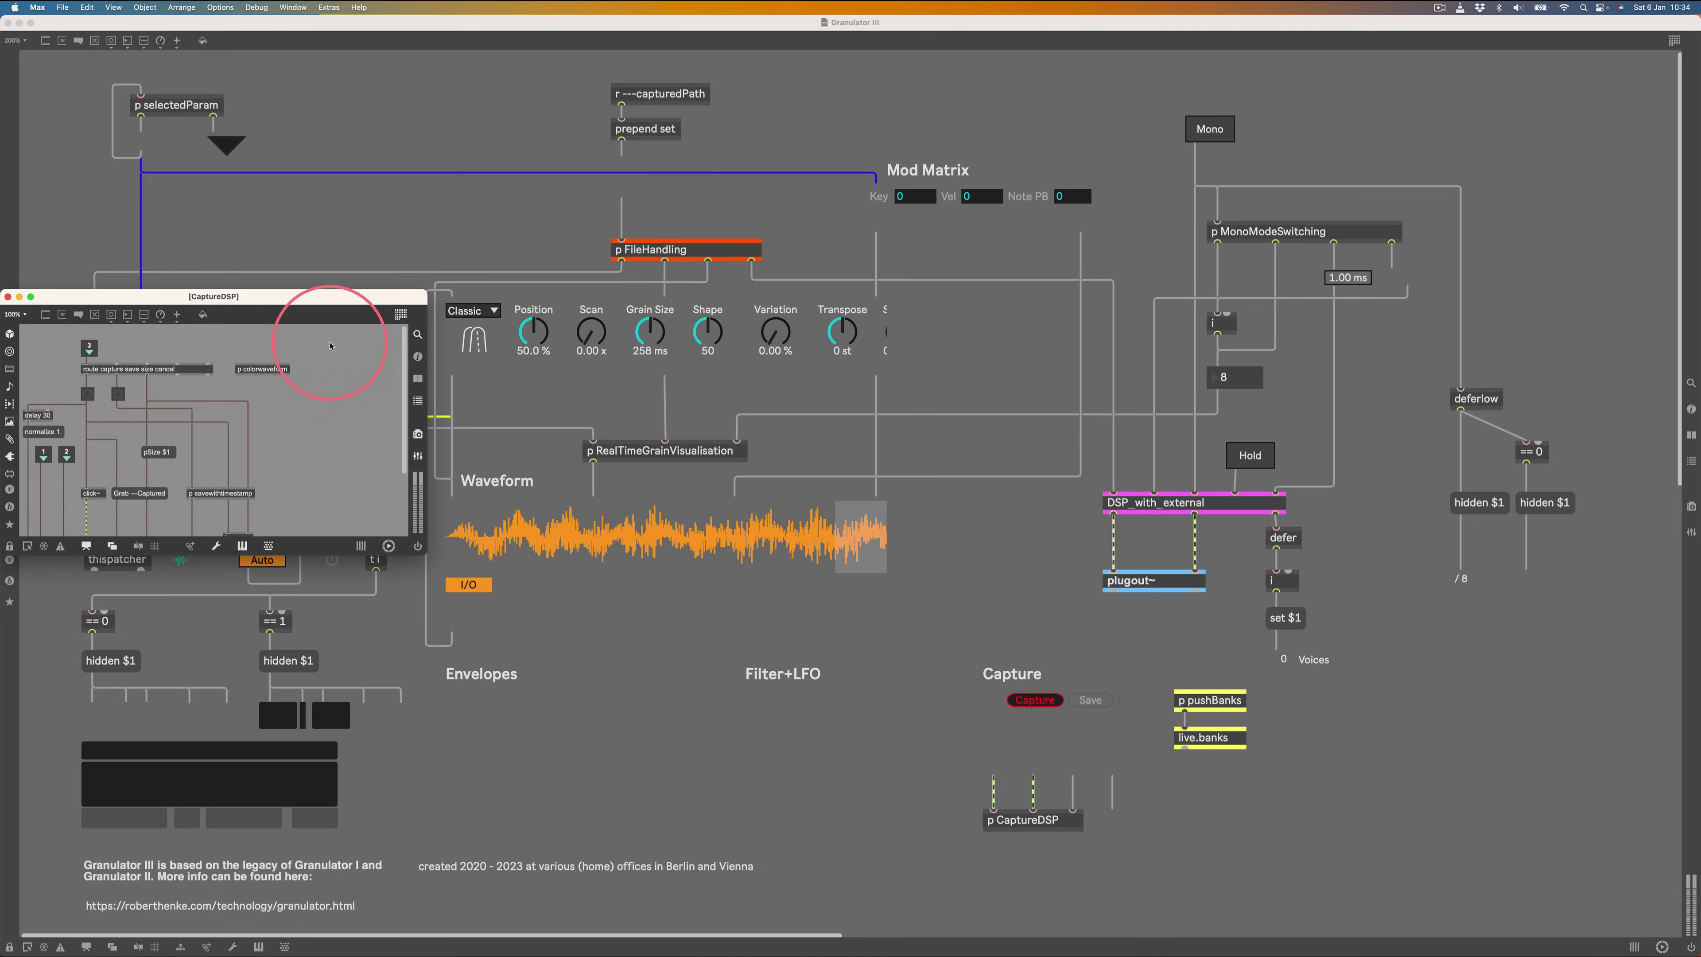
drag(294, 286, 467, 119)
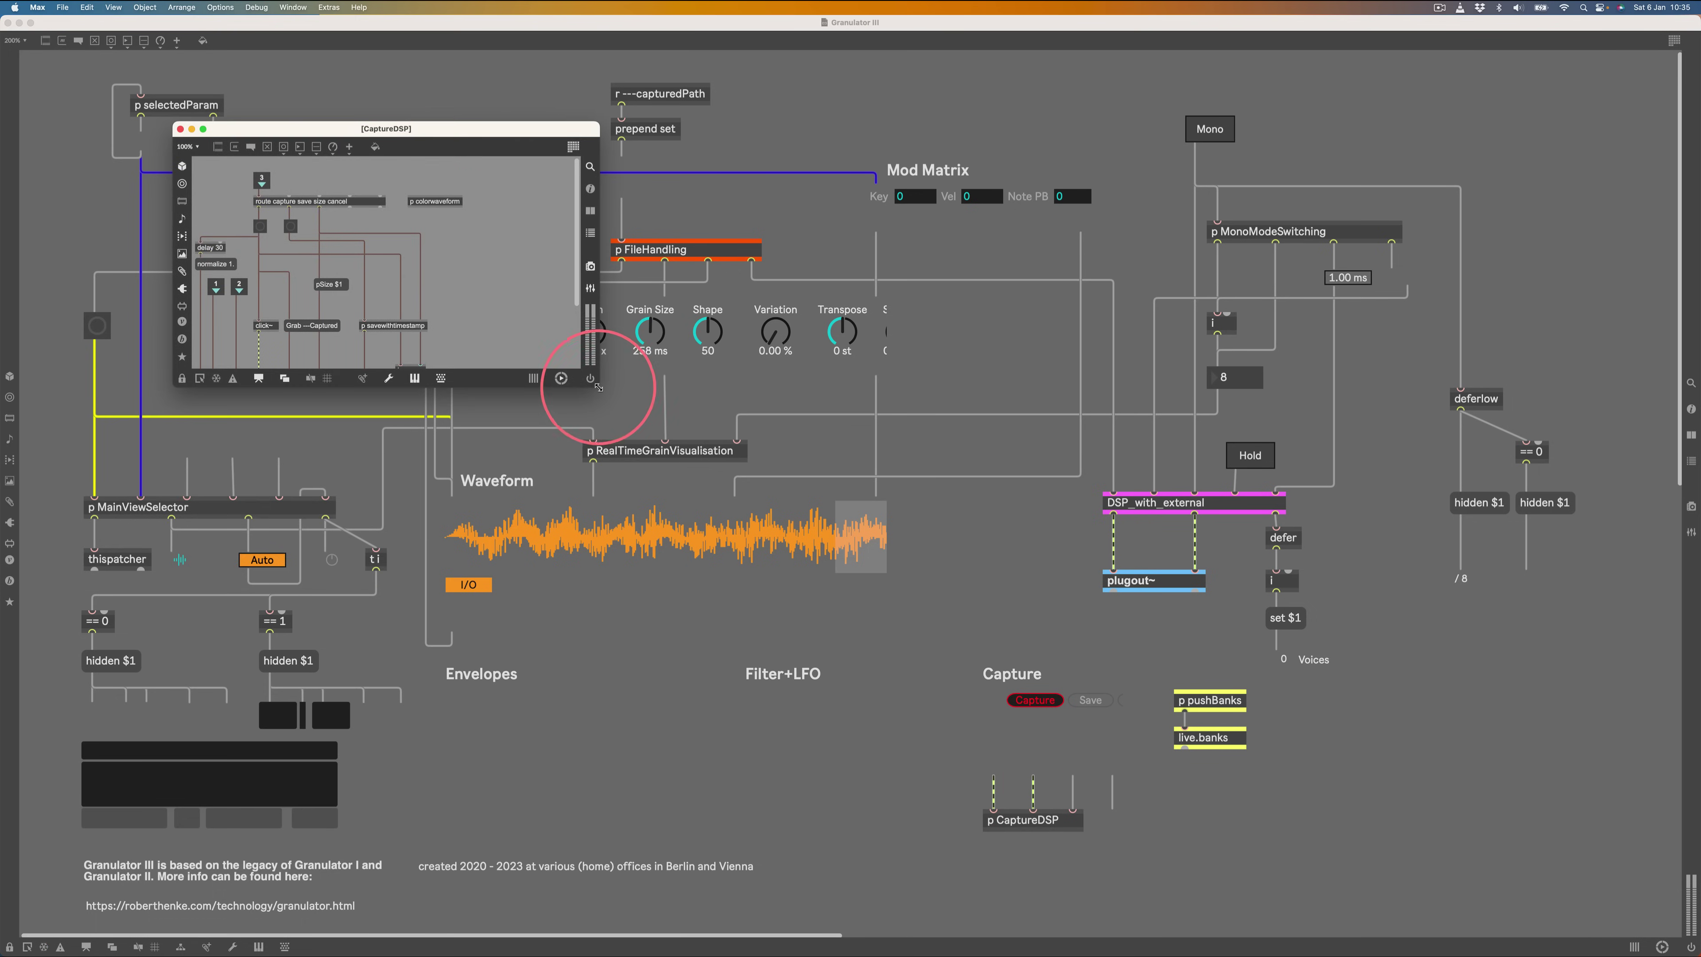
drag(588, 380, 1049, 720)
scroll(400, 469, up, 5)
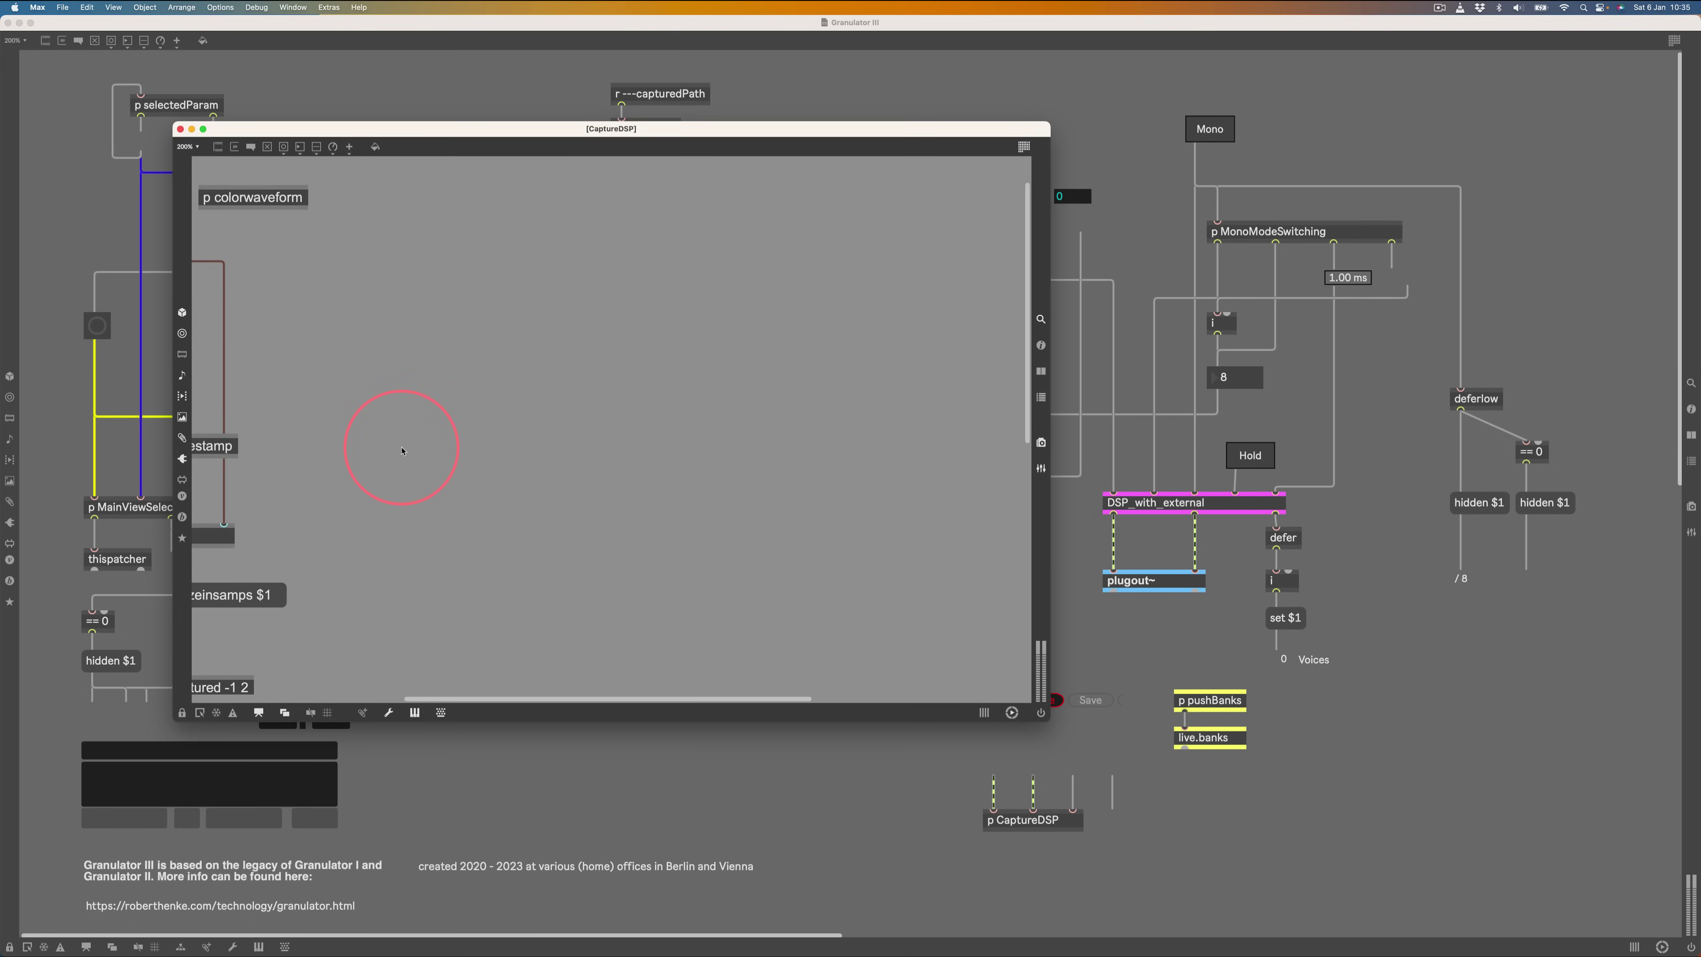
scroll(388, 422, left, 5)
scroll(321, 482, down, 2)
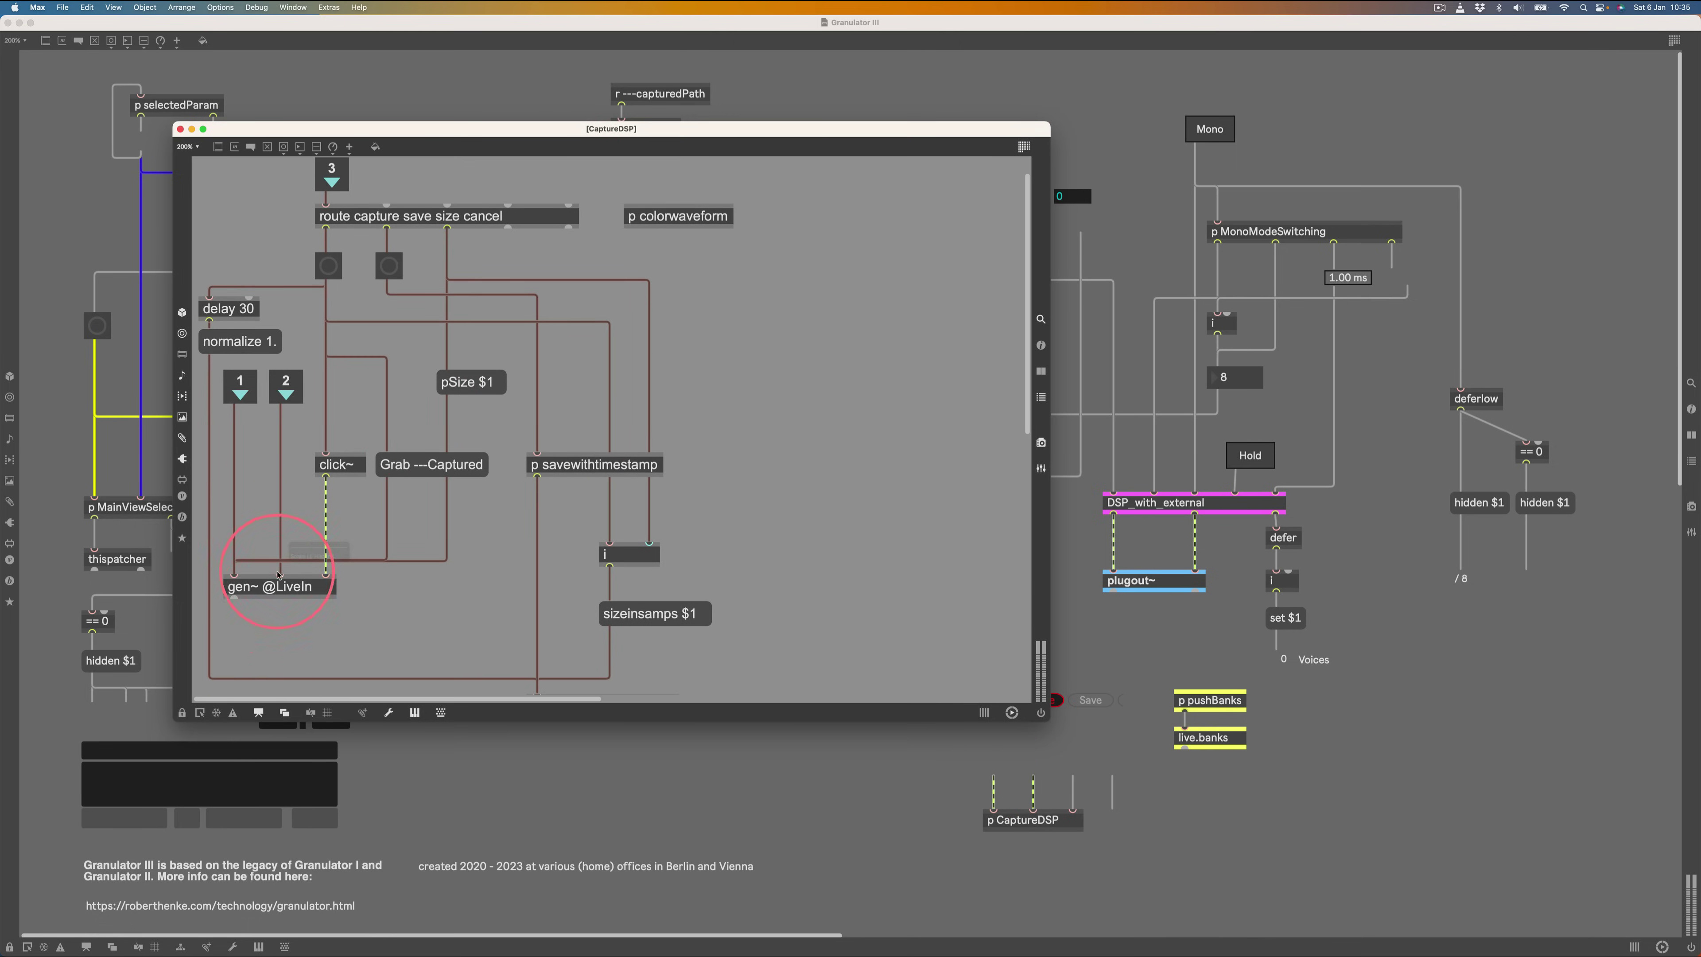
double_click(271, 590)
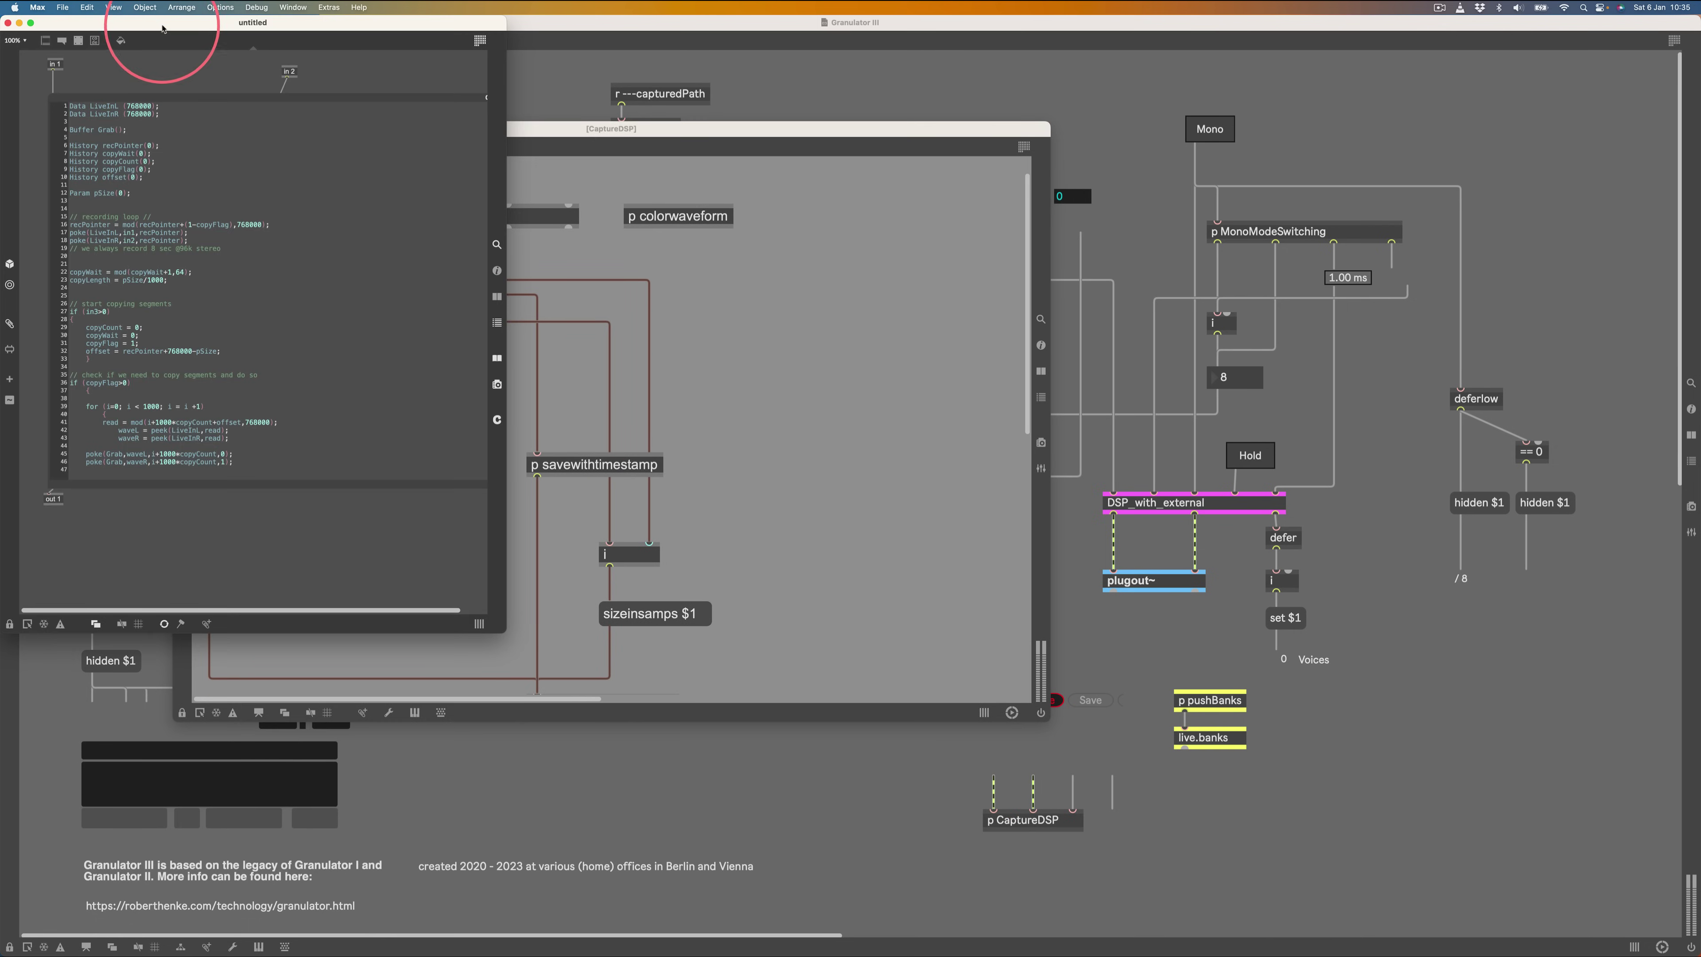
drag(181, 13, 837, 173)
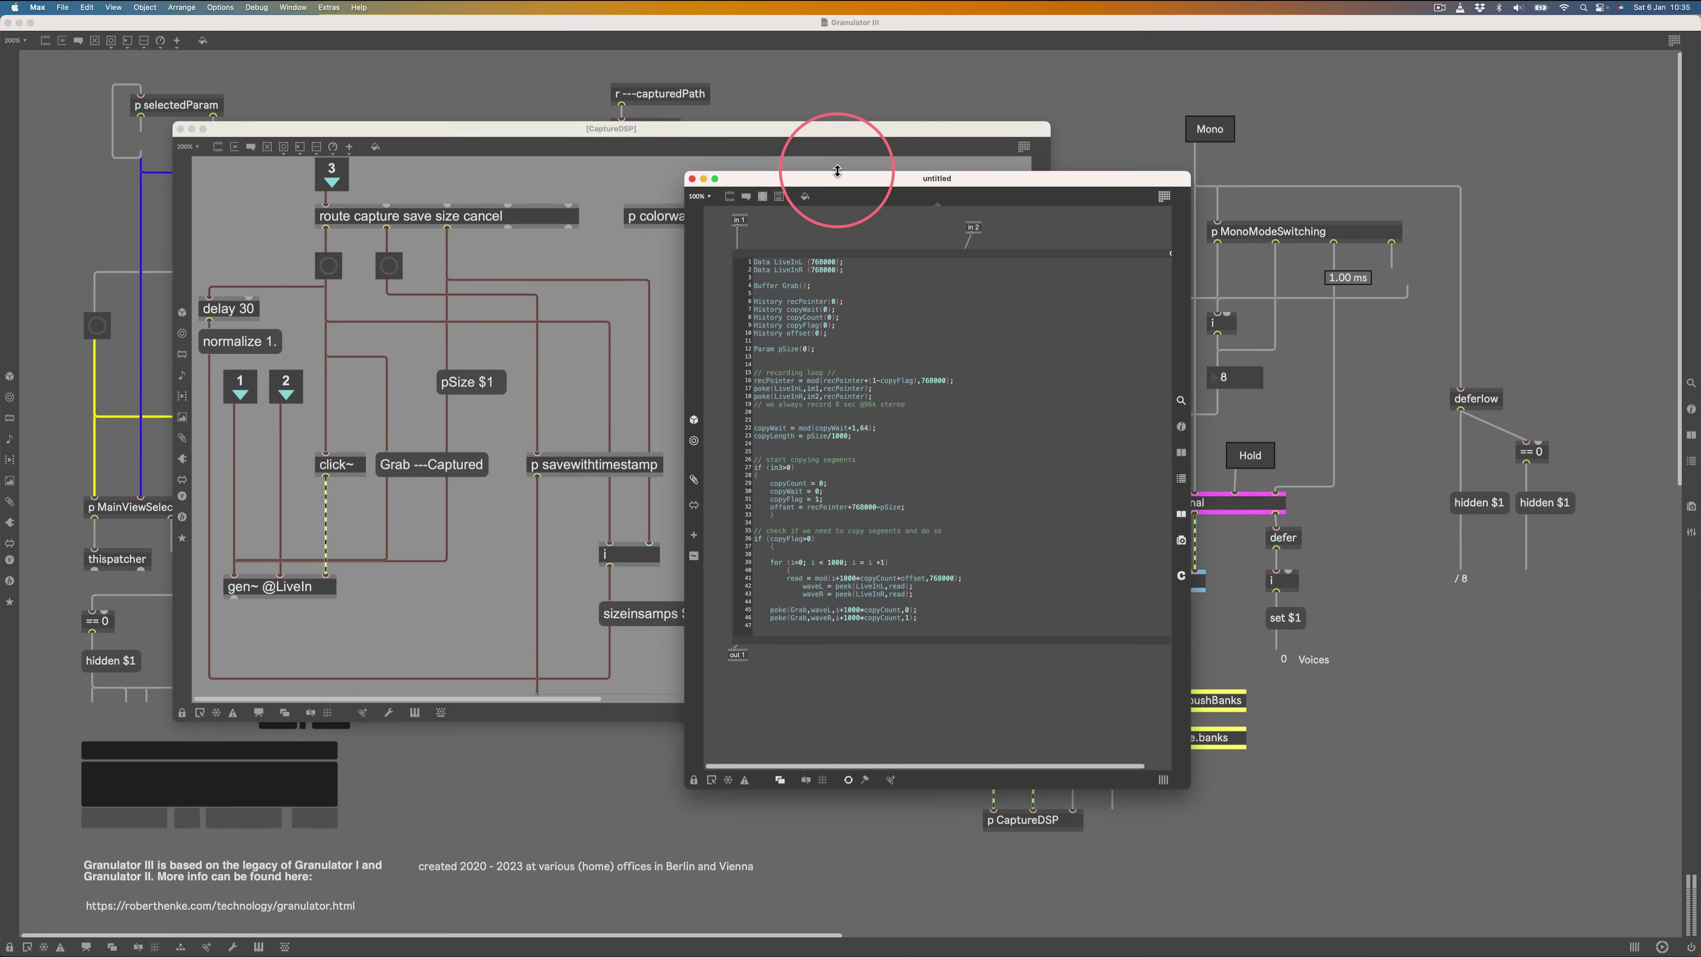
drag(1165, 780, 1362, 768)
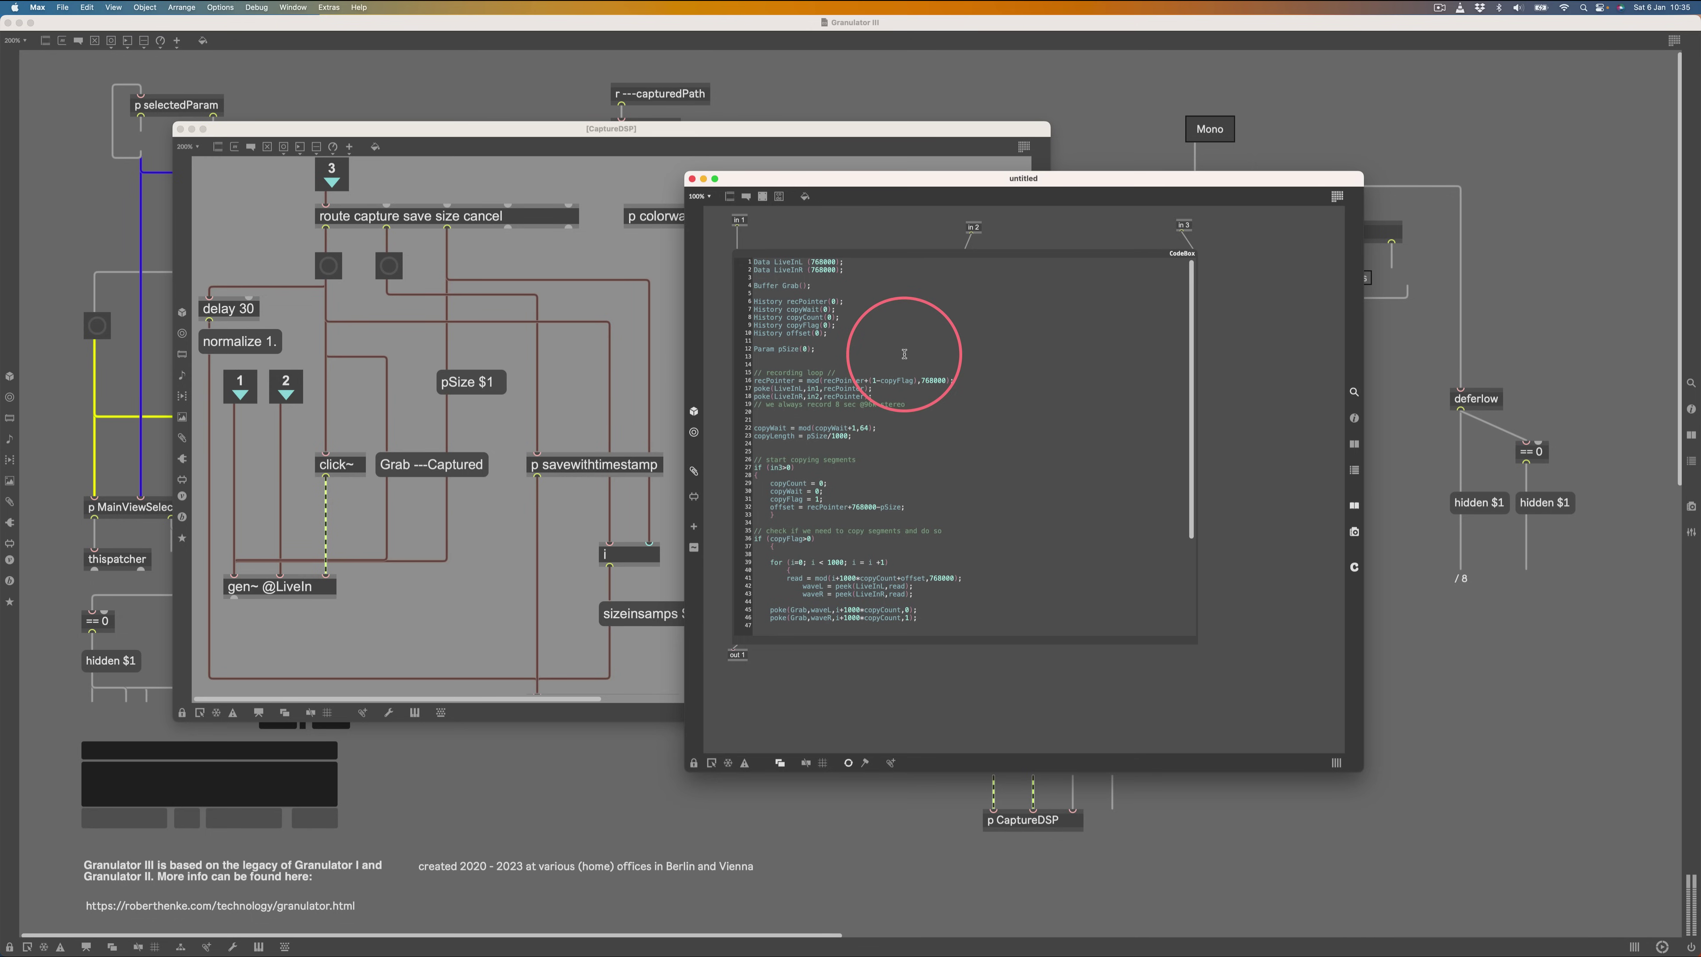
scroll(874, 441, down, 5)
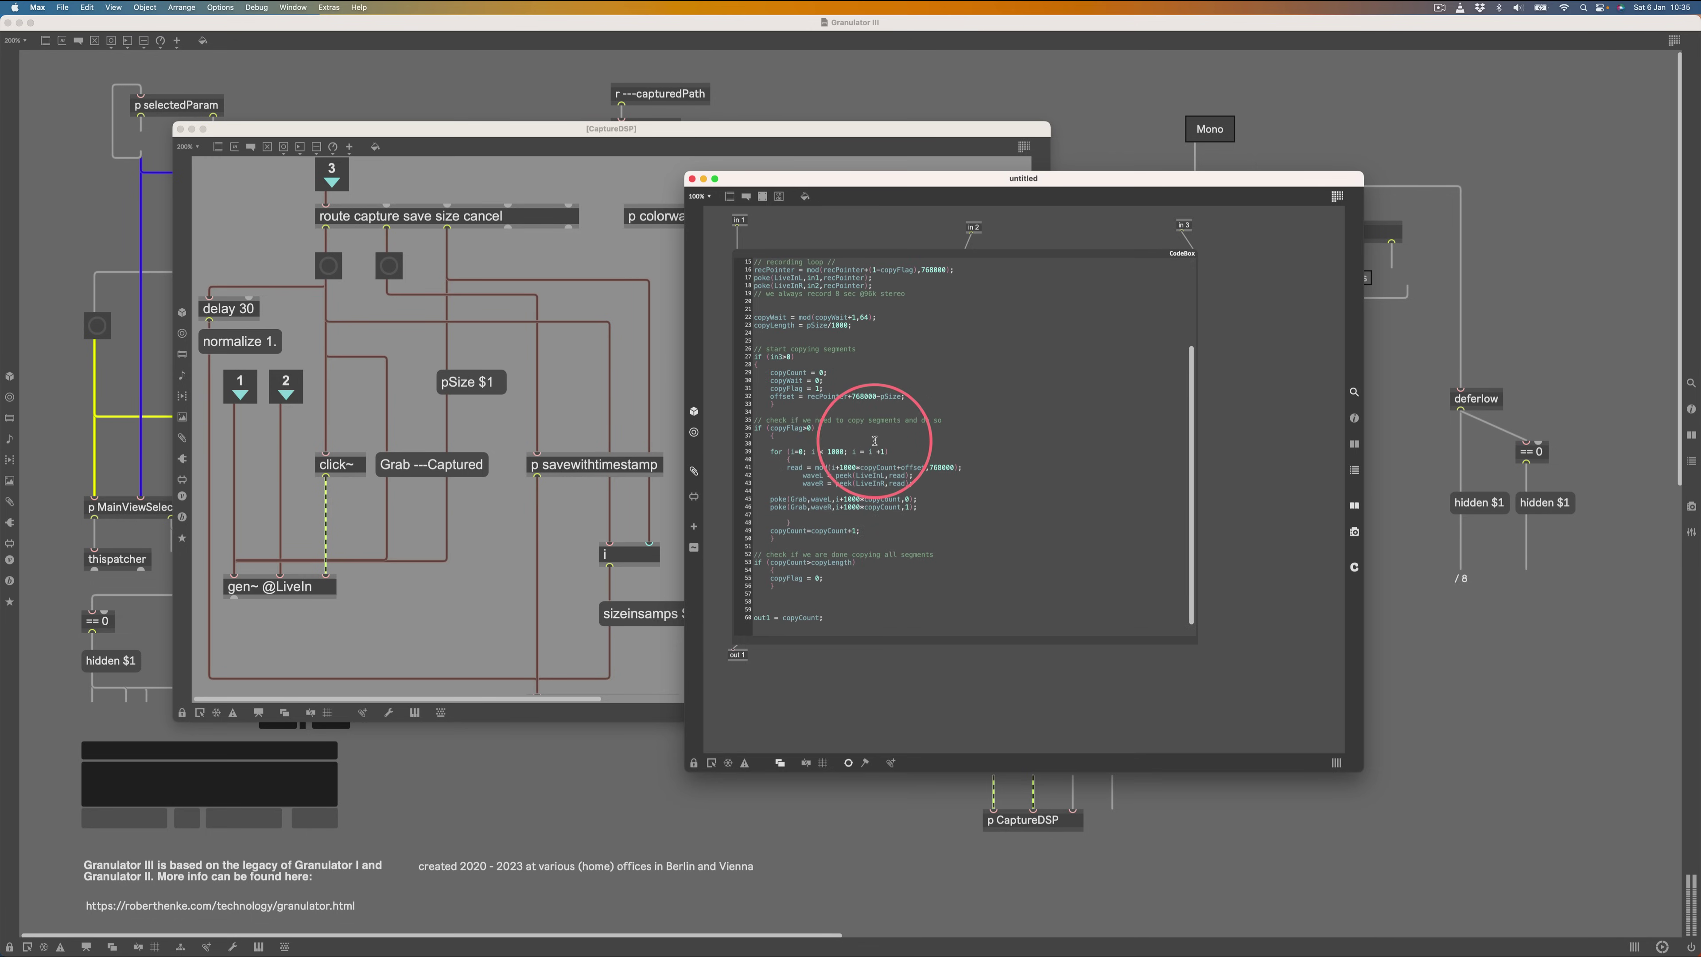
scroll(1115, 405, up, 5)
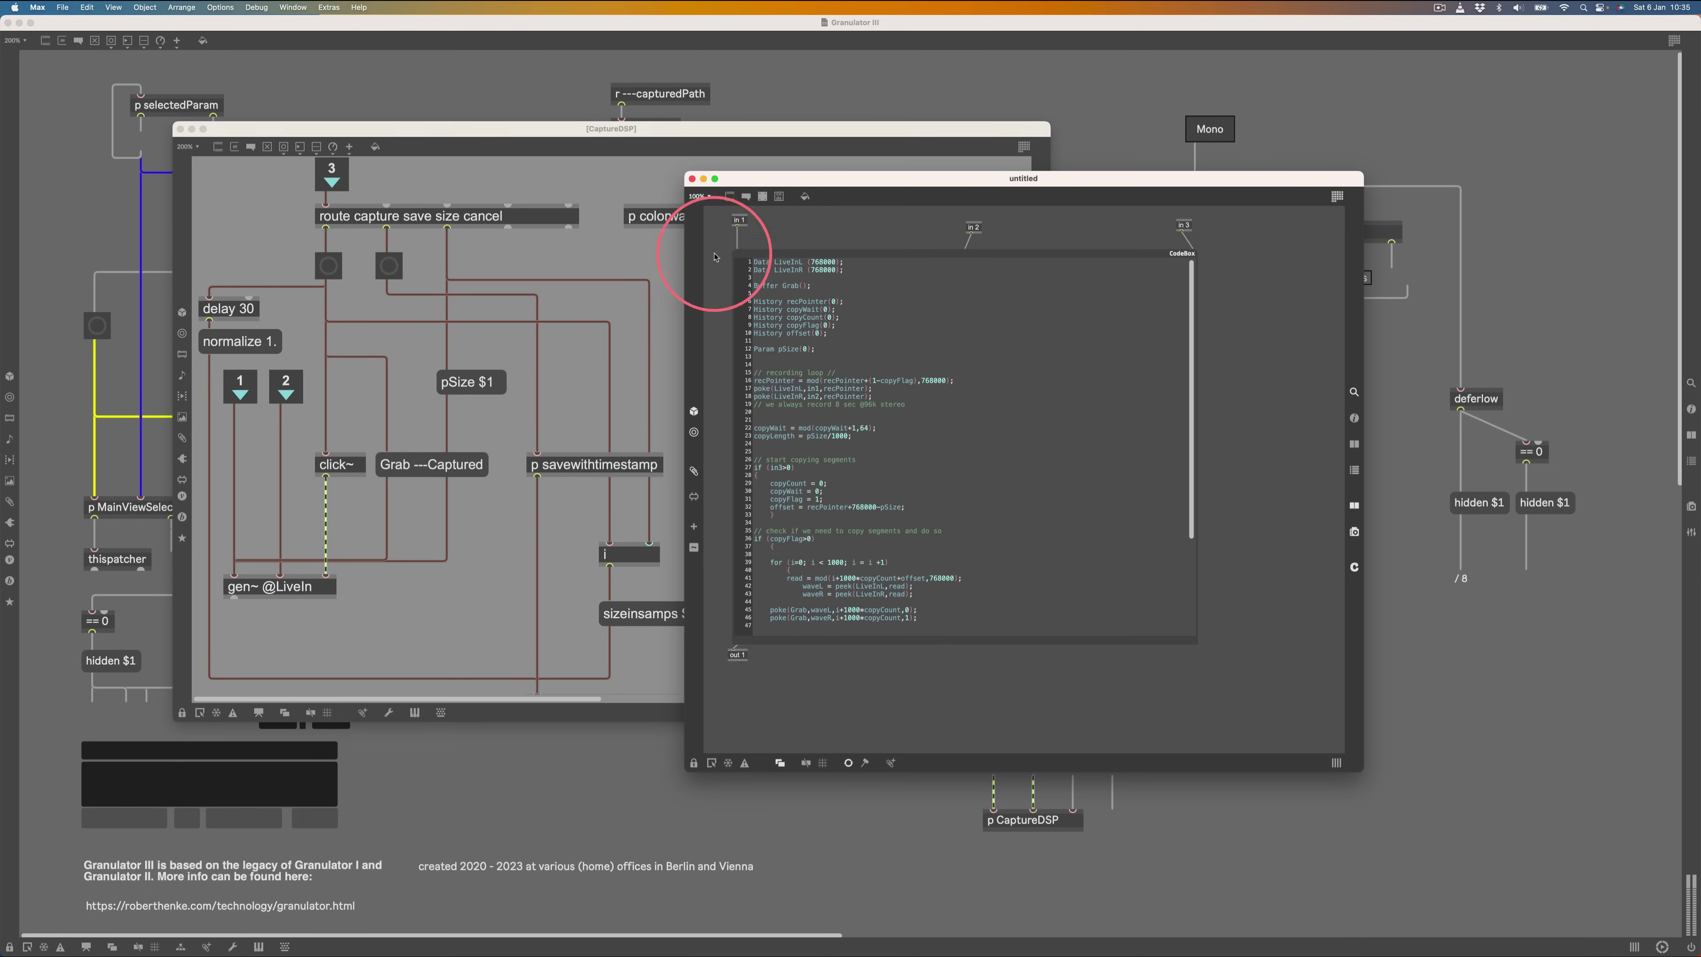
Close the gen~ code window and the CaptureDSP subpatcher
click(692, 178)
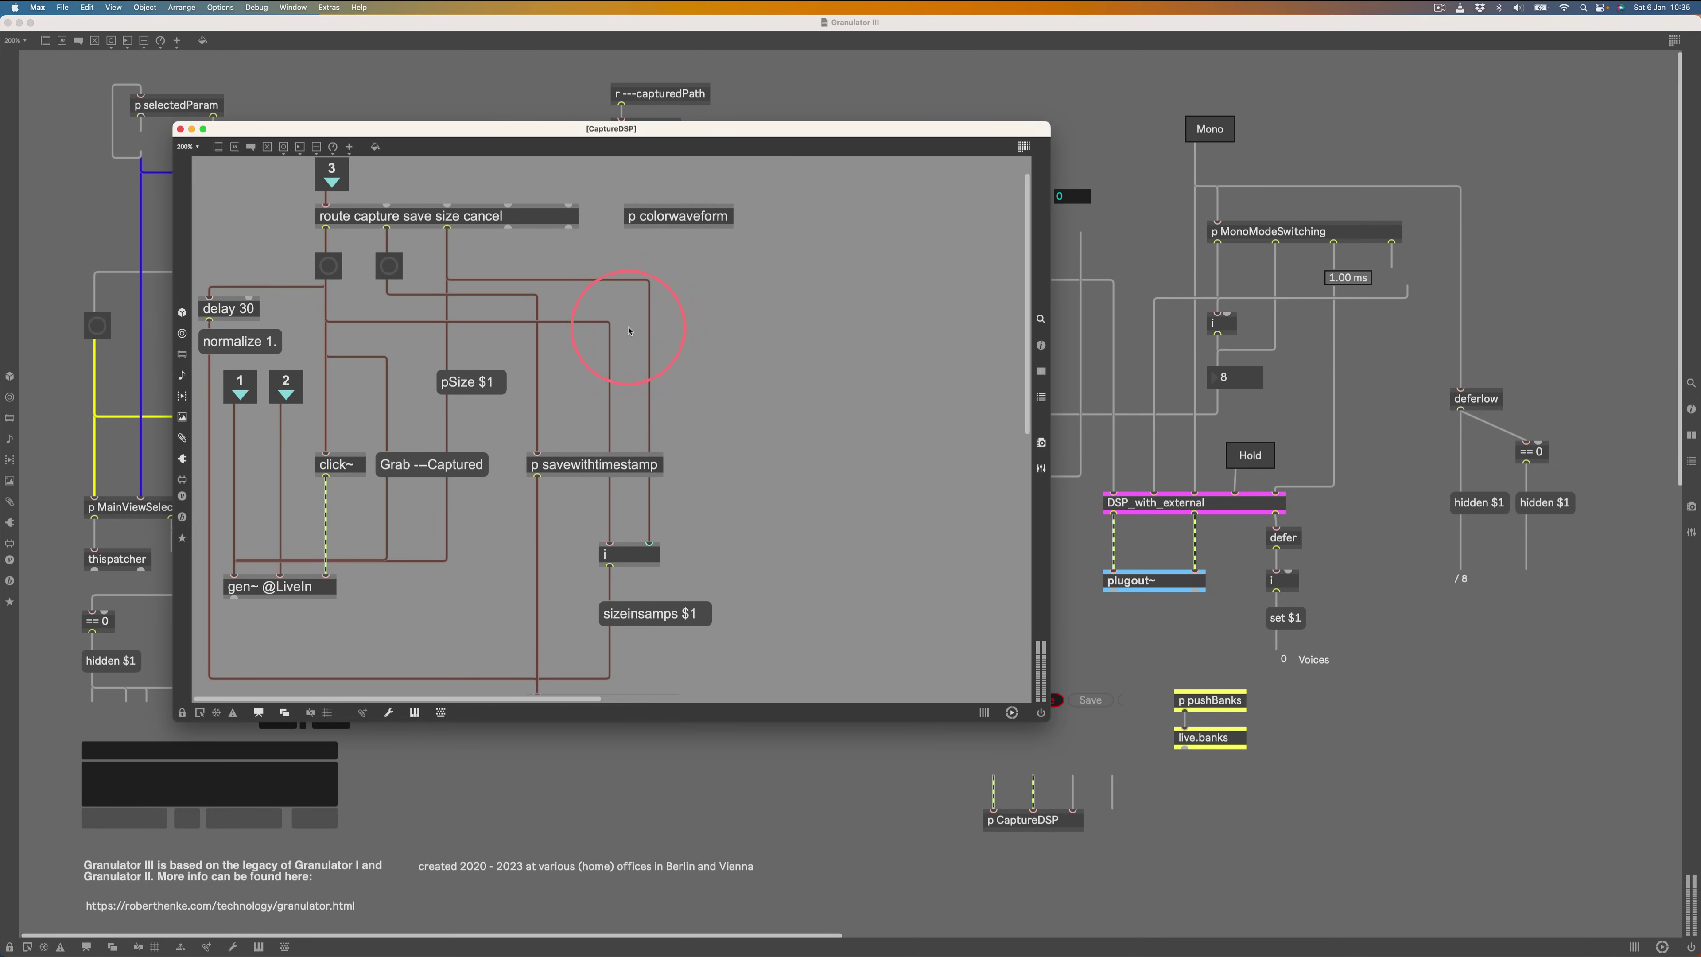
scroll(471, 398, down, 5)
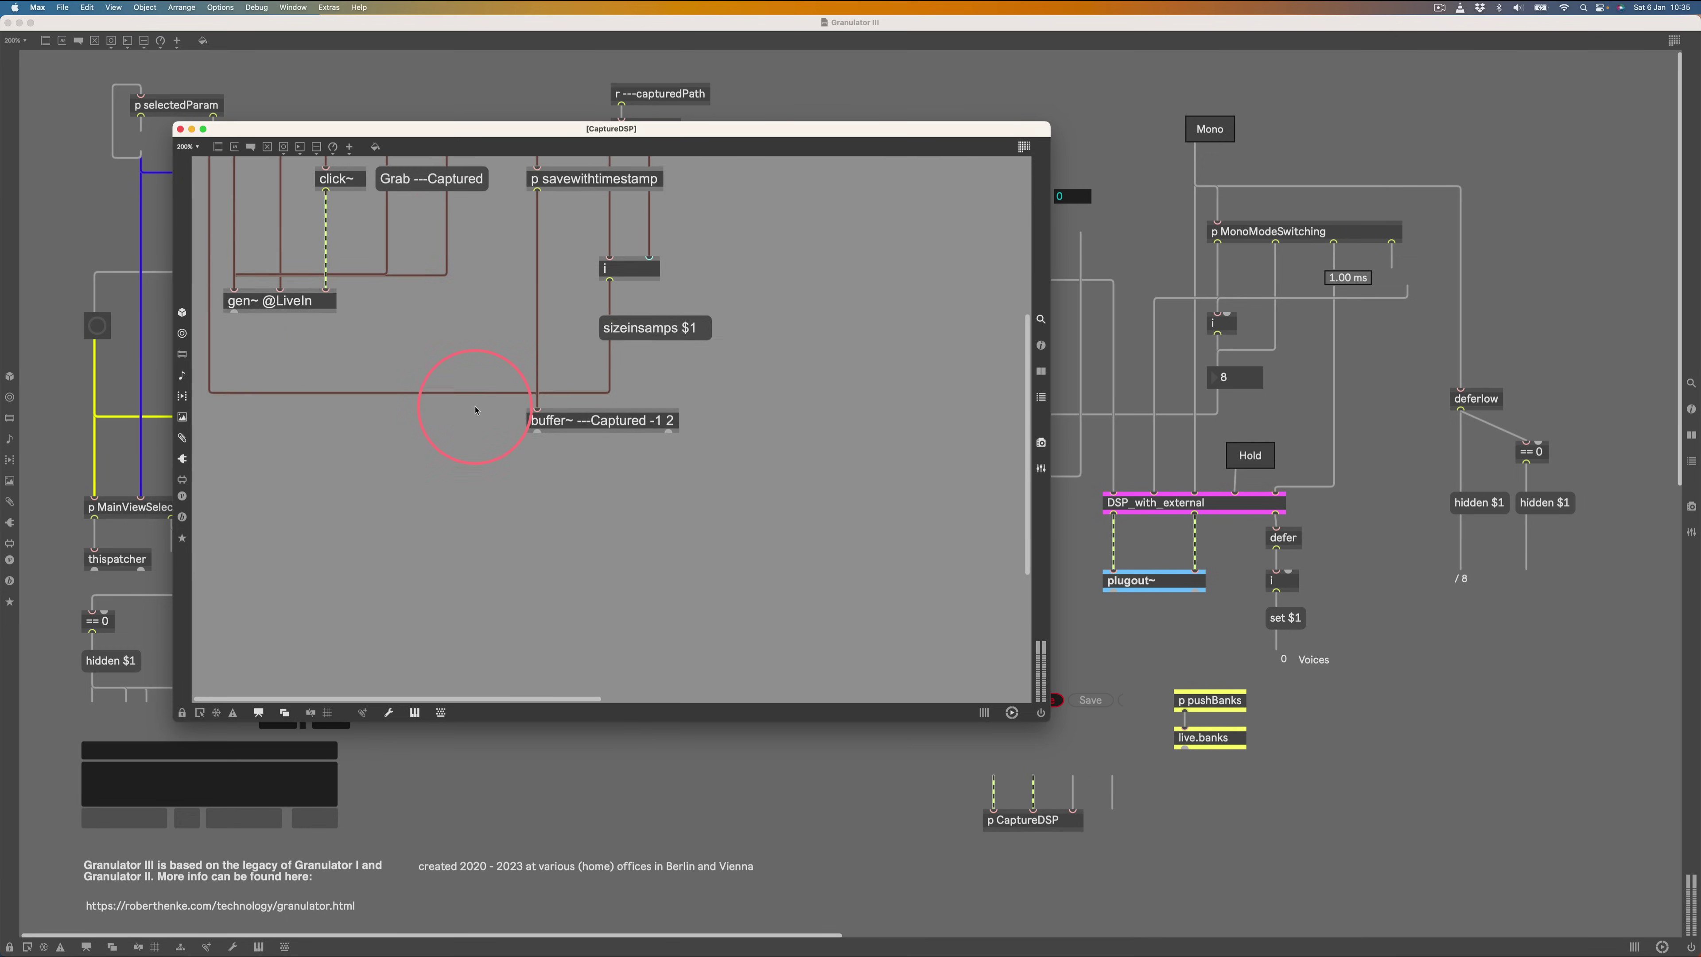
scroll(470, 373, up, 5)
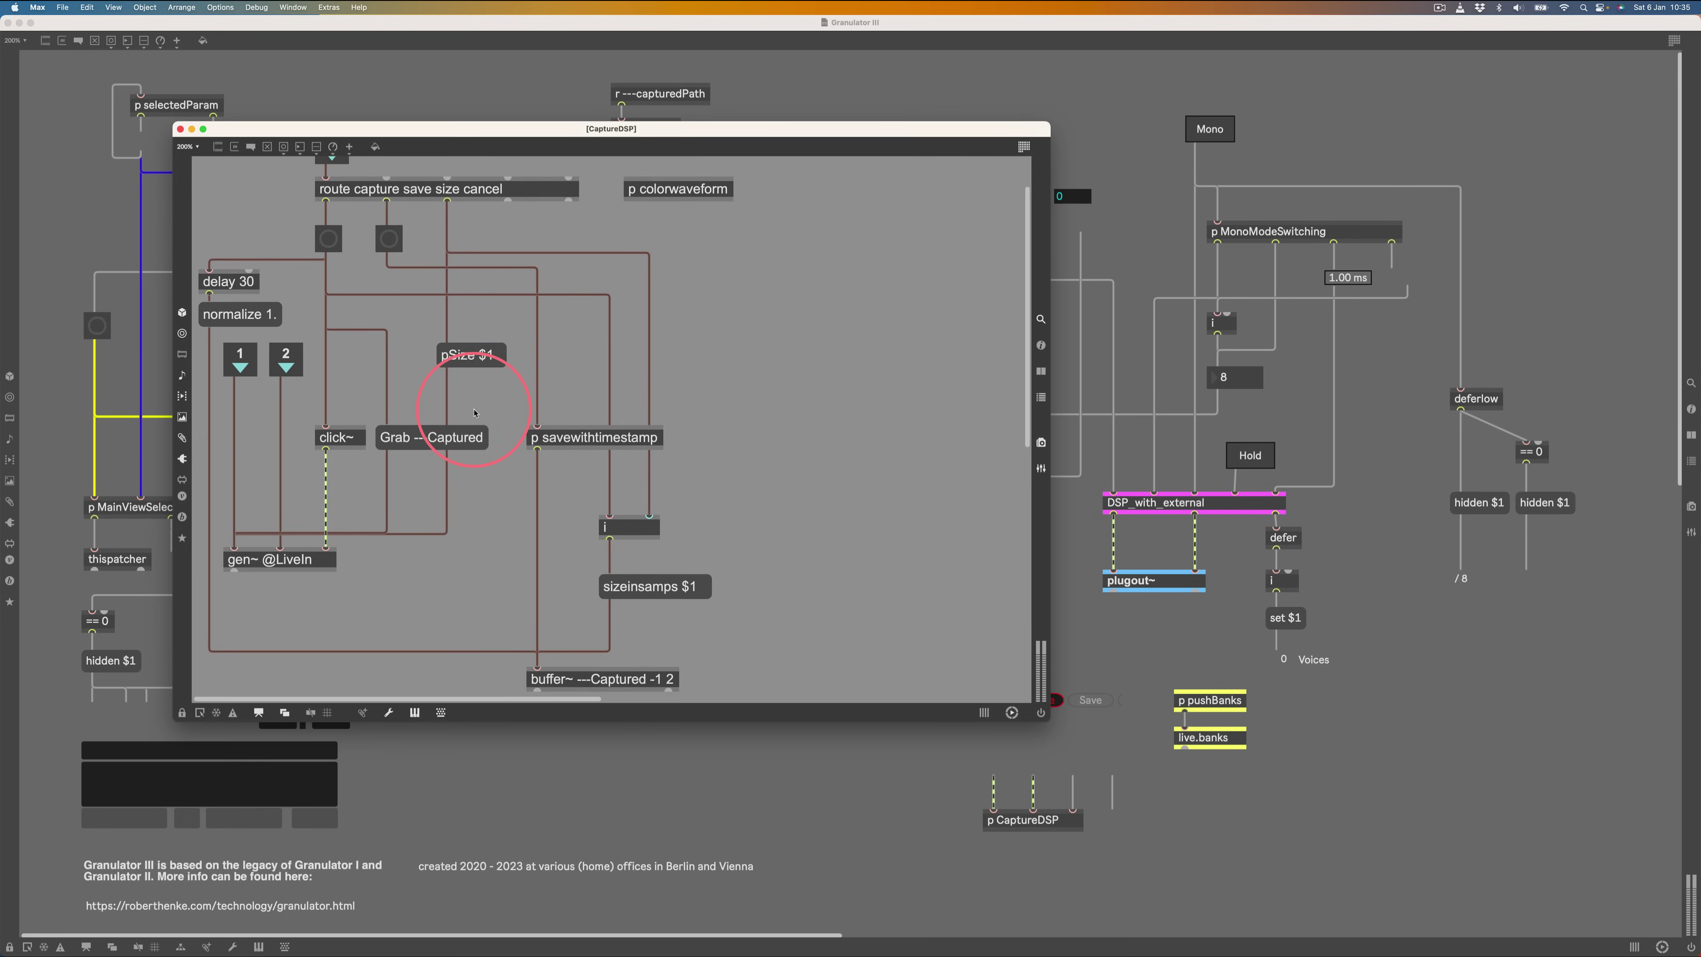
click(179, 128)
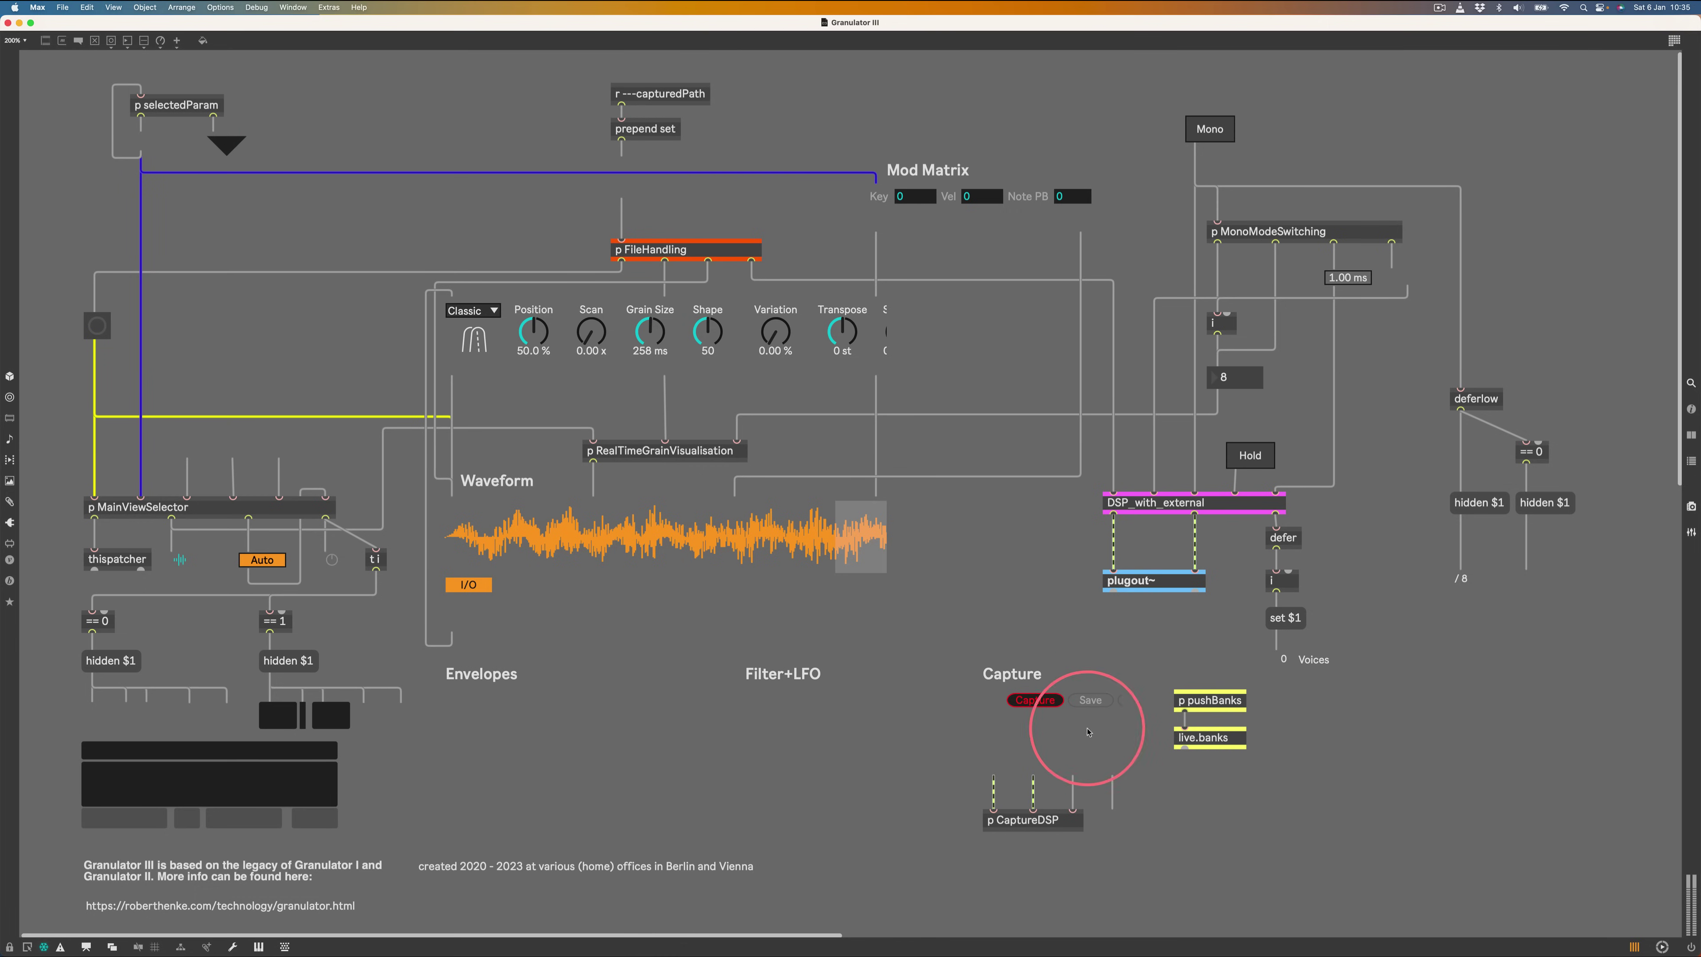
double_click(1217, 700)
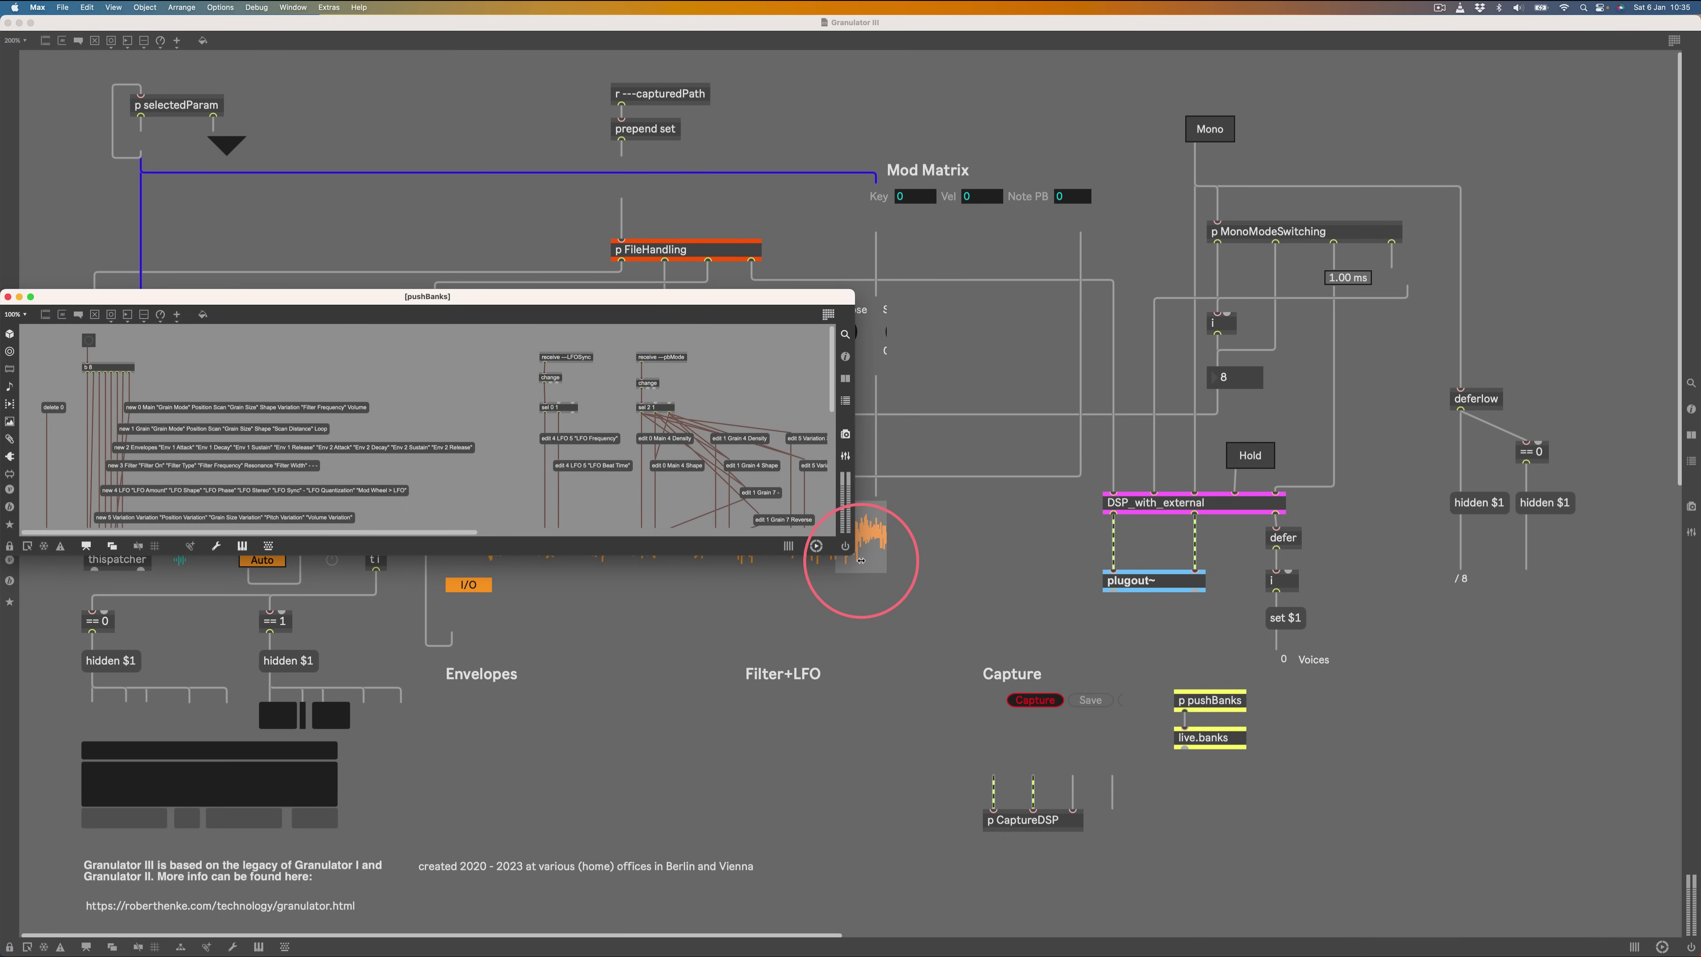
drag(852, 550, 1454, 879)
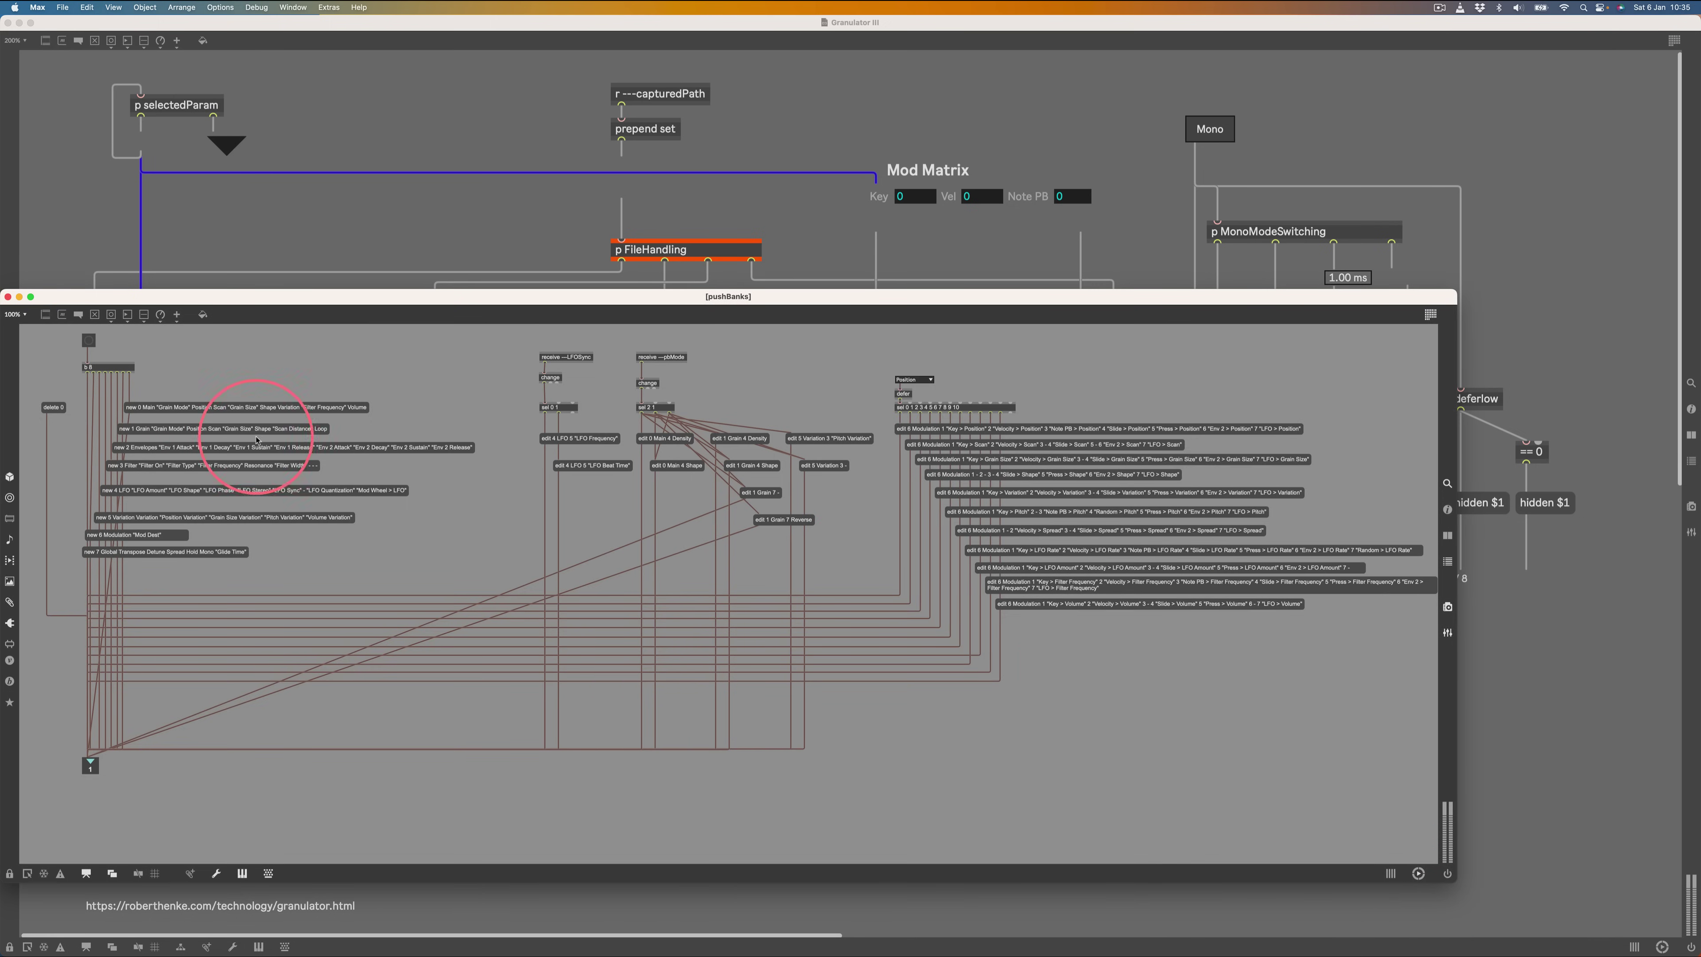
drag(706, 296, 781, 205)
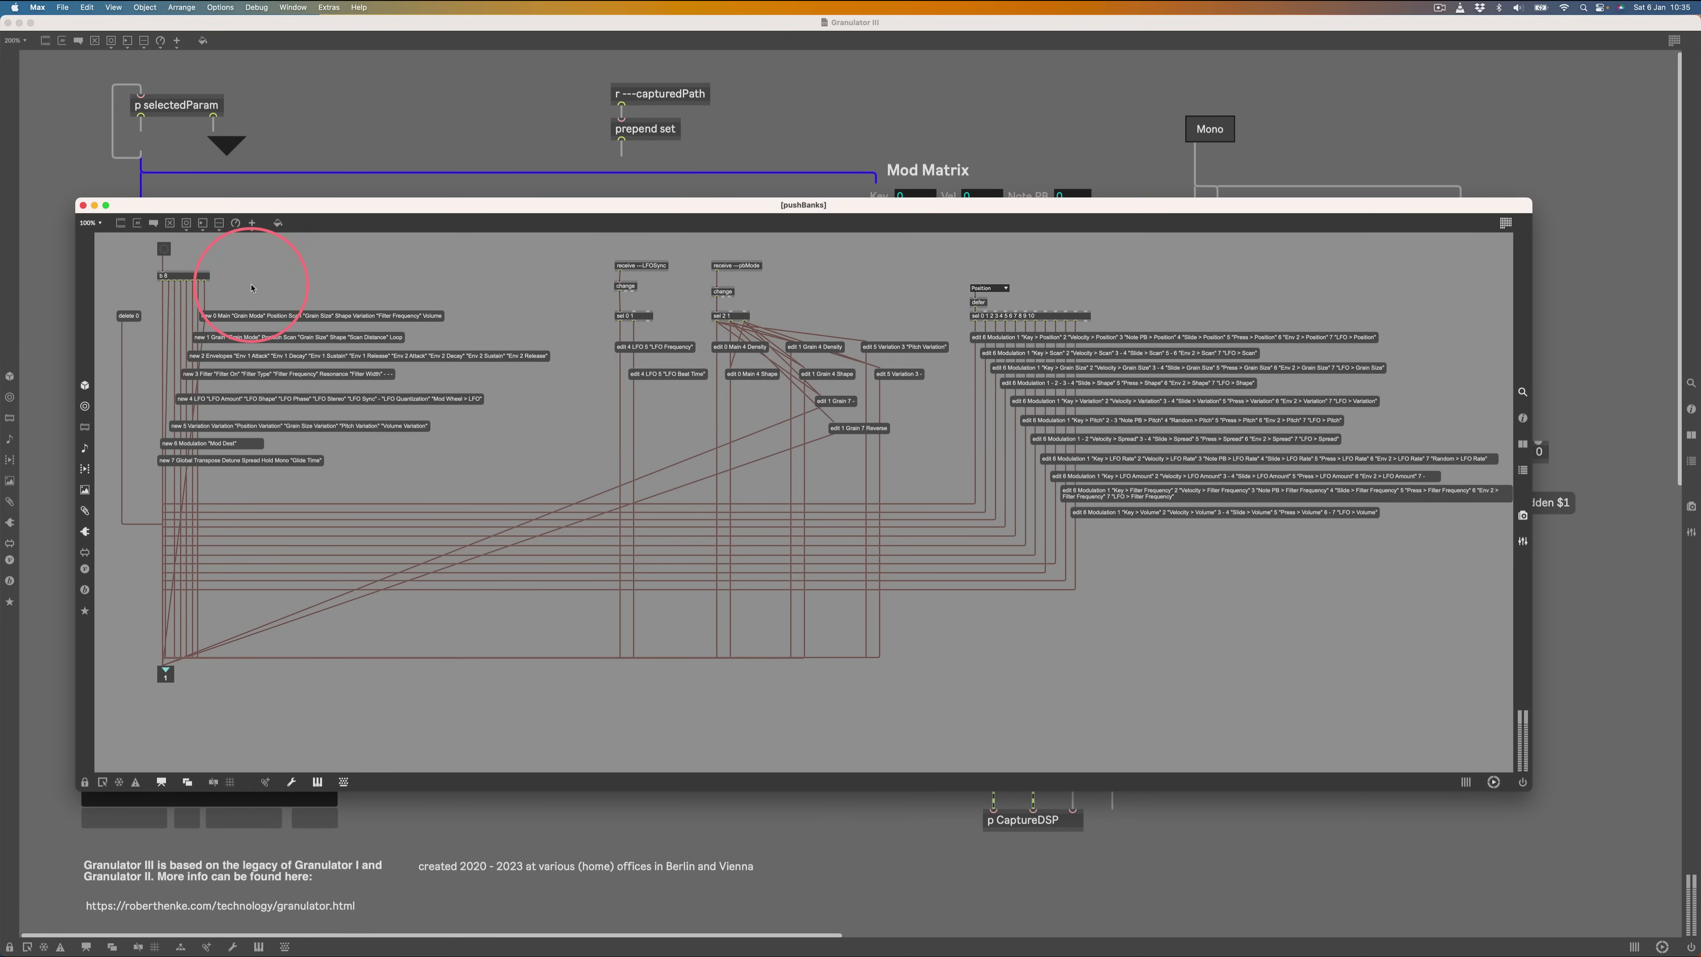
click(82, 205)
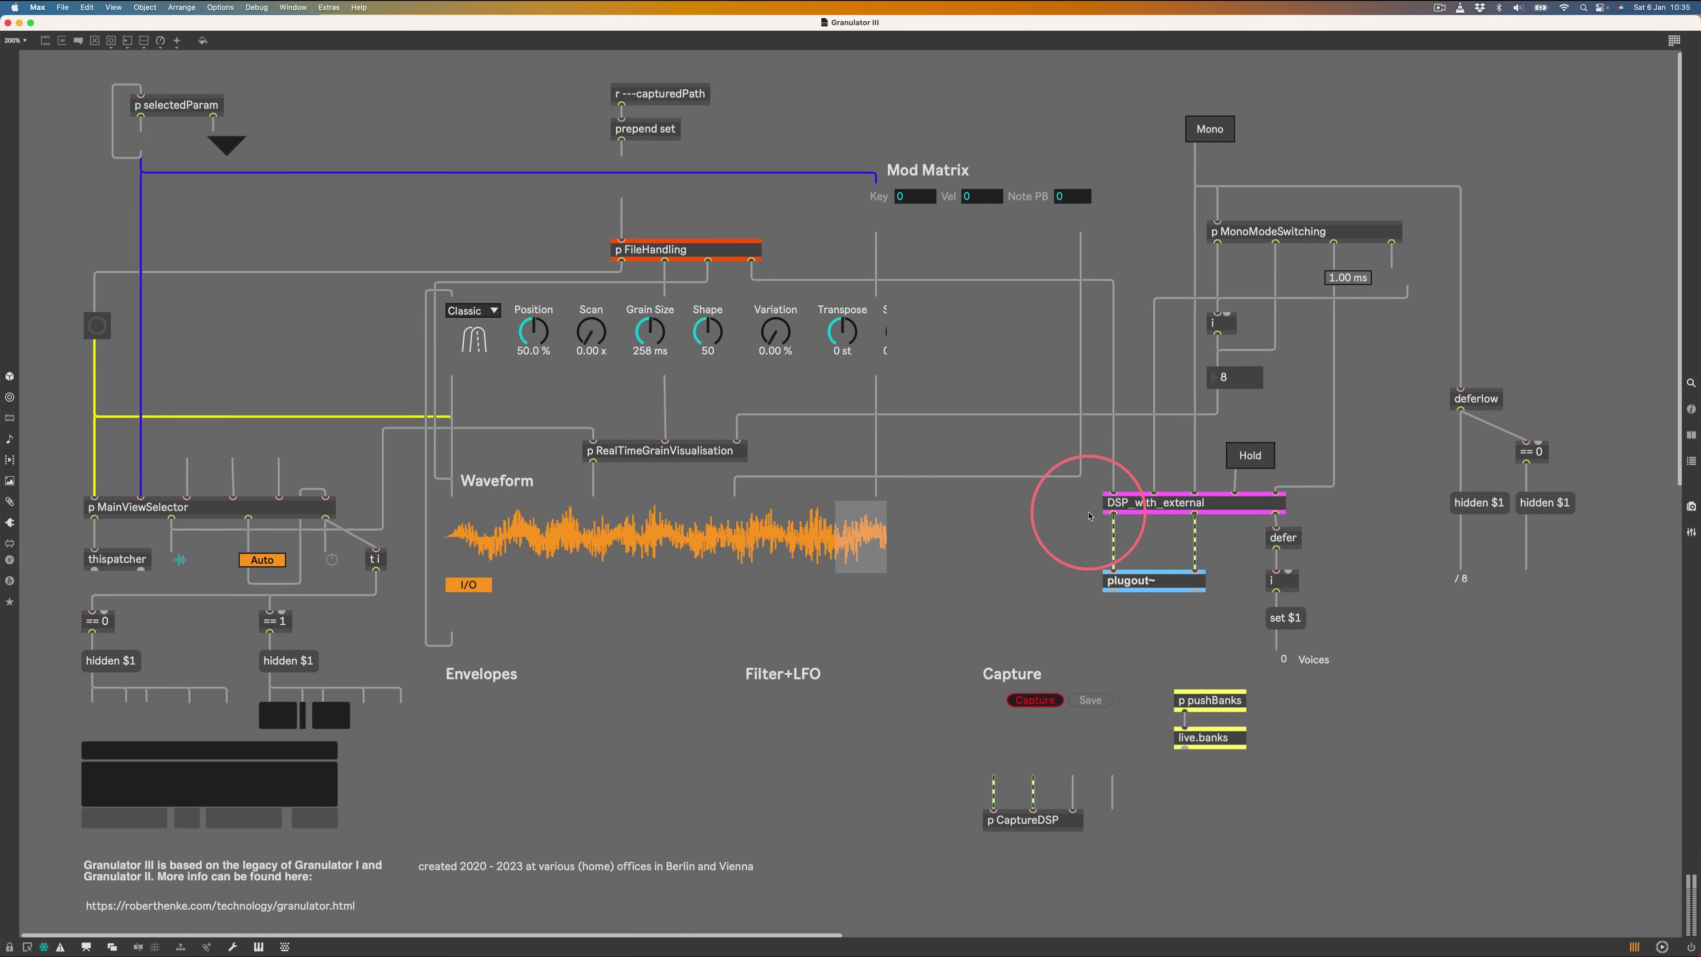
double_click(176, 508)
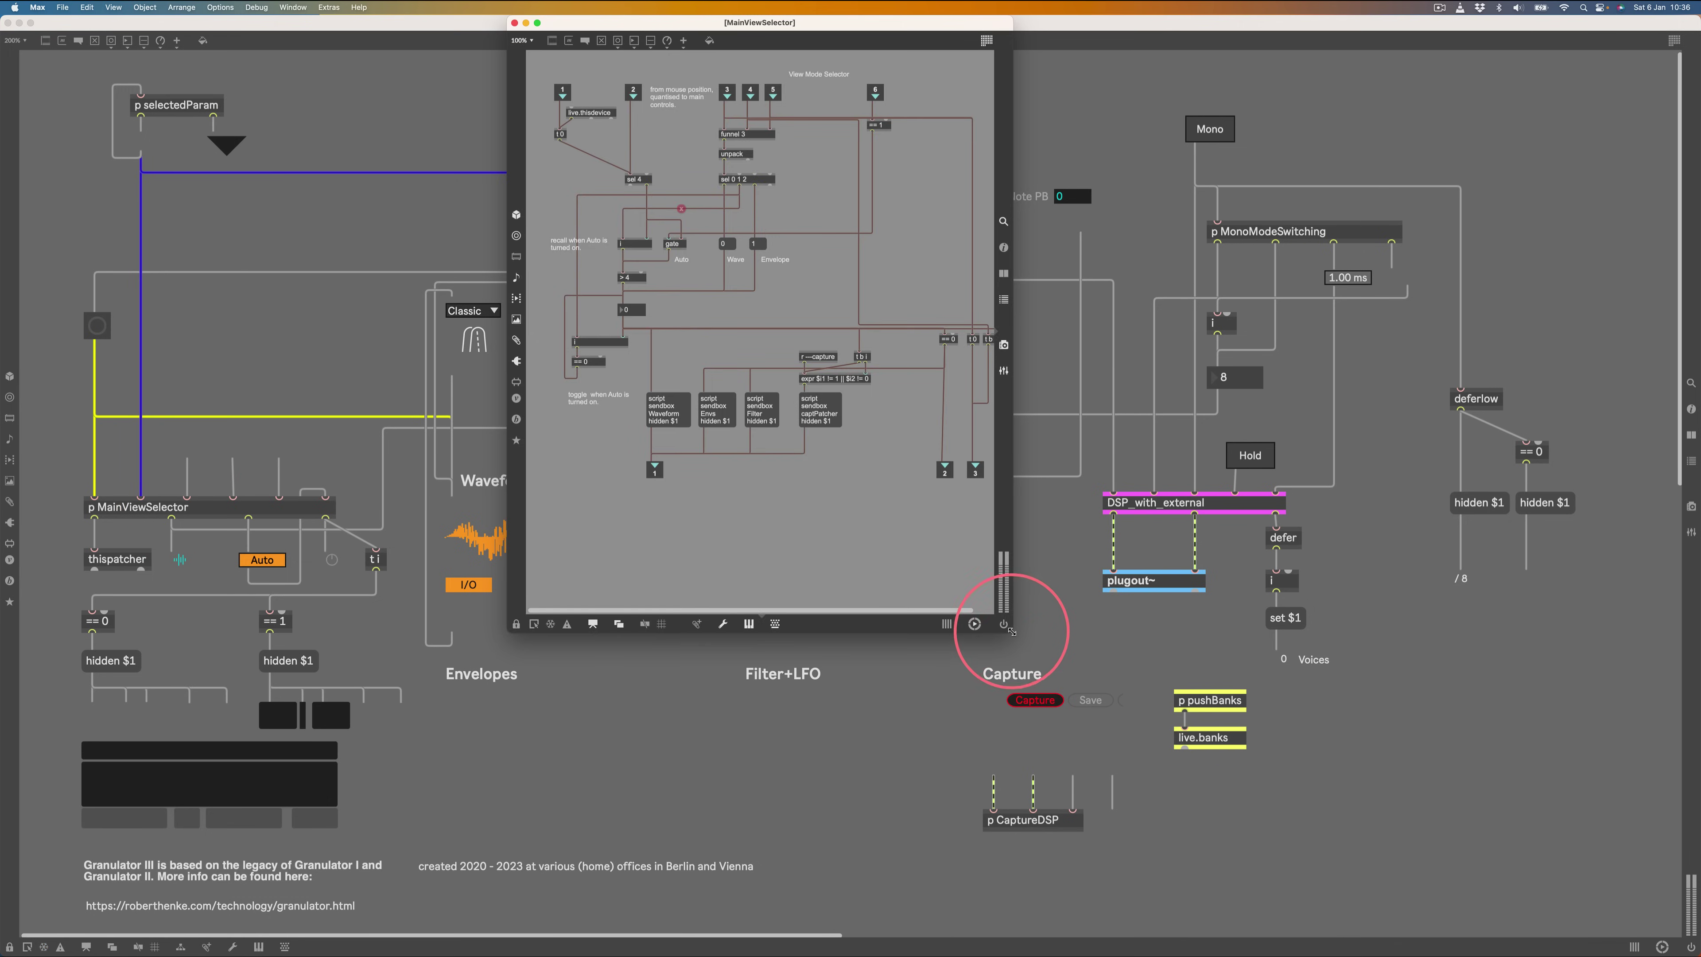
drag(1007, 631, 1418, 613)
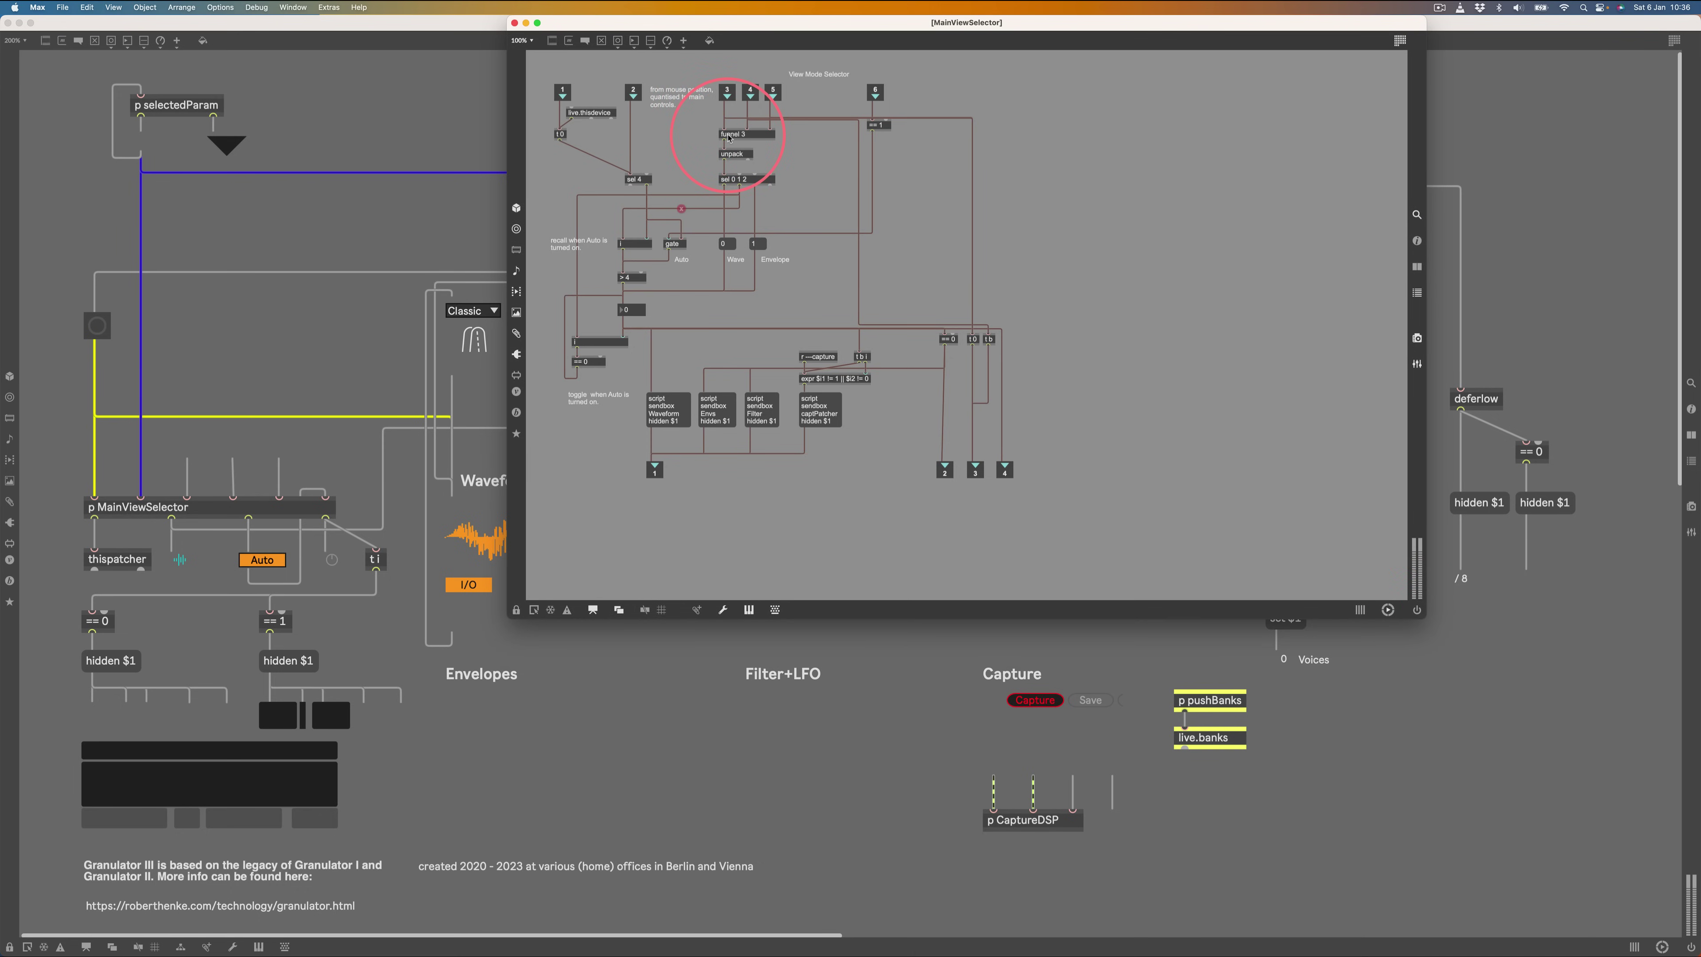
click(514, 23)
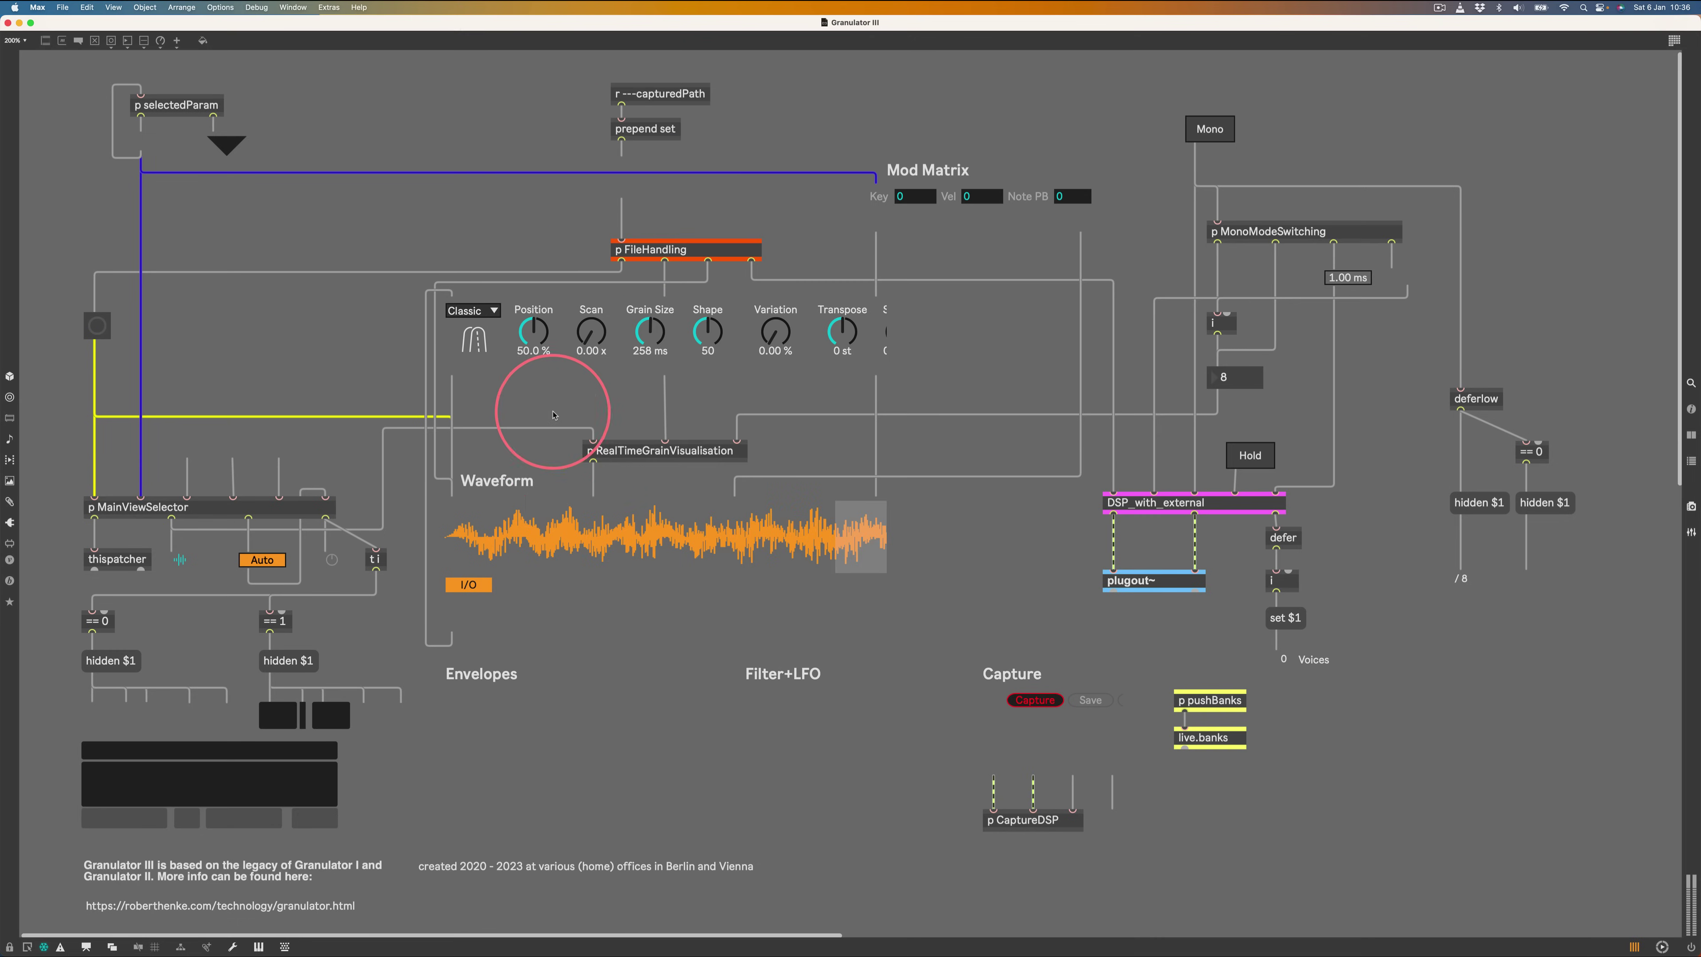
Open and close the p RealTimeGrainVisualisation subpatcher twice to inspect it
double_click(647, 453)
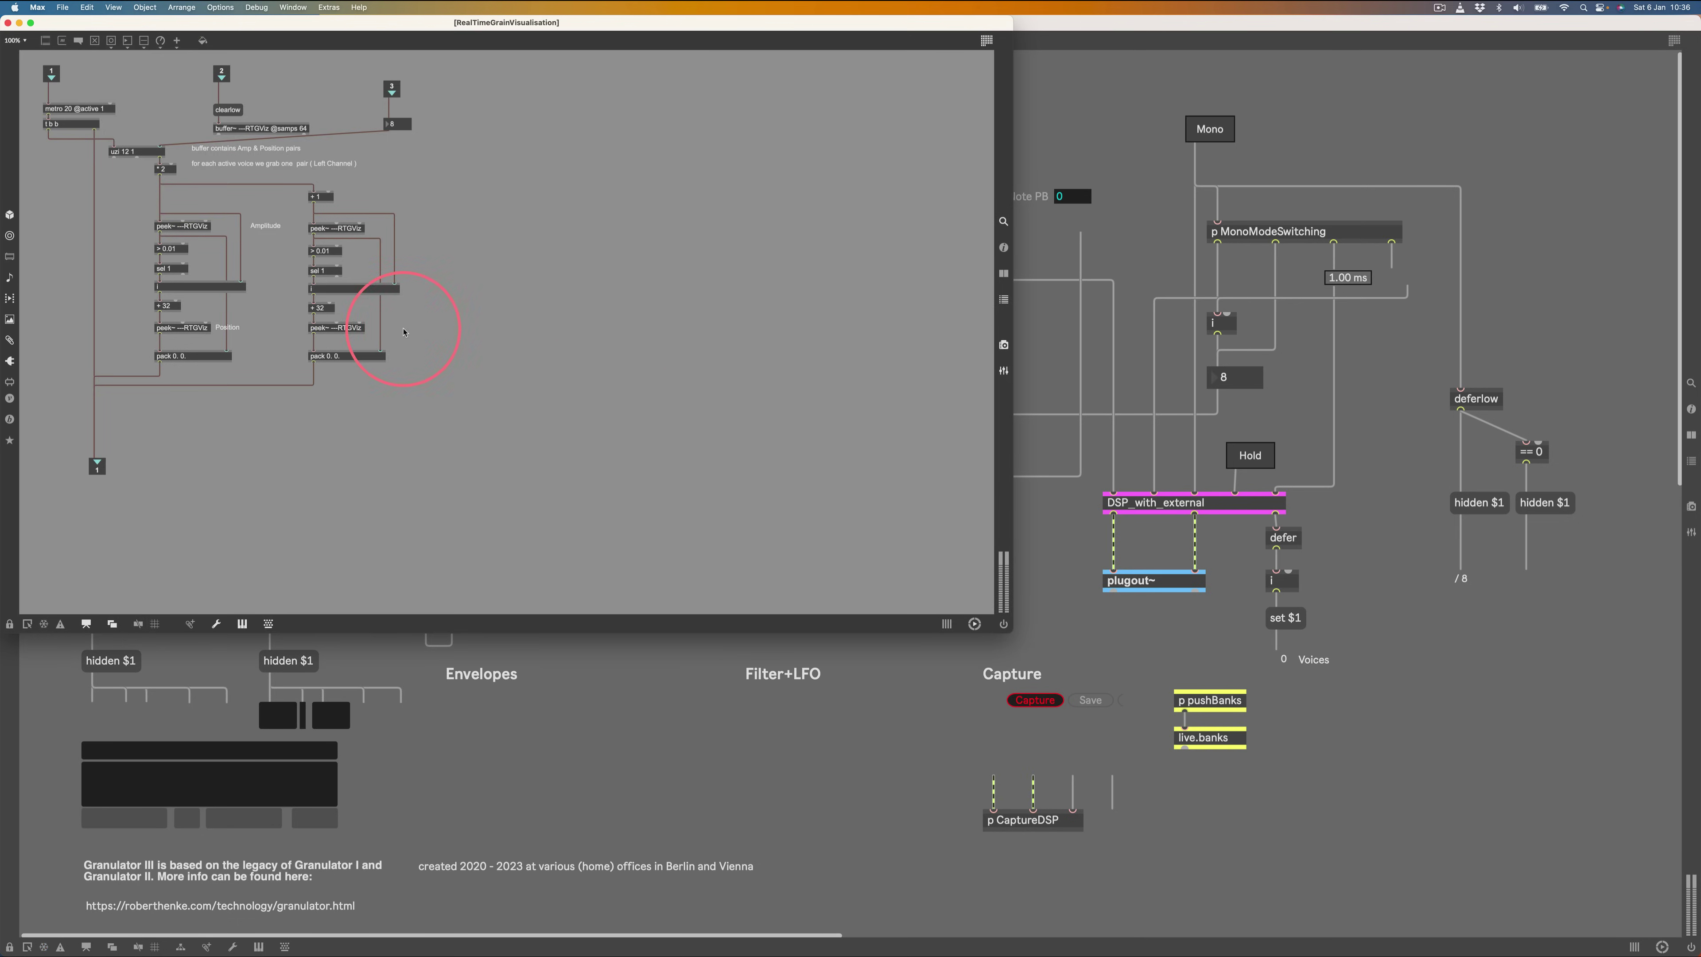
click(7, 22)
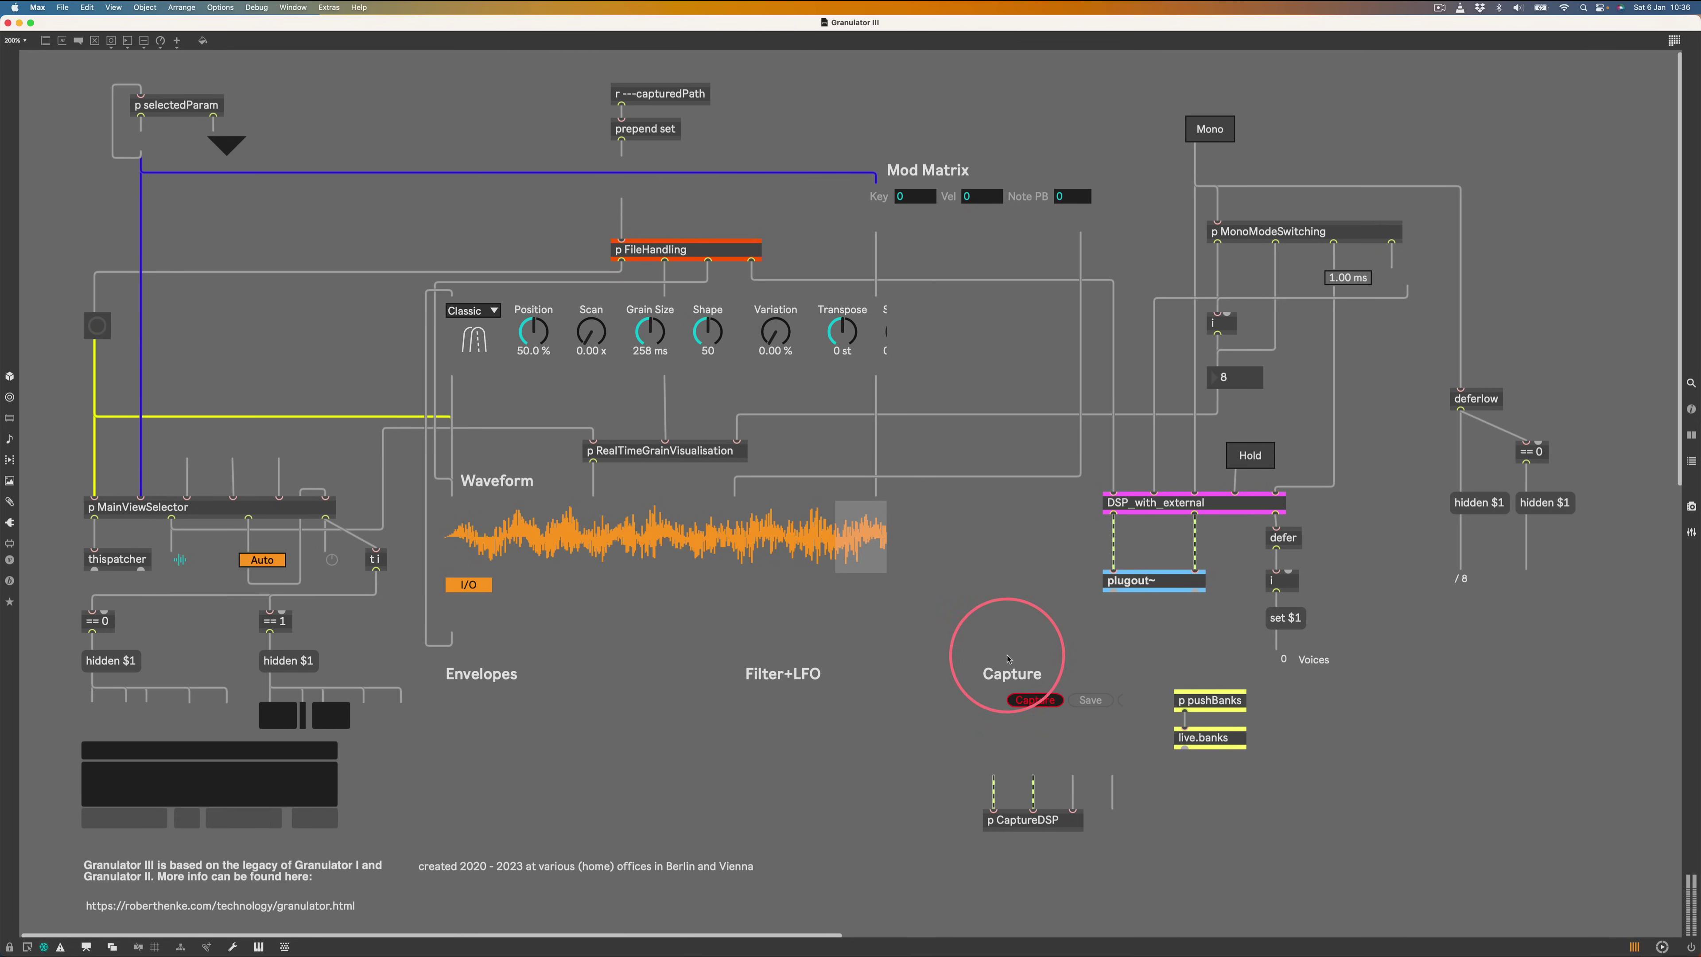
scroll(1222, 570, down, 5)
scroll(1245, 513, up, 5)
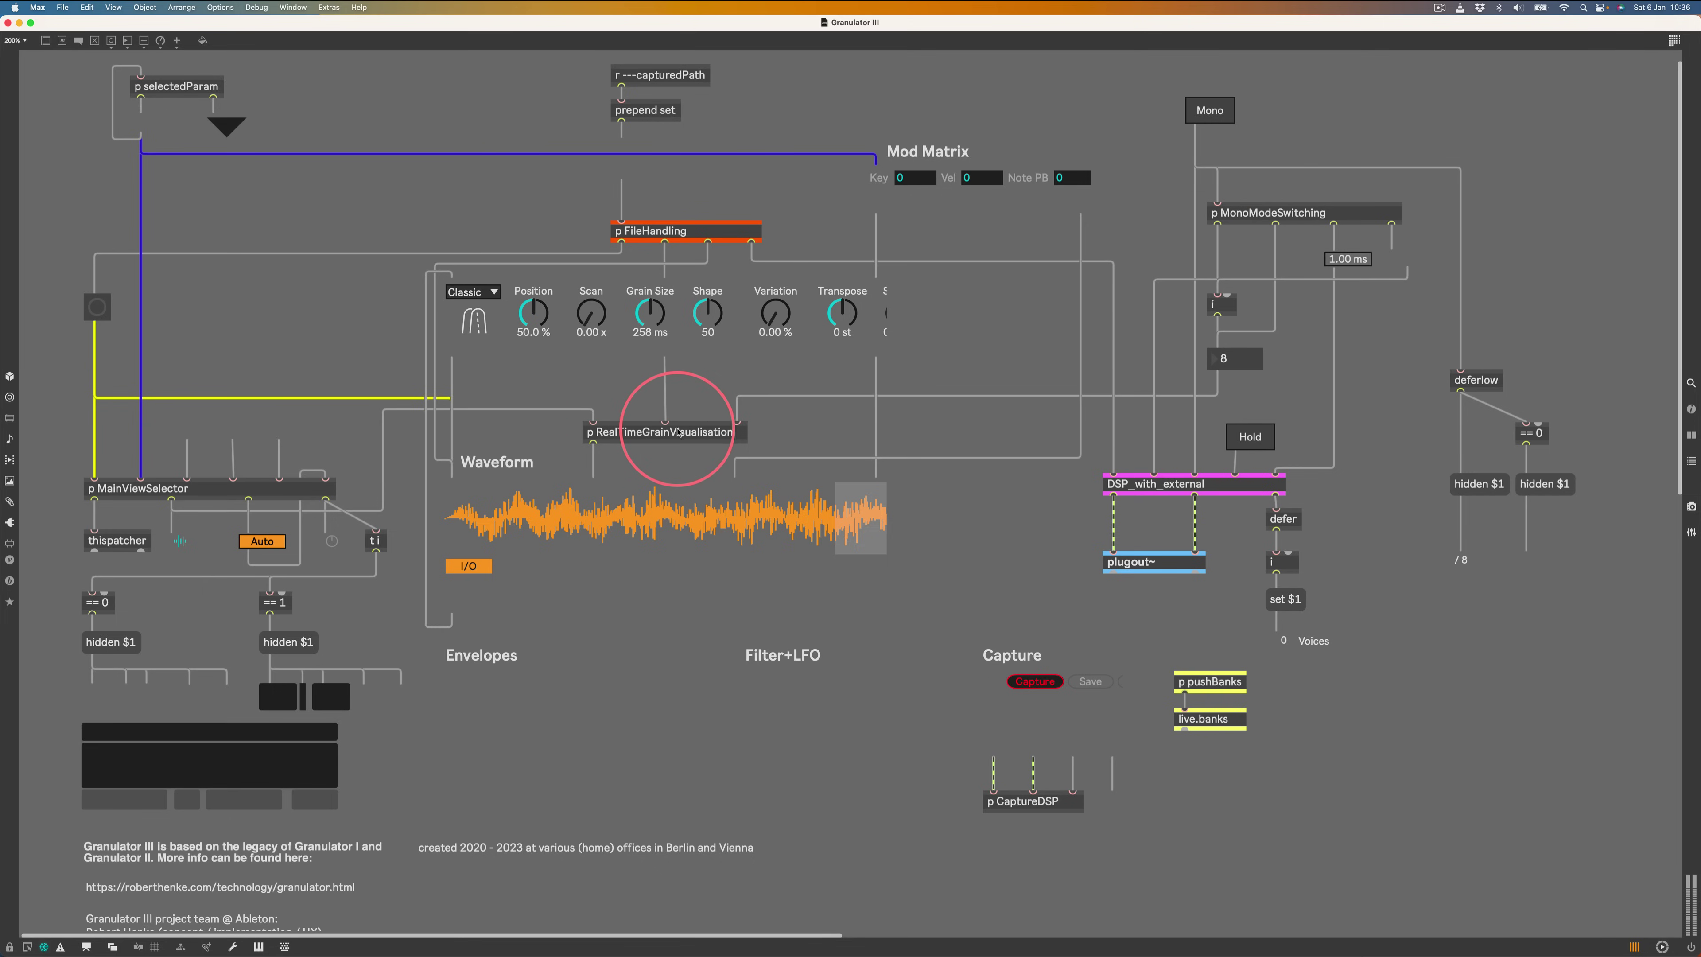
double_click(656, 431)
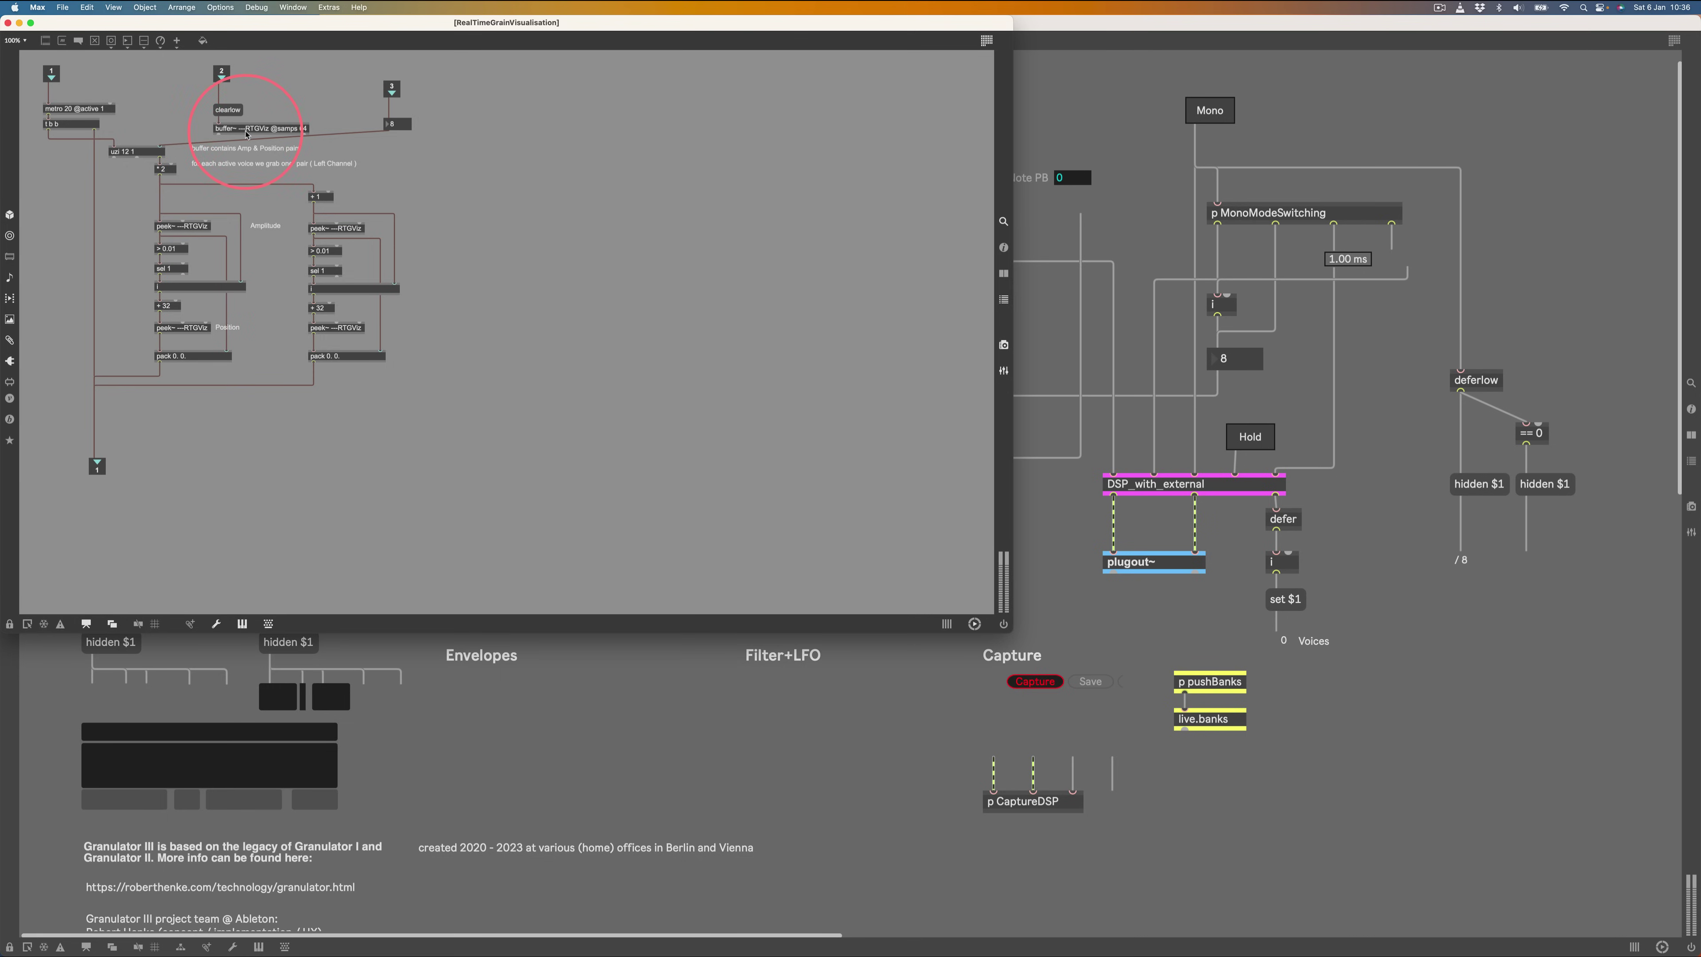
click(8, 23)
Check the playback mode dropdown keeps Classic, close the patcher, and return to Live
scroll(205, 208, up, 1)
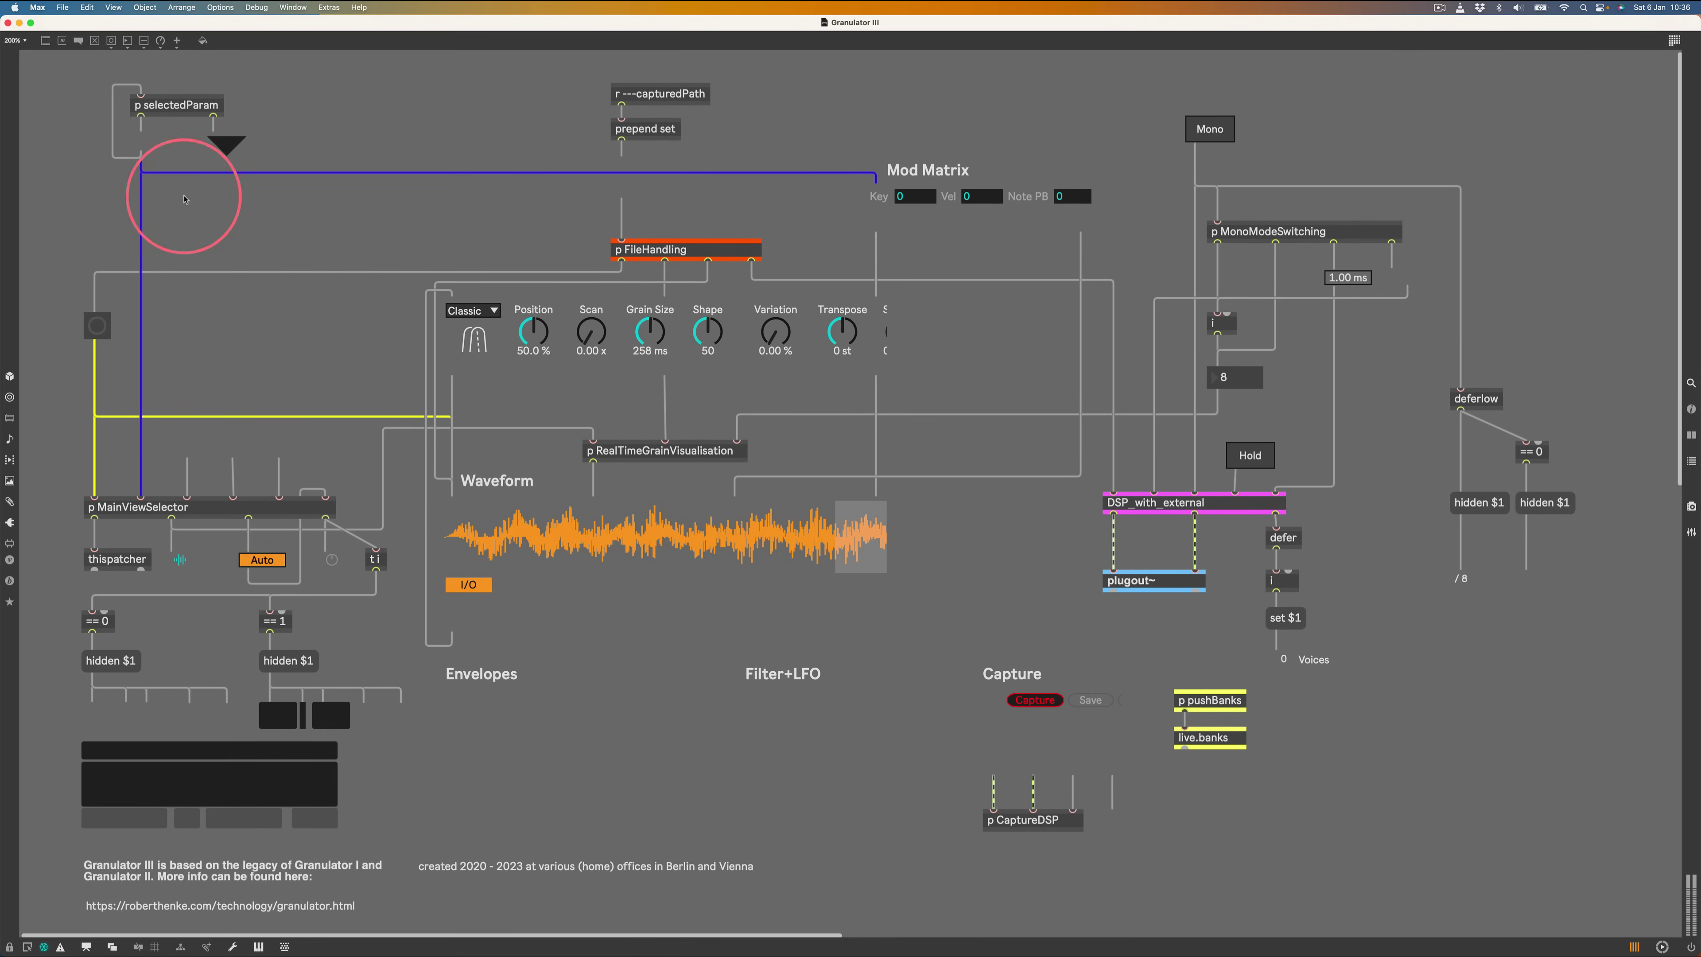
click(469, 310)
click(472, 325)
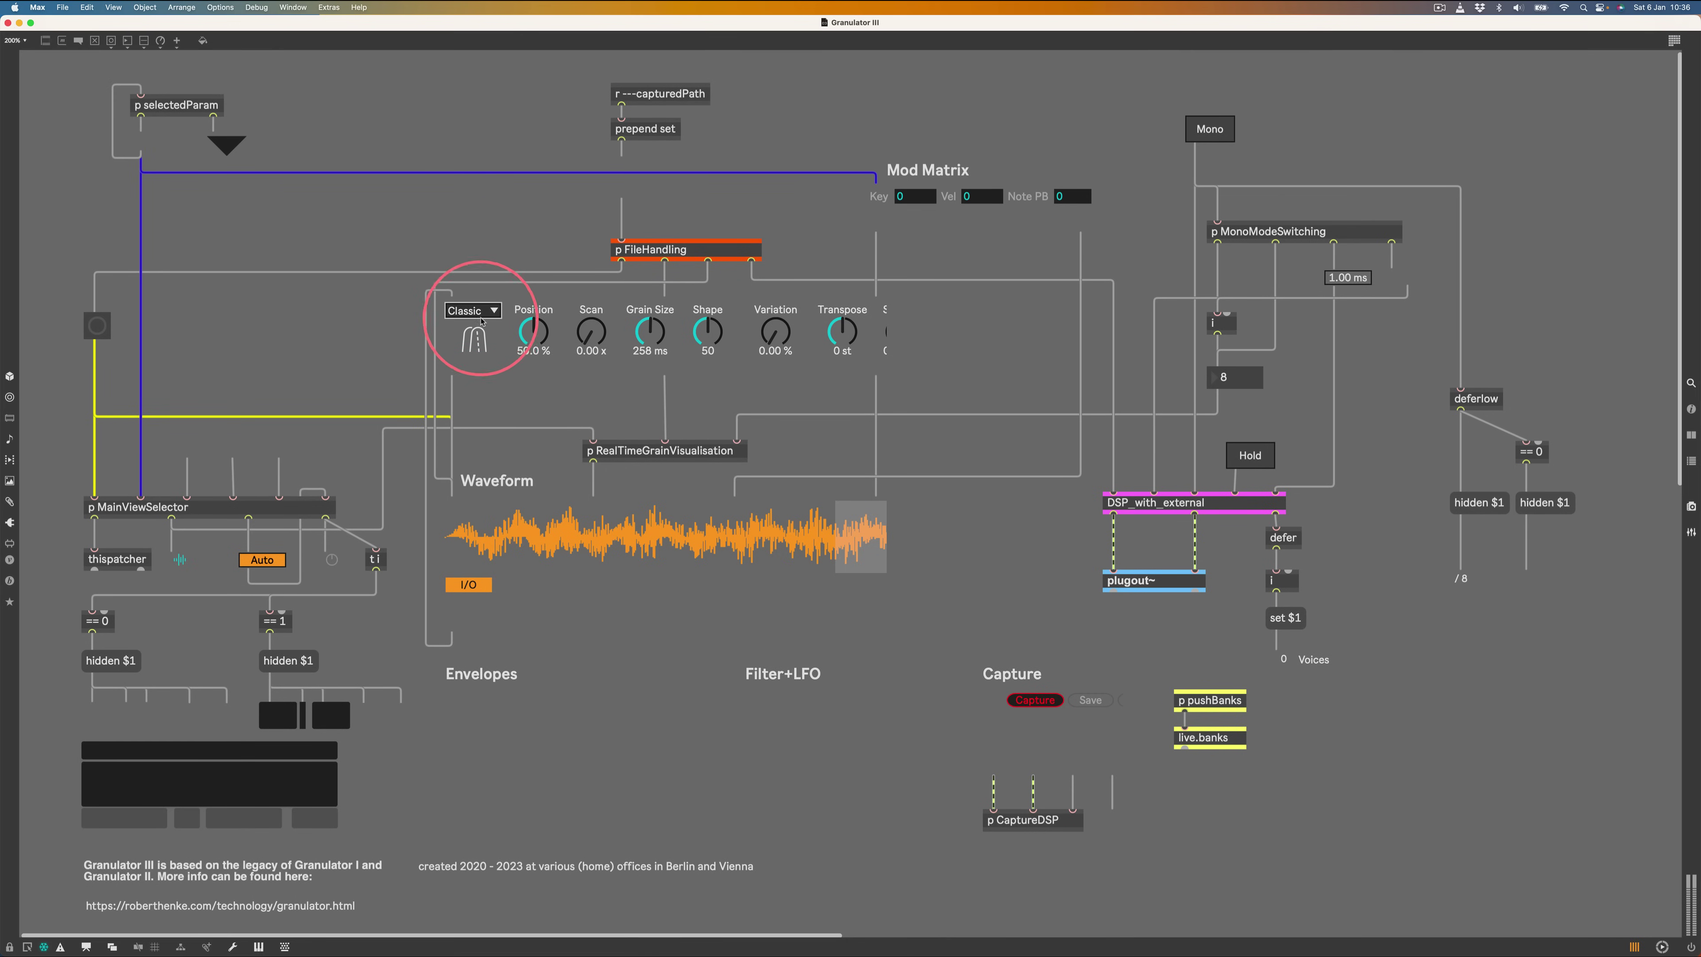
scroll(159, 489, down, 5)
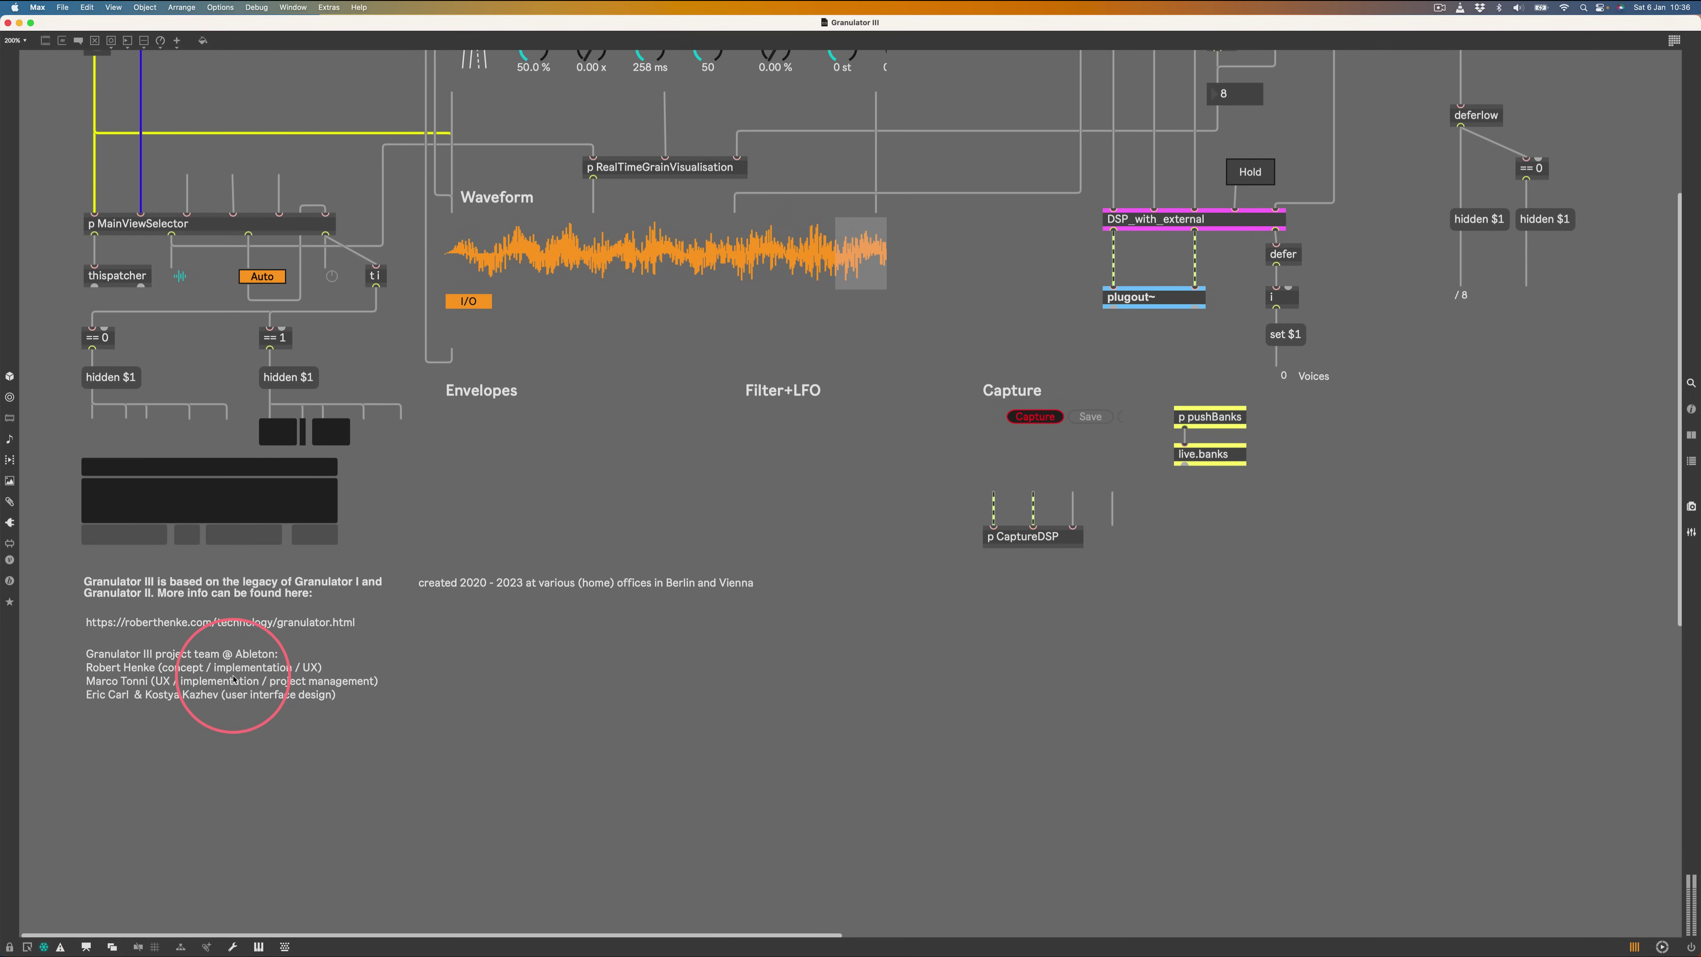
scroll(244, 670, up, 5)
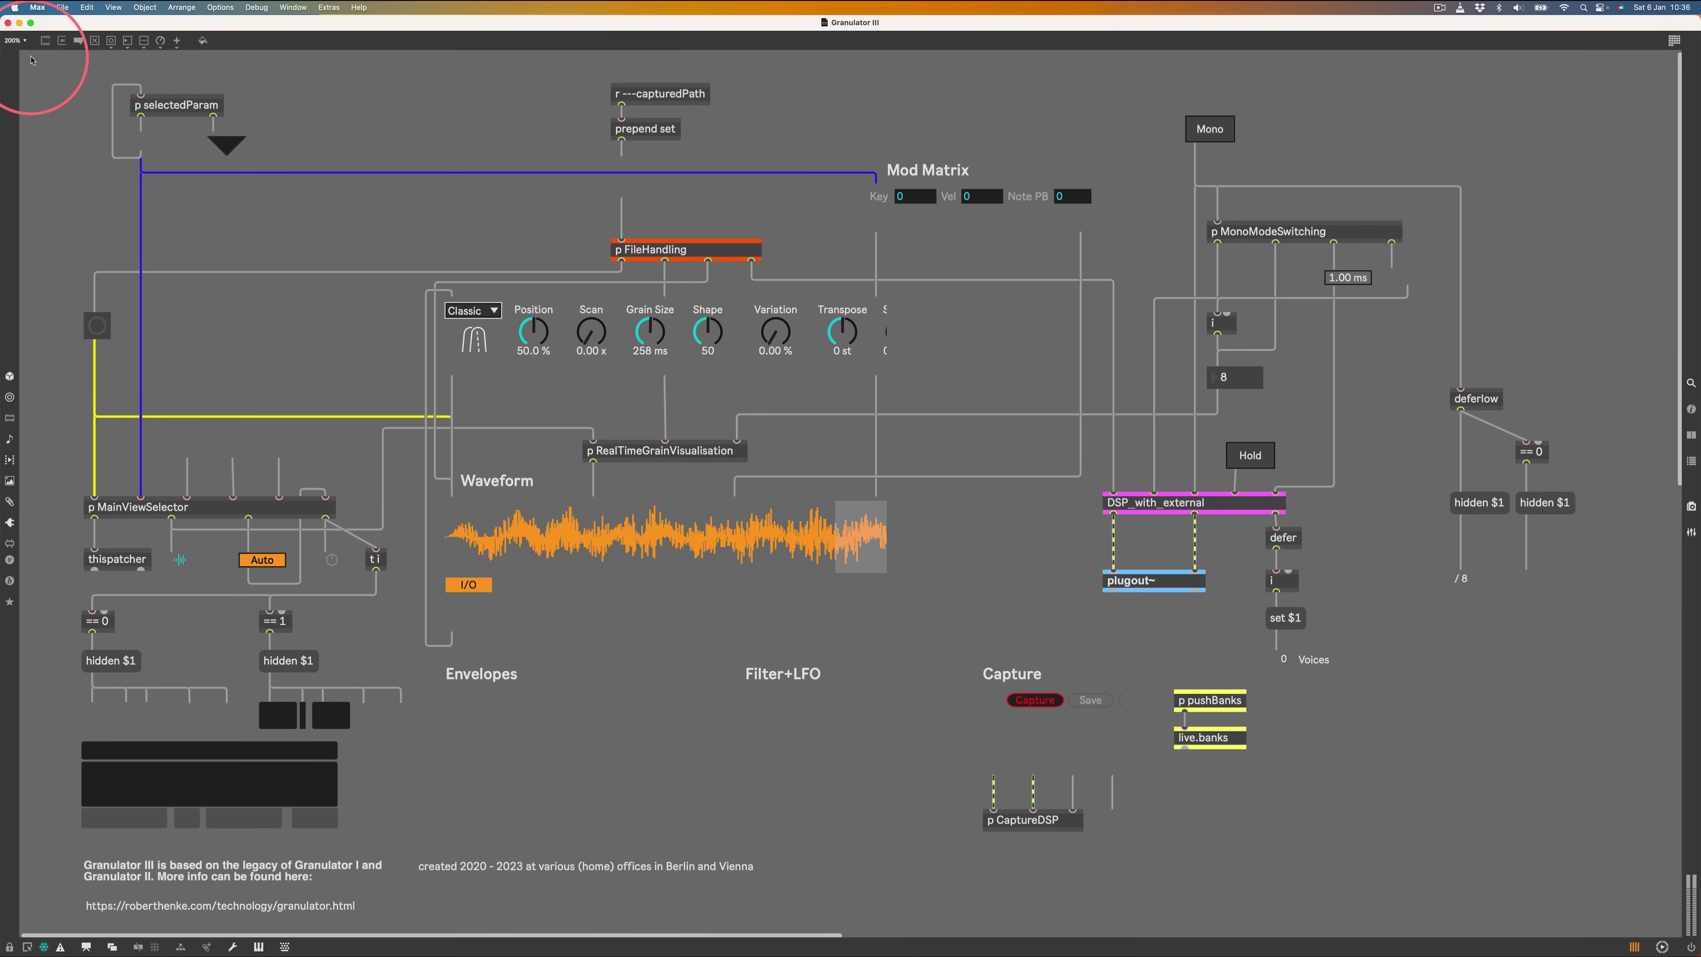
click(7, 23)
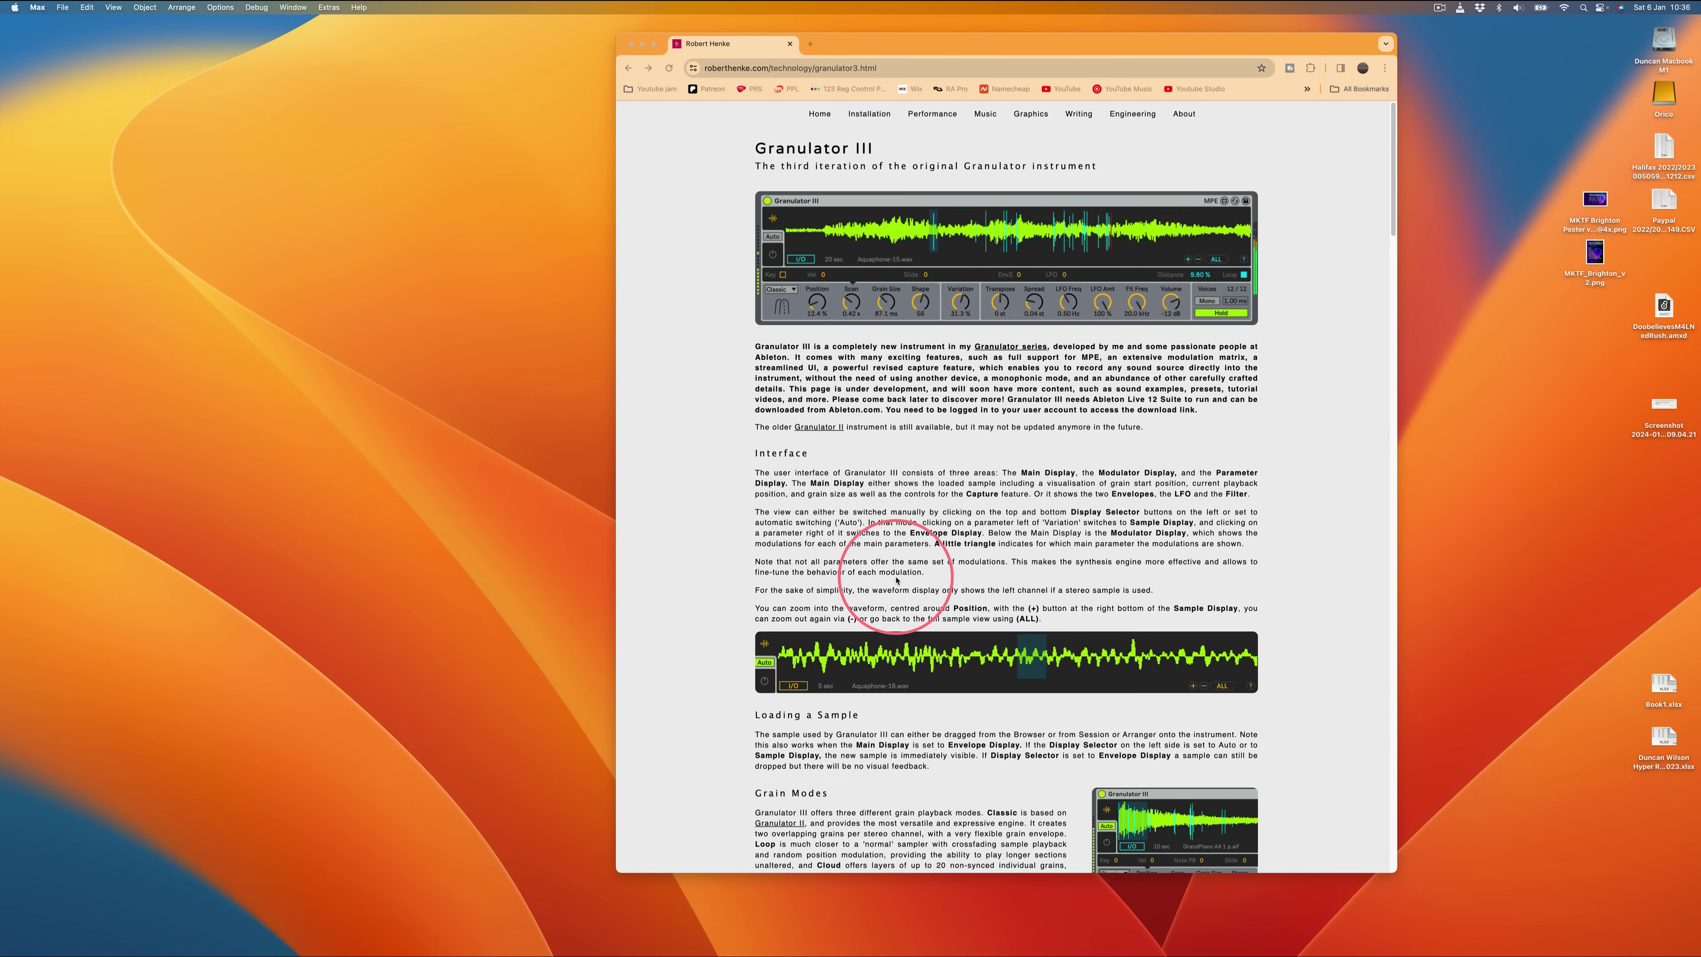
key(super+Tab)
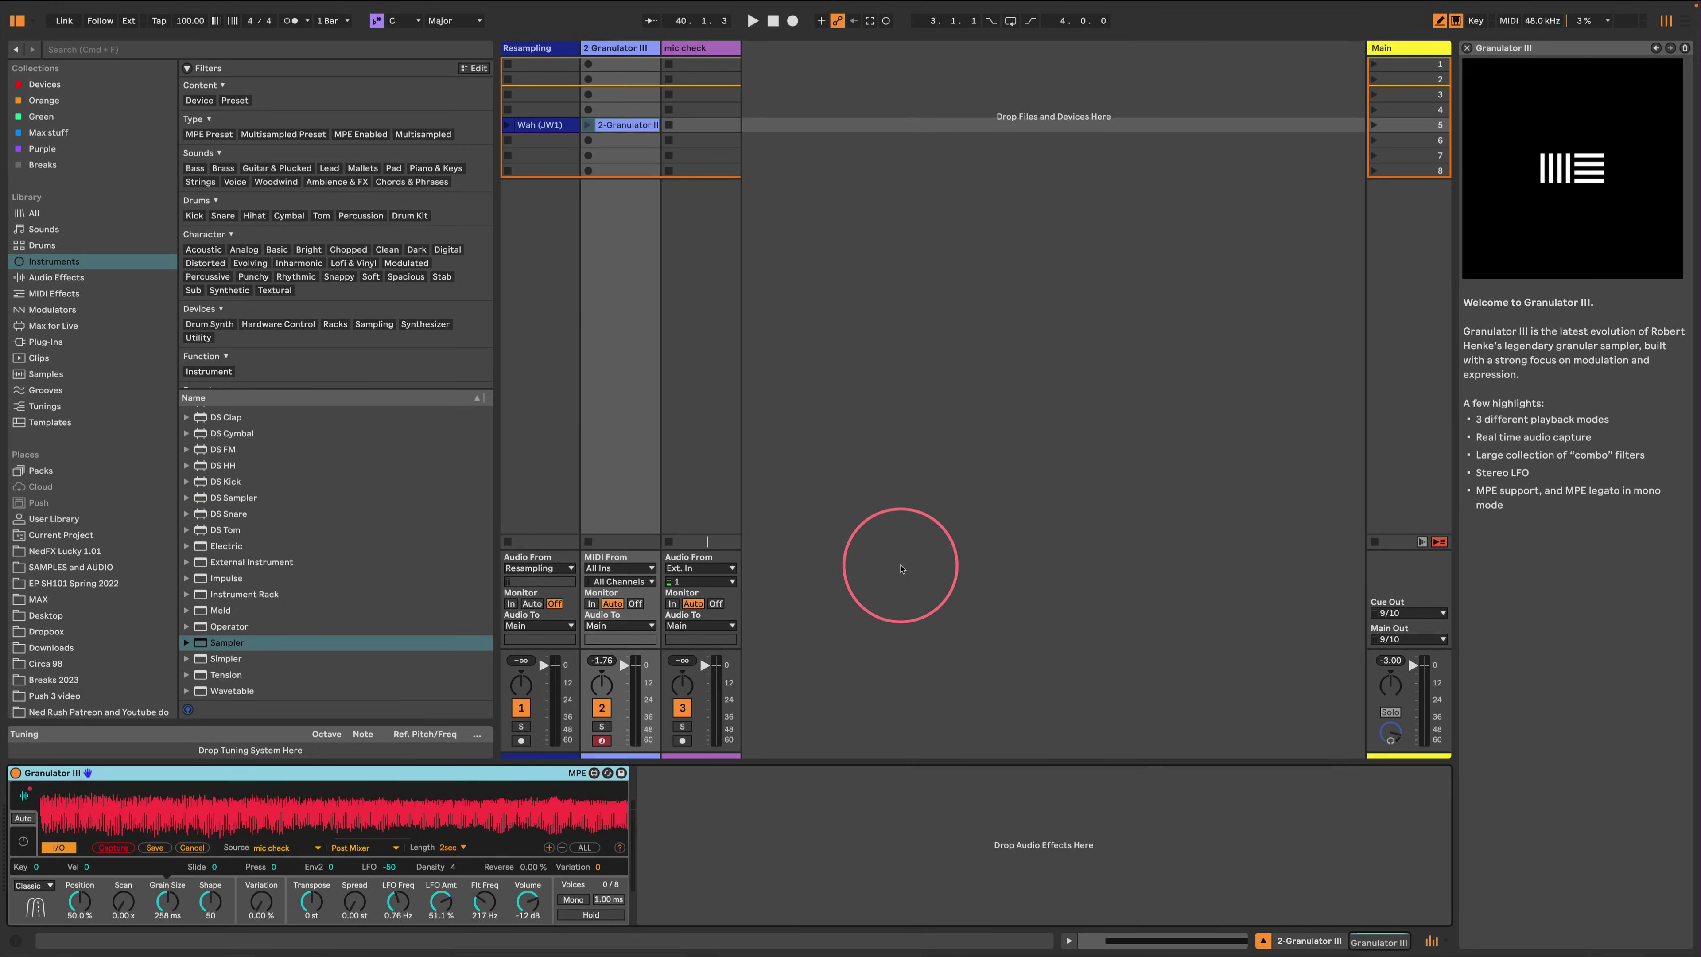